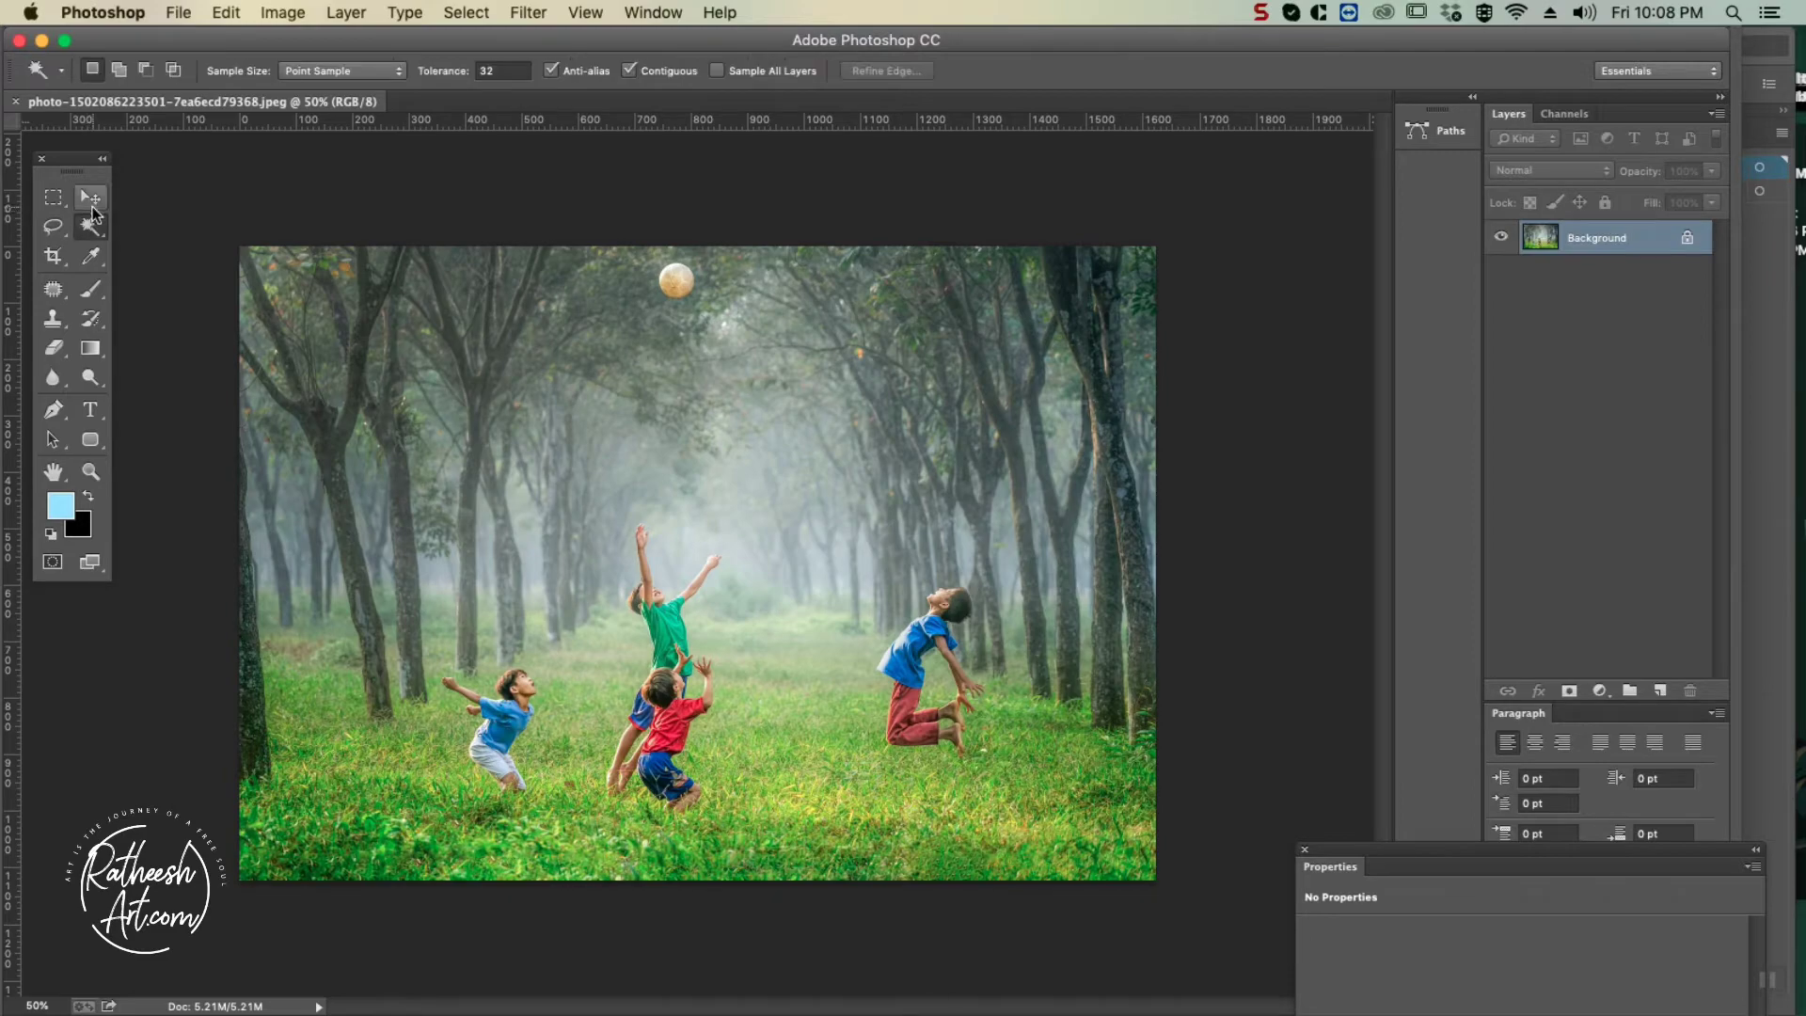
Switch the document to full screen mode with the menu bar, with the Move tool active.
click(91, 198)
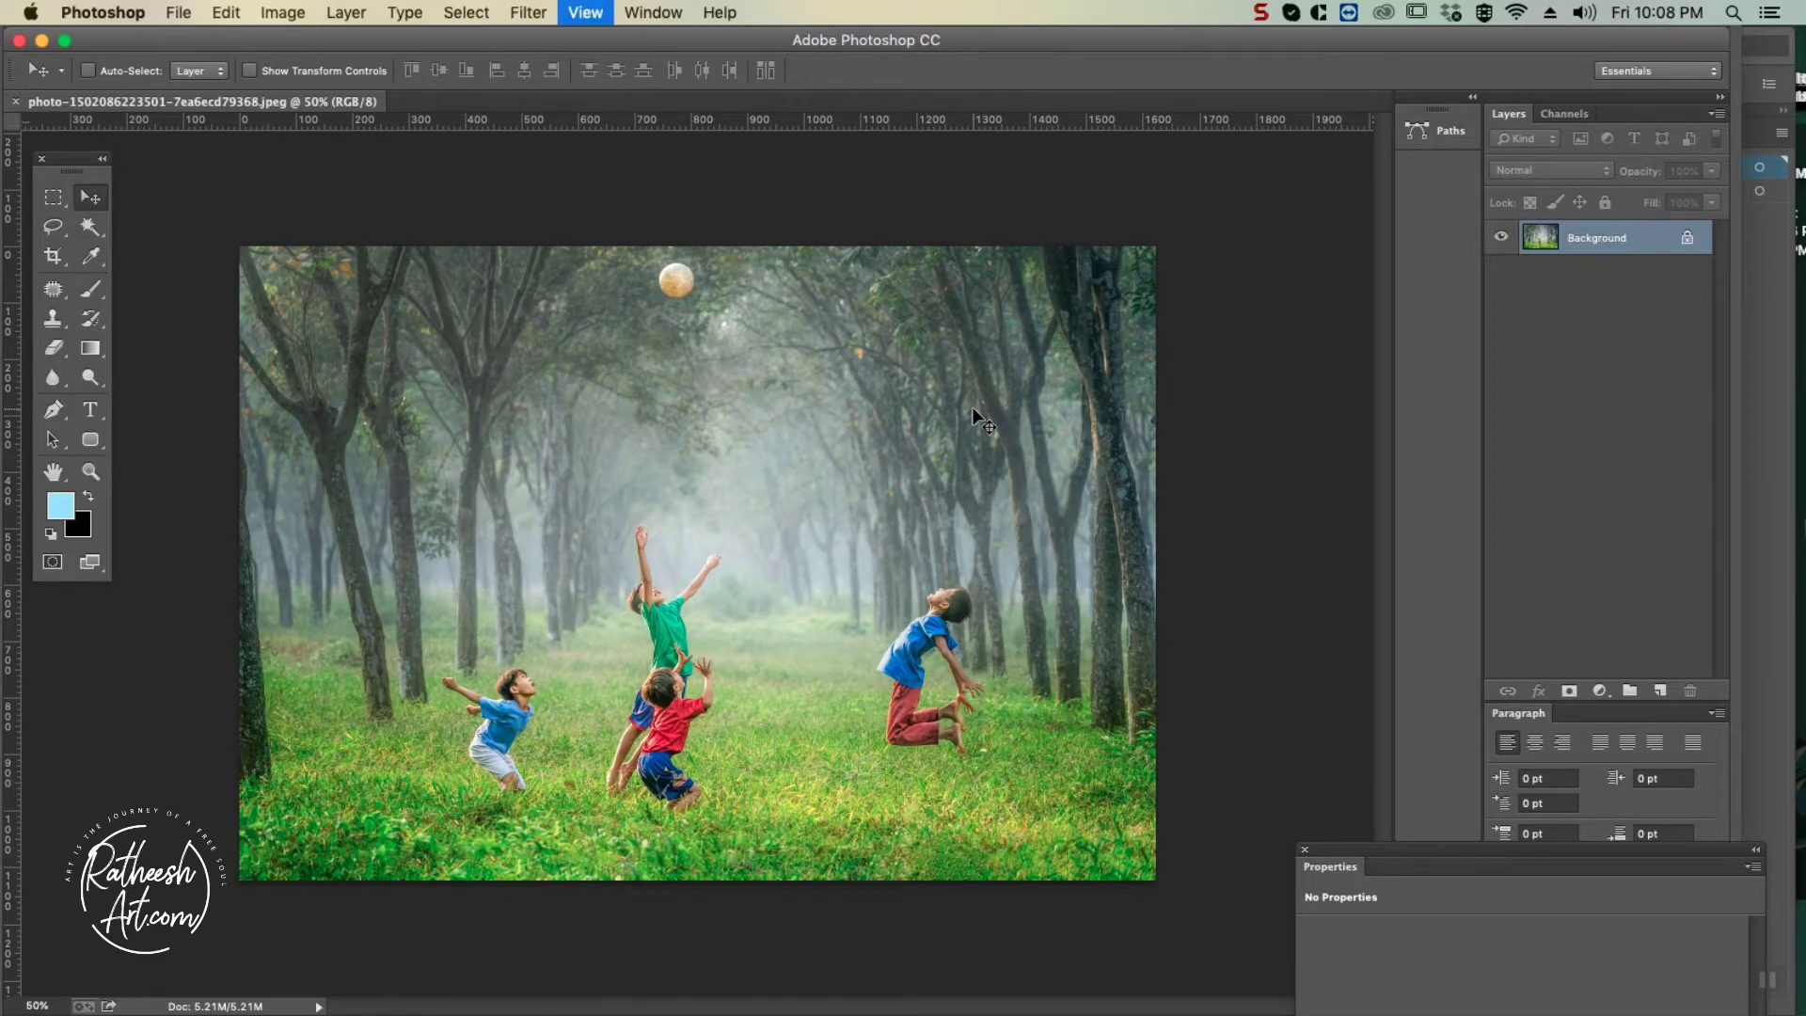
key(super+equal)
key(super+equal)
key(super+equal)
key(super+minus)
key(super+minus)
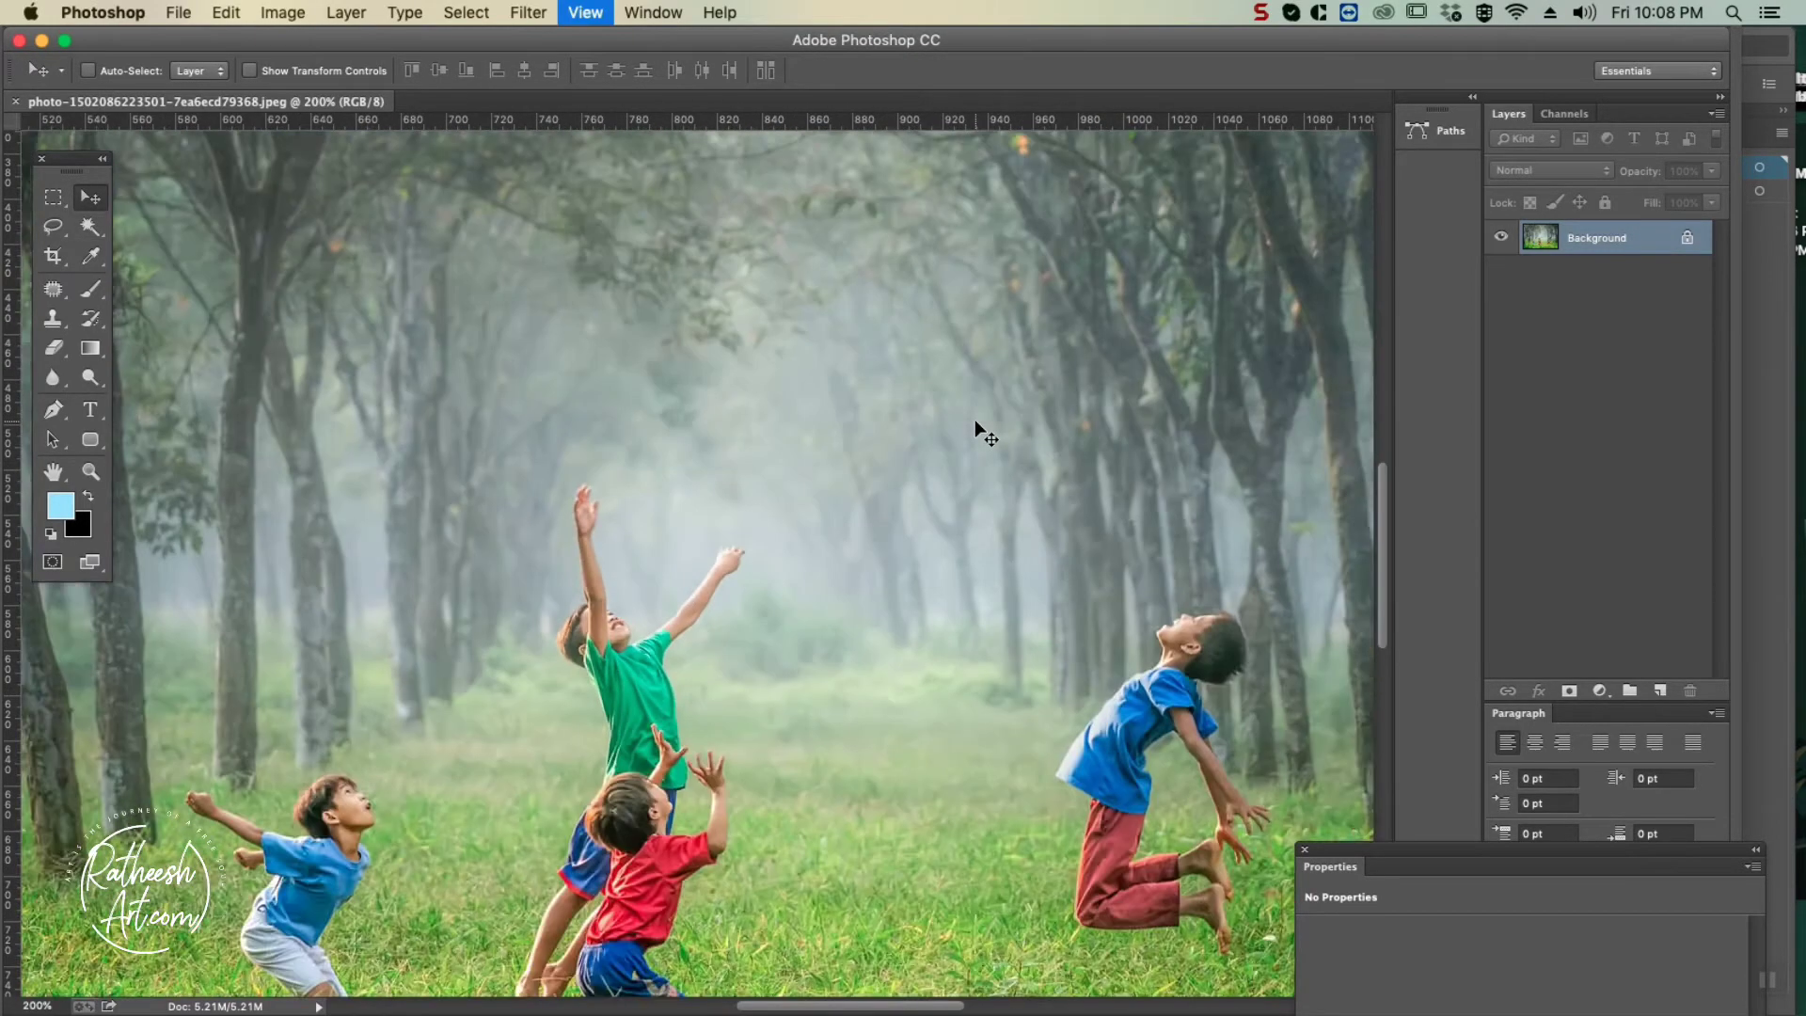
key(f)
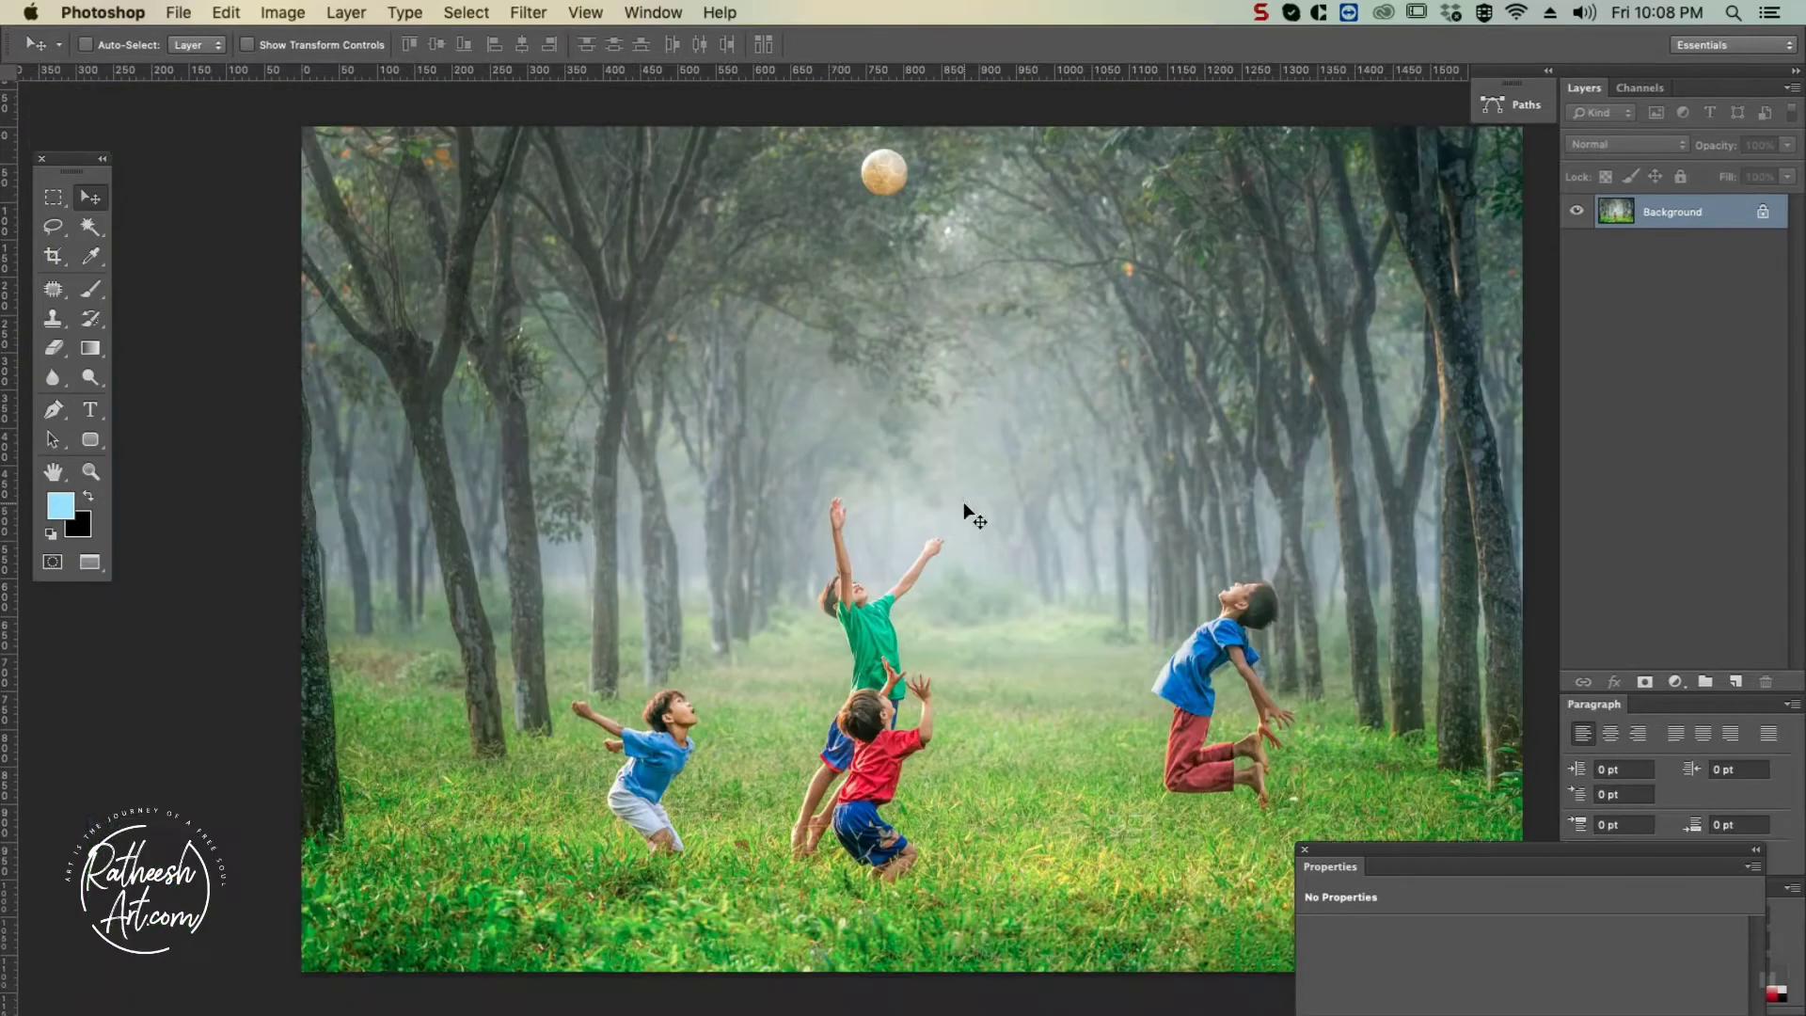
drag(963, 500, 850, 508)
Duplicate the Background layer as Background copy.
right_click(1701, 214)
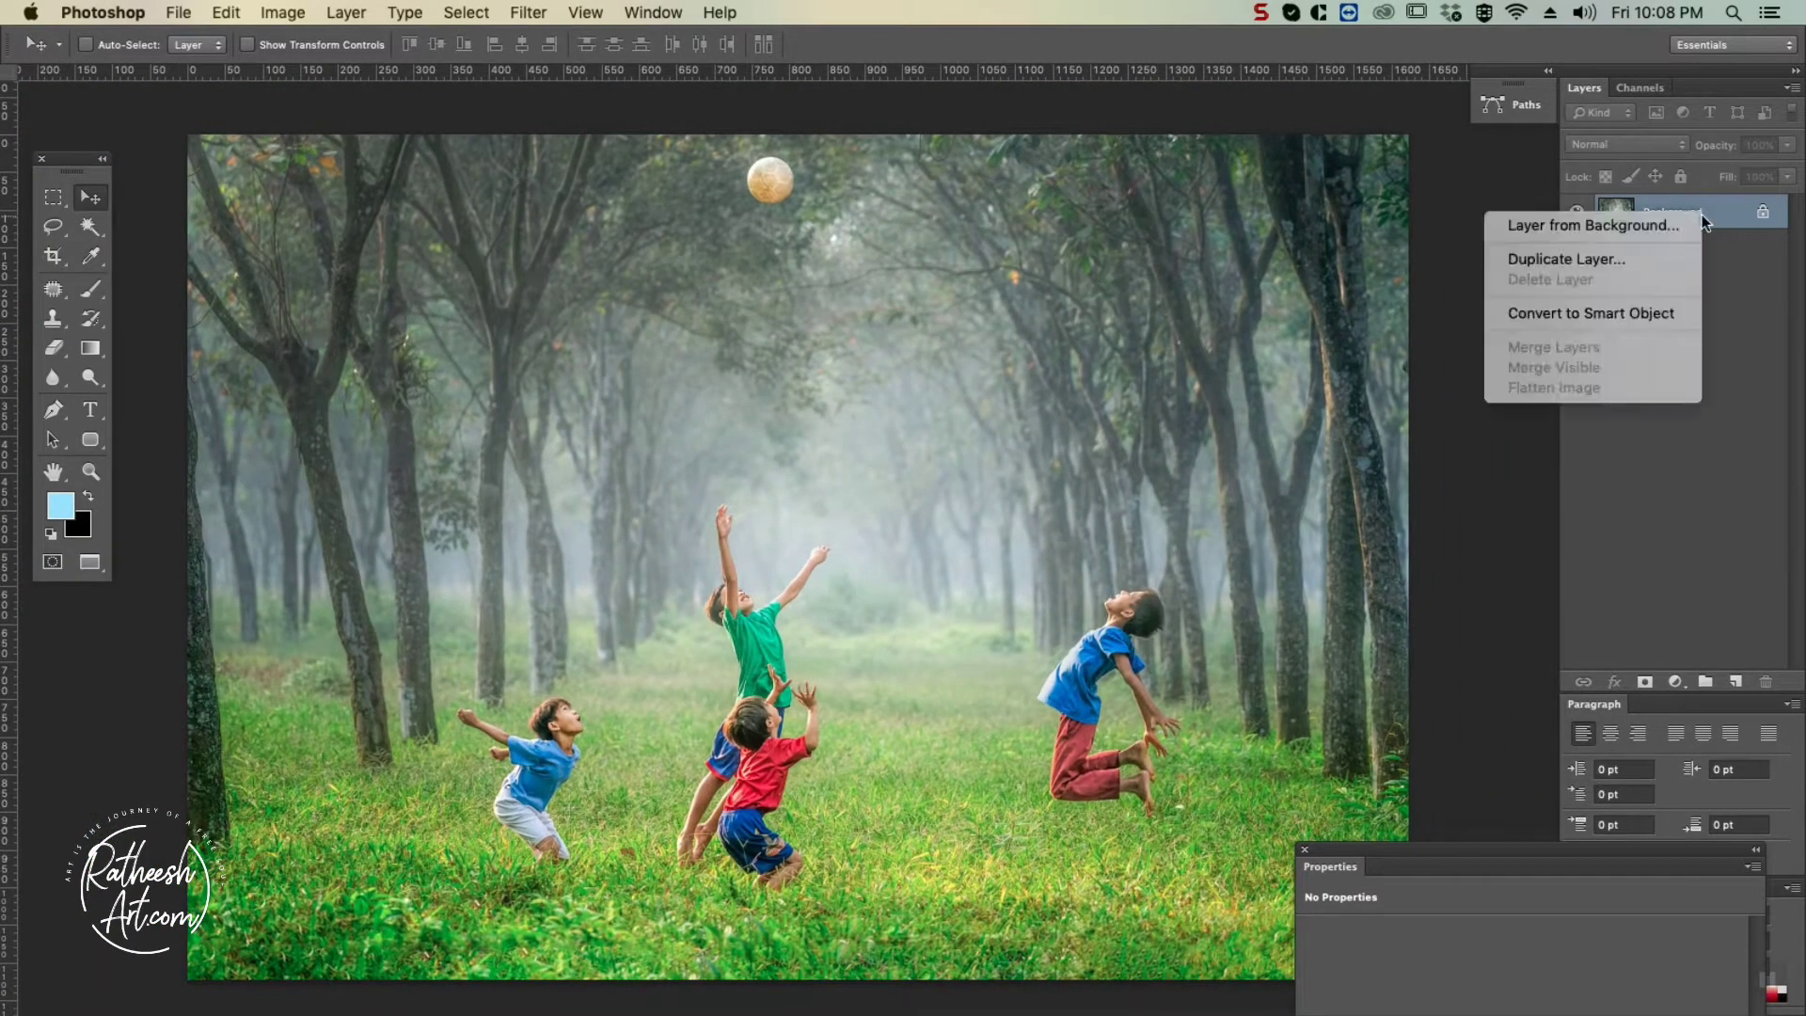
click(1599, 258)
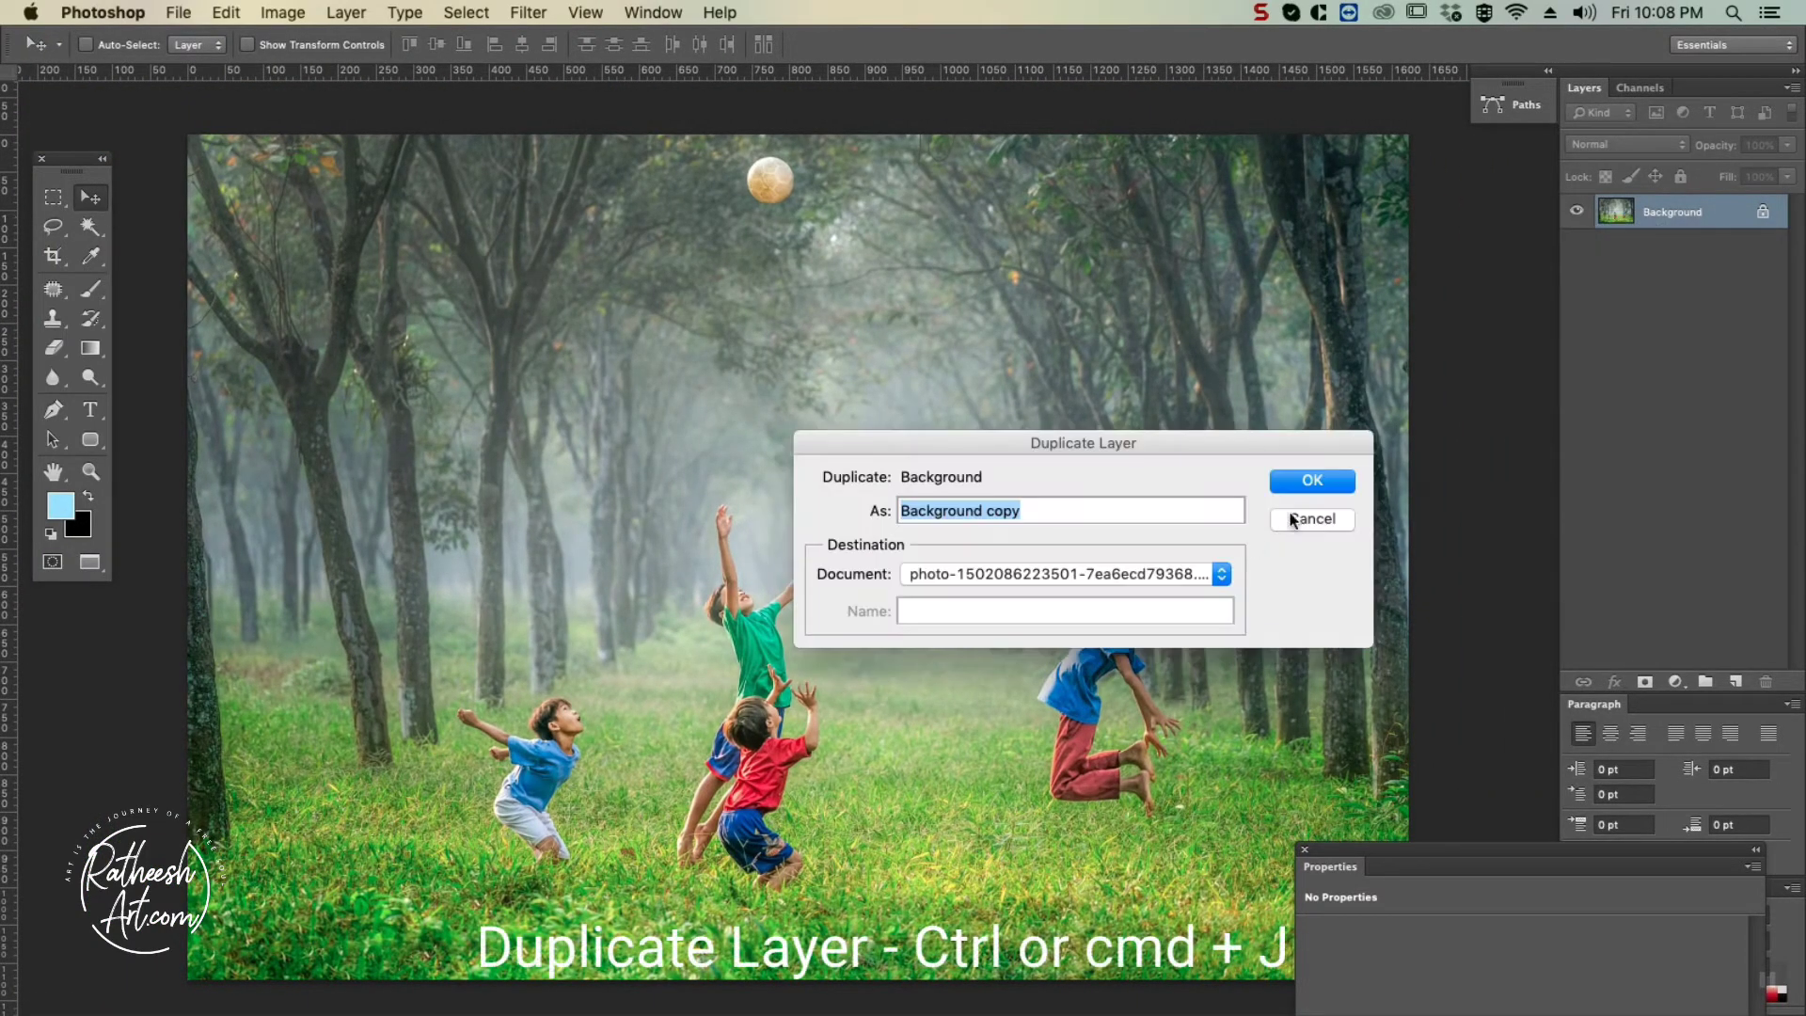
click(1309, 482)
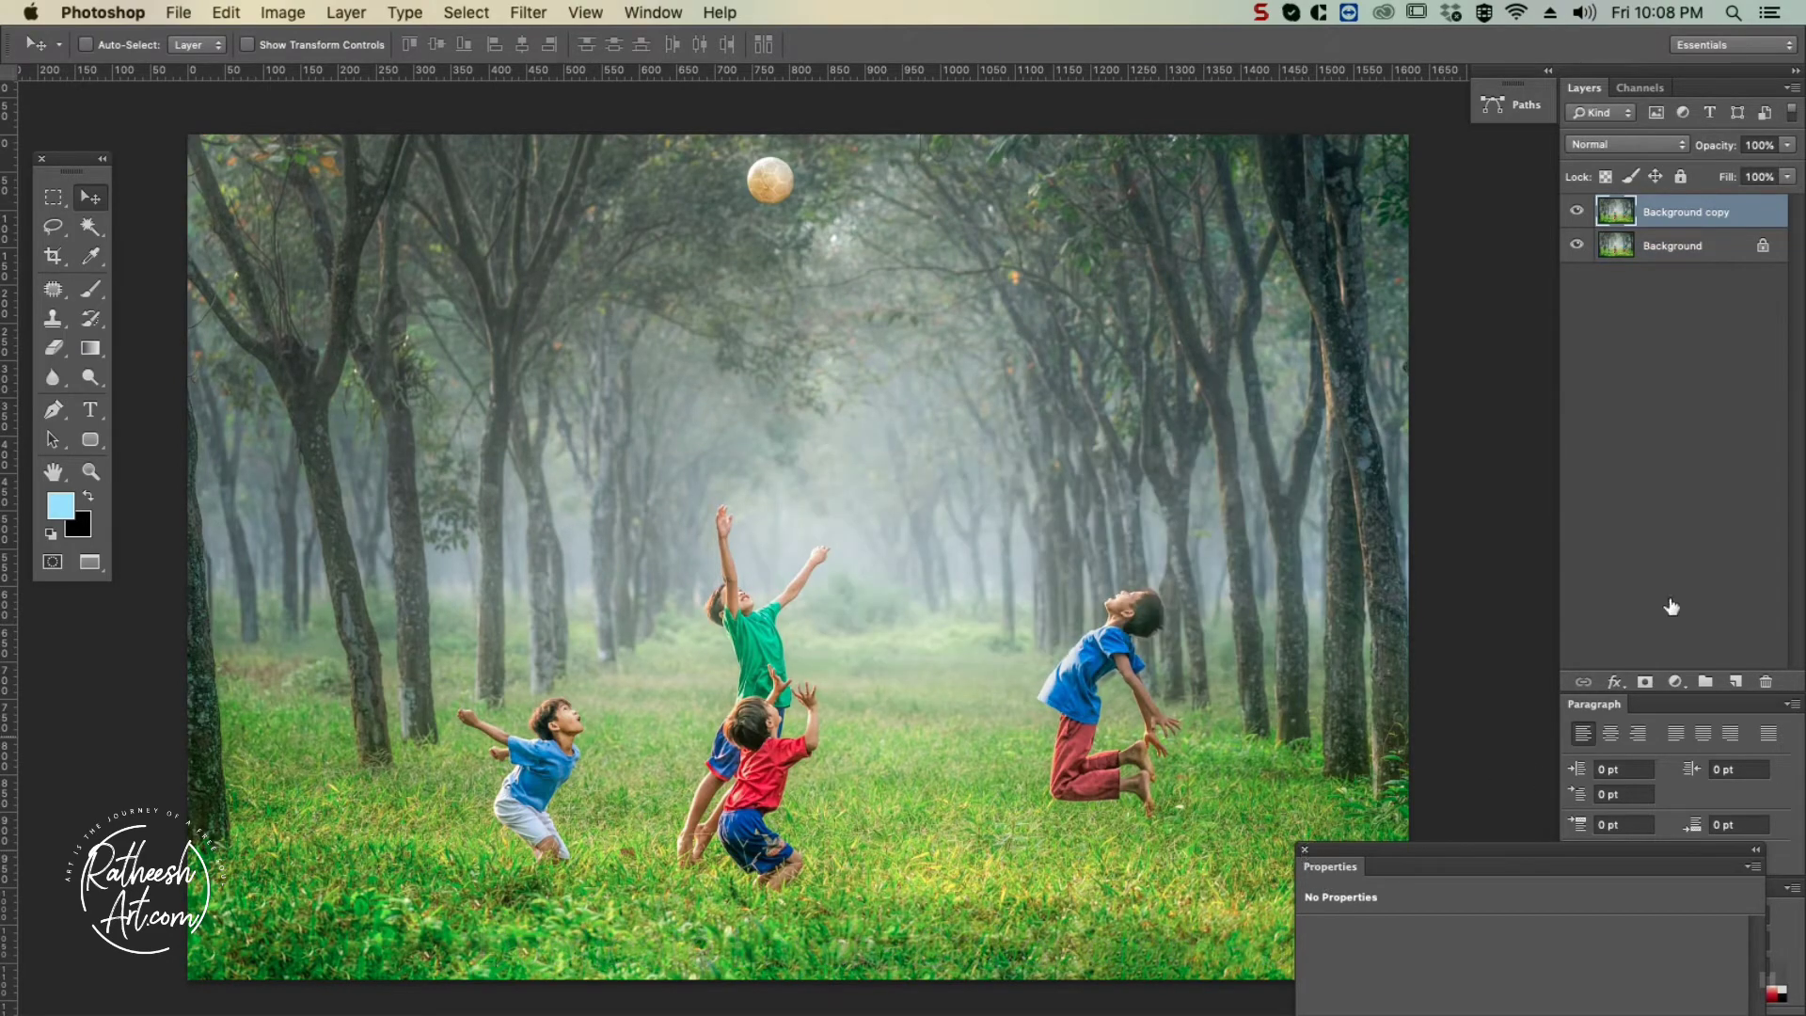
Start a Pen tool path at the light-blue-shirted boy's feet and trace his back leg, shorts and lower back to the sleeve.
click(53, 411)
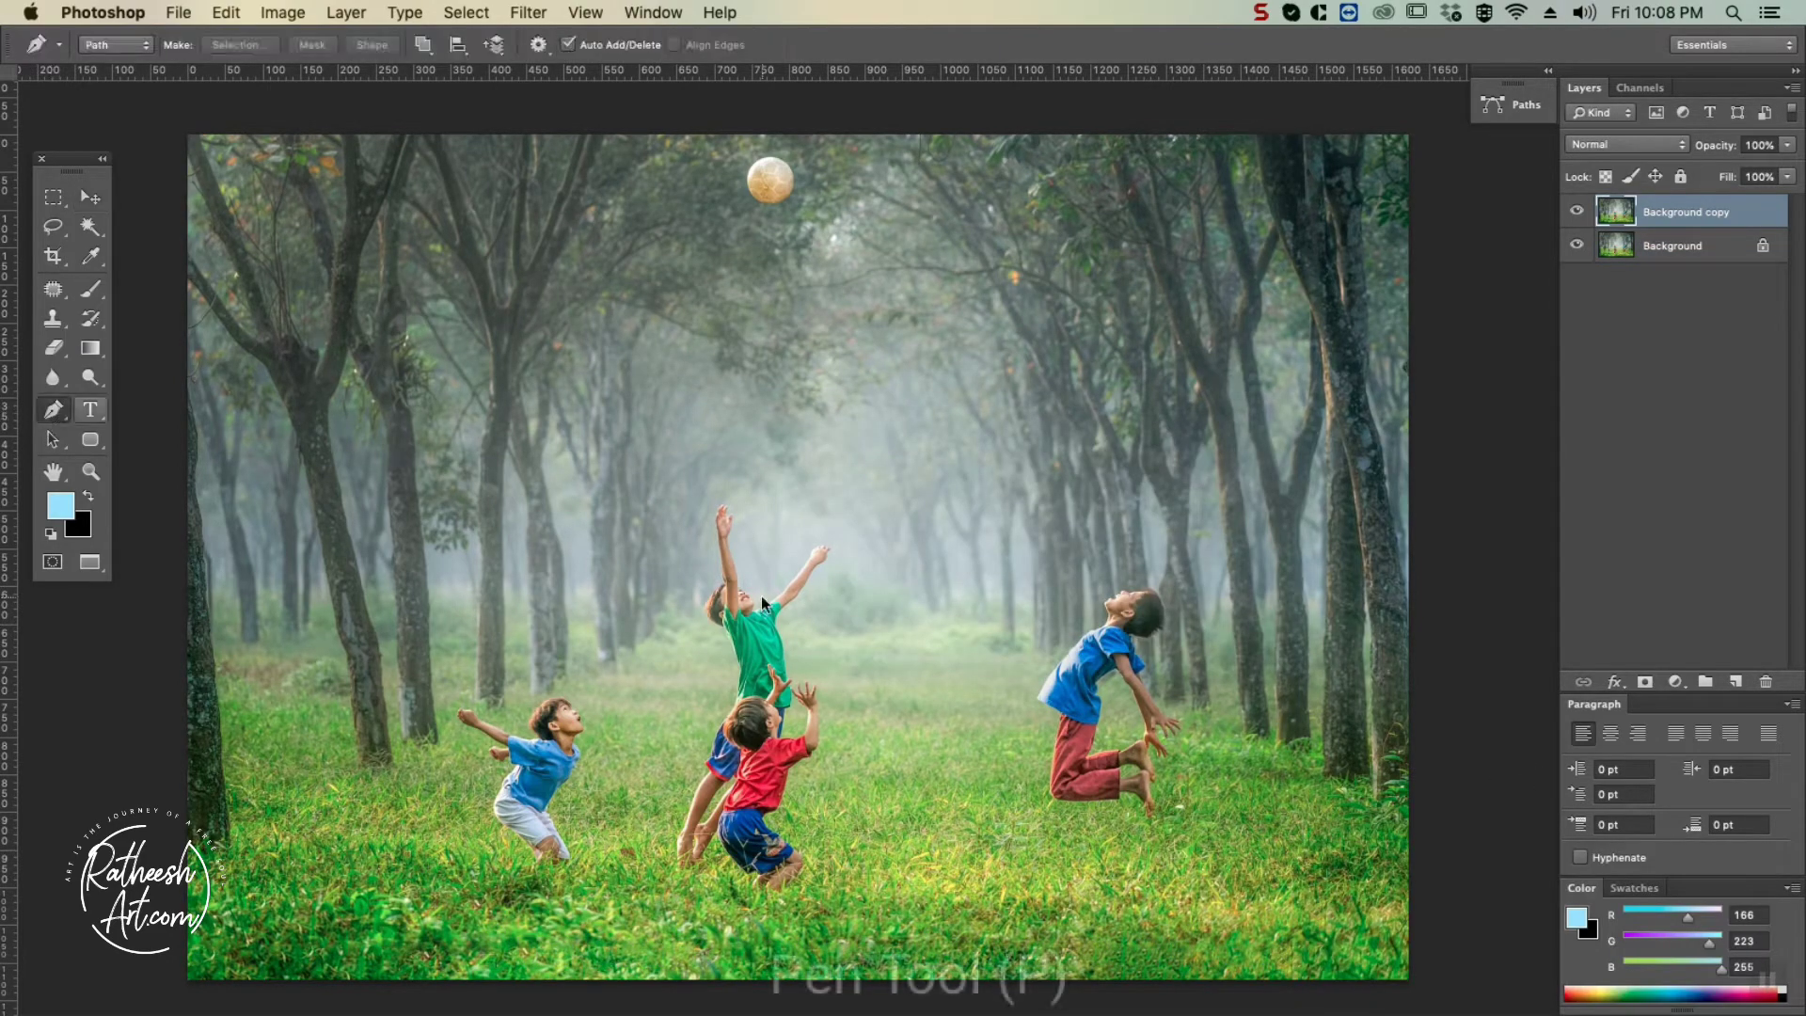
key(super+equal)
key(super+equal)
key(super+equal)
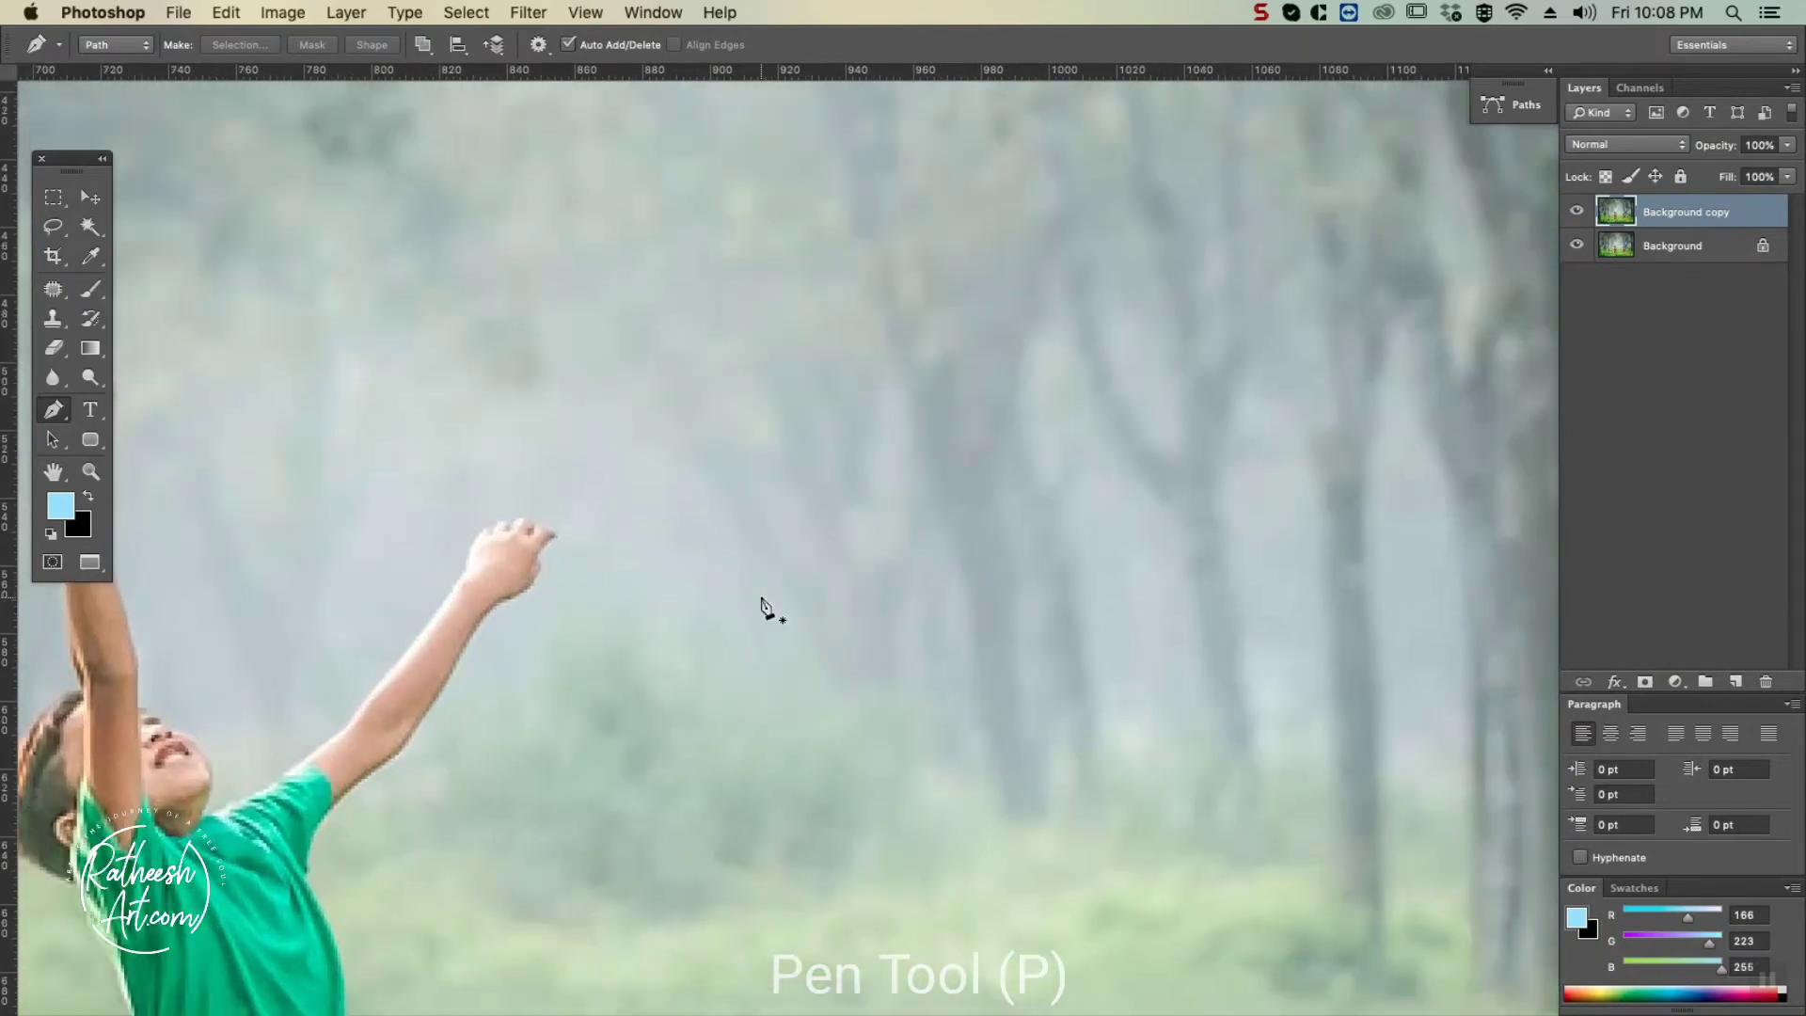
drag(1042, 473, 1230, 403)
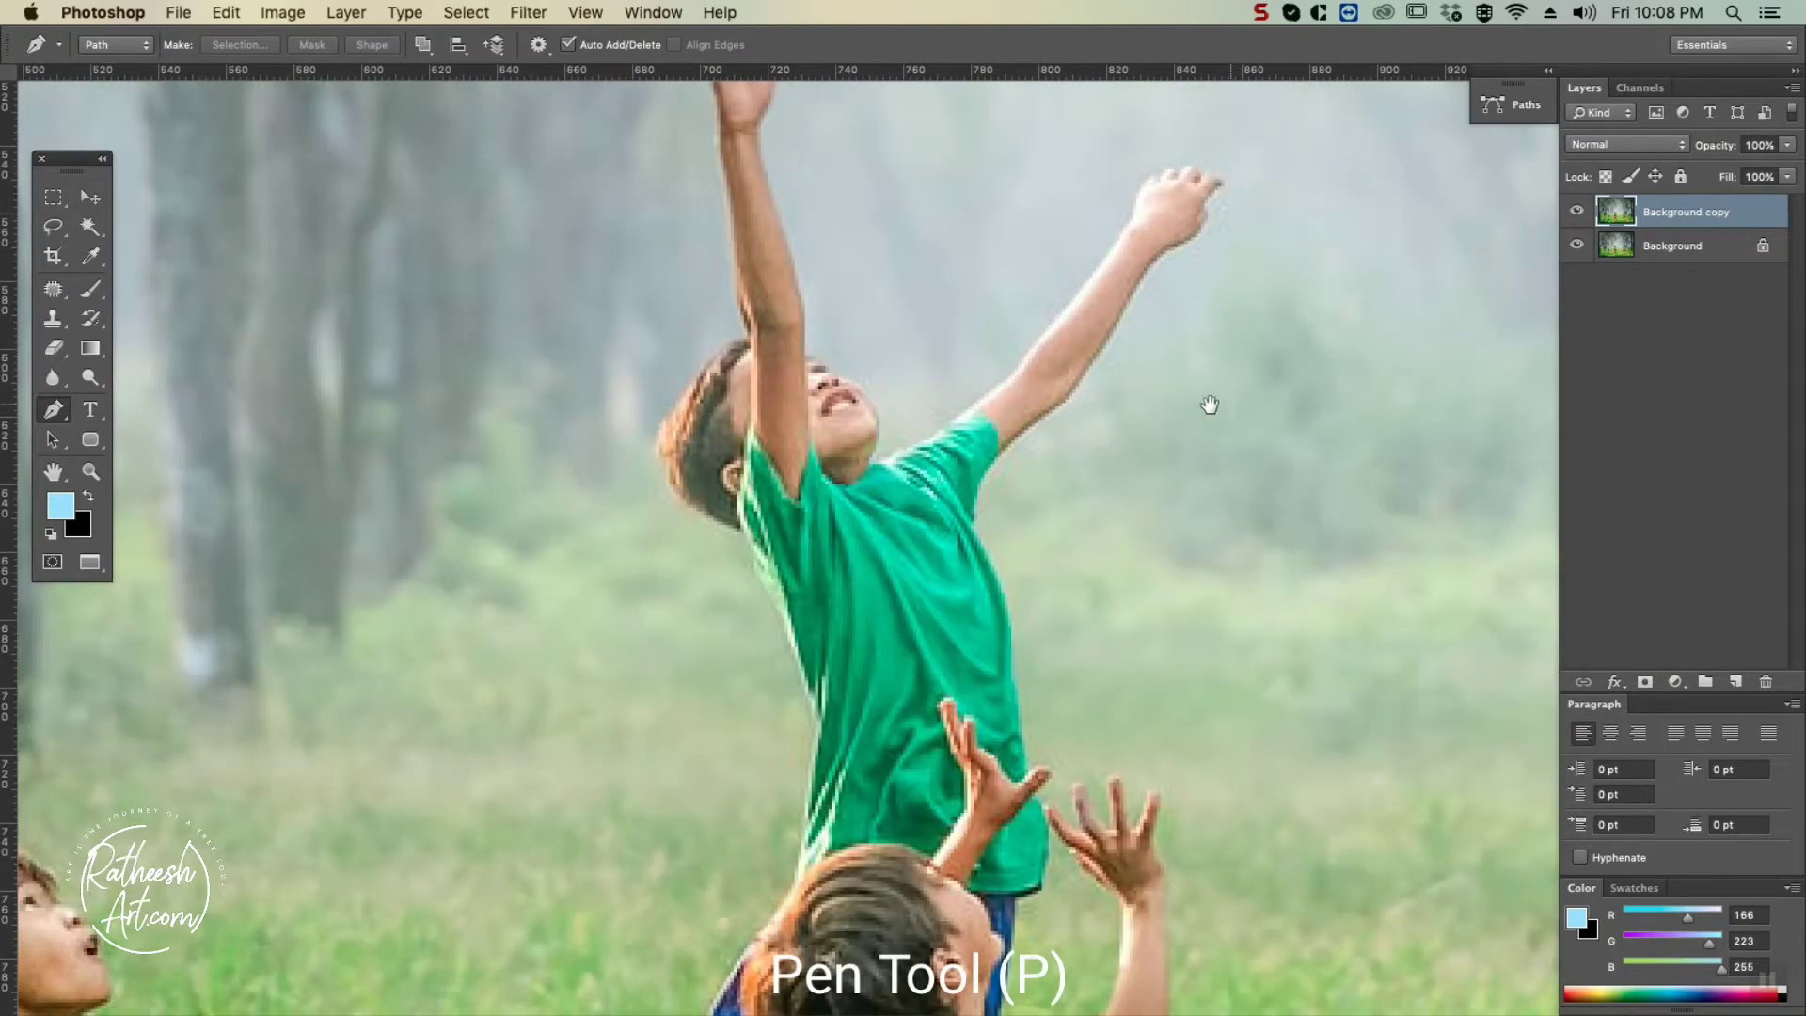
drag(565, 652, 1213, 270)
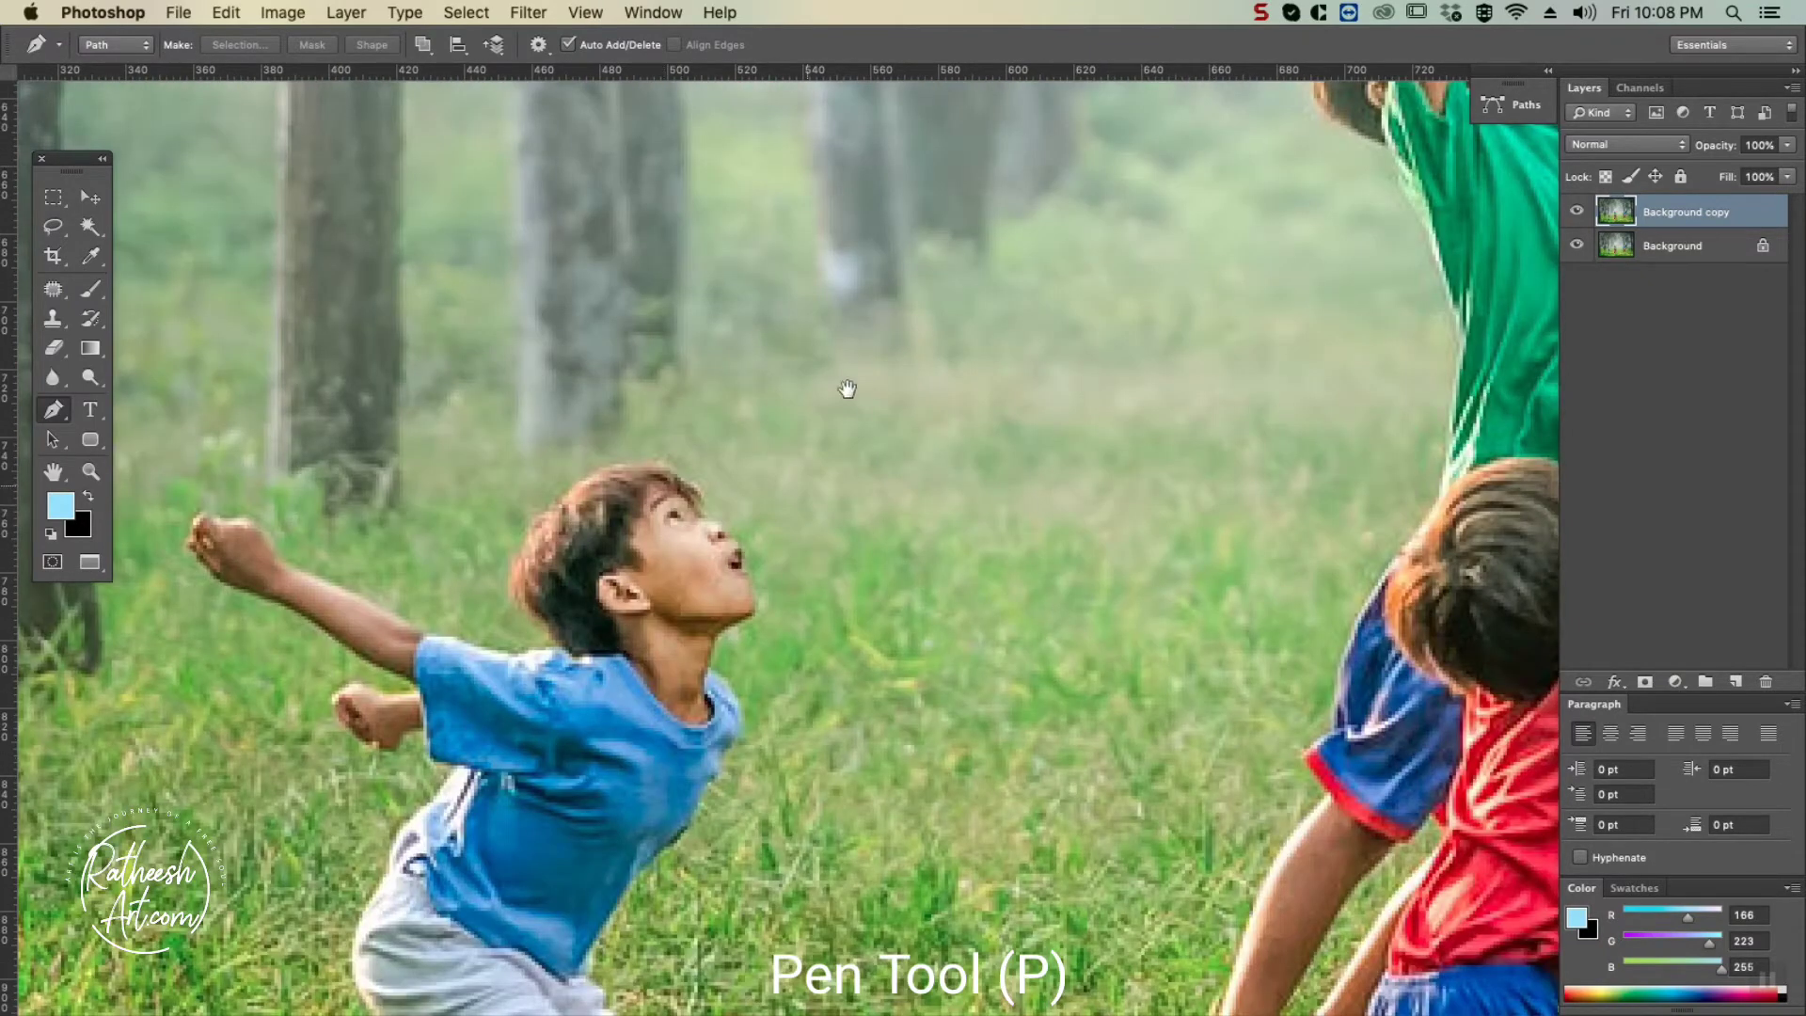
drag(660, 757, 942, 392)
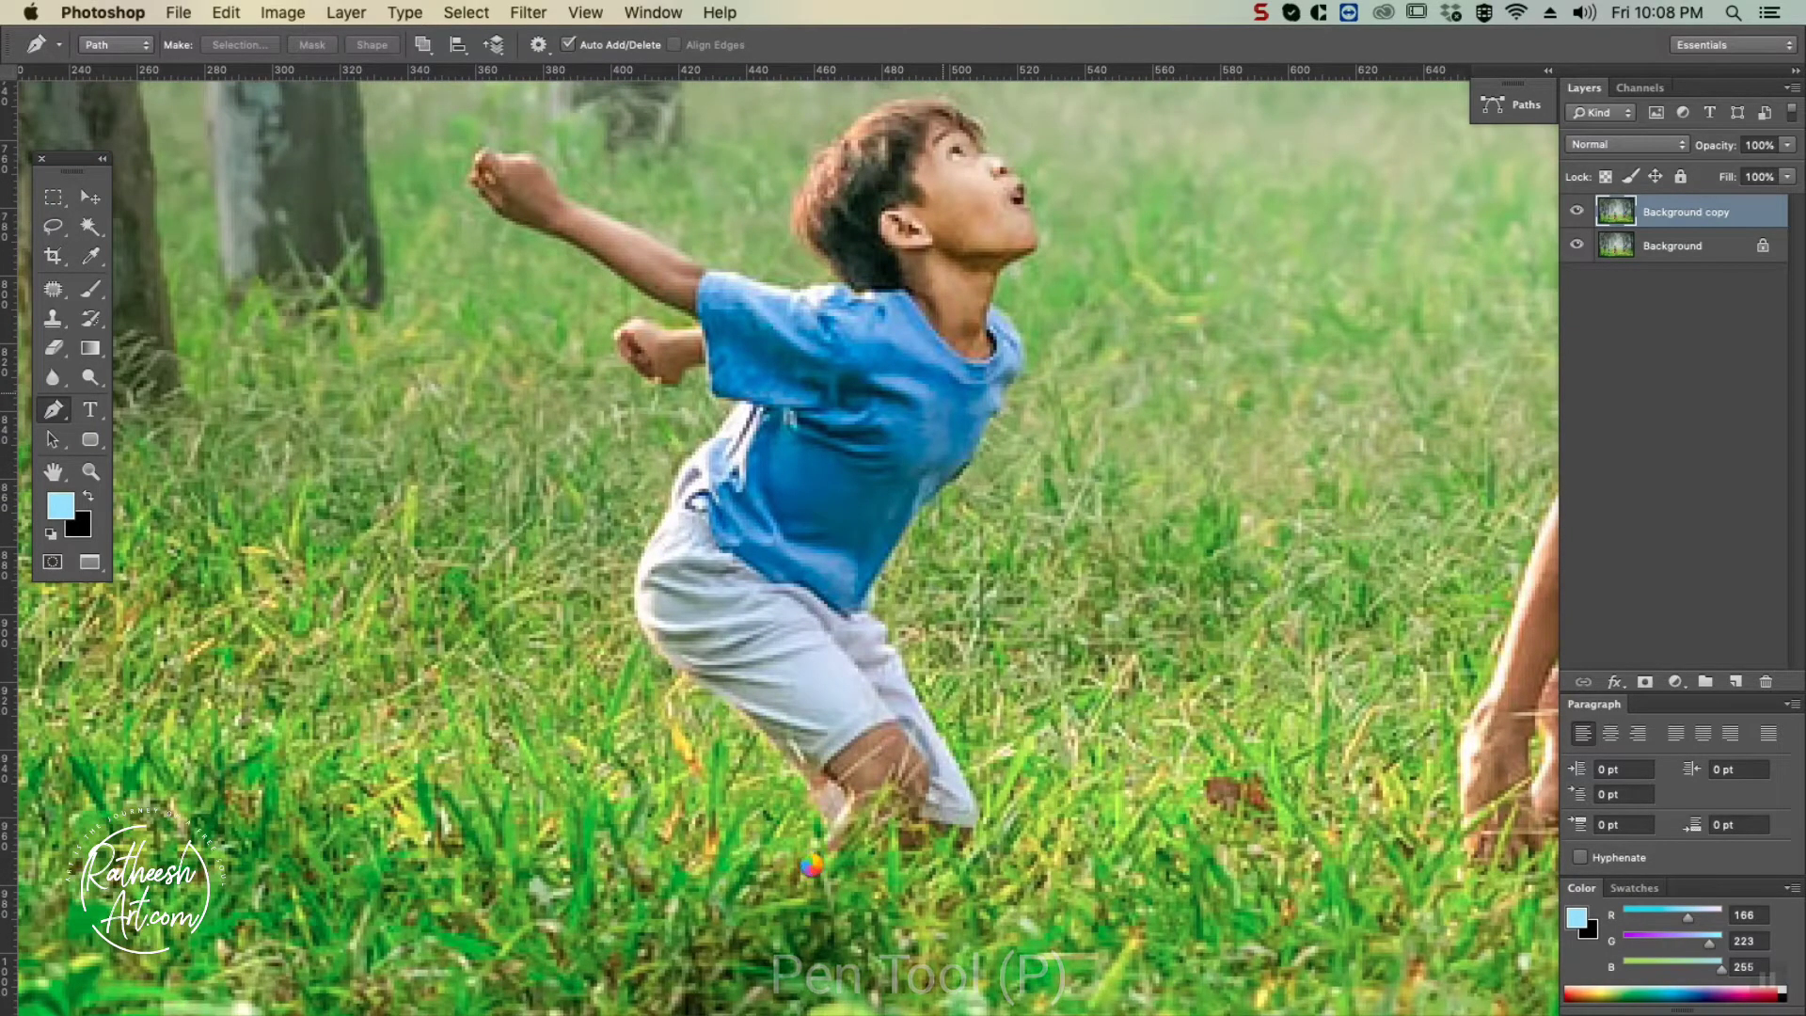
key(super+plus)
click(793, 934)
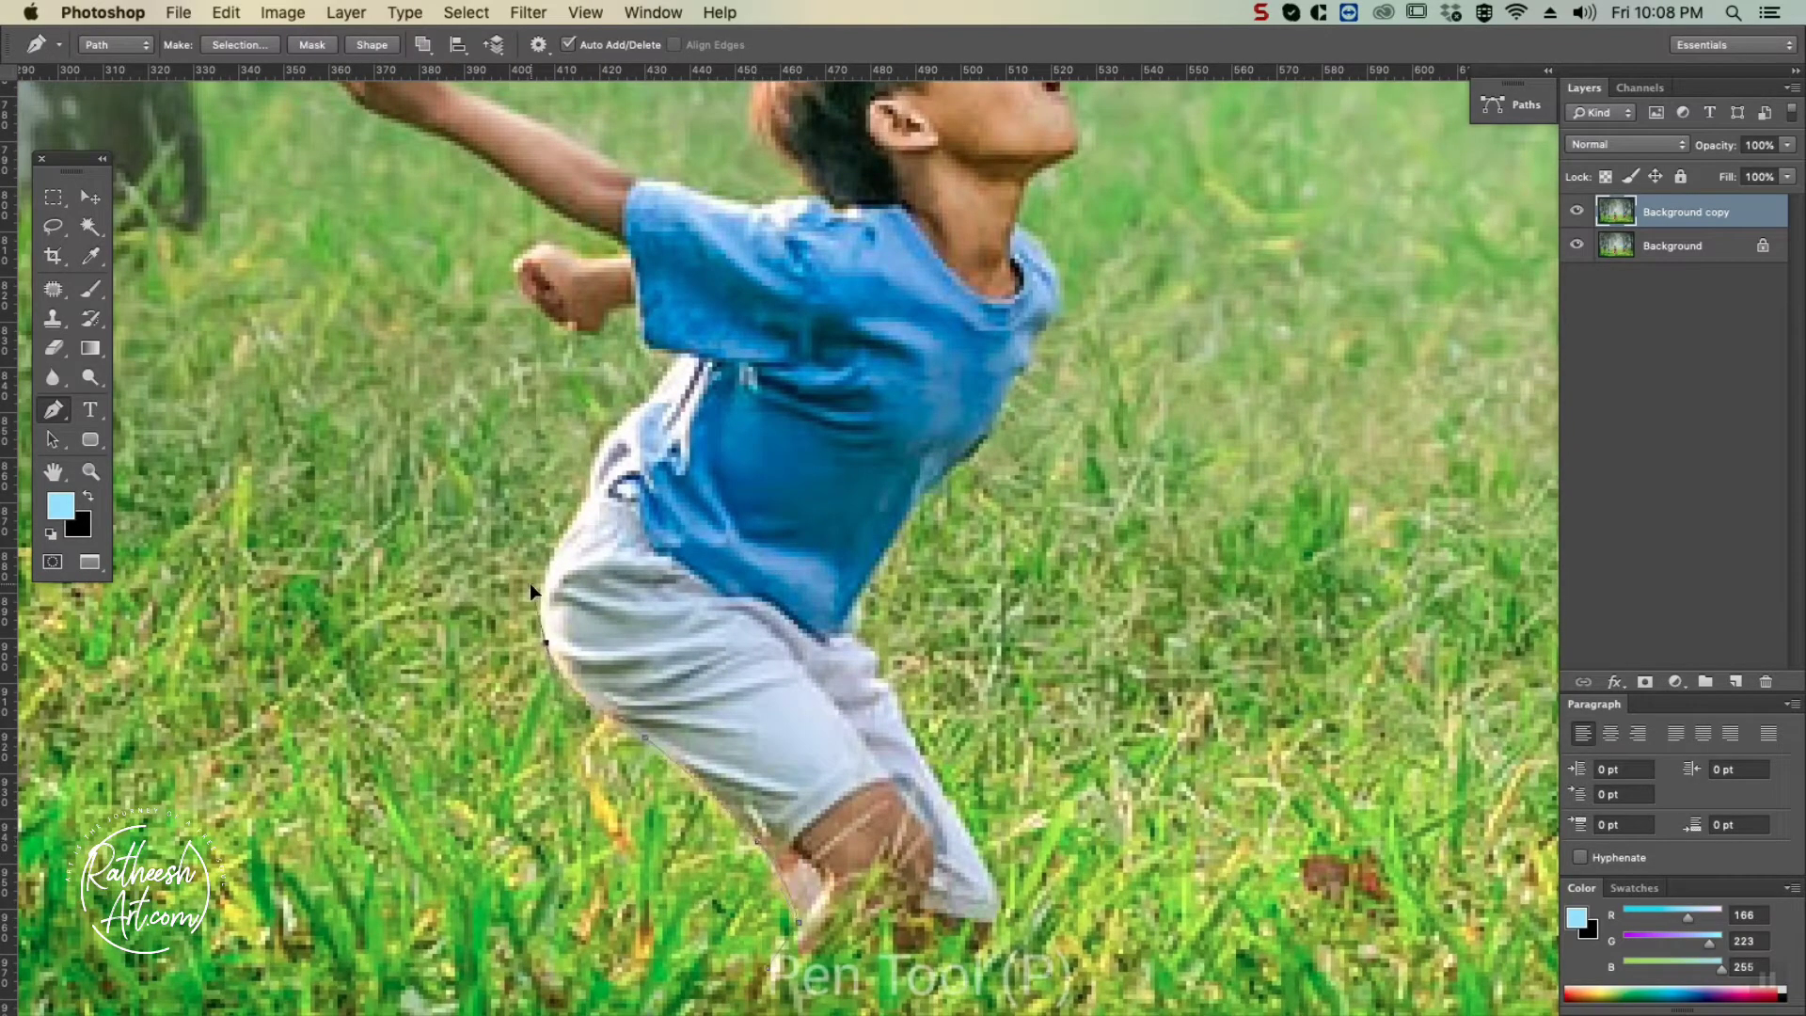
click(577, 516)
click(603, 449)
click(649, 403)
click(676, 358)
click(649, 354)
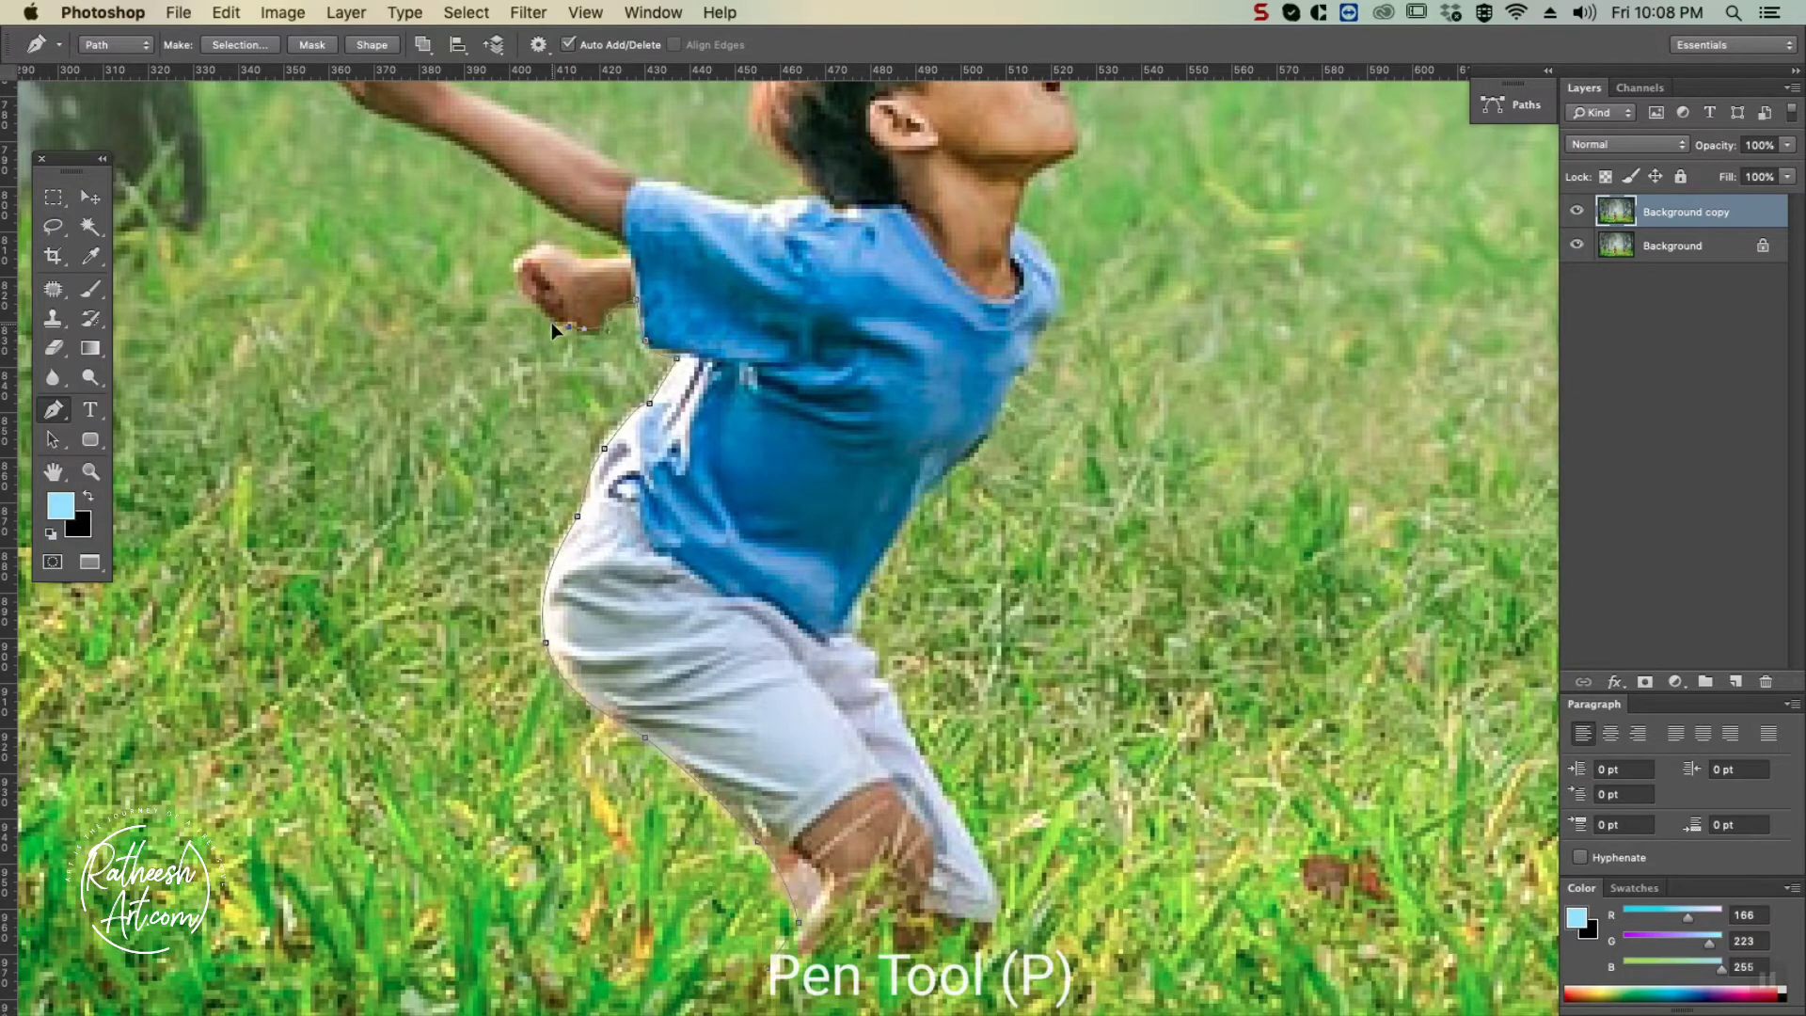
Continue the pen path around the boy's lower fist and his outstretched arm up to the shoulder.
key(super+plus)
drag(552, 322, 638, 614)
drag(541, 513, 533, 487)
drag(575, 461, 590, 462)
click(536, 382)
click(395, 303)
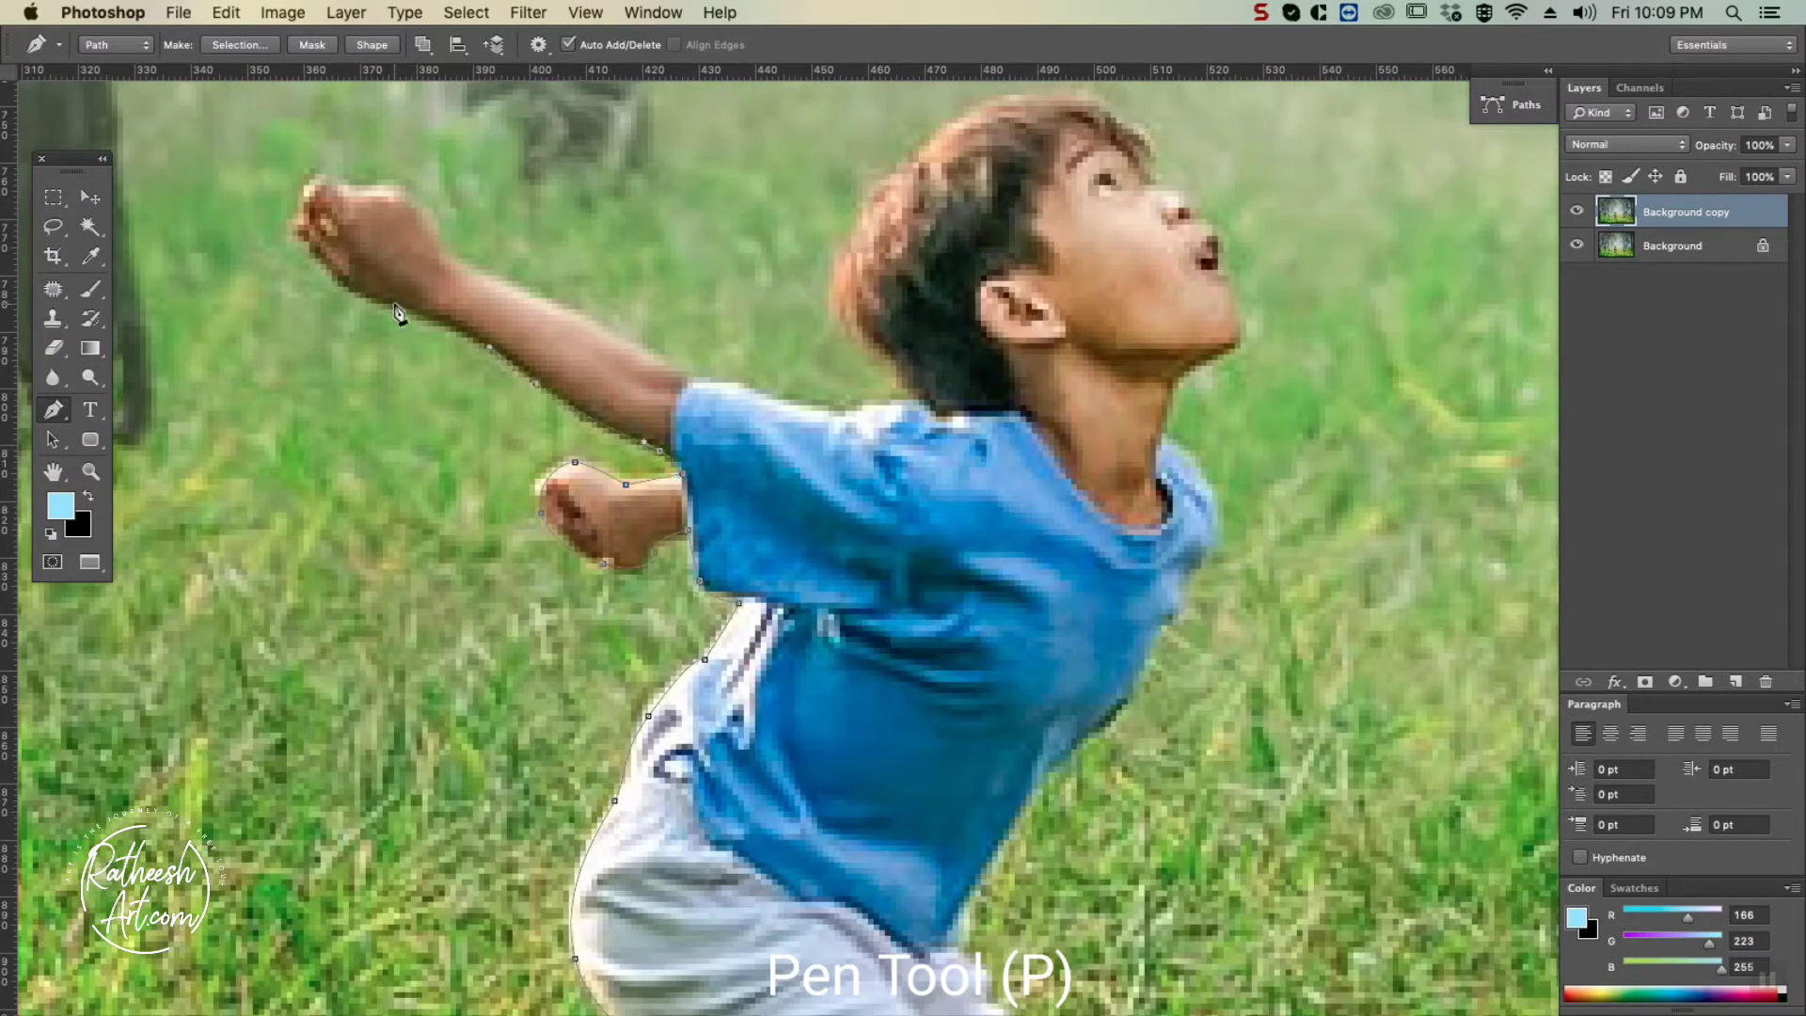
click(329, 280)
click(456, 259)
click(628, 340)
Curve the pen path loosely around the boy's hair, and bring it down his forehead and nose to the mouth.
drag(837, 153, 858, 122)
key(super+z)
drag(824, 226, 805, 265)
drag(1014, 167, 1064, 172)
drag(1115, 252, 1109, 270)
click(1143, 354)
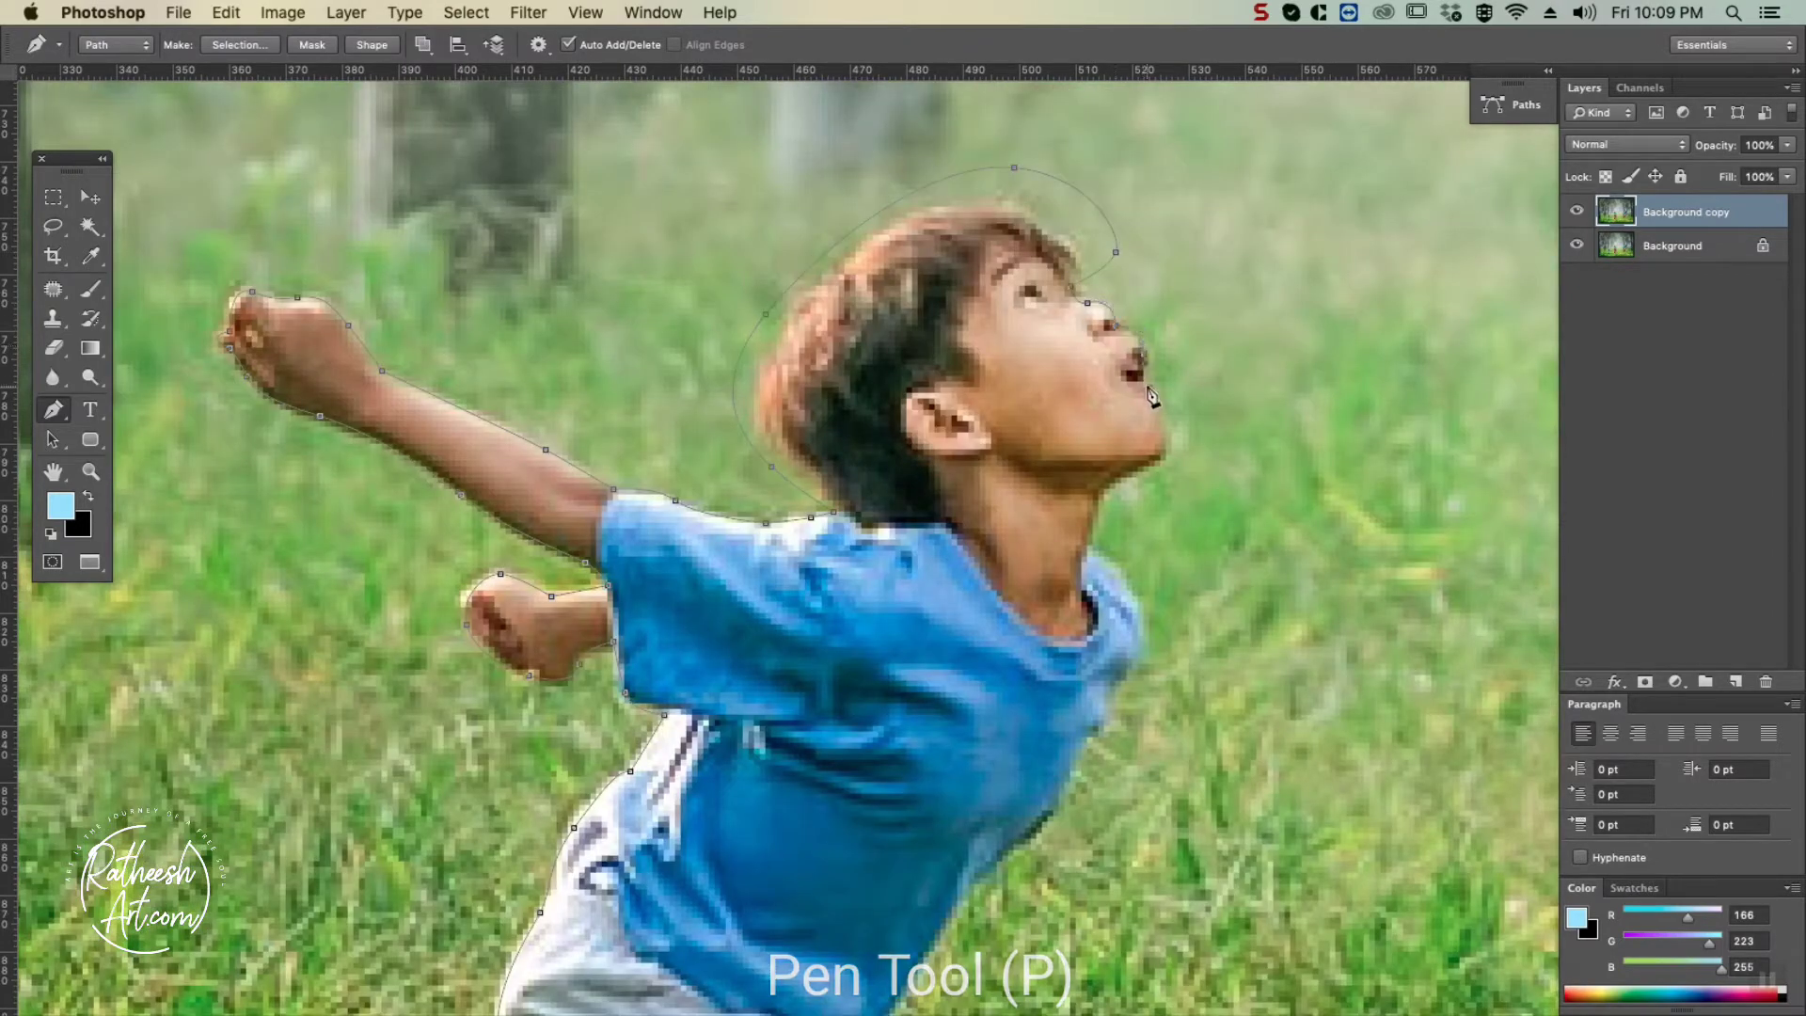
Continue the pen path around the boy's chin, down his neck and along the front of the blue shirt.
click(1149, 388)
drag(1167, 450, 1156, 471)
click(1099, 500)
click(1088, 546)
drag(1143, 630, 1127, 677)
scroll(1081, 743, down, 8)
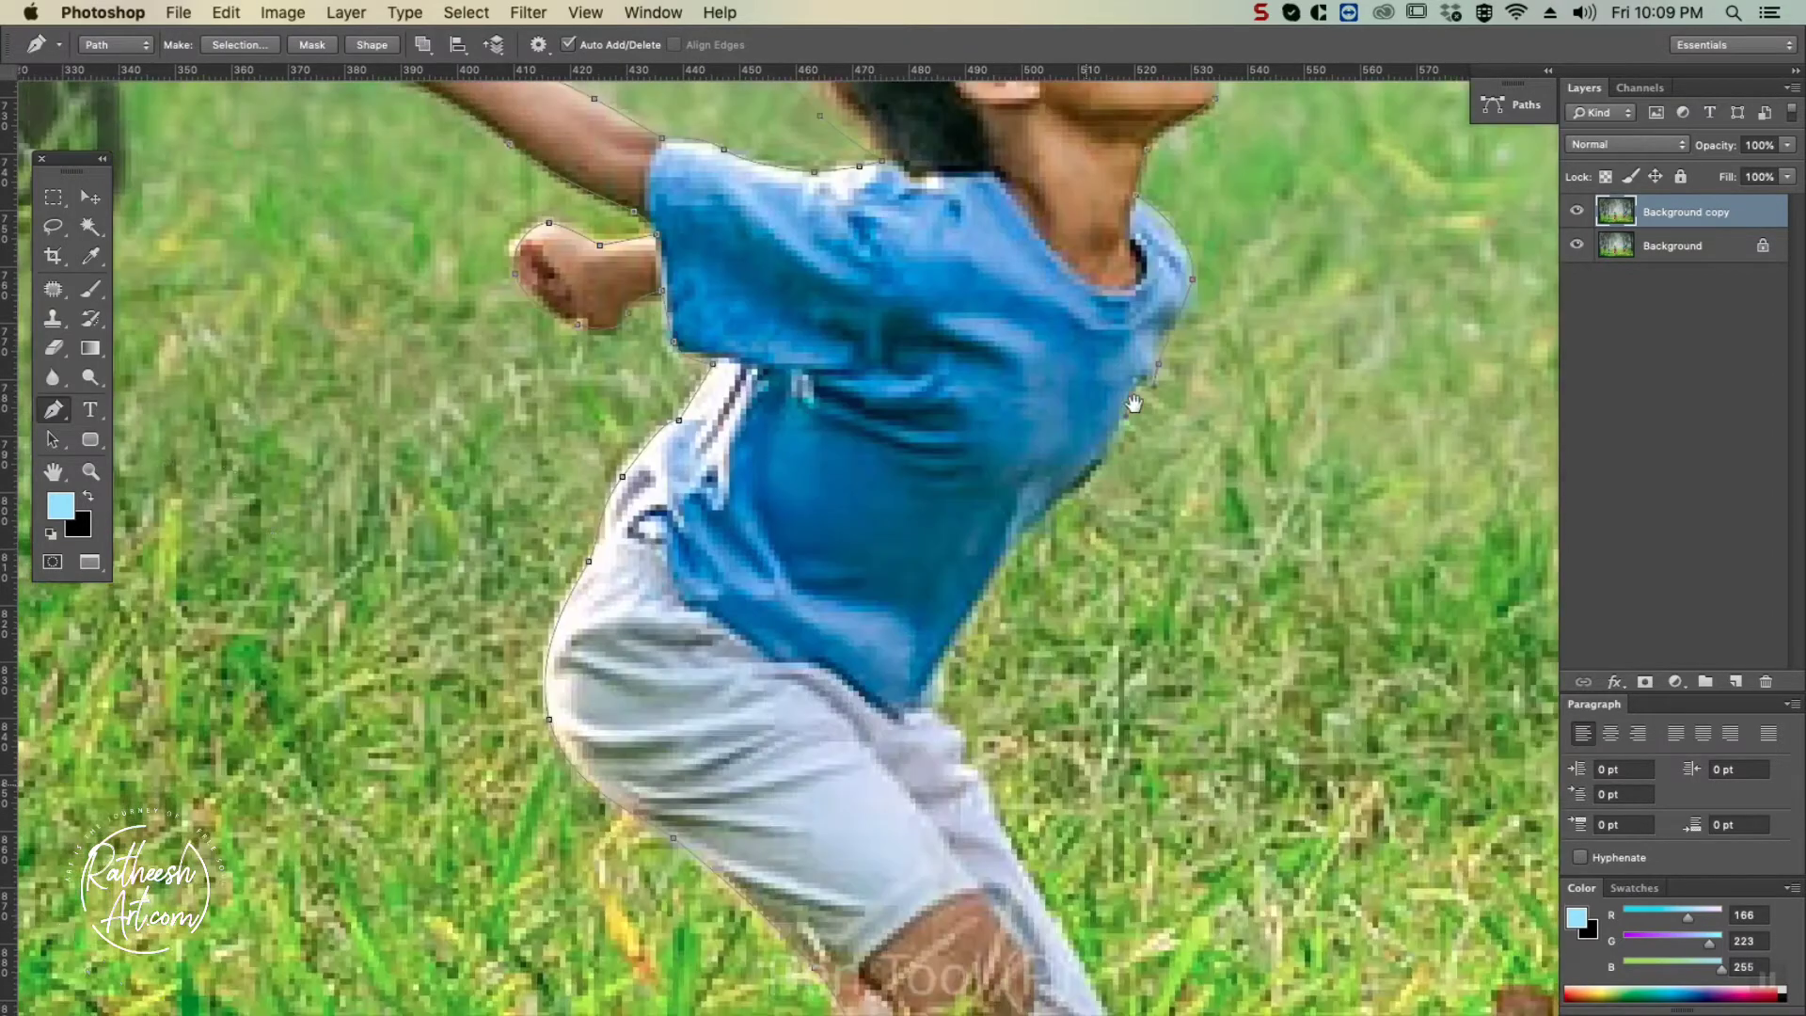
Trace the front of the boy's shorts and leg, then close the path around his feet in the grass.
scroll(987, 732, down, 5)
scroll(988, 732, right, 2)
drag(850, 462, 862, 485)
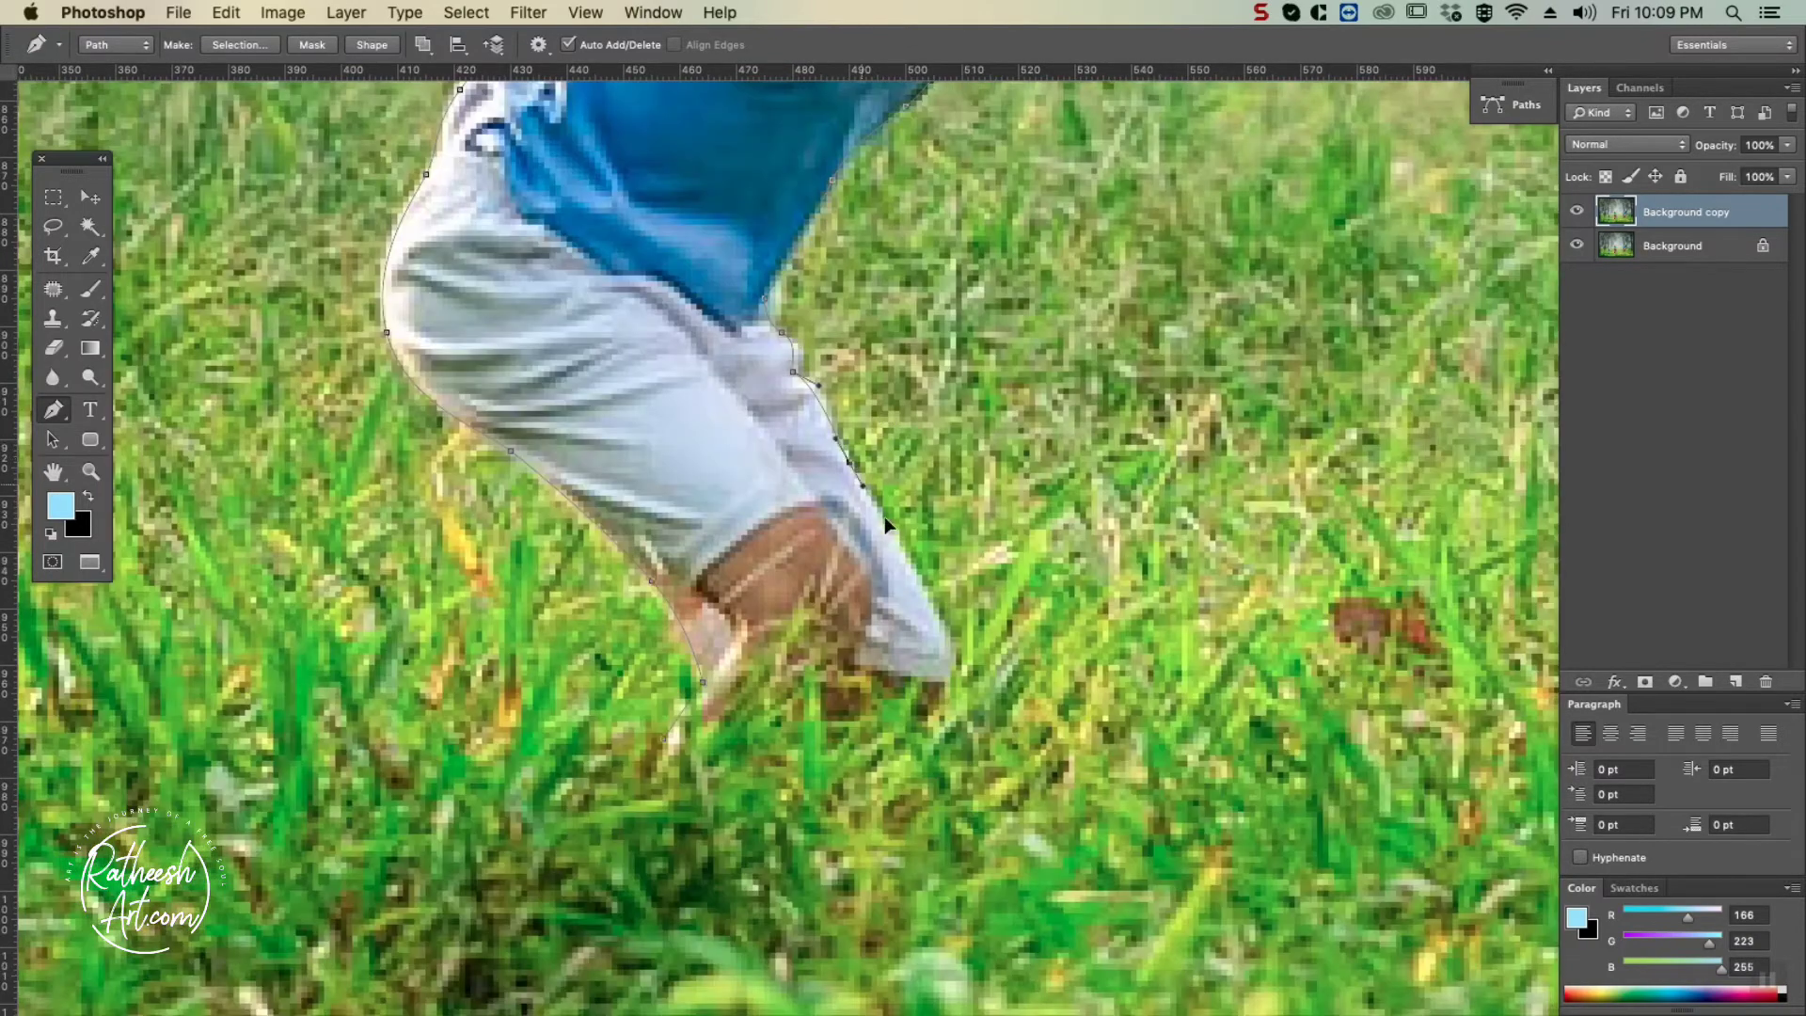
click(755, 828)
click(701, 648)
Convert the path to a selection feathered 0.5 pixels and delete everything outside the boy on Background copy.
key(ctrl+Return)
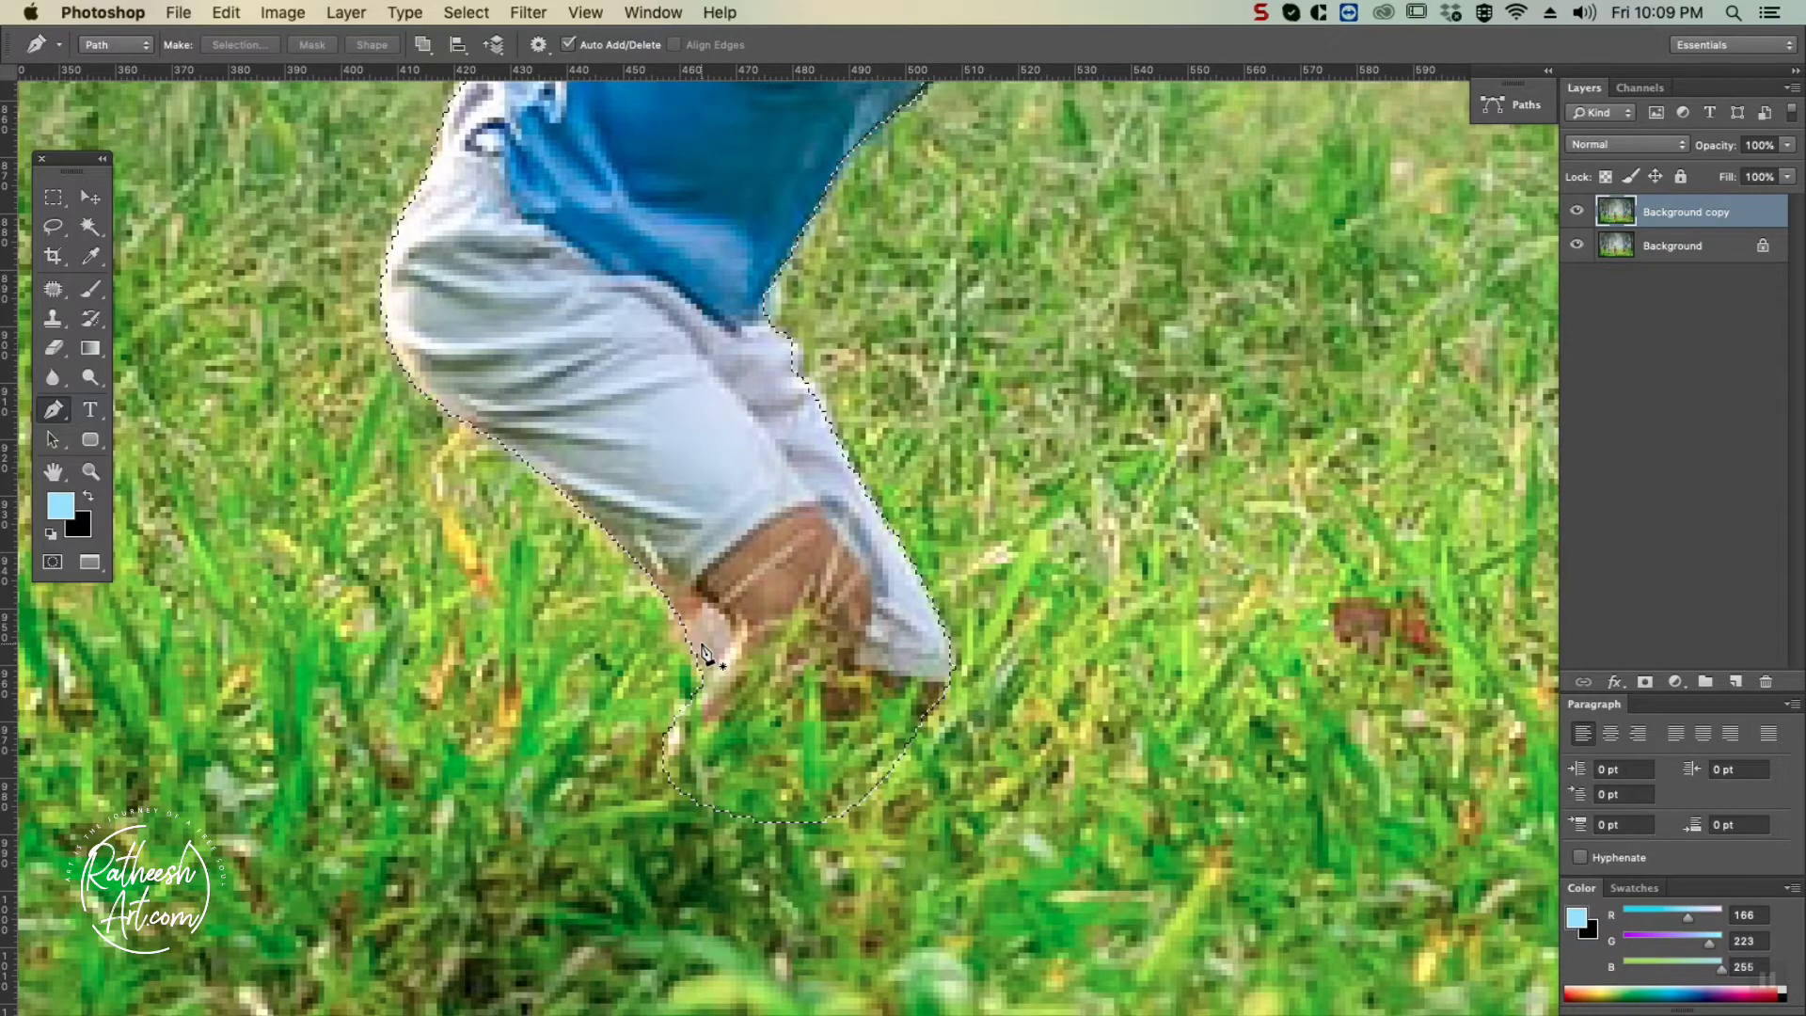
key(shift+F6)
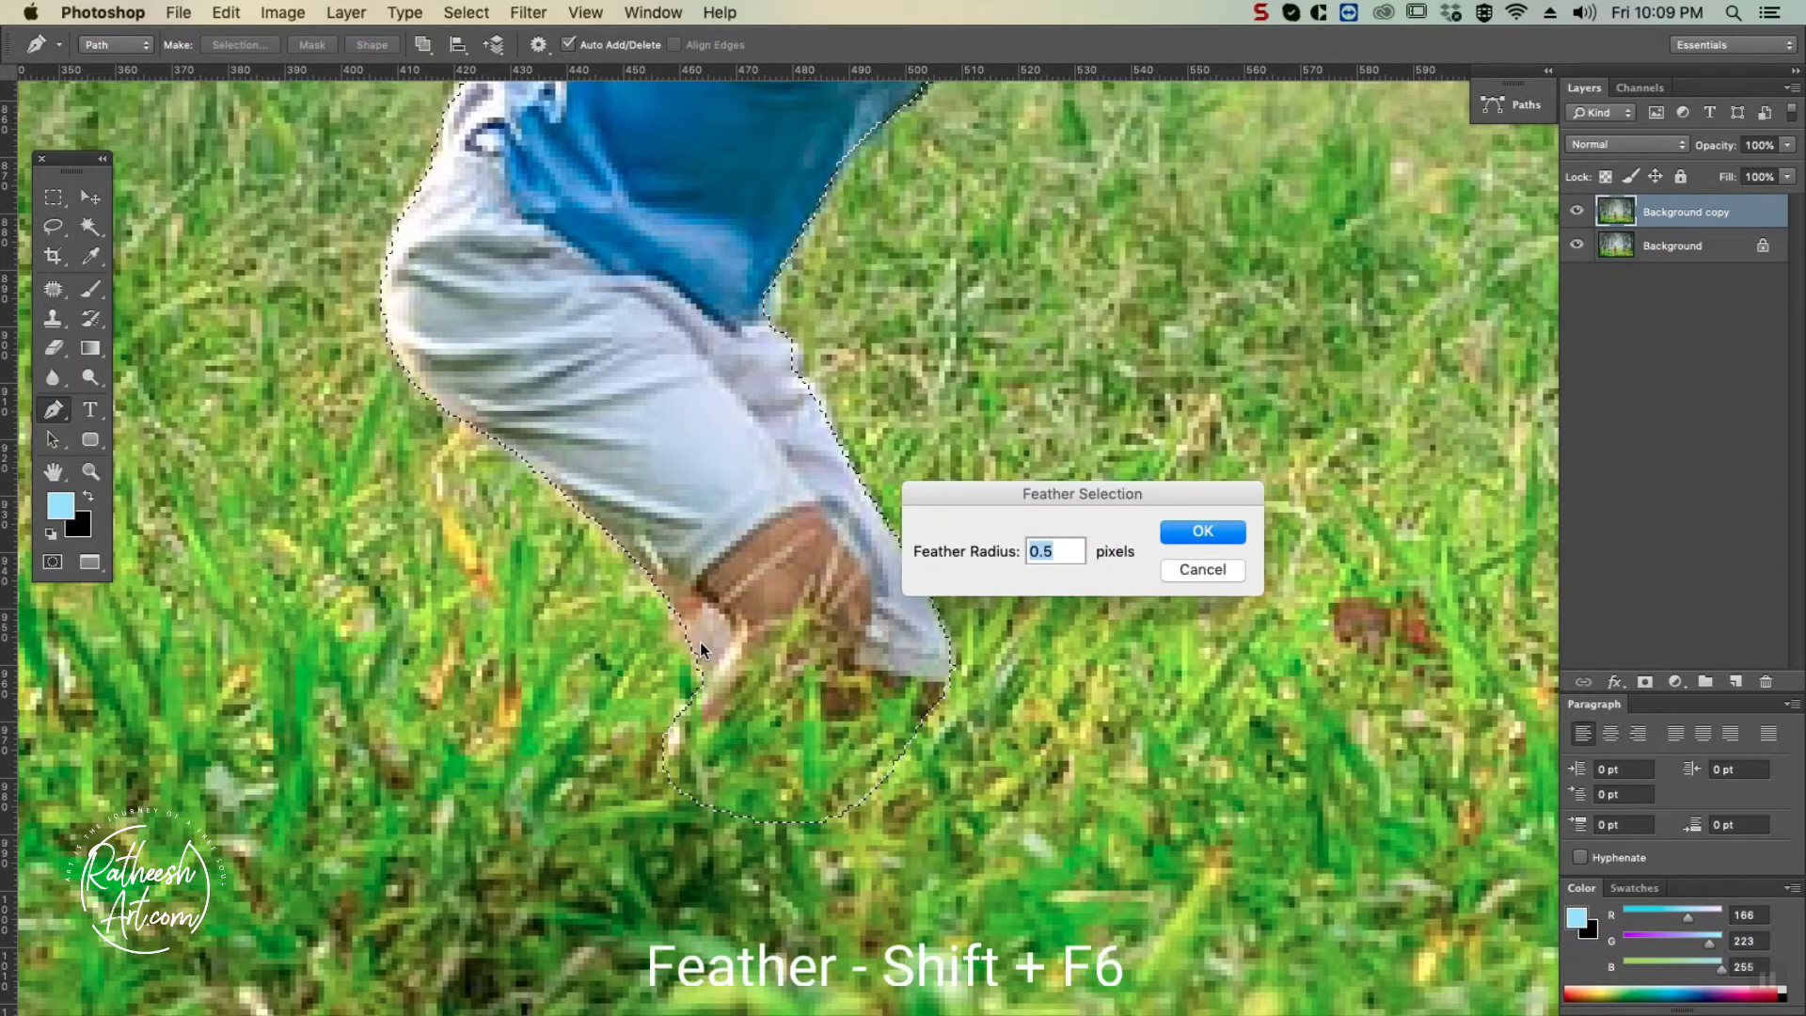
key(Return)
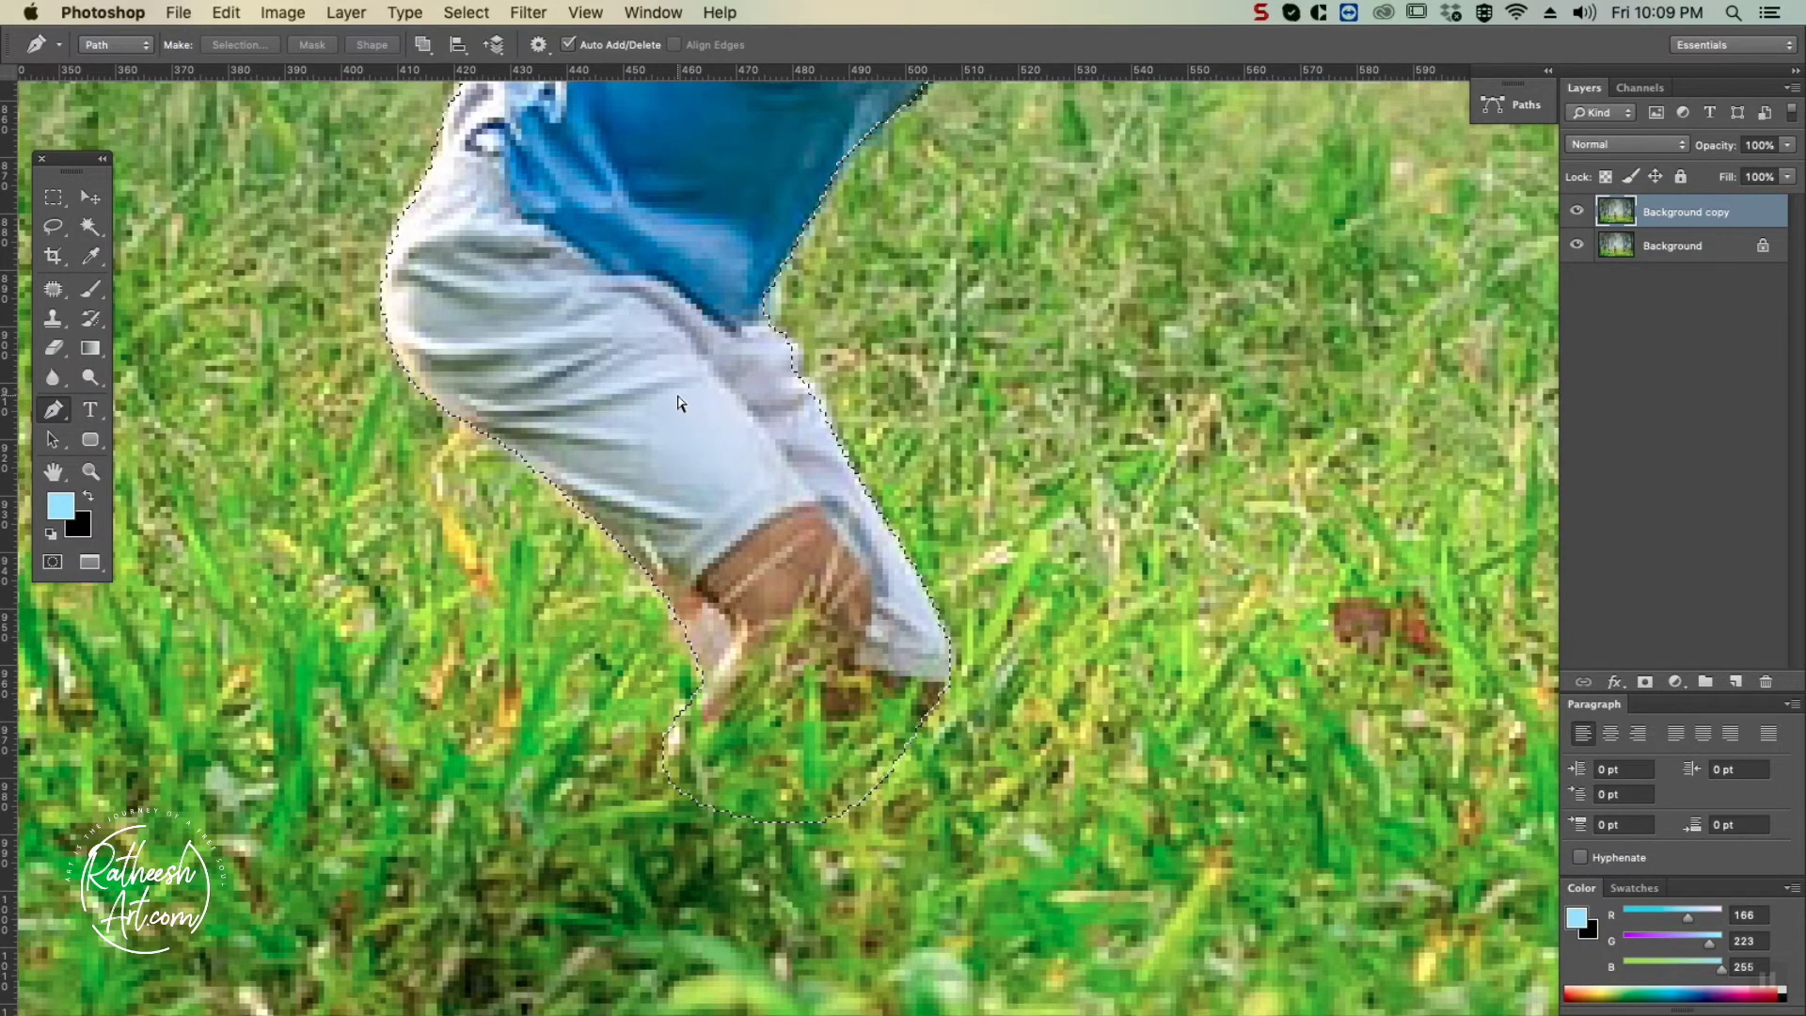
key(Delete)
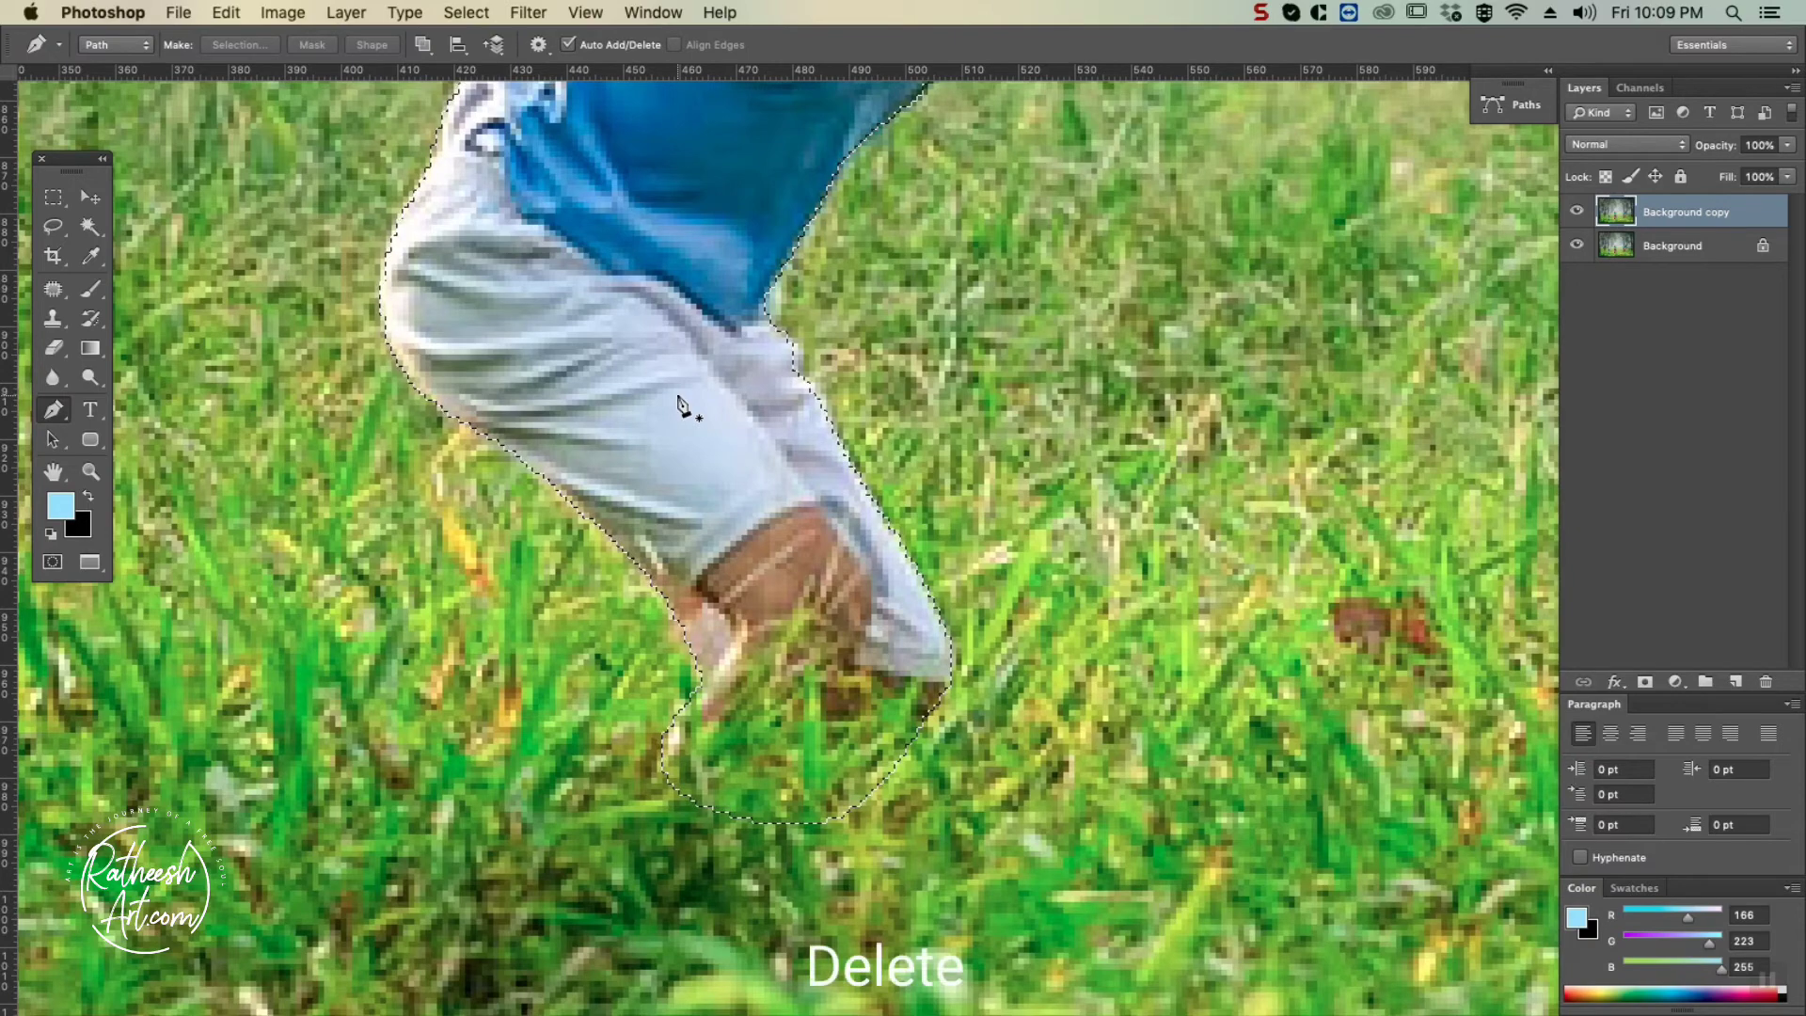
key(Delete)
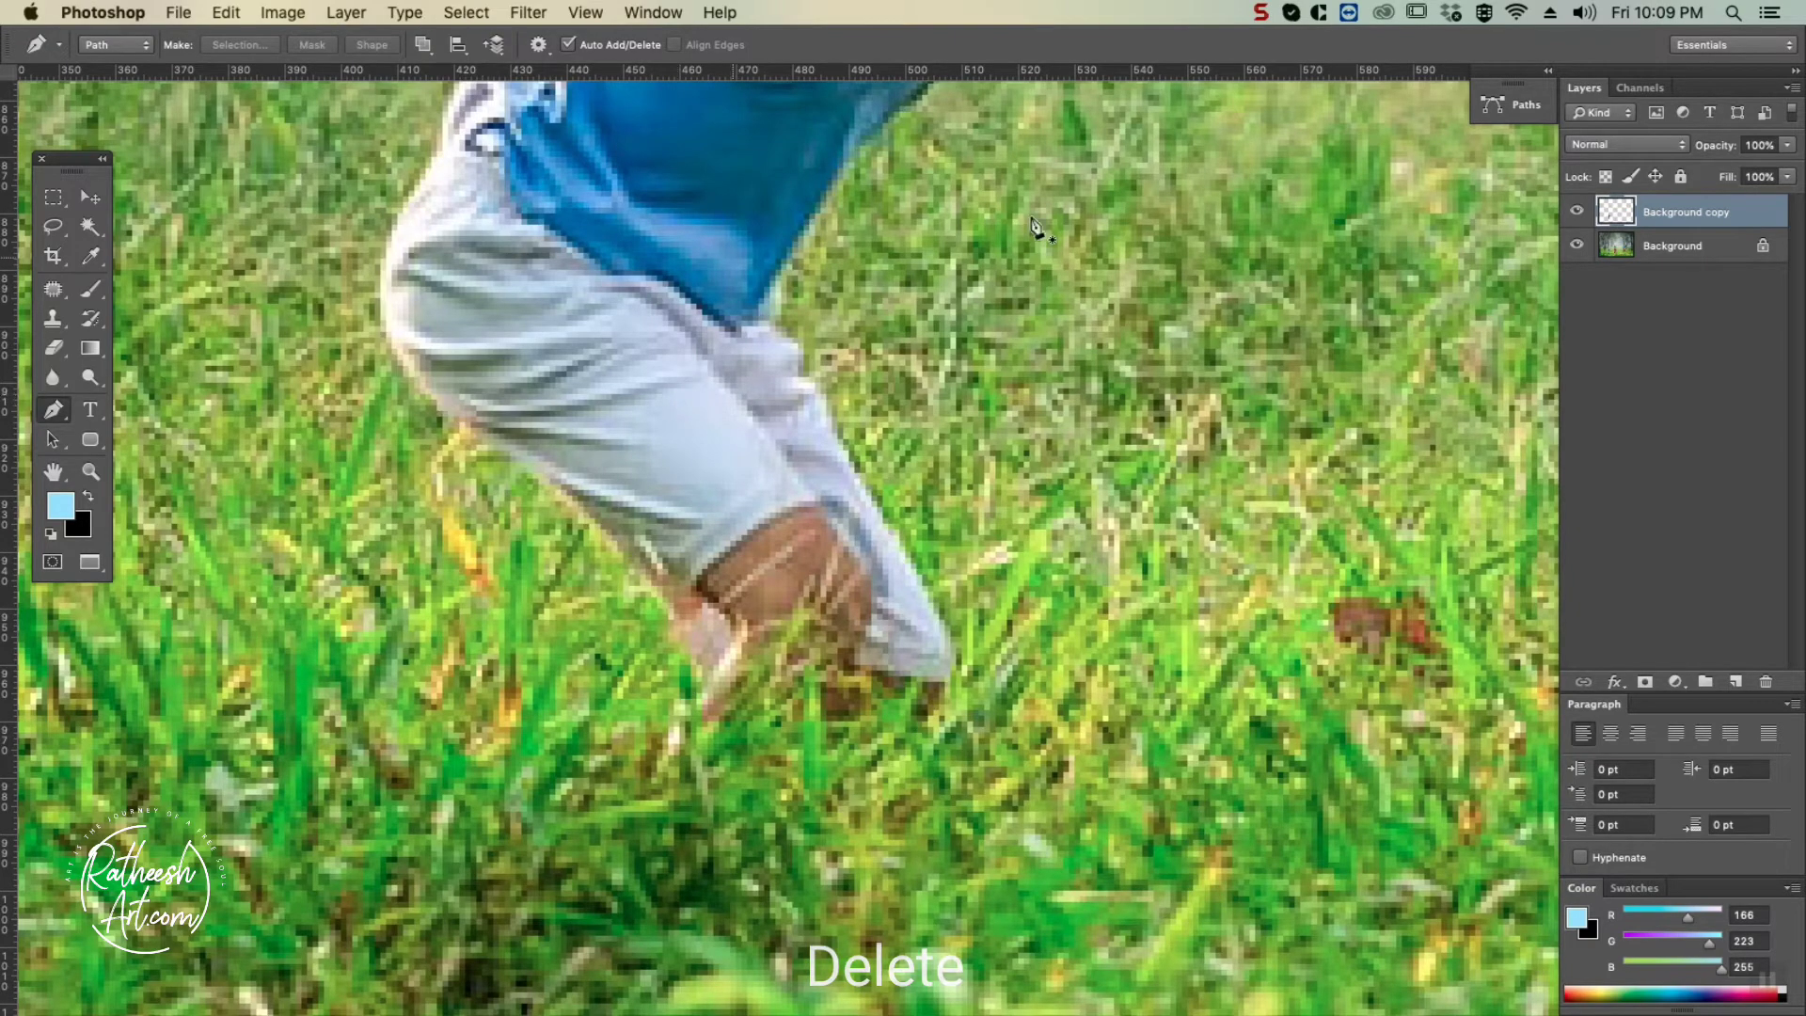
Inspect the isolated boy by toggling the visibility of the Background and Background copy layers.
click(1575, 245)
key(super+minus)
key(super+minus)
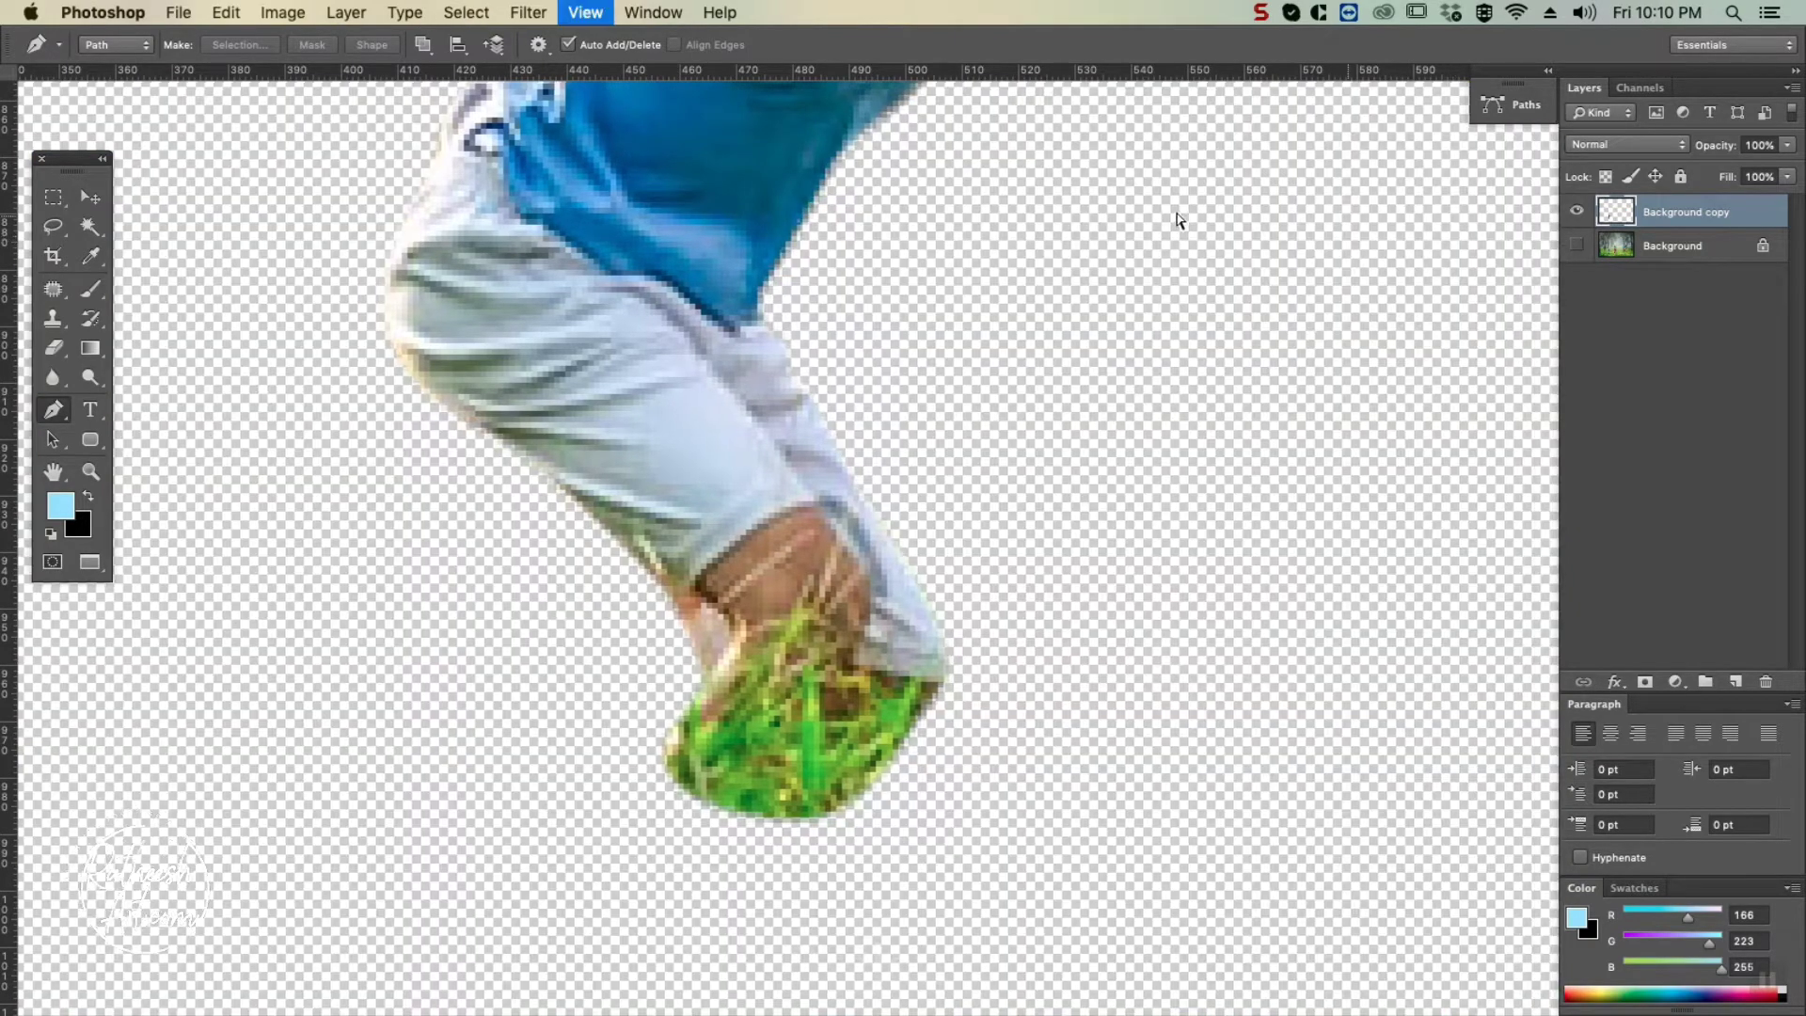
key(super+0)
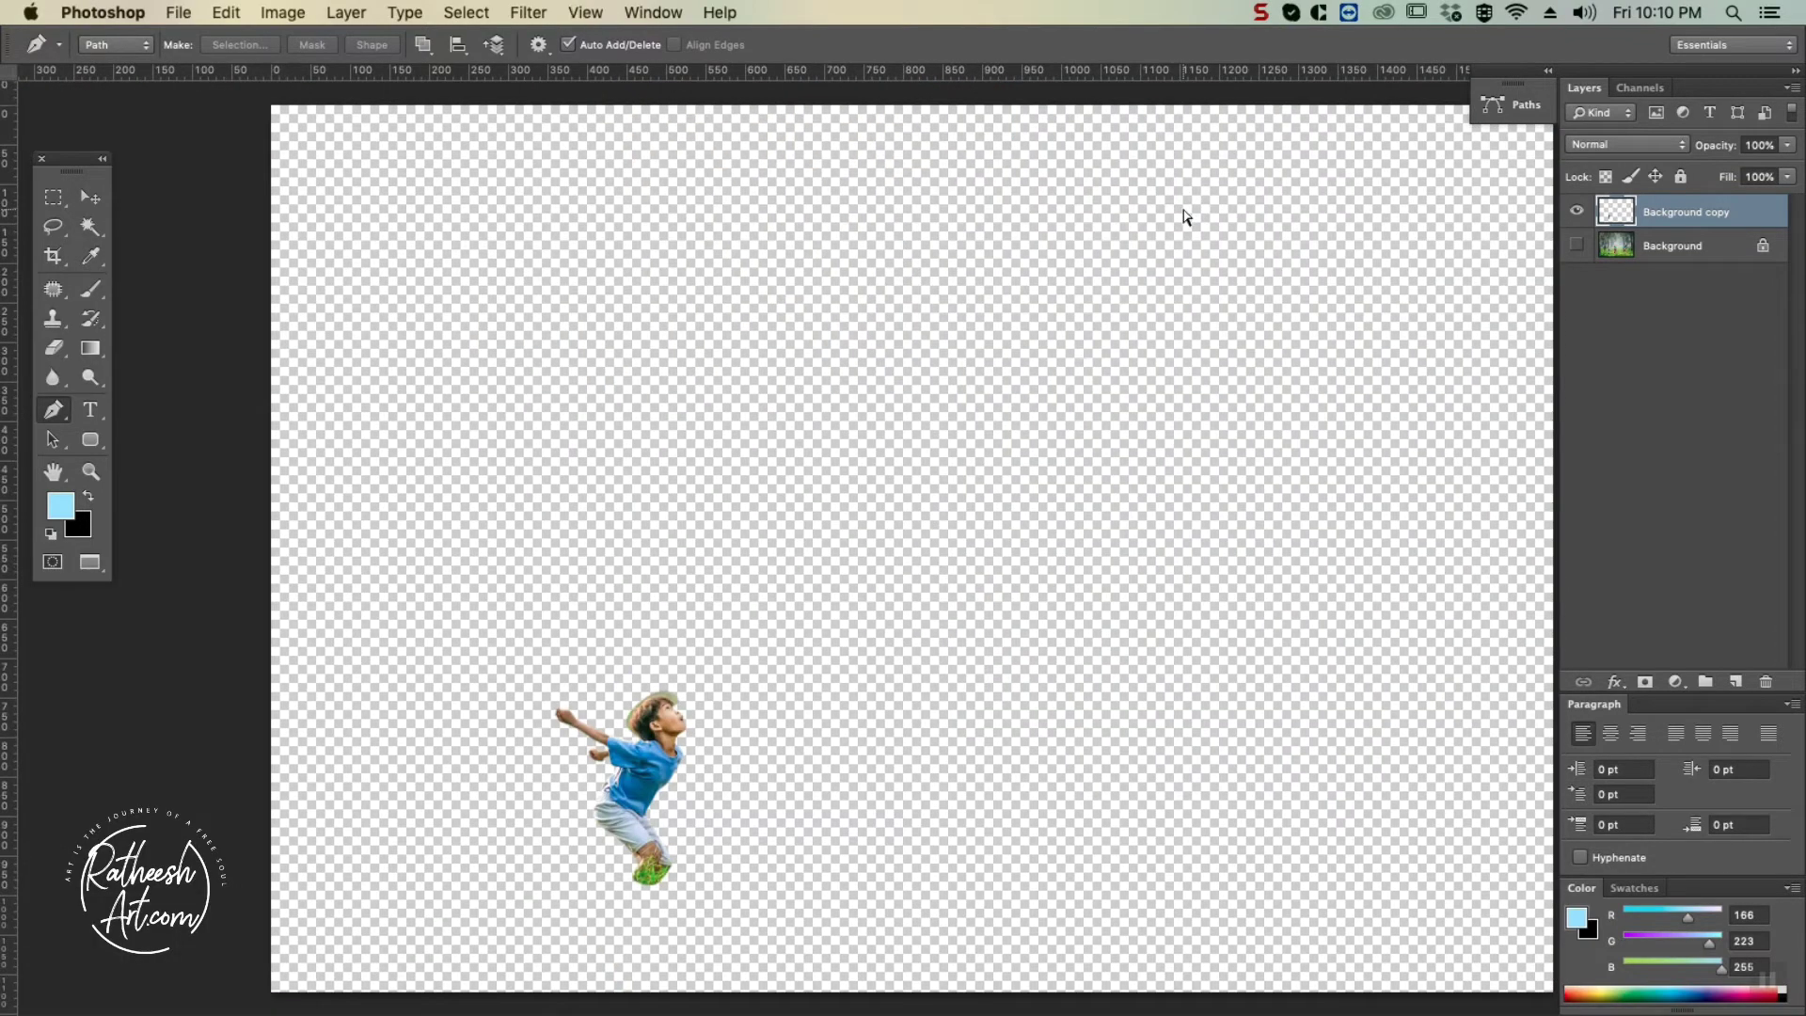
key(v)
drag(759, 694, 766, 552)
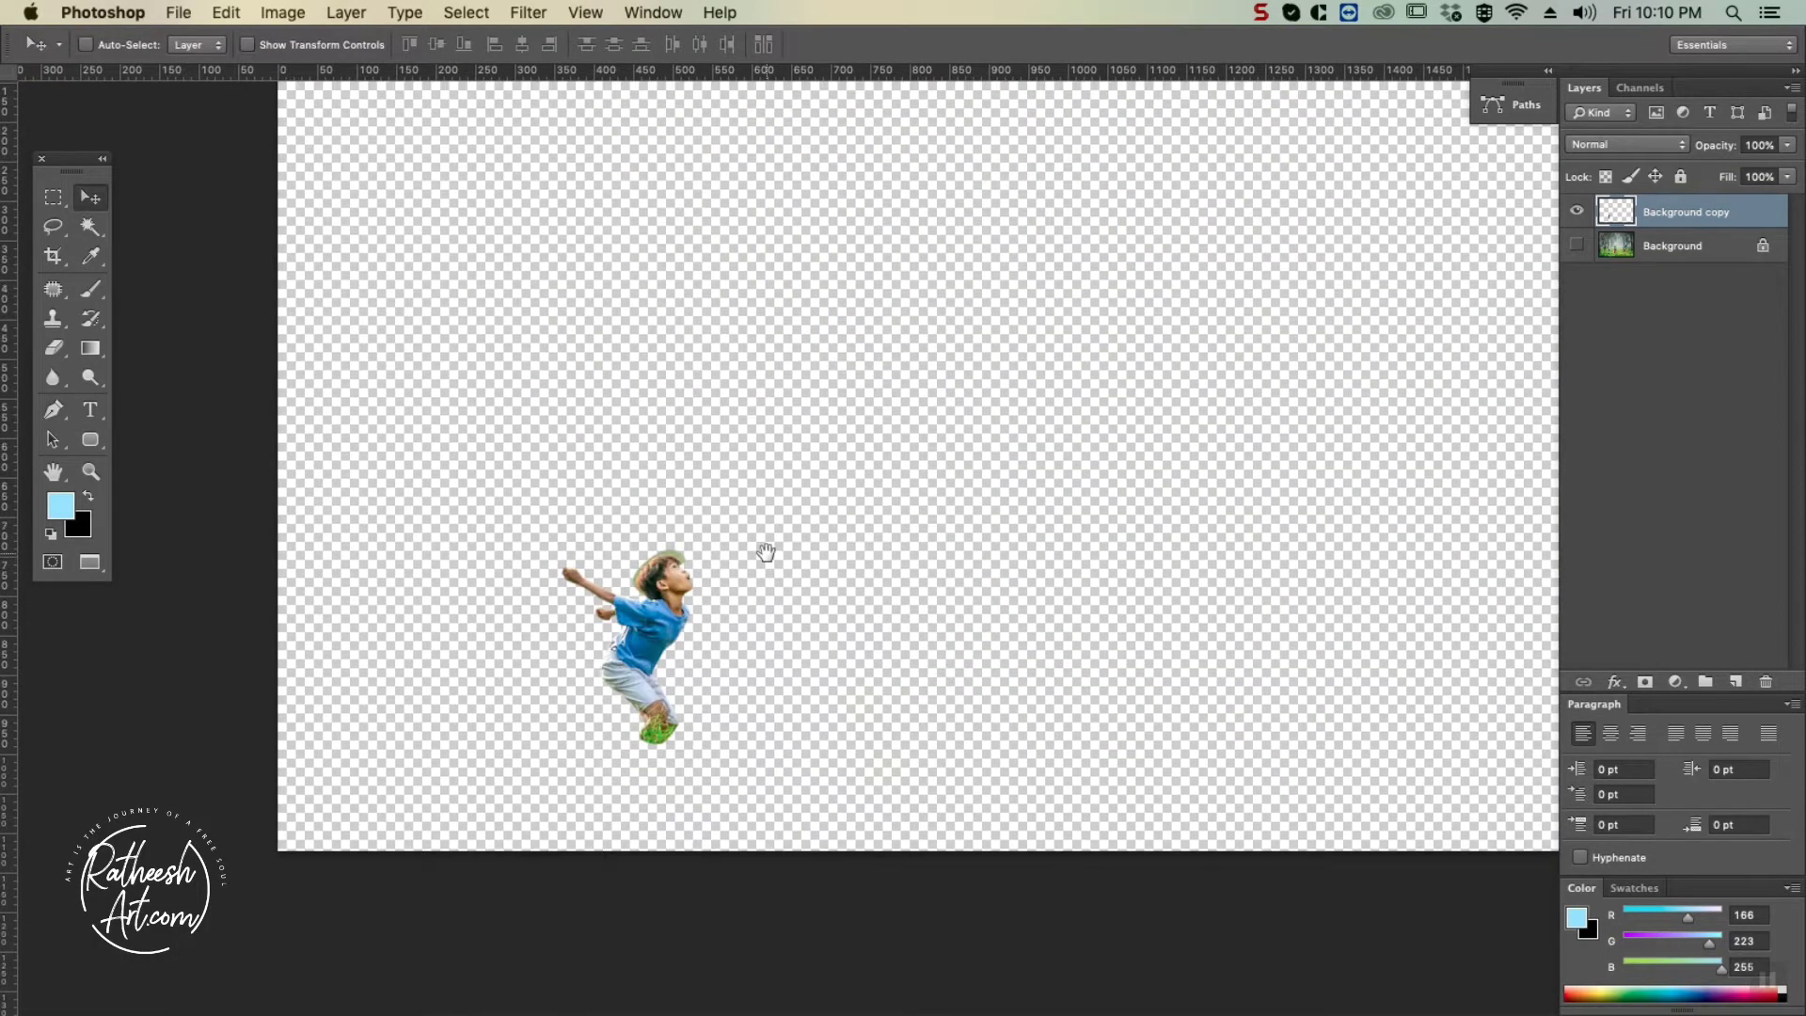
click(1574, 219)
click(1575, 219)
click(1575, 219)
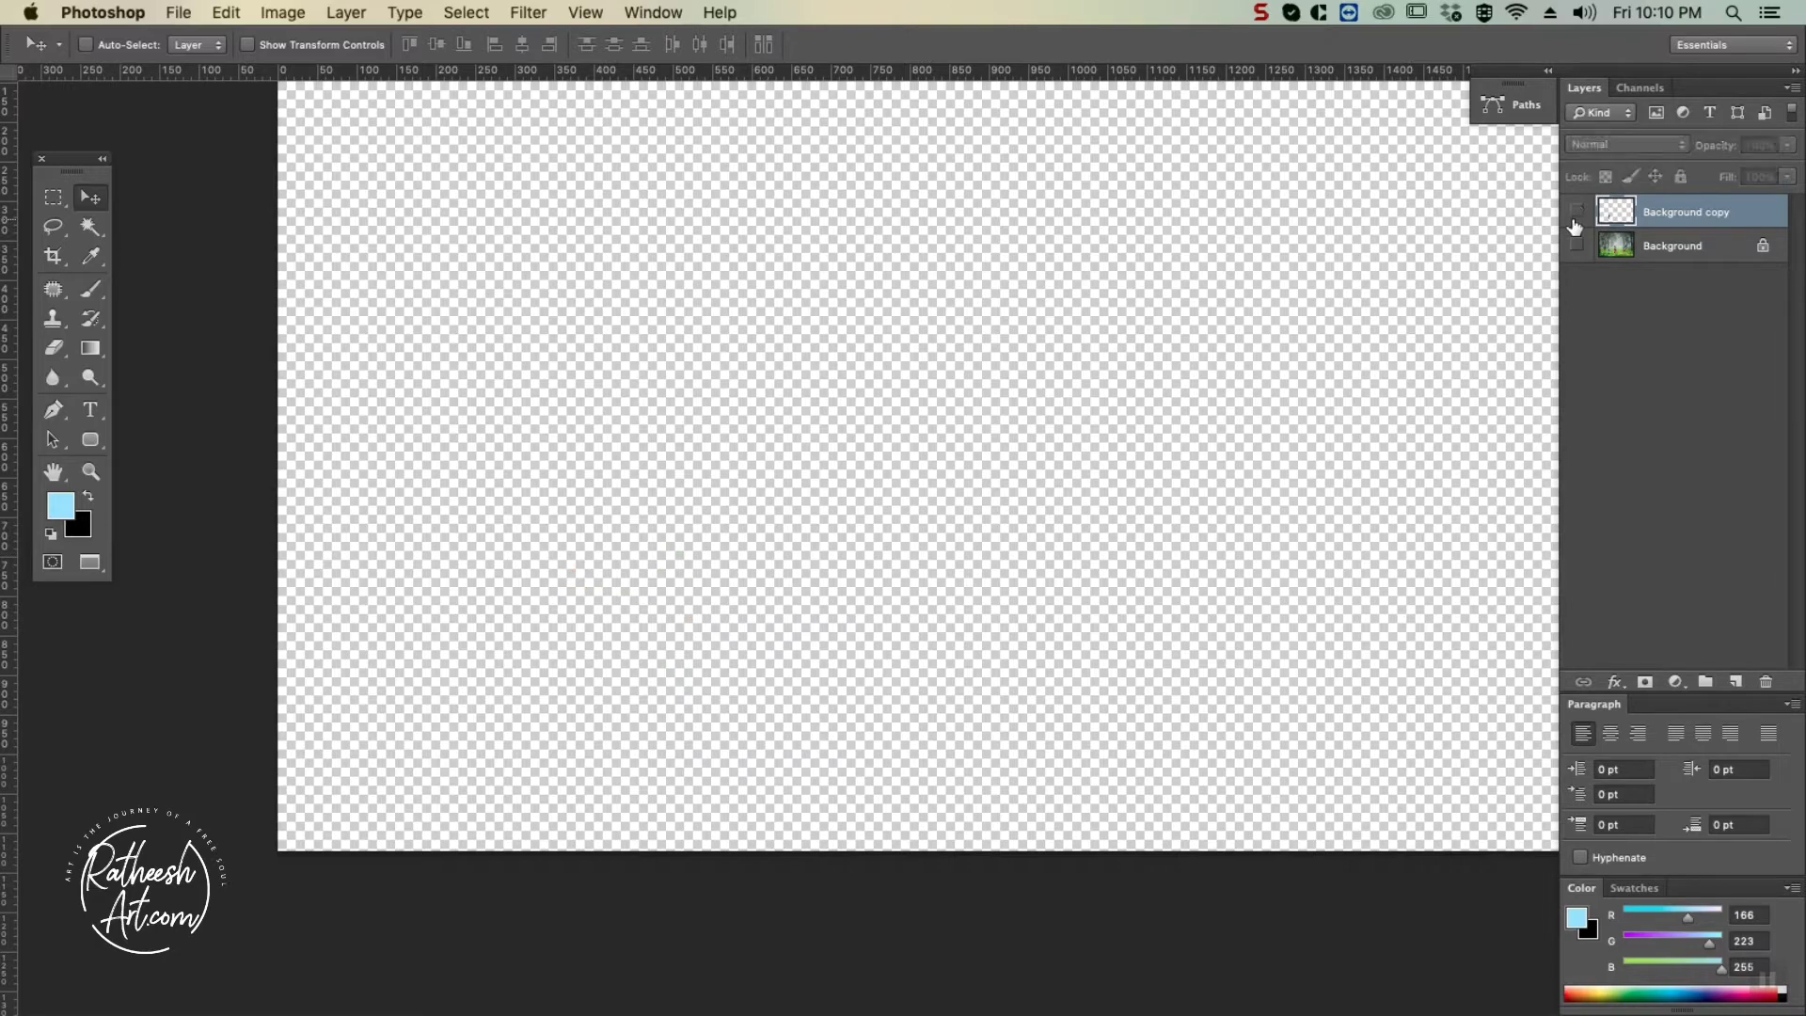
click(1574, 219)
click(1575, 220)
click(1575, 219)
click(1575, 244)
Duplicate the Background layer as Background copy 2 and hide the original Background layer.
click(1670, 246)
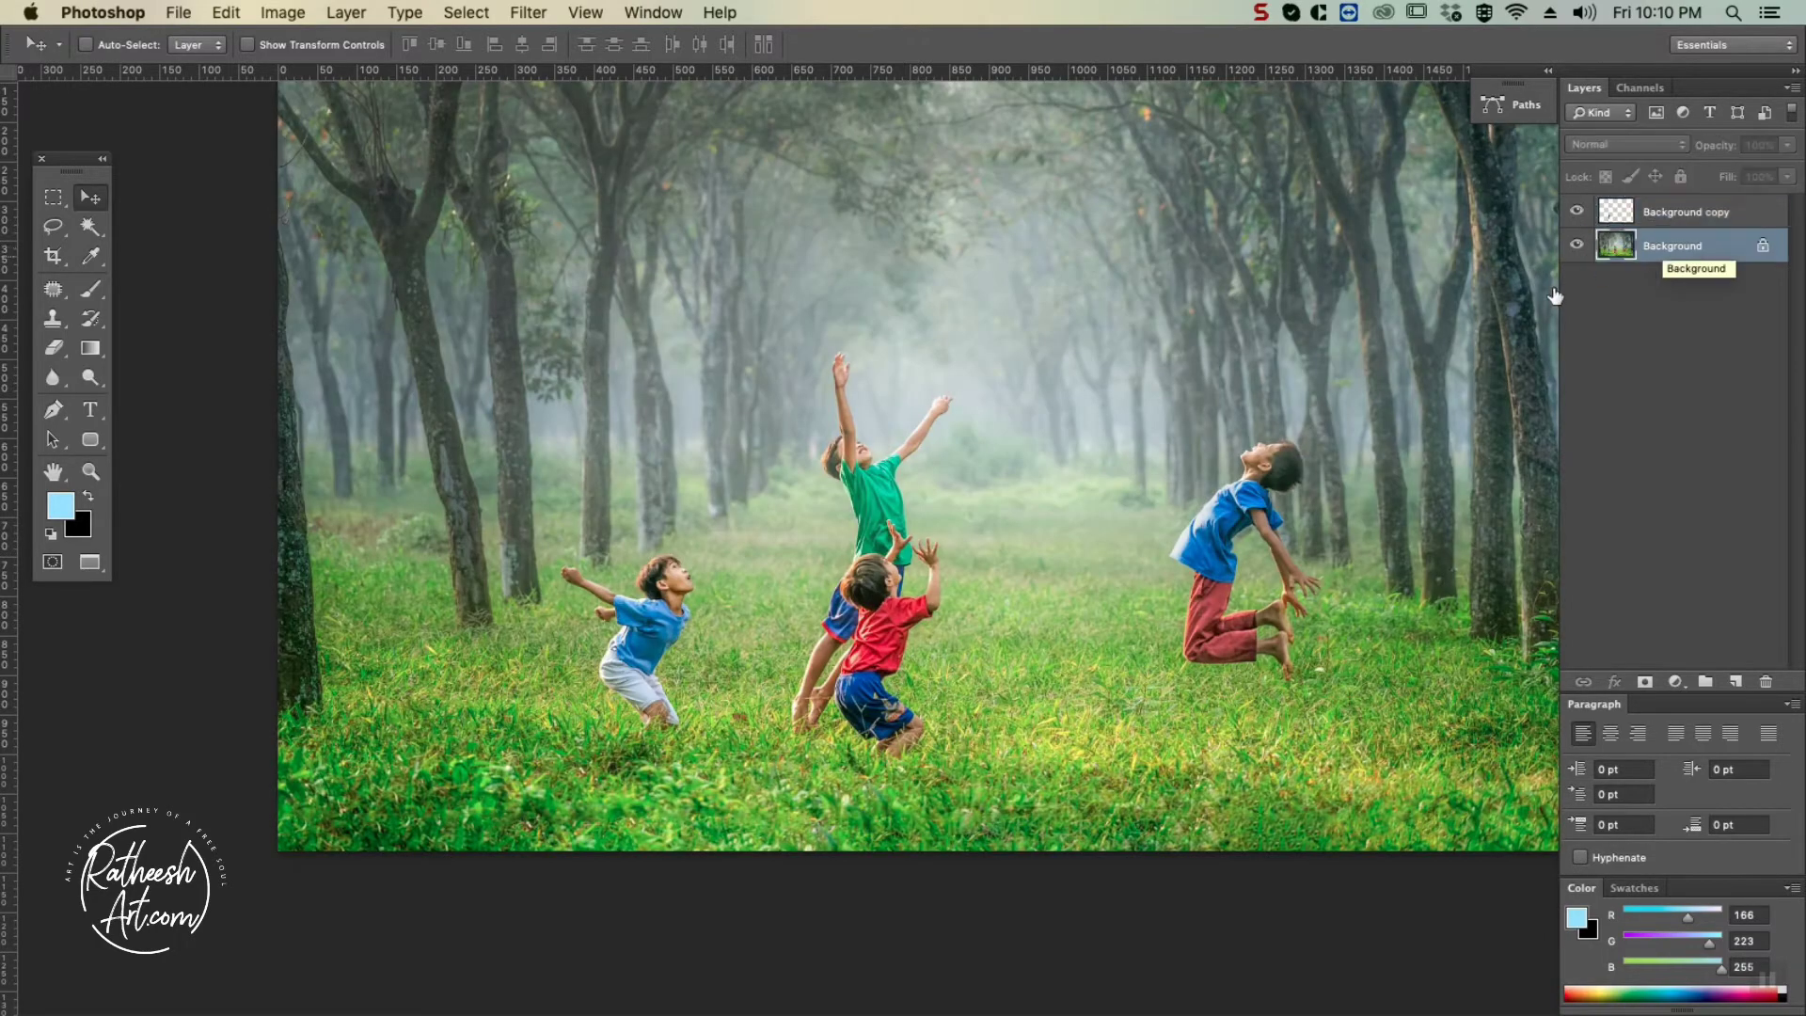
right_click(1670, 248)
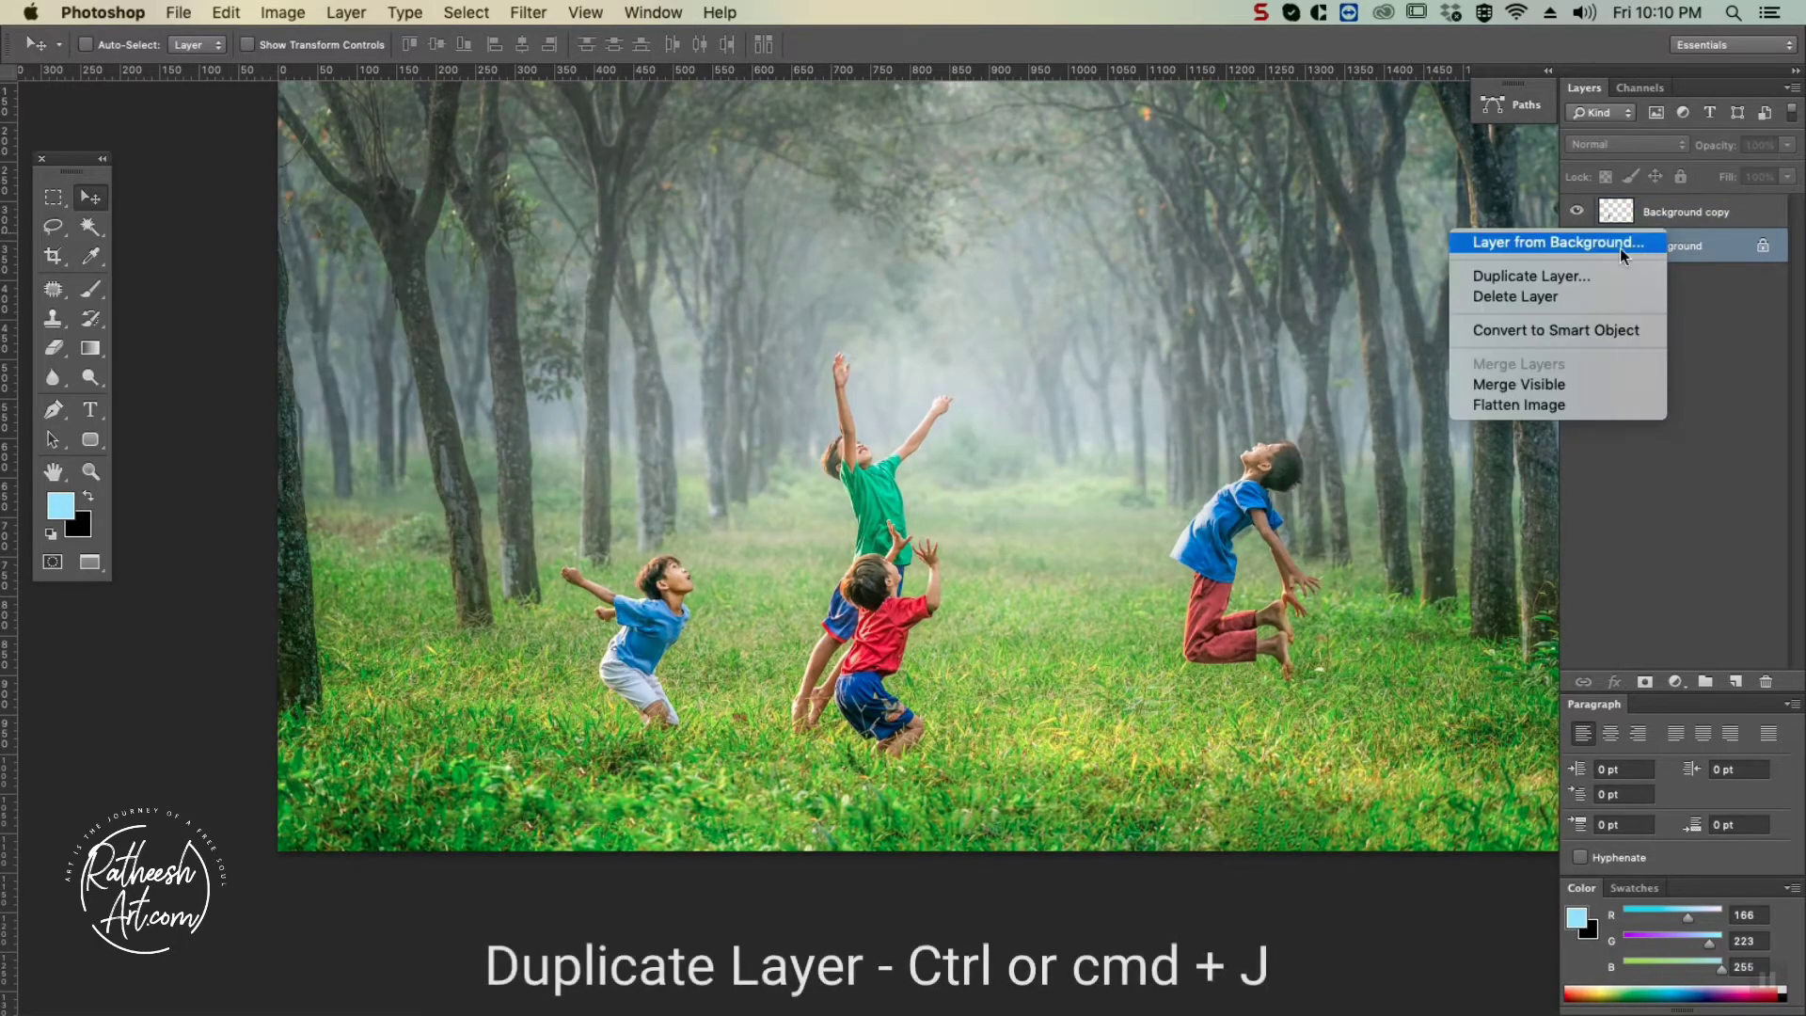
click(1552, 271)
key(Return)
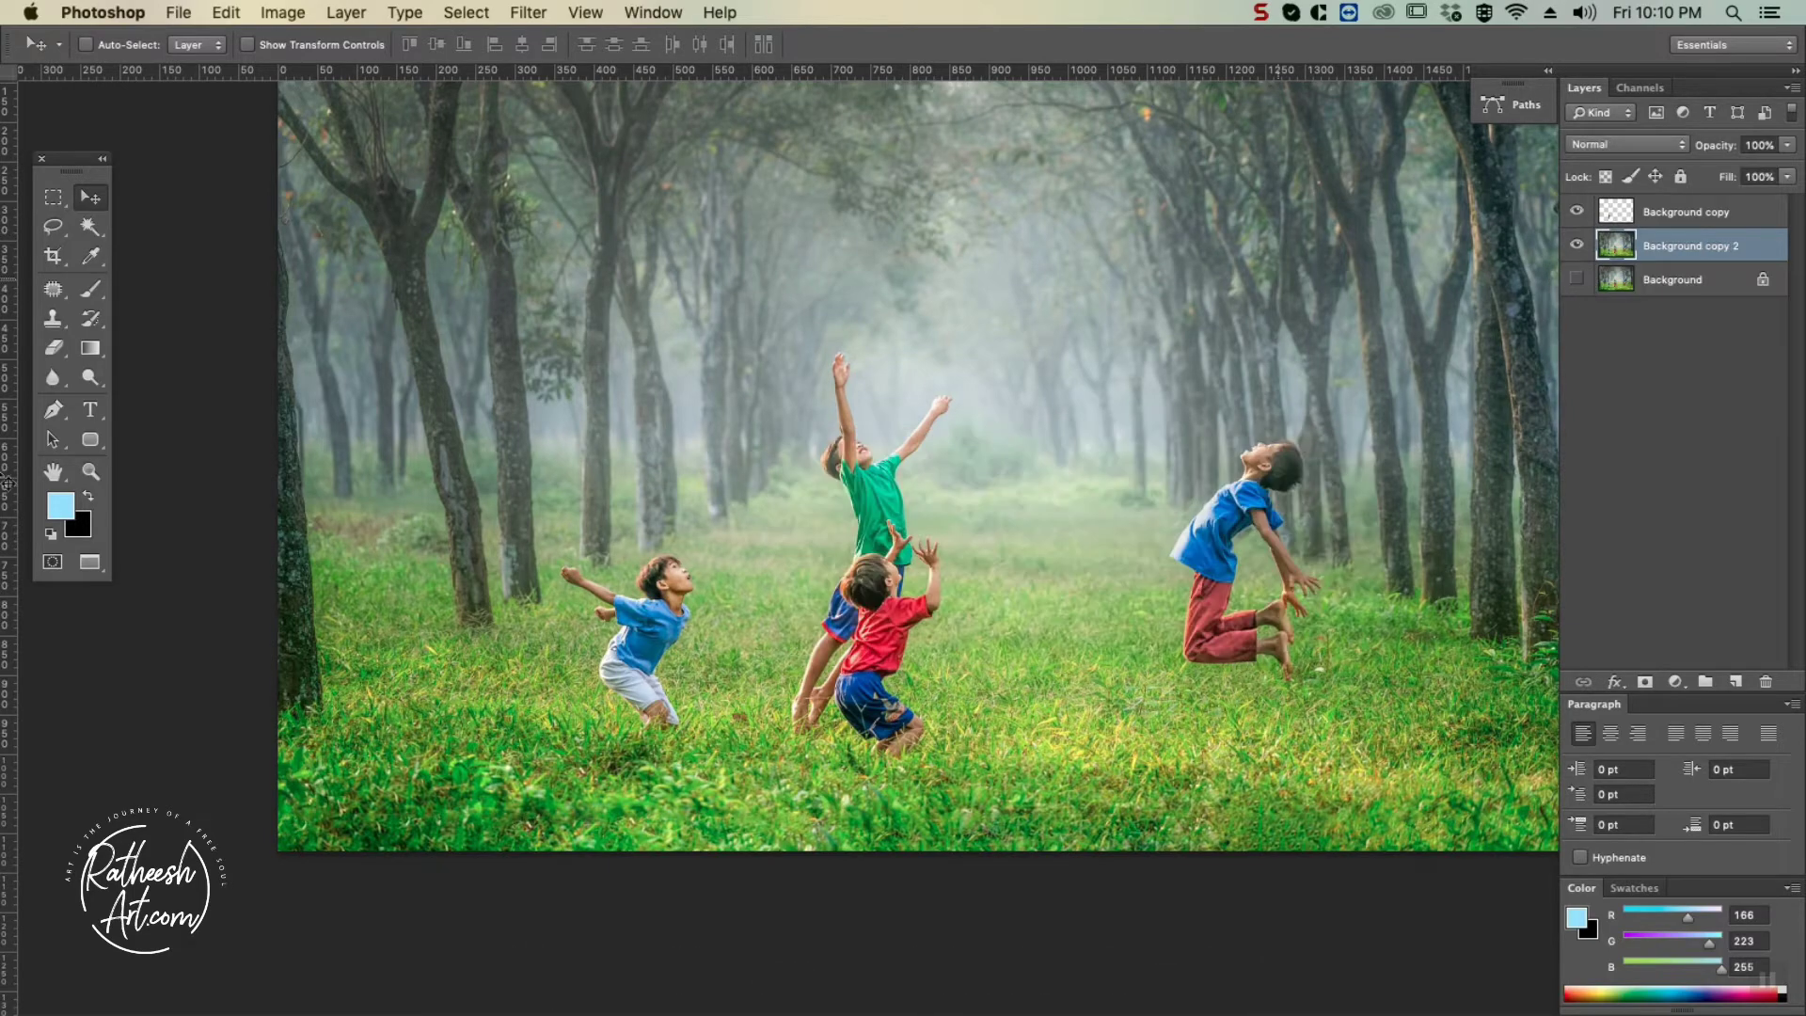
Start a Pen tool path at the green-shirted boy's foot and trace the back of his leg up to the blue shorts.
click(55, 409)
key(super+equal)
key(super+equal)
key(super+equal)
key(super+equal)
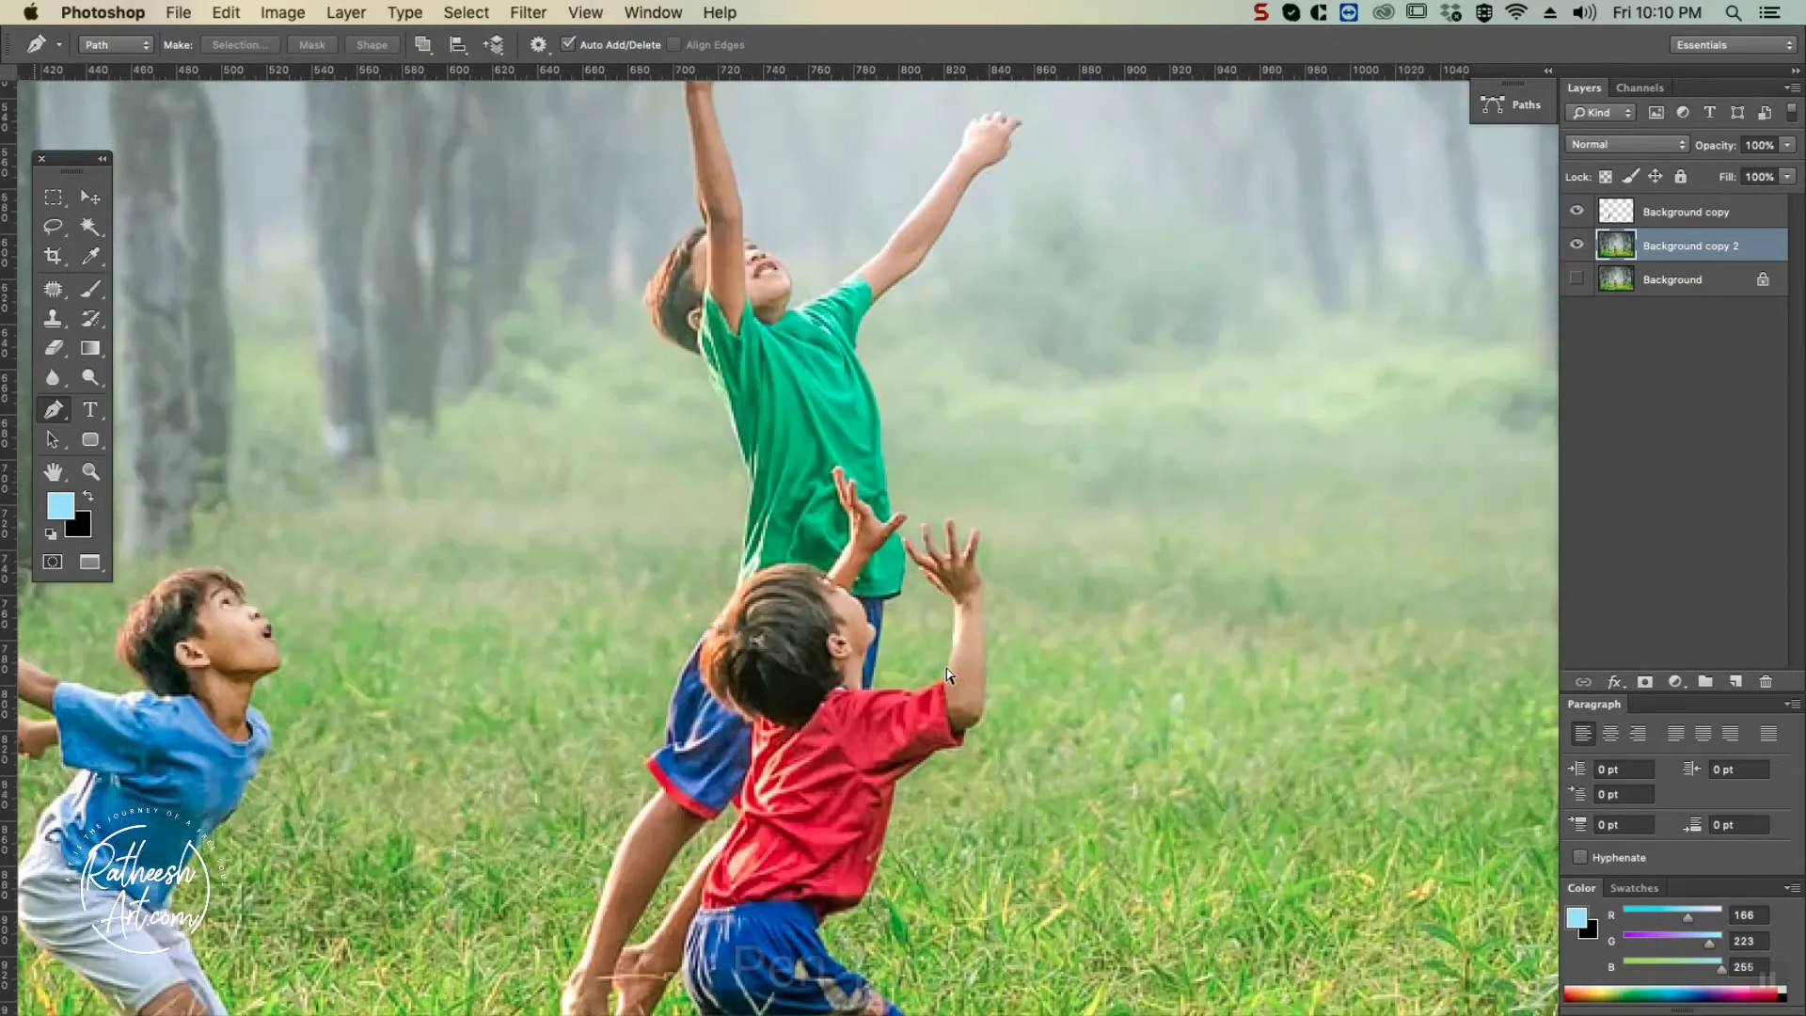
key(super+equal)
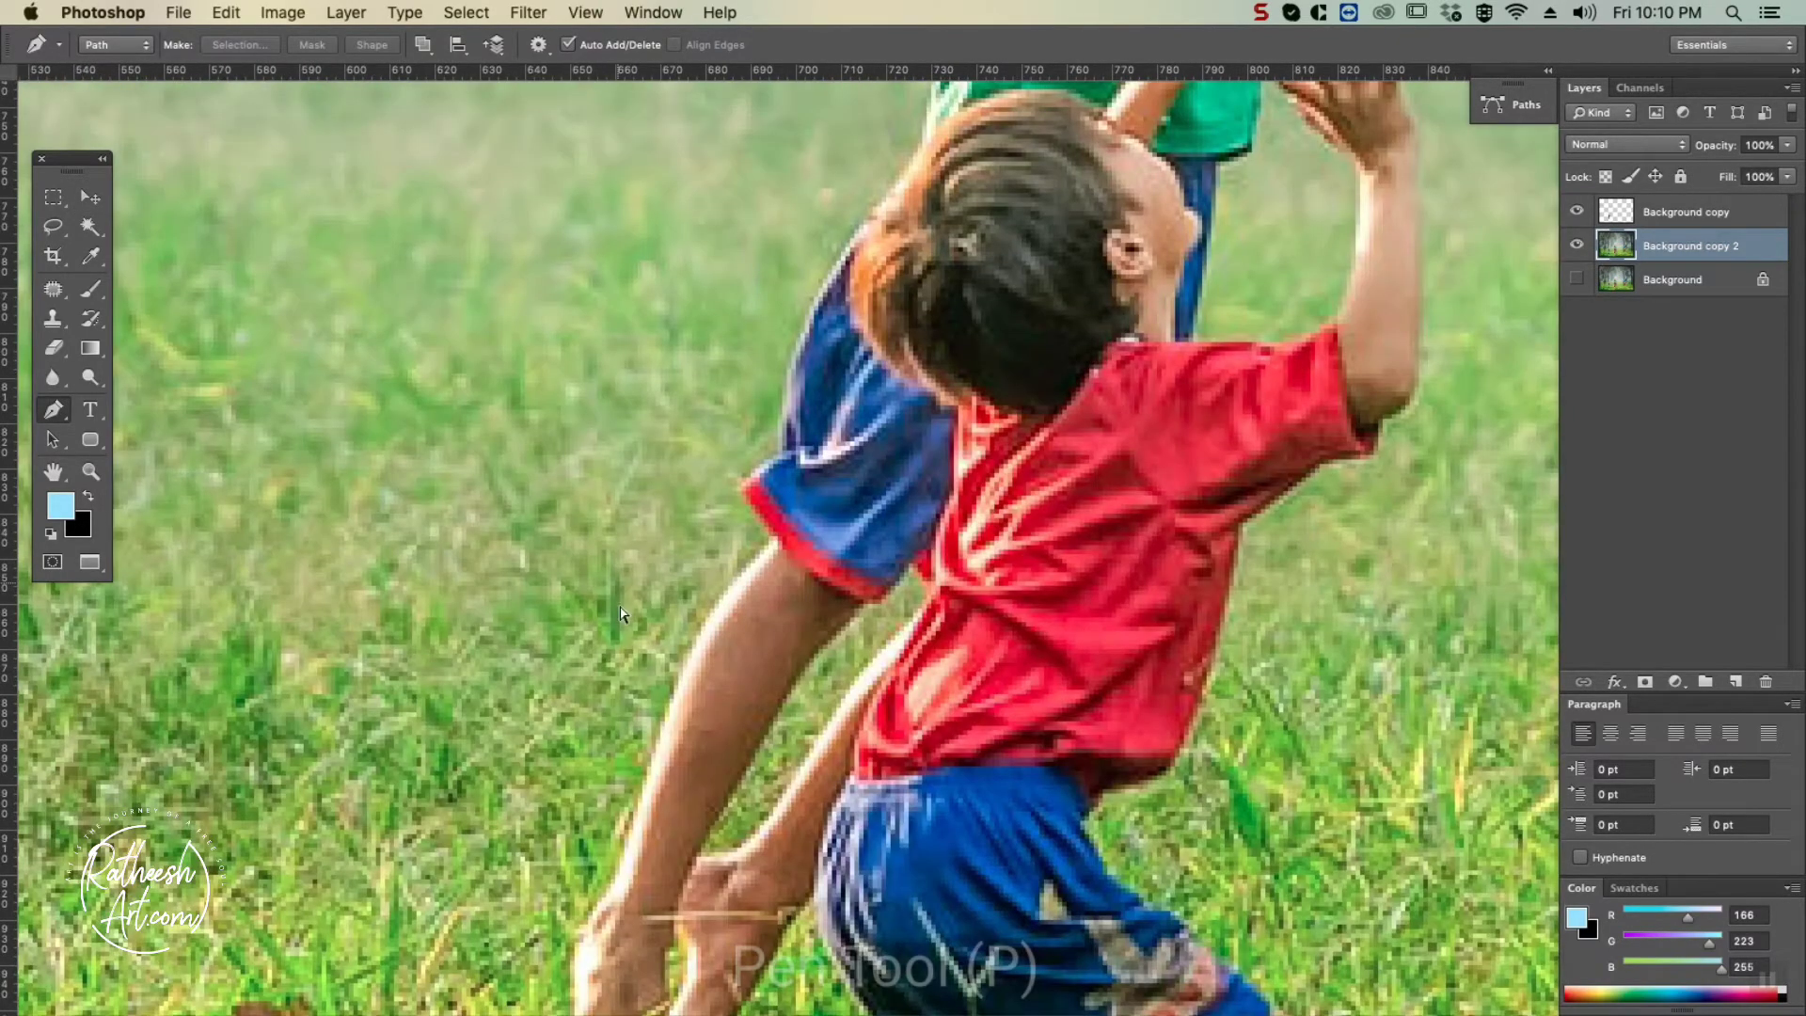
drag(613, 737, 704, 495)
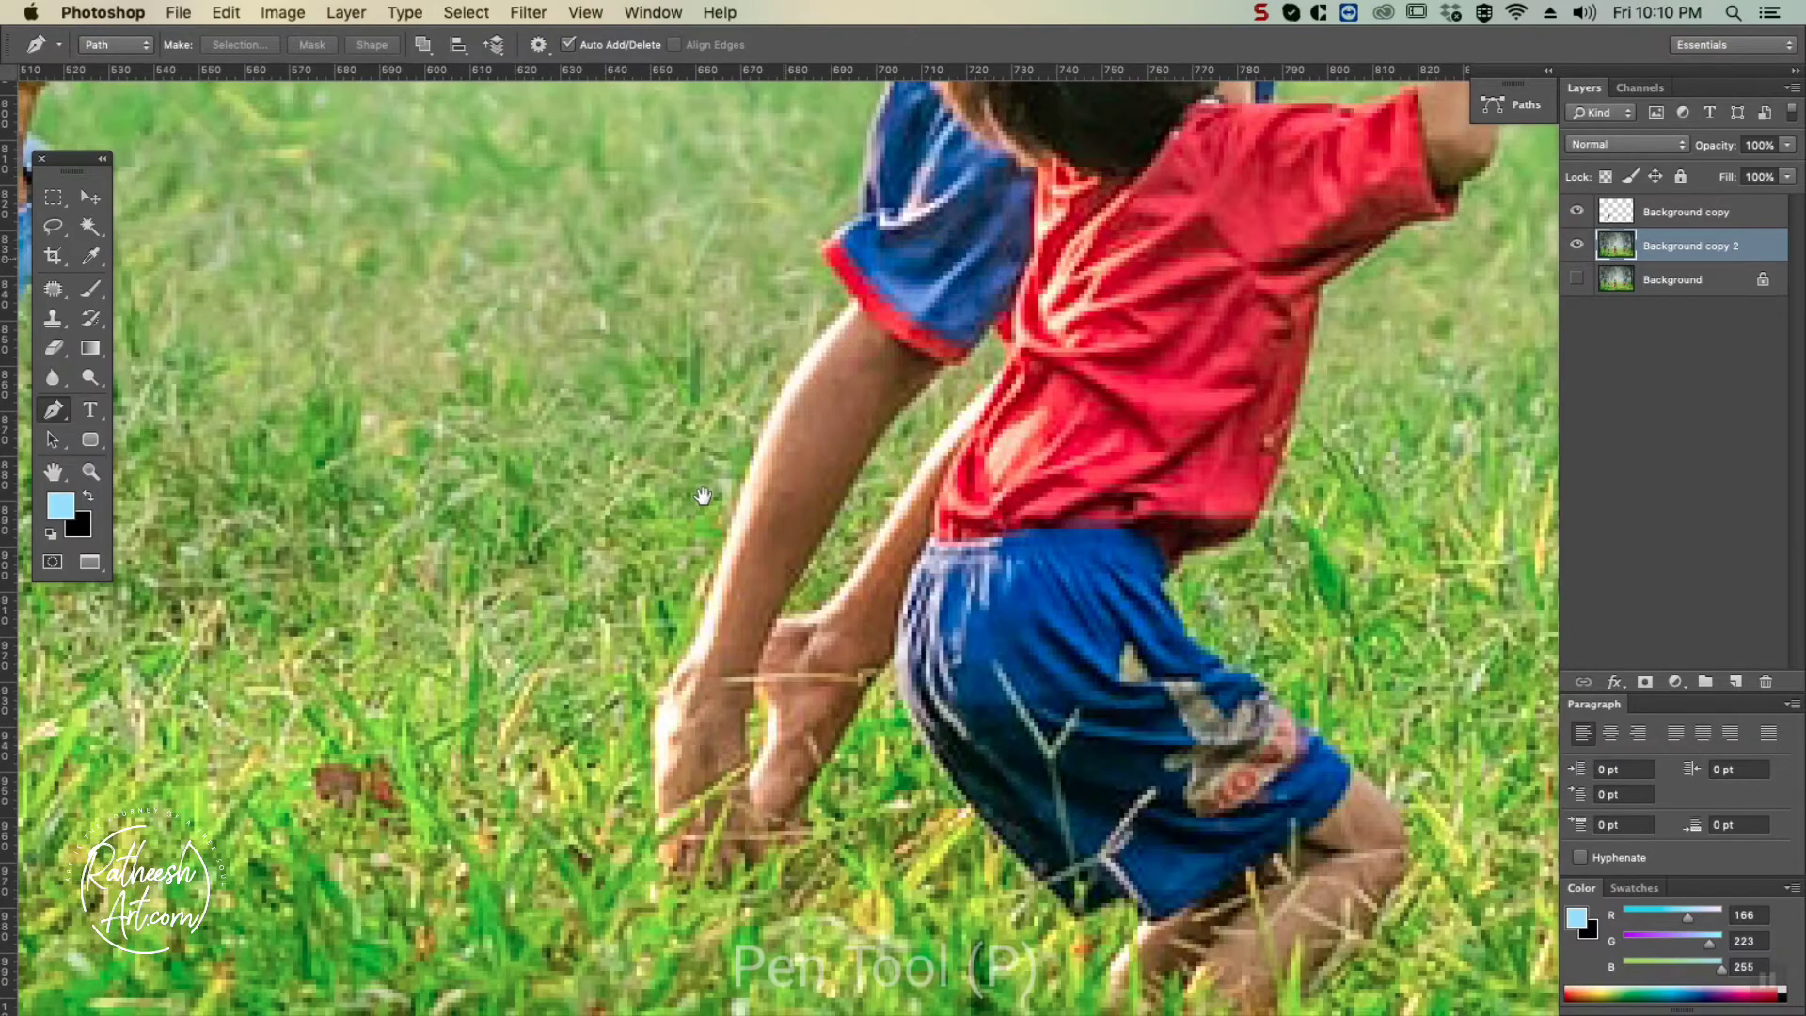
click(665, 882)
drag(655, 750, 656, 736)
drag(710, 611, 726, 547)
key(super+equal)
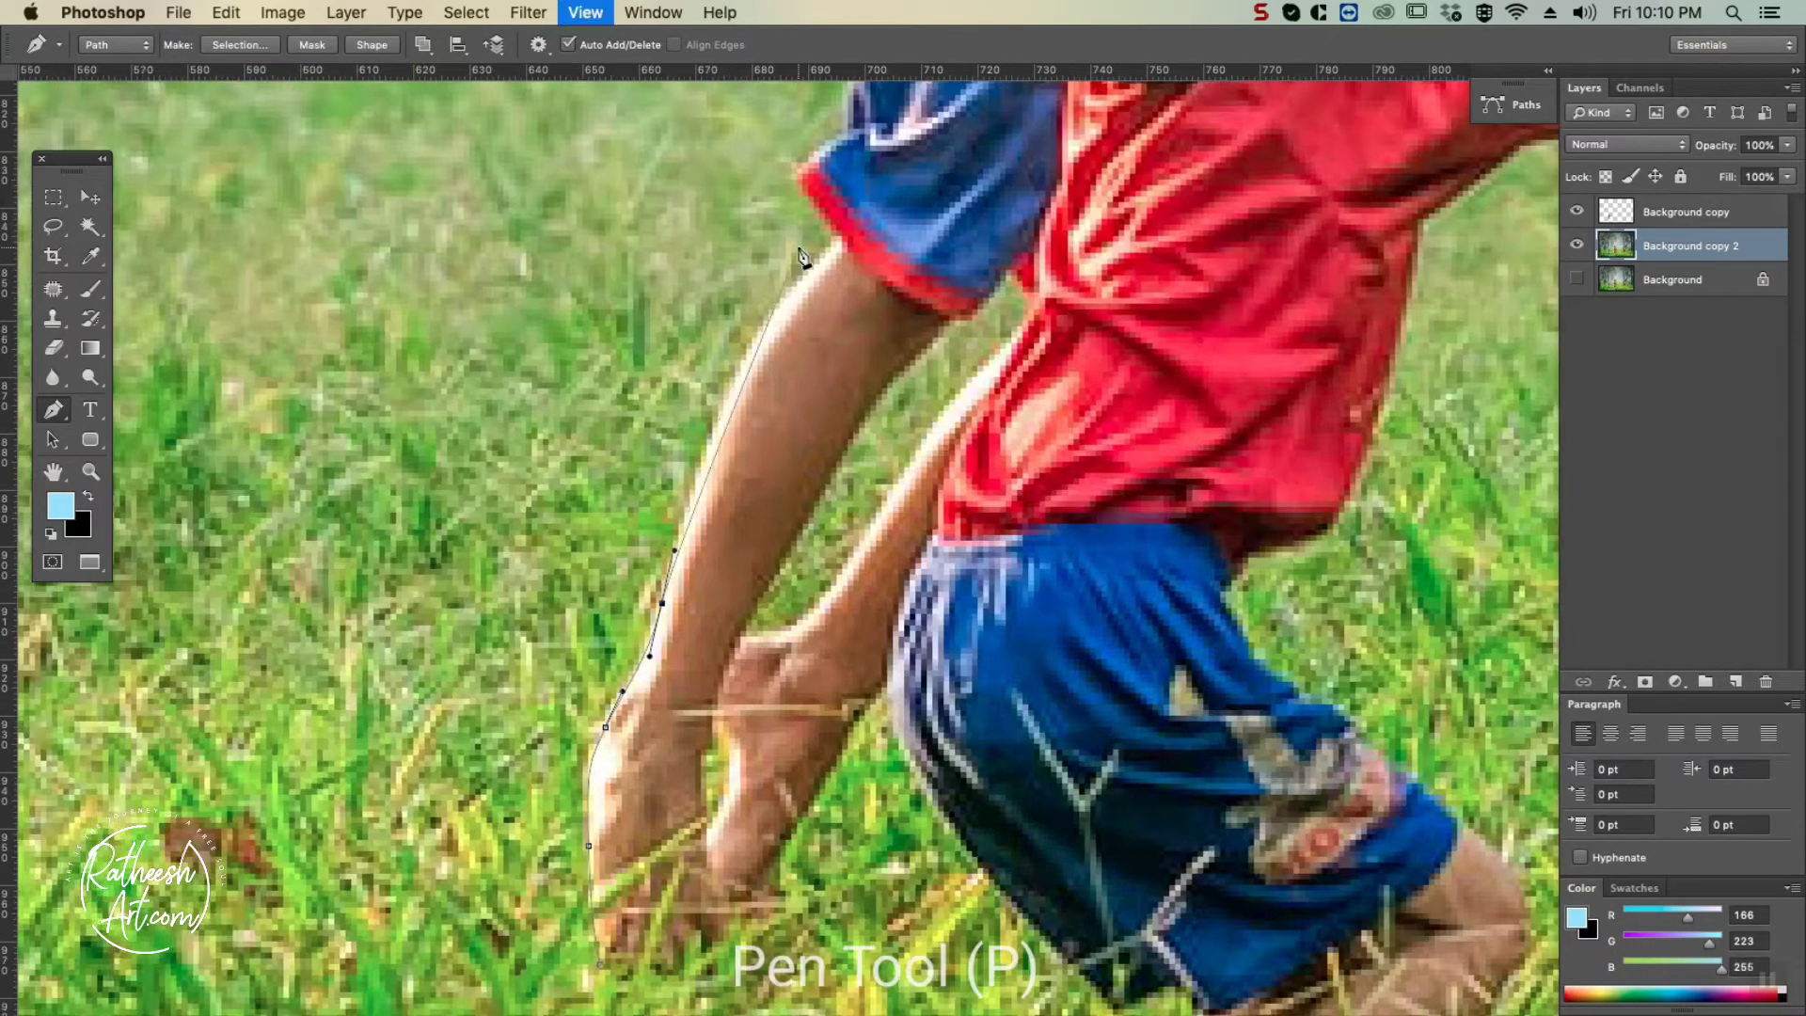
drag(722, 409, 769, 309)
click(806, 280)
click(830, 257)
Continue the pen path up the blue shorts and along the lower back of the green shirt.
drag(830, 257, 713, 693)
drag(742, 469, 754, 432)
drag(805, 319, 701, 722)
drag(711, 697, 742, 641)
drag(766, 407, 764, 385)
Extend the pen path up the green shirt's back and around the back of the boy's head to his raised arm.
drag(711, 254, 827, 743)
drag(790, 688, 789, 663)
click(768, 620)
drag(649, 570, 603, 508)
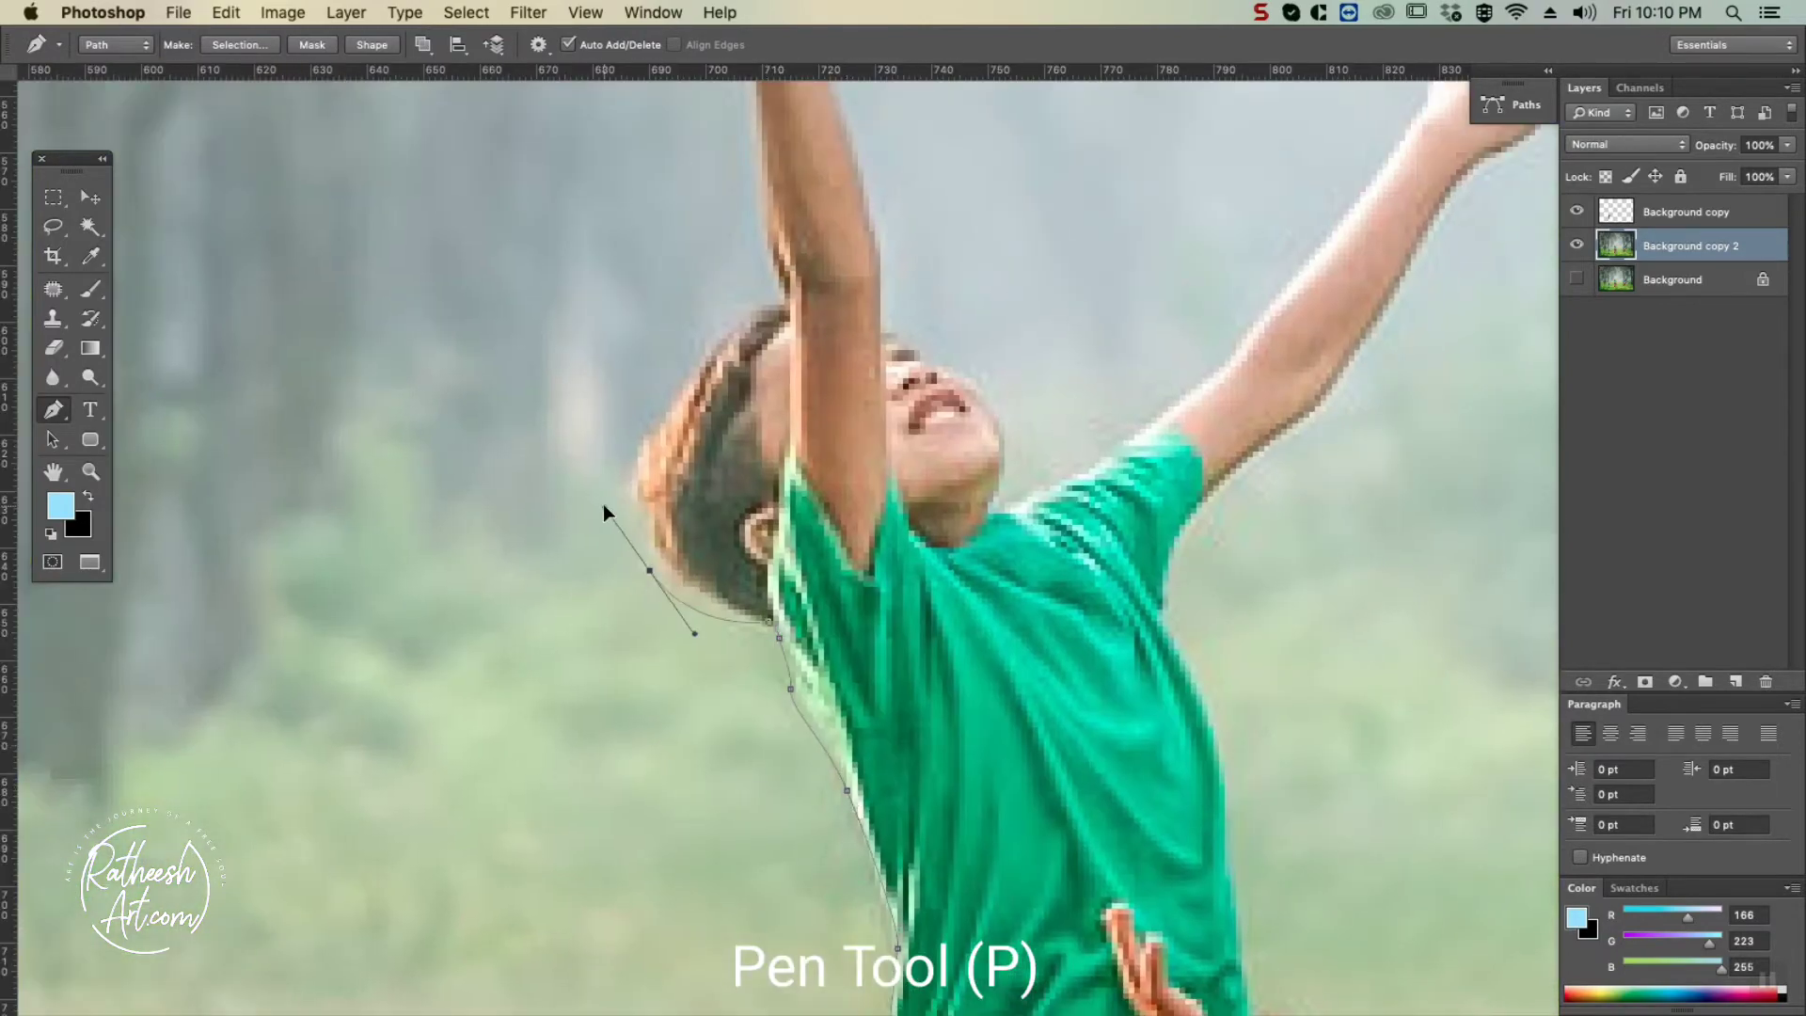
click(779, 288)
Extend the pen path up the outer edge of the green-shirted boy's raised arm and around his fingers to the wrist.
drag(779, 287, 749, 801)
drag(726, 677, 724, 599)
drag(703, 480, 697, 429)
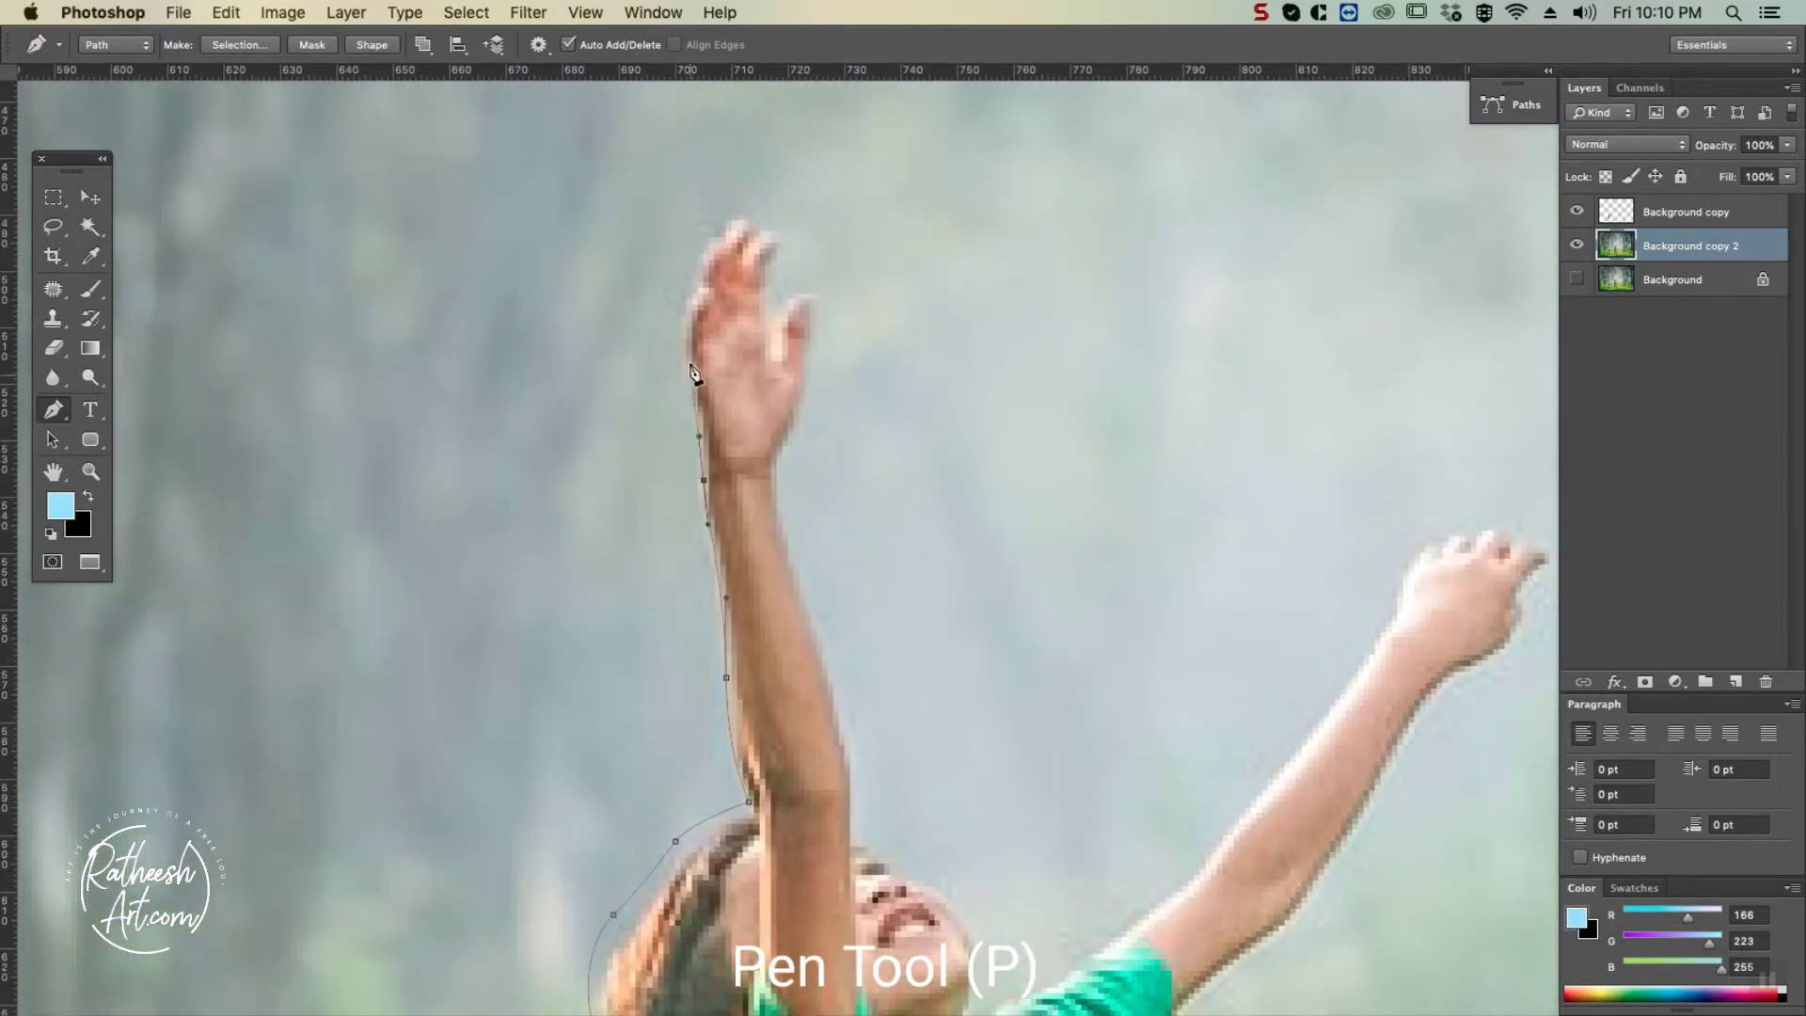
drag(687, 356, 685, 318)
drag(704, 288, 705, 252)
drag(764, 310, 765, 311)
click(777, 333)
drag(811, 293, 824, 306)
drag(799, 407, 788, 441)
drag(765, 480, 769, 498)
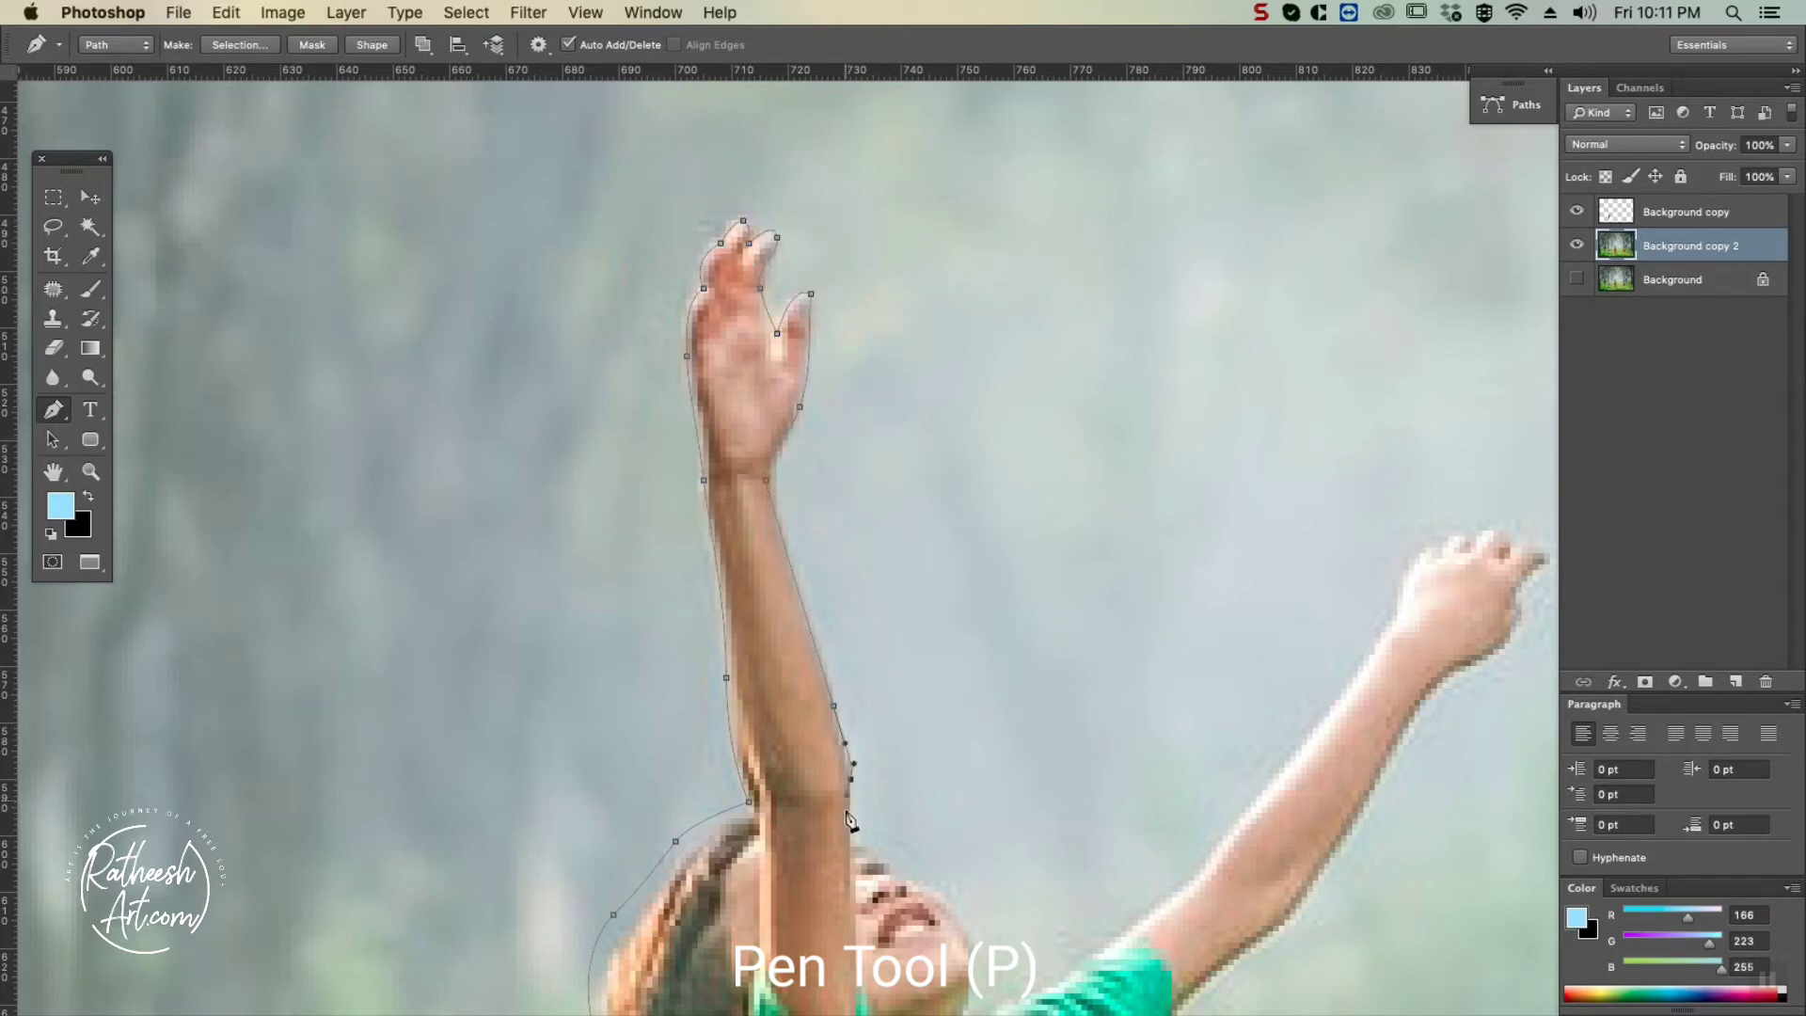
Continue the pen path down the raised arm, along the boy's face and shoulder, and out along the top of his other arm.
drag(849, 820, 856, 510)
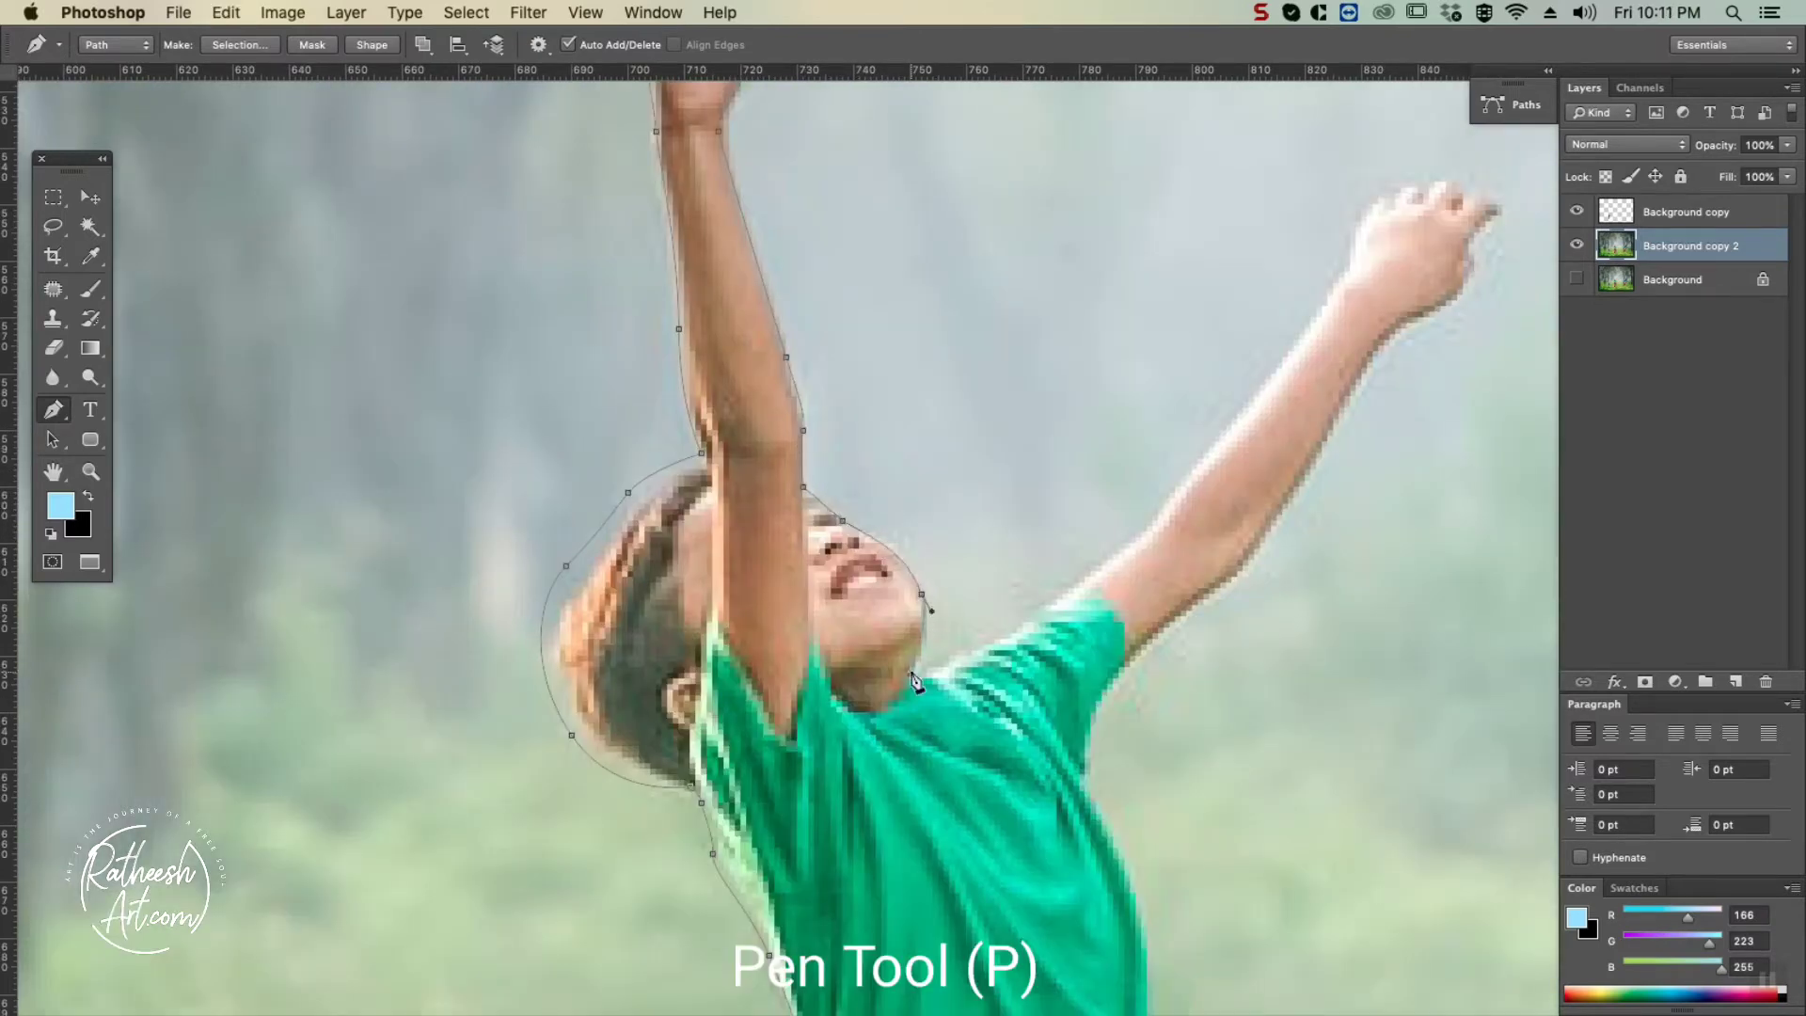
click(1097, 566)
drag(1158, 516, 1170, 505)
drag(1332, 350, 785, 596)
drag(821, 530, 828, 517)
drag(855, 462, 881, 450)
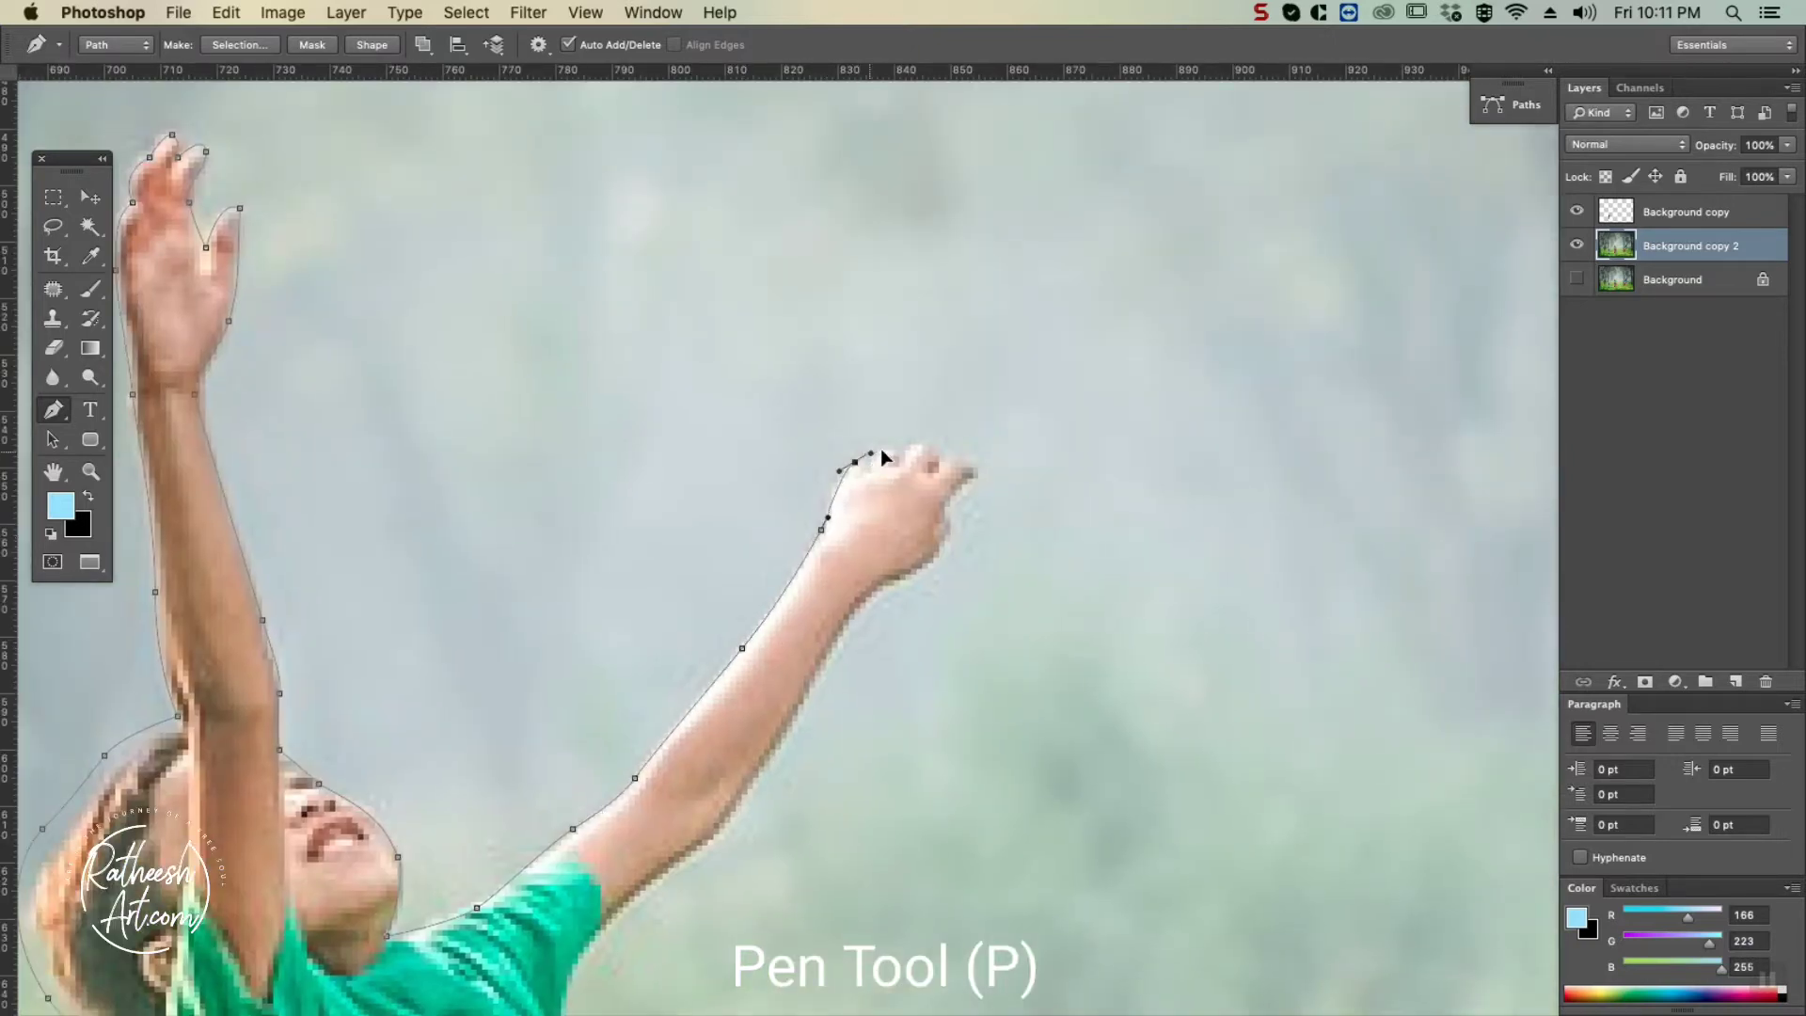
Trace the pen path around the outstretched hand and back along the underside of the arm to the green shirt's armpit.
click(944, 467)
click(973, 479)
drag(944, 513, 951, 542)
click(748, 781)
key(super+z)
drag(743, 789, 851, 549)
drag(817, 574, 777, 597)
drag(700, 709, 699, 751)
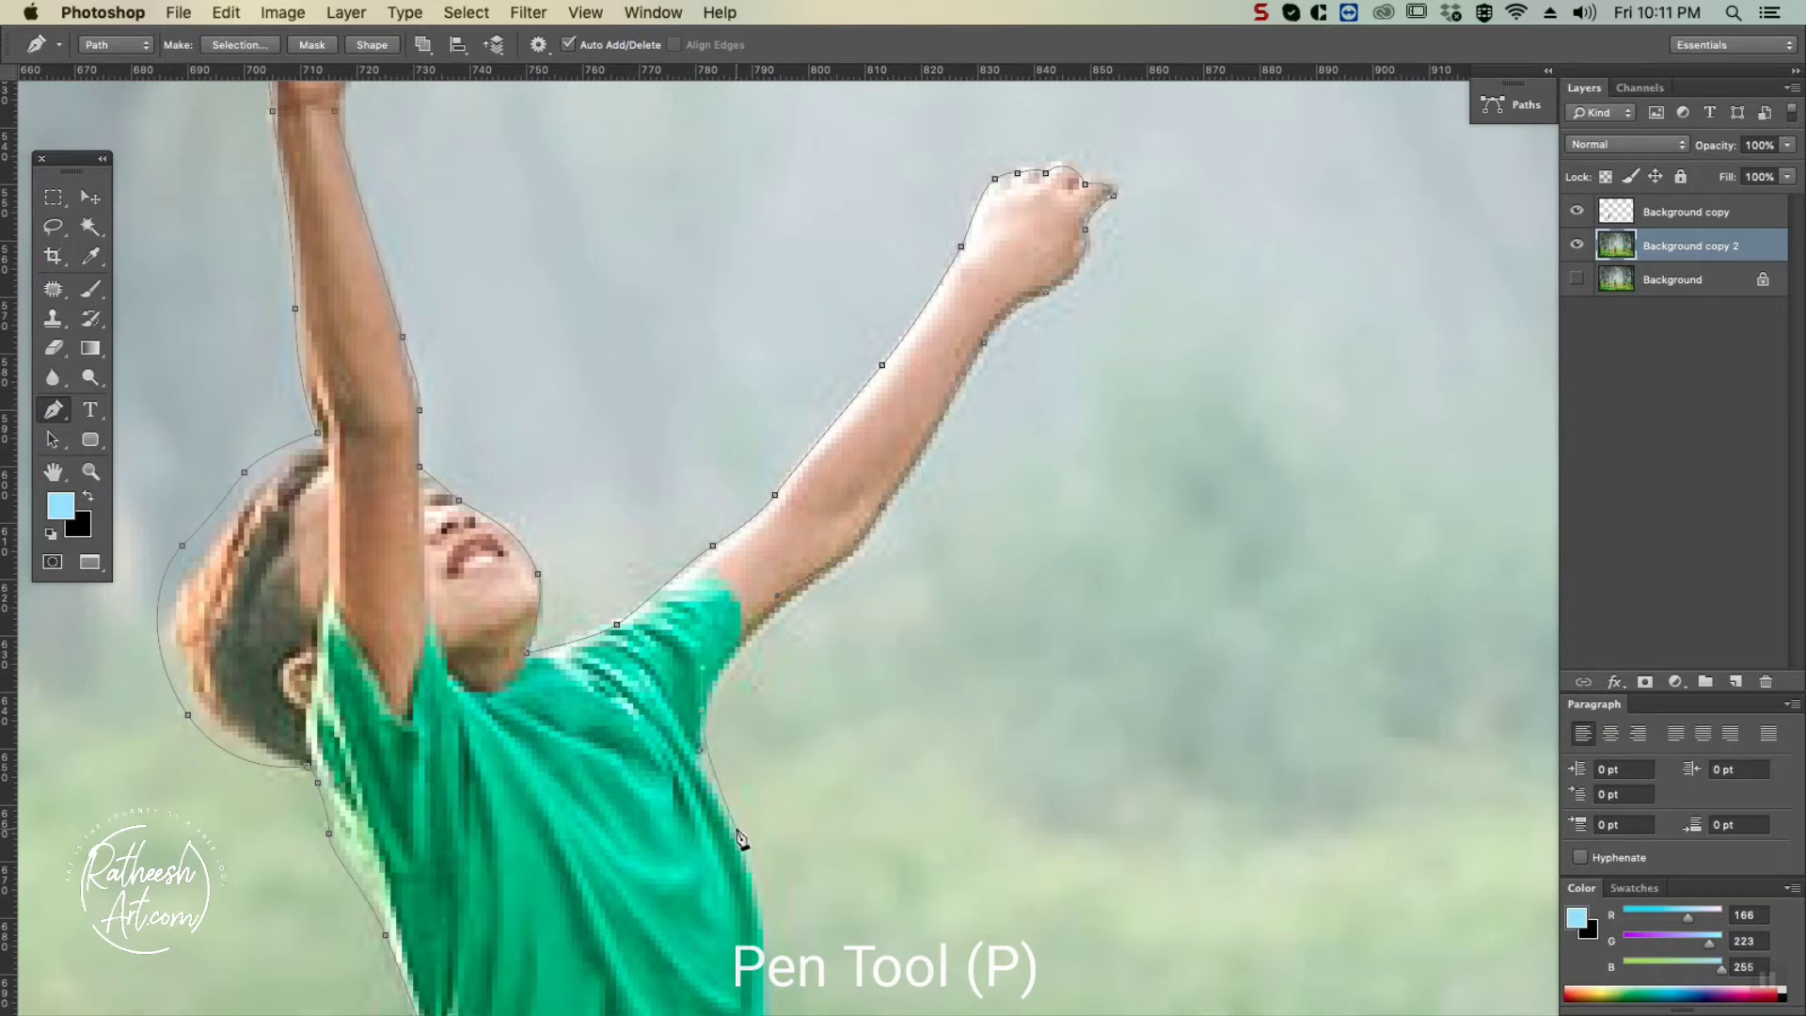
Extend the pen path down the front of the green shirt and around the red-shirted boy's first raised fingers.
drag(737, 831, 746, 847)
drag(782, 1007, 761, 436)
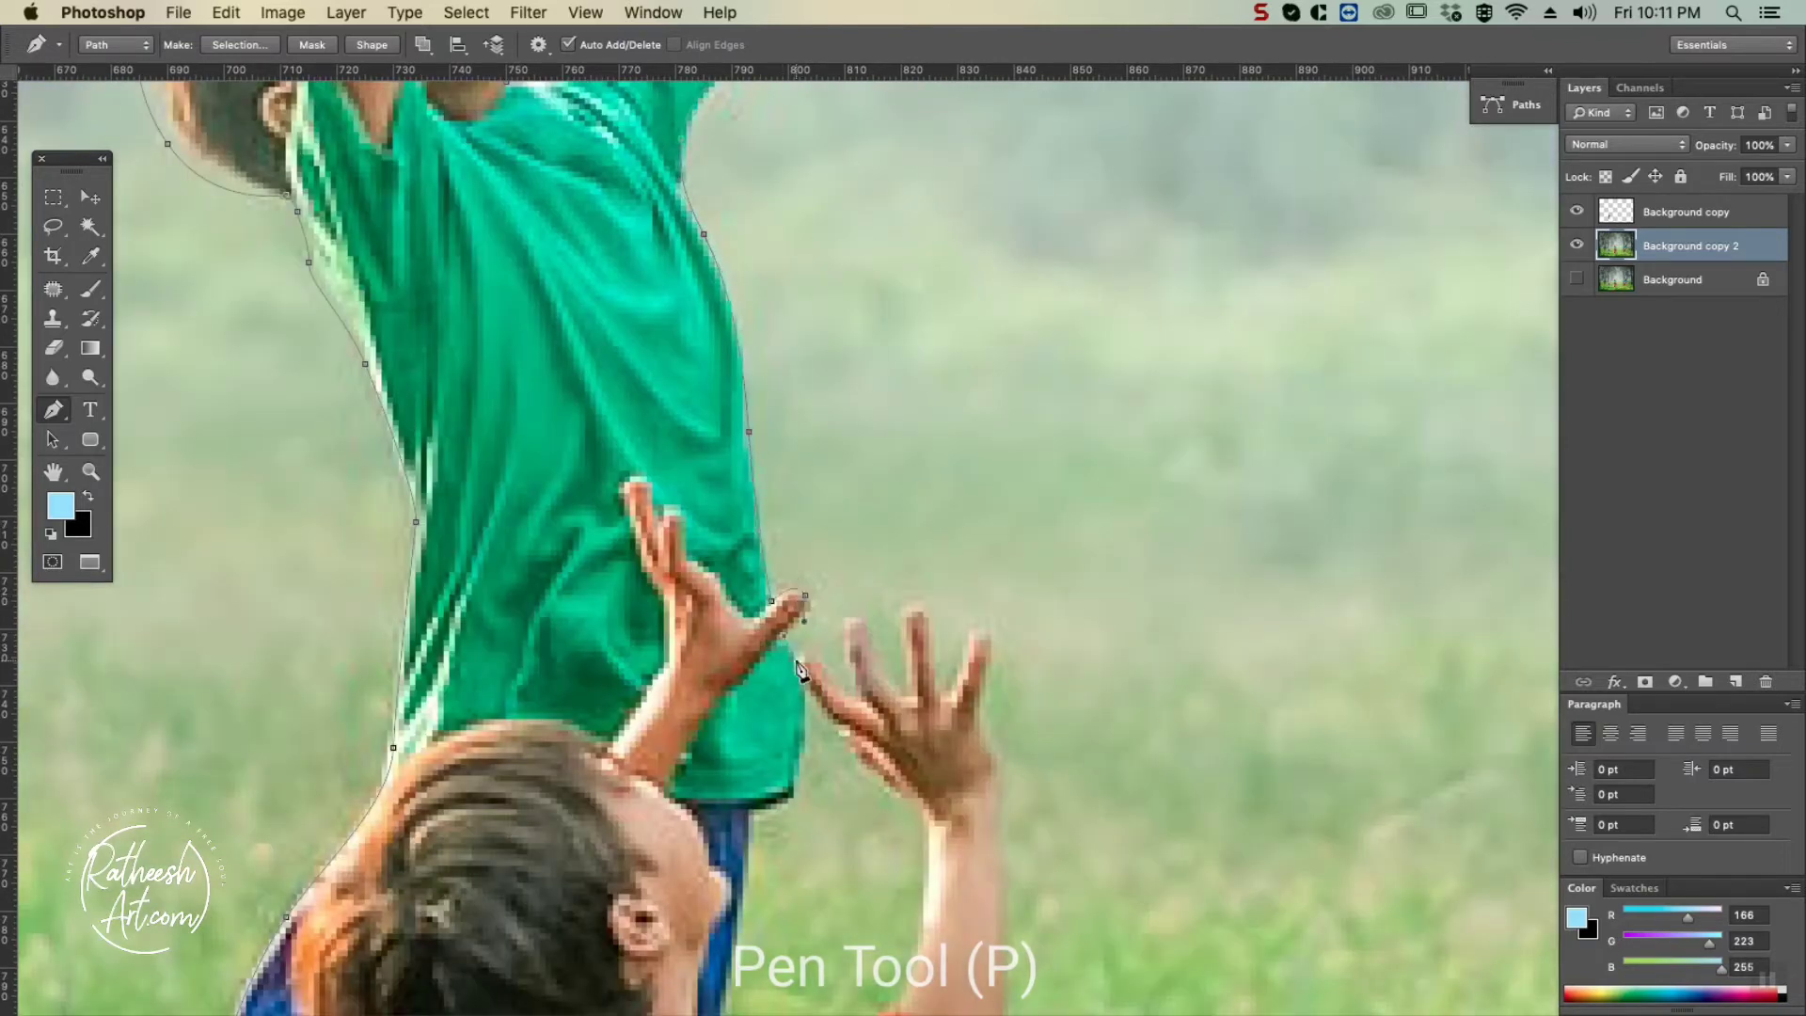
drag(845, 652, 845, 632)
drag(862, 624, 892, 696)
click(907, 697)
drag(901, 635, 895, 613)
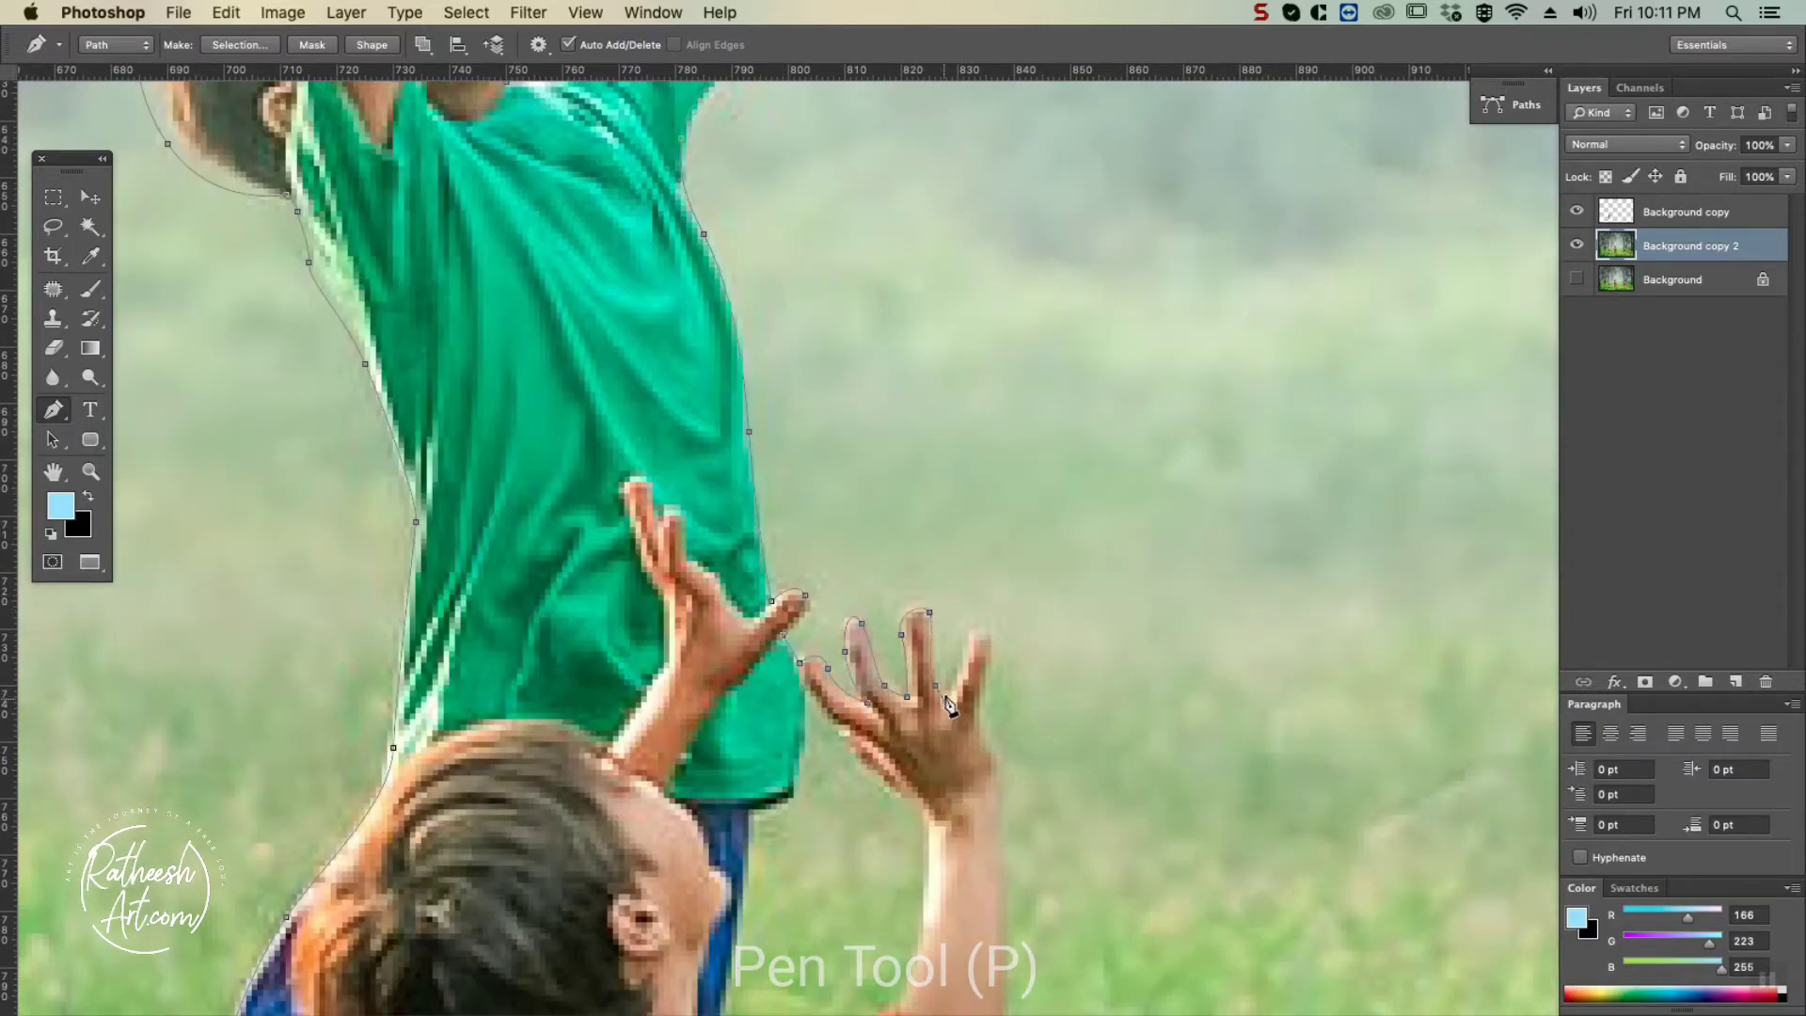
Continue the pen path down the red-shirted boy's forearm, around his elbow and along the underside of the red sleeve.
click(996, 765)
drag(1005, 999, 980, 488)
click(950, 556)
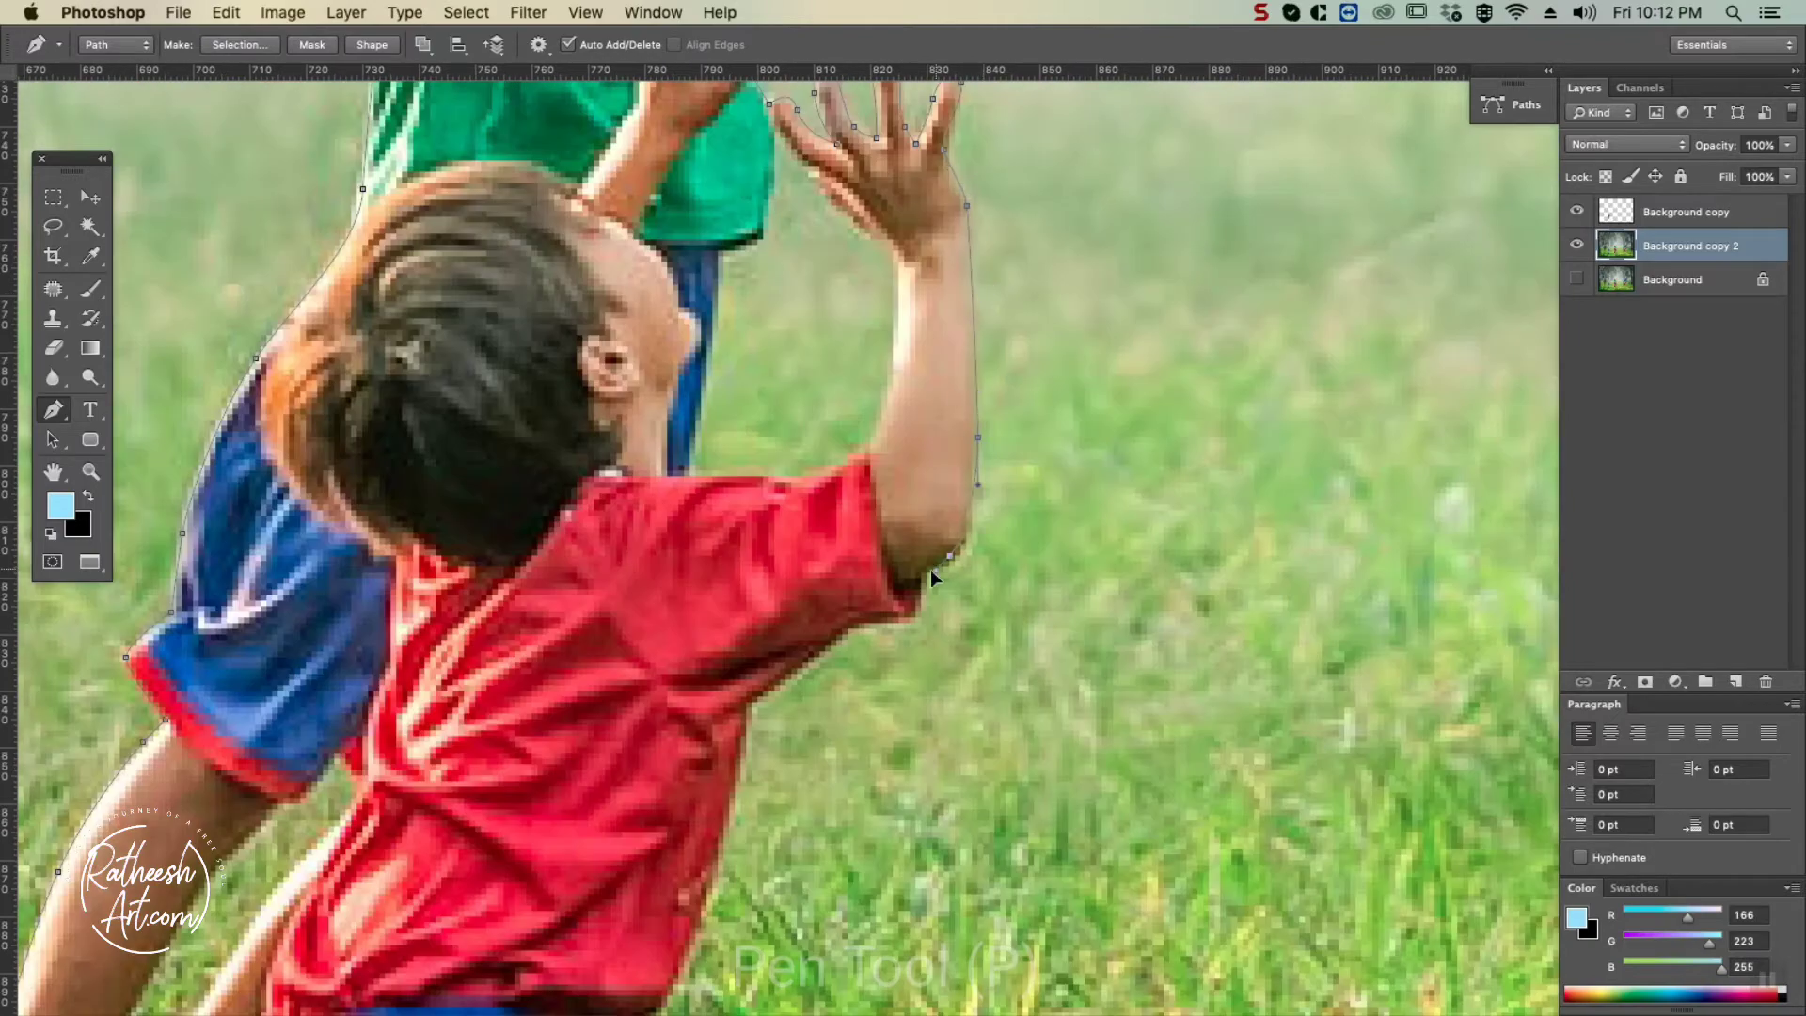
click(921, 573)
drag(904, 617, 891, 628)
click(843, 629)
click(750, 701)
Trace the pen path down the front of the red shirt and along the blue shorts to the boy's knee.
drag(817, 758, 911, 254)
click(832, 269)
drag(792, 420, 746, 507)
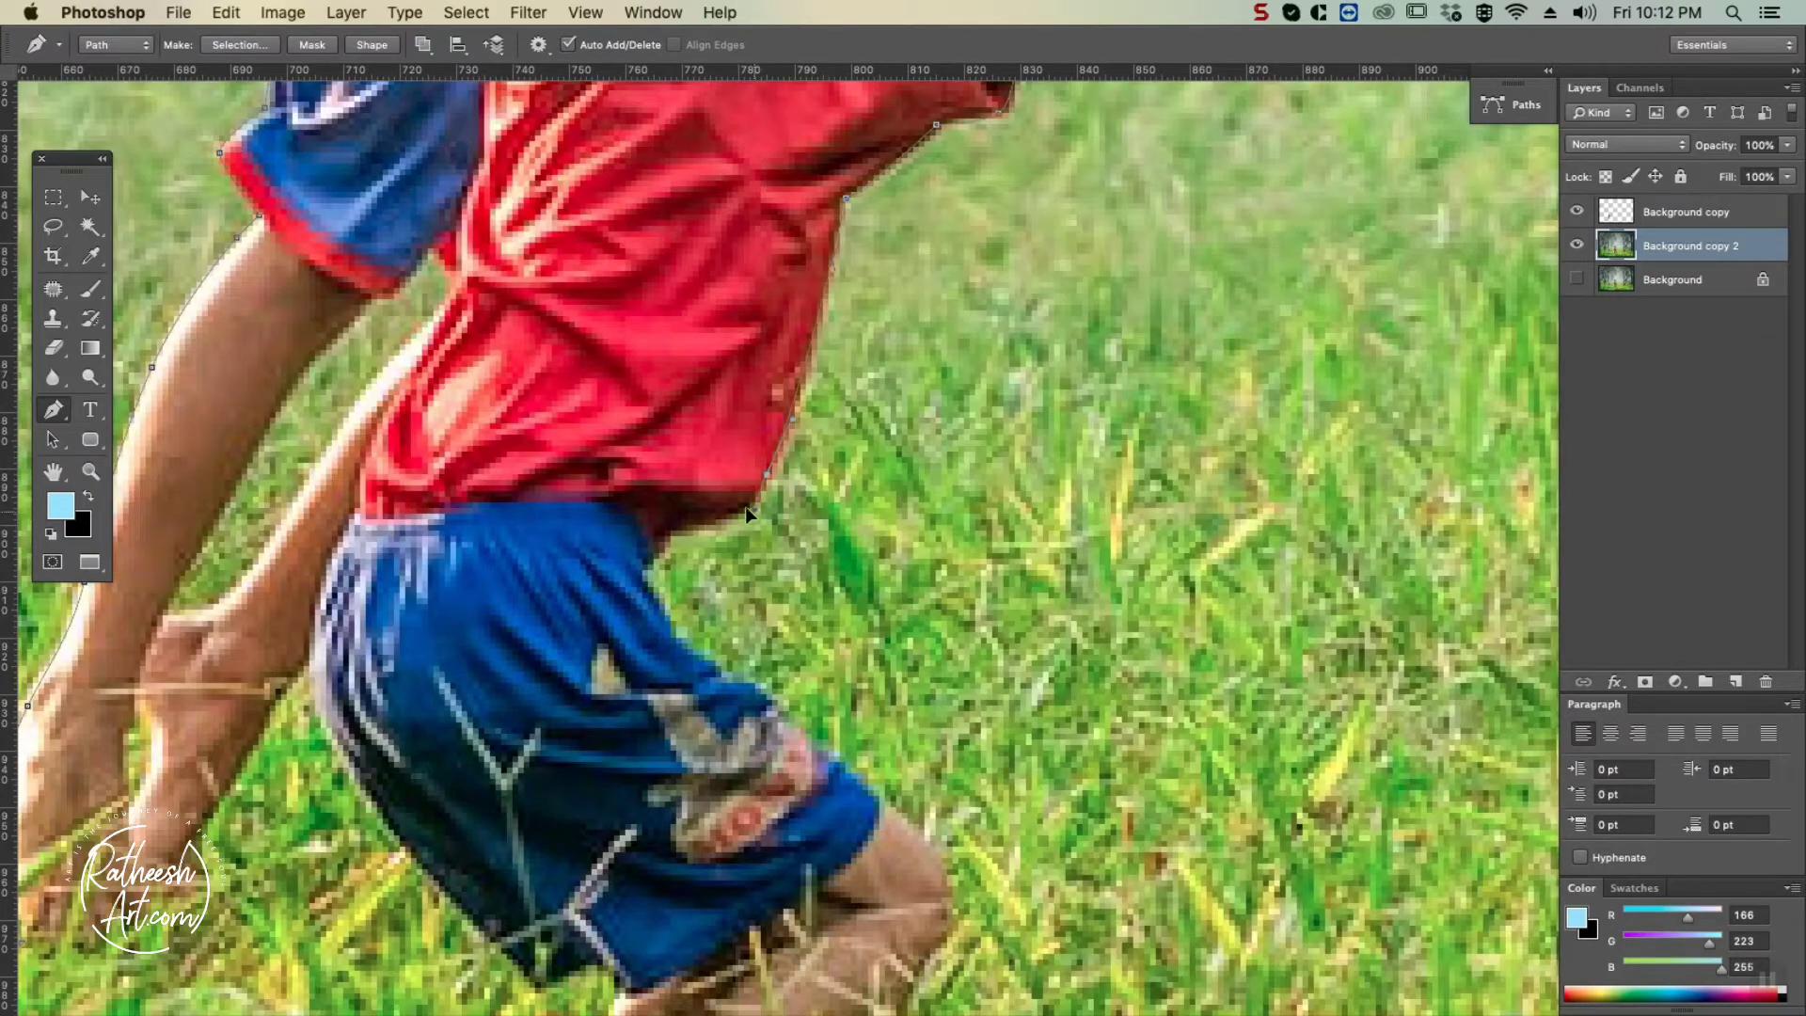
drag(879, 802, 899, 816)
drag(949, 895, 969, 536)
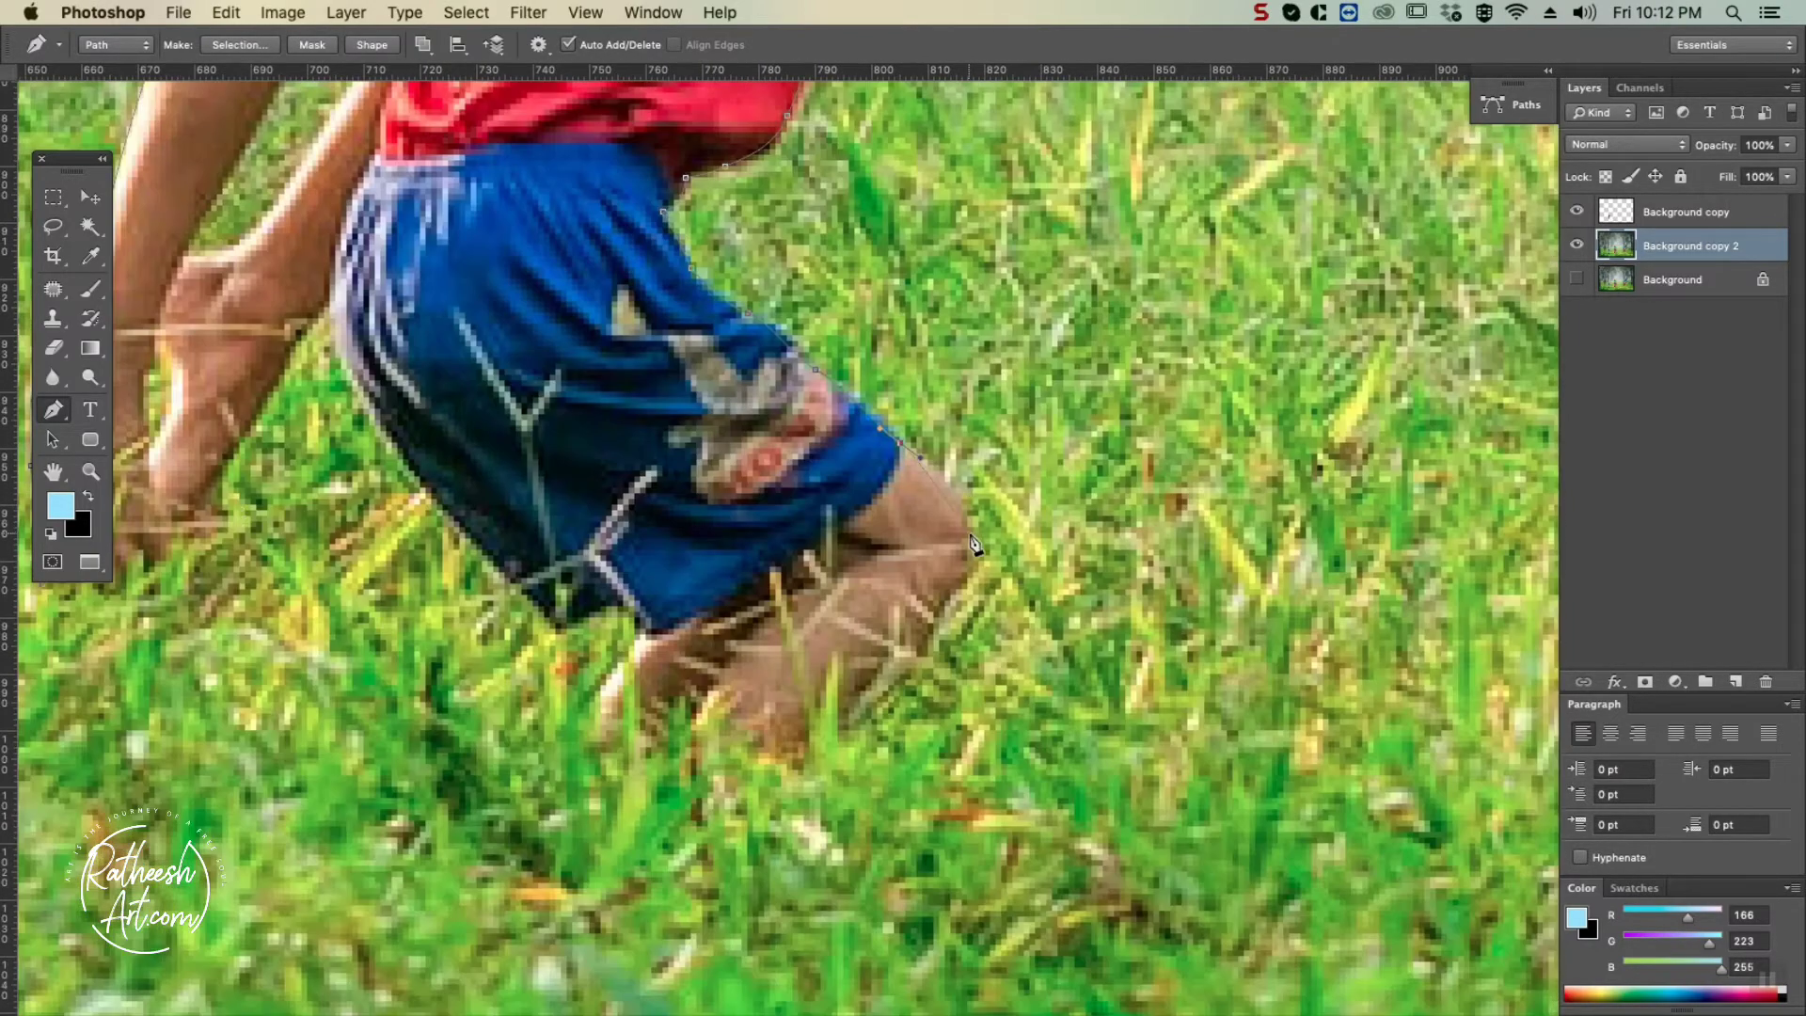
Run the pen path up the back of the blue shorts and around the green-shirted boy's feet to close the outline.
click(560, 629)
drag(560, 629, 766, 753)
drag(627, 601, 579, 547)
drag(538, 426, 532, 382)
alt+click(537, 426)
drag(458, 557, 442, 585)
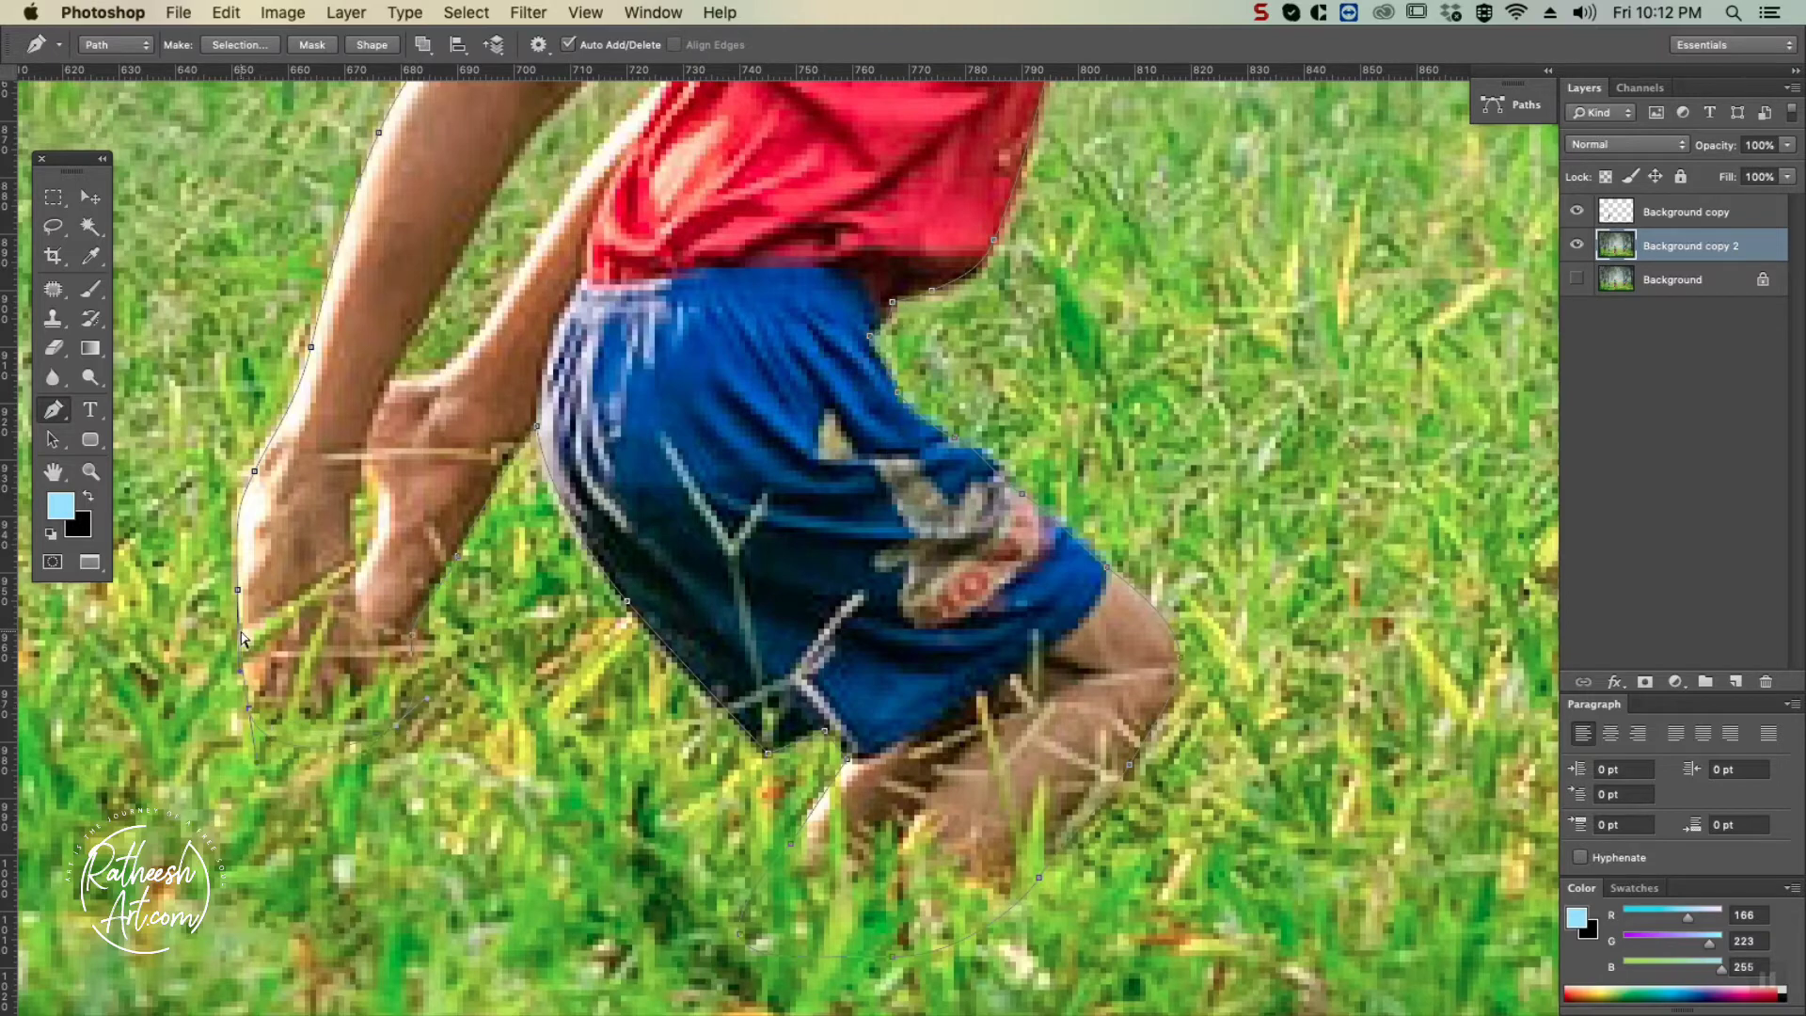
Convert the closed path around the two middle boys to a selection and feather it by 0.5 pixels.
key(super+minus)
key(super+minus)
key(super+minus)
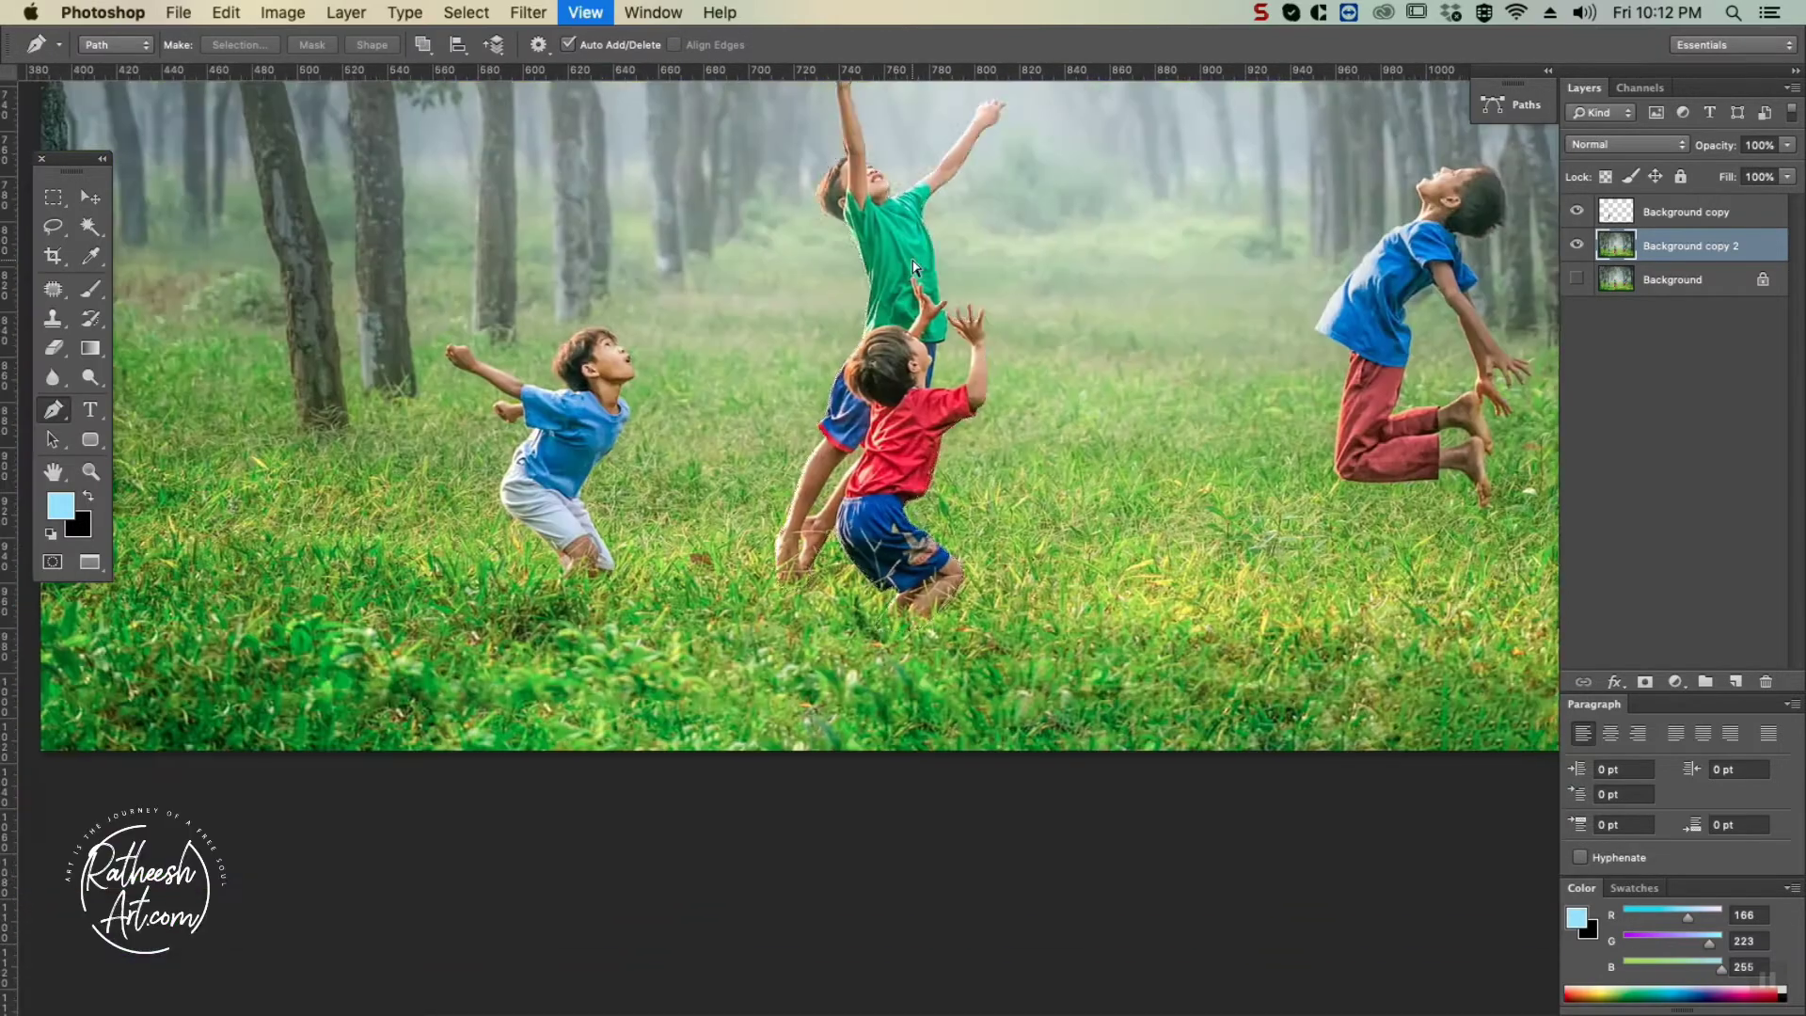
key(super+Return)
key(shift+F6)
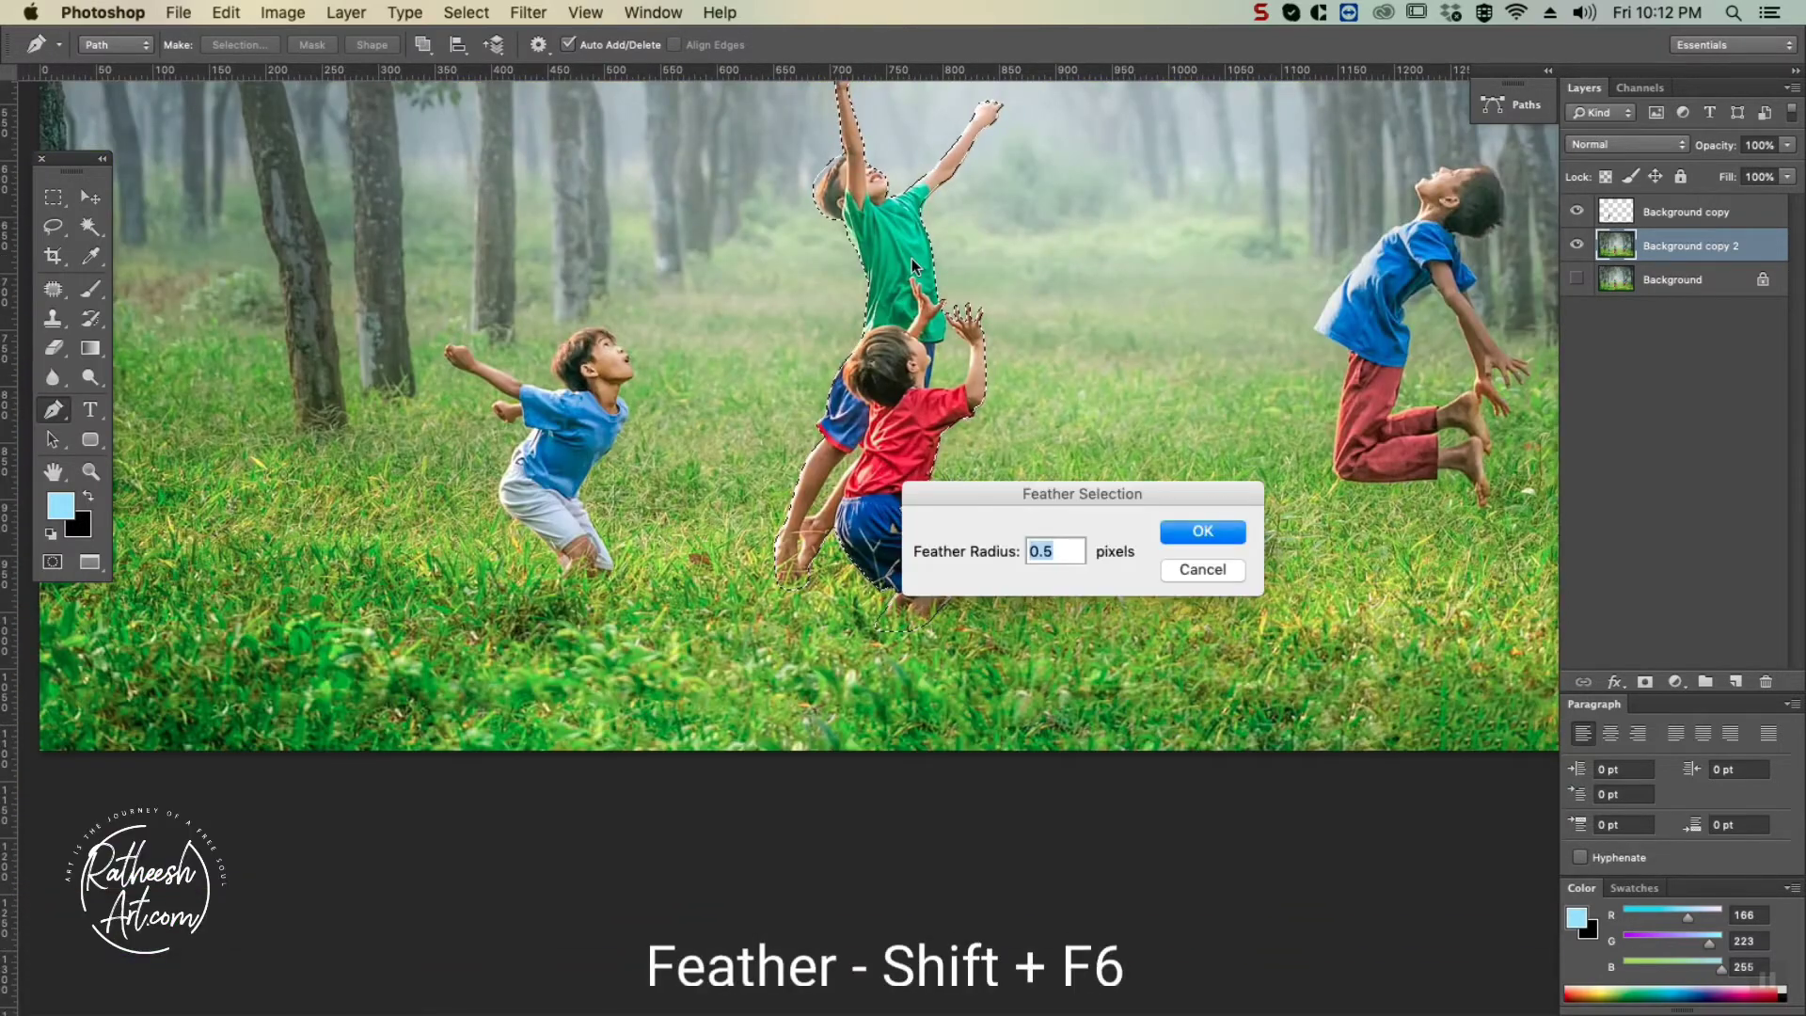
key(Return)
Delete the surroundings of the two boys on Background copy 2 and check the cutout by toggling the layer's visibility.
scroll(911, 257, up, 5)
scroll(911, 258, right, 4)
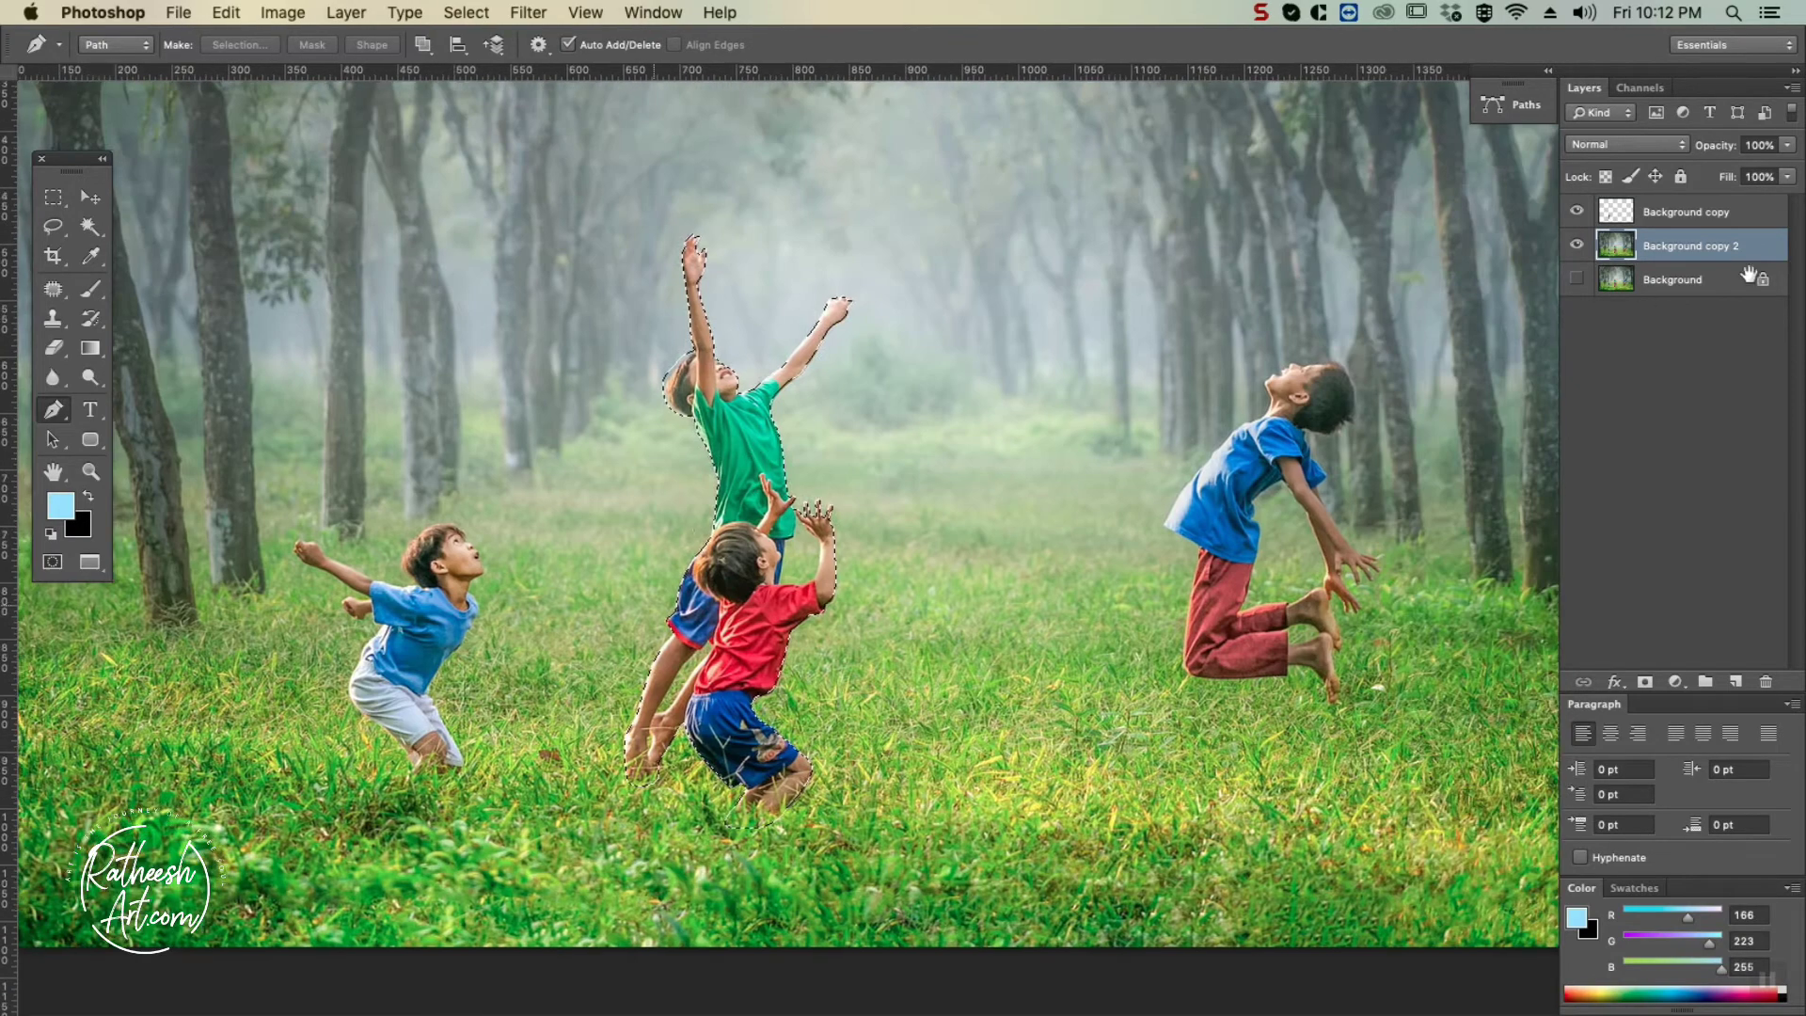
key(Delete)
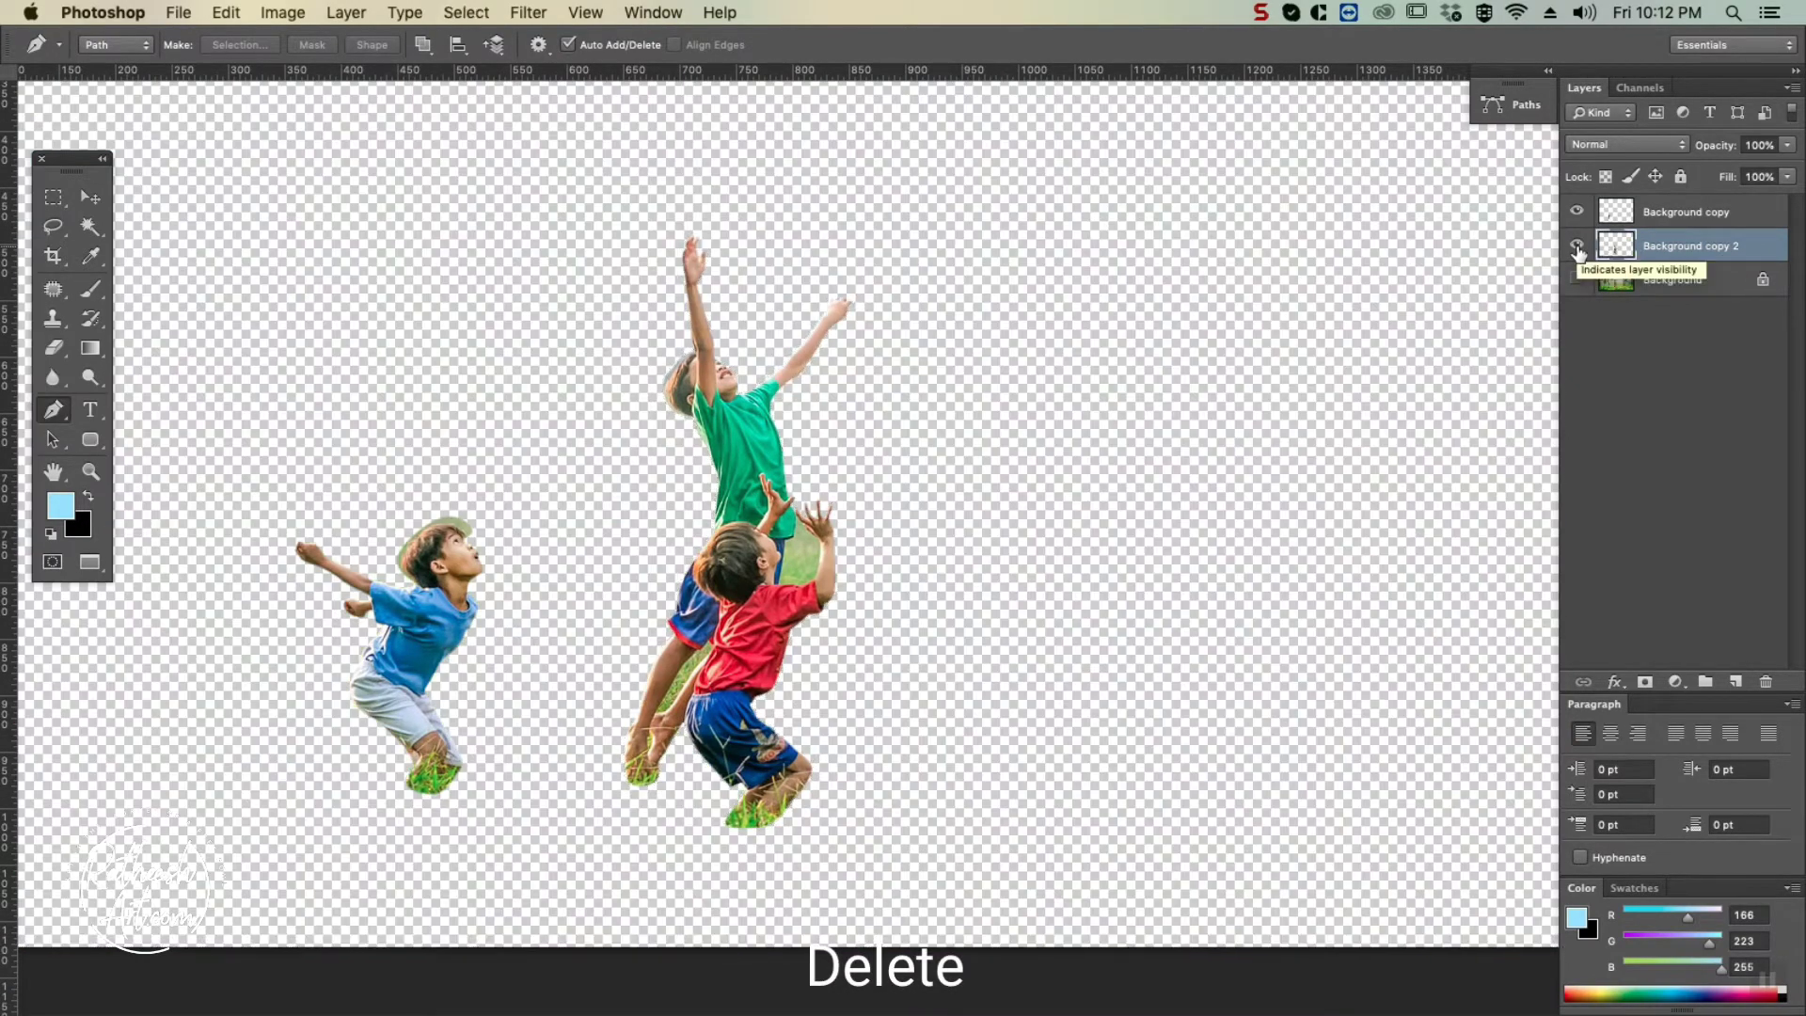
click(1580, 244)
click(1580, 244)
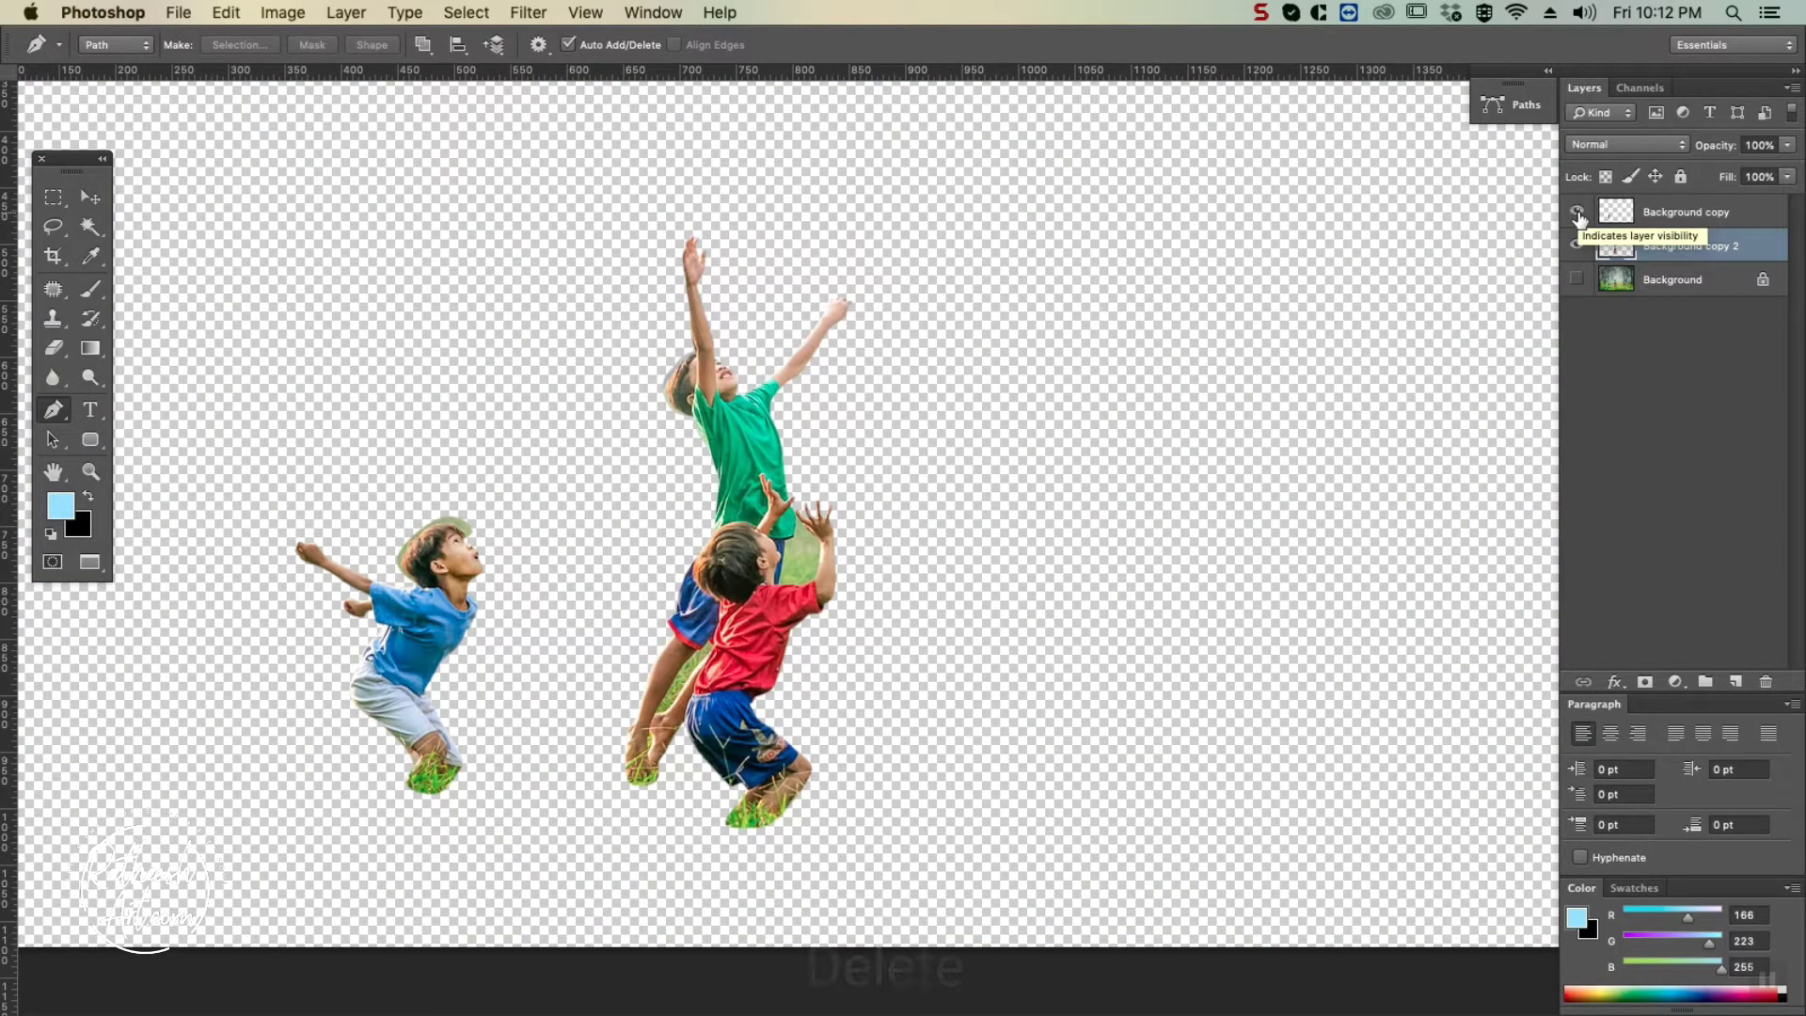
Duplicate the Background layer as Background copy 3 and make the copy visible.
click(1665, 289)
right_click(1667, 284)
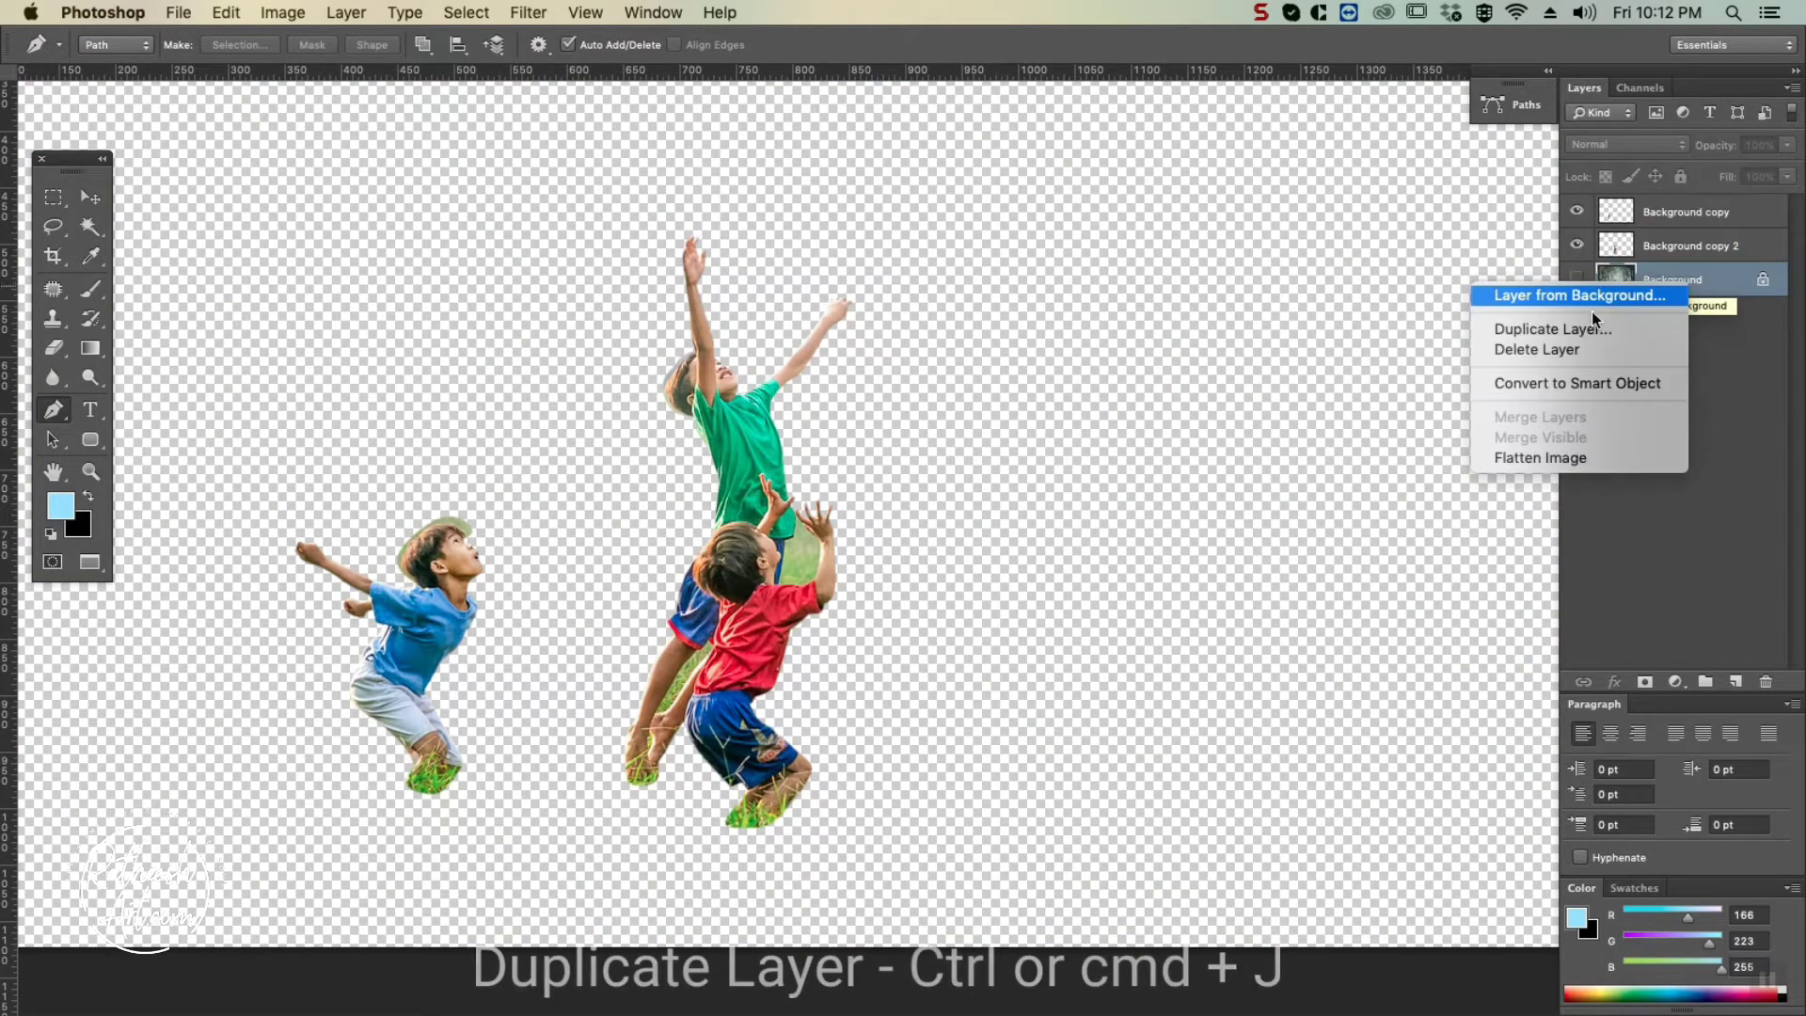
click(1572, 331)
key(Return)
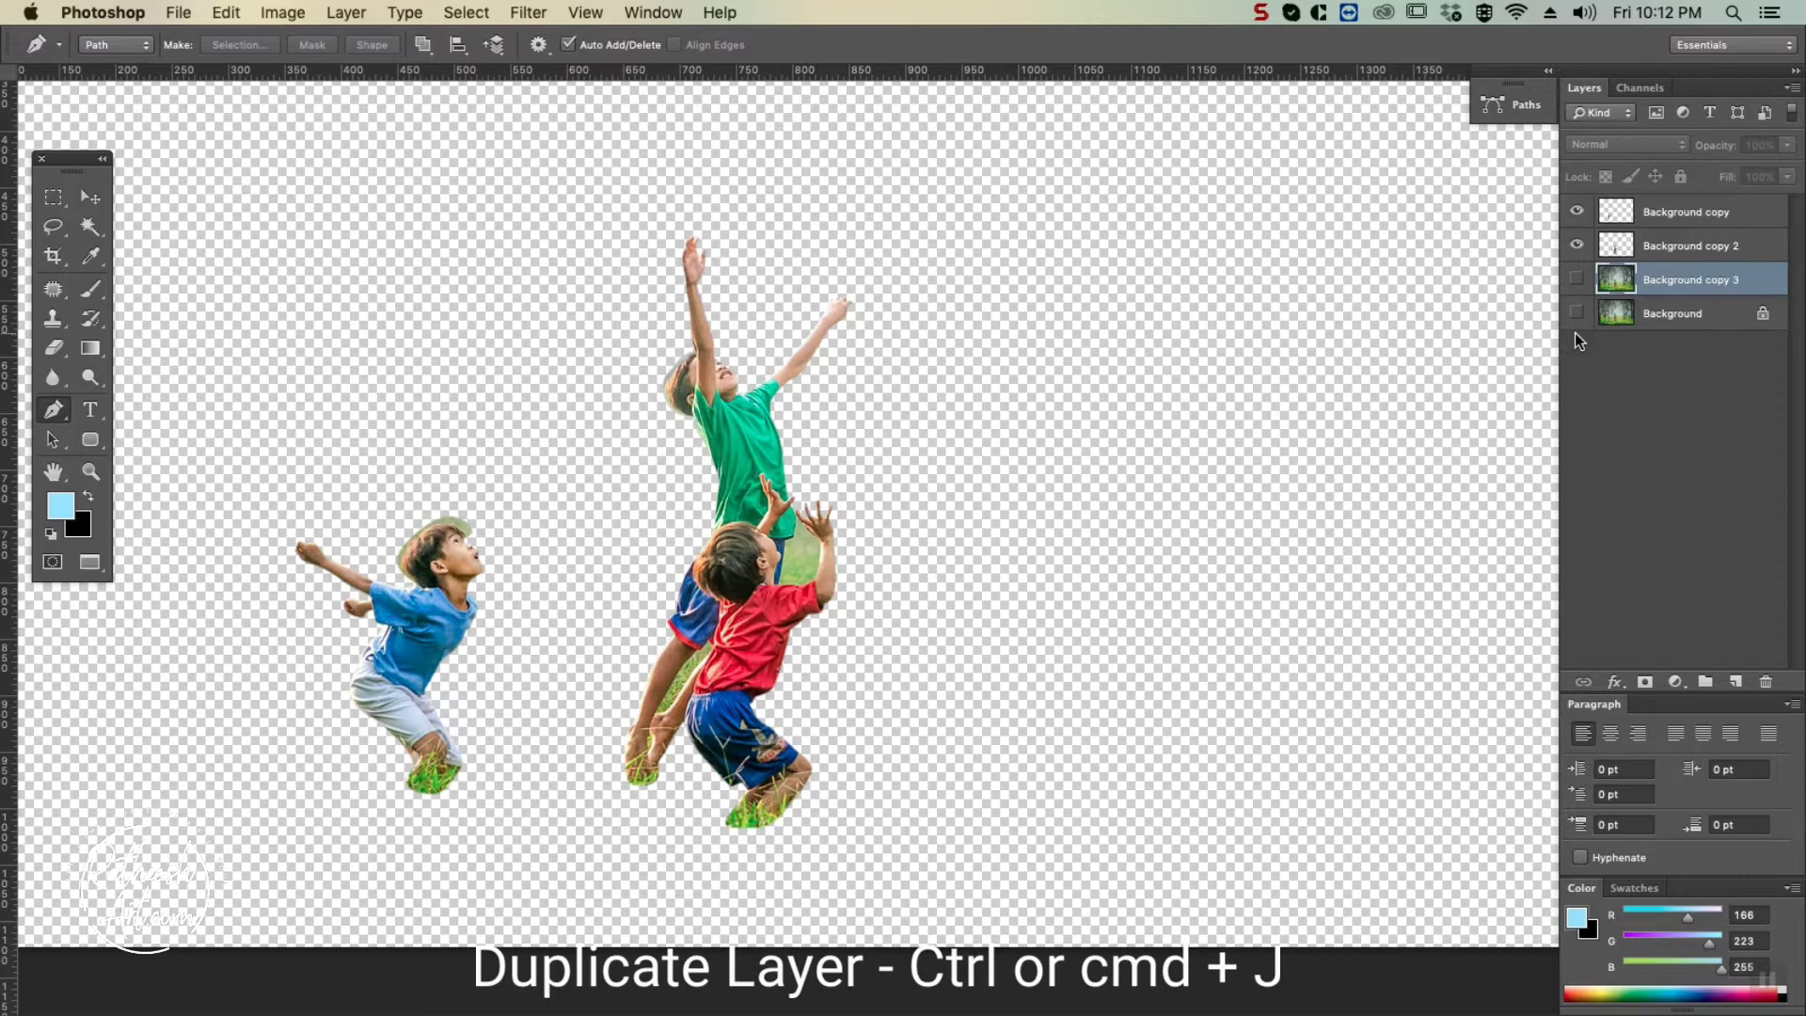
click(1575, 280)
Start a Pen tool path at the jumping boy's blue shirt hem and trace it around the corner and up the lower front edge.
key(p)
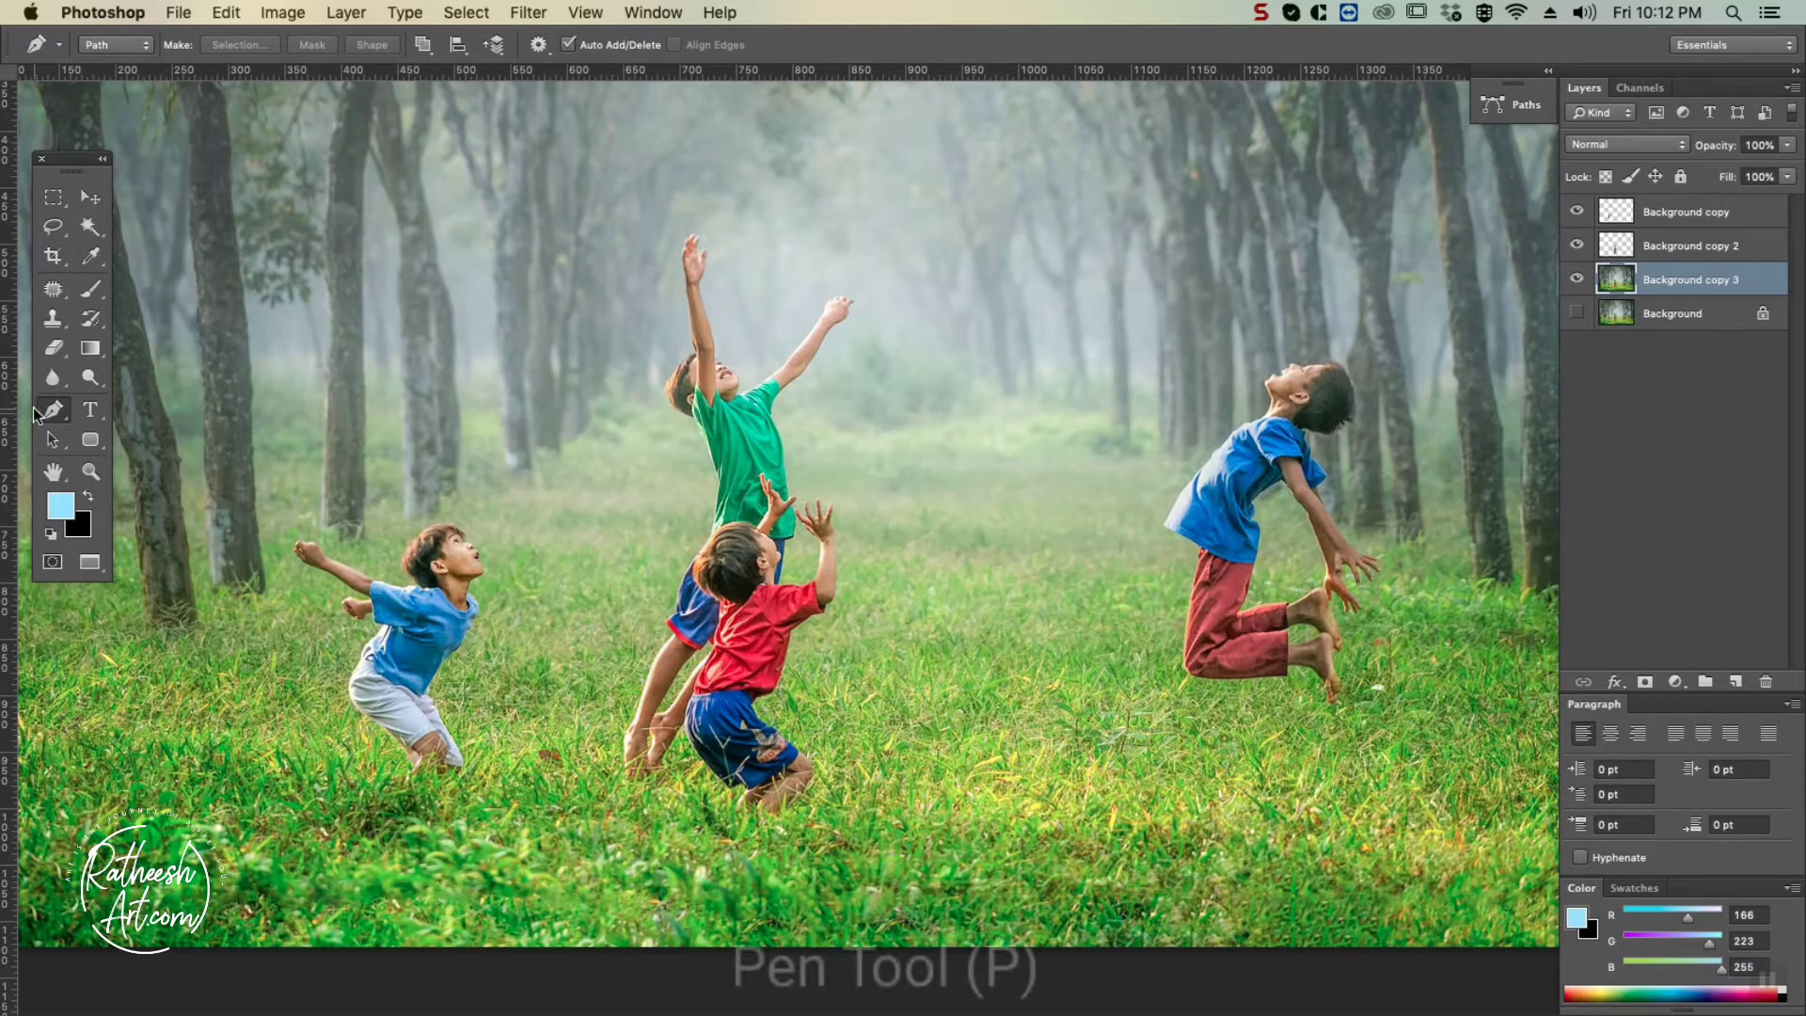
key(super+equal)
key(super+equal)
key(super+equal)
drag(1300, 566, 266, 500)
key(super+equal)
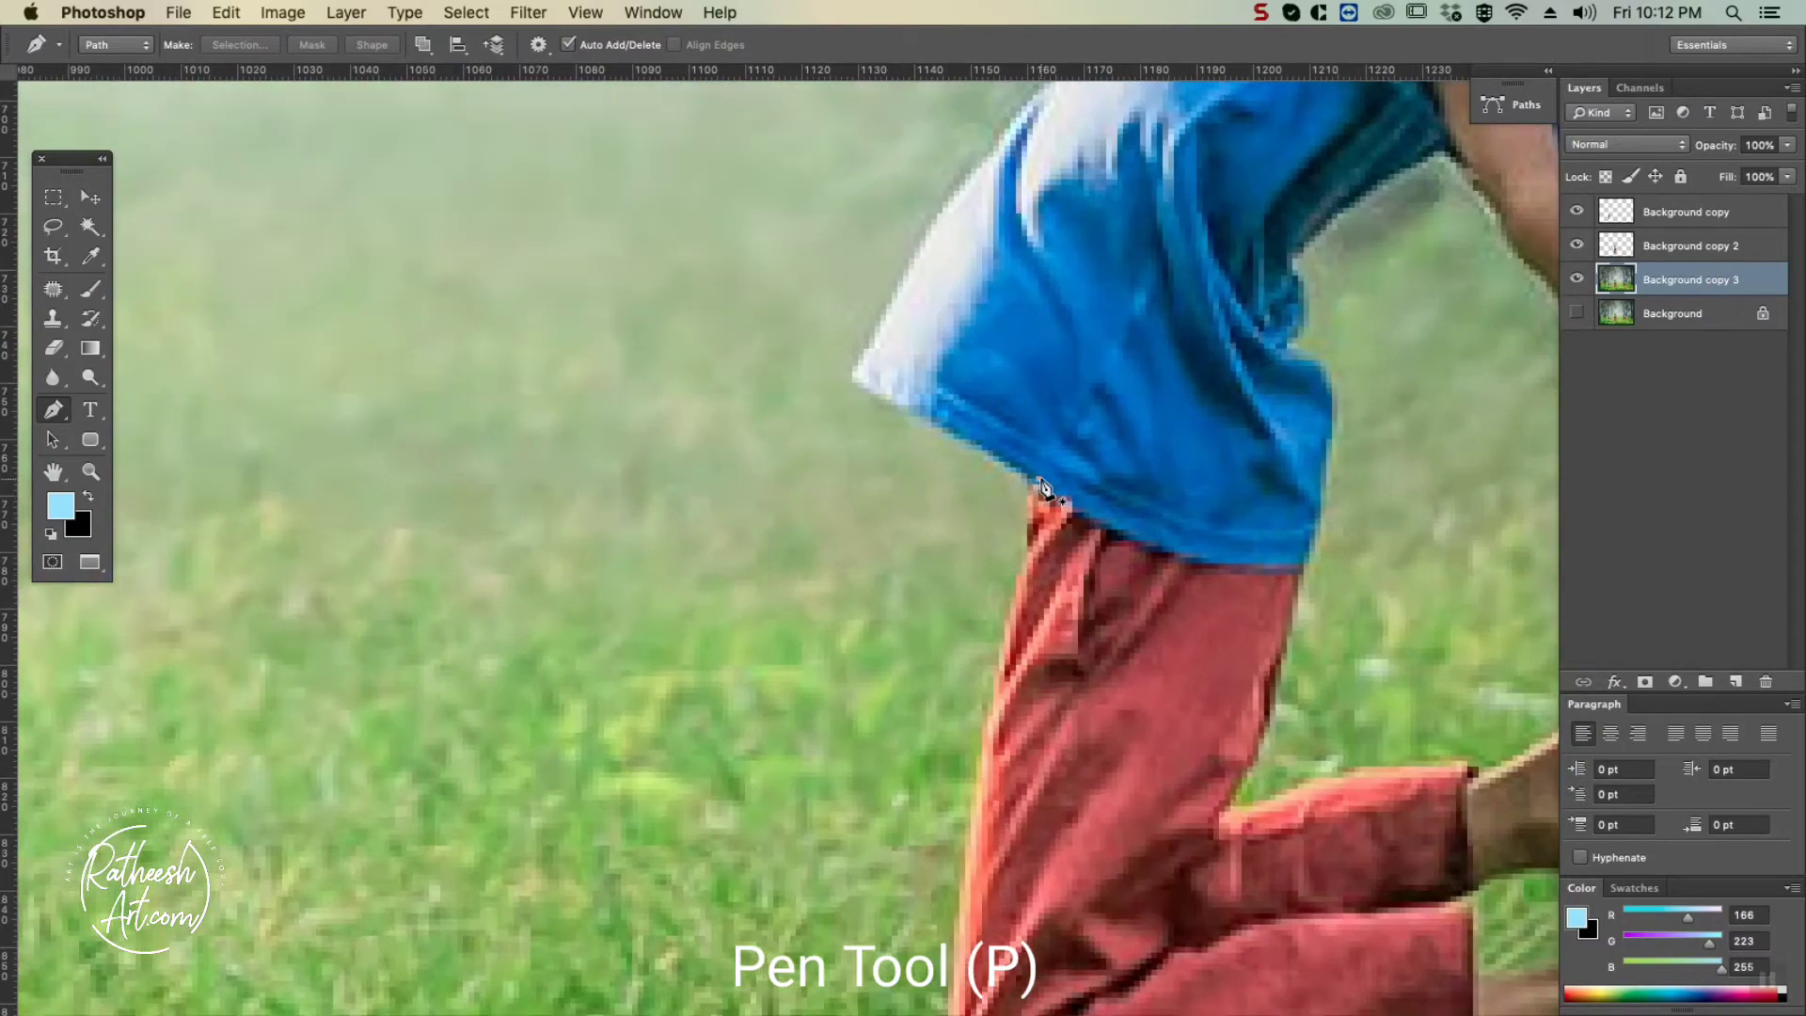
click(1011, 456)
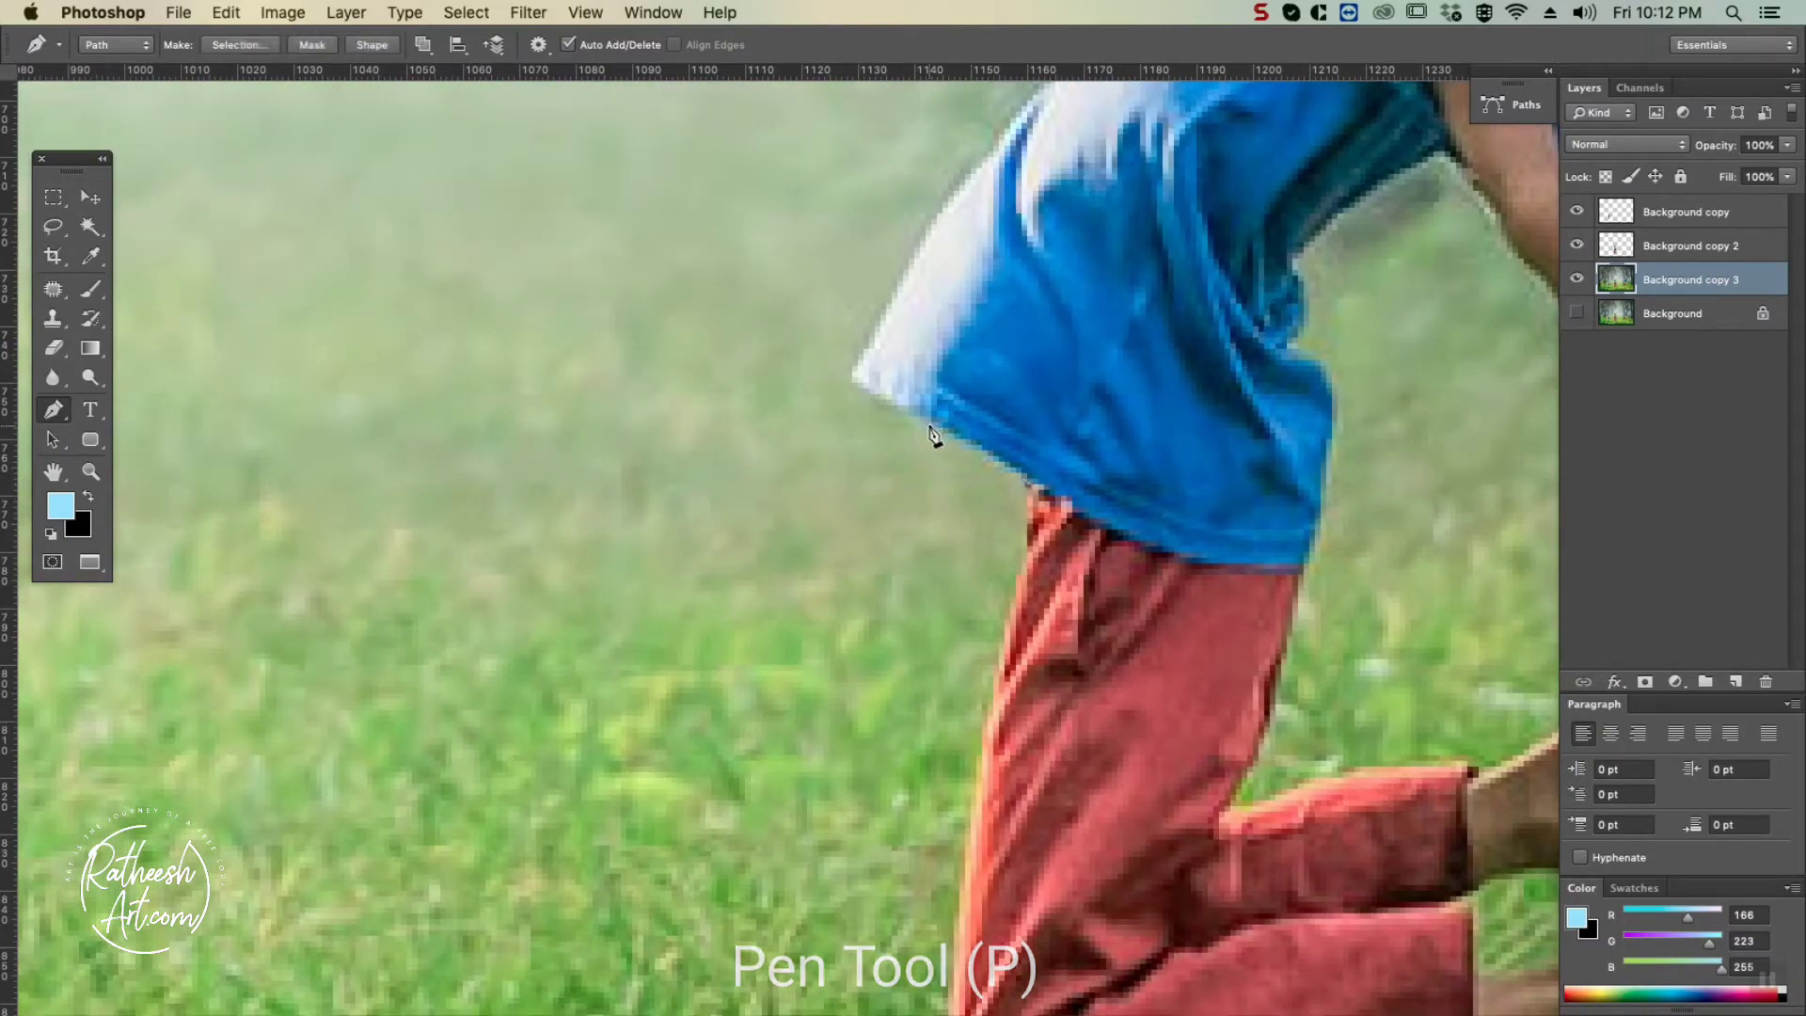
click(943, 423)
click(853, 377)
drag(900, 289, 790, 581)
click(787, 584)
drag(860, 471, 871, 459)
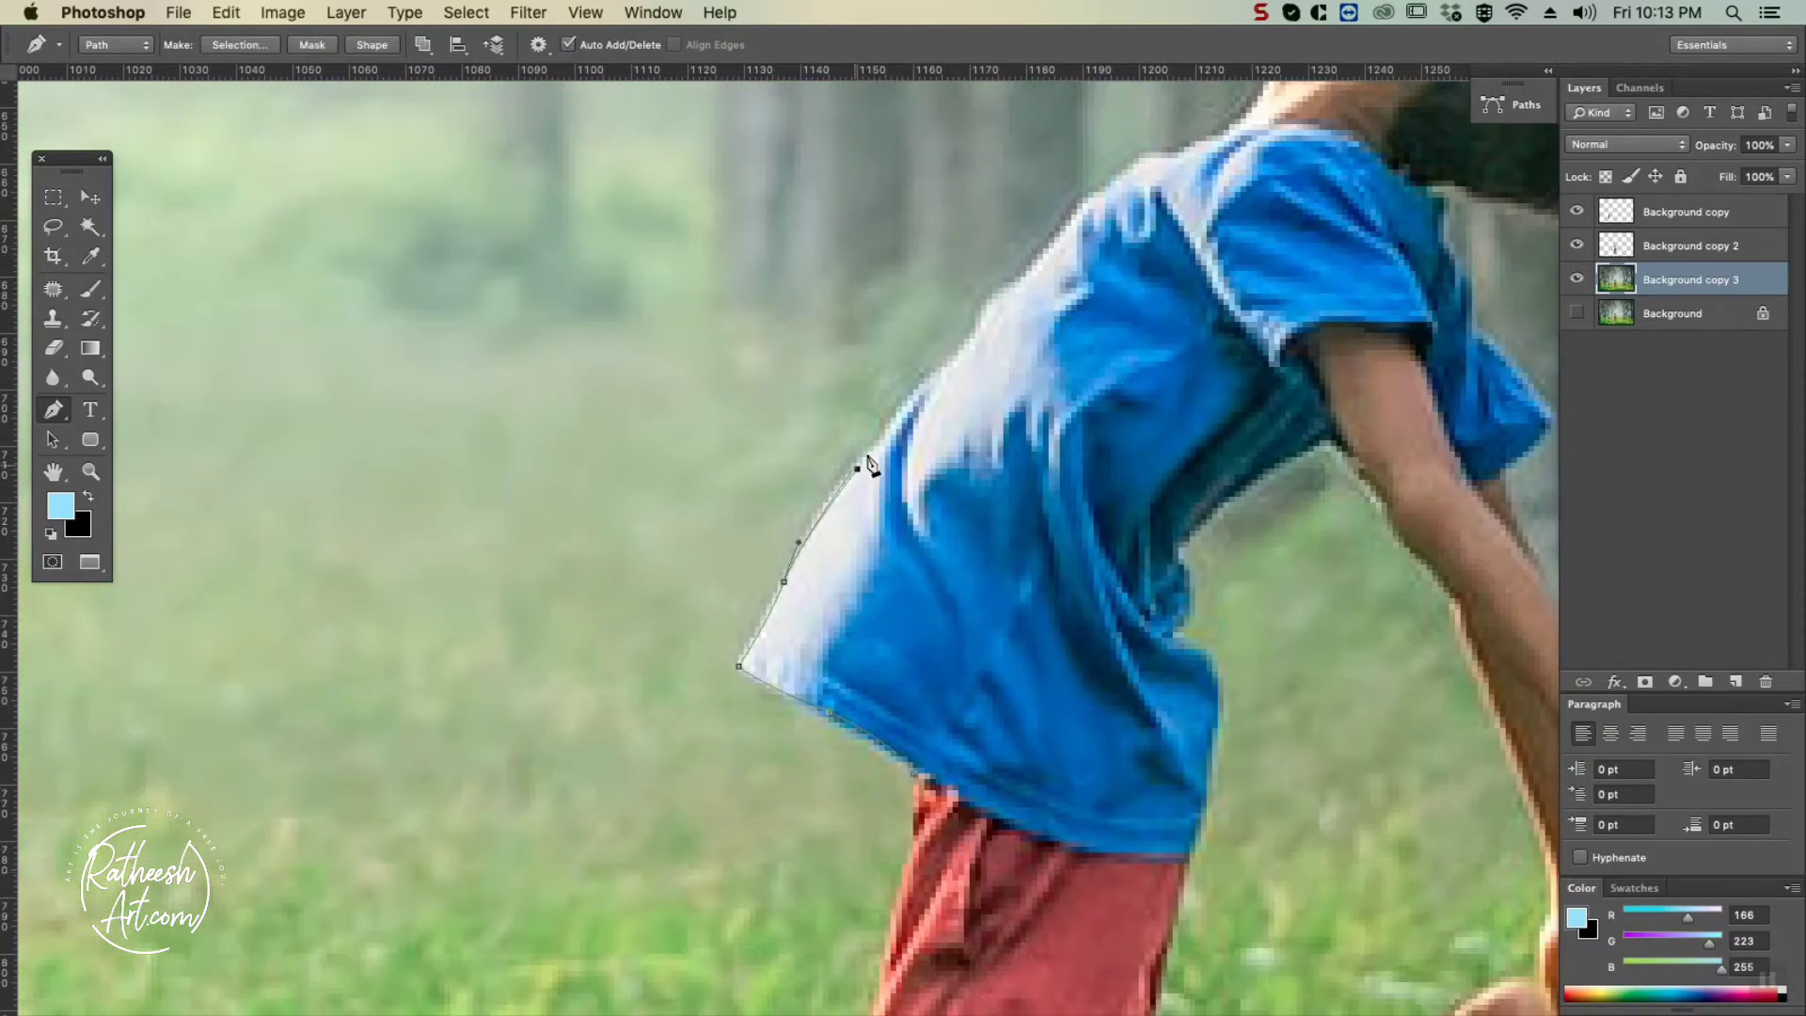
Continue the pen path up the front of the blue shirt to the collar and along the jumping boy's neck.
click(911, 397)
drag(968, 347, 647, 601)
drag(715, 567, 734, 554)
click(795, 485)
click(834, 457)
click(857, 433)
drag(908, 422, 843, 715)
drag(902, 668, 909, 652)
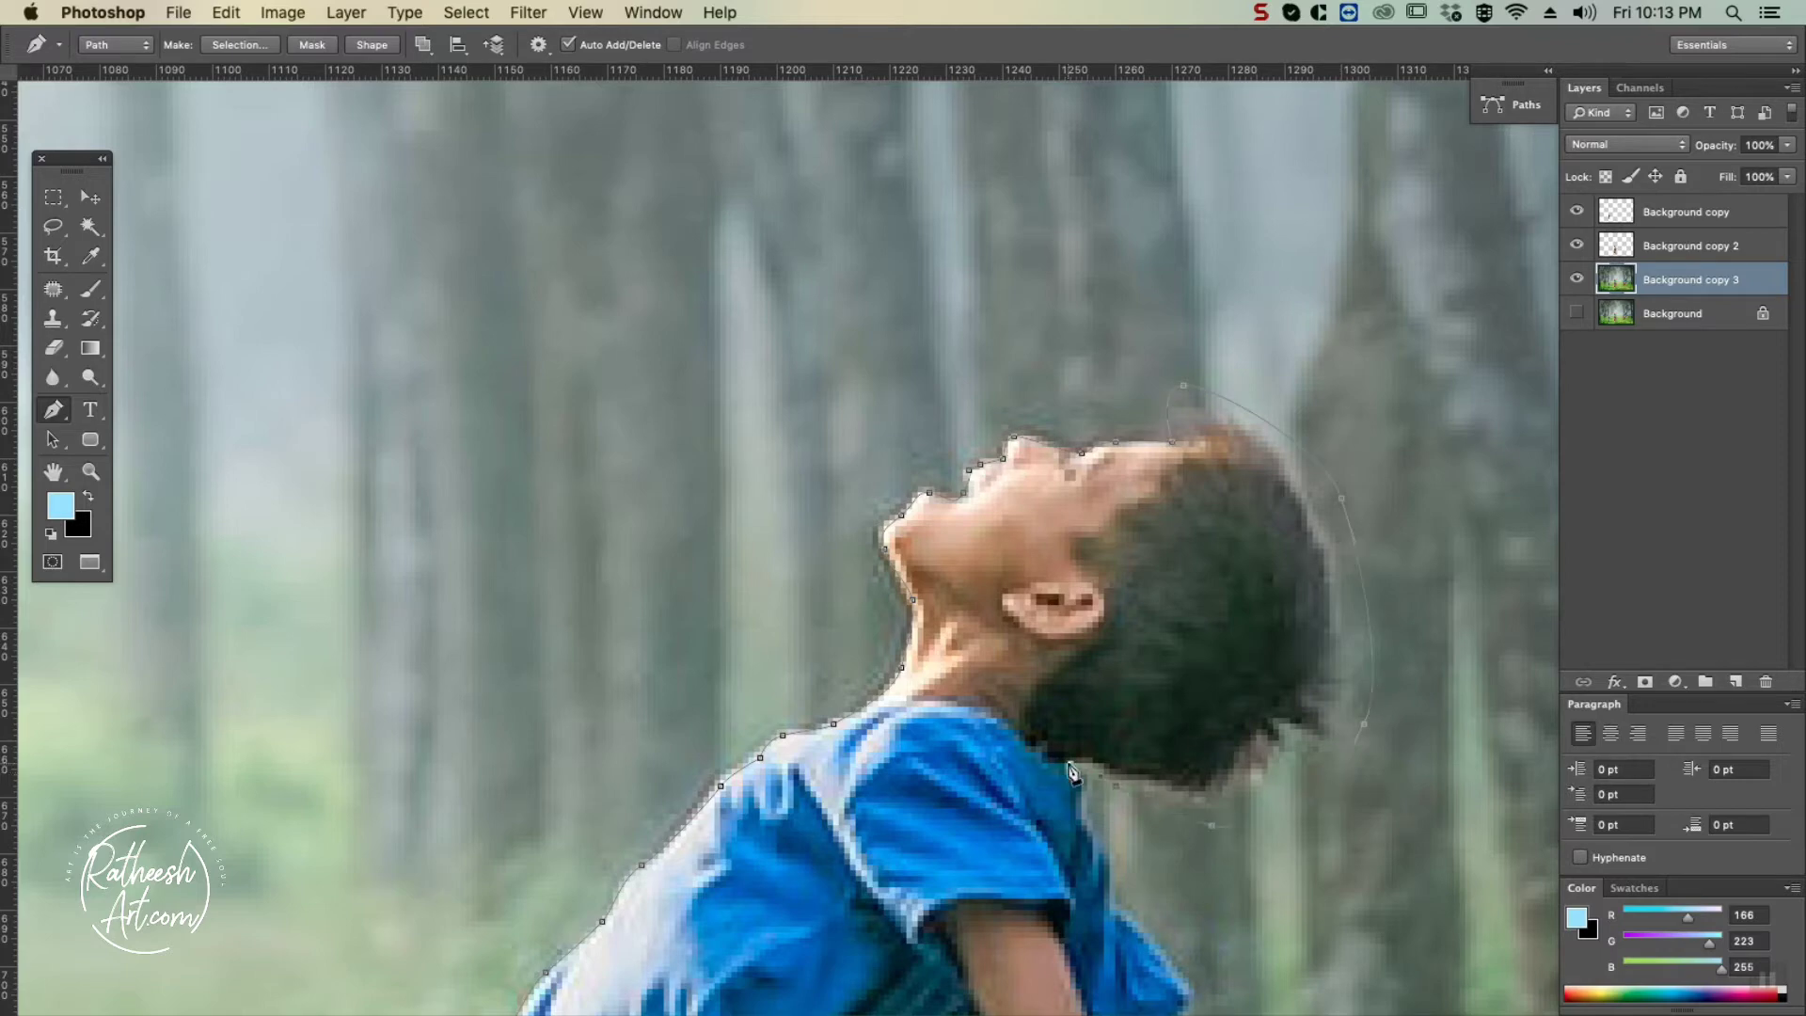
Extend the pen path from behind the boy's head around the far blue sleeve and down onto his arm.
drag(1110, 898, 1136, 923)
drag(1203, 906, 1136, 383)
drag(1122, 478, 1122, 490)
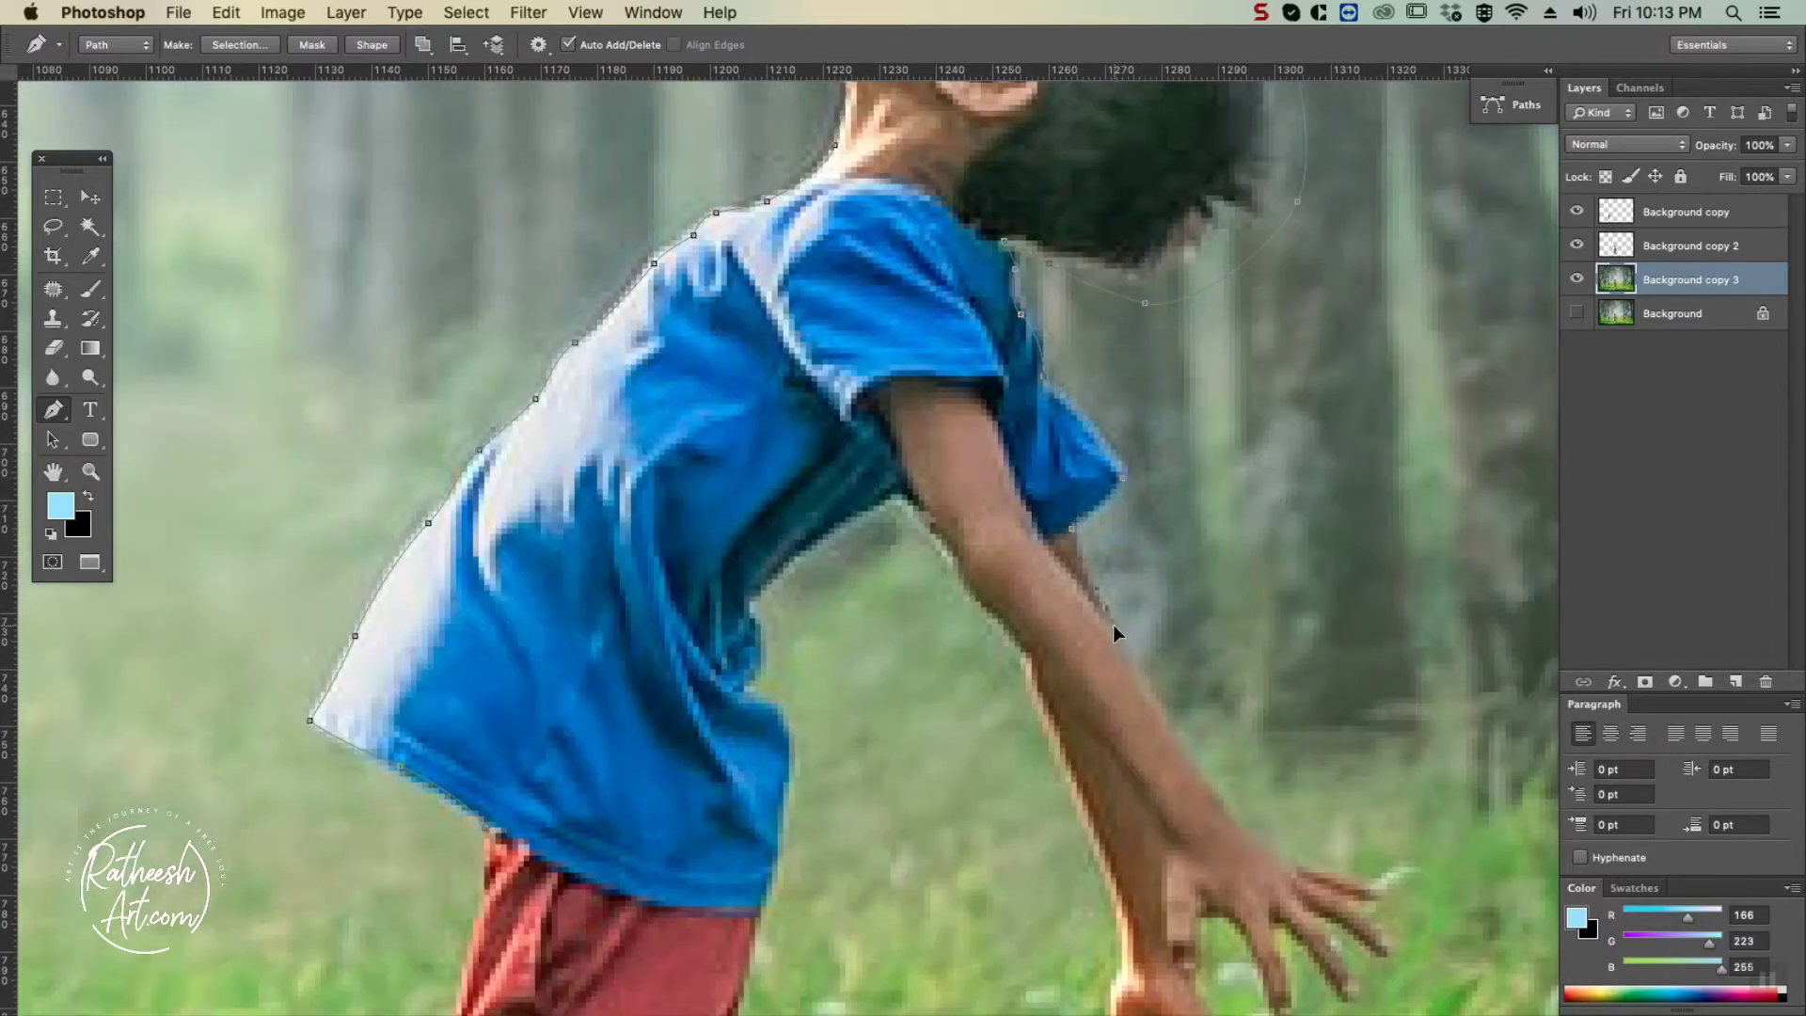
drag(1113, 624, 971, 361)
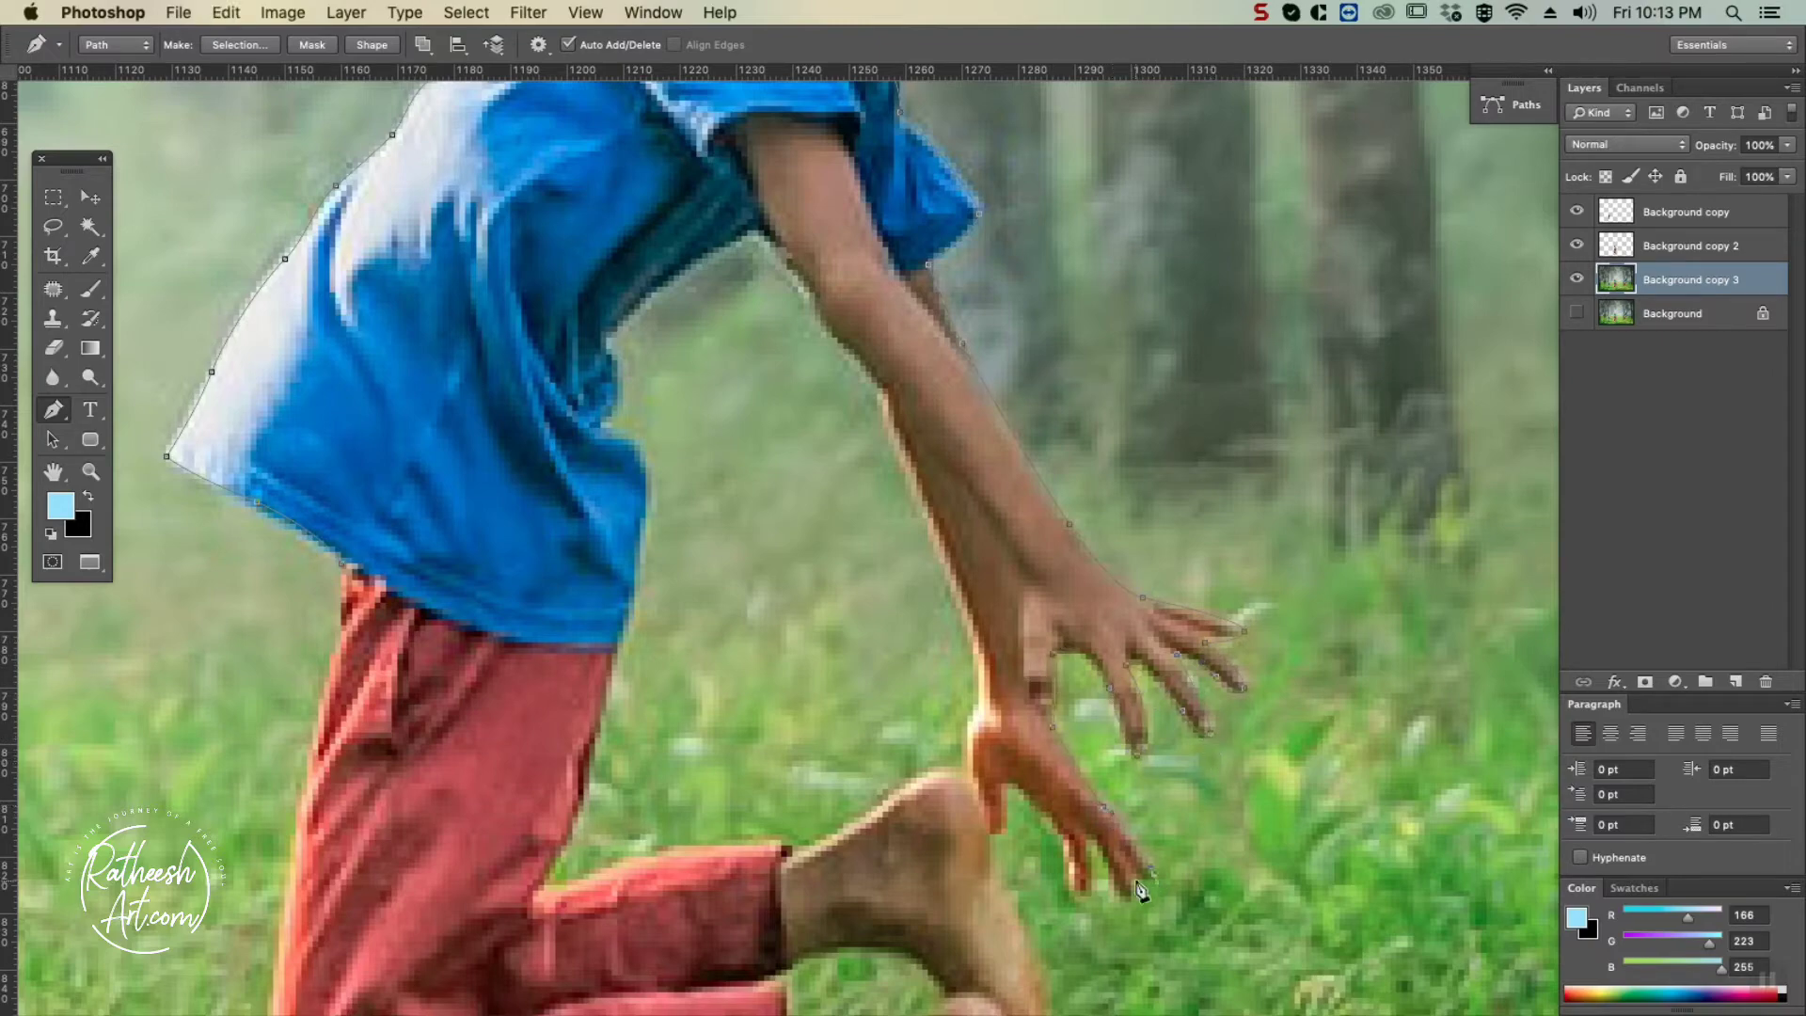
Trace the pen path past the hands and feet, under the red trousers and up the thigh, closing it at the shirt hem.
scroll(1002, 777, down, 8)
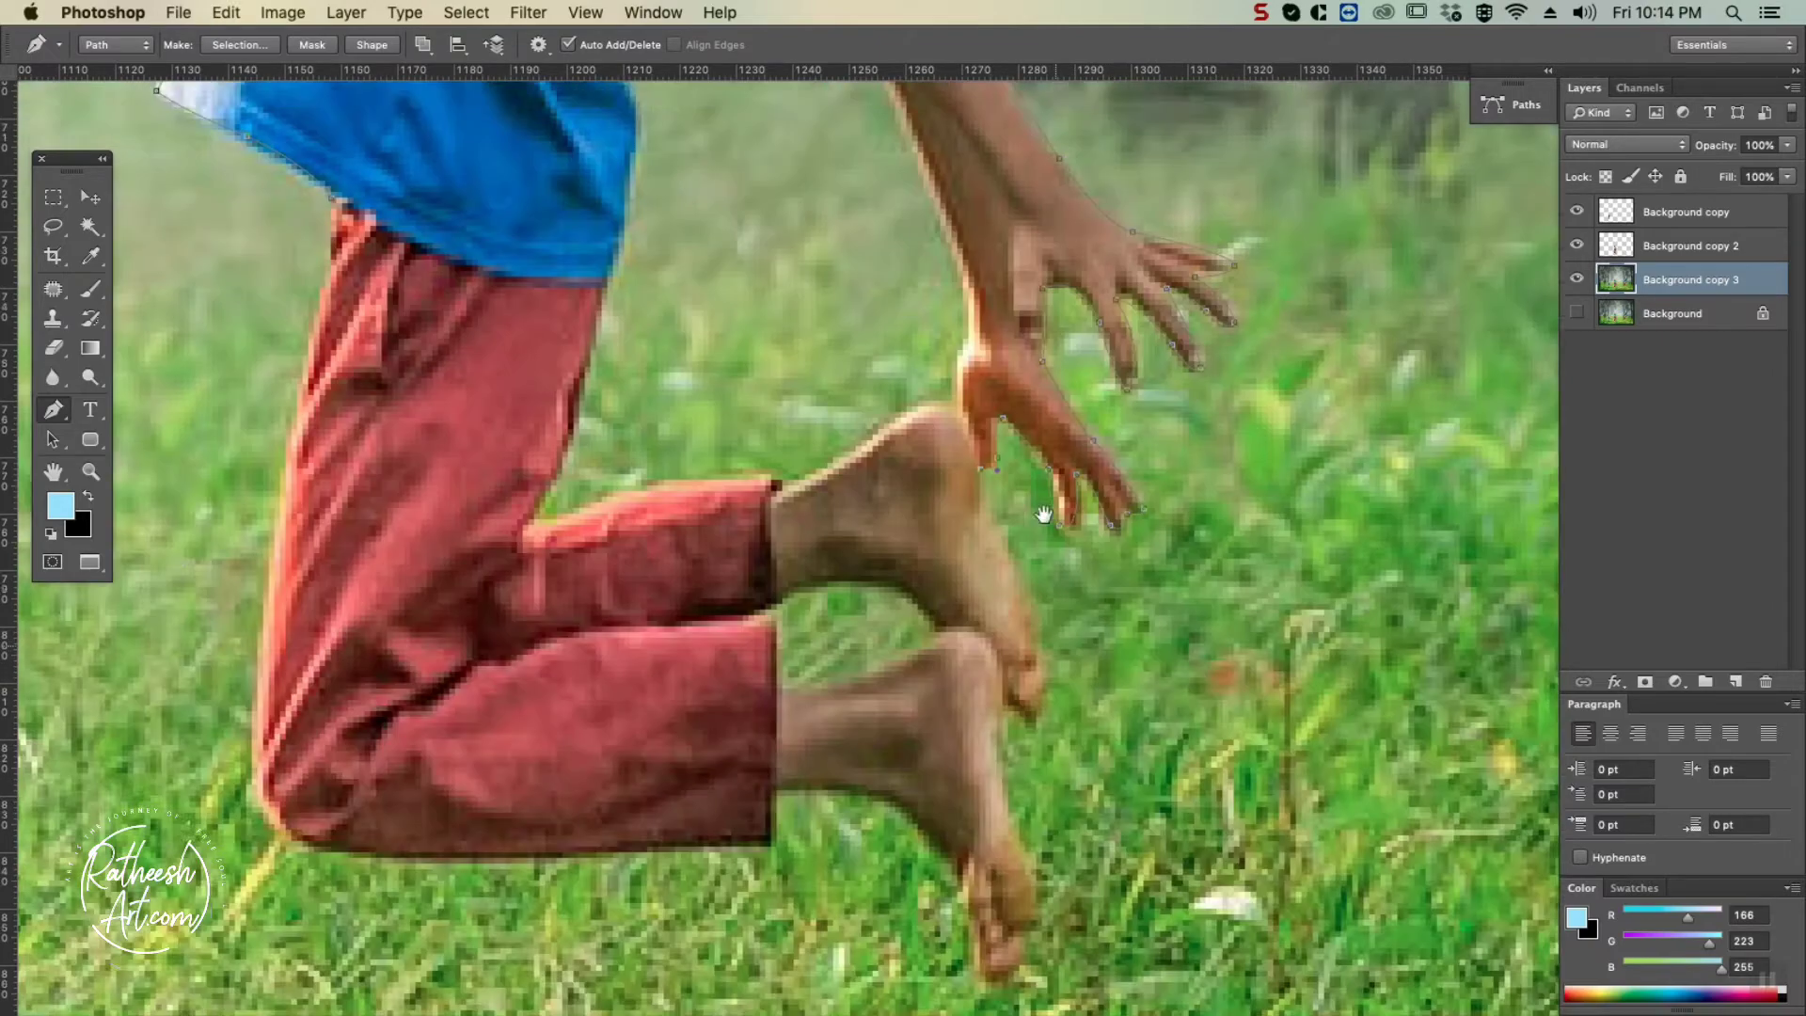
scroll(1011, 690, down, 4)
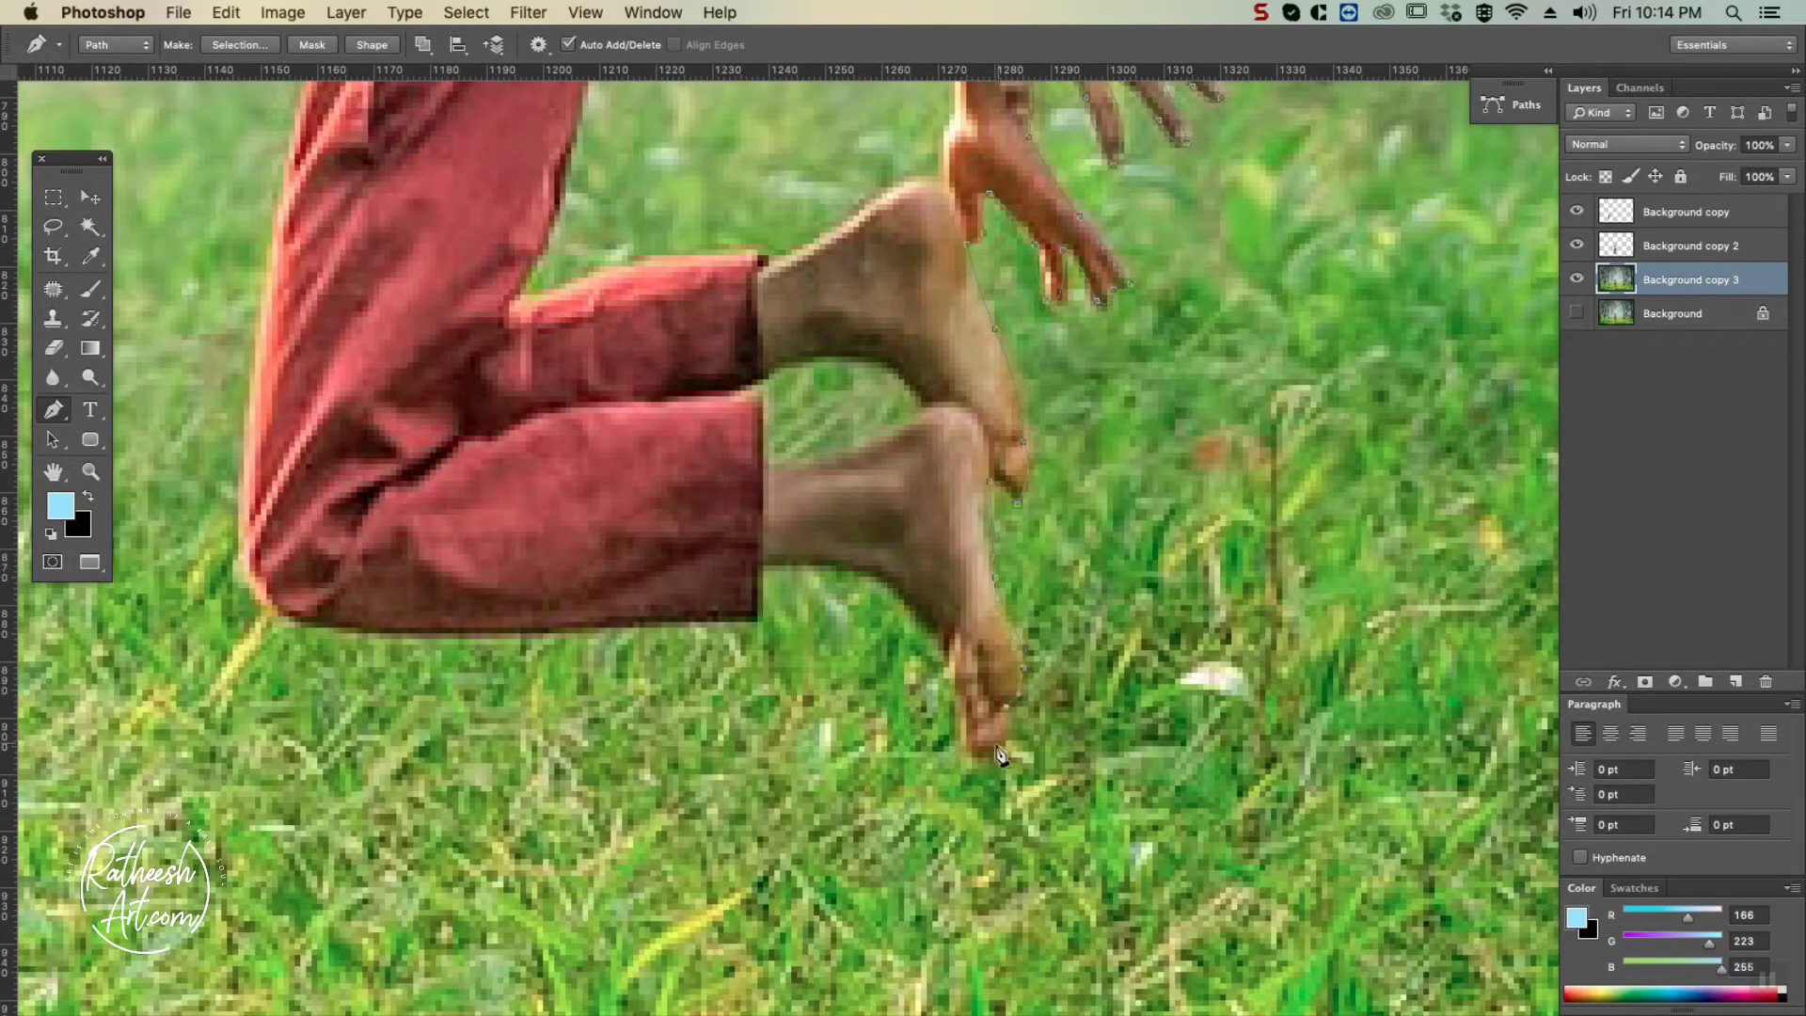
scroll(785, 613, left, 10)
drag(990, 634, 948, 635)
click(809, 623)
scroll(752, 526, up, 7)
drag(747, 561, 818, 501)
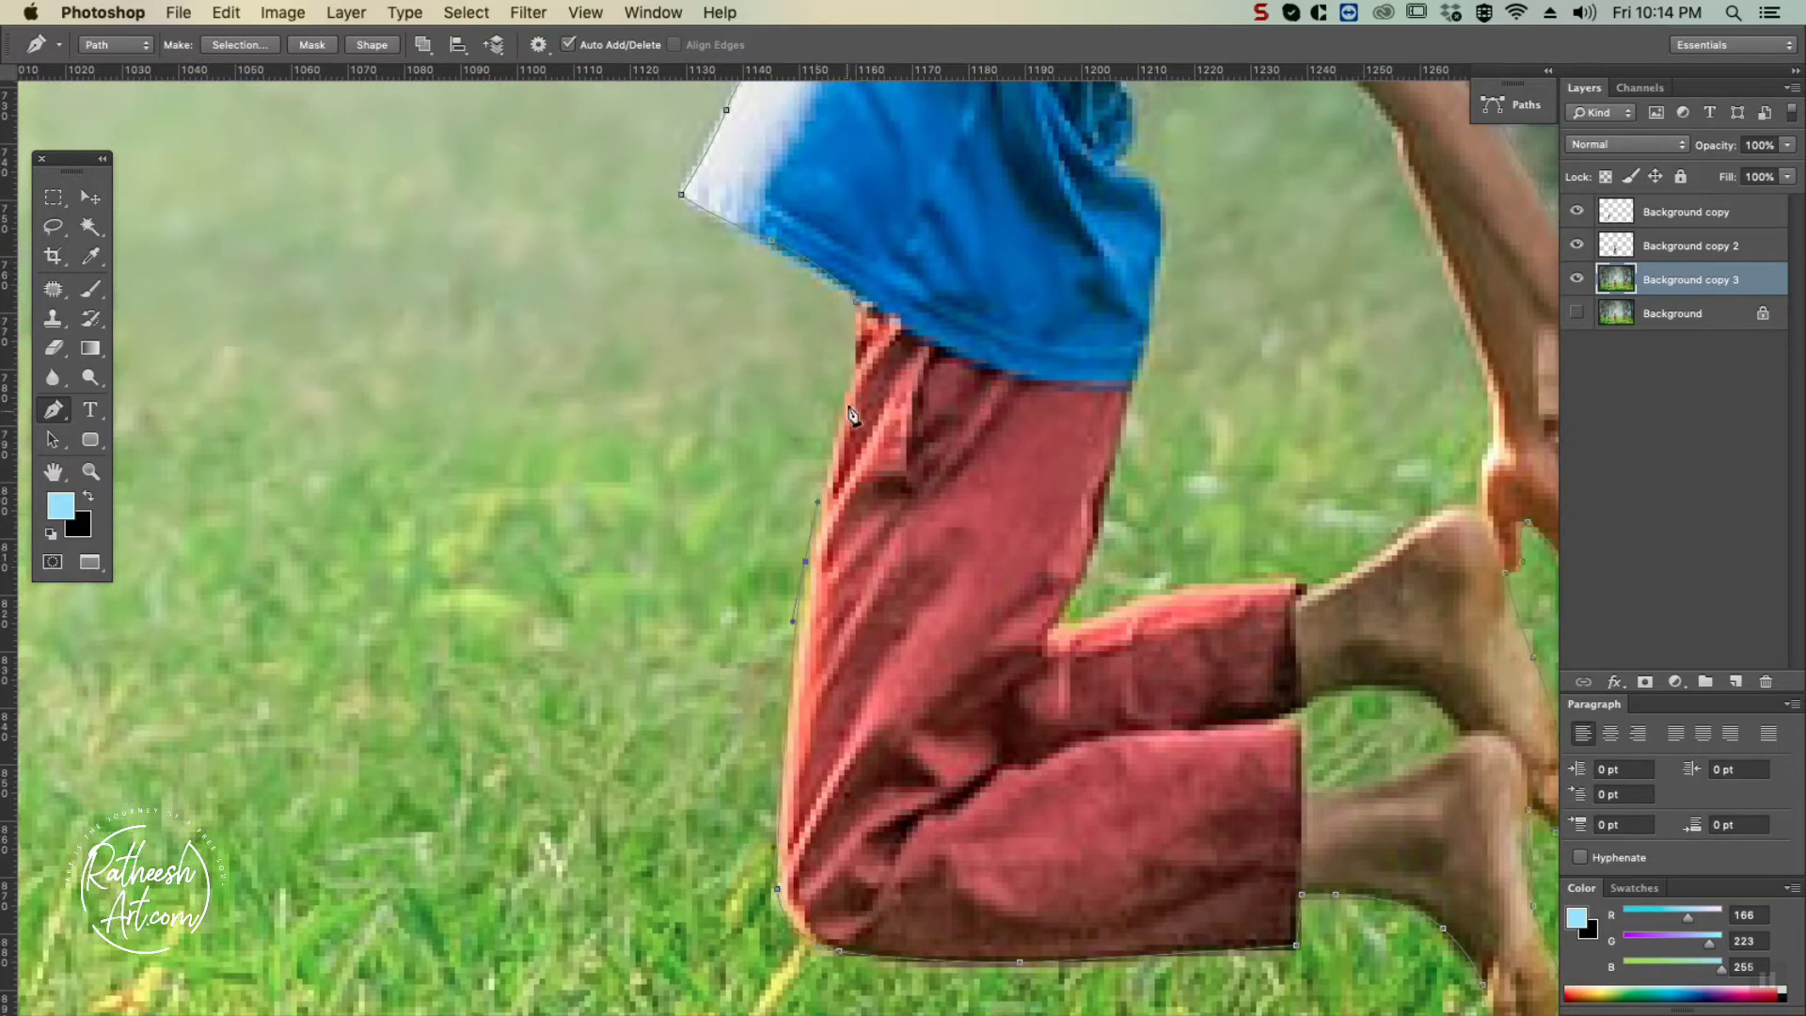
click(856, 311)
Convert the closed path around the jumping boy to a selection and invert it.
key(super+Return)
key(super+minus)
key(super+minus)
key(super+minus)
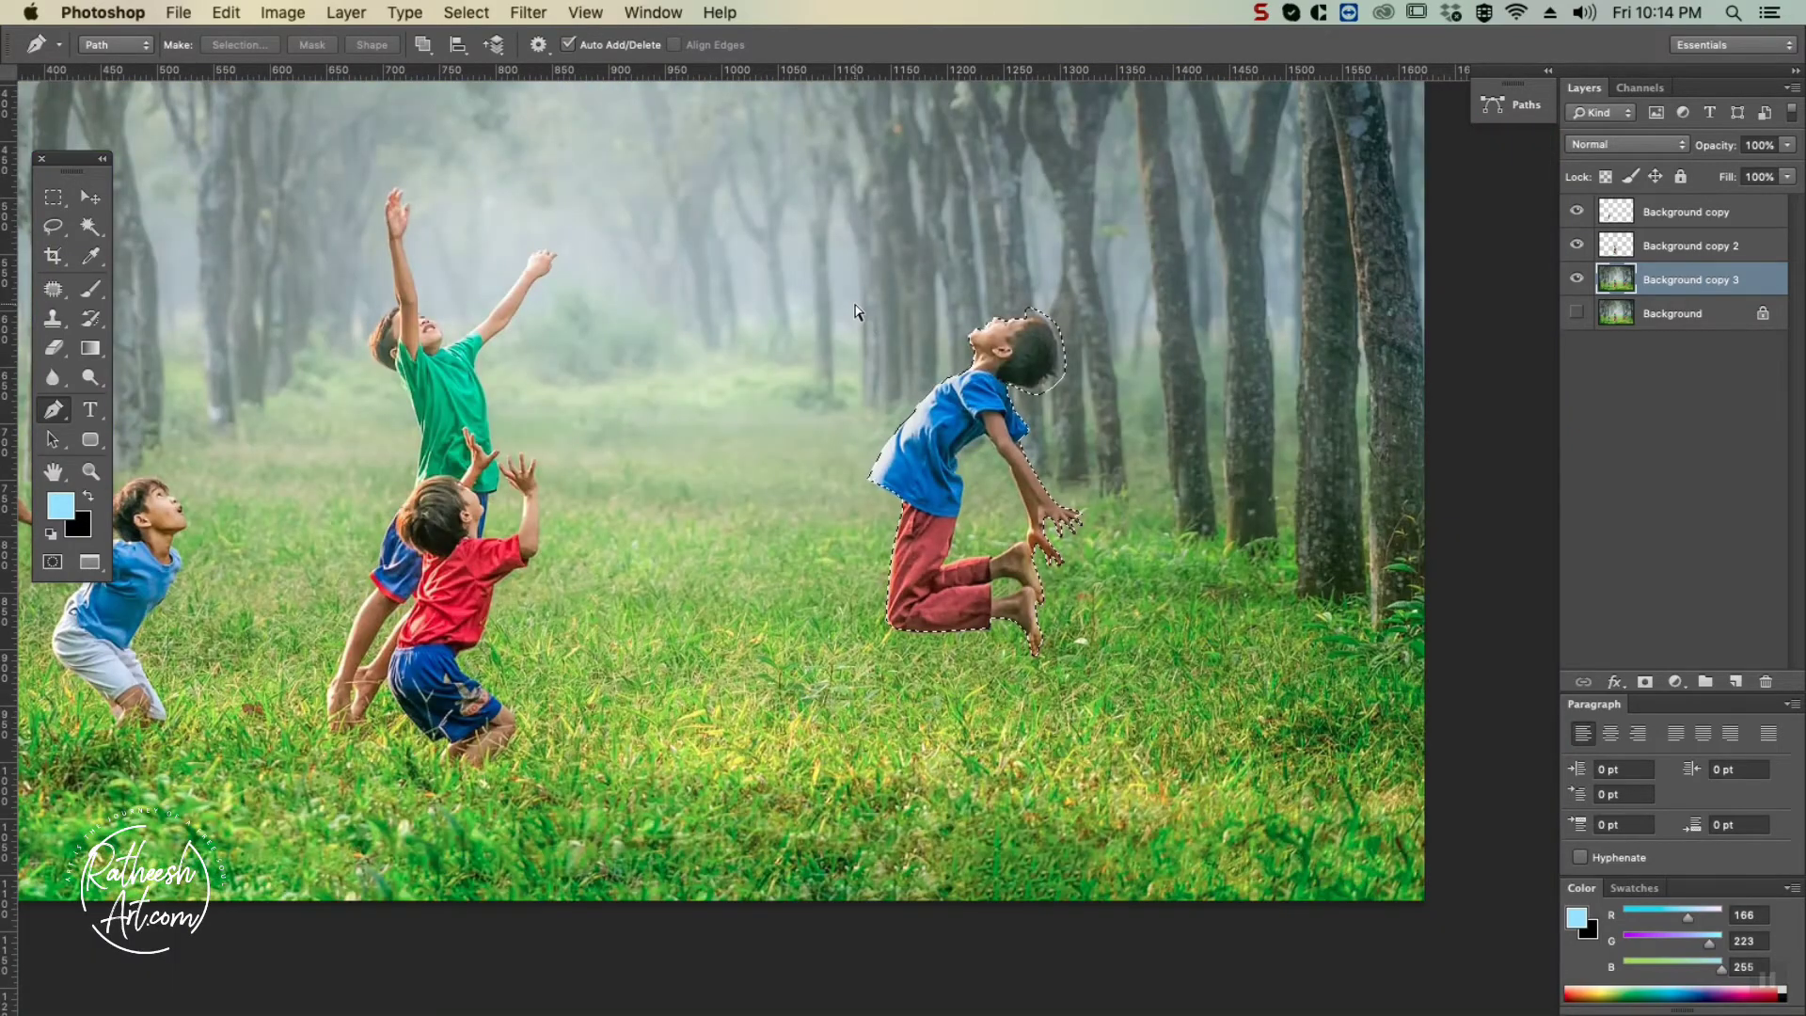
key(super+shift+i)
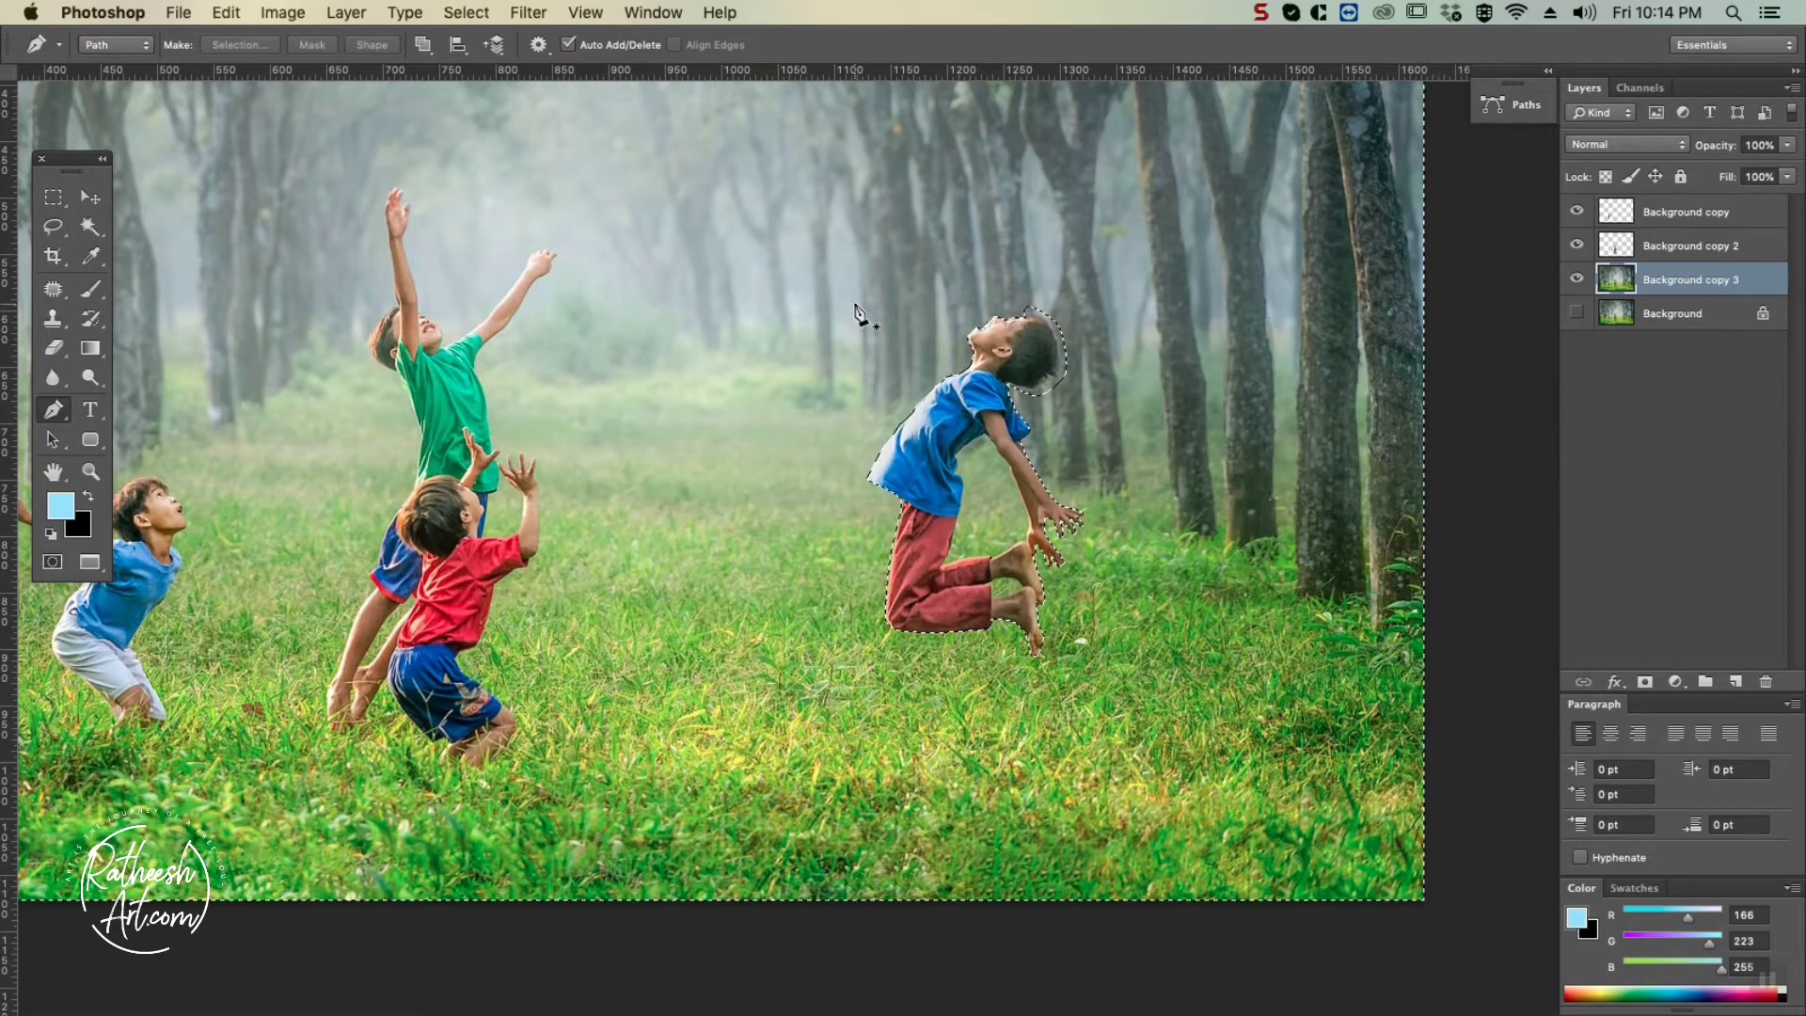
key(super+minus)
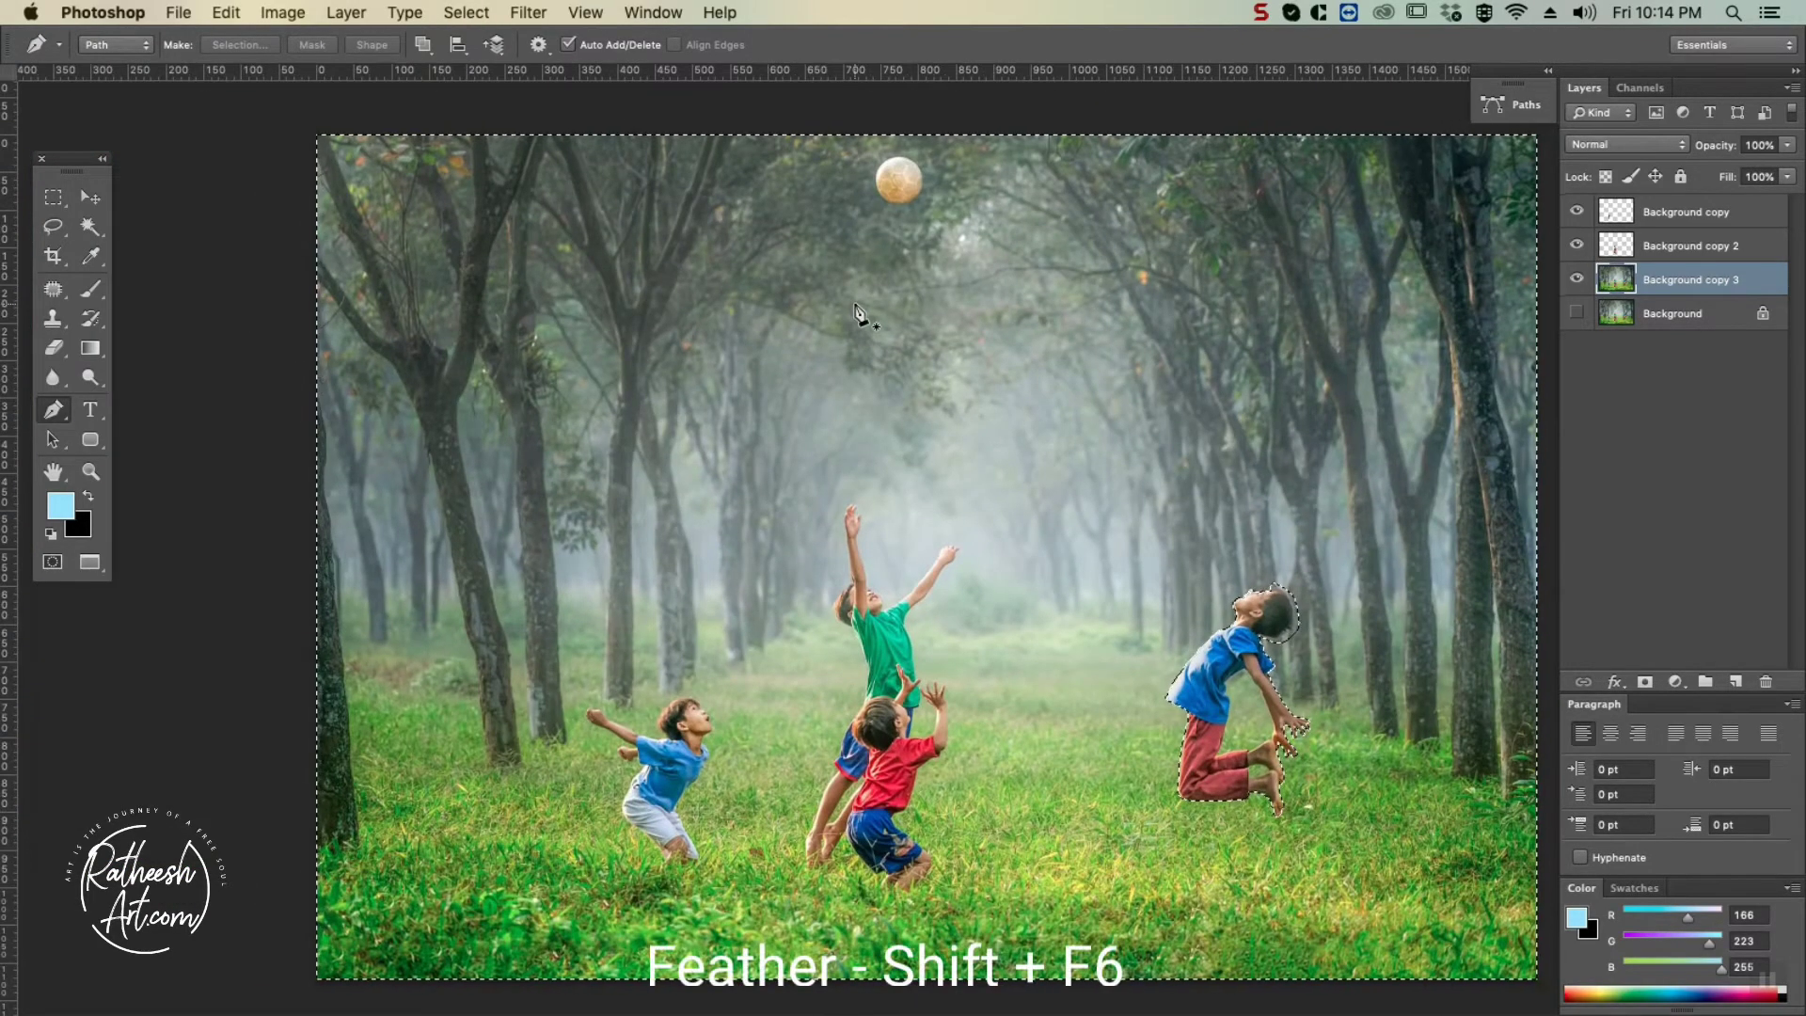
Feather the inverted selection, delete the surroundings on Background copy 3 and deselect.
key(shift+F6)
key(Return)
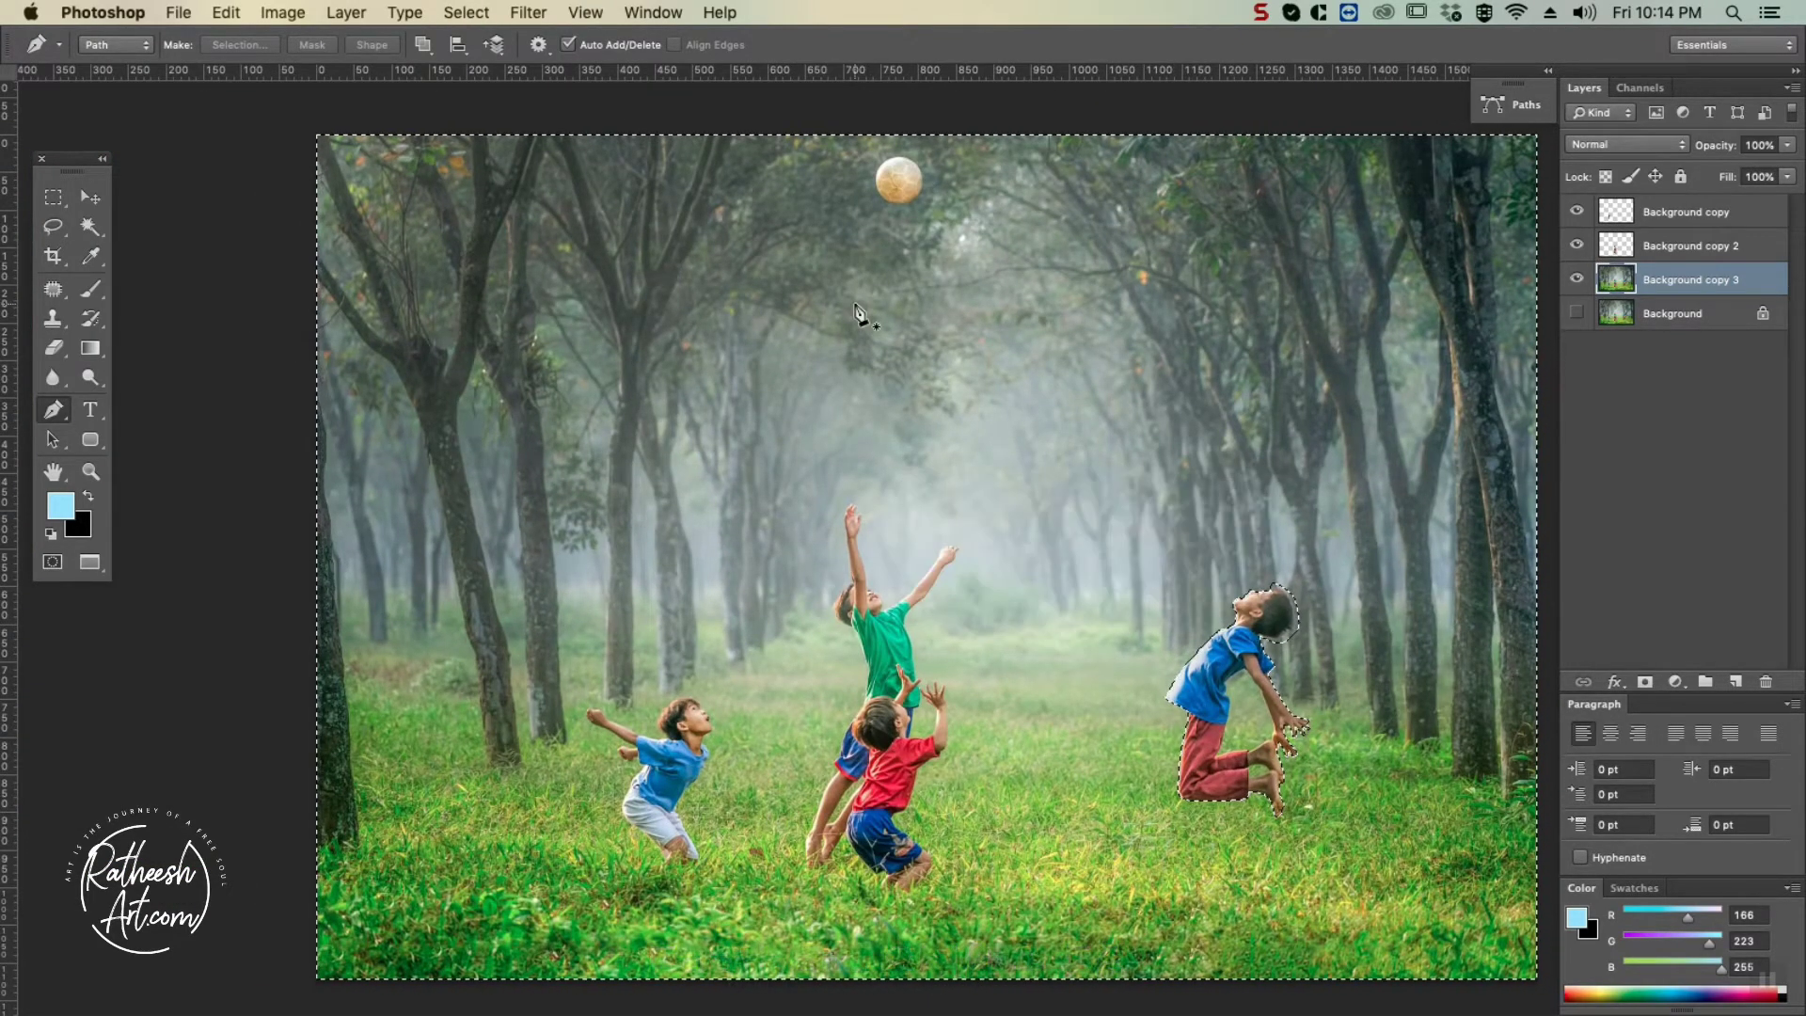
key(Delete)
key(super+d)
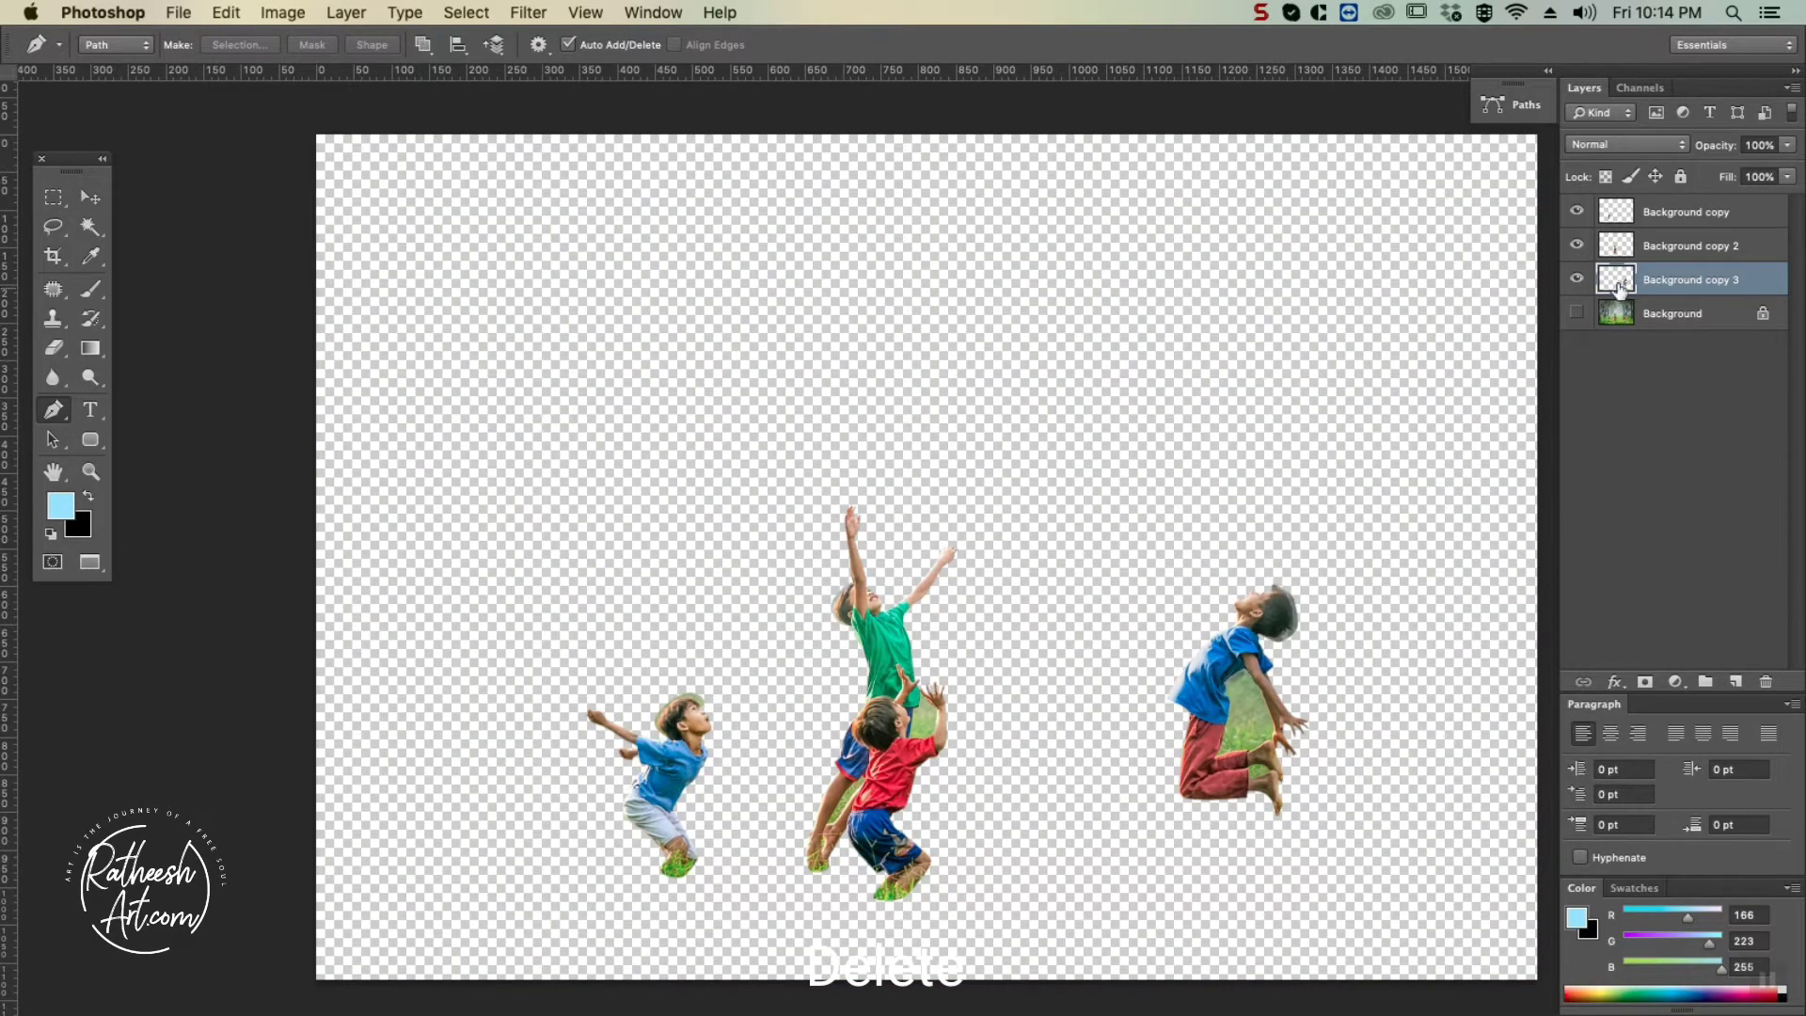
Check the three cutout layers by toggling the visibility of Background copy 3, Background copy 2 and Background copy in turn.
click(1576, 279)
click(1576, 278)
click(1576, 244)
click(1576, 244)
click(1576, 211)
click(1576, 211)
Make Background copy 2, the layer with the two middle boys, active by picking it on the canvas with the Move tool.
click(91, 198)
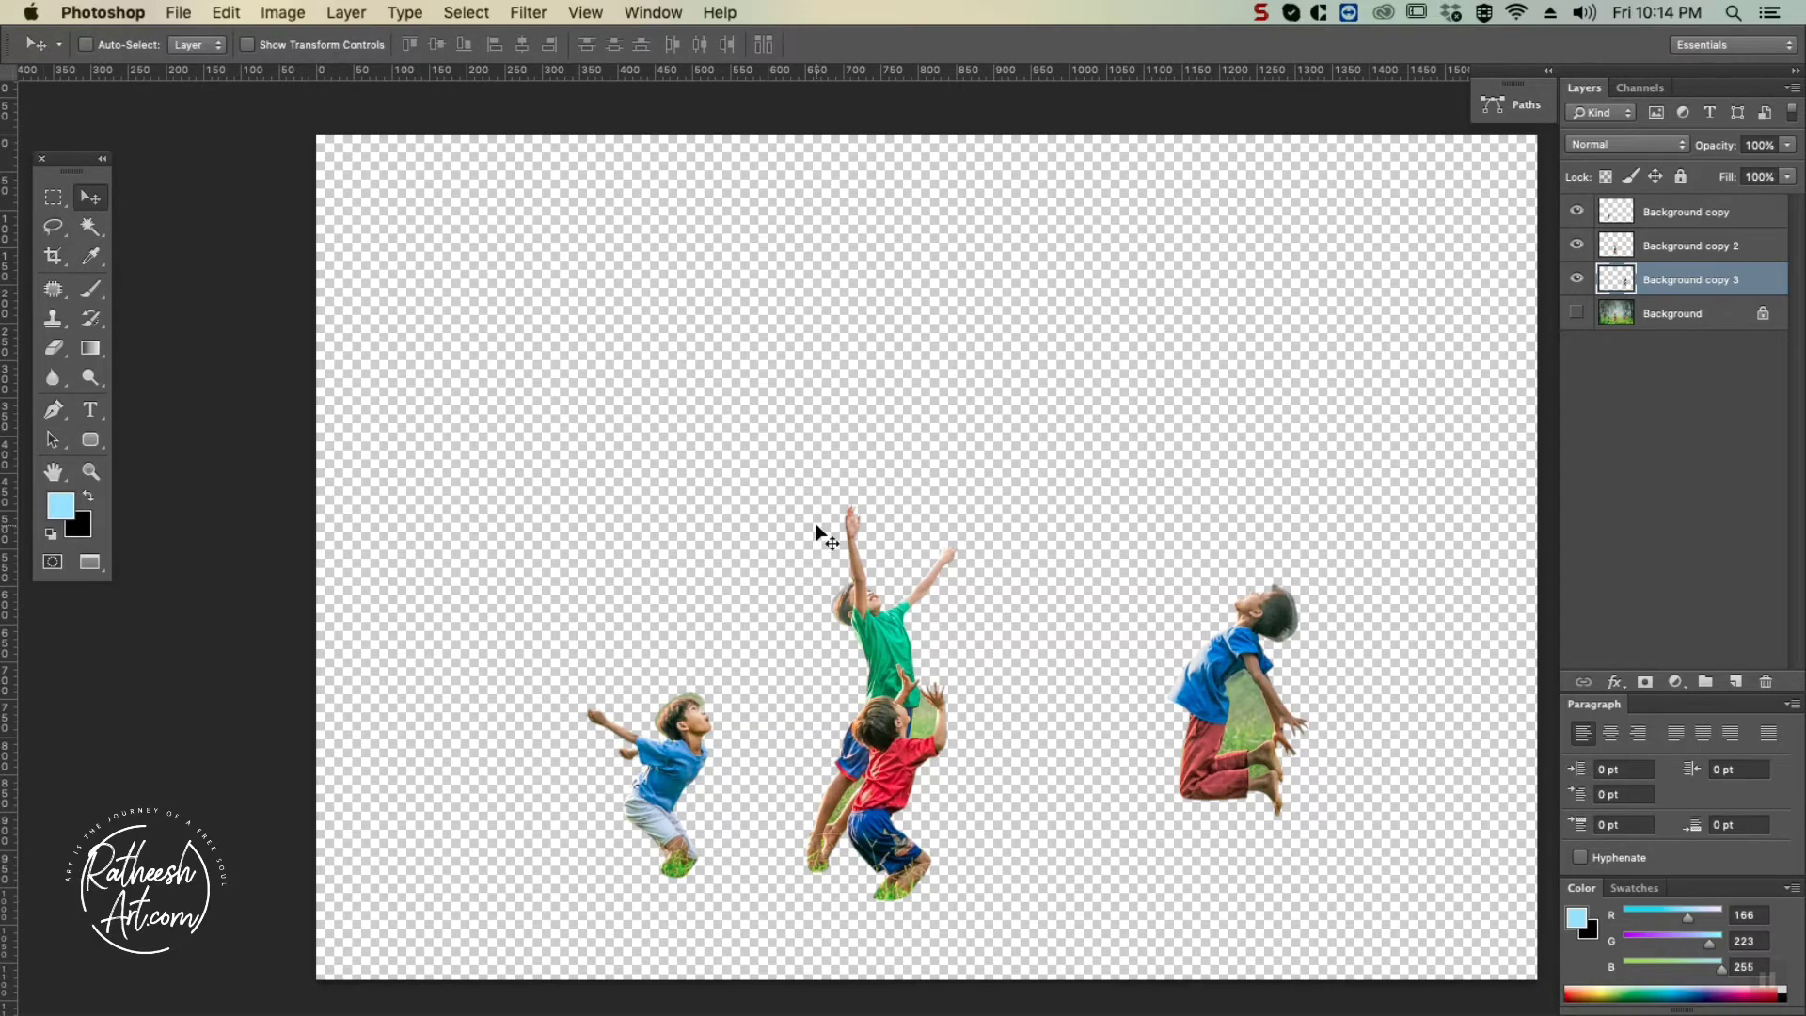
key(super+plus)
key(super+plus)
key(super+plus)
drag(804, 927, 889, 207)
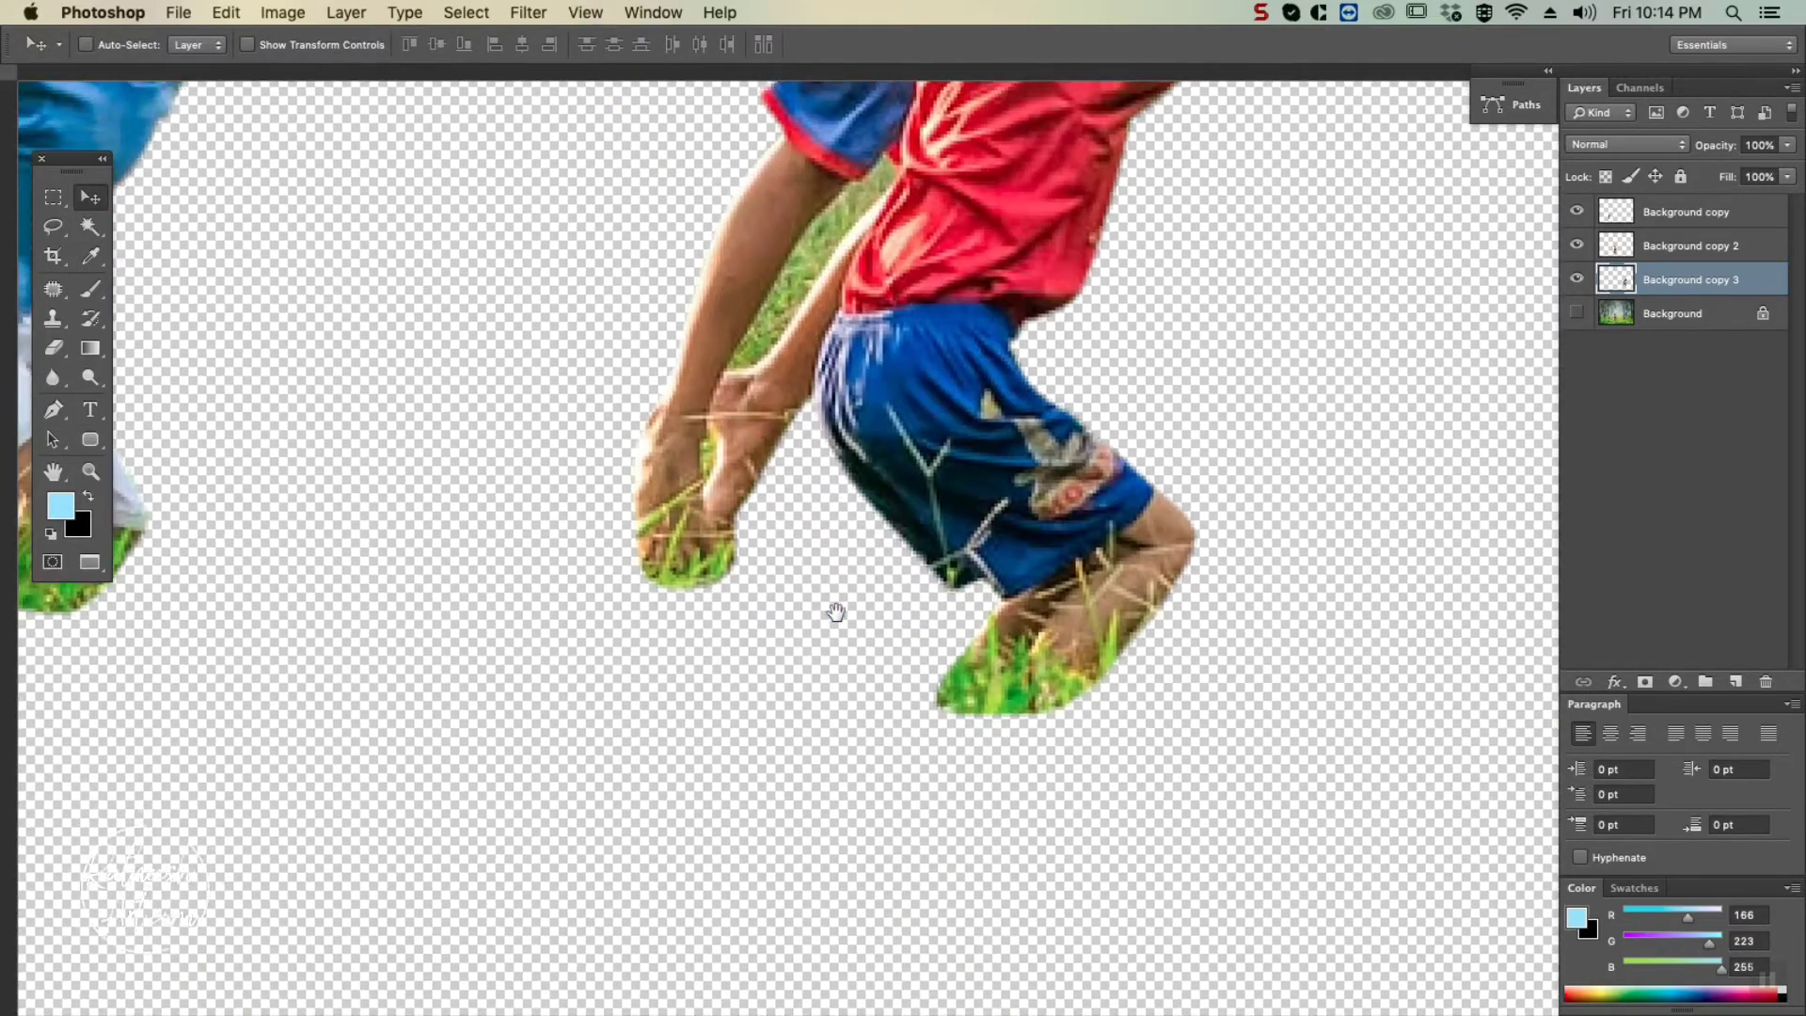
drag(835, 612, 885, 878)
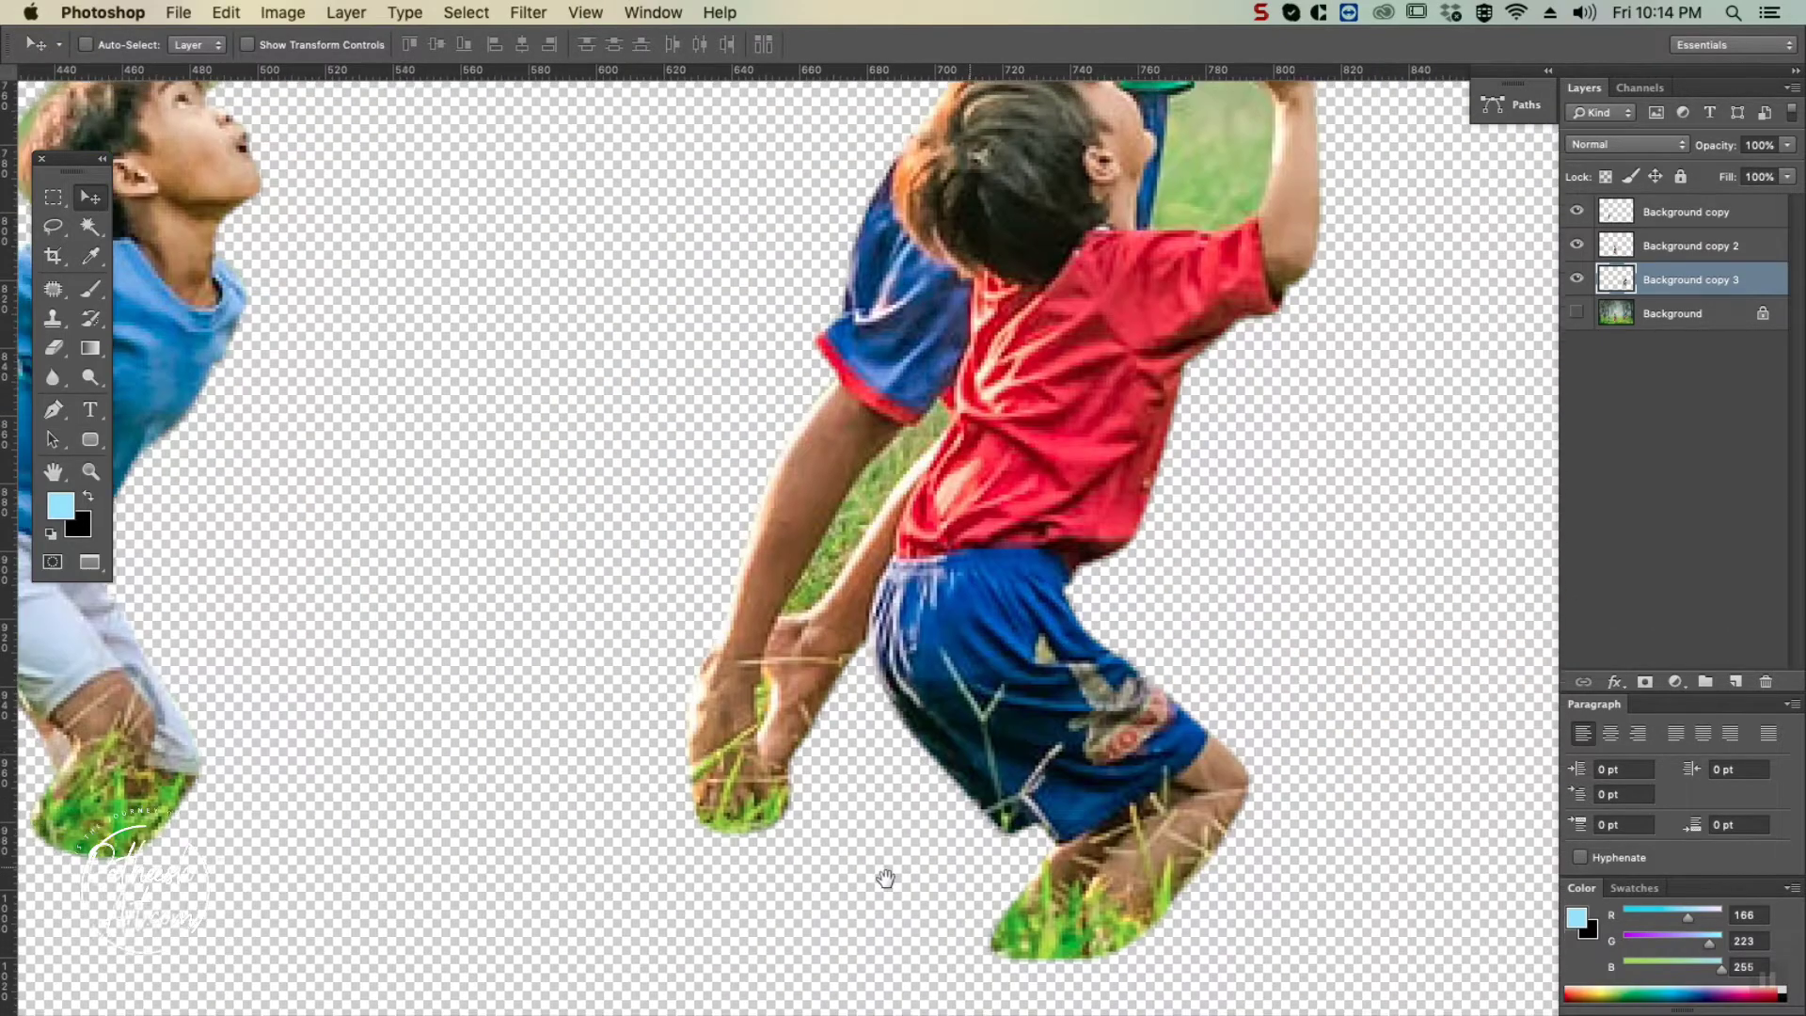
right_click(834, 528)
click(834, 529)
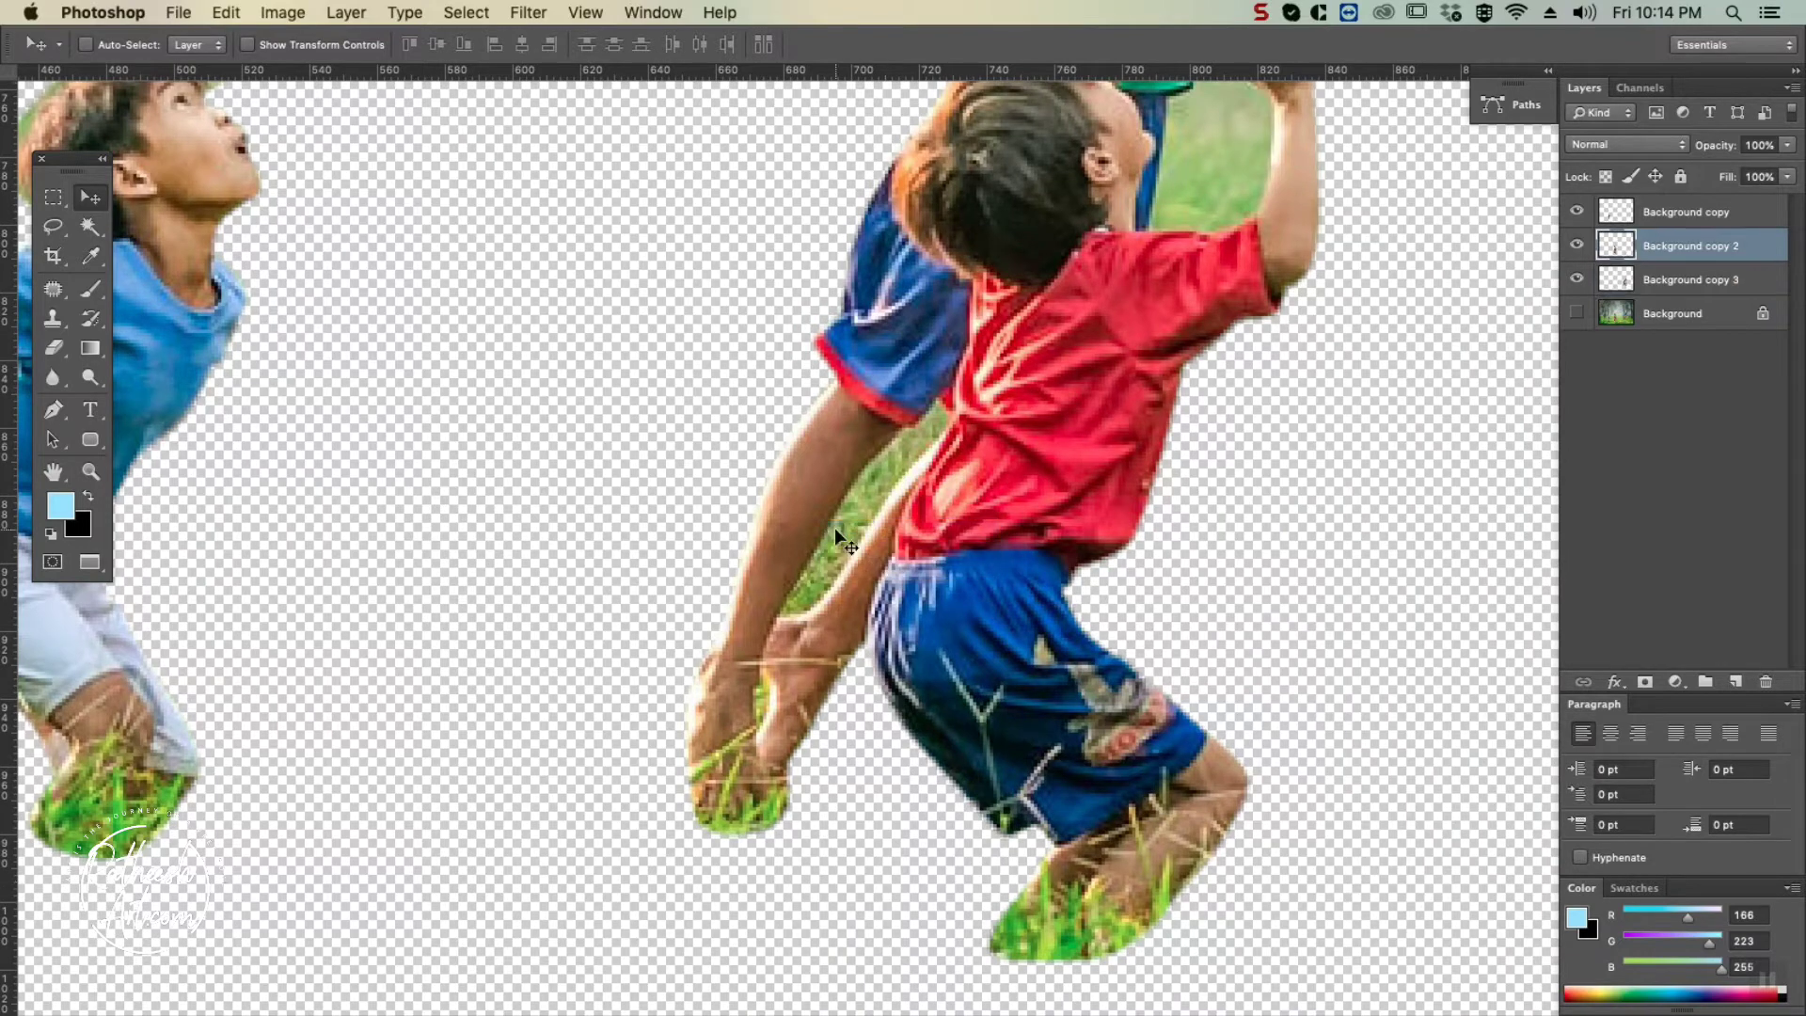
Trace a closed Pen tool path around the grass gap between the legs of the boy in the green shirt.
click(53, 410)
key(super+equal)
key(super+equal)
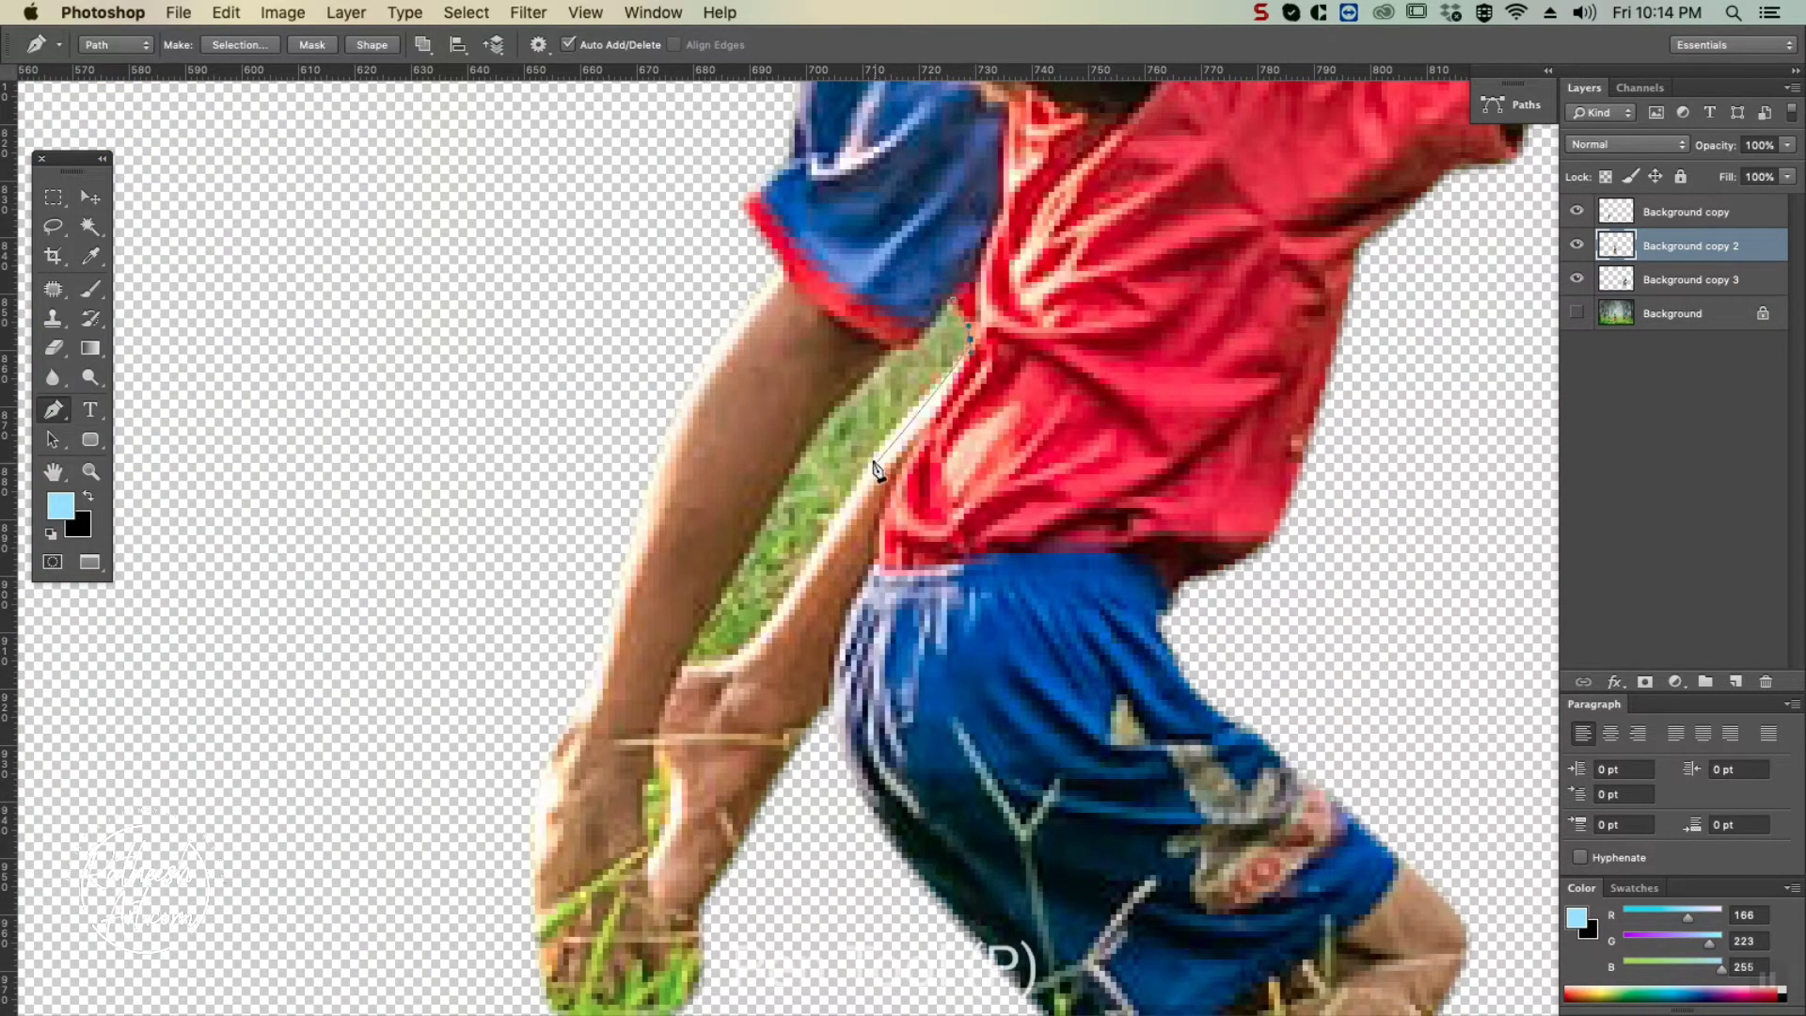
drag(875, 462, 822, 538)
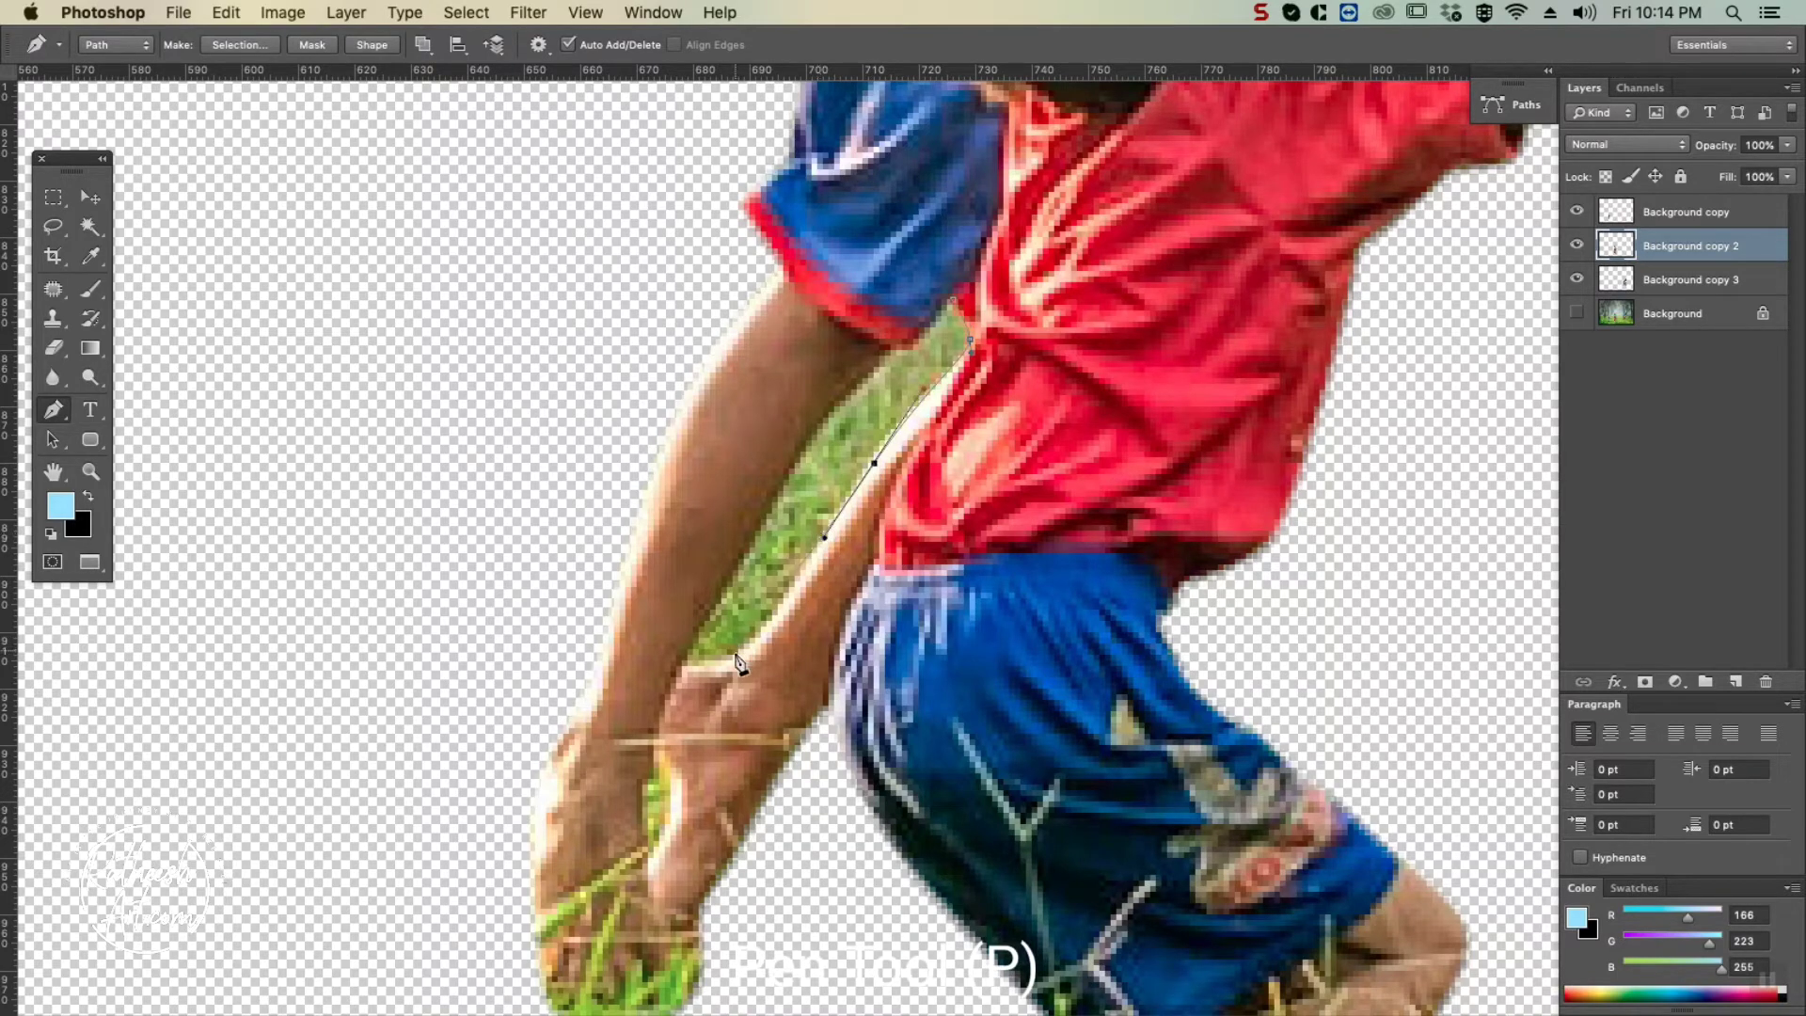
drag(736, 657, 715, 664)
key(super+z)
click(683, 668)
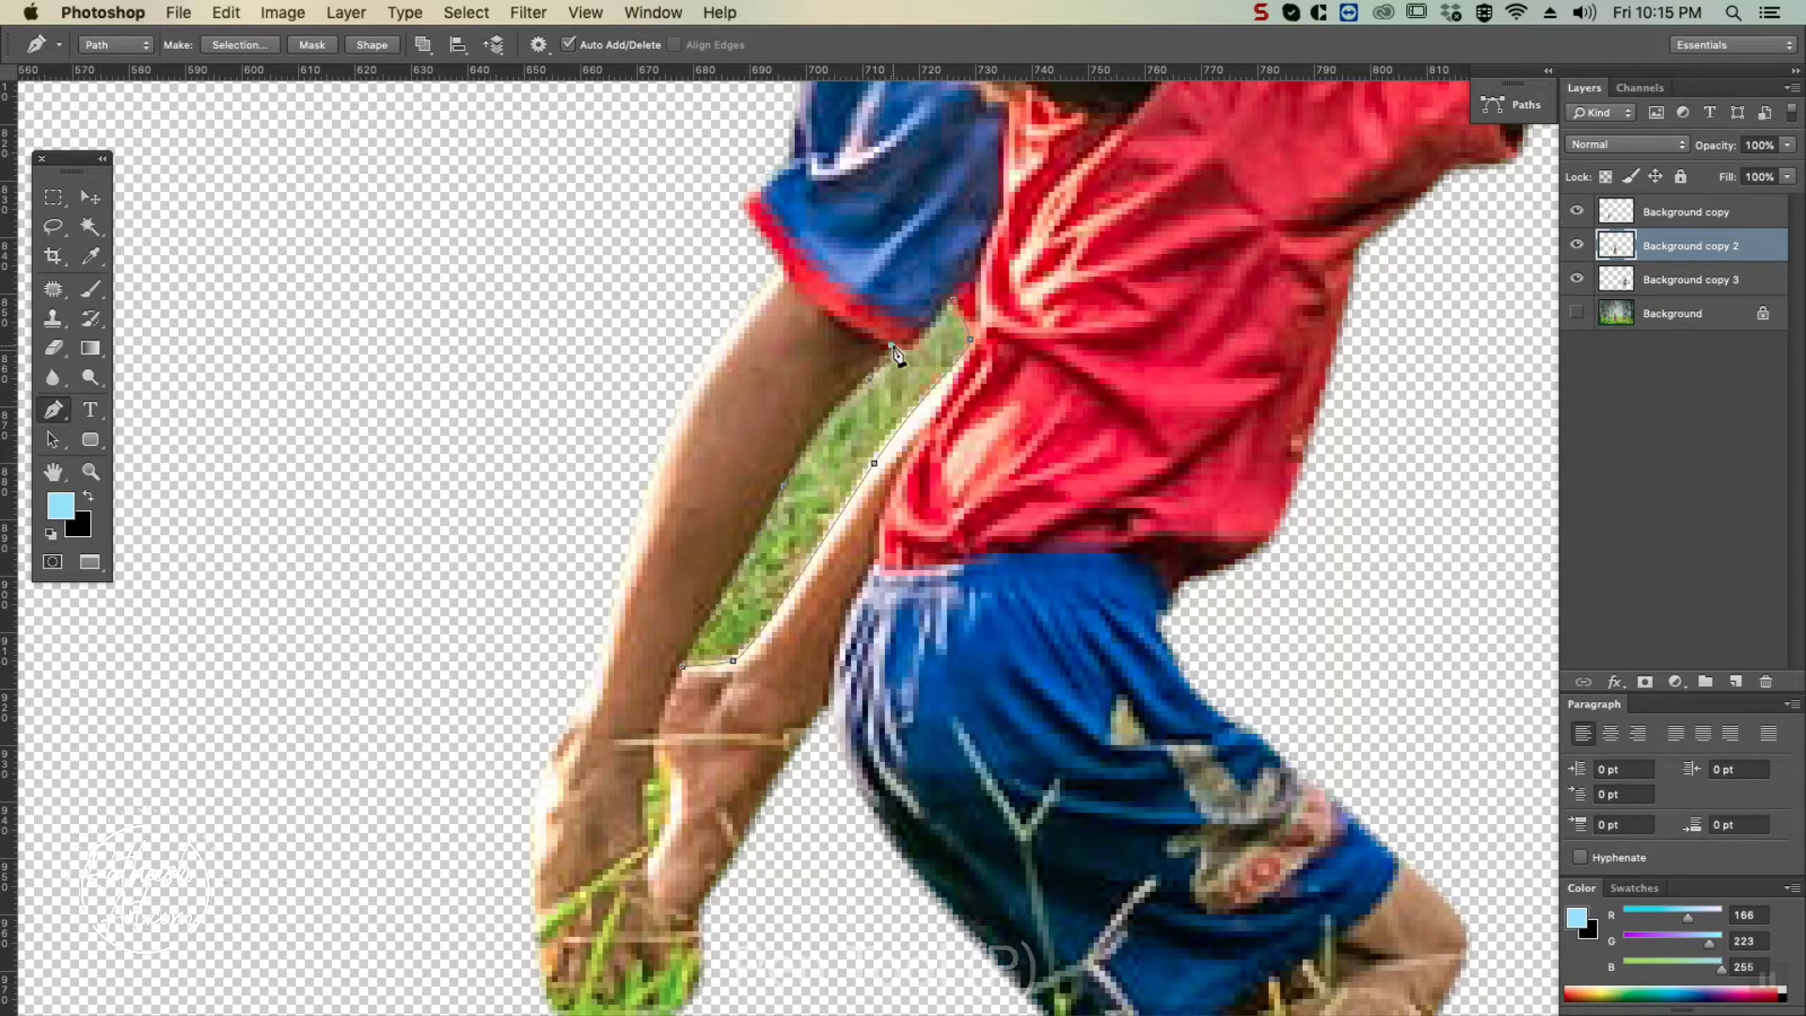
click(956, 306)
Convert the leg-gap path to a selection, feather it by 0.5 pixels and delete the enclosed grass from Background copy 2.
key(super+Return)
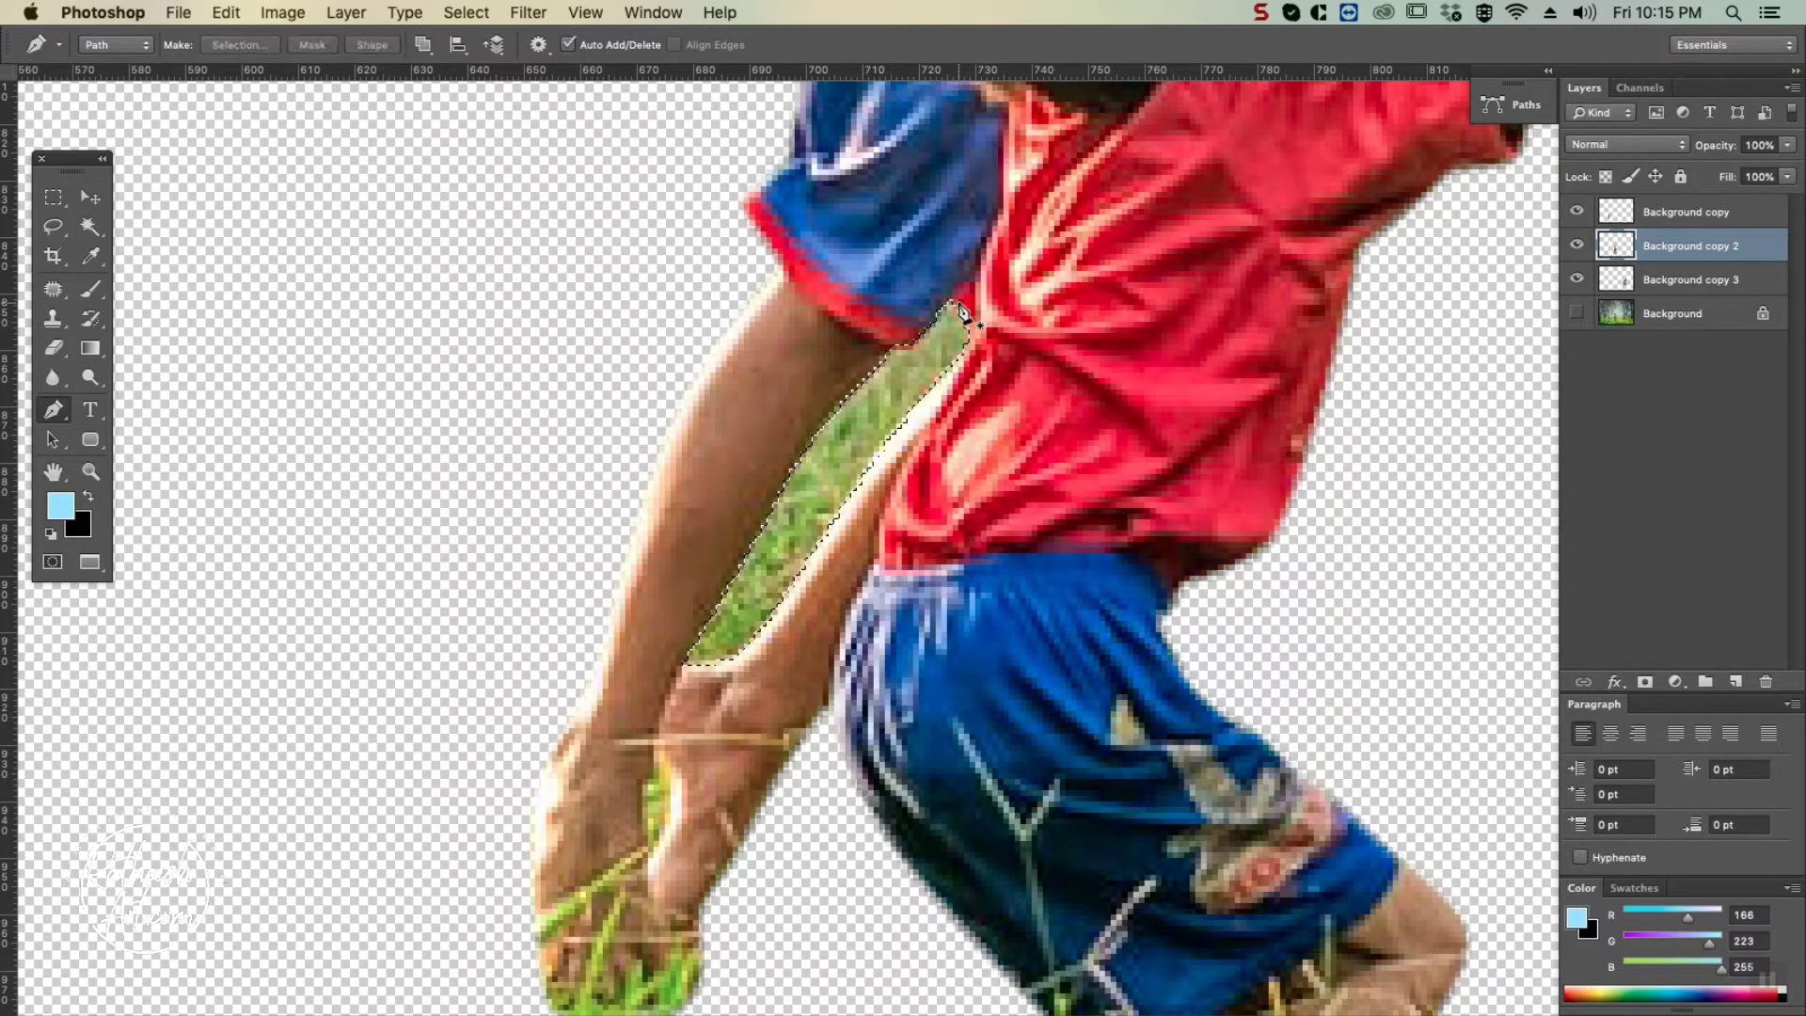
key(shift+F6)
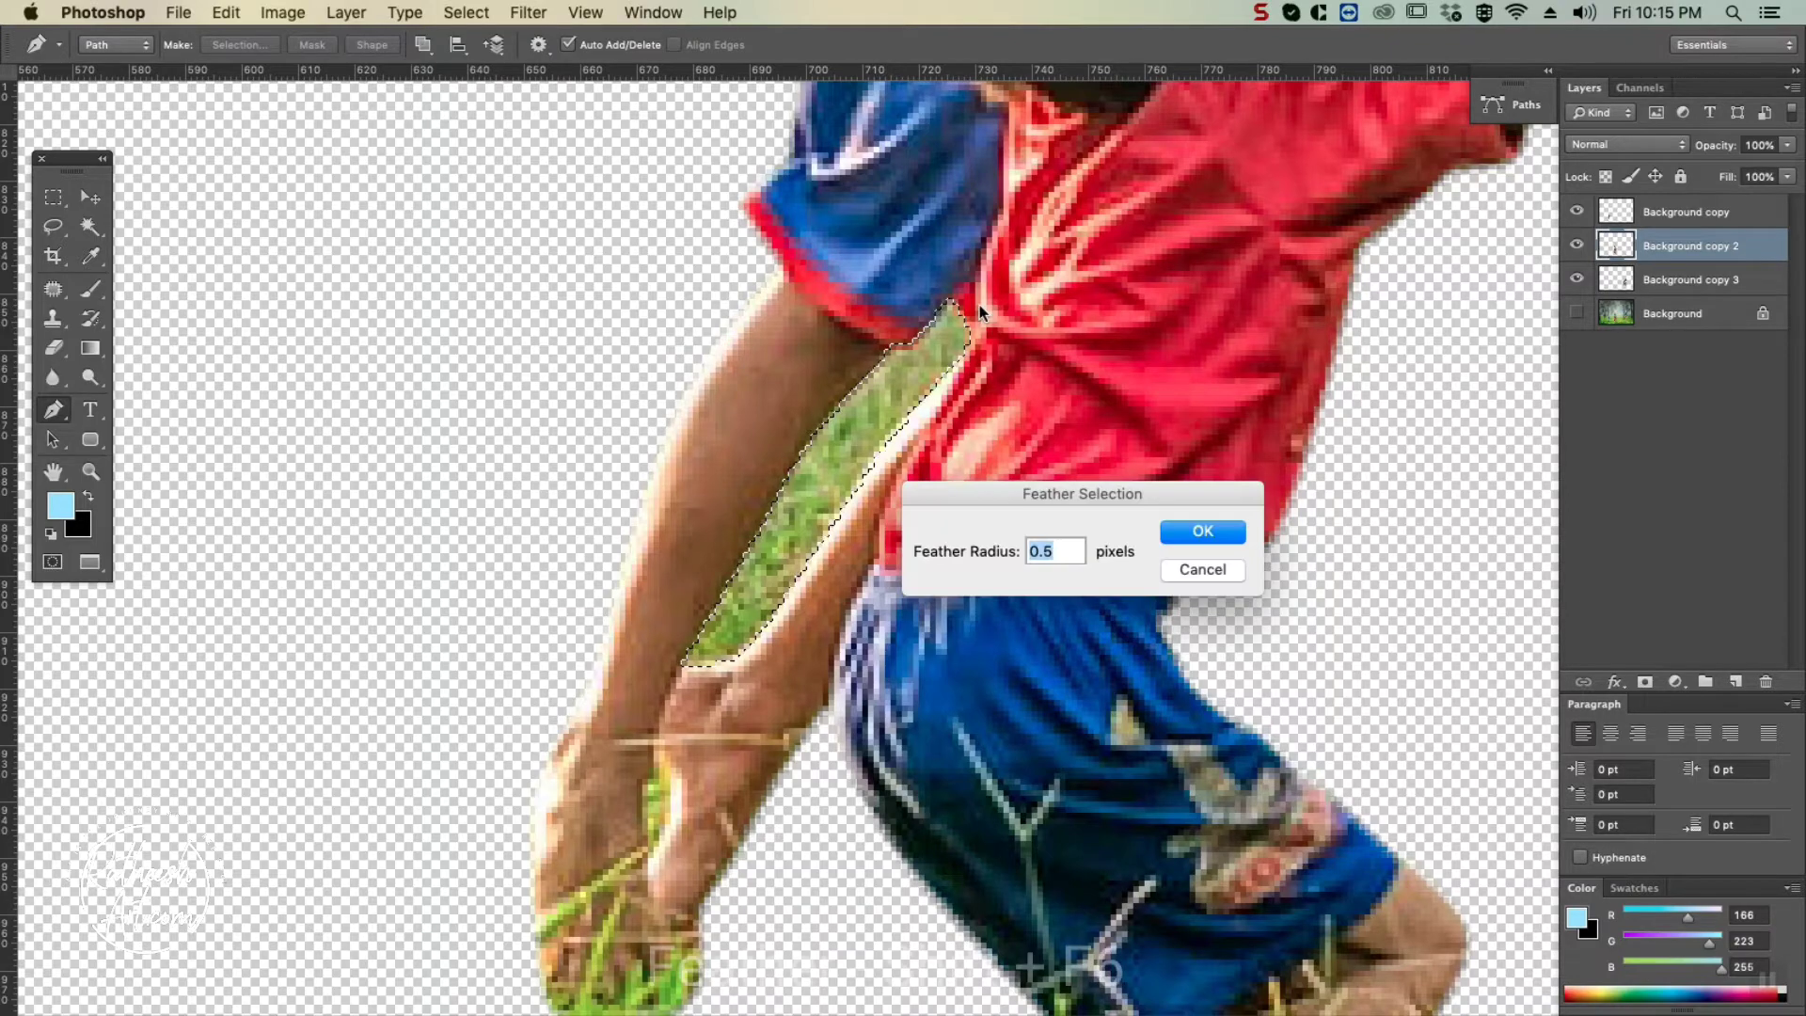
key(Return)
key(super+z)
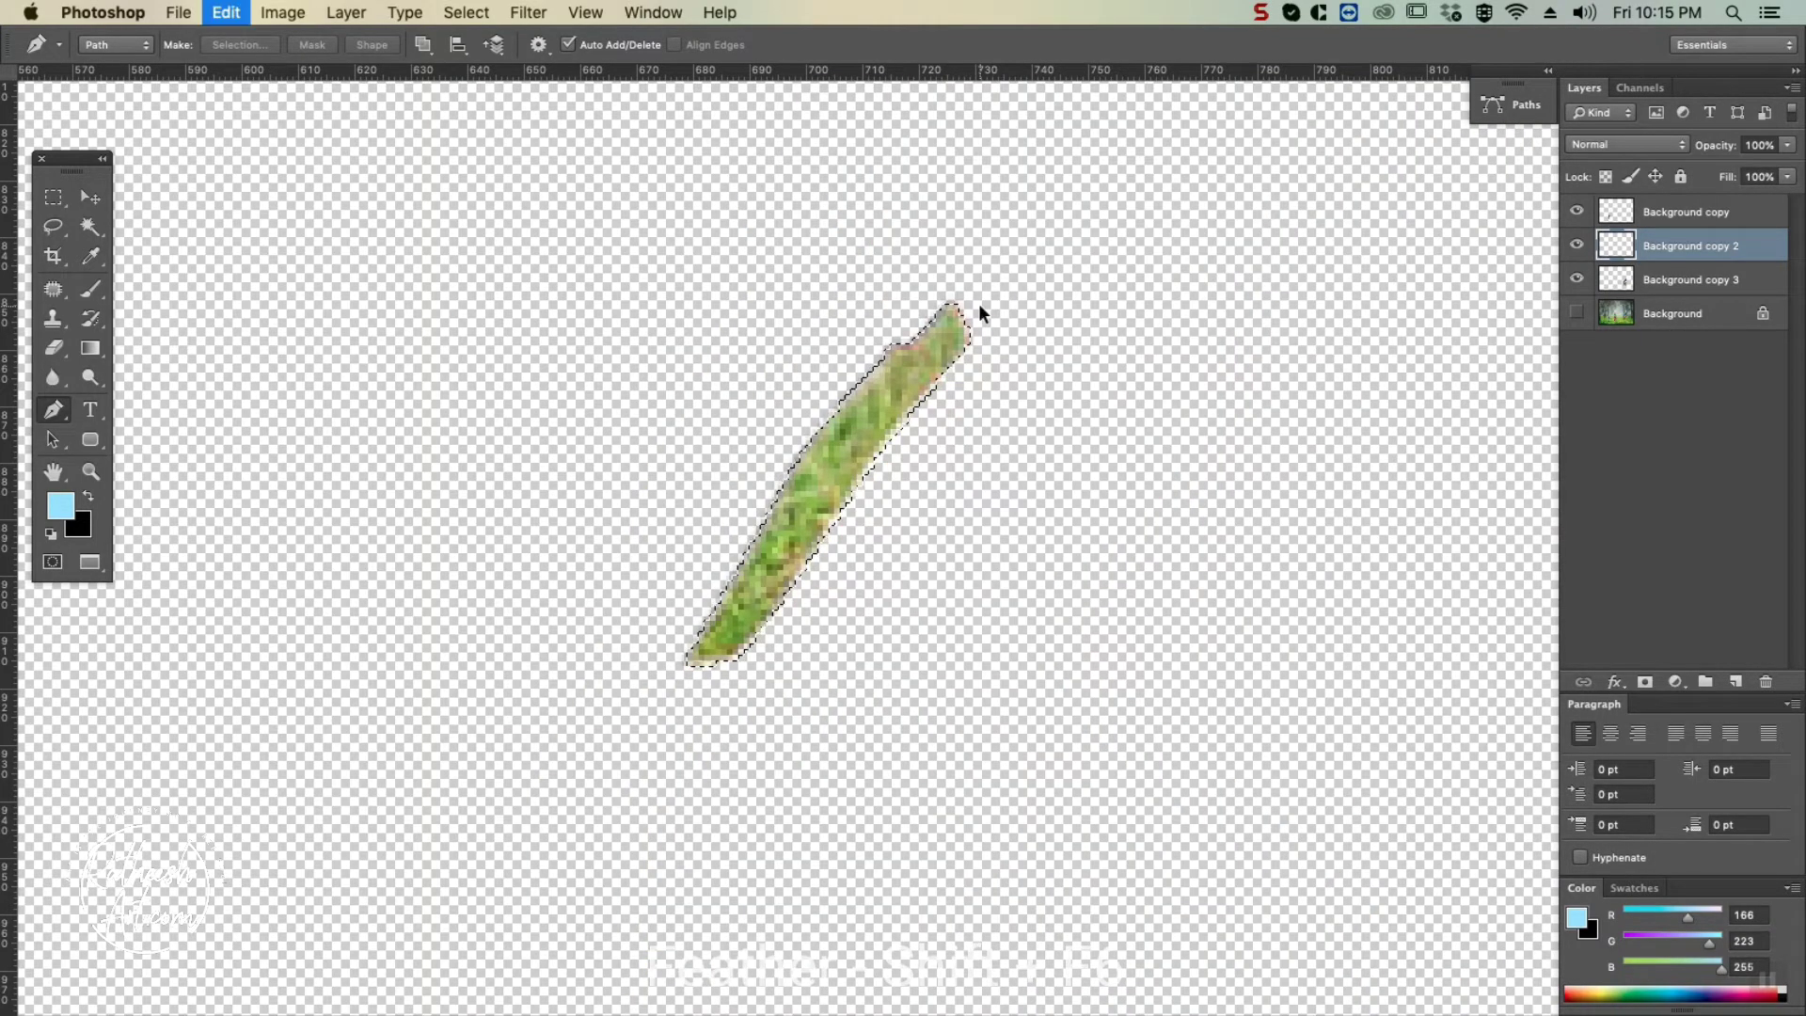
key(Delete)
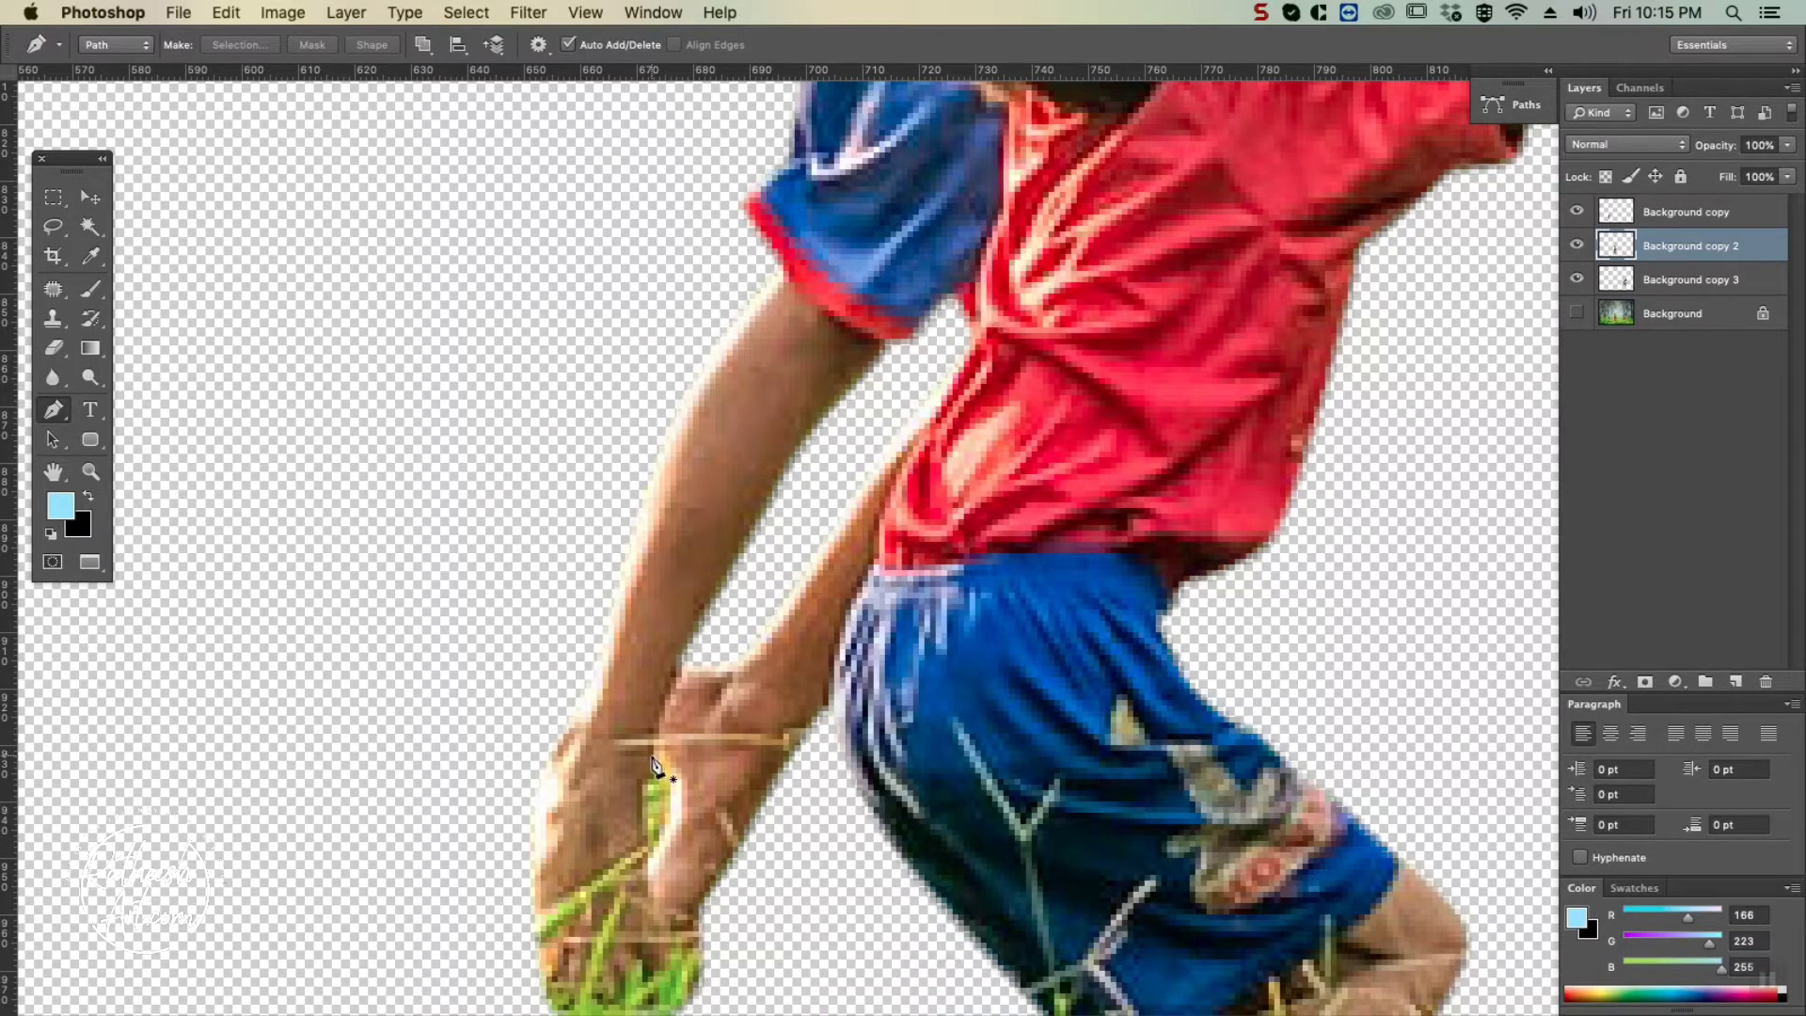
Trace the small grass gap between the same boy's feet, delete it through a feathered selection and deselect.
click(654, 760)
click(664, 800)
click(649, 850)
click(644, 809)
click(655, 760)
key(super+Return)
key(shift+F6)
key(Return)
key(Delete)
key(super+d)
Trace a closed pen path around the background gap between the green shirt and the raised arm of the boy in red.
key(super+minus)
key(super+minus)
key(super+minus)
key(super+minus)
key(super+plus)
key(super+plus)
key(super+plus)
click(819, 628)
key(super+plus)
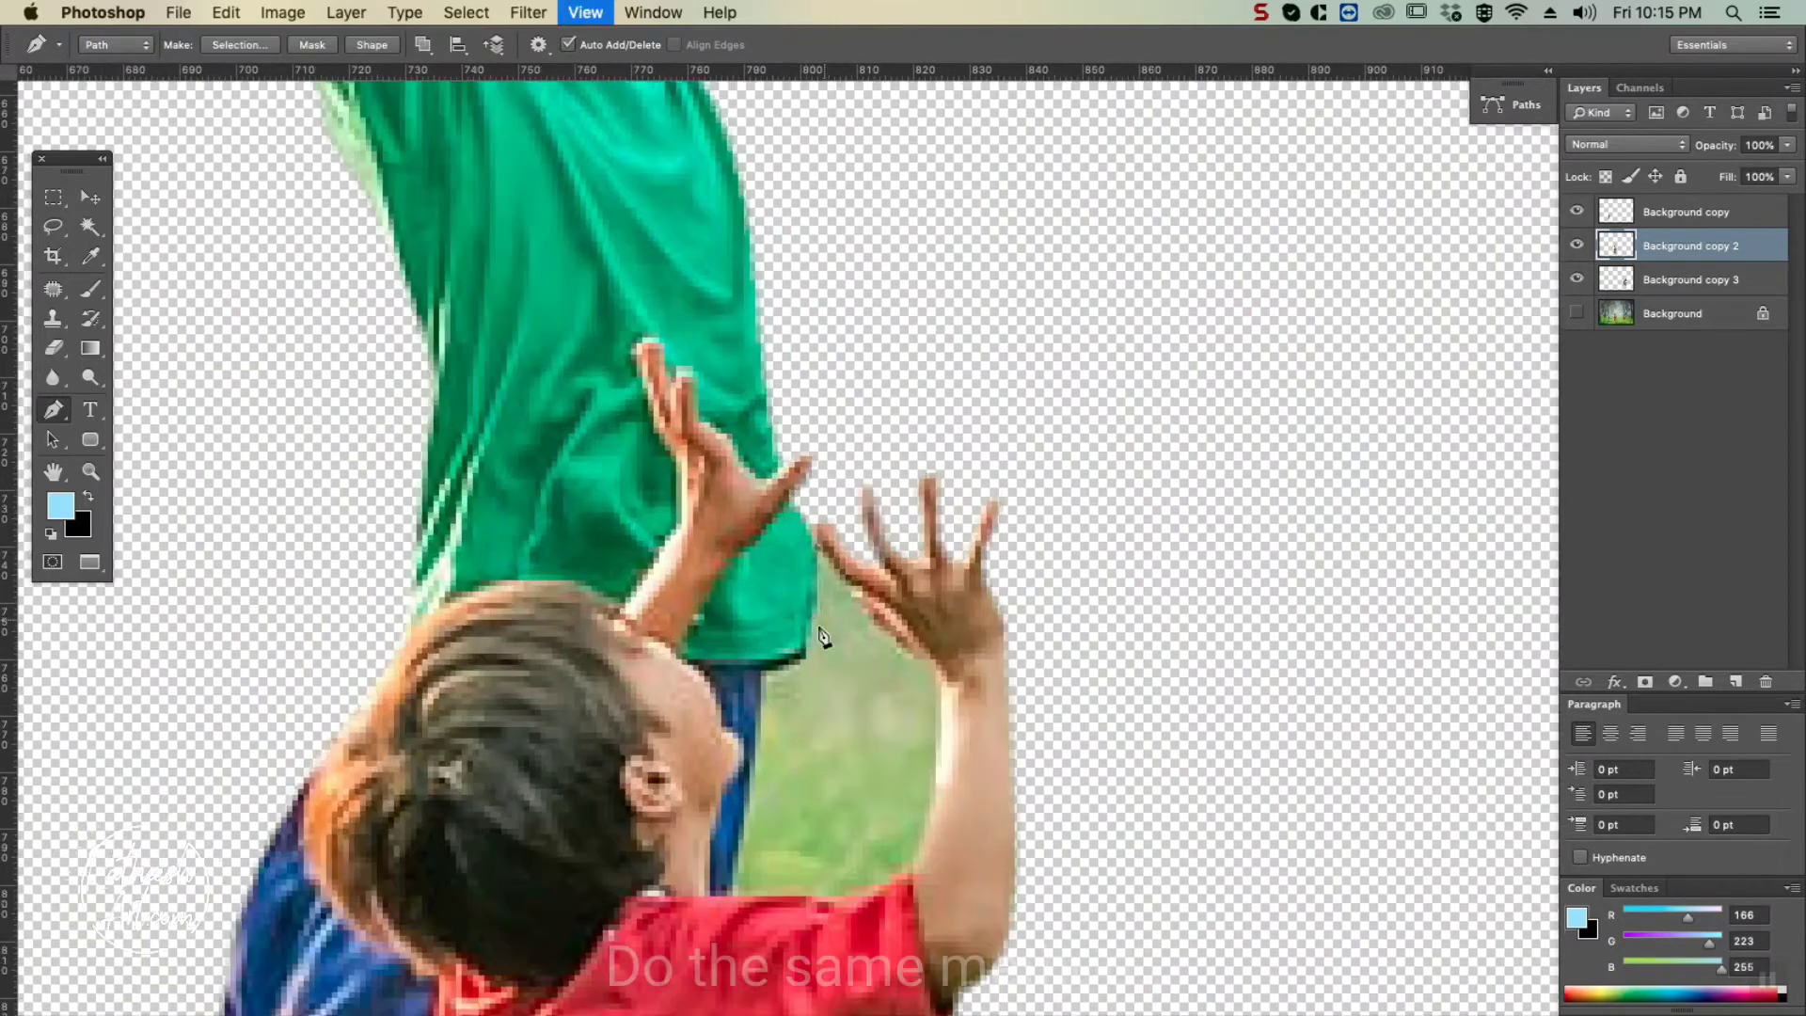
click(756, 748)
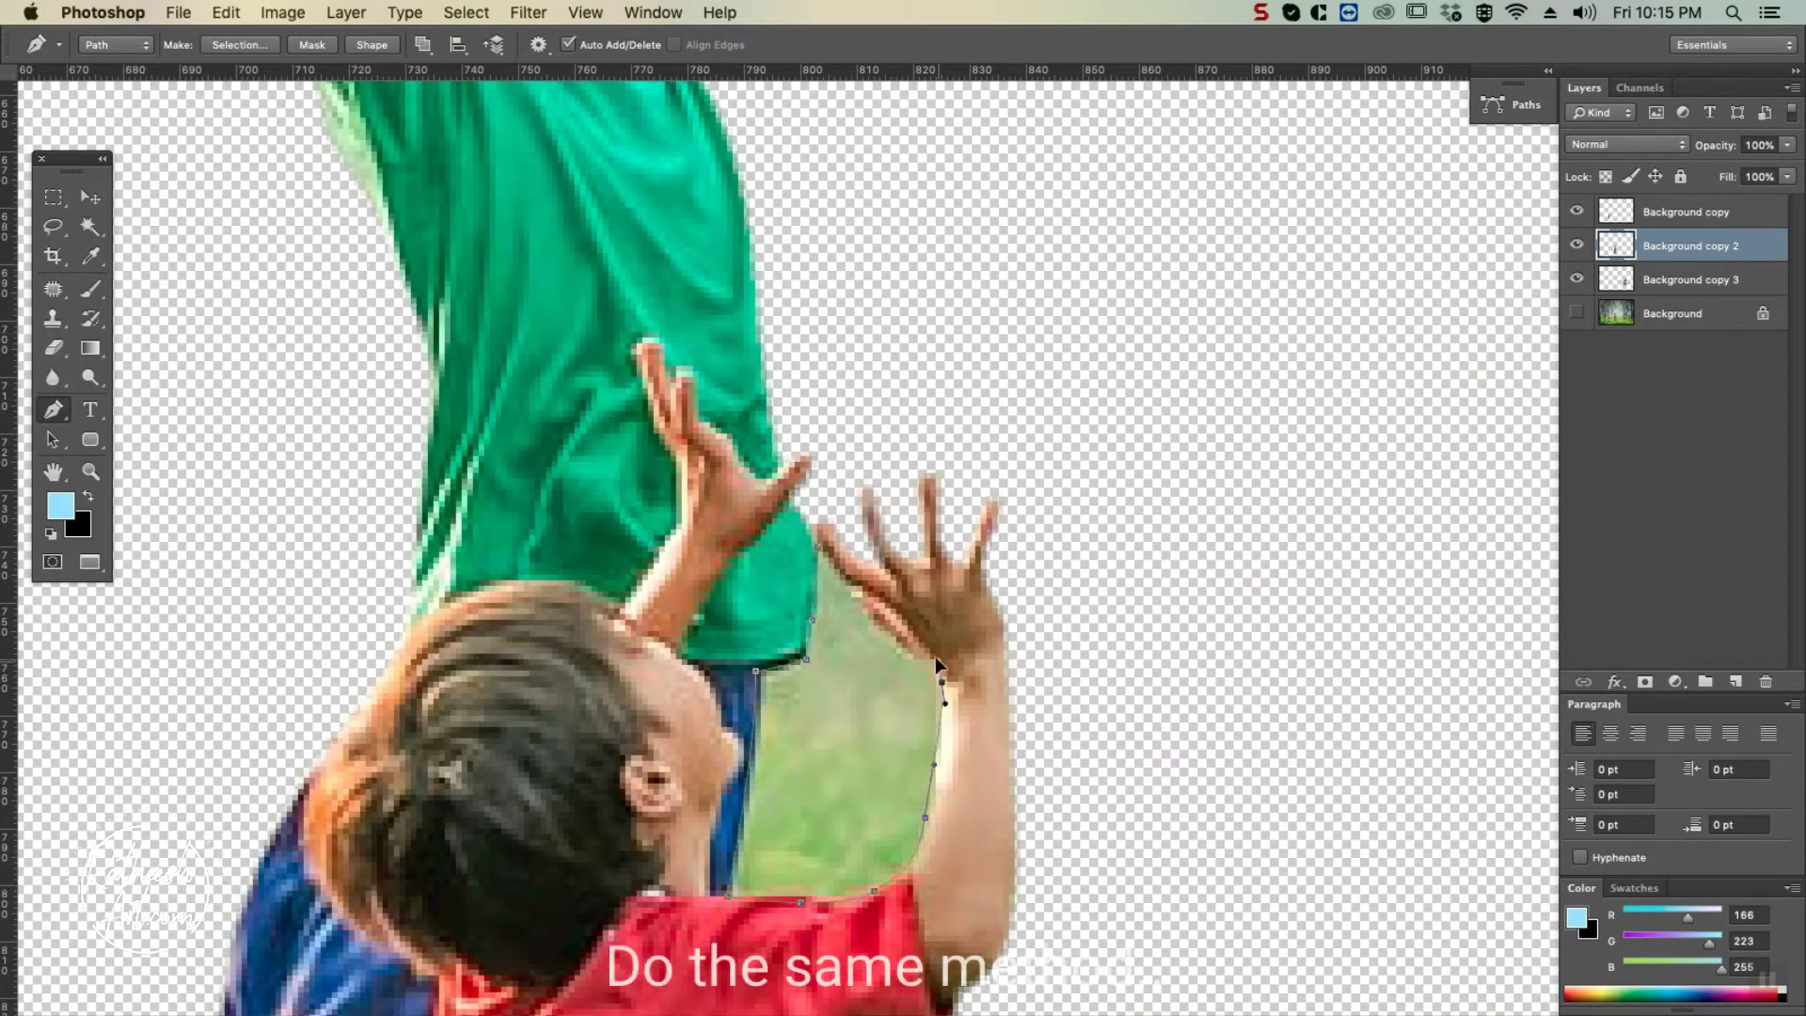
click(903, 655)
click(819, 548)
Convert the arm-gap path to a feathered selection, delete the enclosed background and deselect.
key(super+Return)
key(shift+F6)
key(Return)
key(Delete)
key(super+d)
key(super+minus)
key(super+minus)
key(super+minus)
key(super+minus)
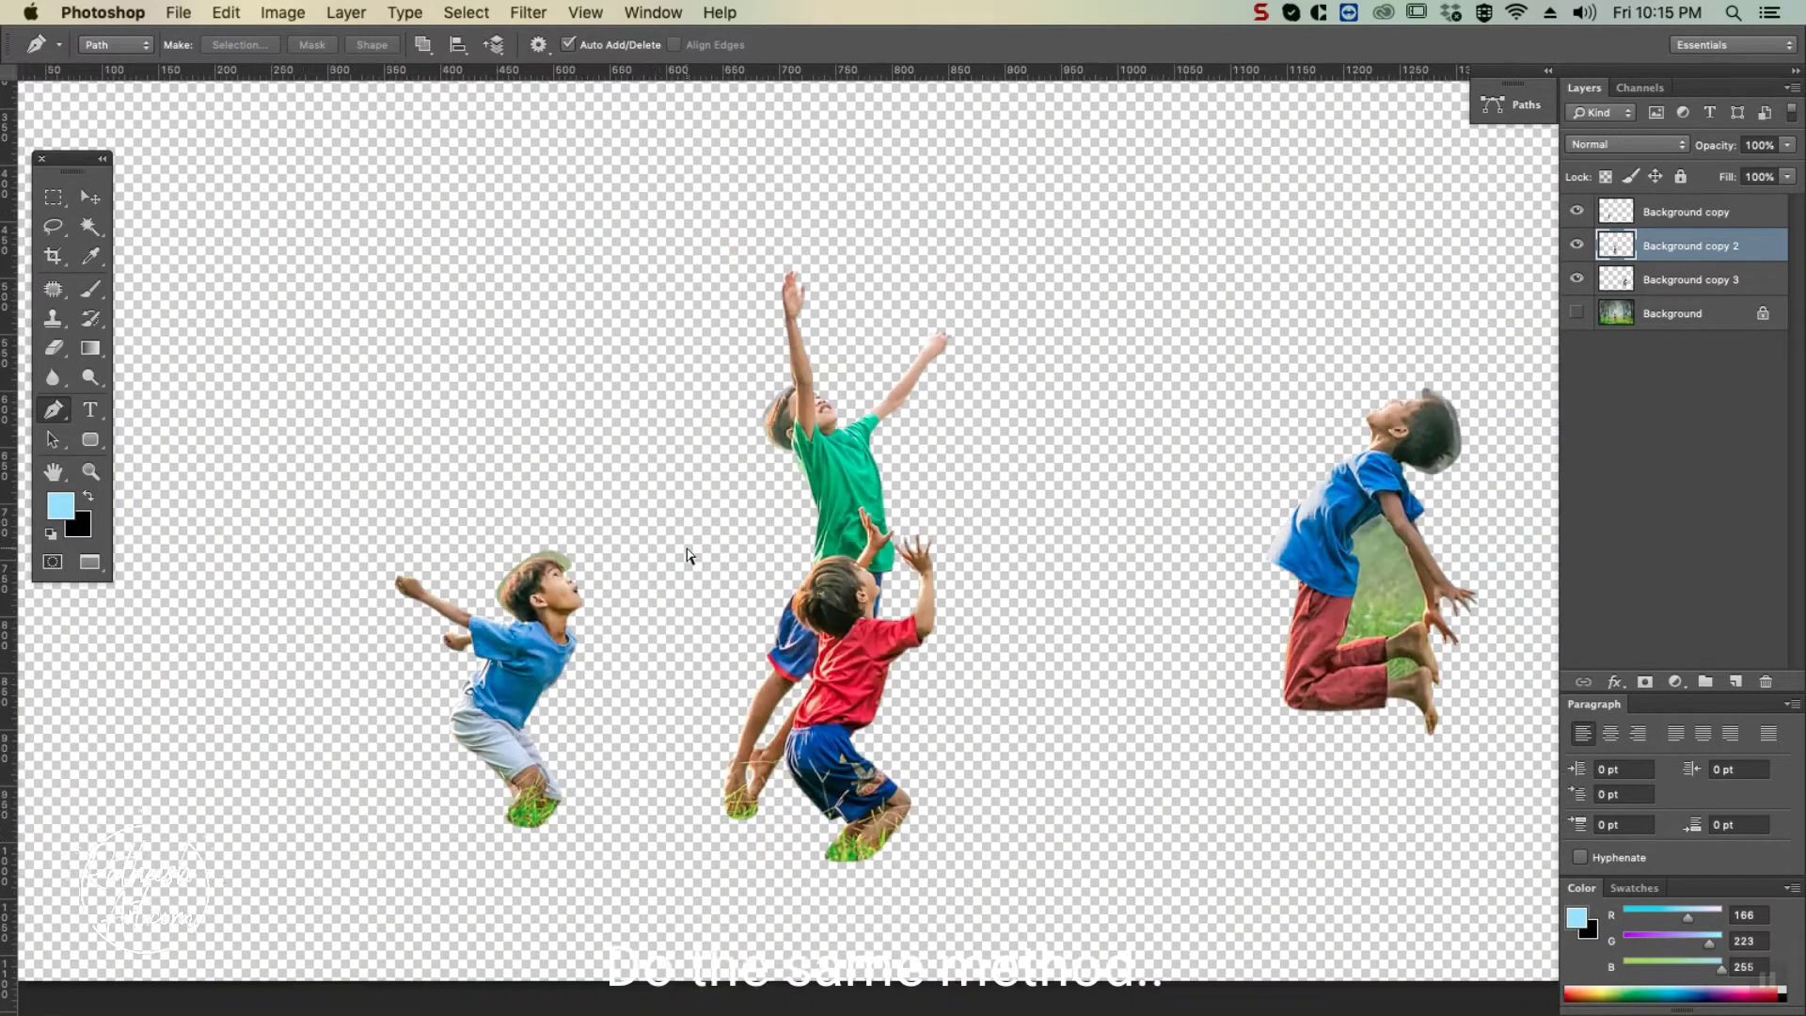
Start a pen path around the jumping boy's inner gap, running from under the shirt down the arm and hand to the heel.
key(super+plus)
key(super+plus)
key(super+plus)
key(super+plus)
click(941, 552)
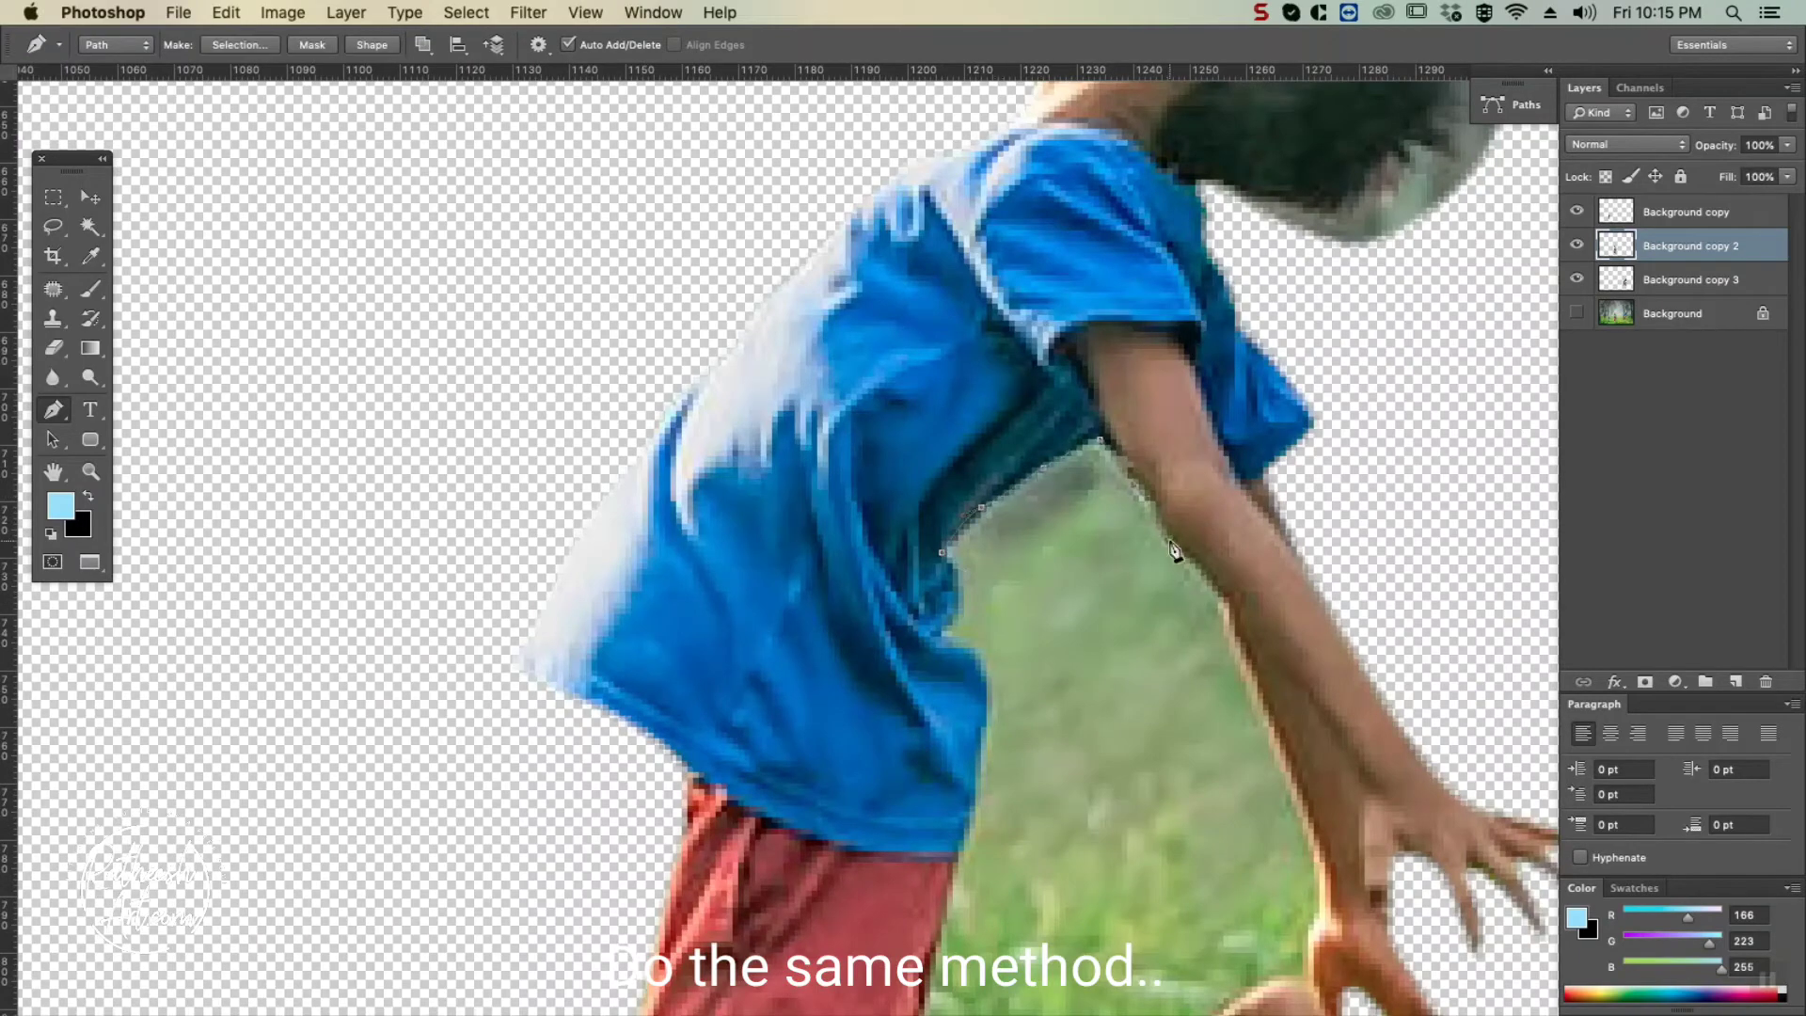
drag(1230, 614, 1241, 693)
scroll(1234, 640, down, 3)
drag(1244, 762, 1138, 870)
click(1238, 829)
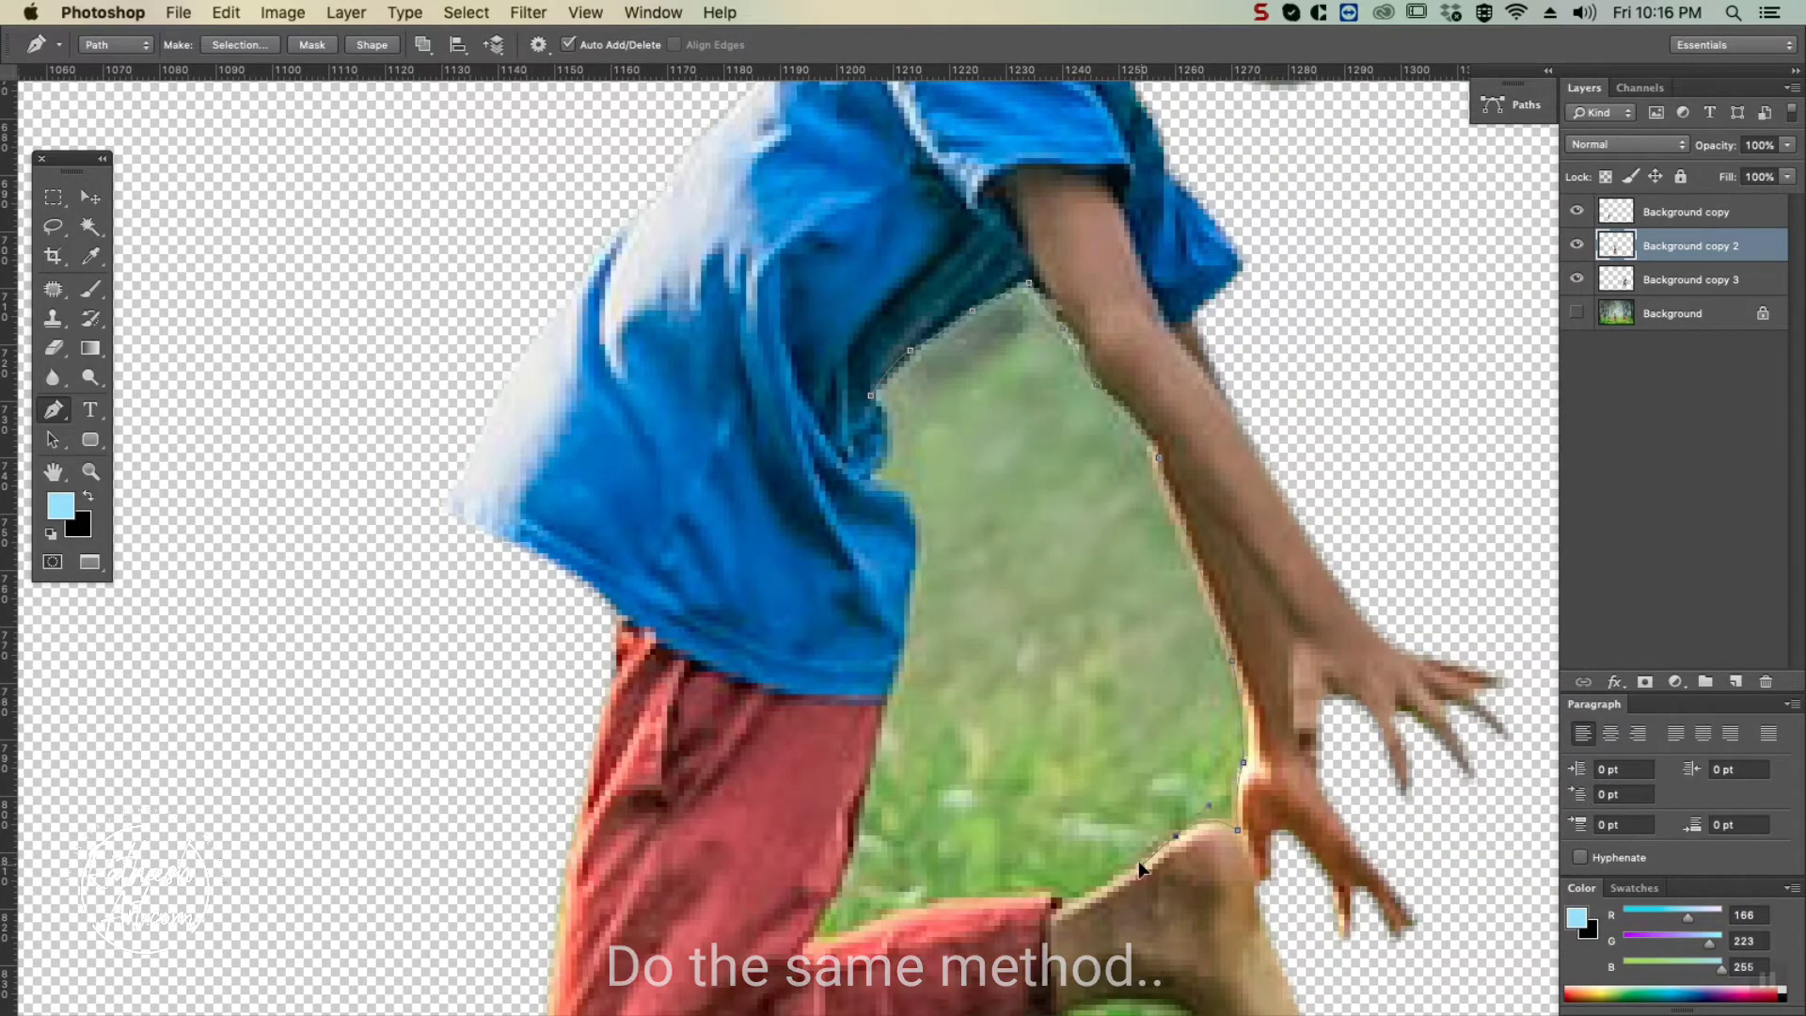
Continue the path along the foot, red trousers and shirt front, closing it at its starting point under the shirt.
click(1057, 903)
drag(939, 903, 905, 907)
click(808, 943)
click(871, 768)
click(882, 699)
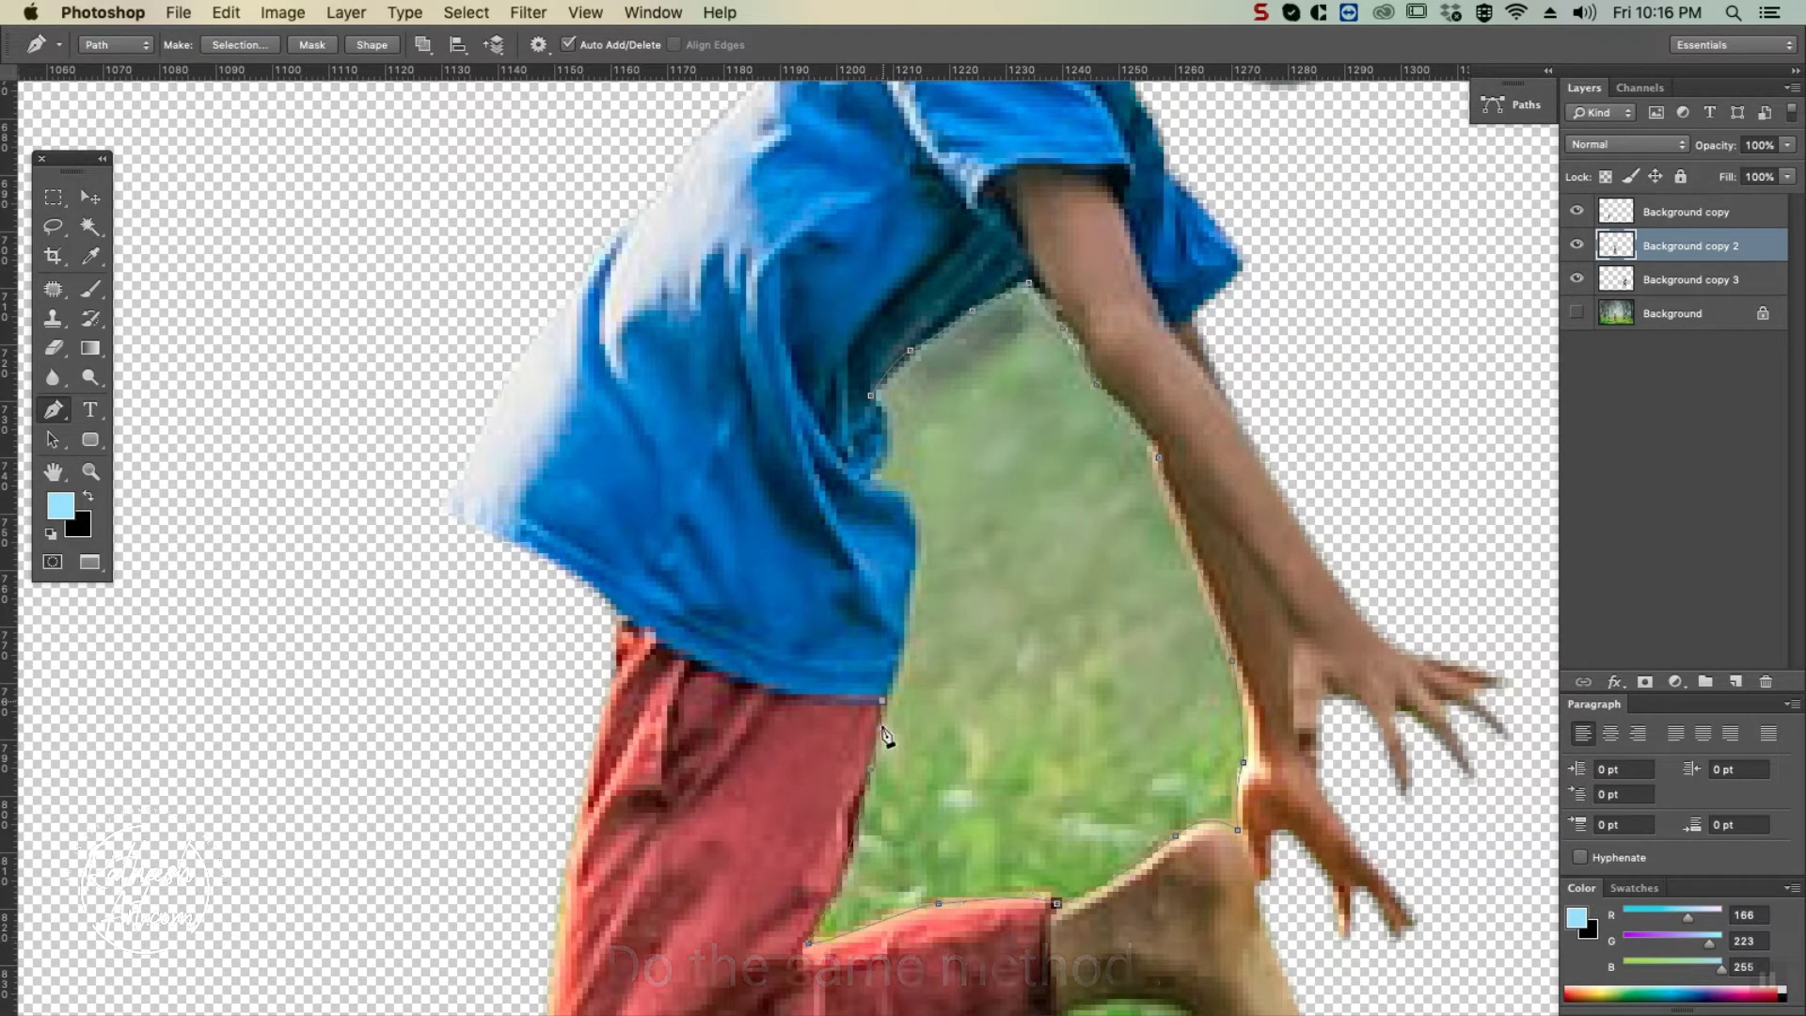
click(905, 642)
click(916, 525)
drag(873, 476, 890, 454)
click(871, 395)
Convert the path to a selection feathered by 0.5 pixels, delete the grass from Background copy 3 and deselect.
key(super+Return)
key(shift+F6)
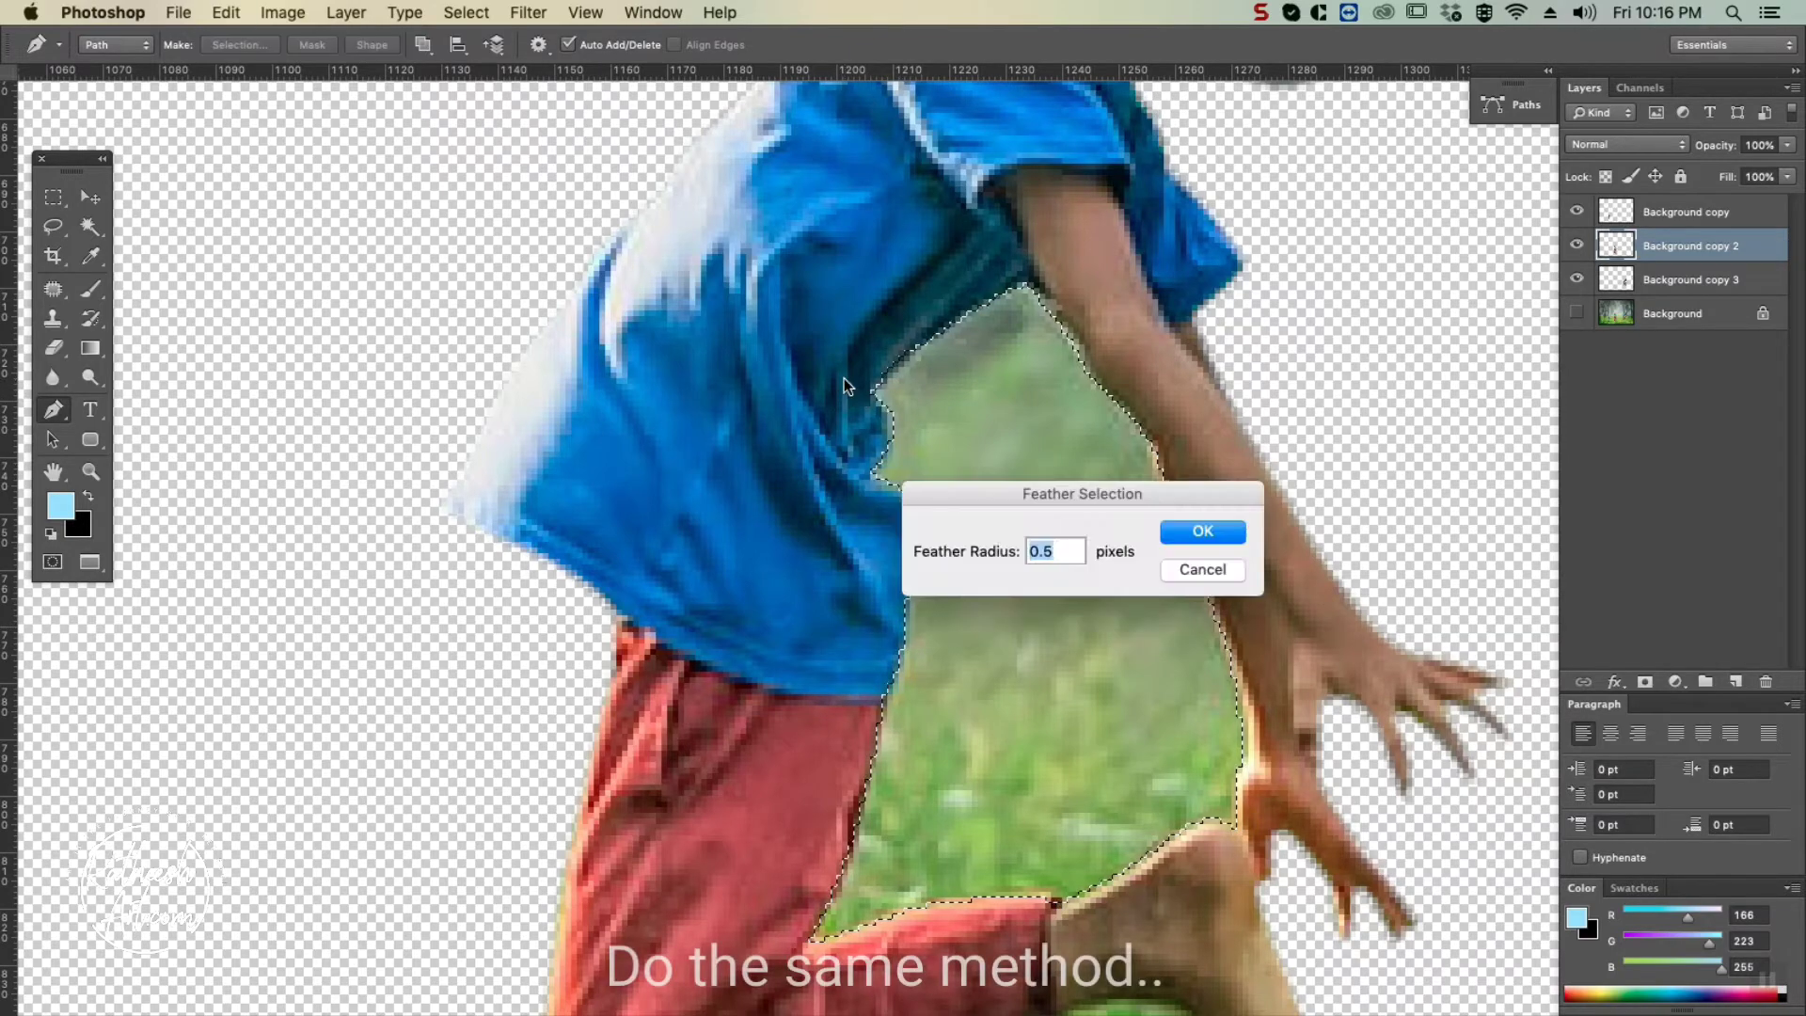
key(Return)
click(1656, 212)
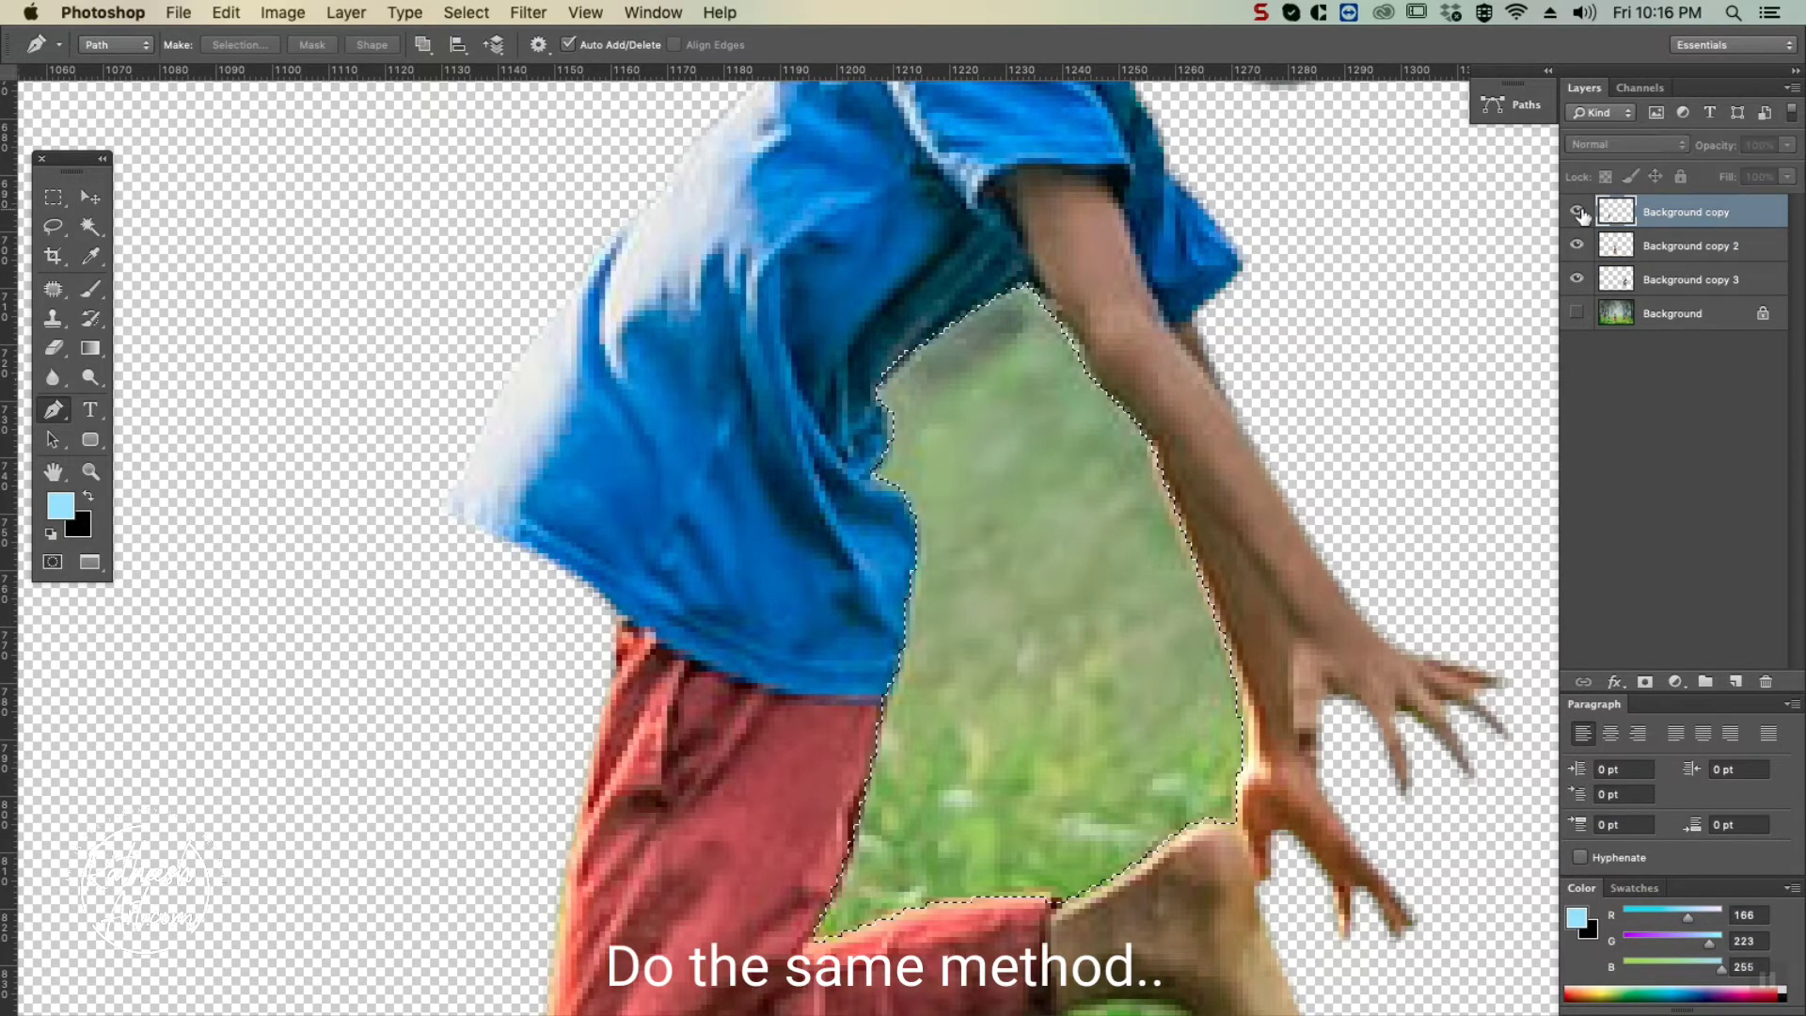
click(1640, 282)
key(BackSpace)
key(super+d)
Trace a closed pen path around the grass patch between the jumping boy's lower legs.
key(super+minus)
key(super+minus)
key(super+plus)
key(super+plus)
drag(1026, 891, 1026, 545)
click(927, 577)
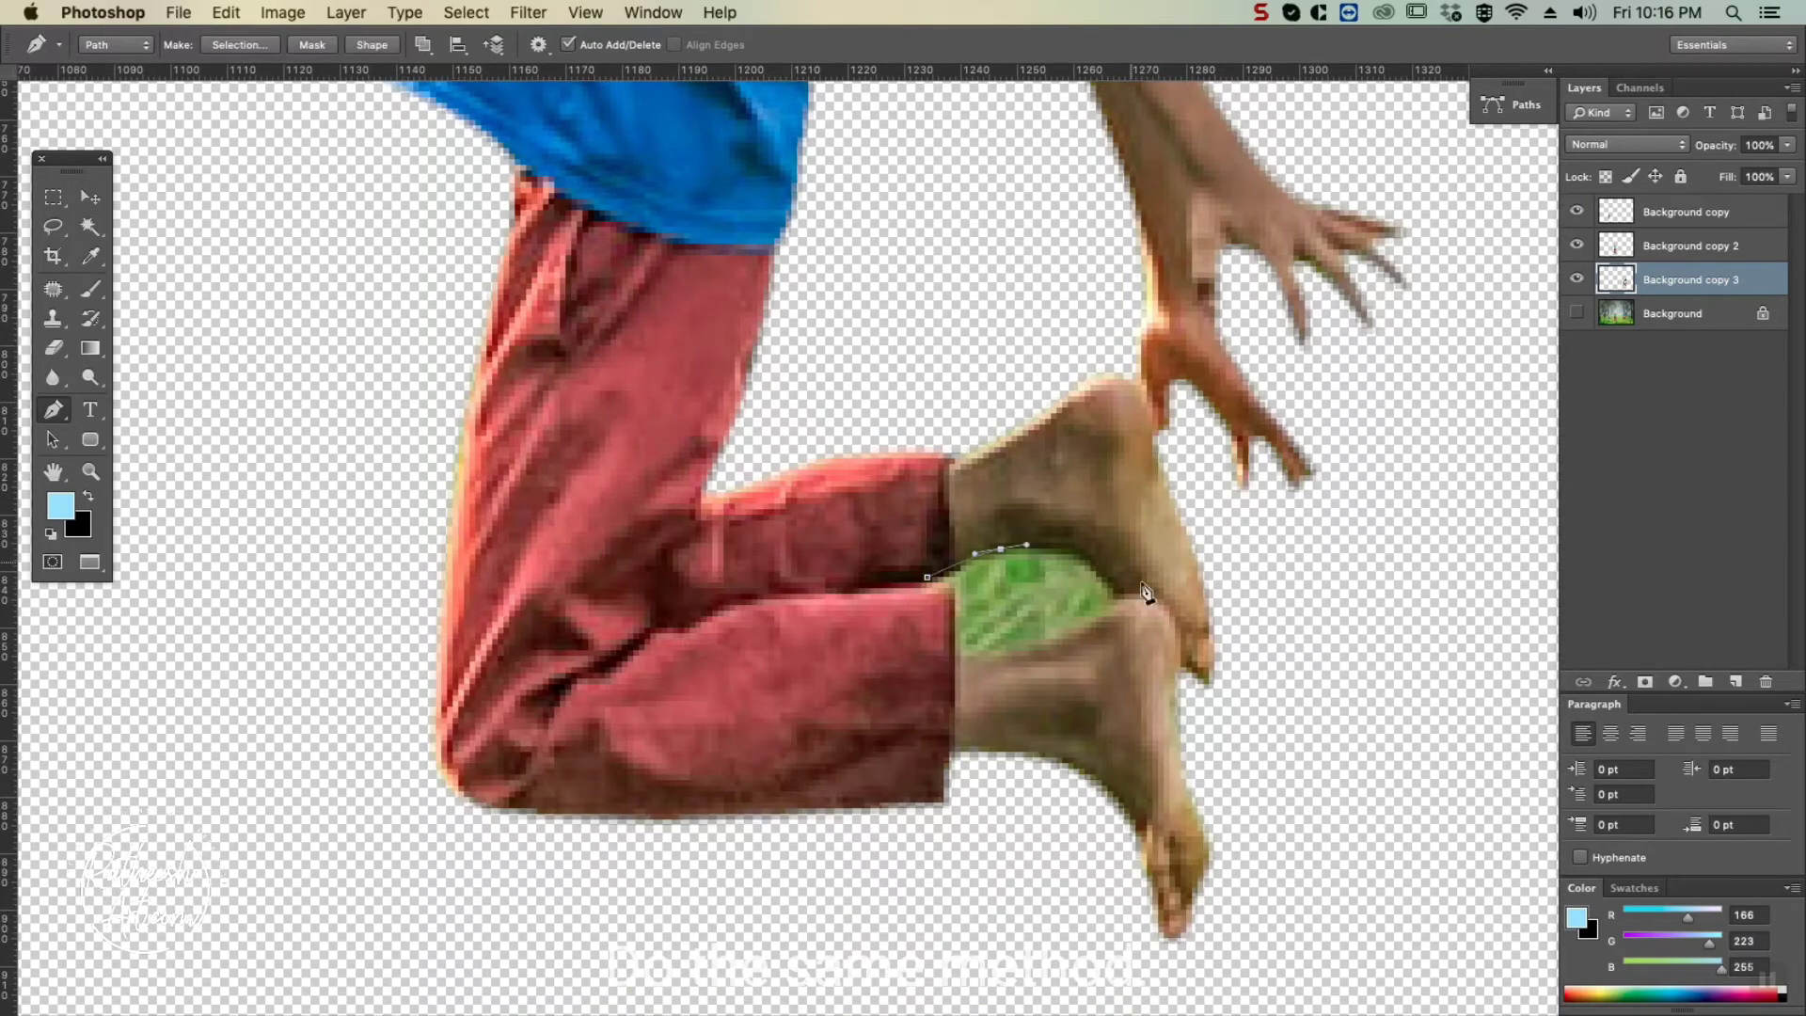
click(927, 578)
Convert the lower-leg path to a selection feathered by 0.5 pixels, delete the grass patch and deselect.
key(super+Return)
key(shift+F6)
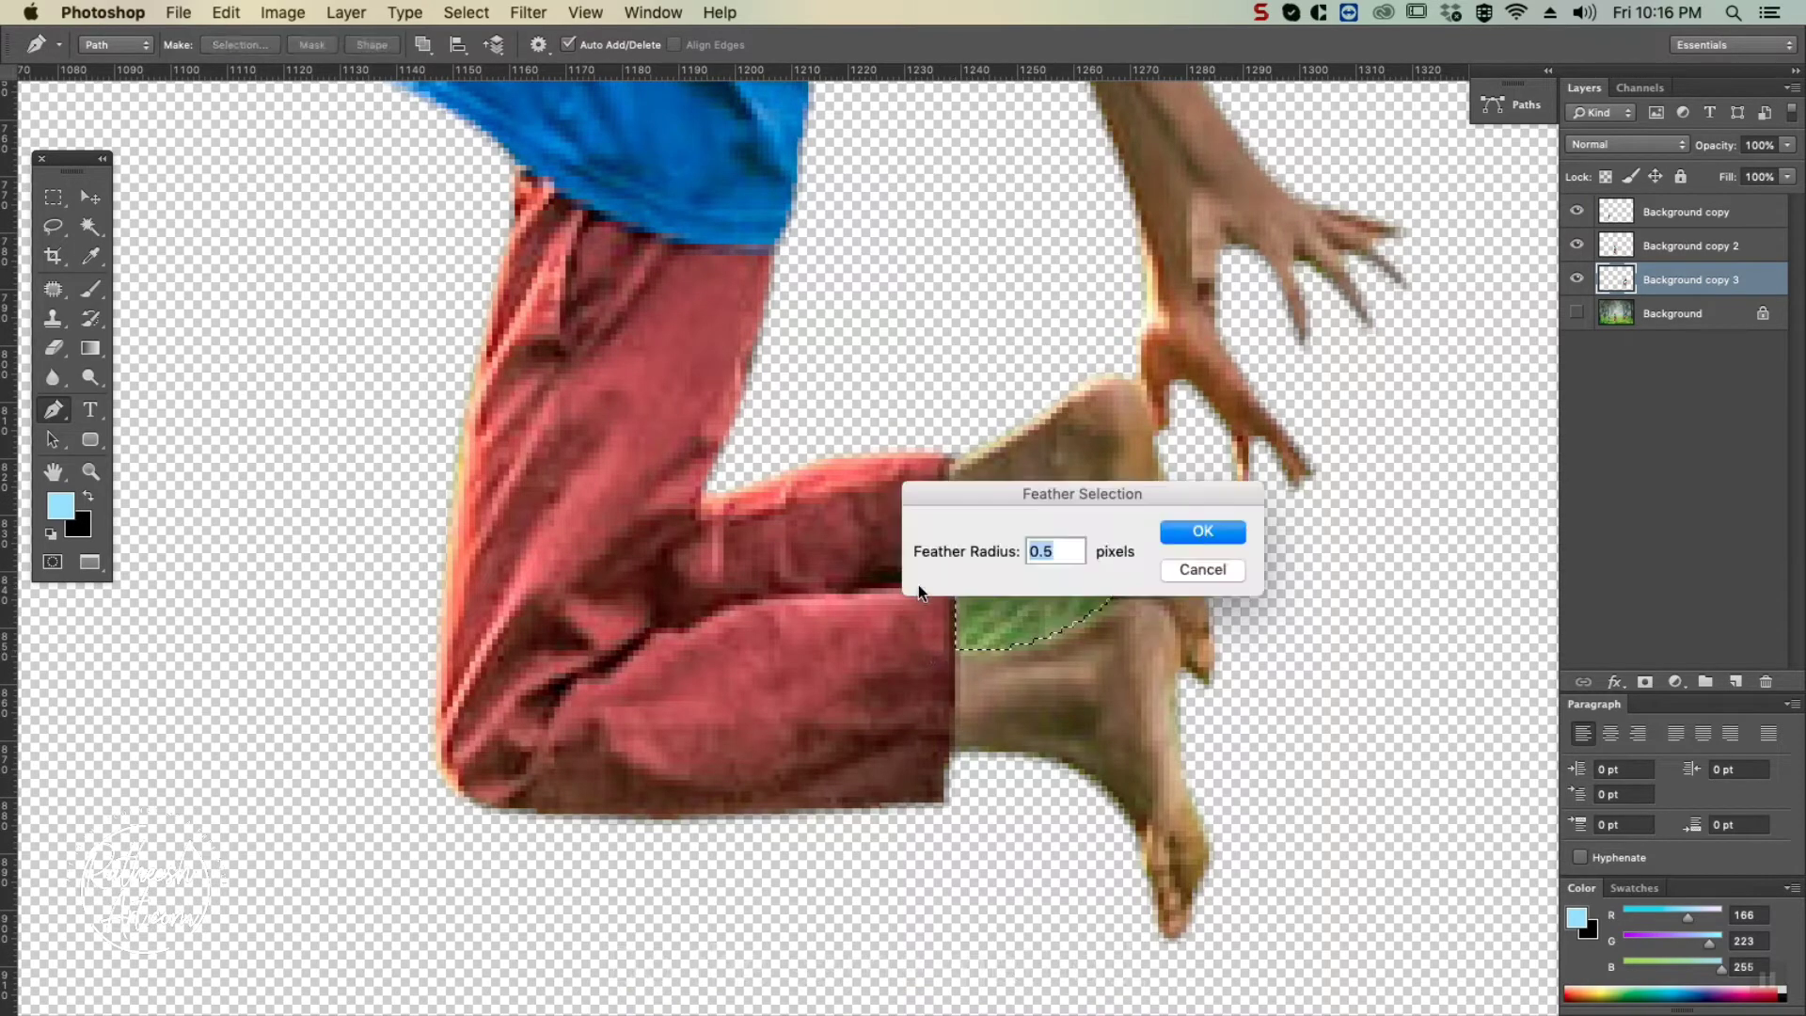
key(Return)
key(BackSpace)
key(super+d)
key(super+minus)
key(super+minus)
key(super+minus)
key(super+minus)
key(super+minus)
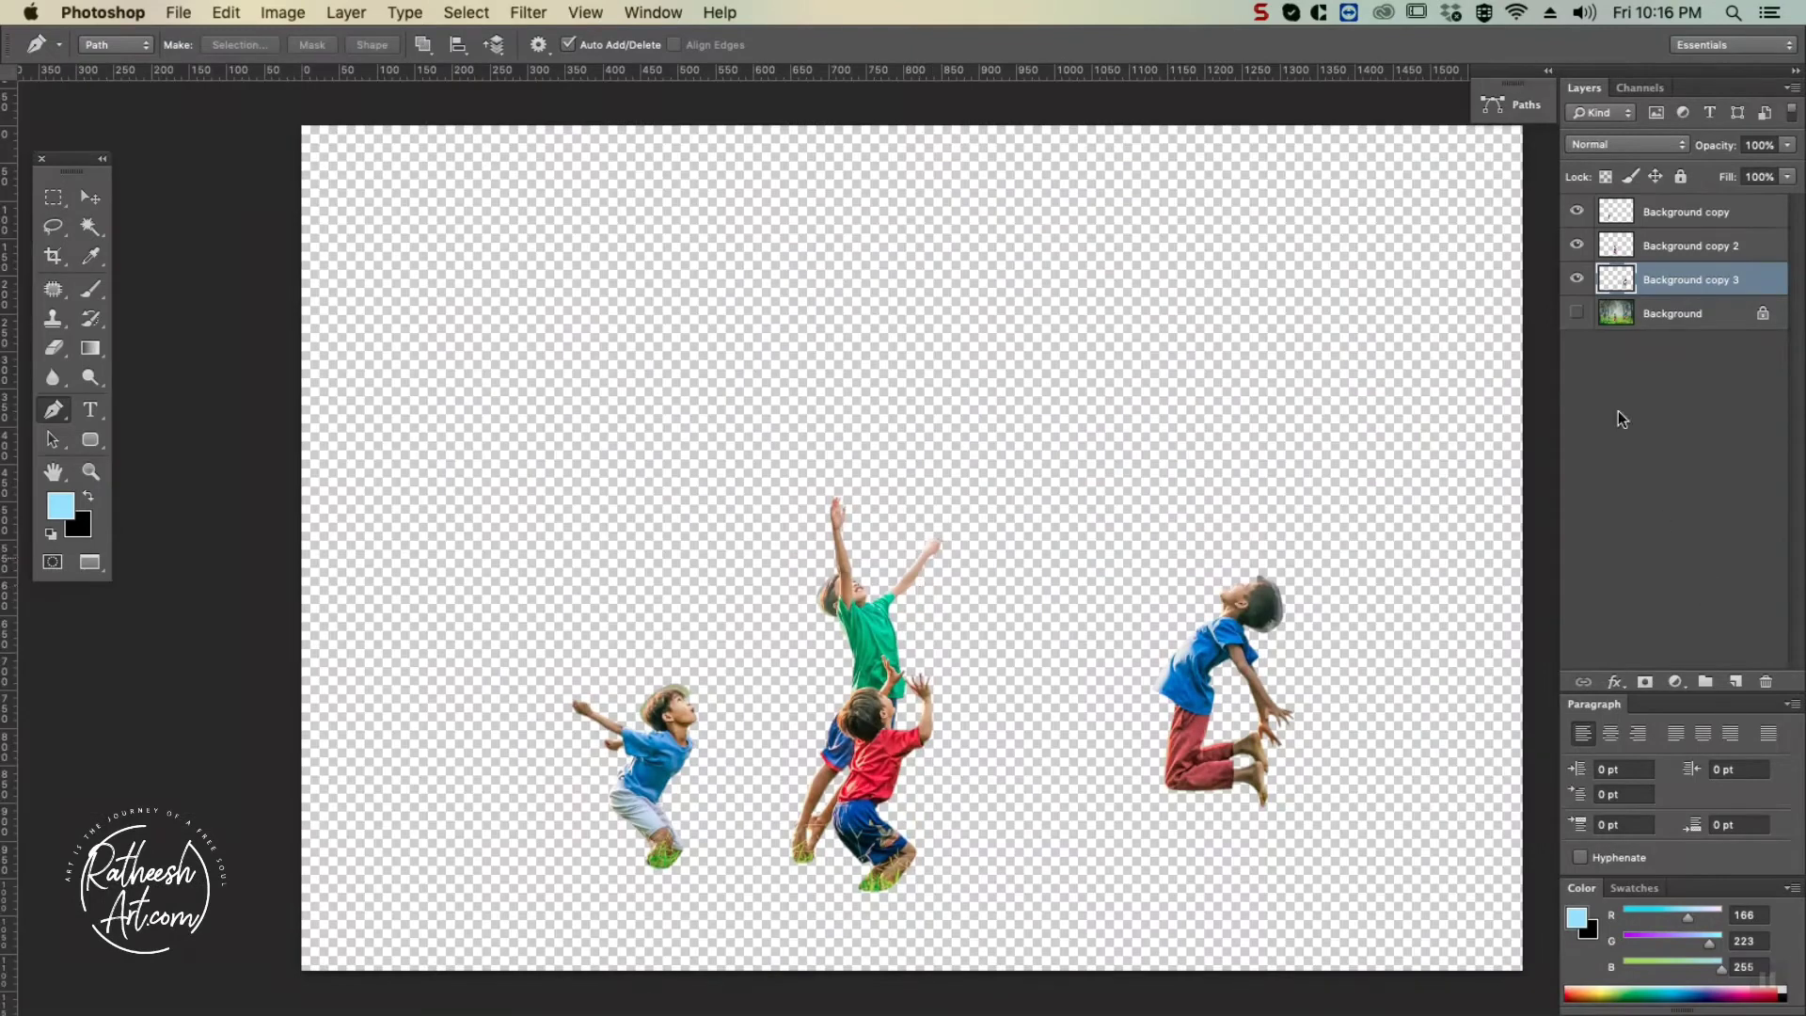
Check the cleaned cutouts by toggling the visibility of Background copy 3, Background copy 2 and Background copy in turn.
click(1575, 277)
click(1575, 278)
click(1577, 244)
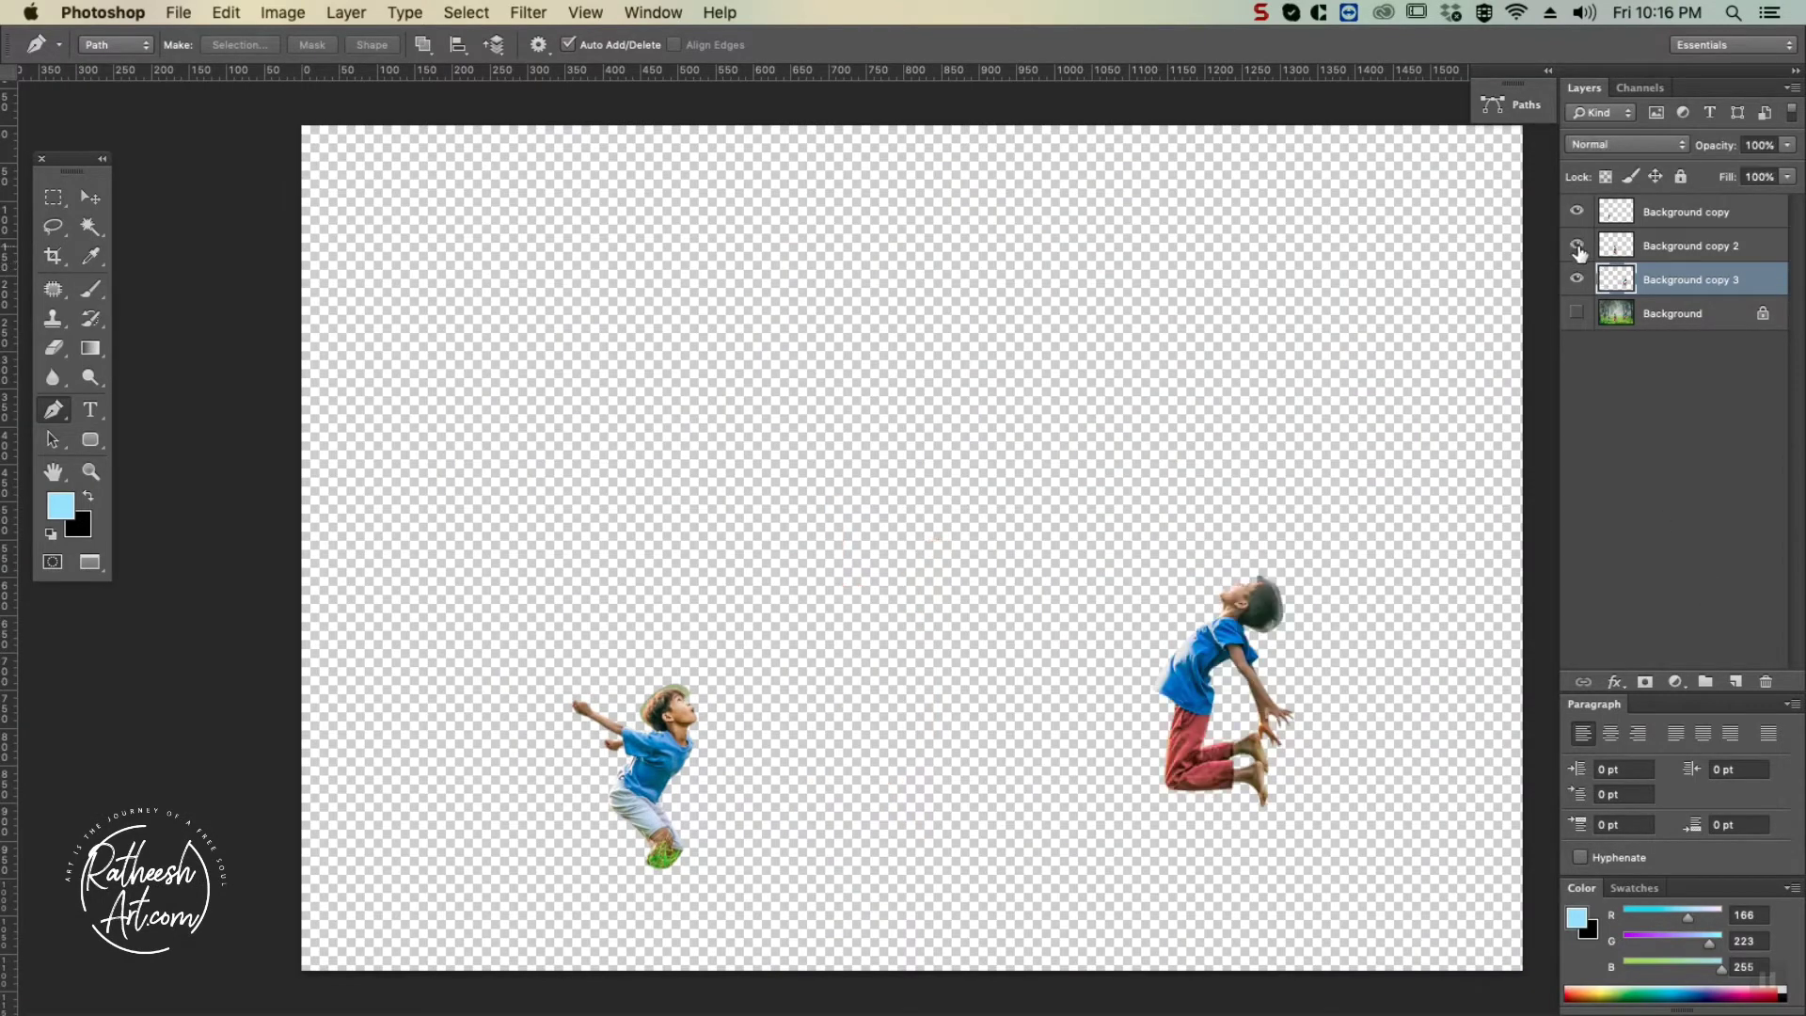
click(1576, 245)
click(1577, 213)
click(1577, 213)
Show the original Background layer again and duplicate it.
click(1578, 314)
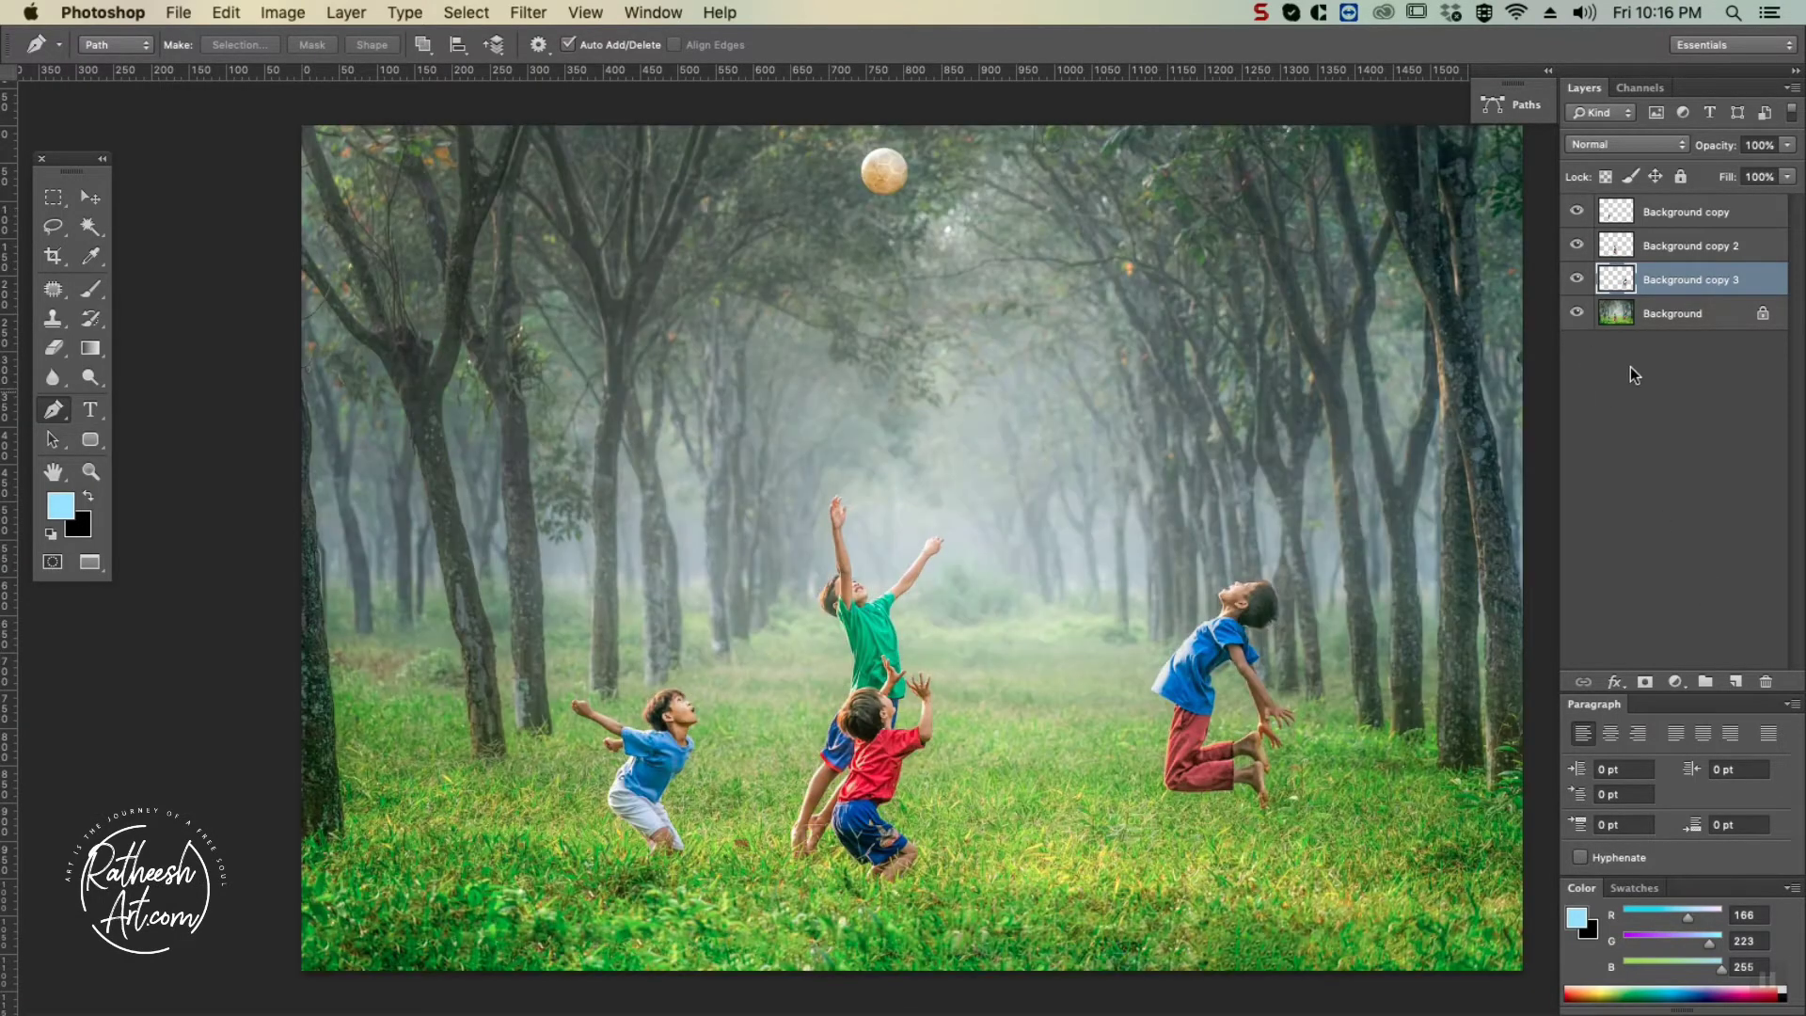
click(1660, 312)
right_click(1683, 310)
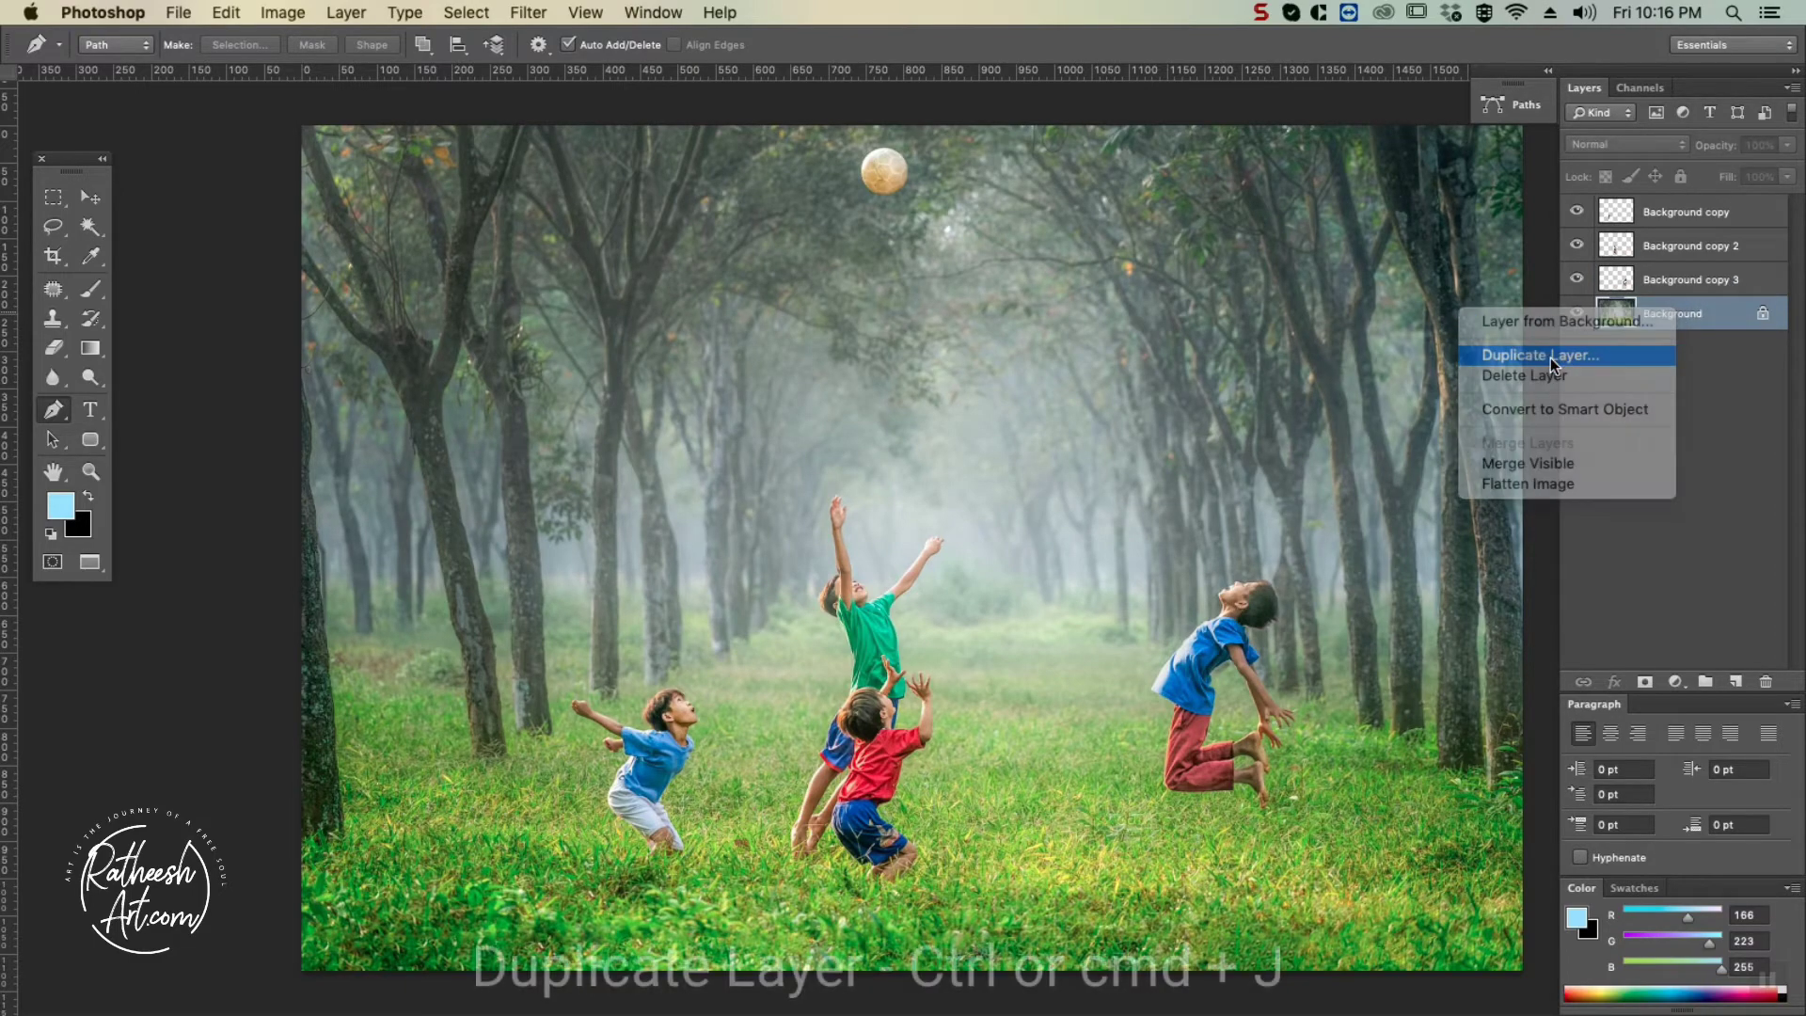
click(1550, 358)
key(Return)
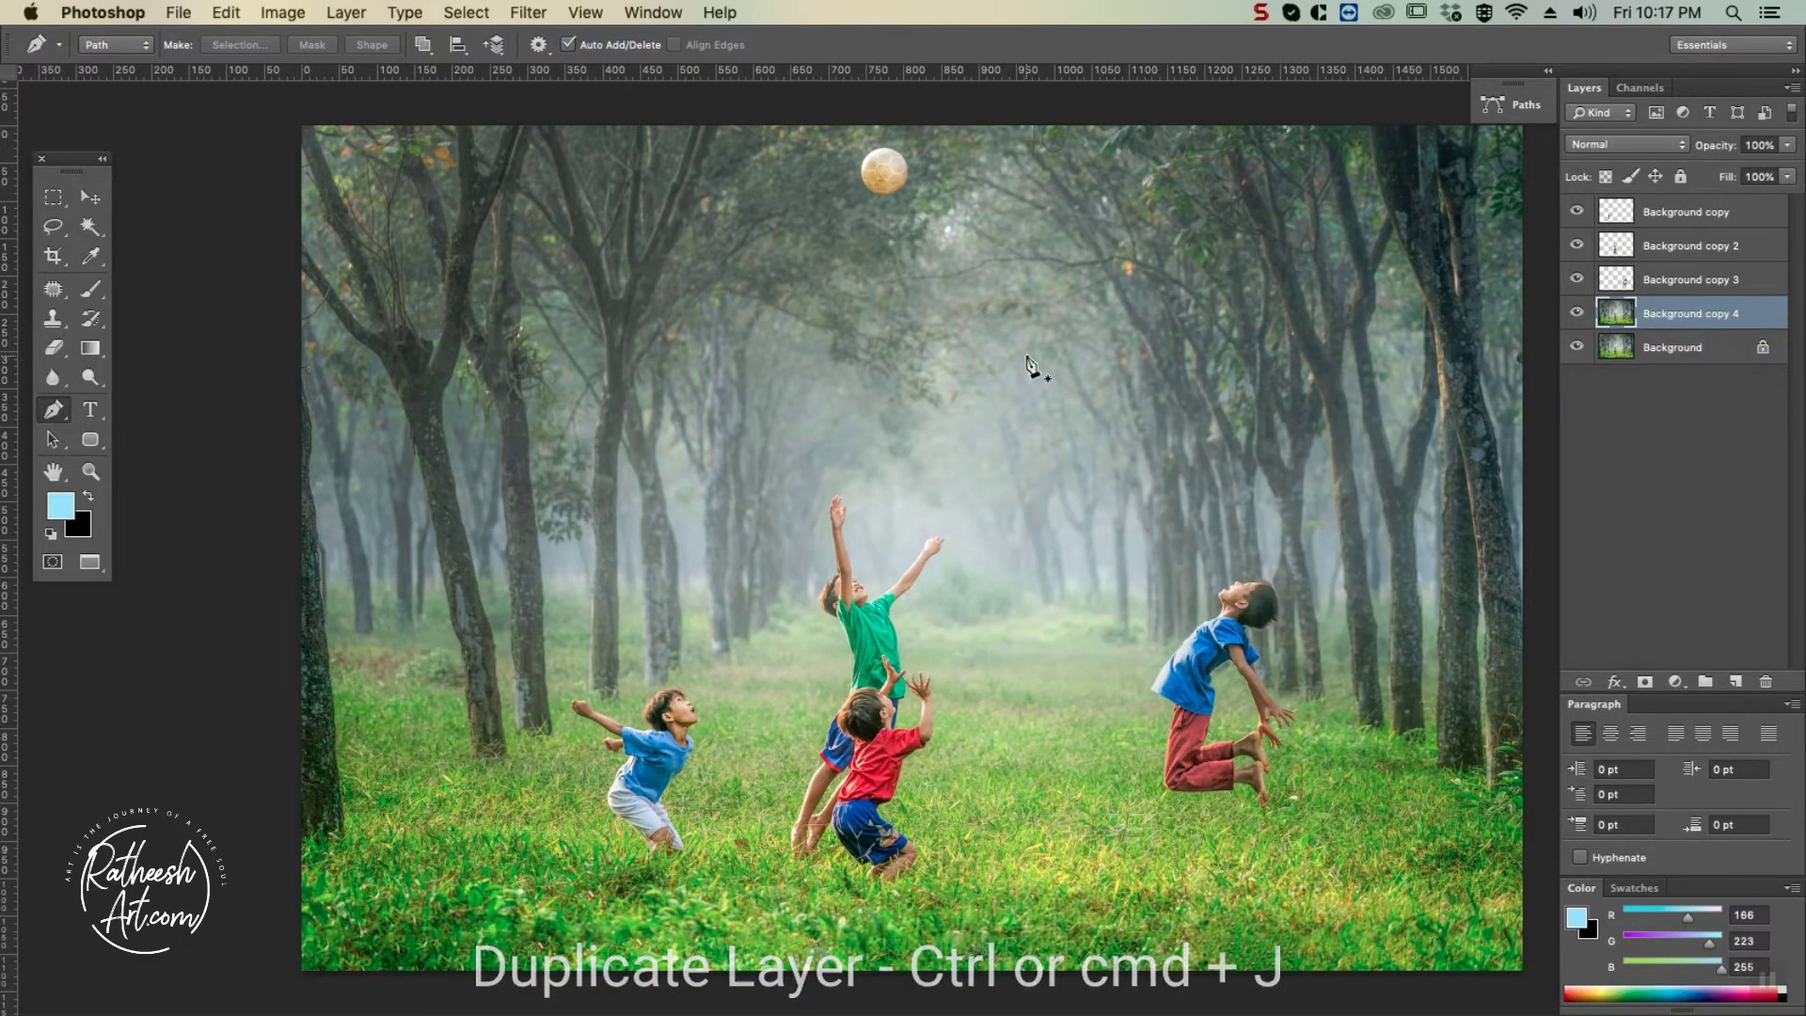
Trace a closed curved Pen tool path around the ball at the top of the photo.
key(super+plus)
key(super+plus)
key(super+plus)
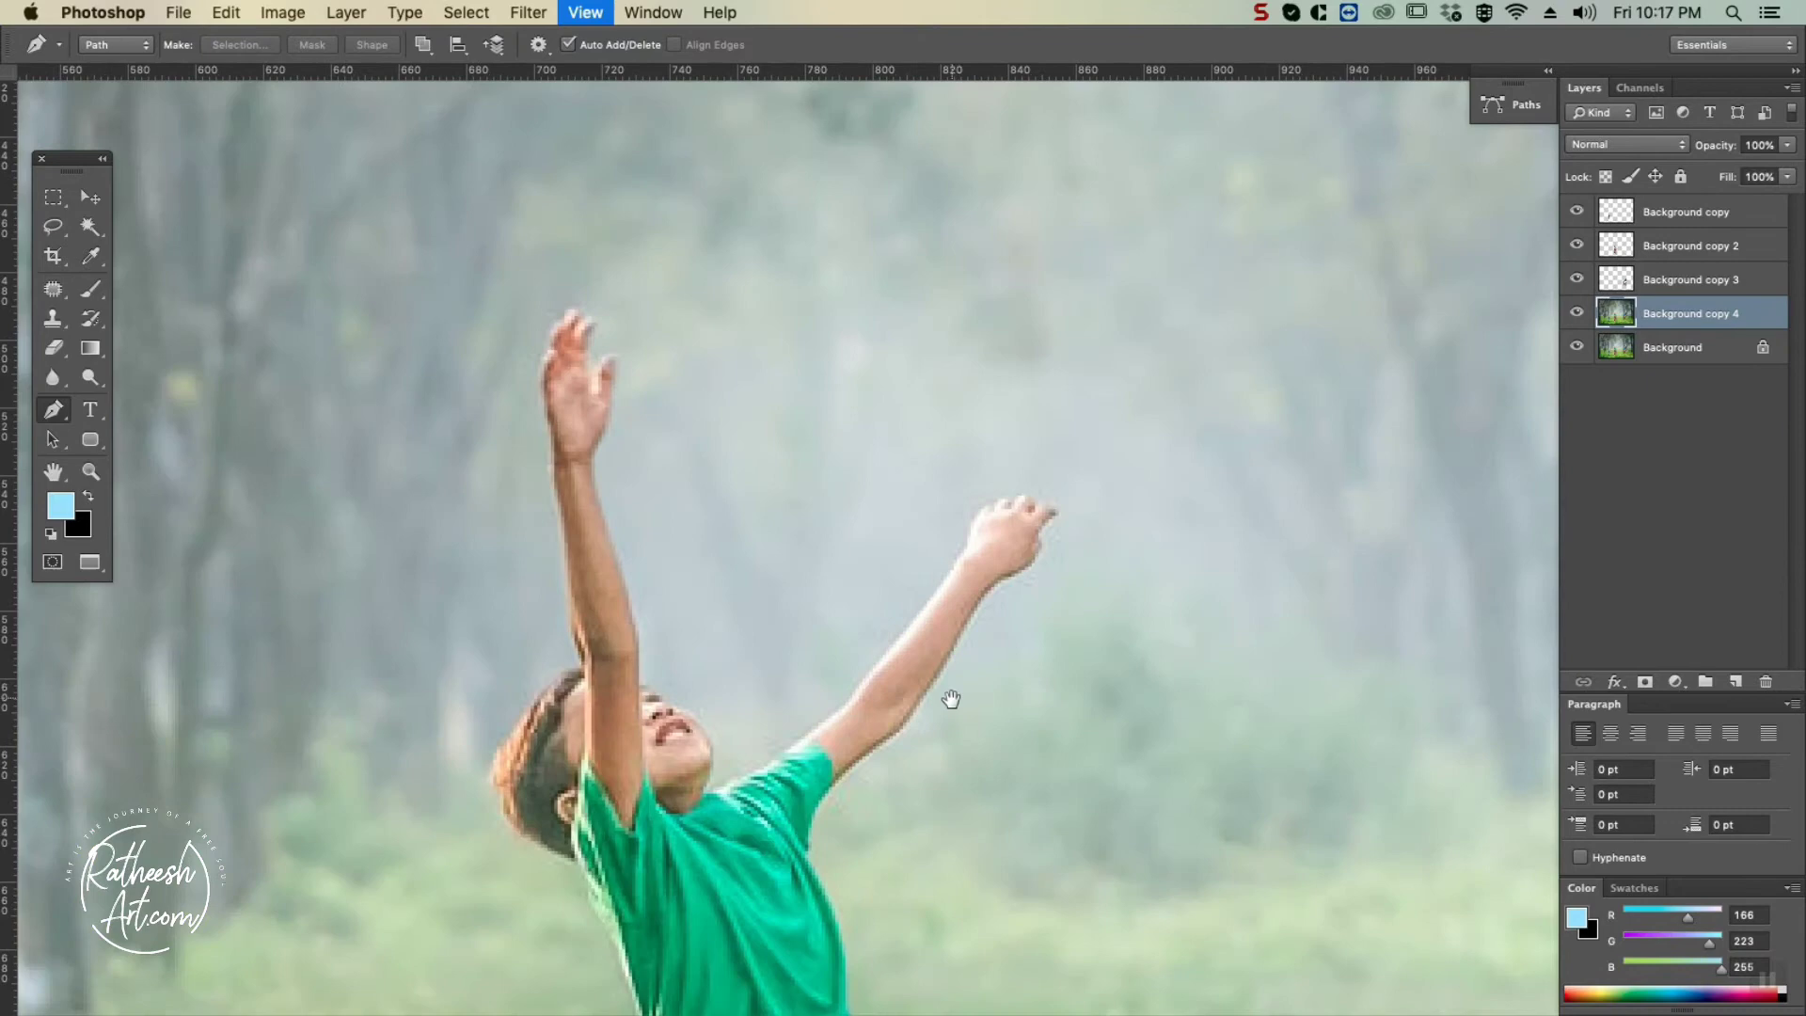
drag(940, 321, 972, 742)
key(super+plus)
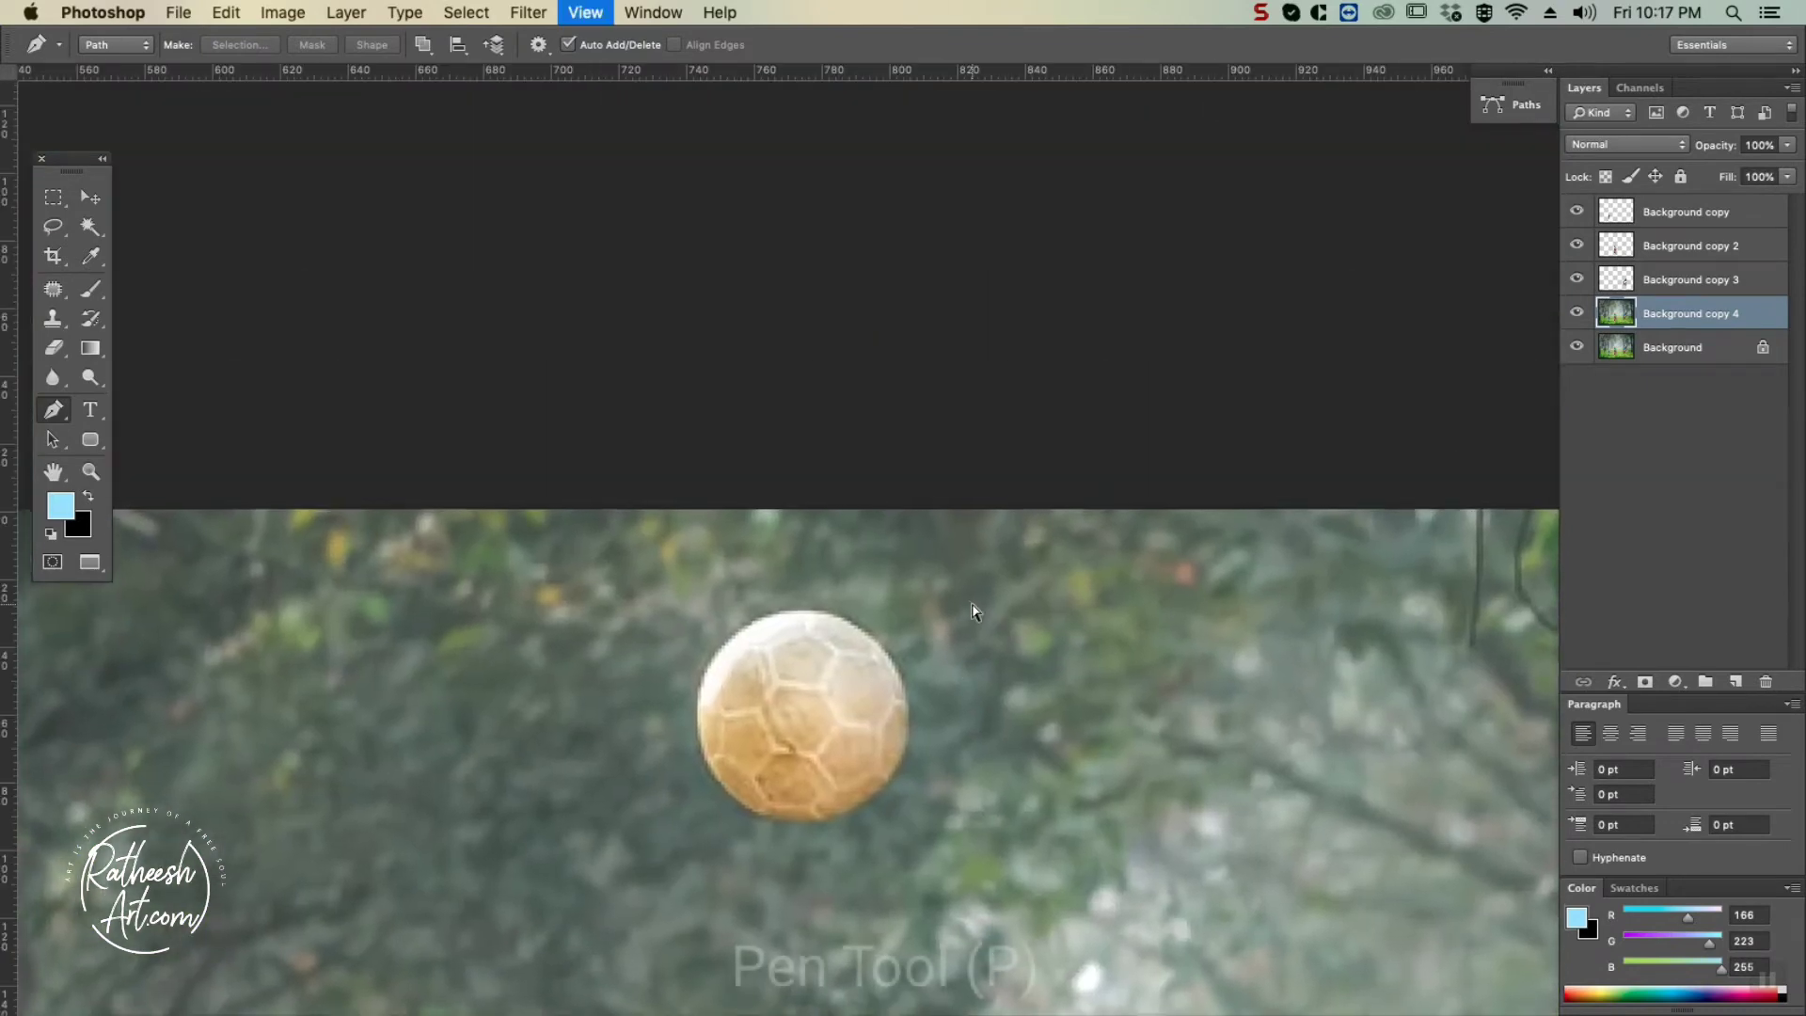
click(646, 700)
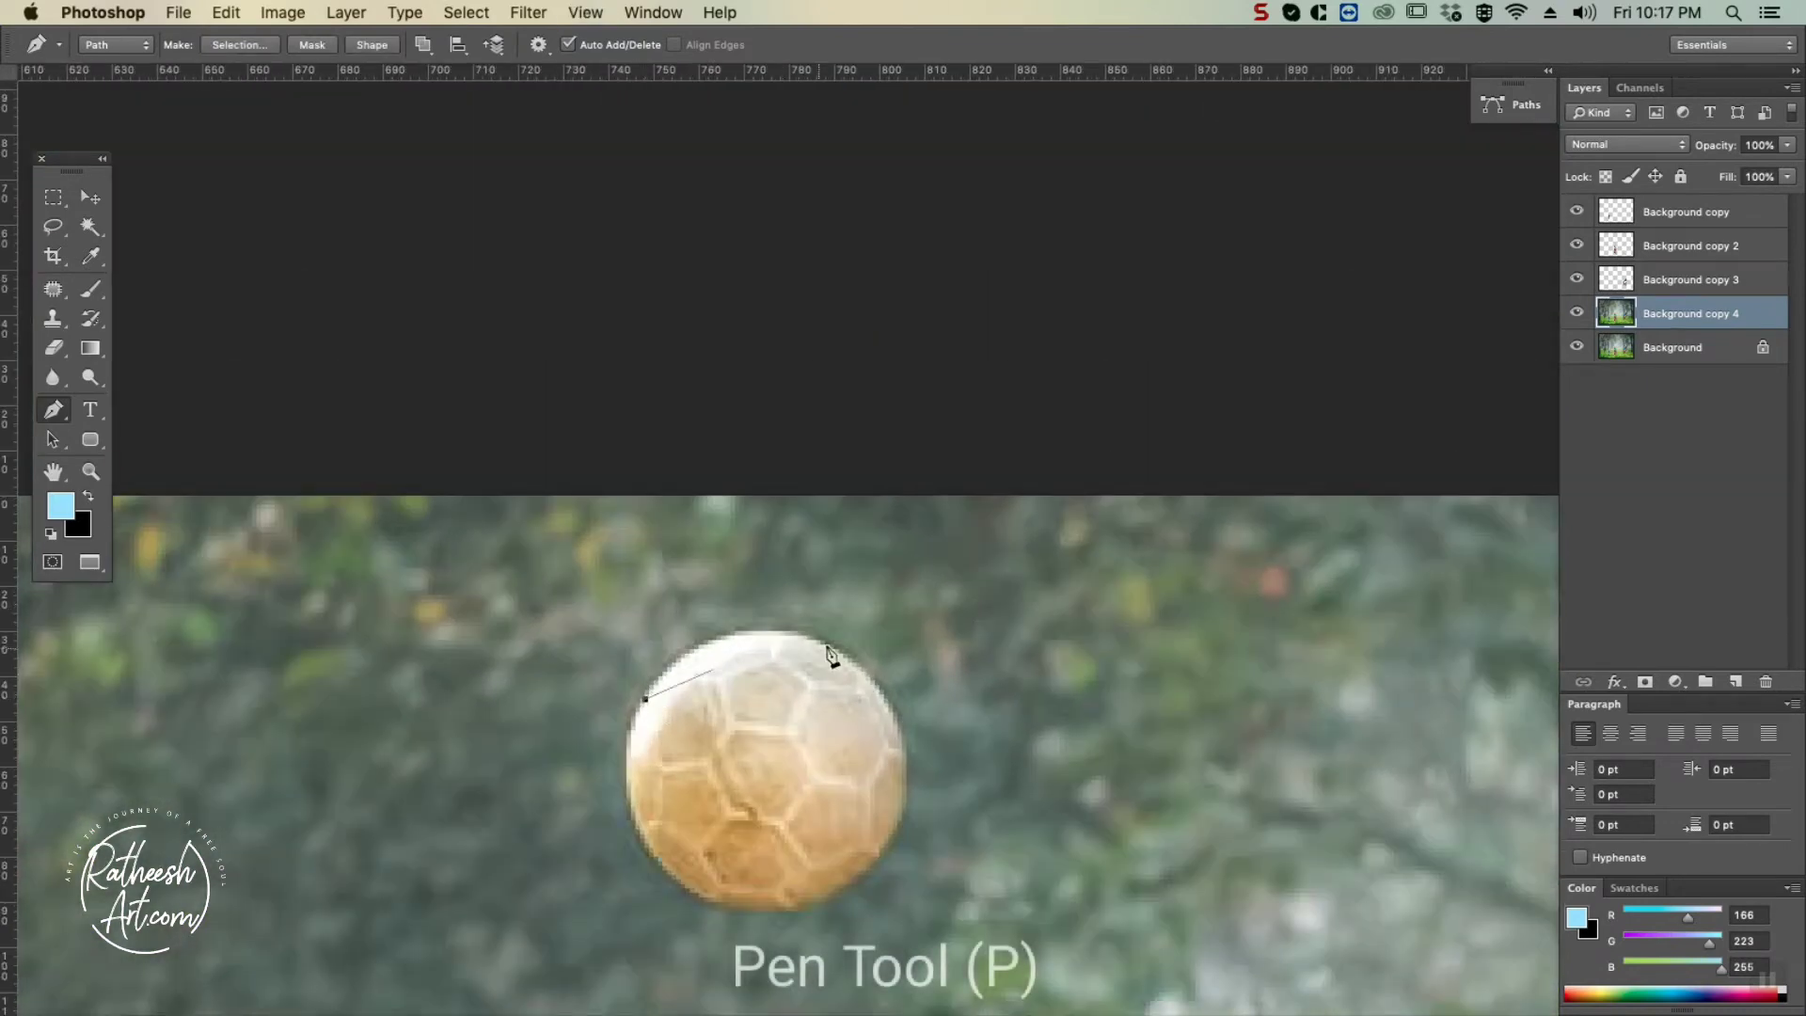
key(super+z)
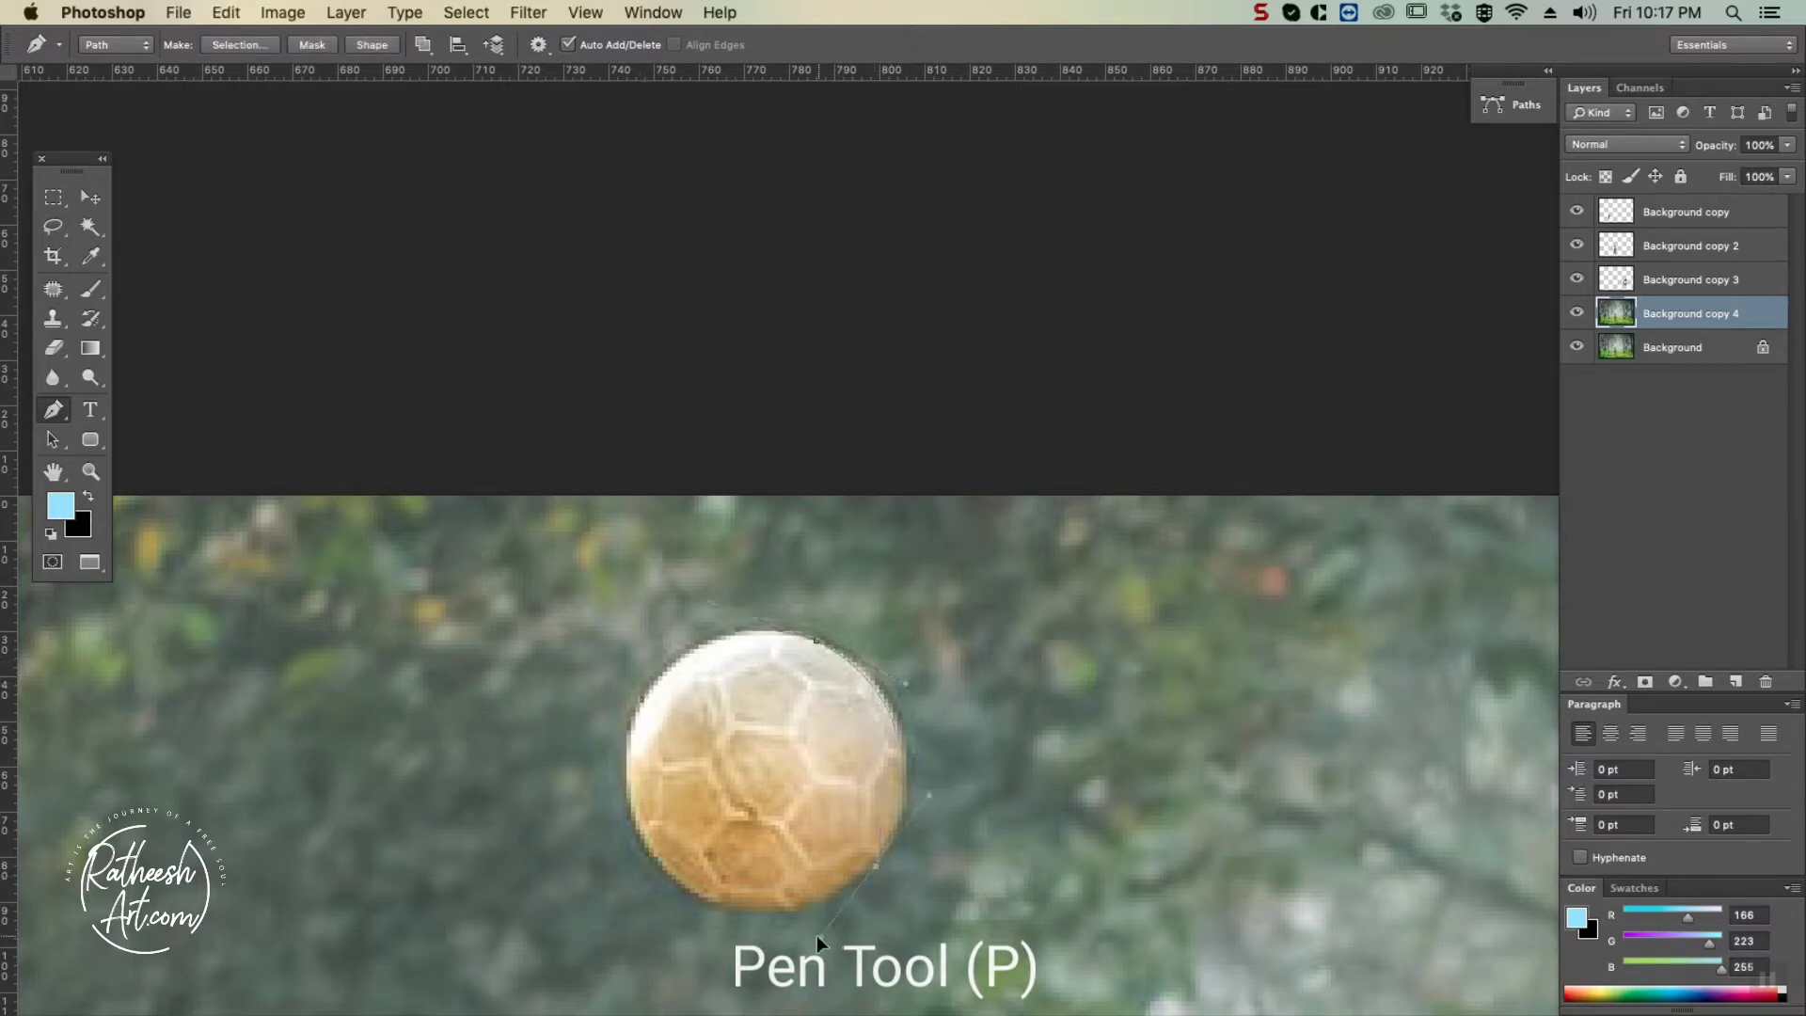
drag(814, 945, 836, 909)
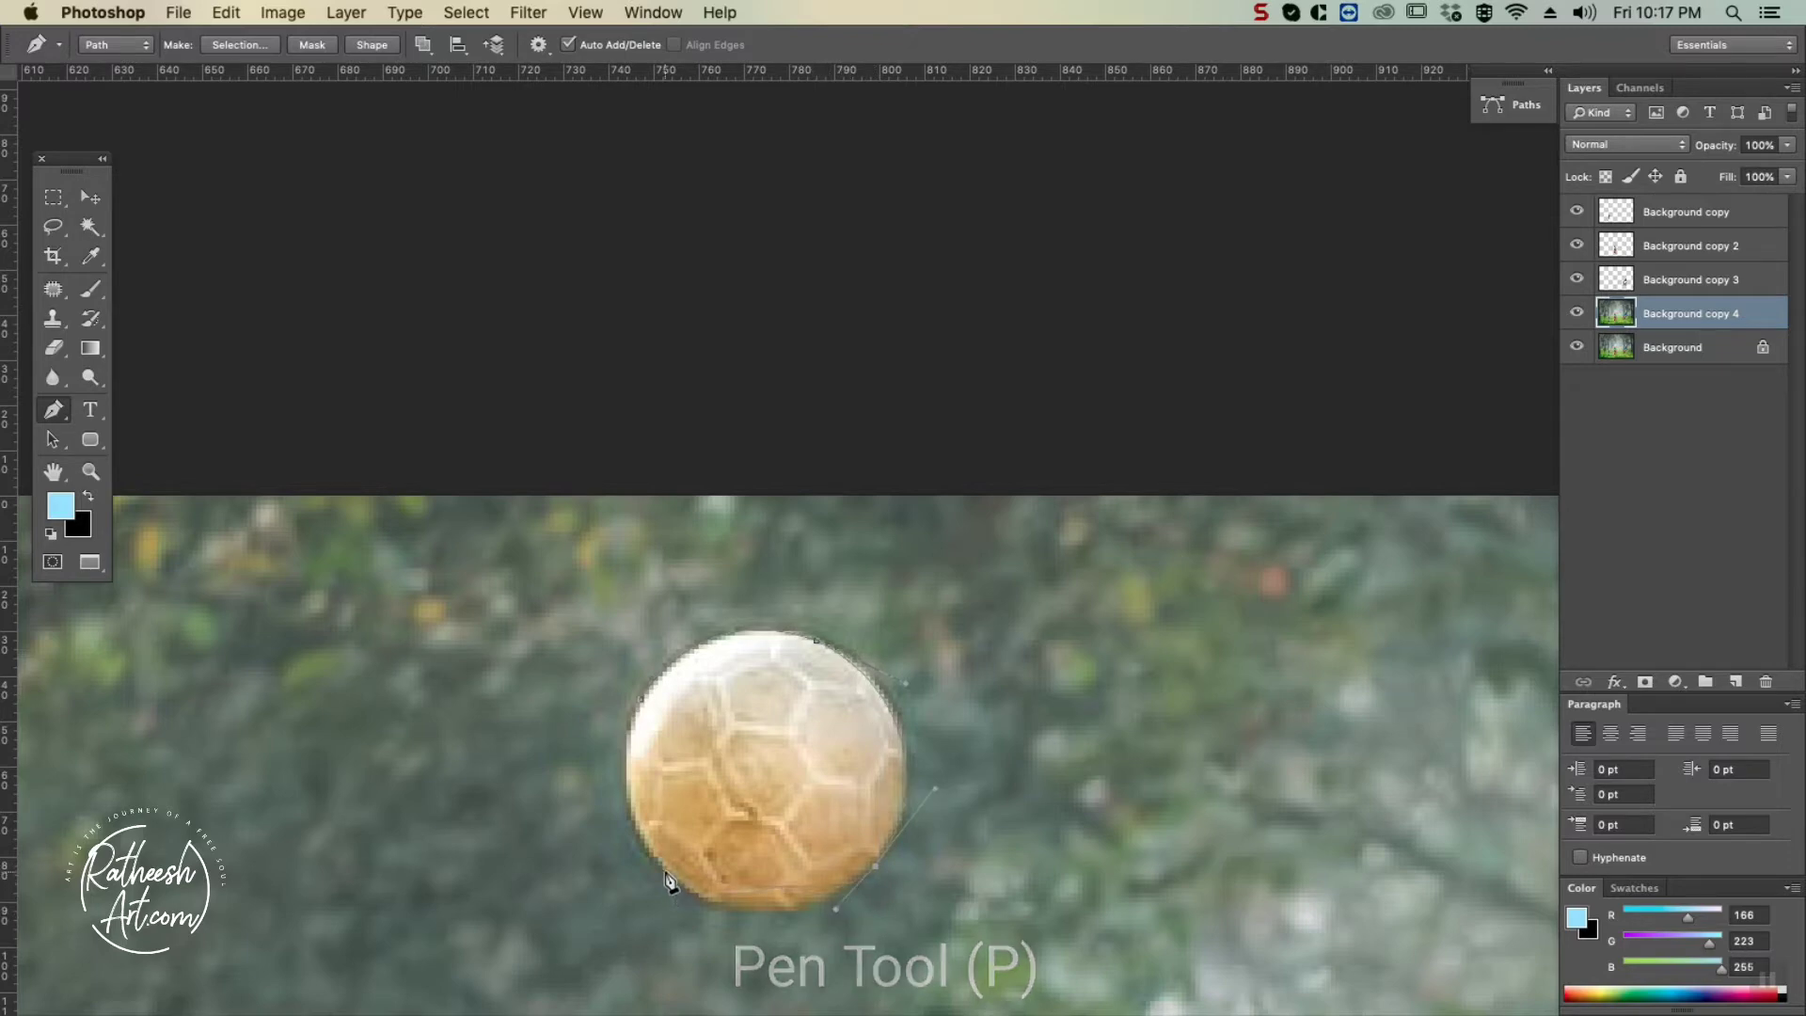
drag(607, 821, 620, 809)
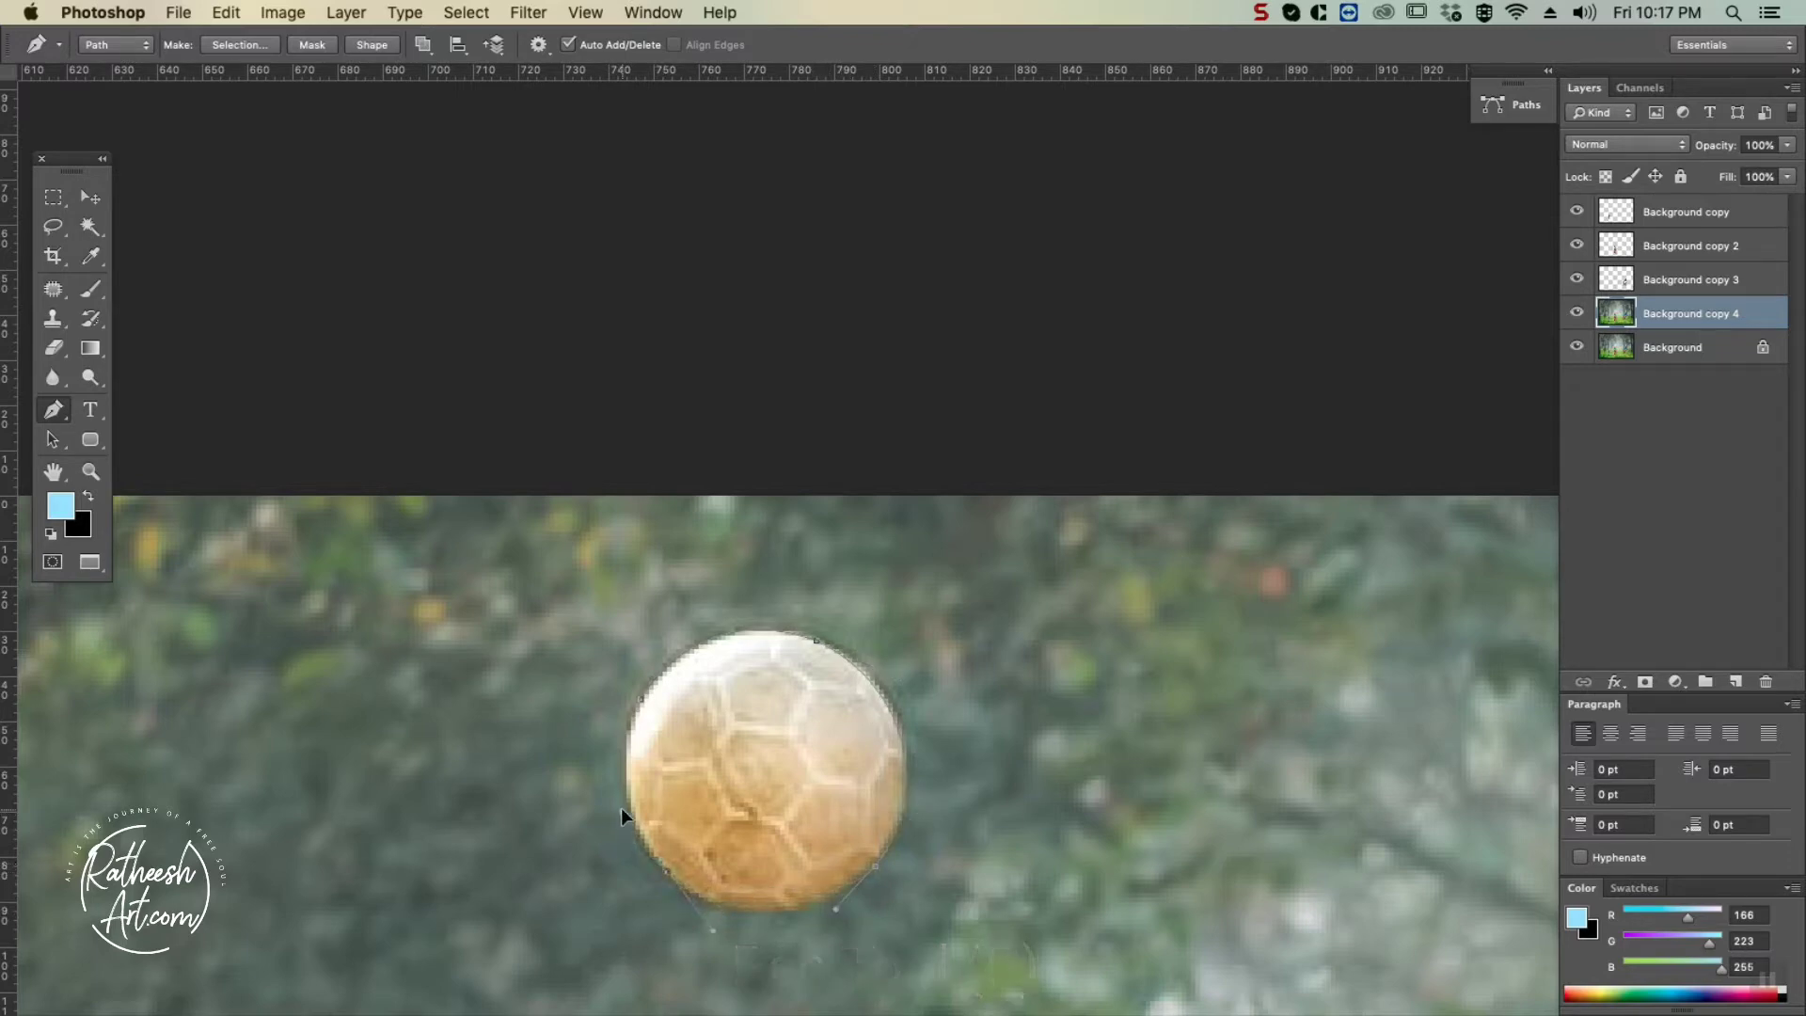
click(664, 617)
Convert the ball path to a feathered selection, invert it, delete the surroundings on Background copy 4 and deselect.
key(super+Return)
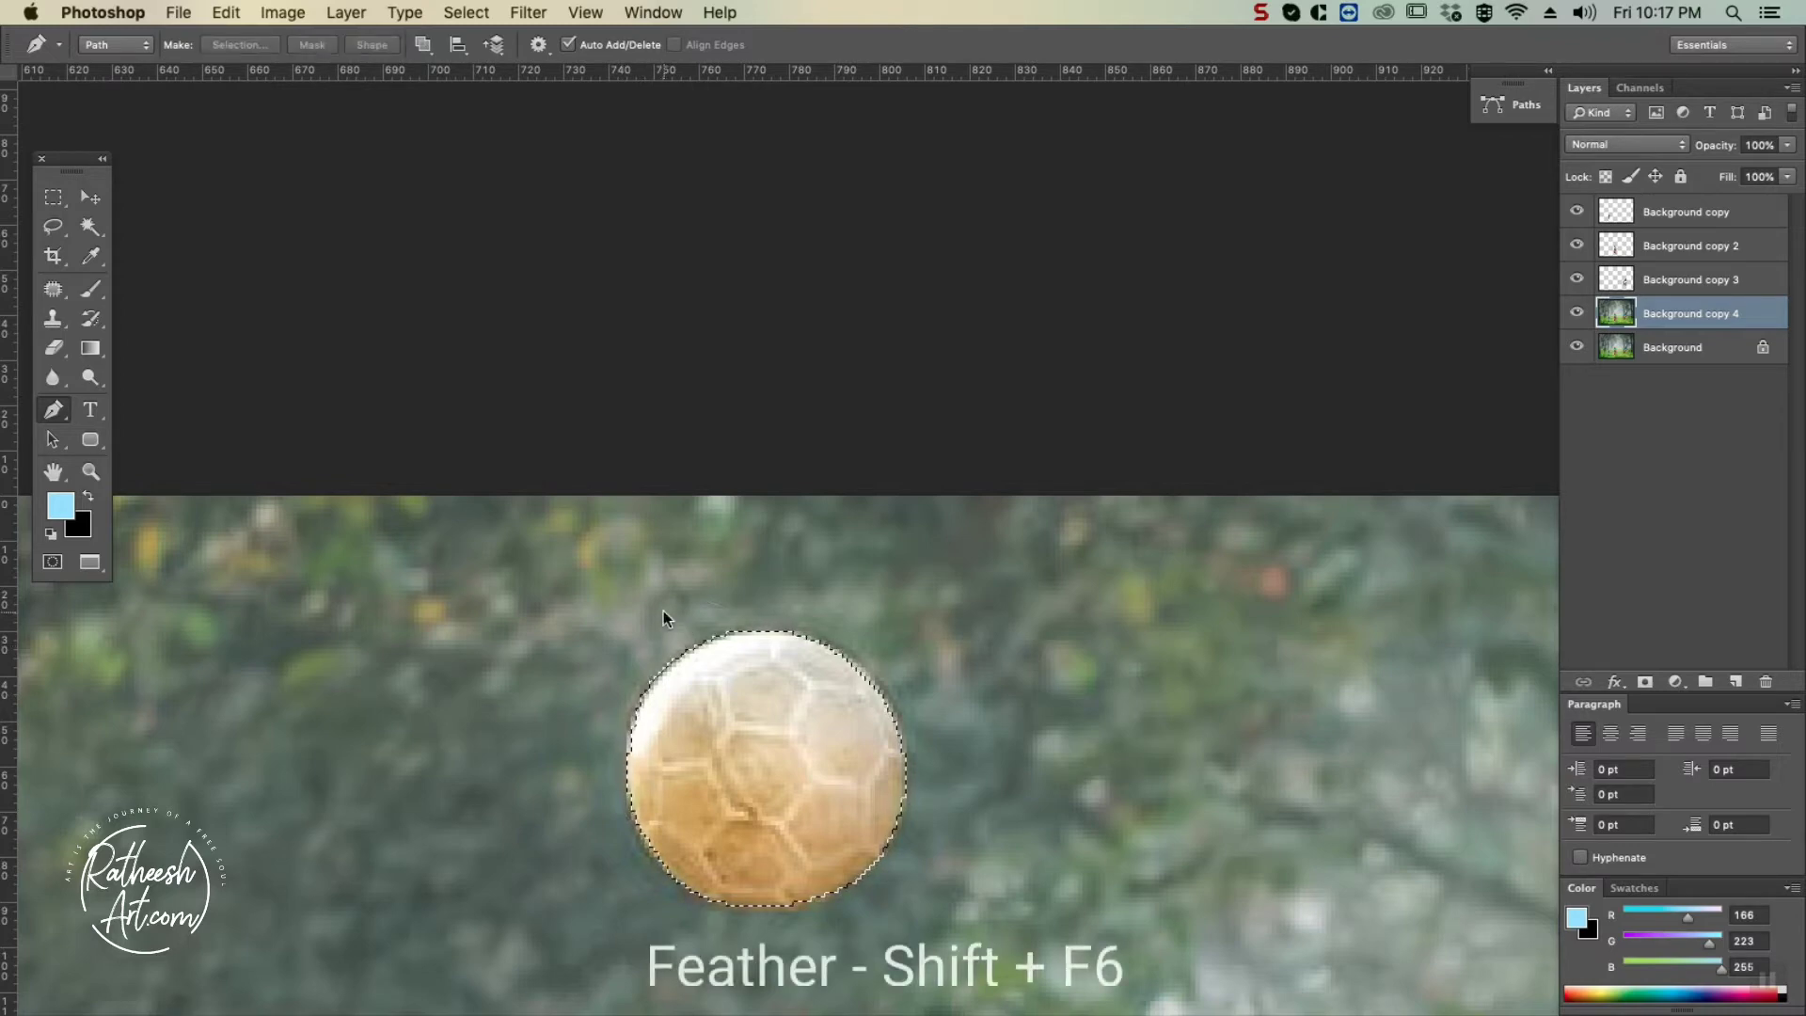
key(shift+F6)
key(Return)
key(super+shift+i)
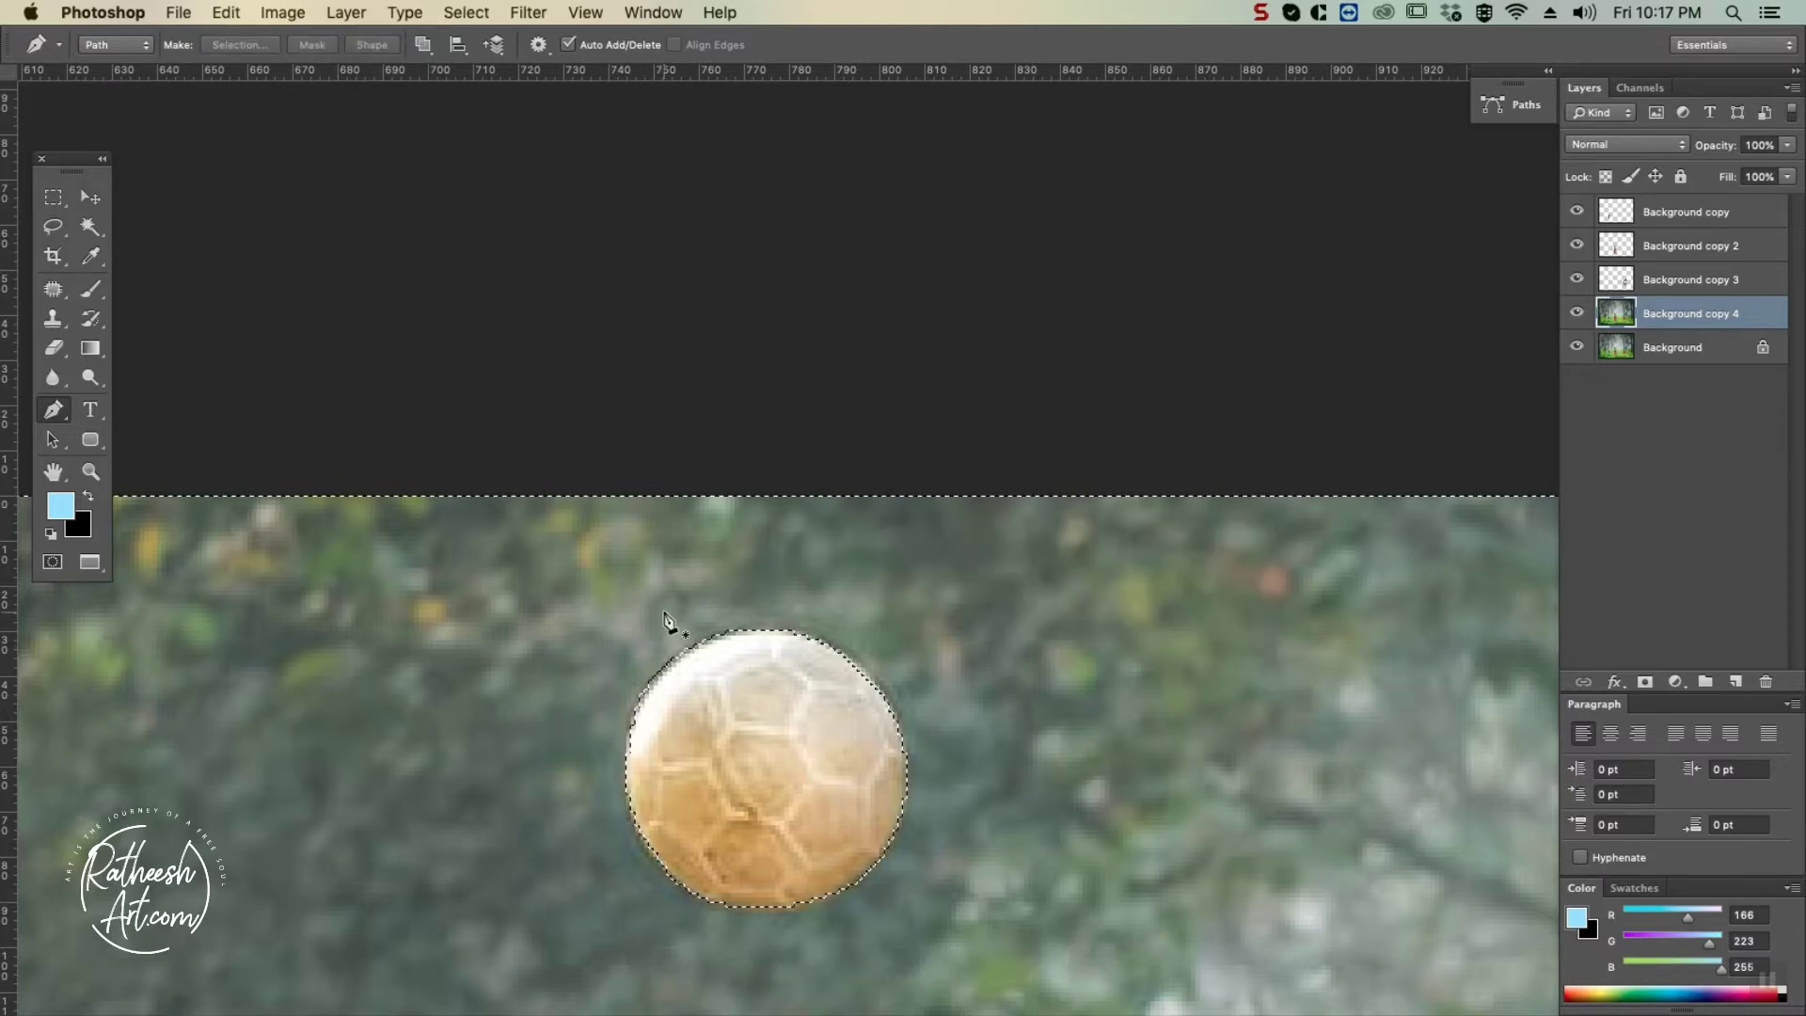
key(Delete)
key(super+d)
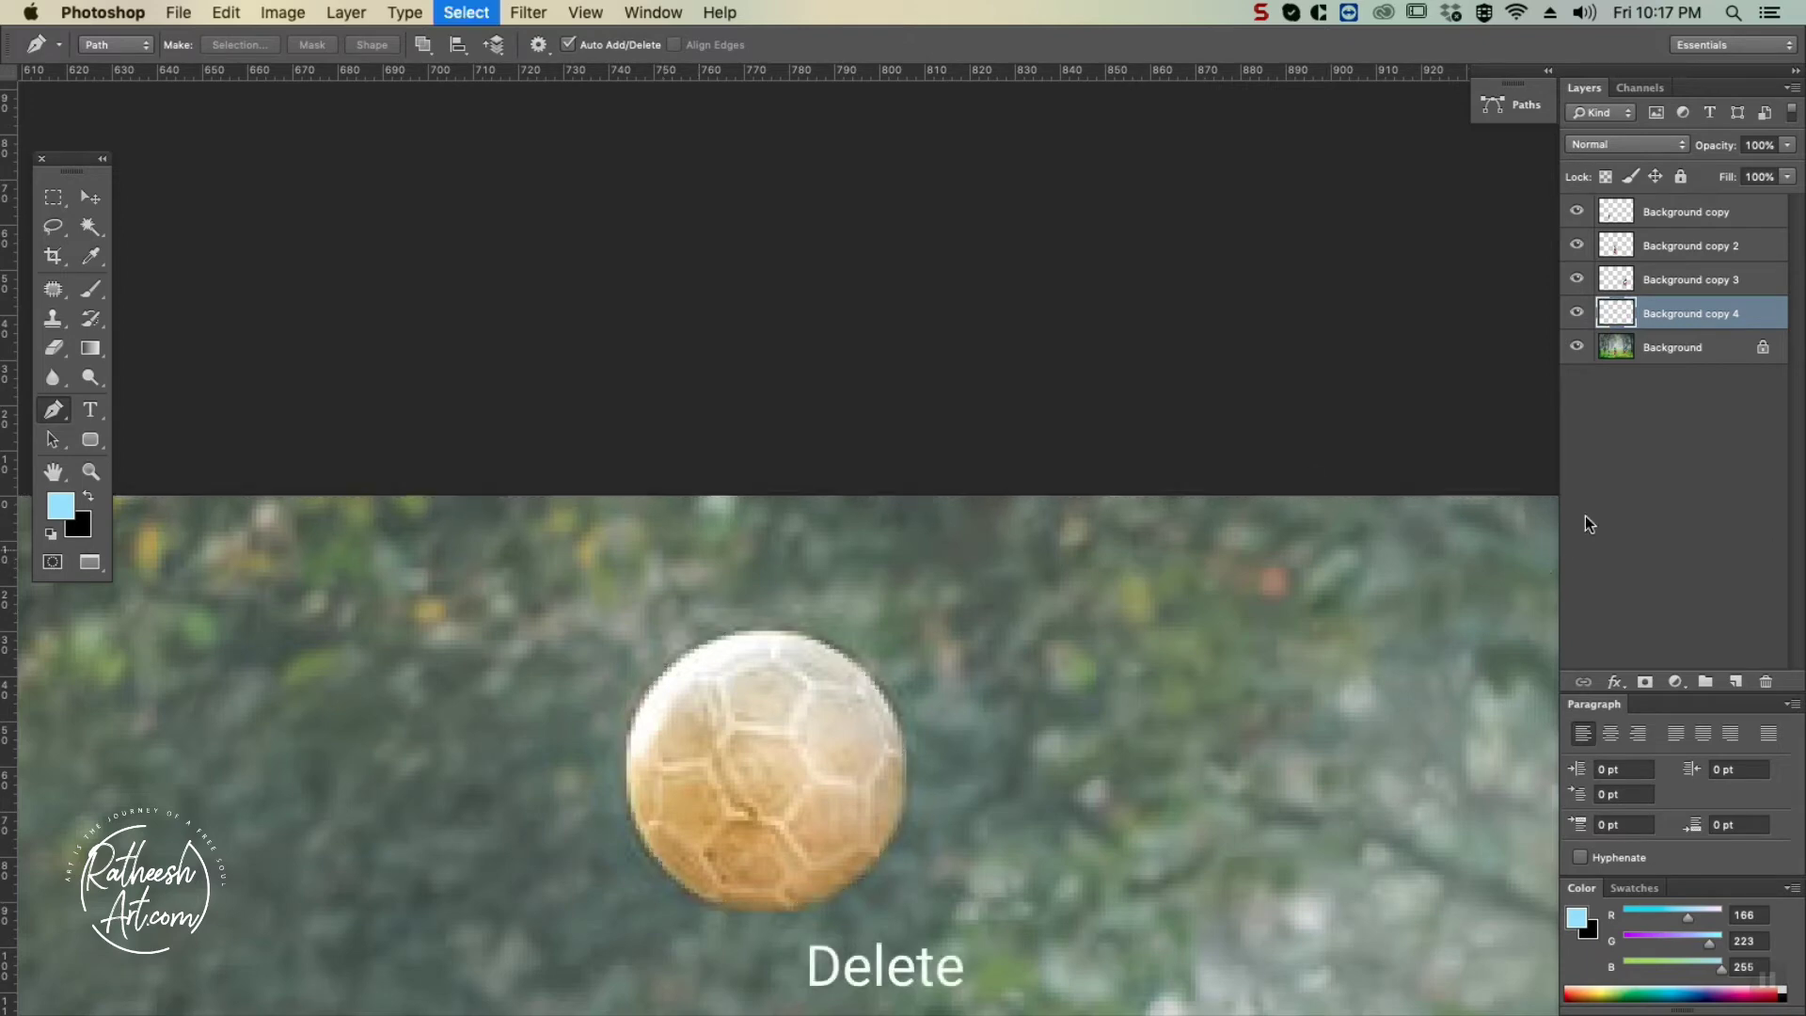
Check the ball cutout by hiding and reshowing the original Background layer.
click(1577, 348)
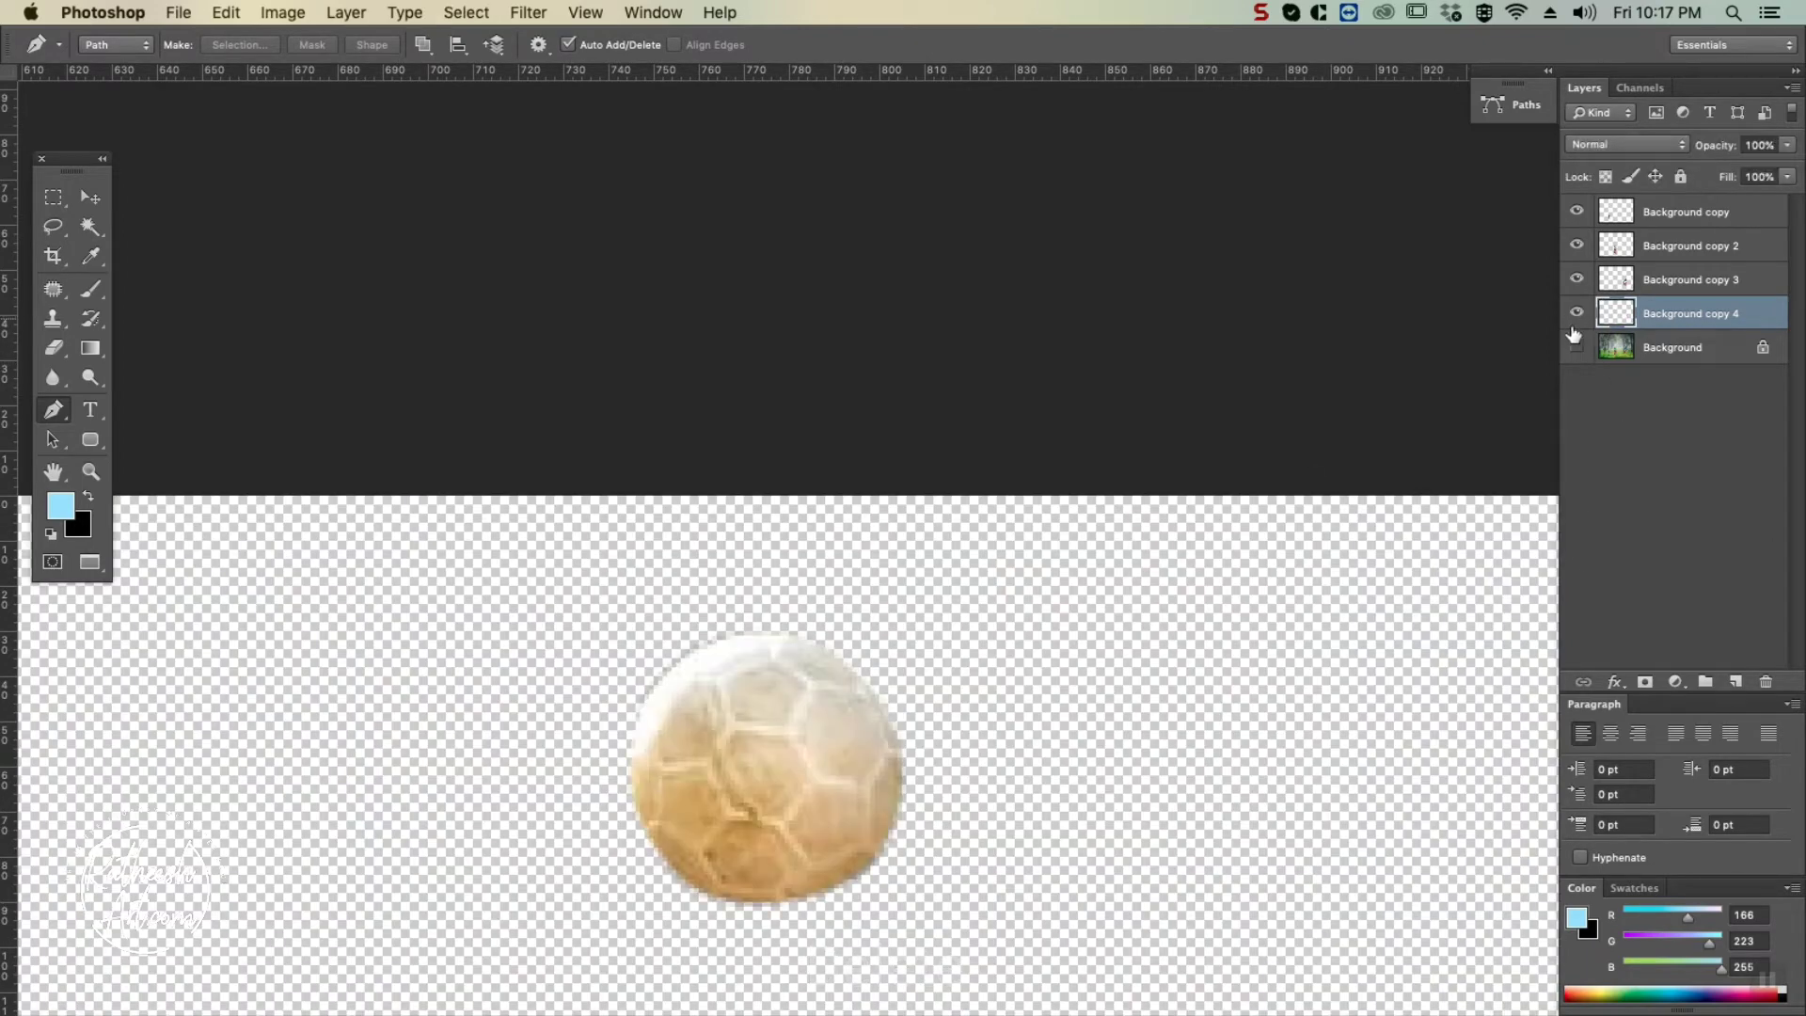
click(1576, 348)
key(super+minus)
key(super+minus)
key(super+minus)
key(super+minus)
key(super+minus)
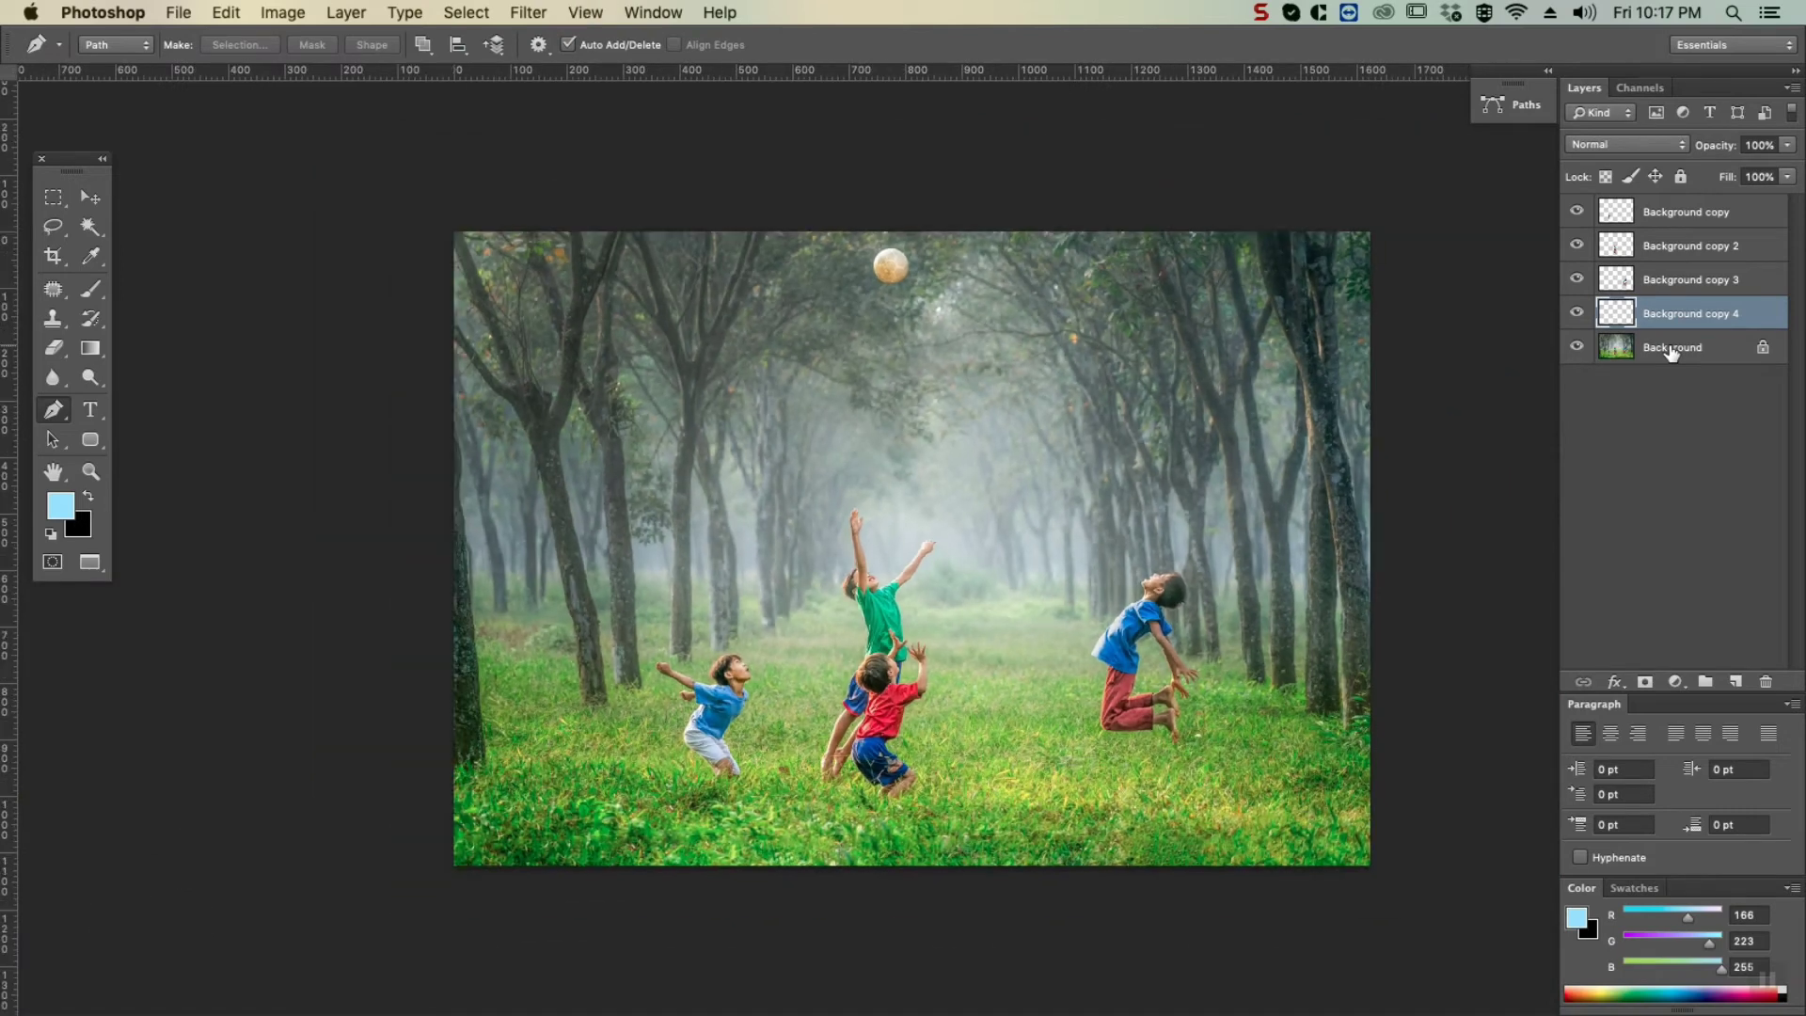
Duplicate the original Background layer.
right_click(1672, 350)
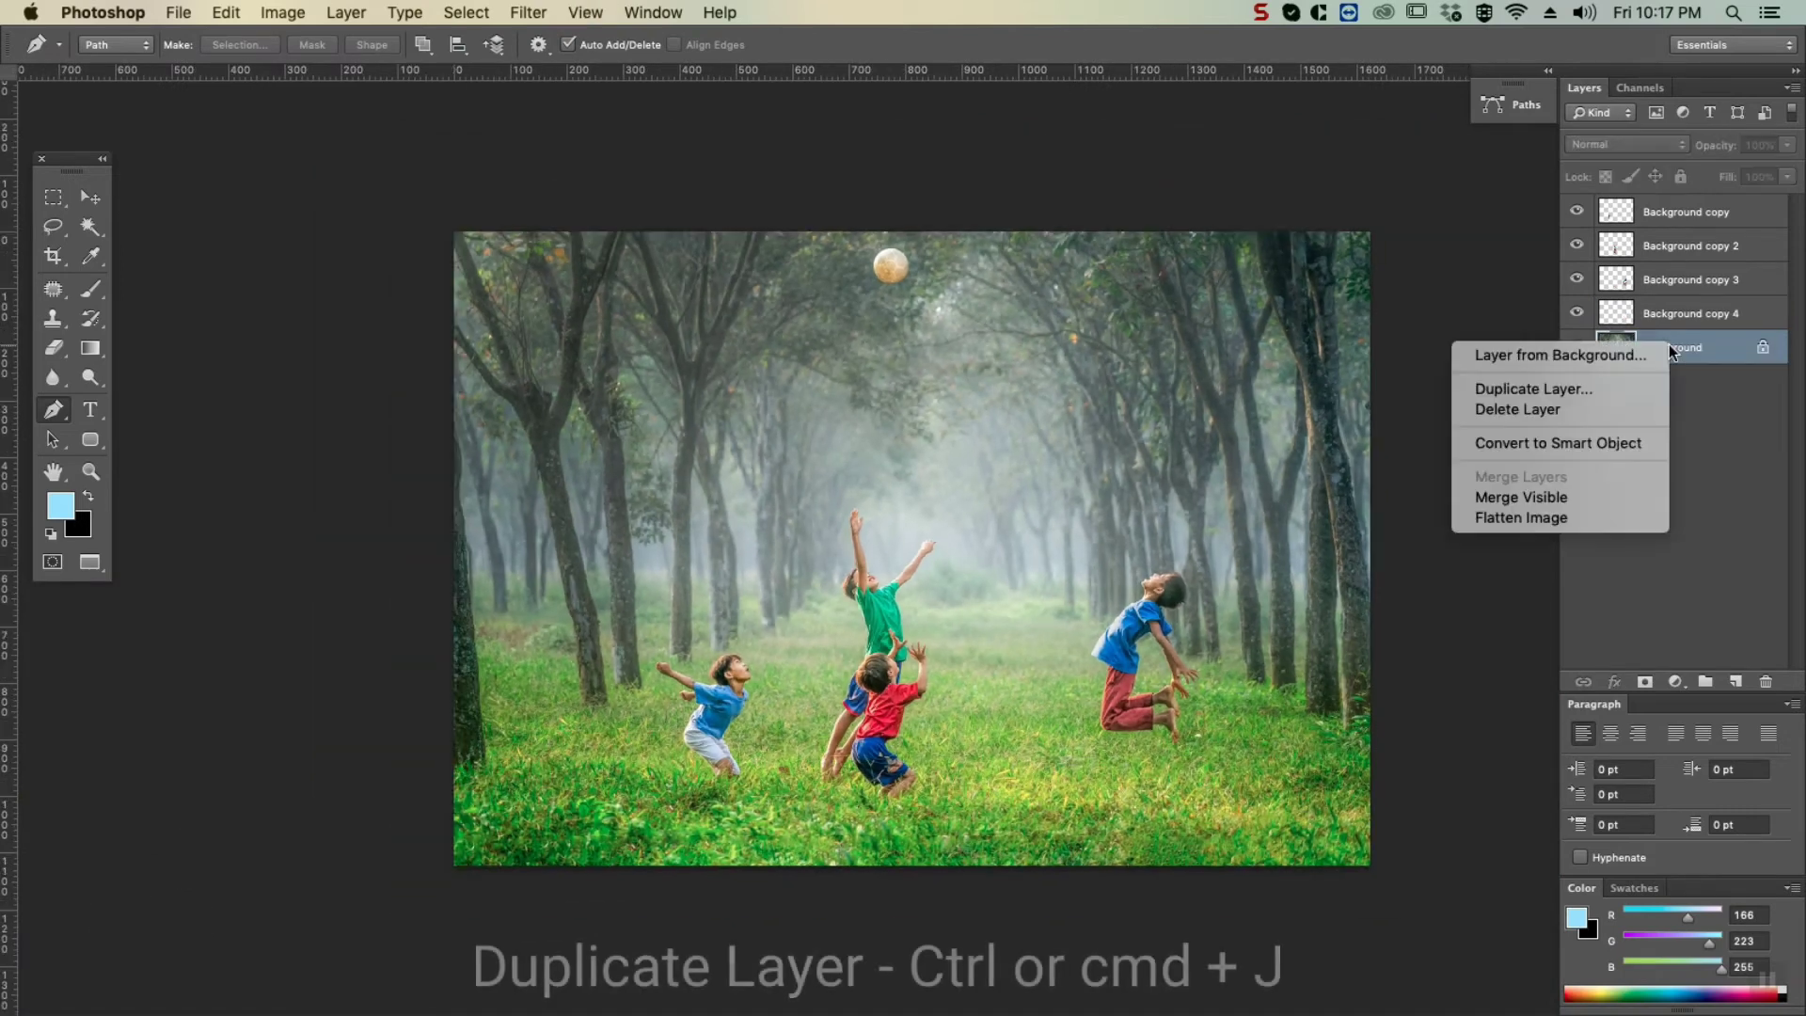
click(1539, 387)
key(Return)
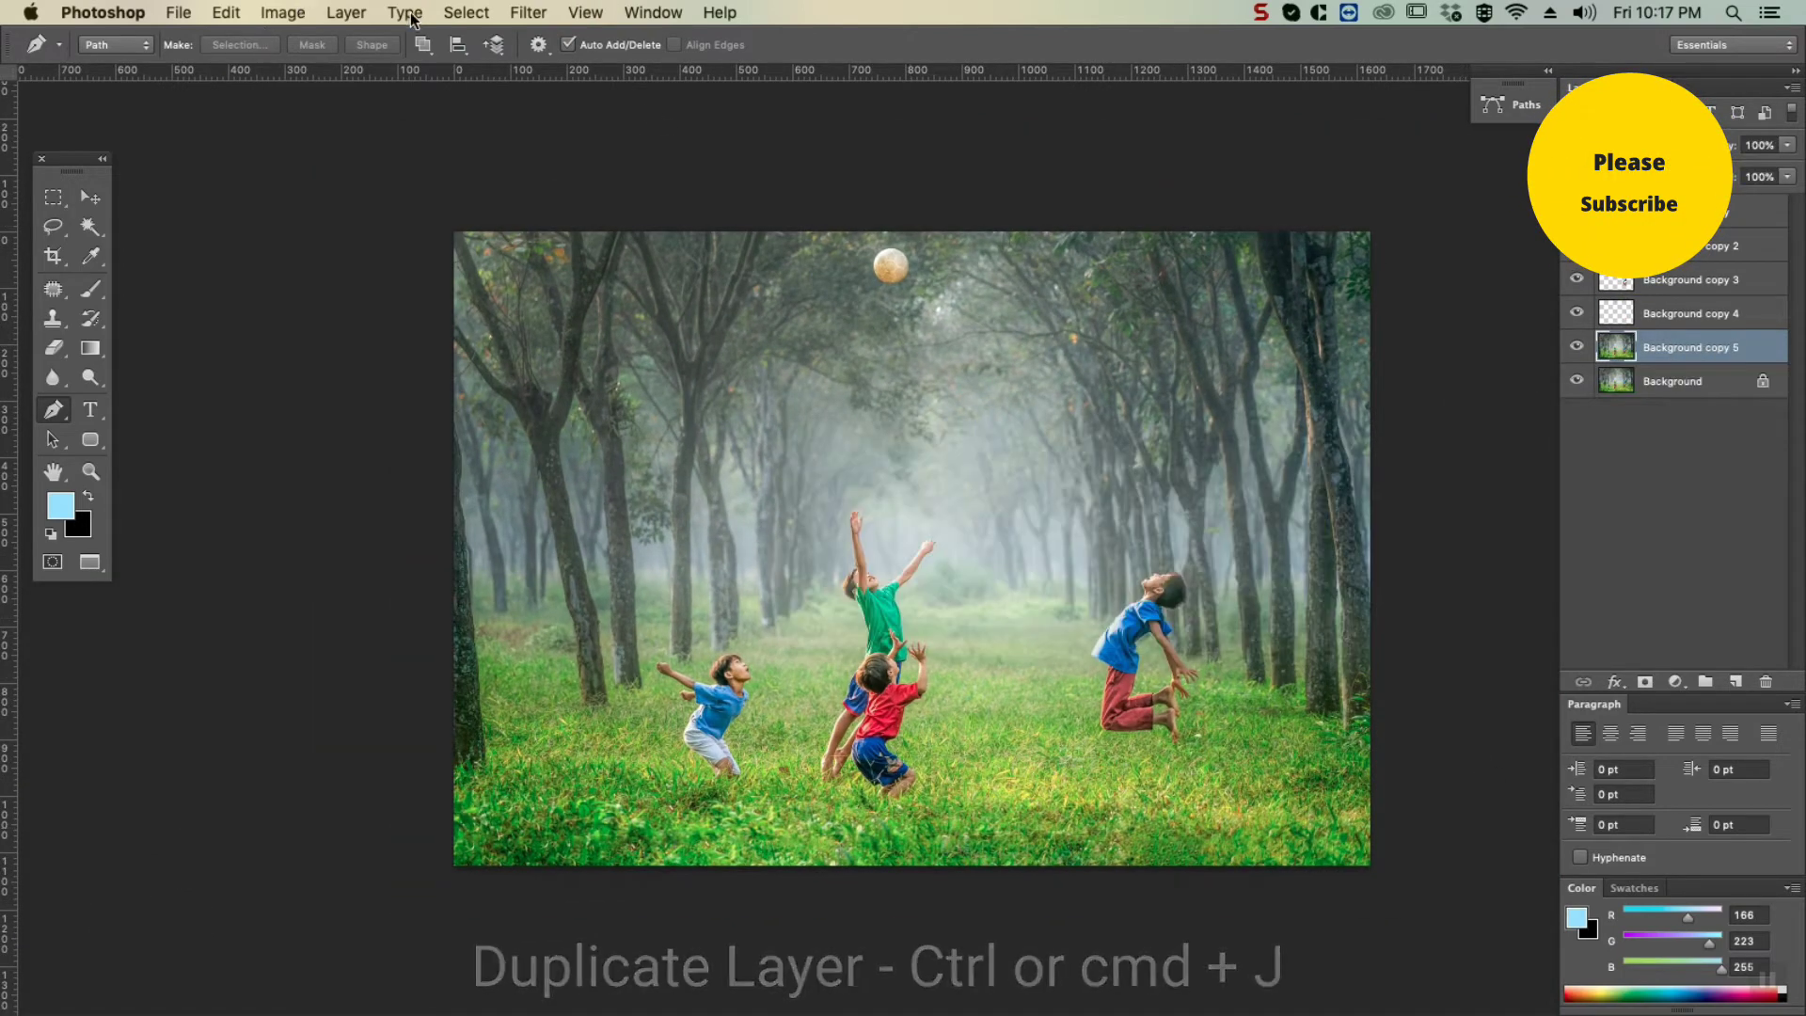
Apply a Field Blur of about 16 px to Background copy 5.
click(513, 11)
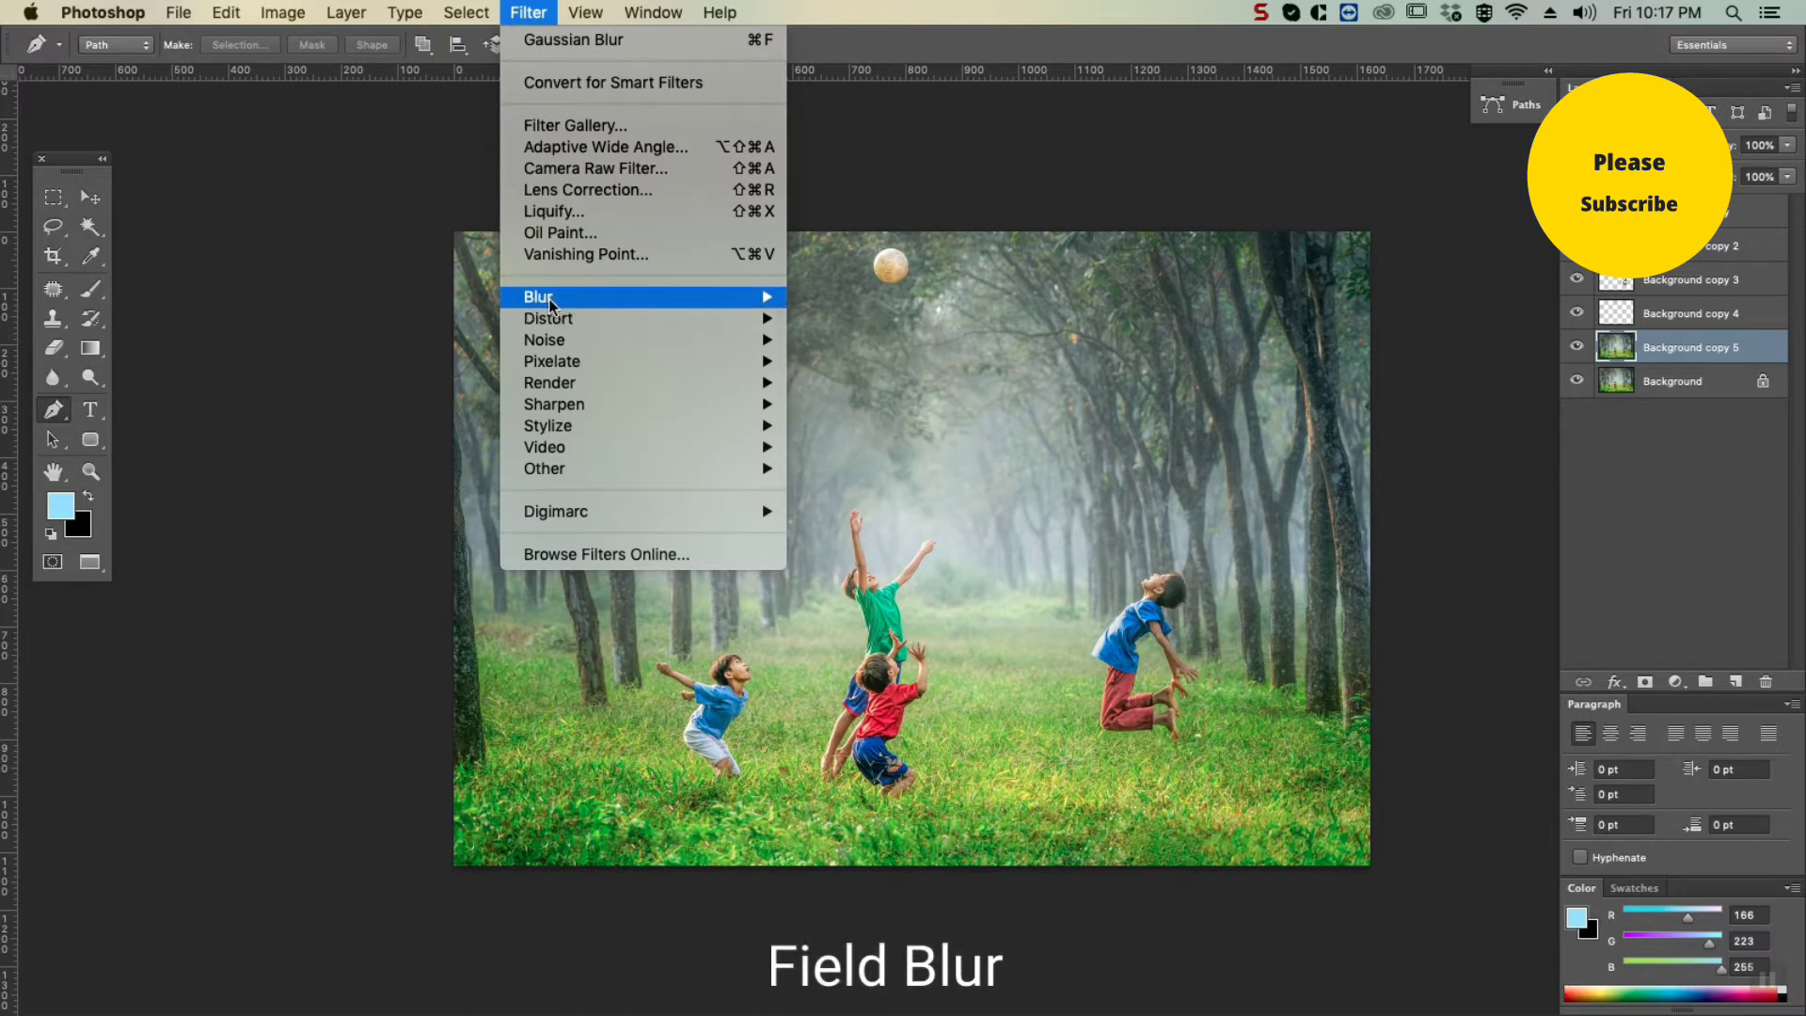
mouse_move(753, 298)
click(840, 299)
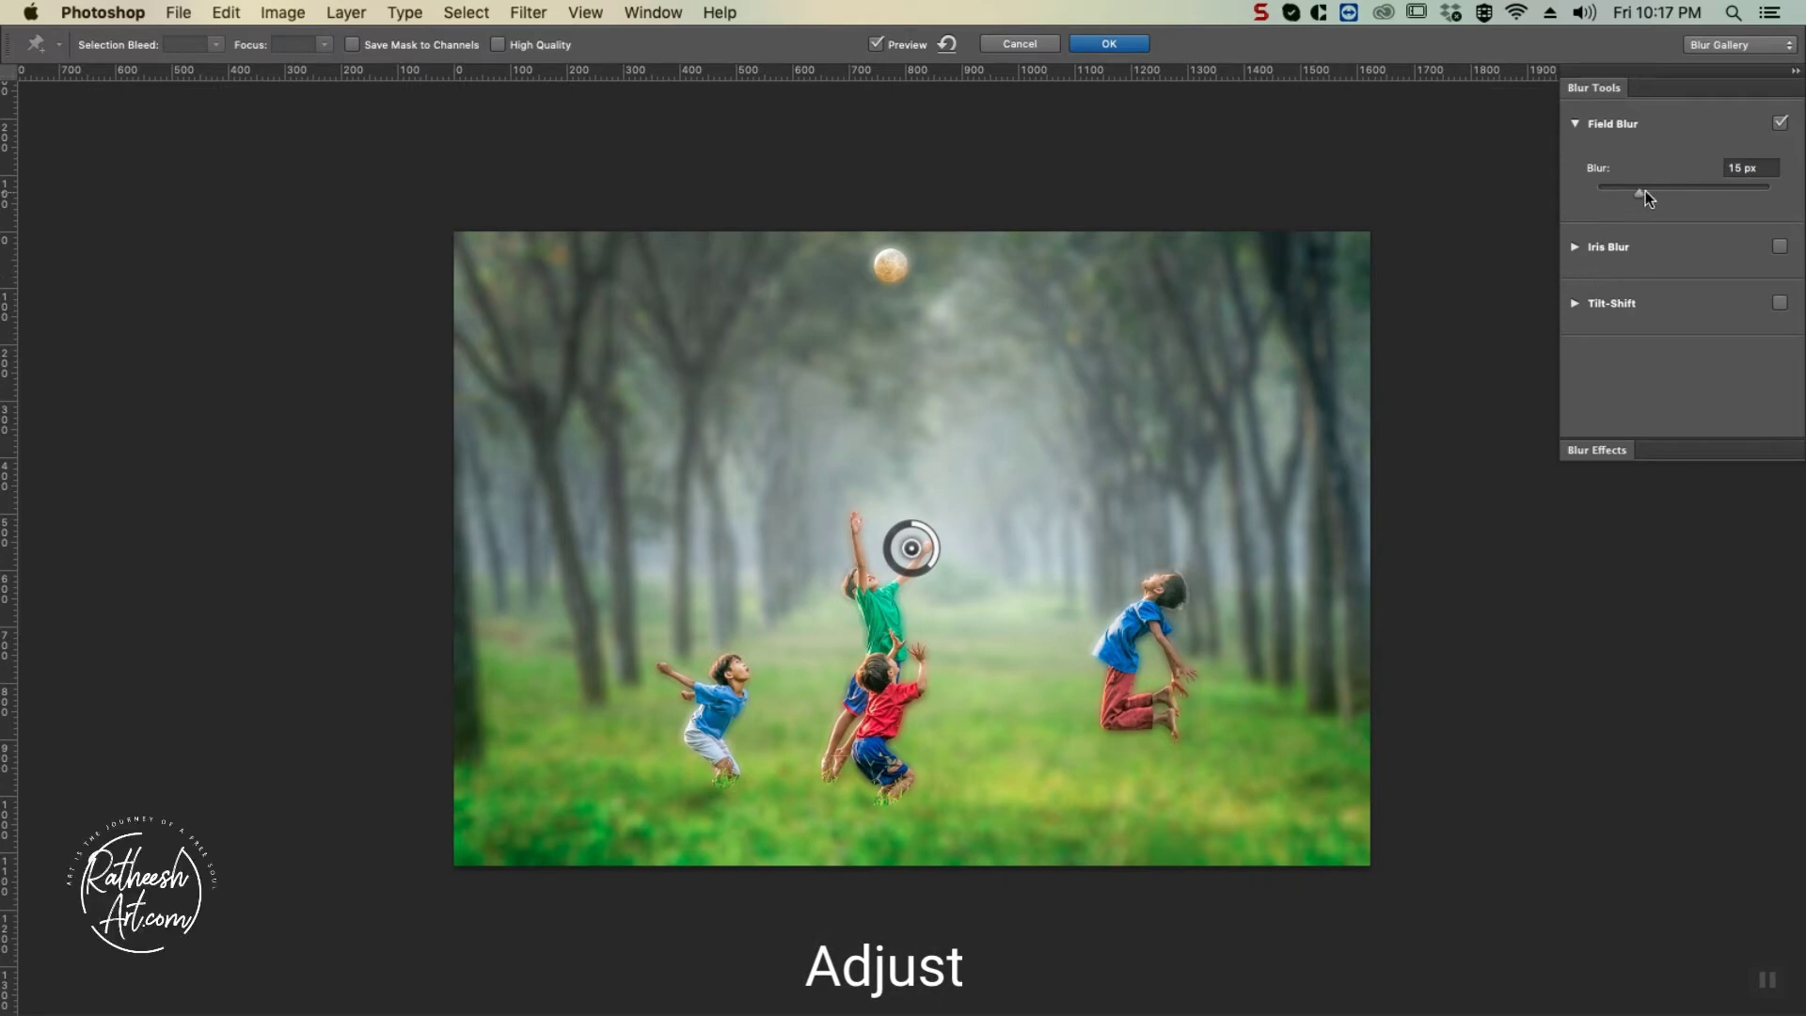
click(1645, 191)
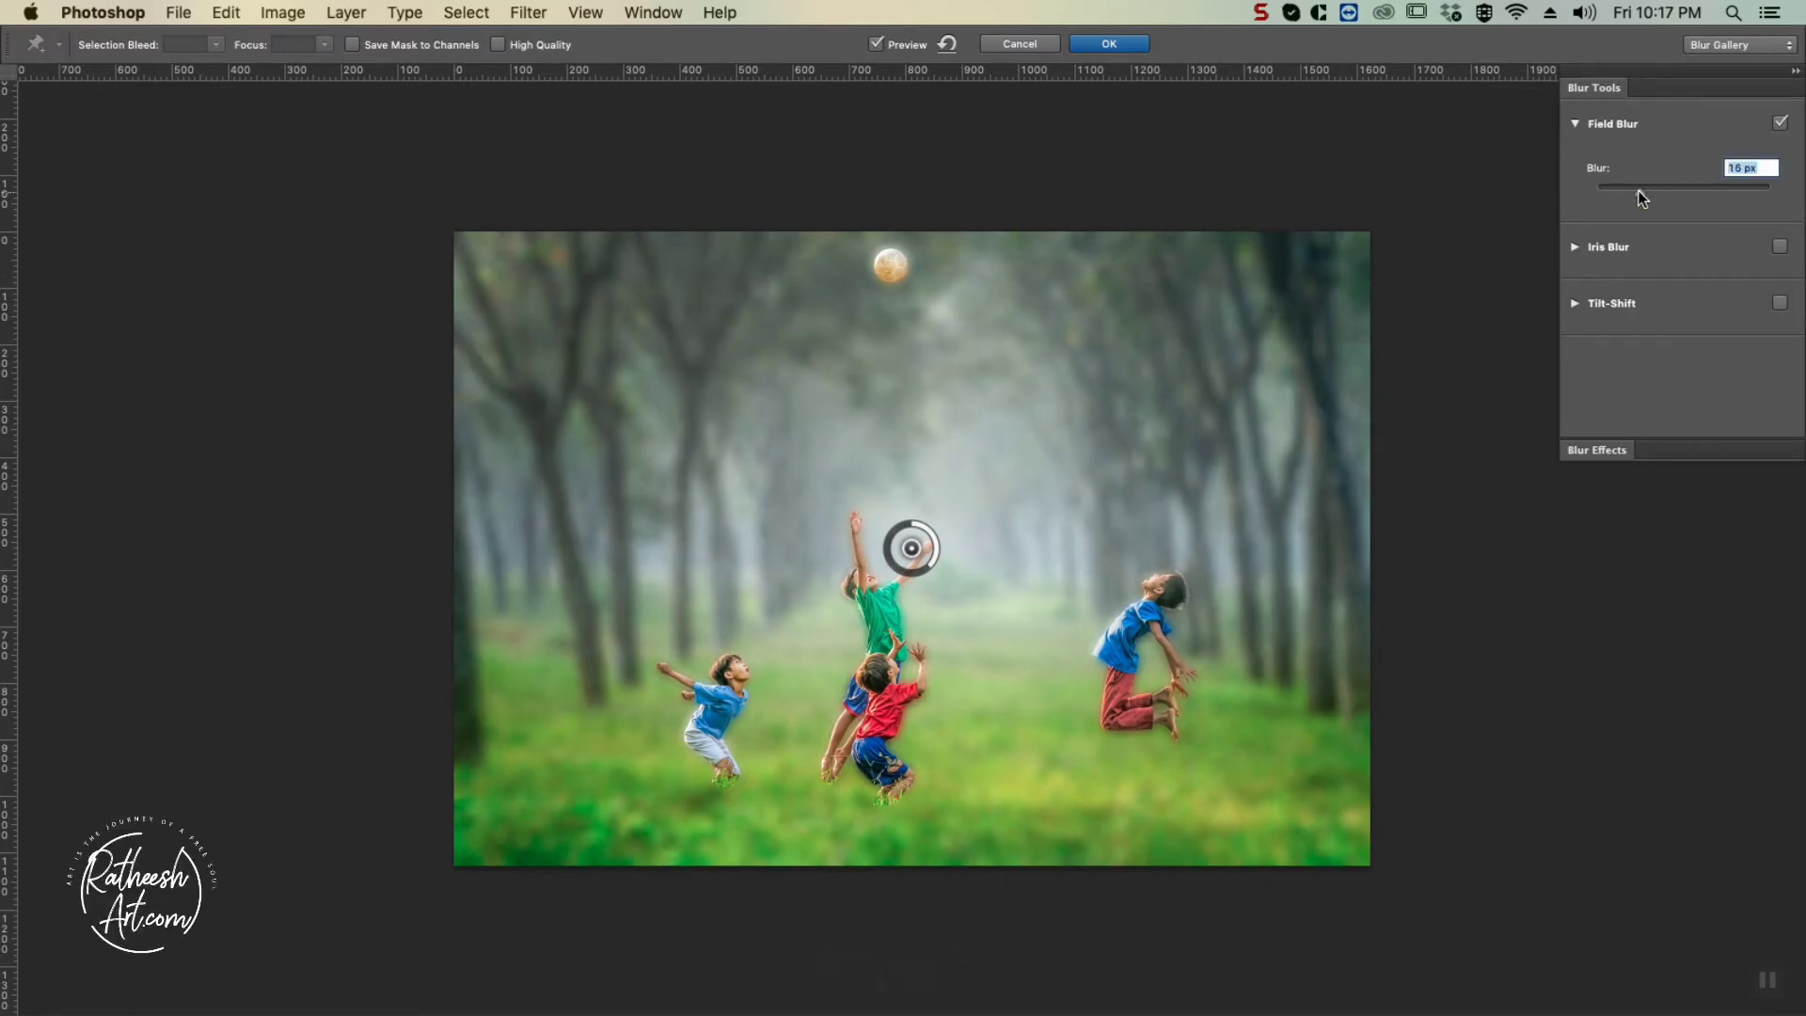
key(Escape)
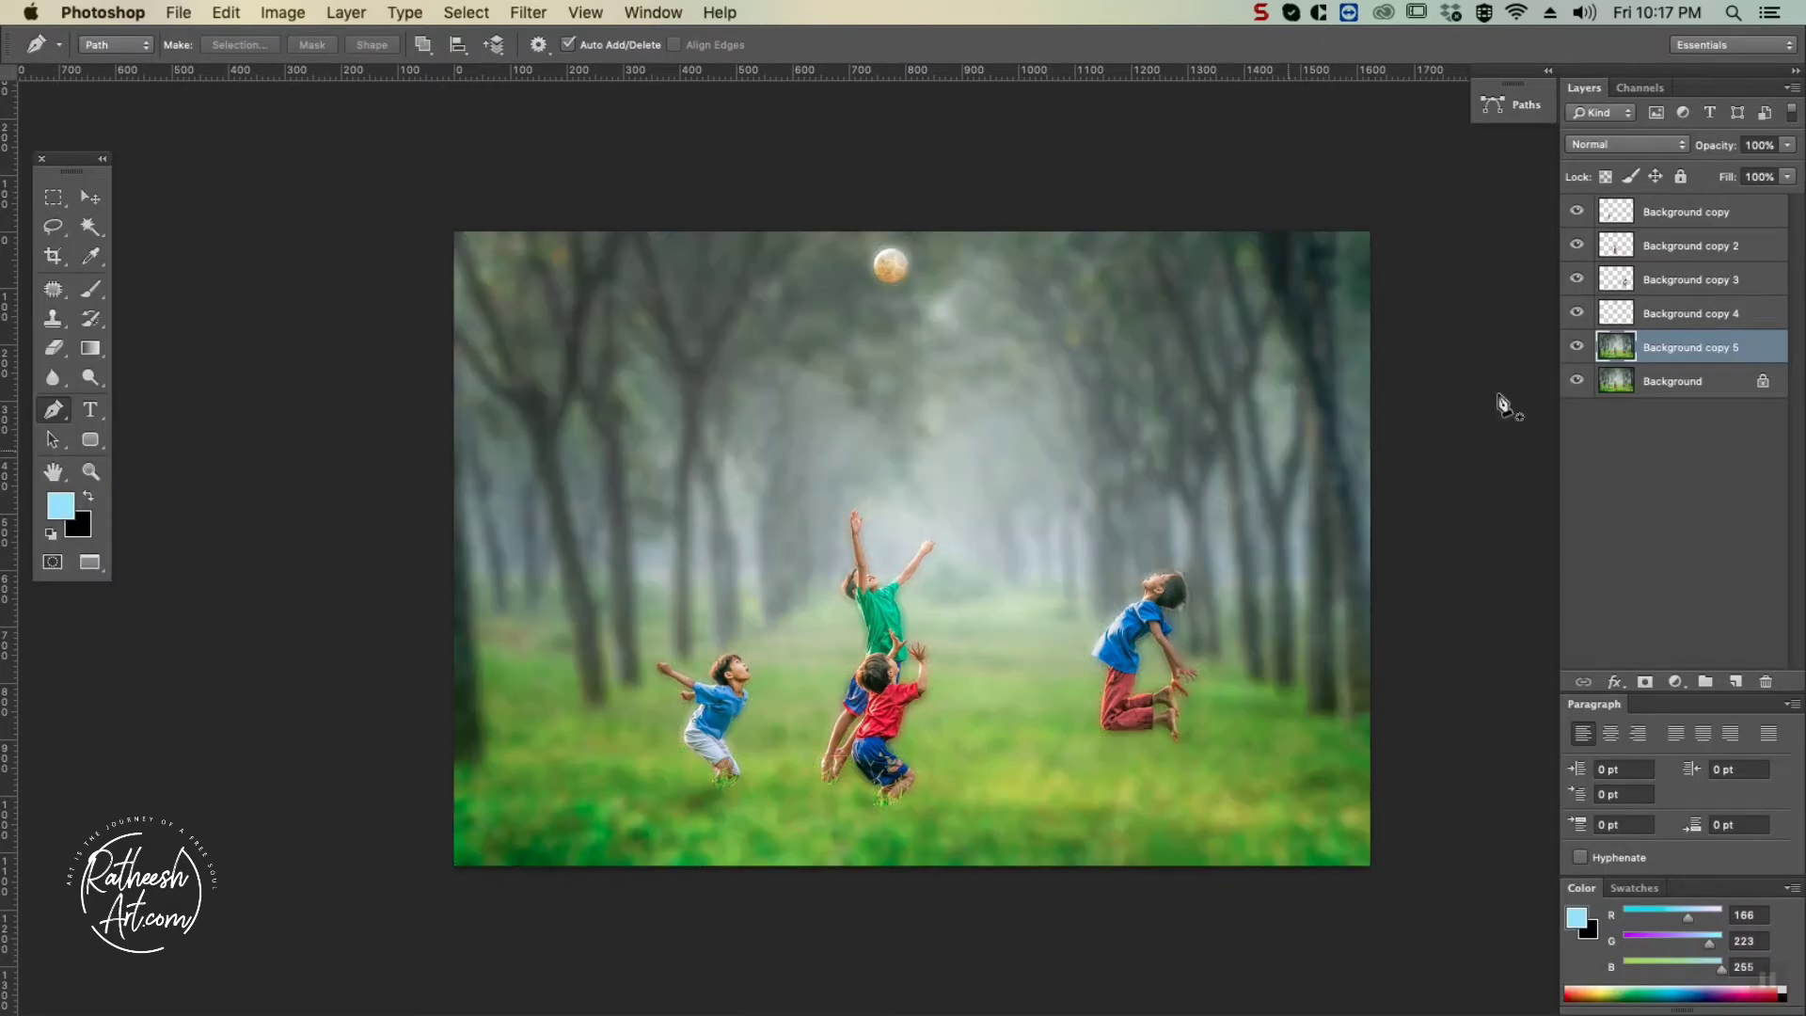
Duplicate the blurred Background copy 5 layer and set the duplicate's blend mode to Multiply.
right_click(1682, 366)
click(1566, 325)
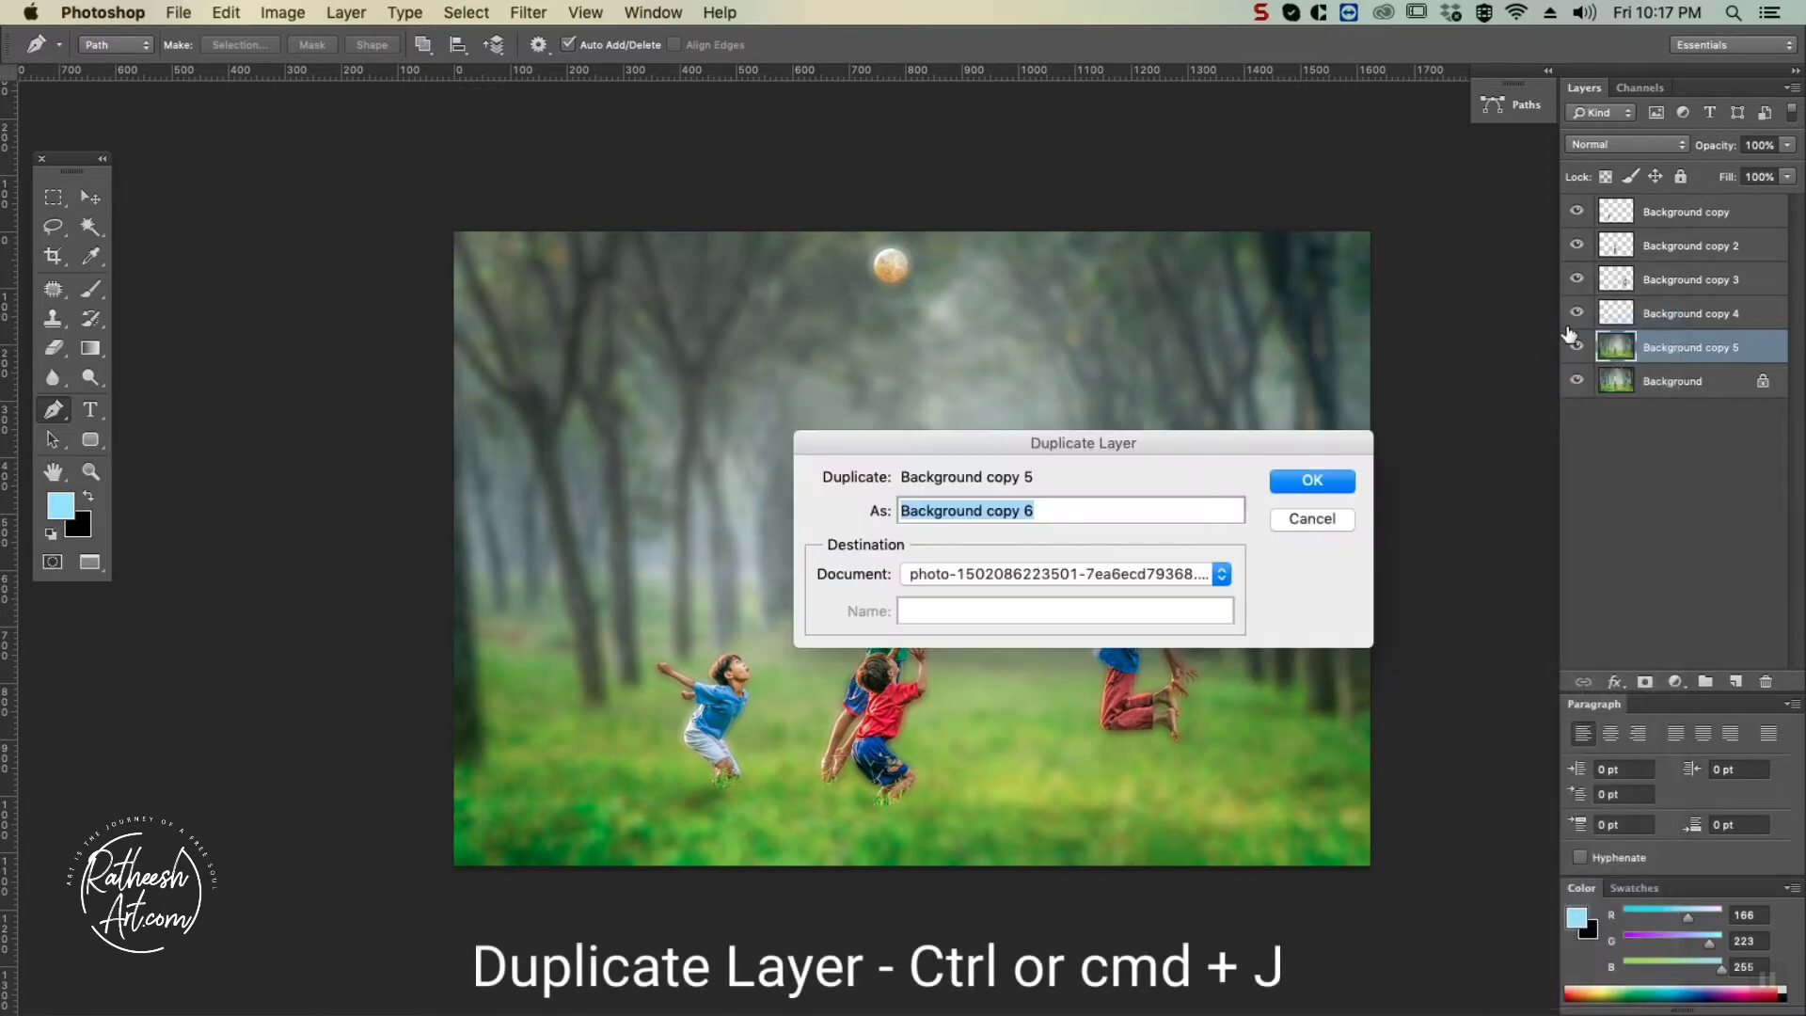
key(Return)
click(1591, 146)
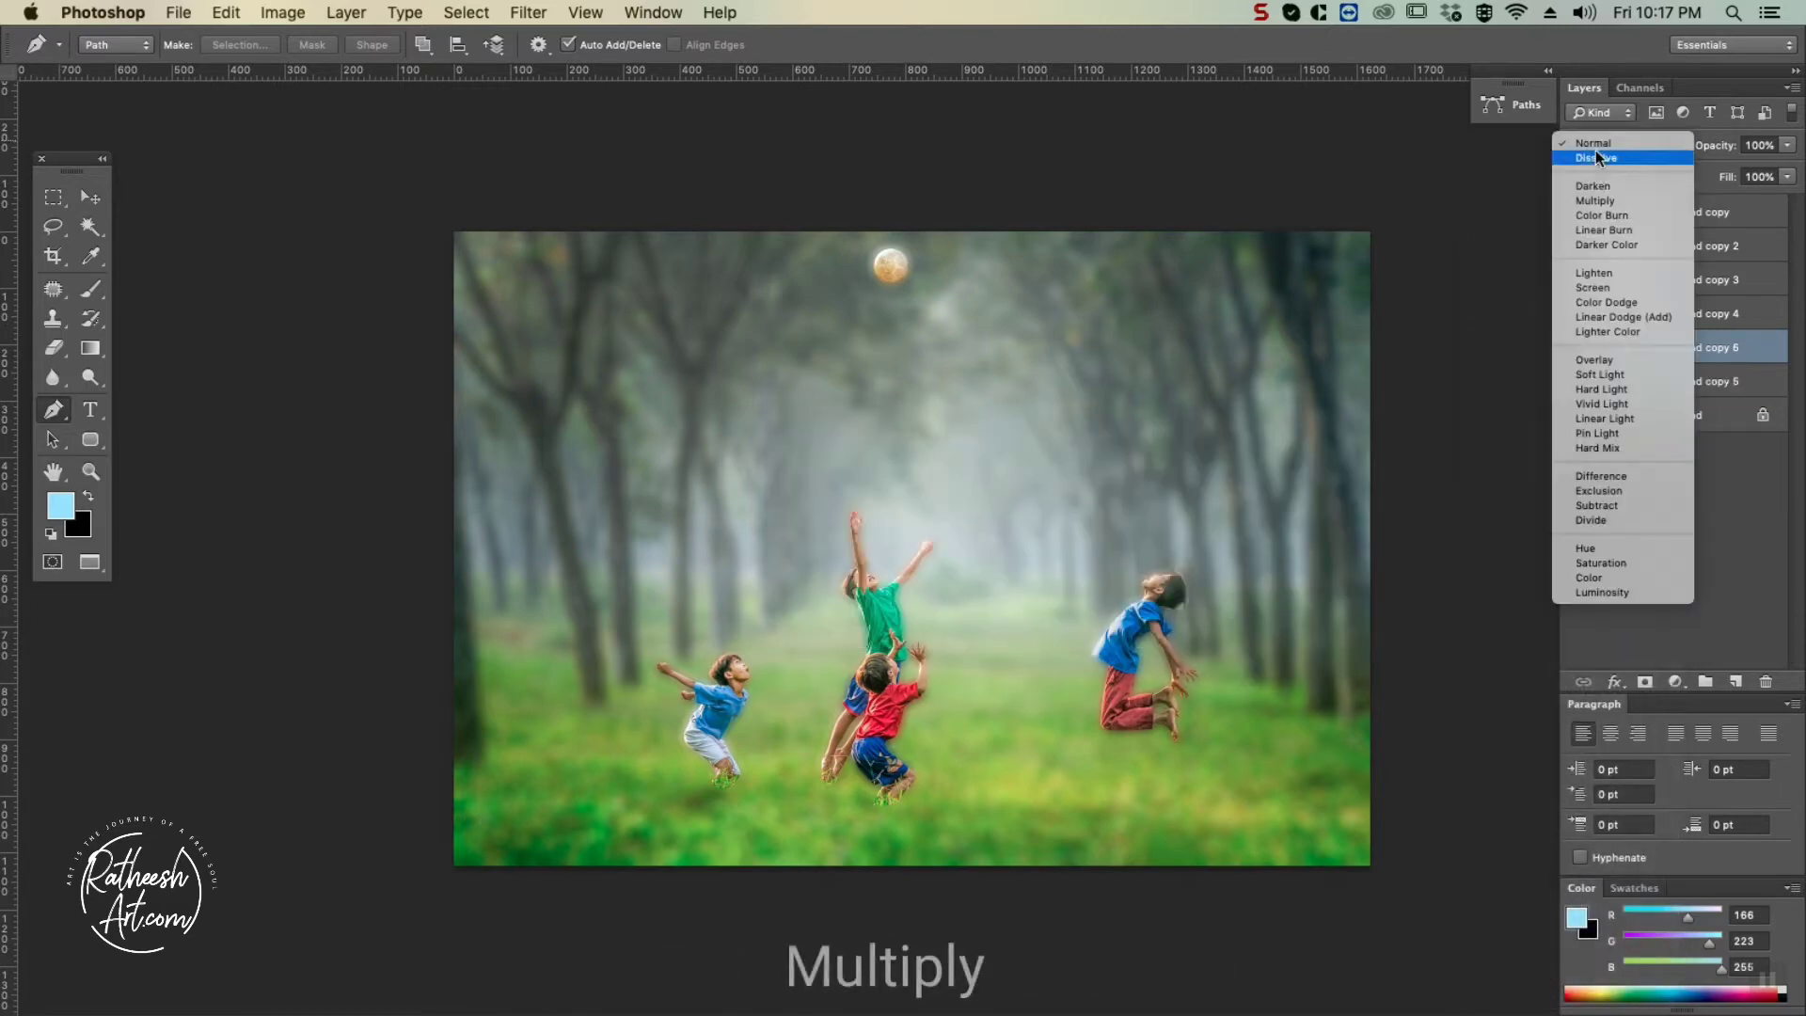
click(1594, 201)
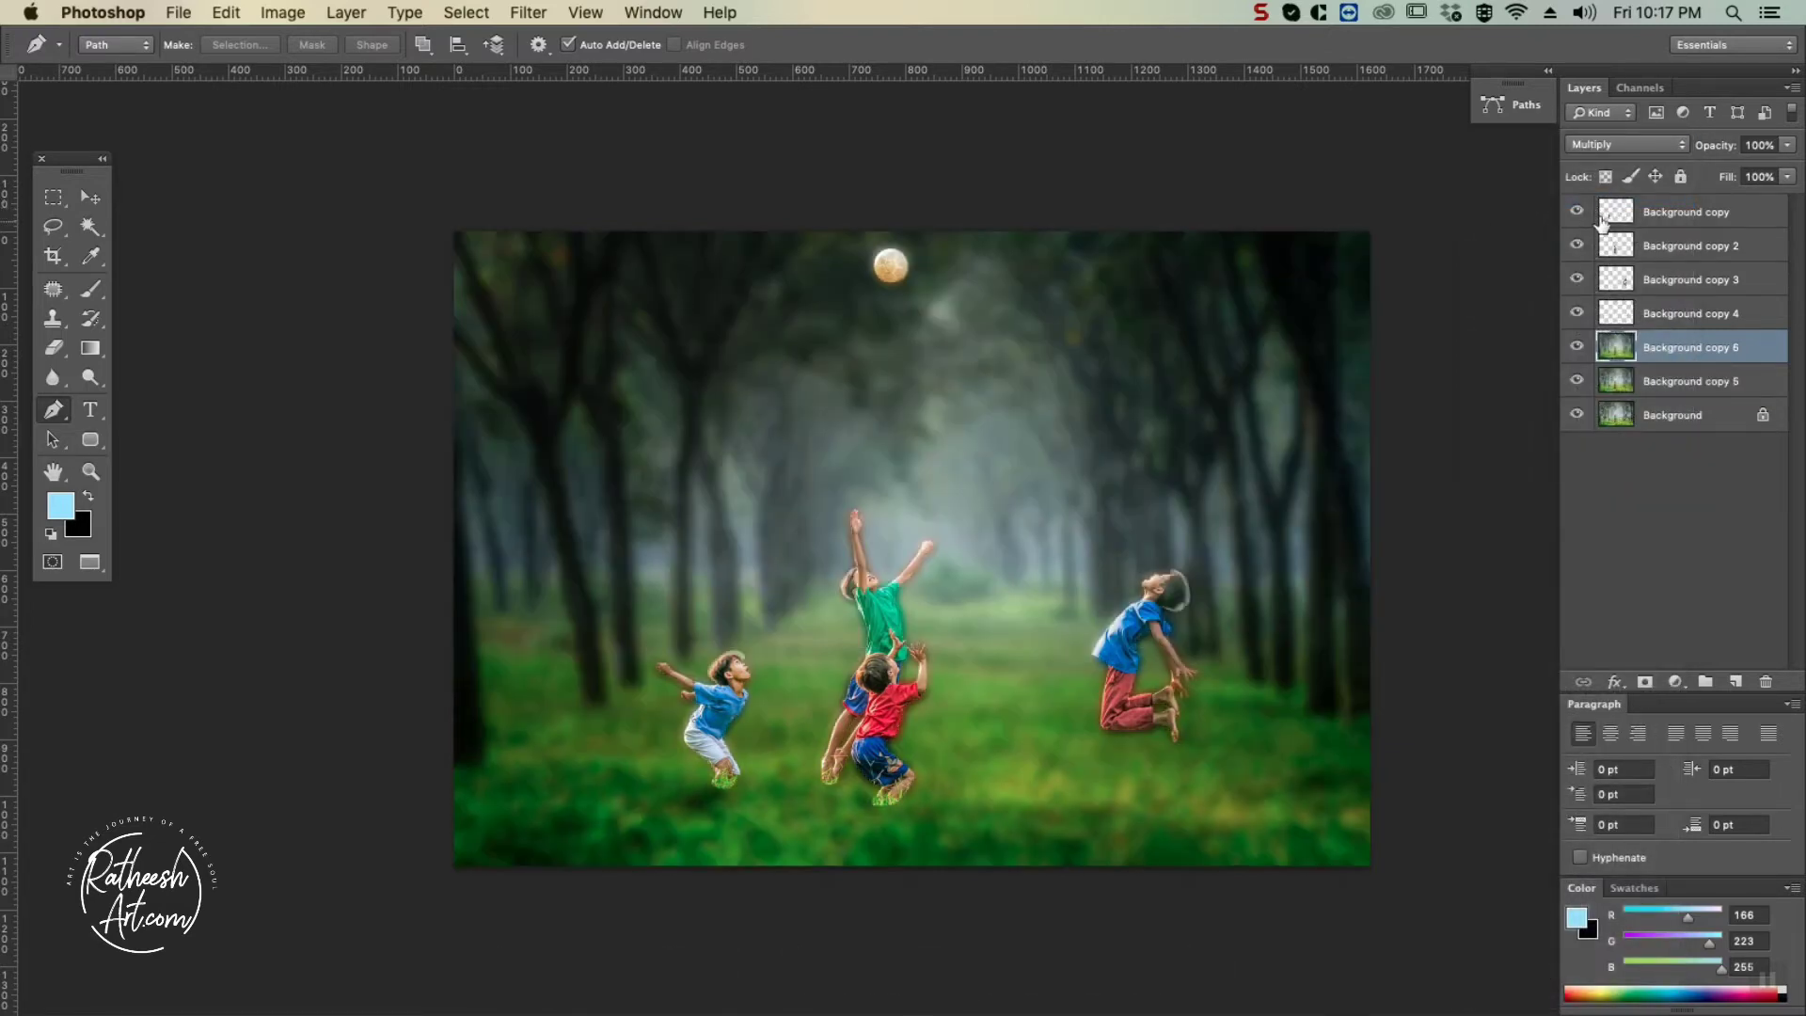
Compare the effect of Background copy 6 and Background copy 5 by toggling their visibility, leaving Background copy 6 hidden.
click(91, 199)
click(1575, 348)
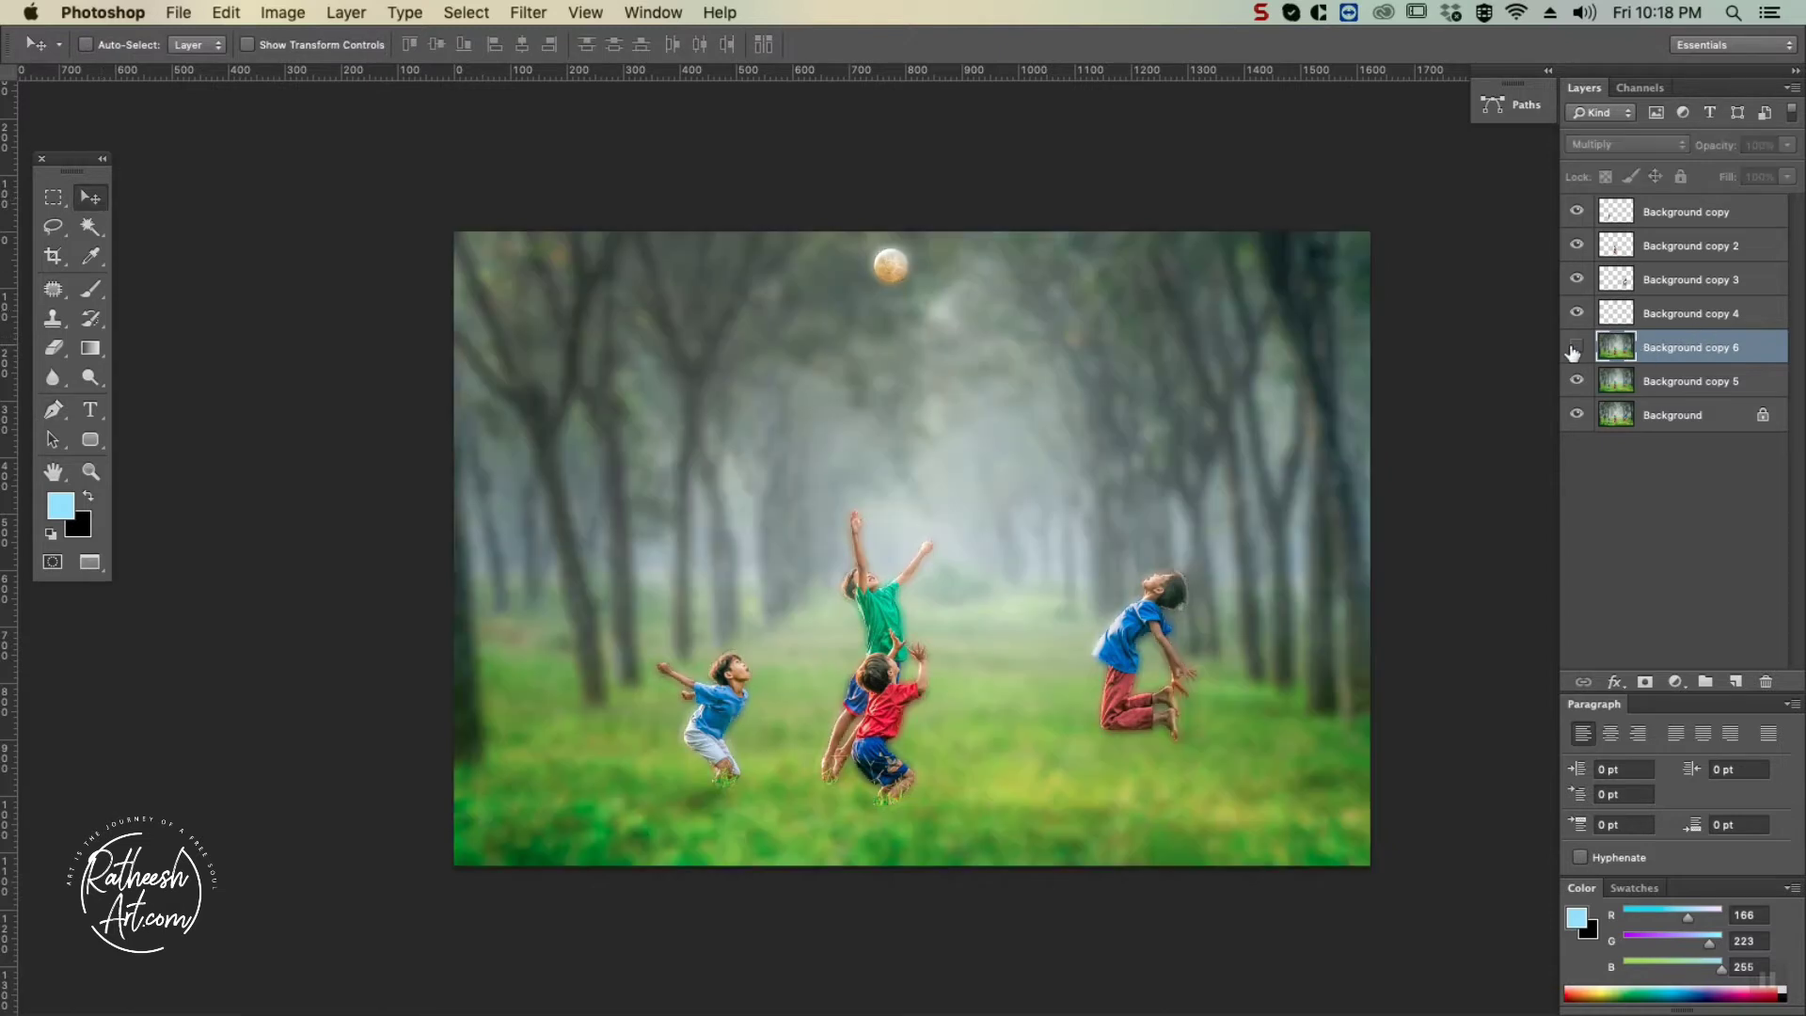
click(1575, 348)
click(1575, 348)
click(1576, 348)
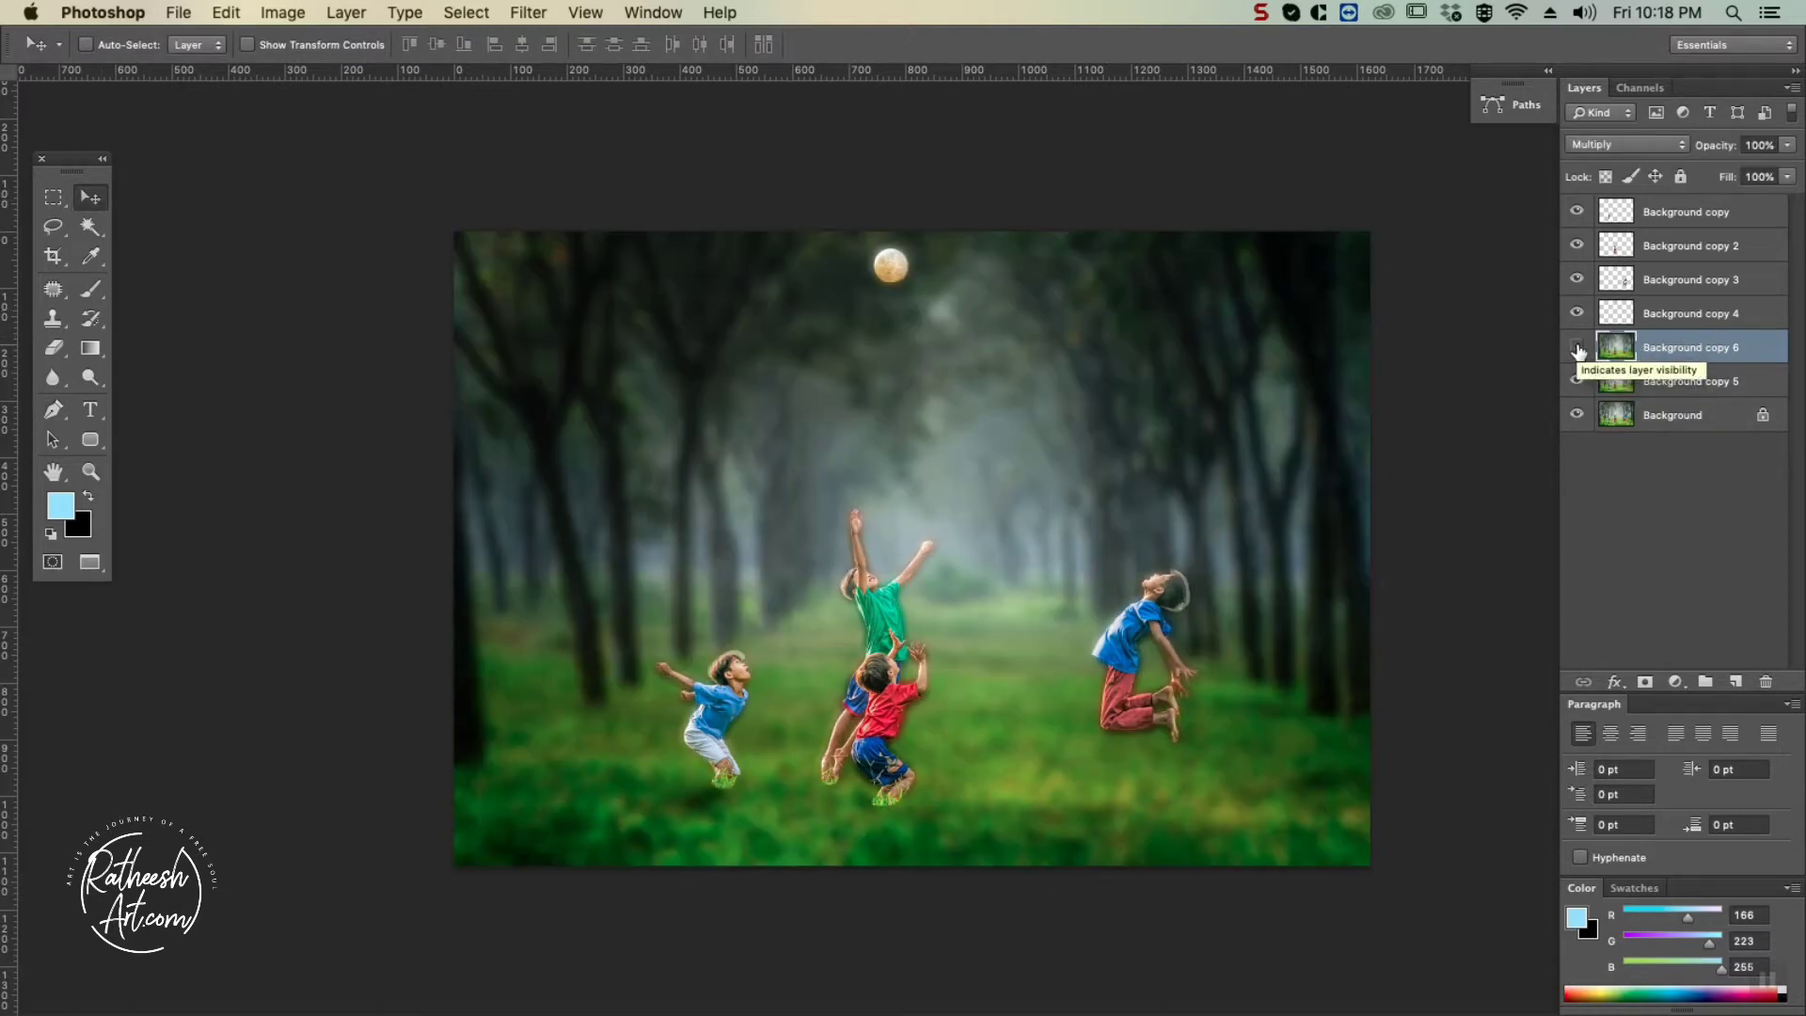
click(1575, 347)
click(1576, 381)
click(1577, 381)
Add a Hide All layer mask to the blurred Background copy 5 layer.
click(1660, 380)
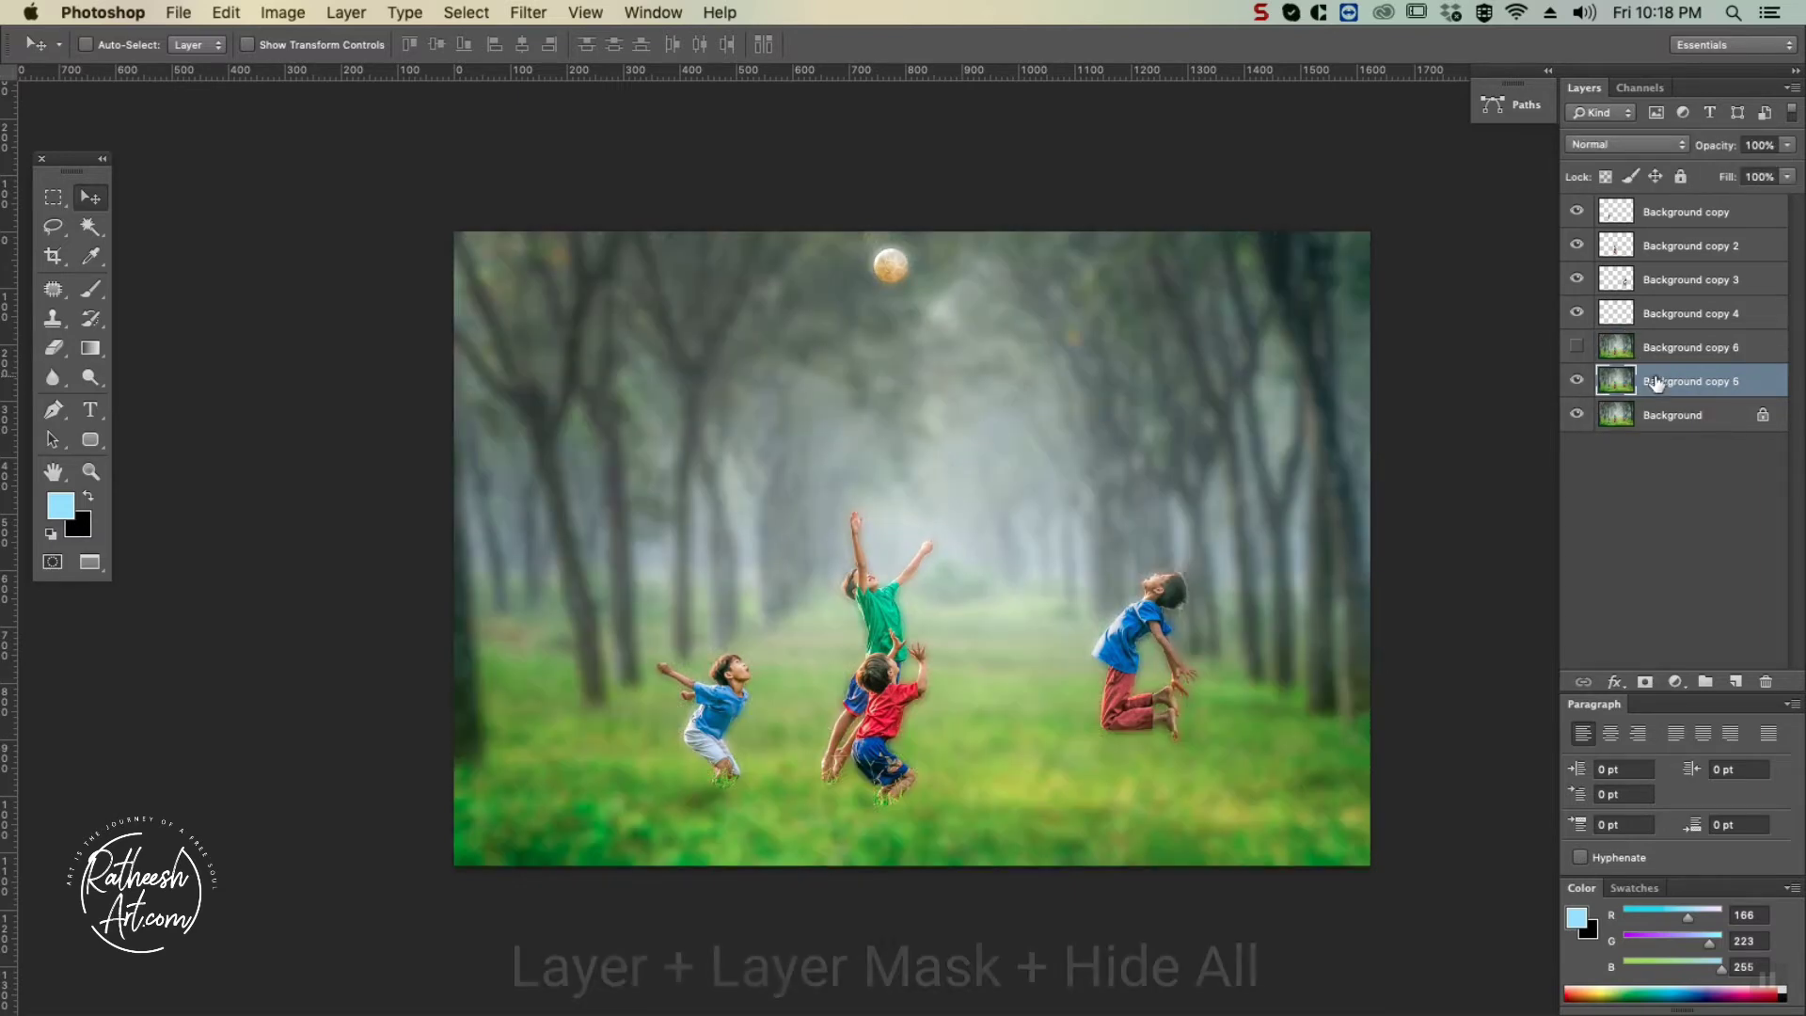
click(346, 12)
mouse_move(423, 318)
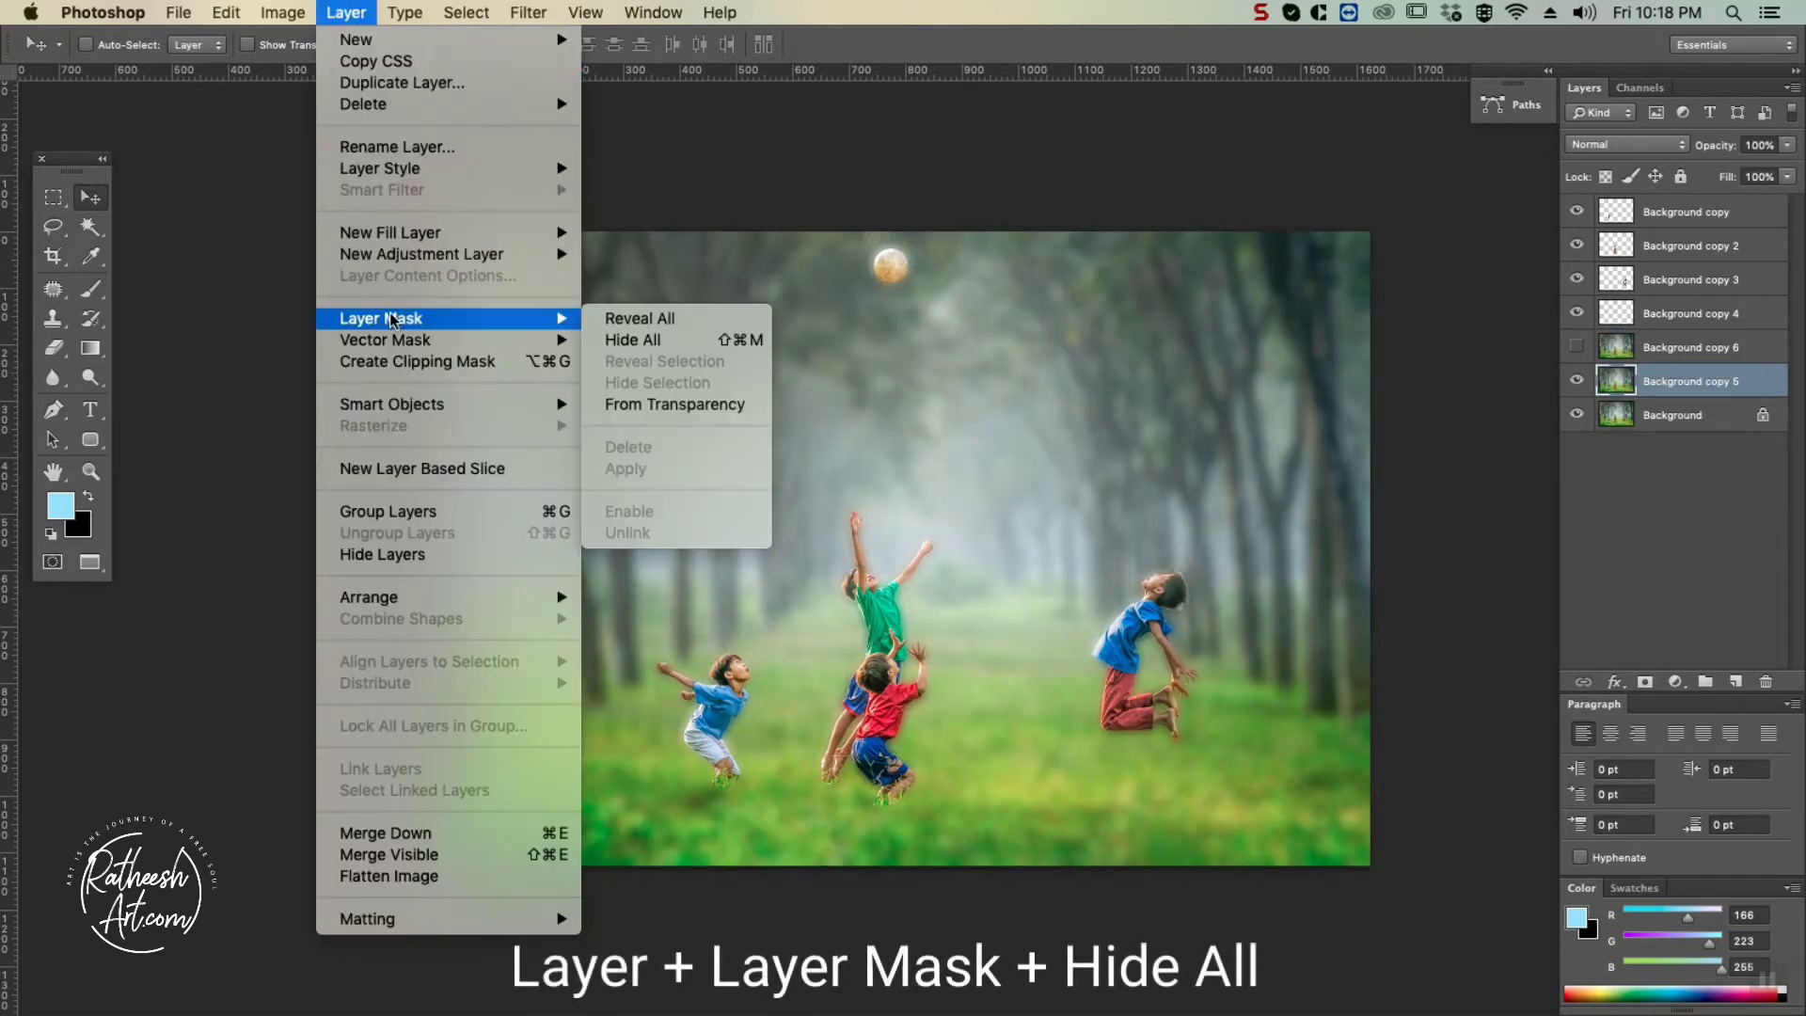
click(684, 340)
Reveal the blur across the upper trees by erasing the black mask with a size 500 Eraser at 46% opacity, using default colors.
key(d)
key(e)
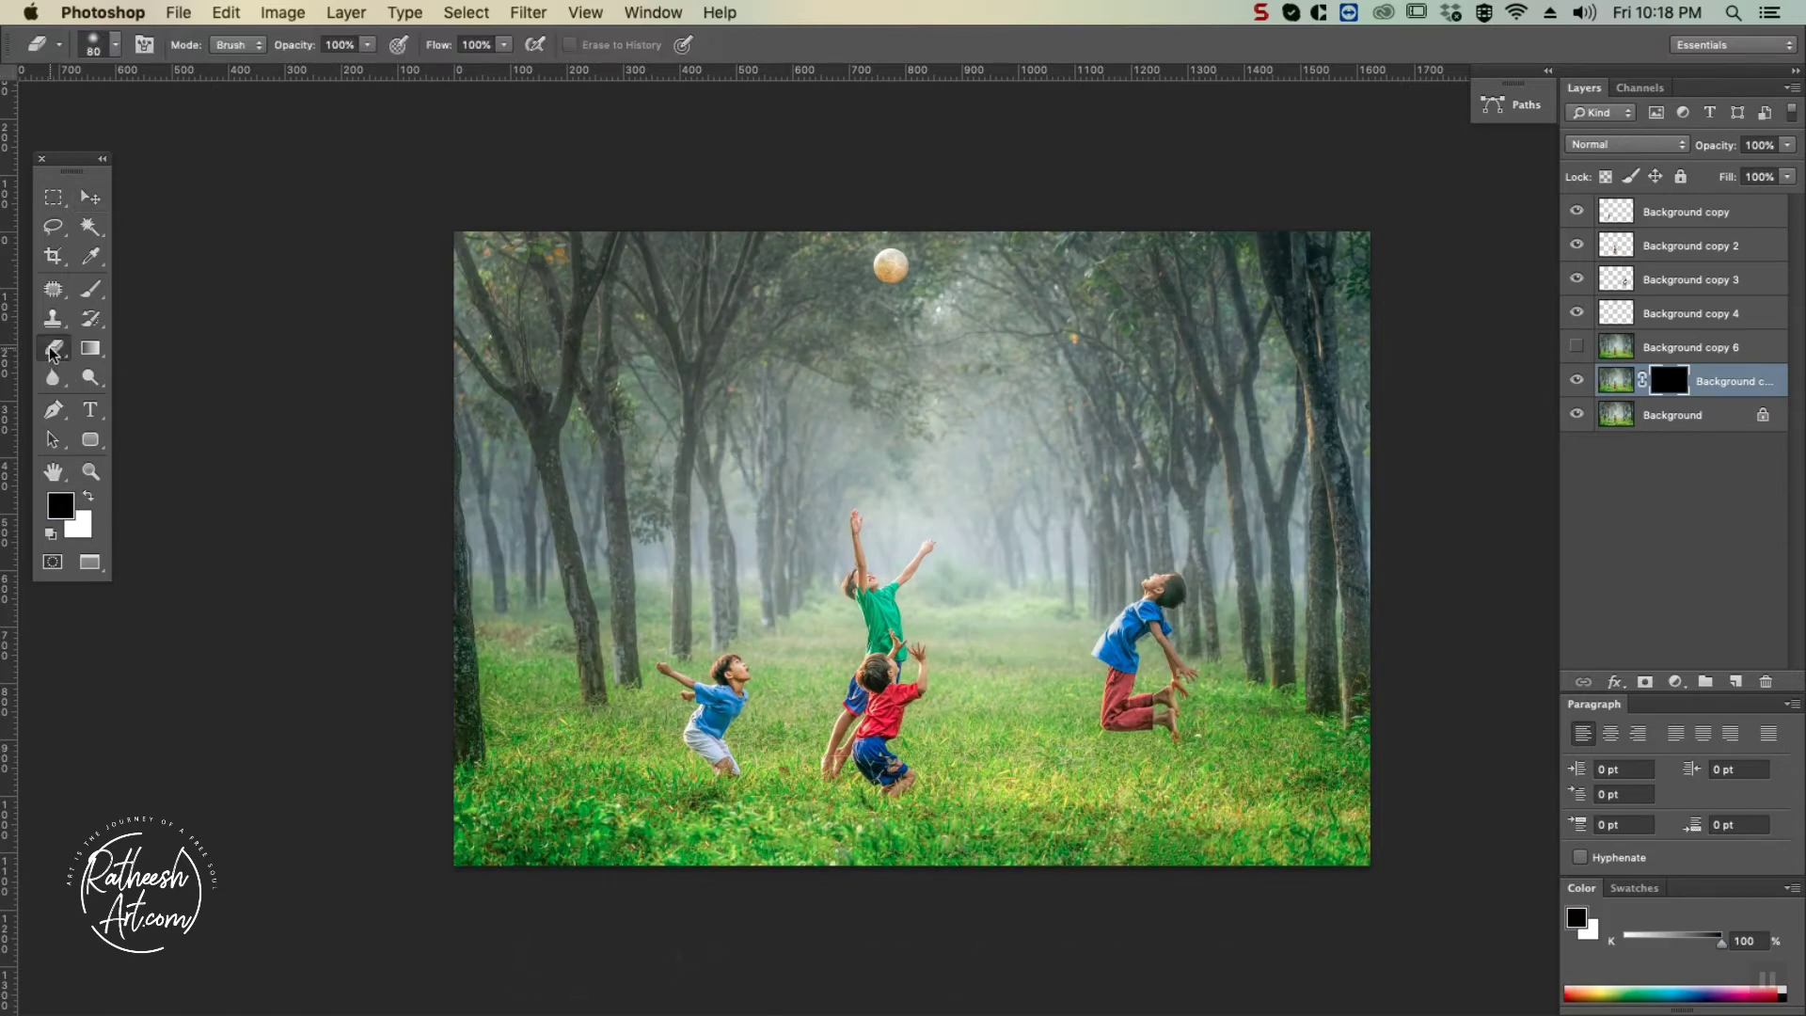
key(bracketright)
key(bracketright)
key(bracketright)
key(bracketright)
key(bracketright)
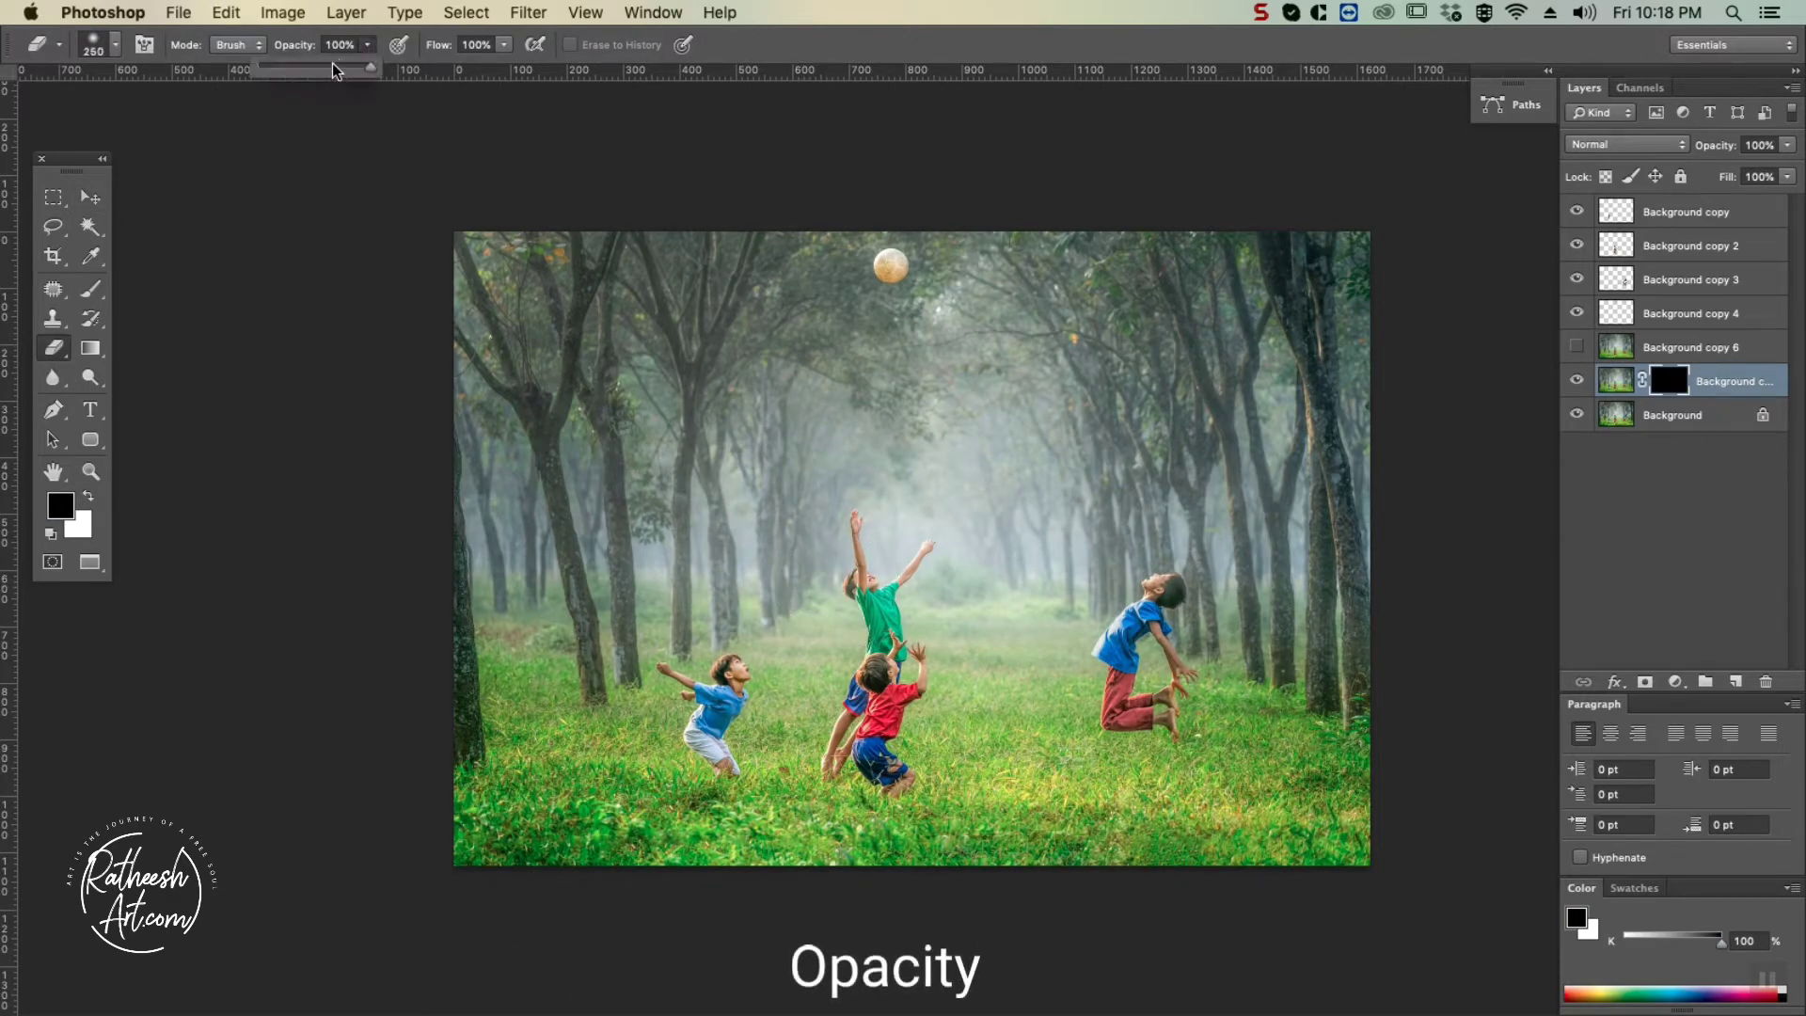
drag(334, 72, 308, 72)
key(bracketright)
key(bracketright)
key(bracketright)
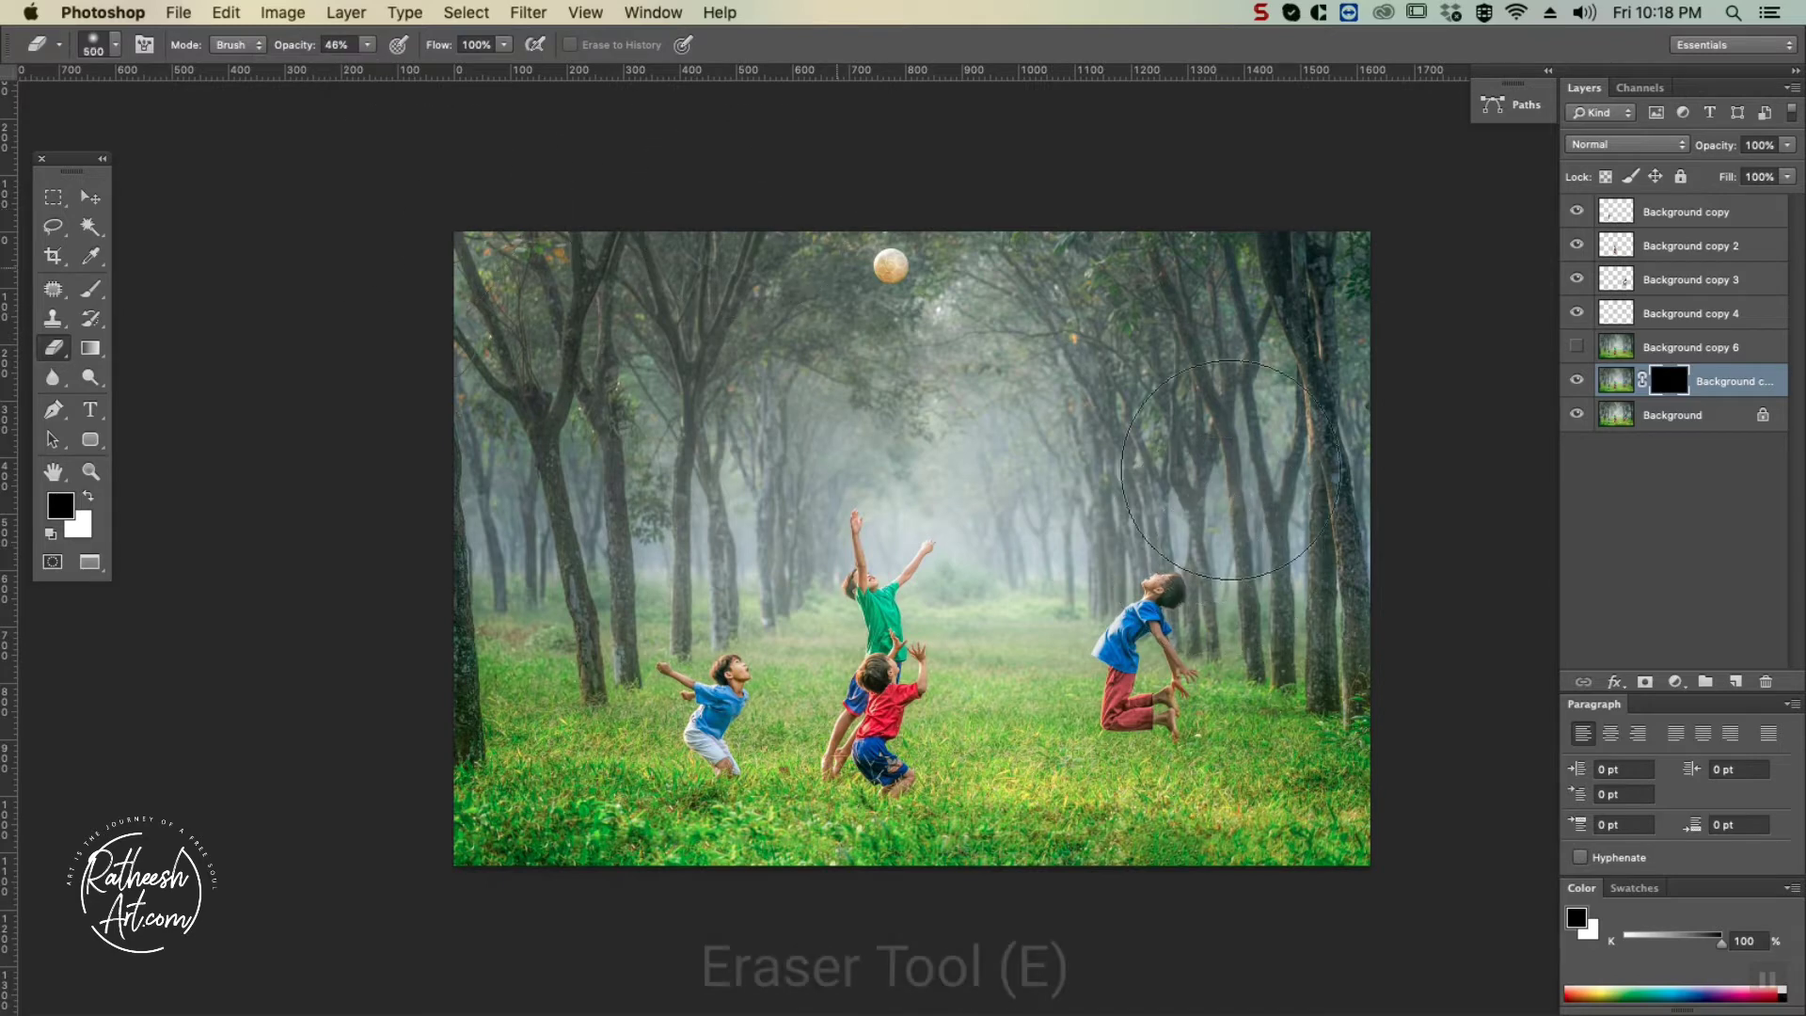
mouse_move(1231, 469)
mouse_down()
mouse_move(1304, 500)
mouse_move(1113, 486)
mouse_move(1260, 480)
mouse_up()
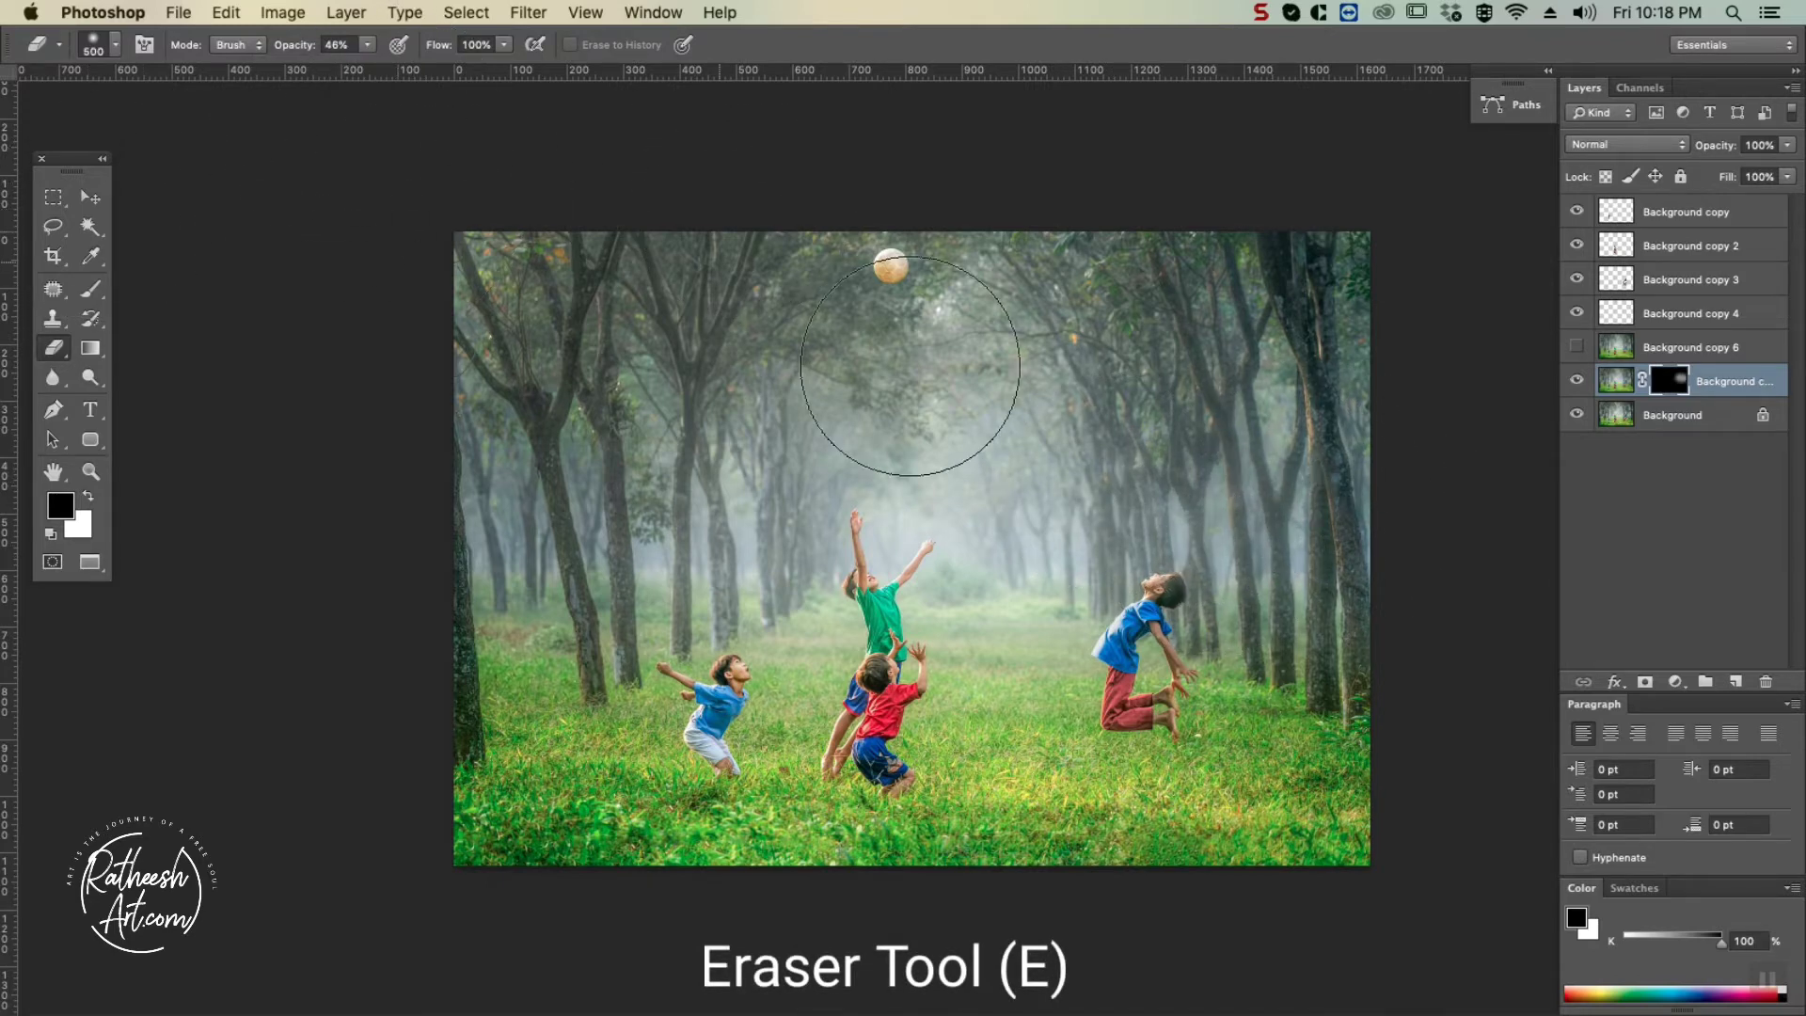
mouse_move(910, 366)
mouse_down()
mouse_move(1208, 280)
mouse_move(1375, 284)
mouse_move(401, 286)
mouse_up()
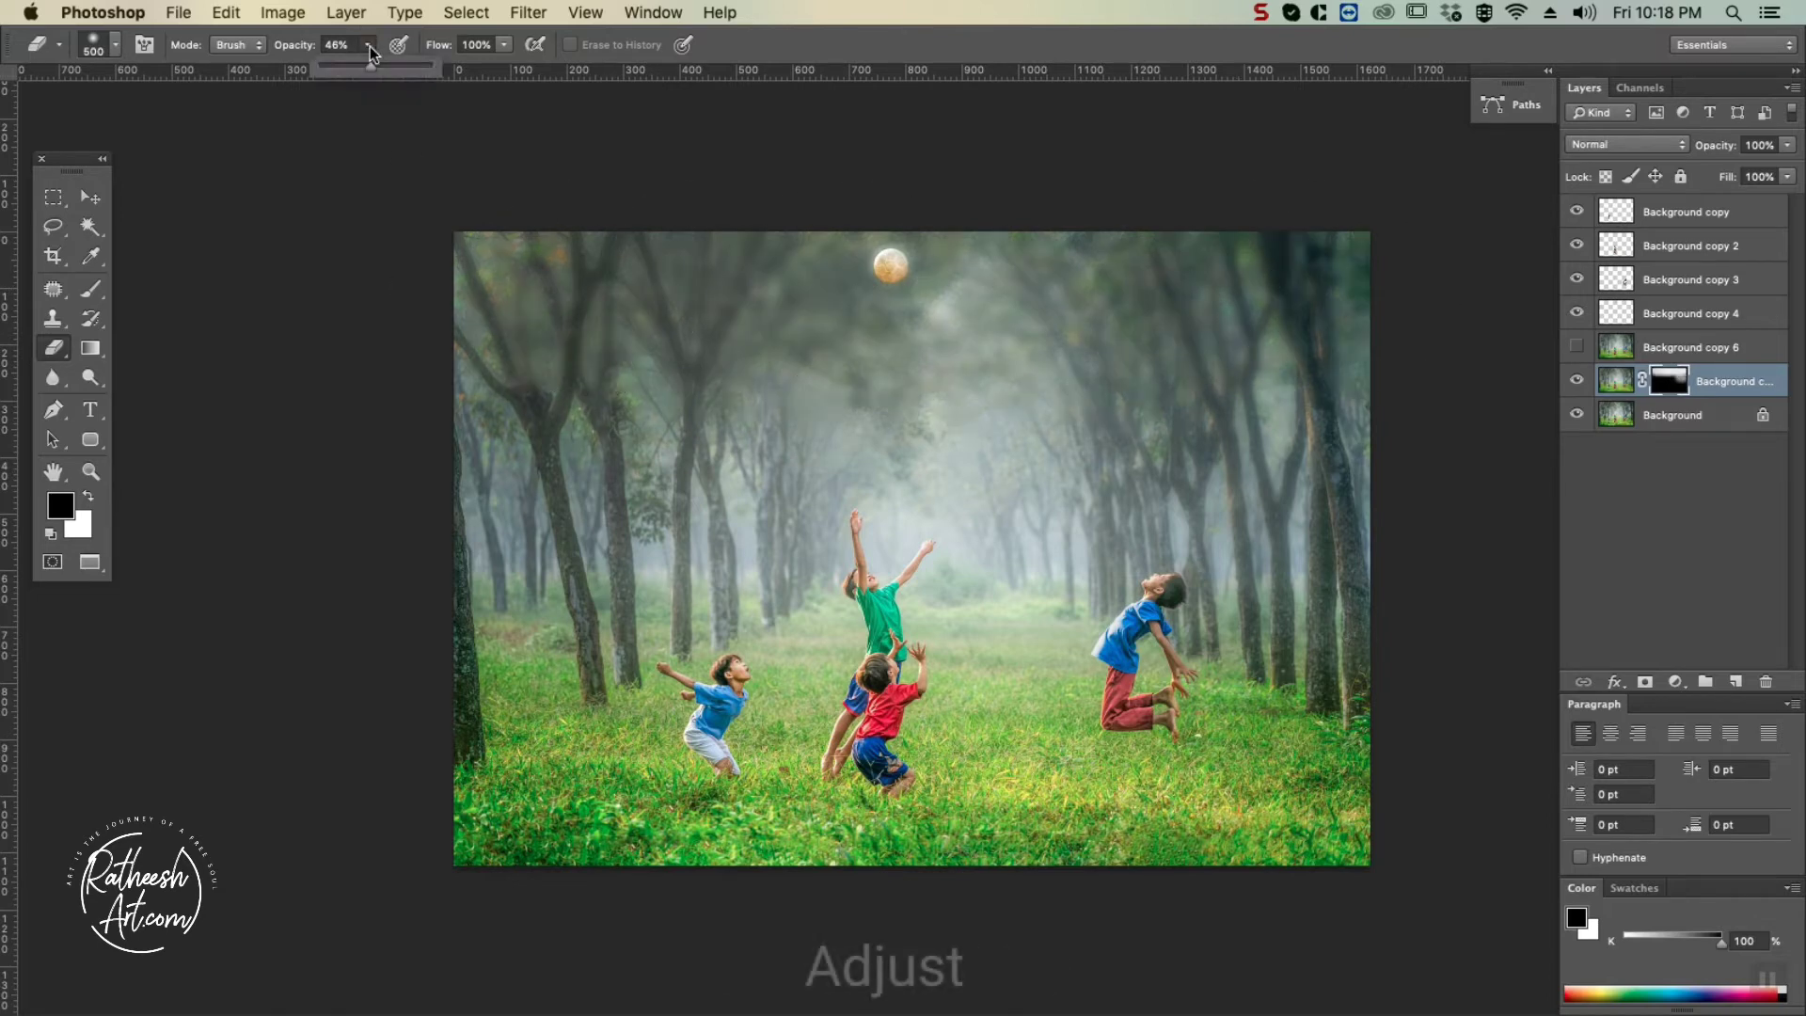
Erase more of the mask over the tree trunks at 100% opacity, using 30% flow for their lower parts.
mouse_move(1396, 408)
mouse_down()
mouse_move(1046, 405)
mouse_move(1115, 456)
mouse_up()
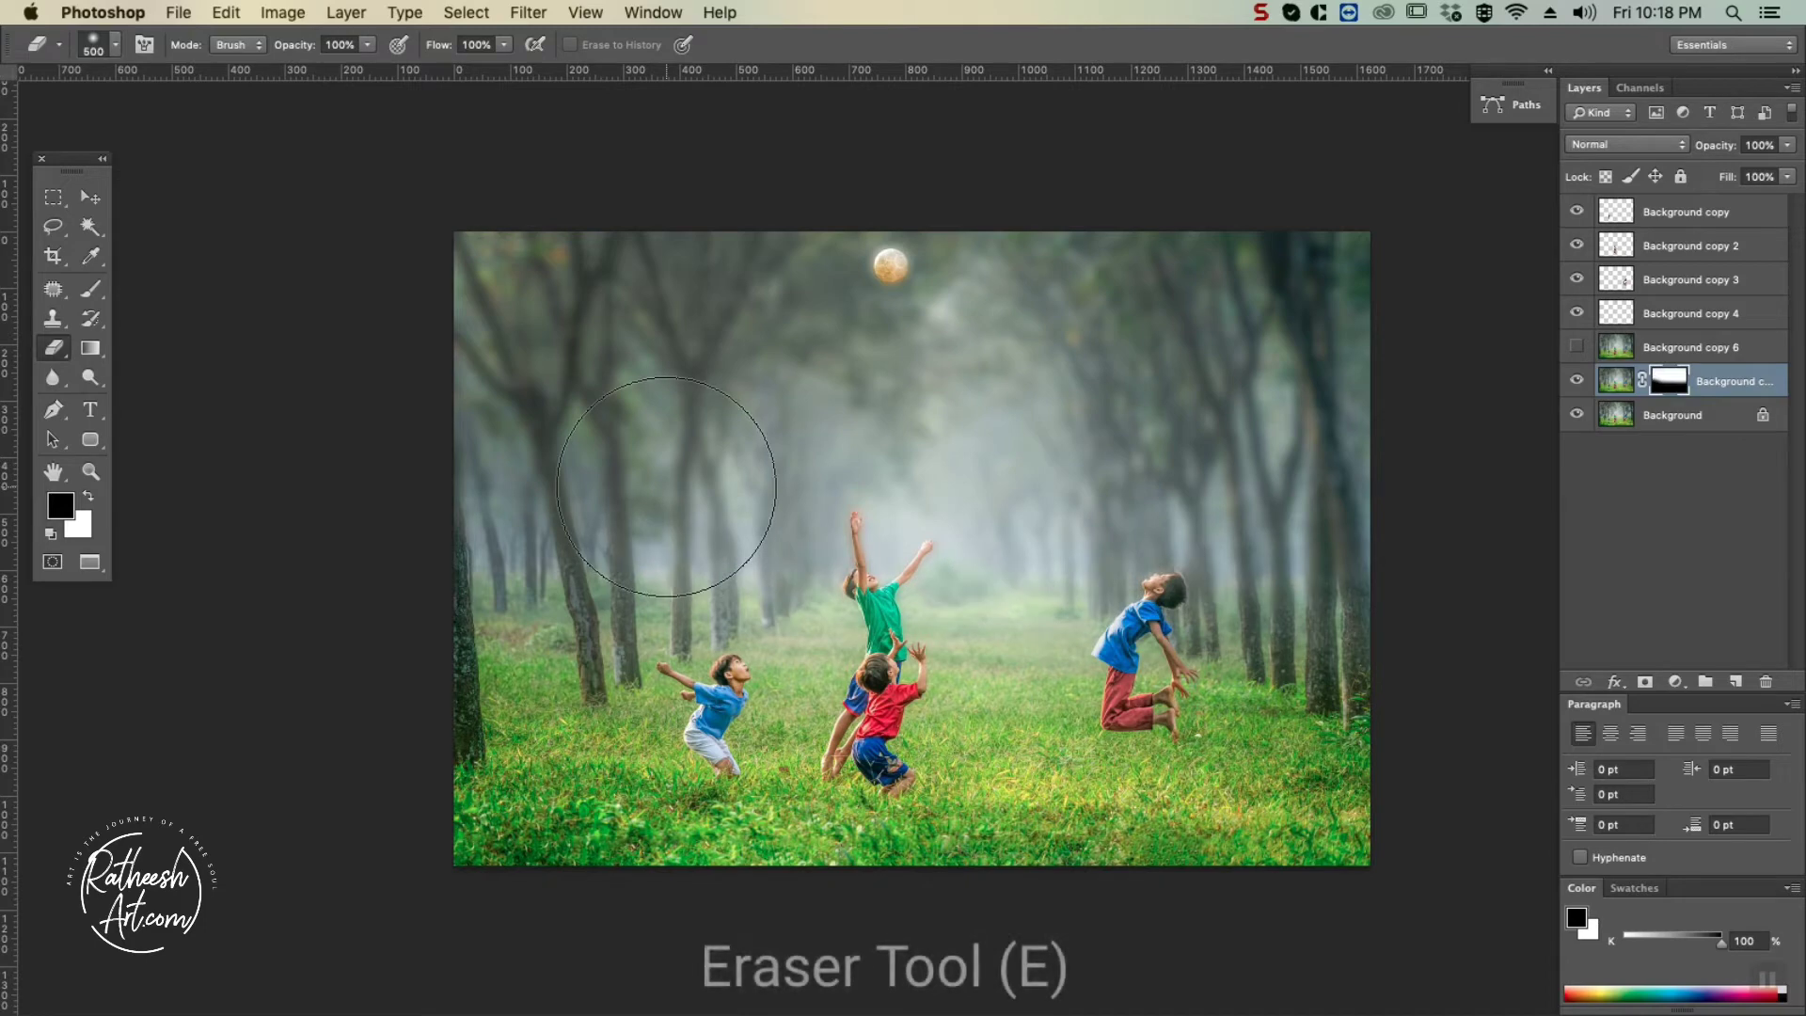
click(504, 45)
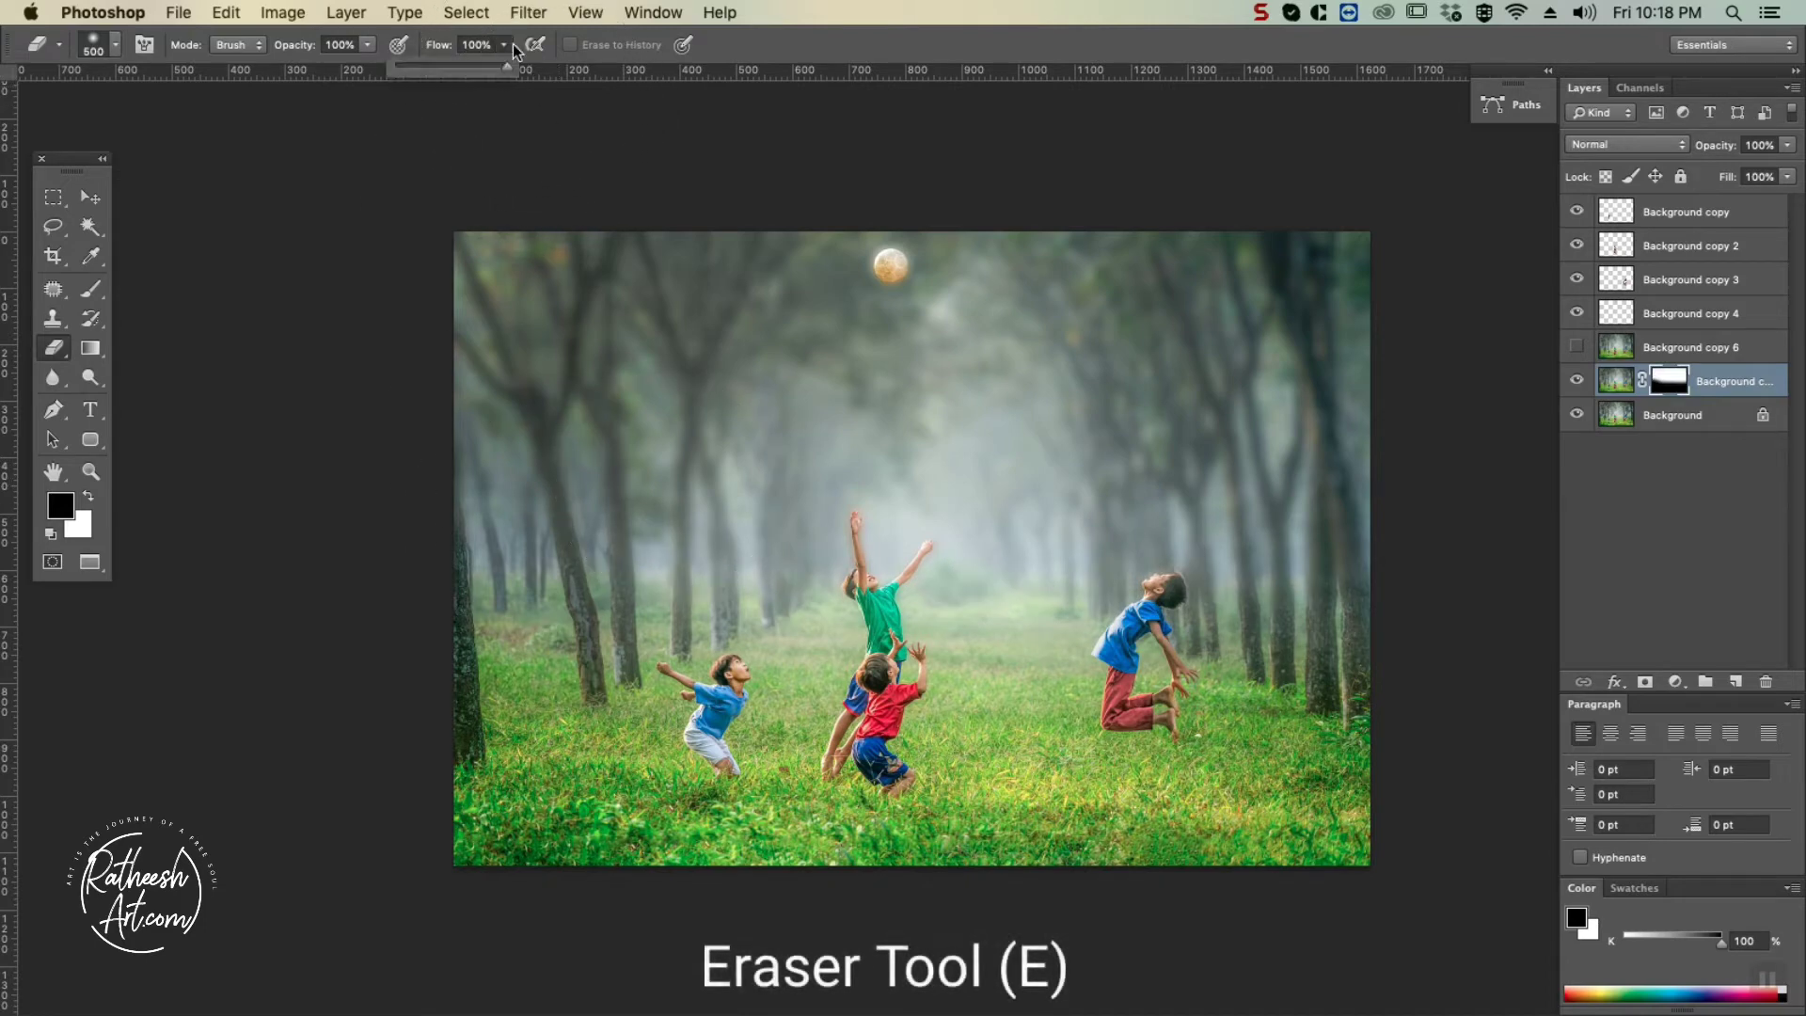
drag(437, 73, 428, 73)
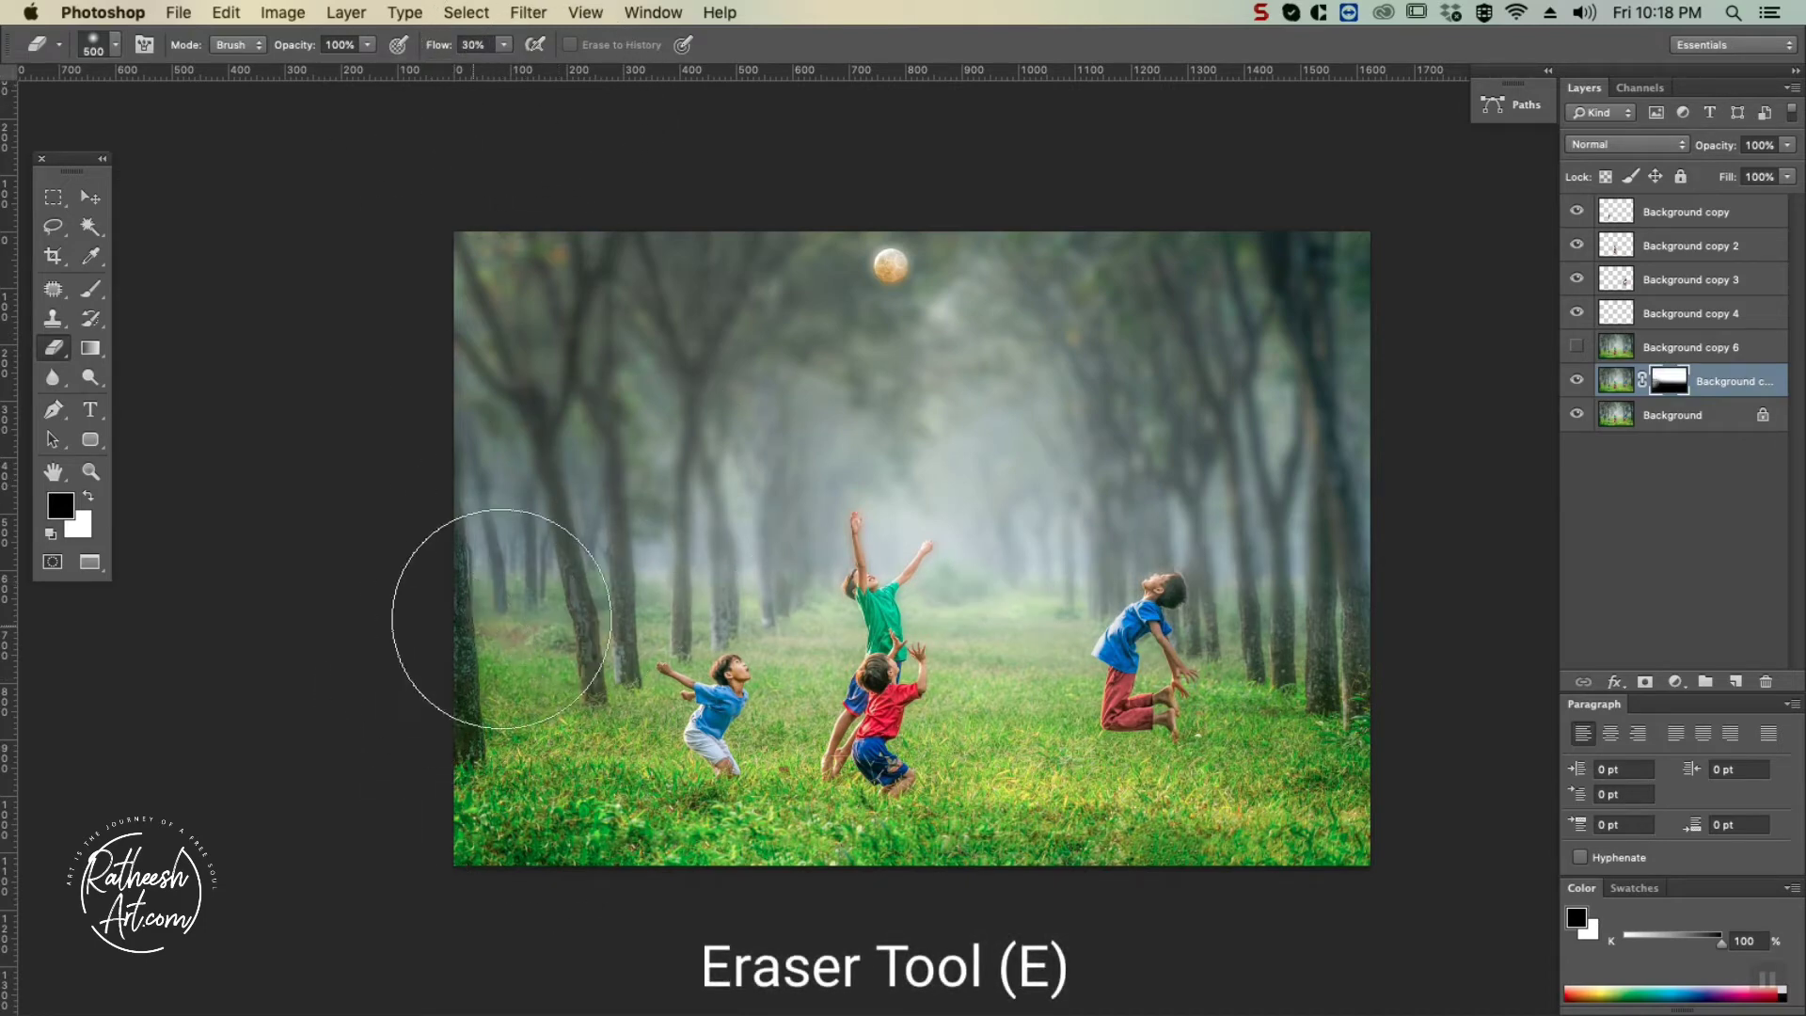
mouse_move(1319, 565)
mouse_down()
mouse_move(1371, 601)
mouse_move(1371, 681)
mouse_move(968, 621)
mouse_move(1366, 628)
mouse_up()
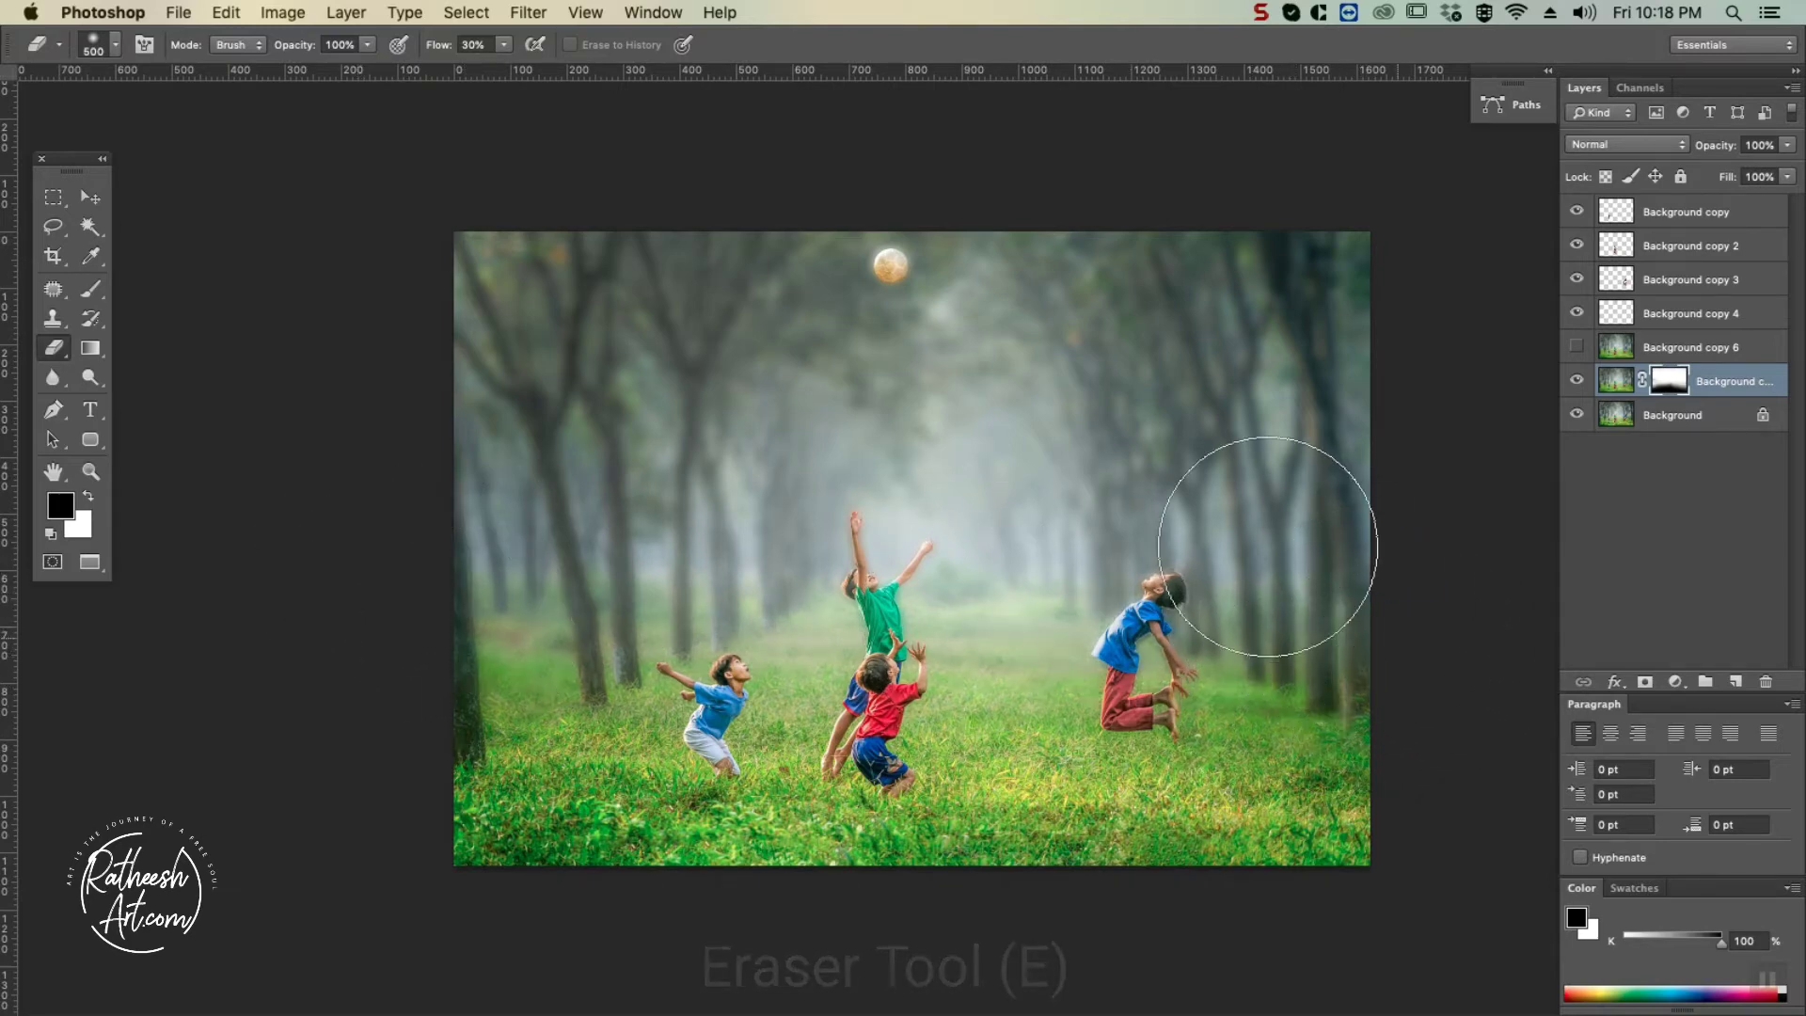
Reveal the blur along the foreground grass at the photo's lower edge by erasing the mask with a size 250 Eraser.
key(bracketleft)
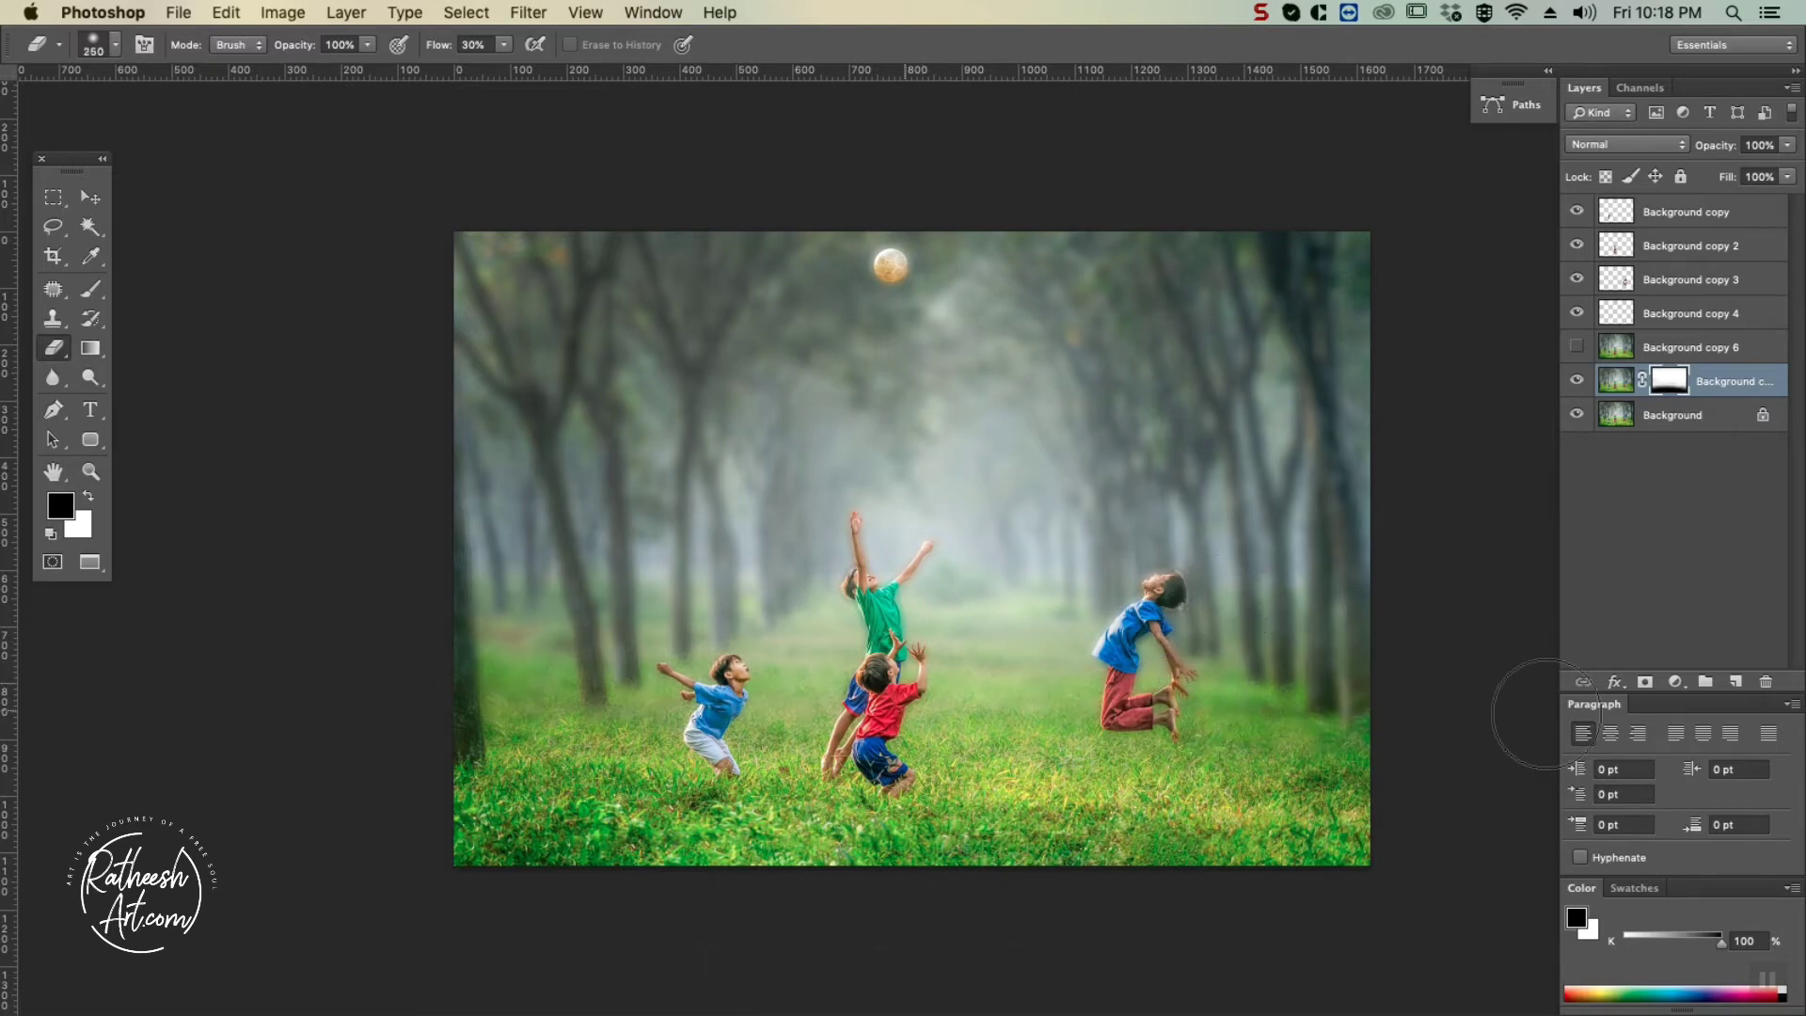
drag(684, 849, 849, 849)
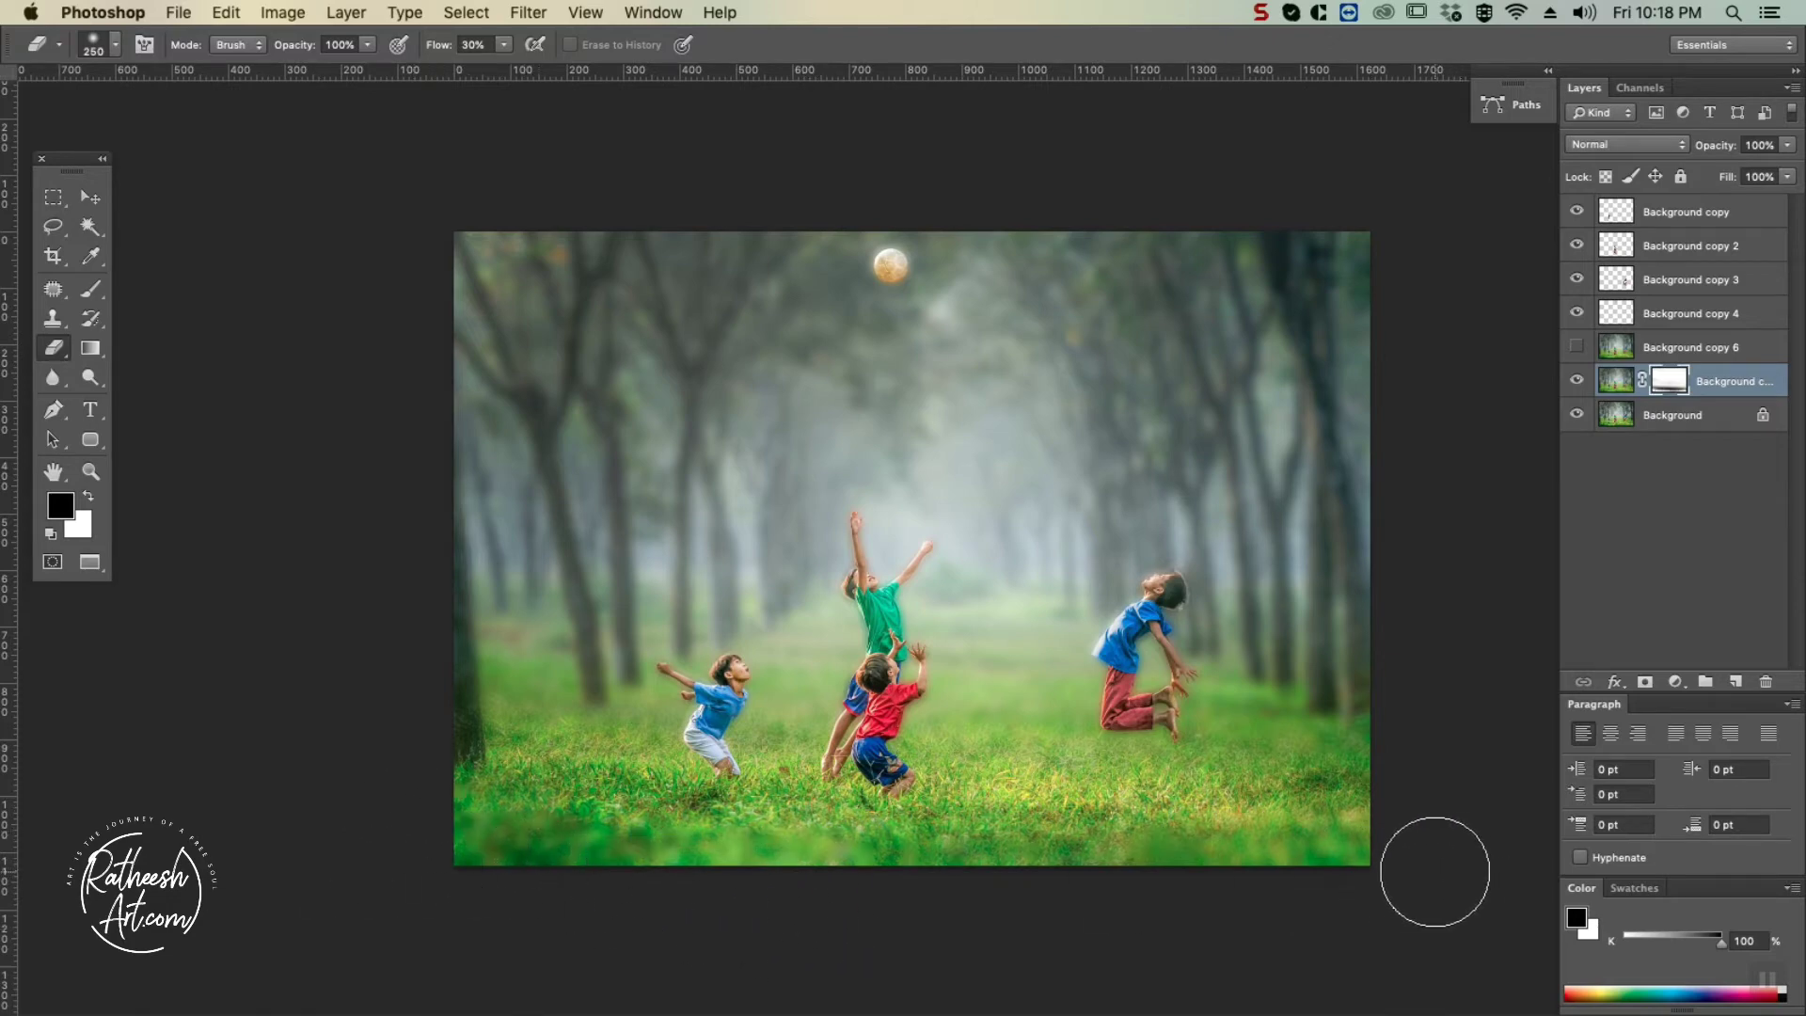
key(bracketright)
key(bracketright)
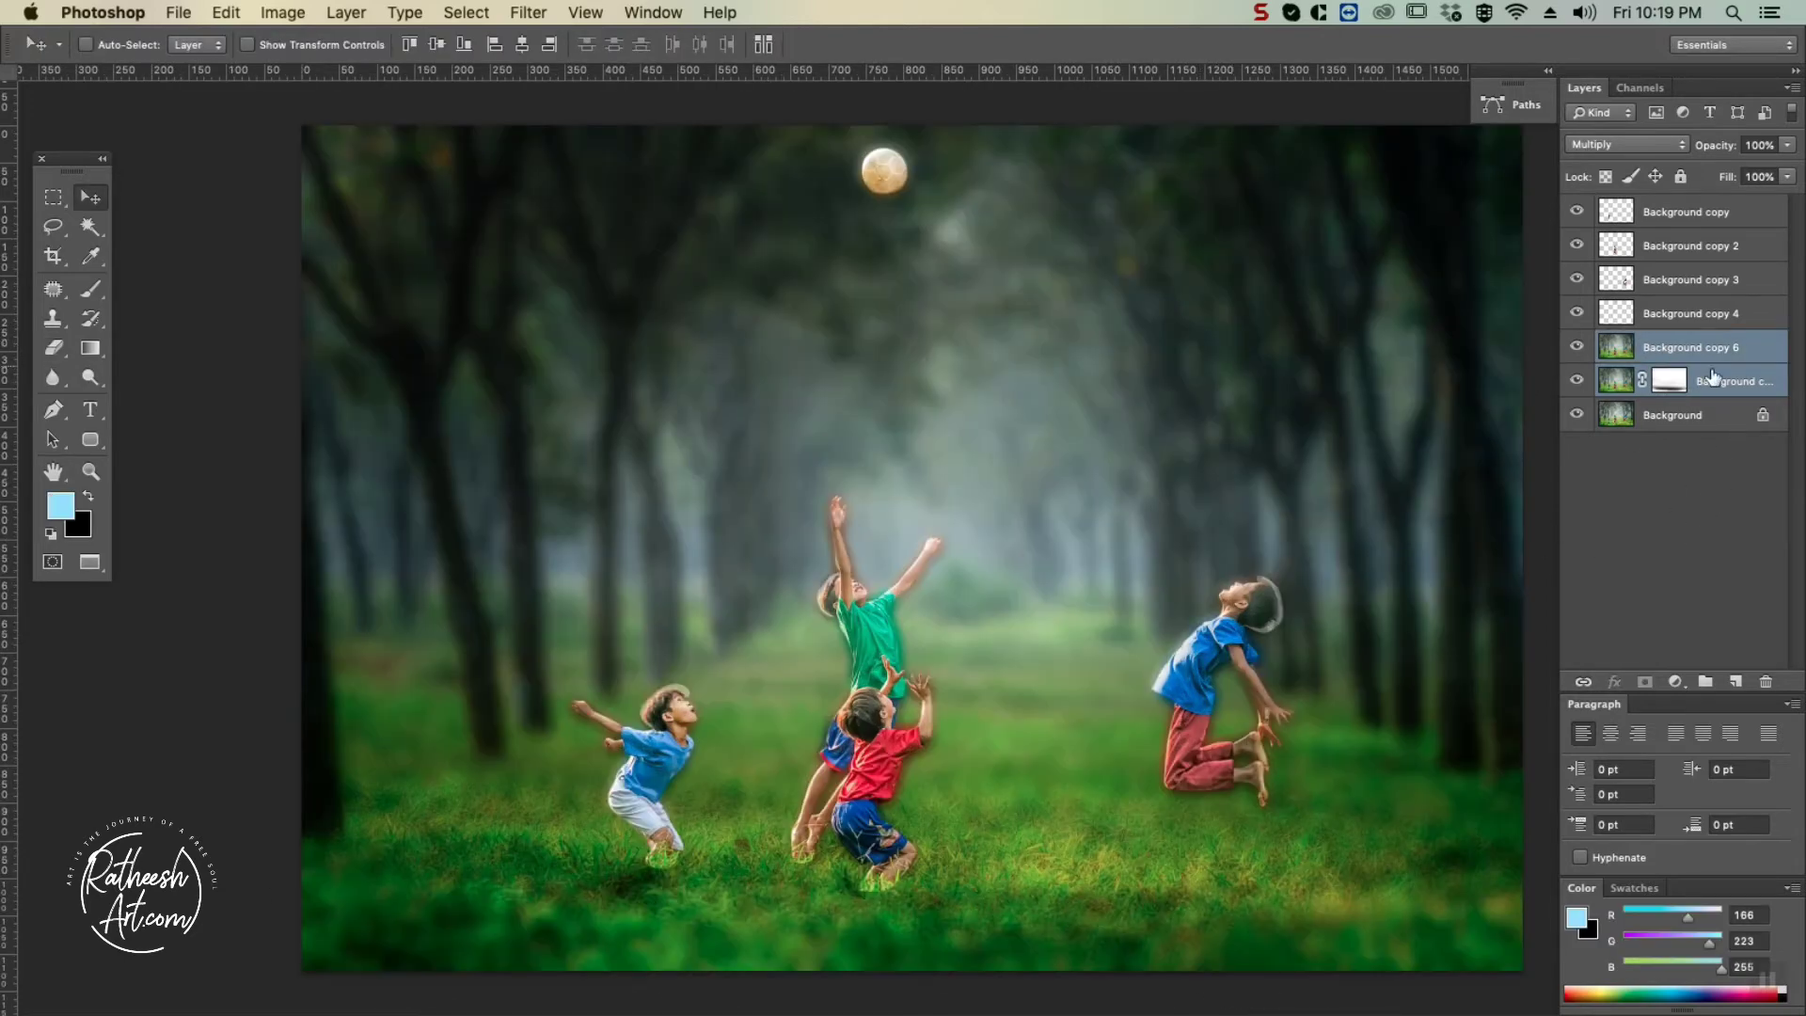
Duplicate Background copy 6 and the masked blur layer together, merge the duplicates into one layer and check it by toggling its visibility.
right_click(1711, 376)
click(1590, 320)
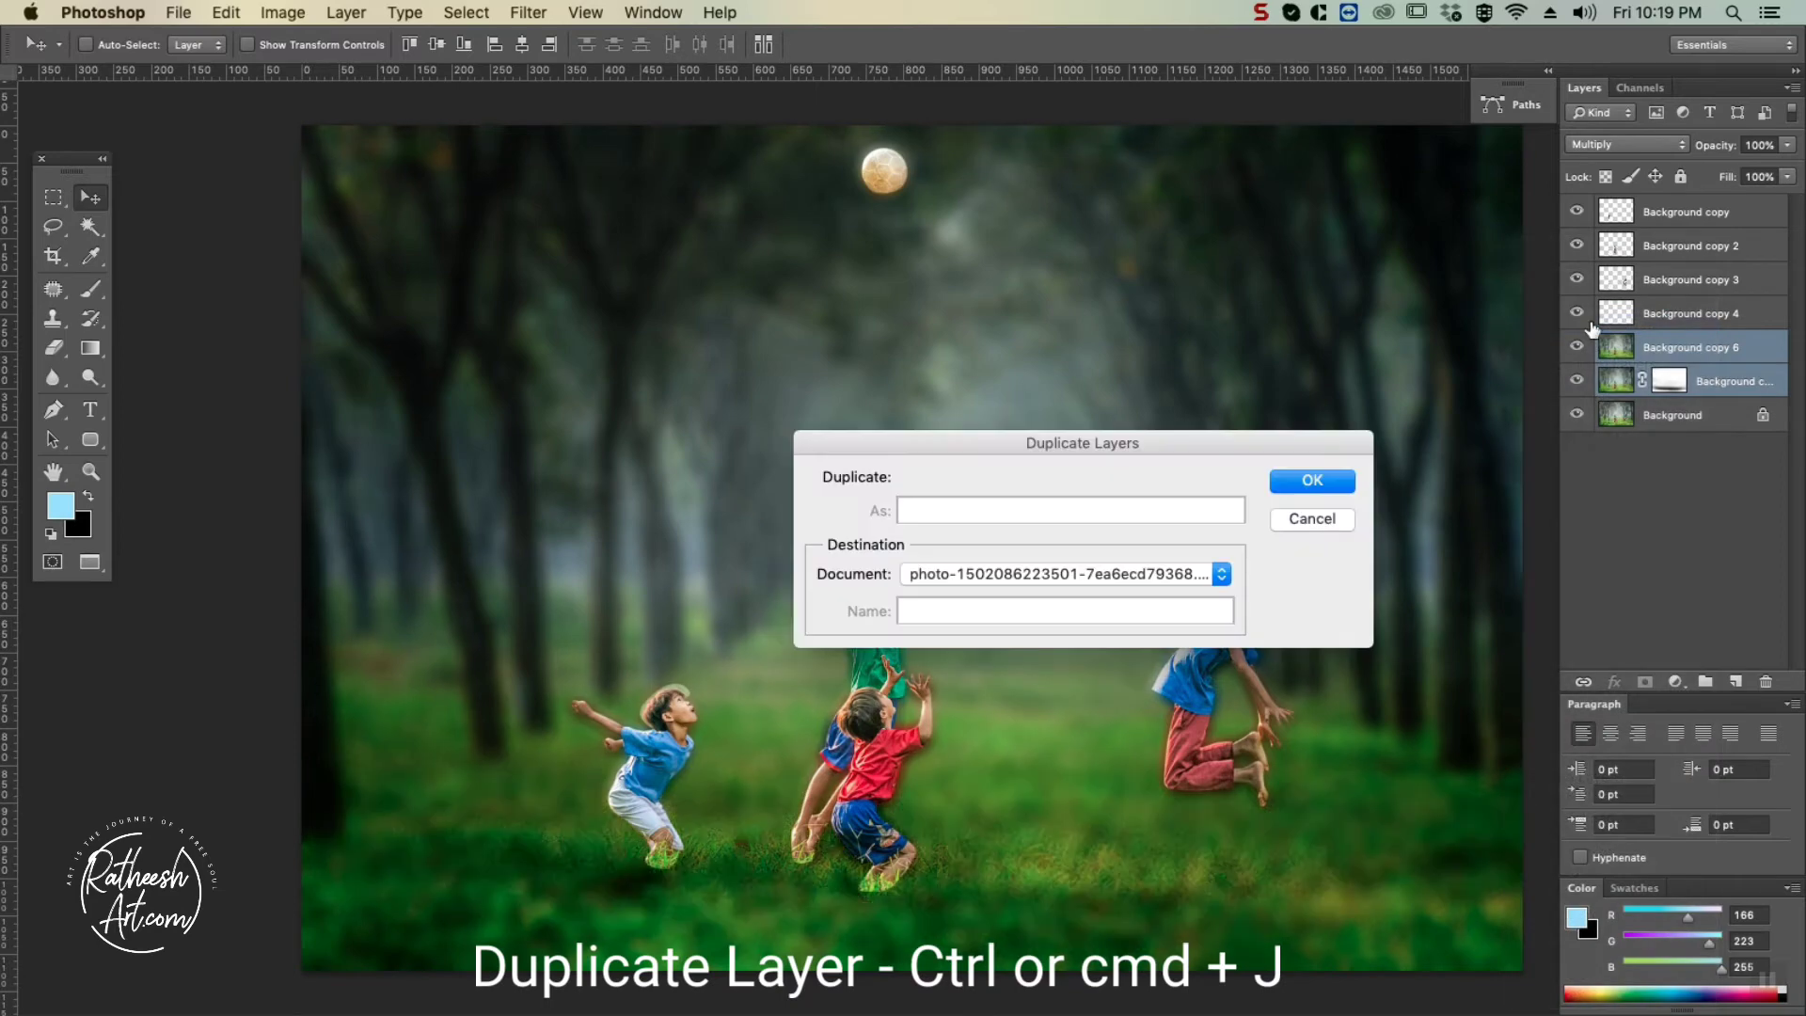
key(Return)
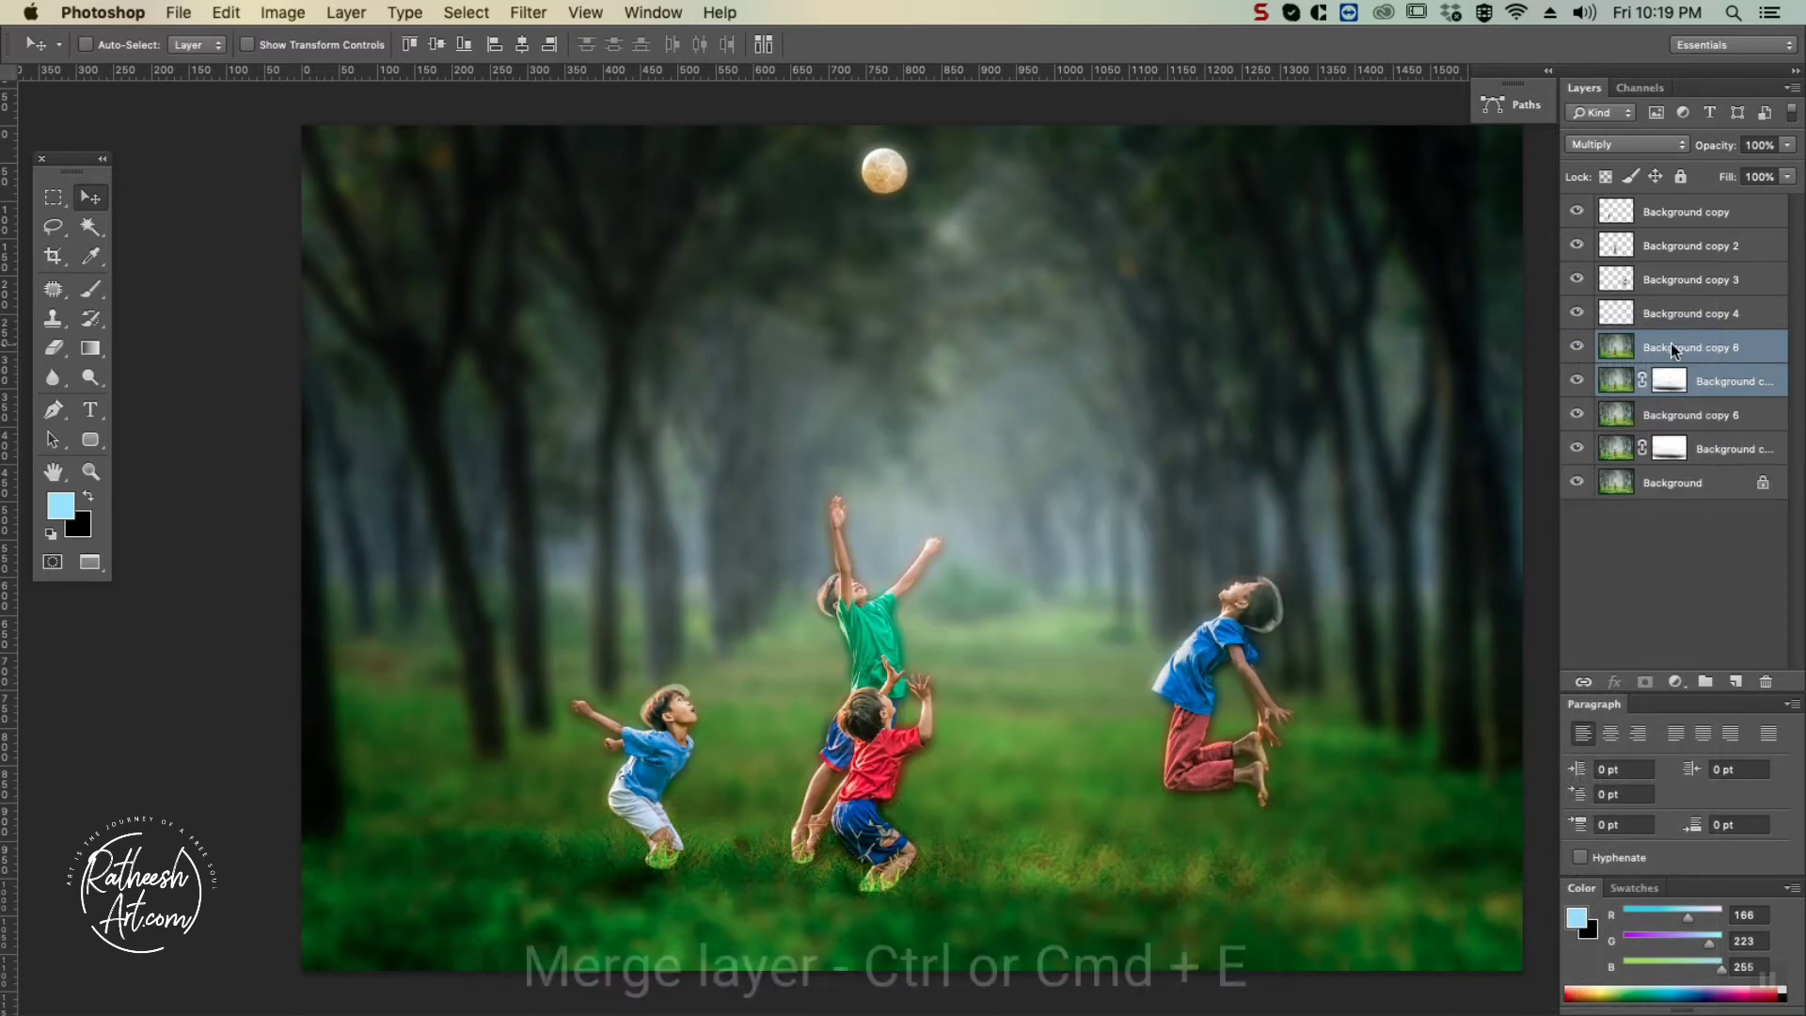
right_click(1671, 342)
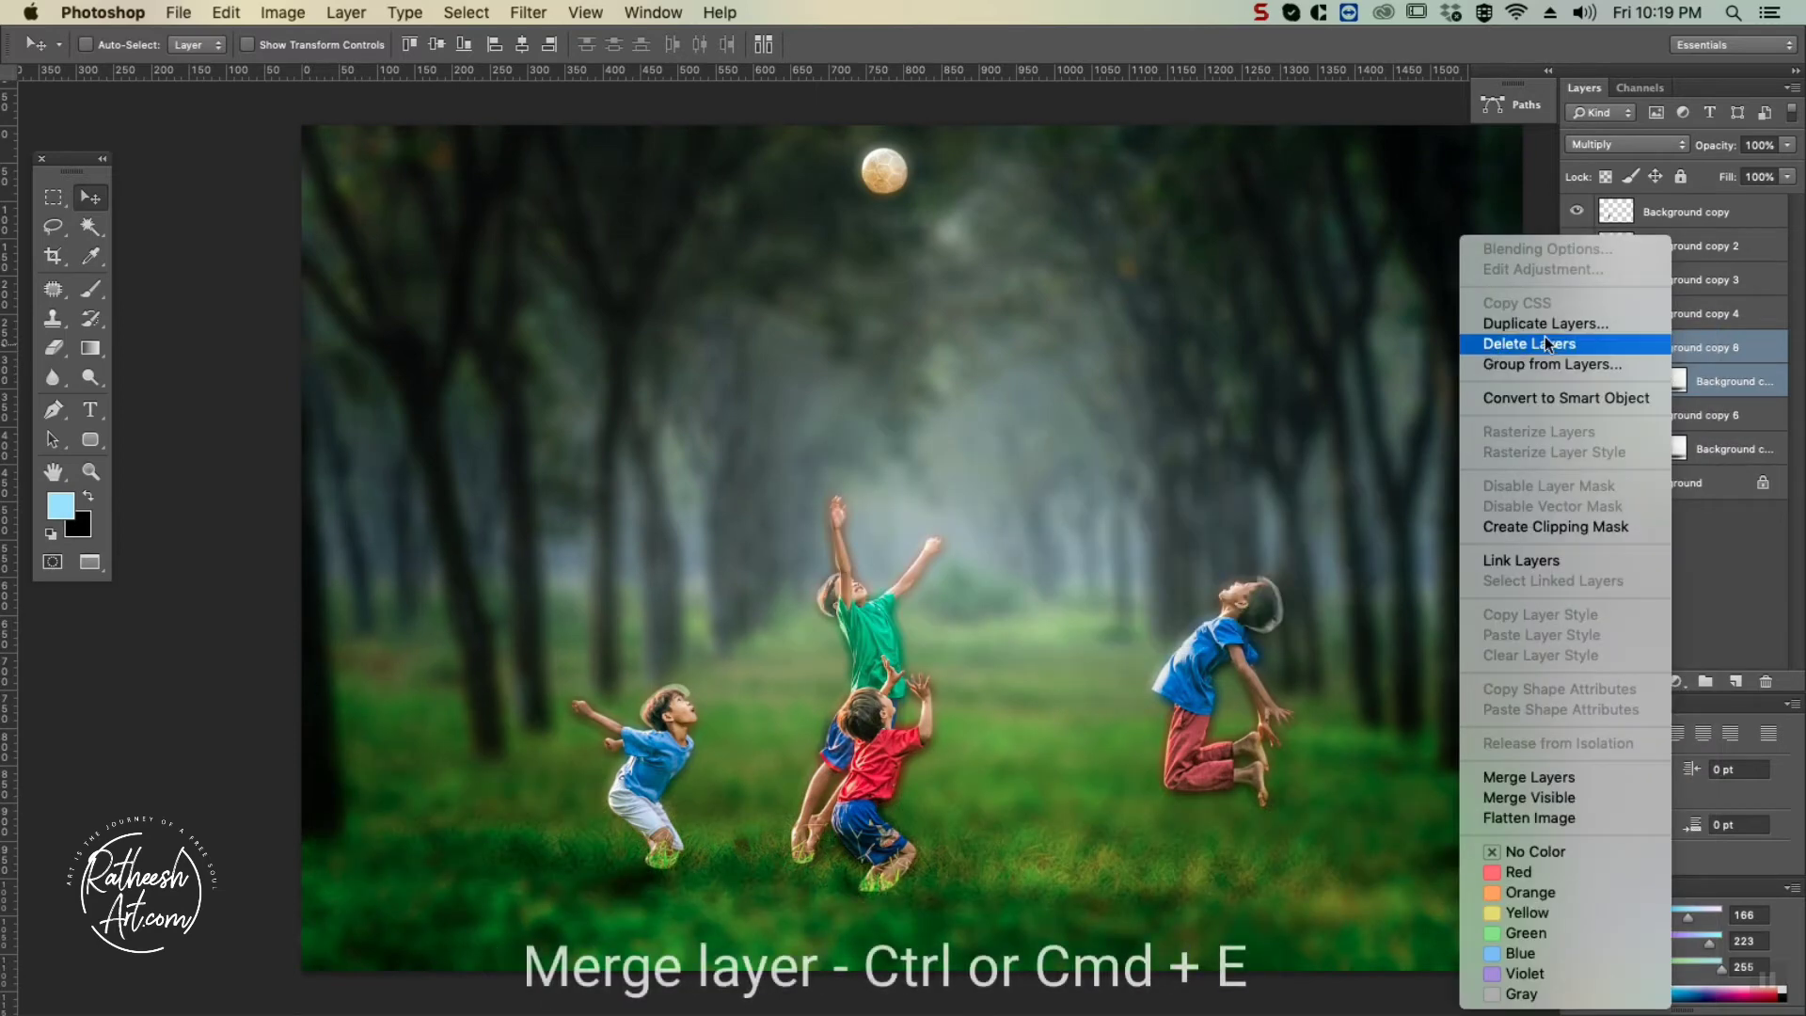
click(1535, 777)
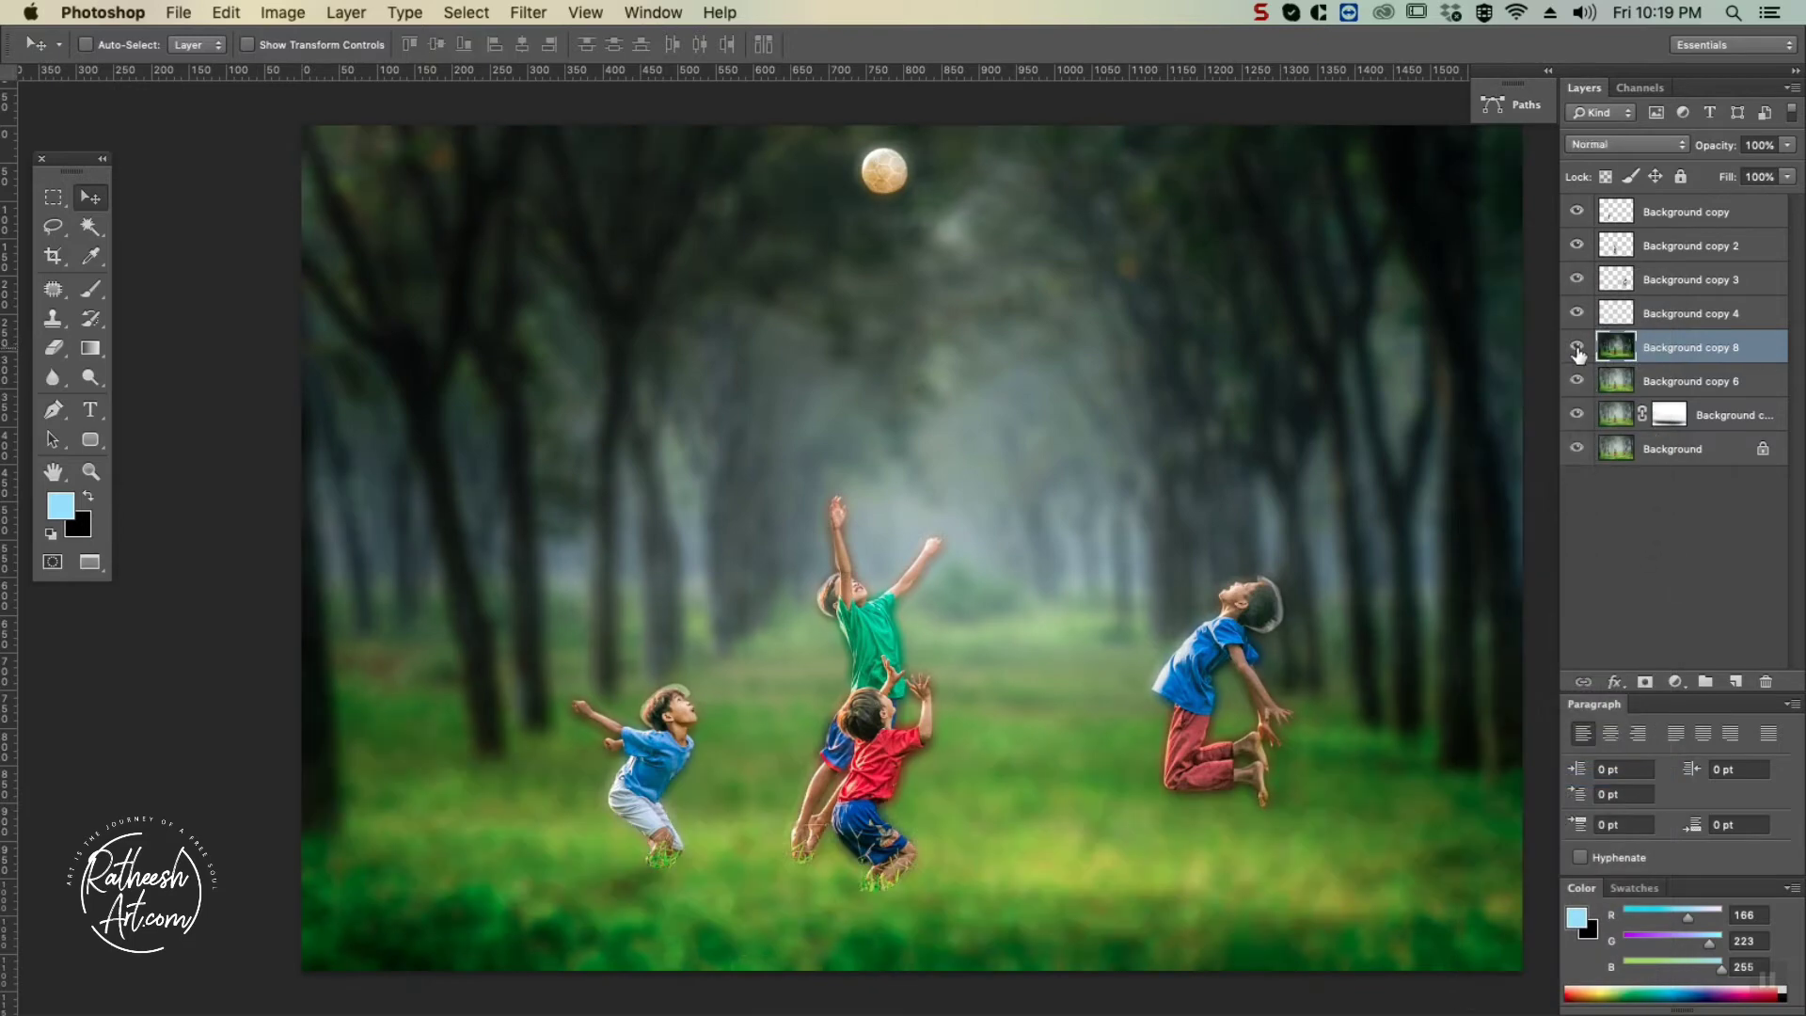
click(1577, 348)
click(1578, 348)
Clone clean background over the halo around the raised hand of the boy in green with the Clone Stamp tool on Background copy 8.
click(53, 319)
key(super+plus)
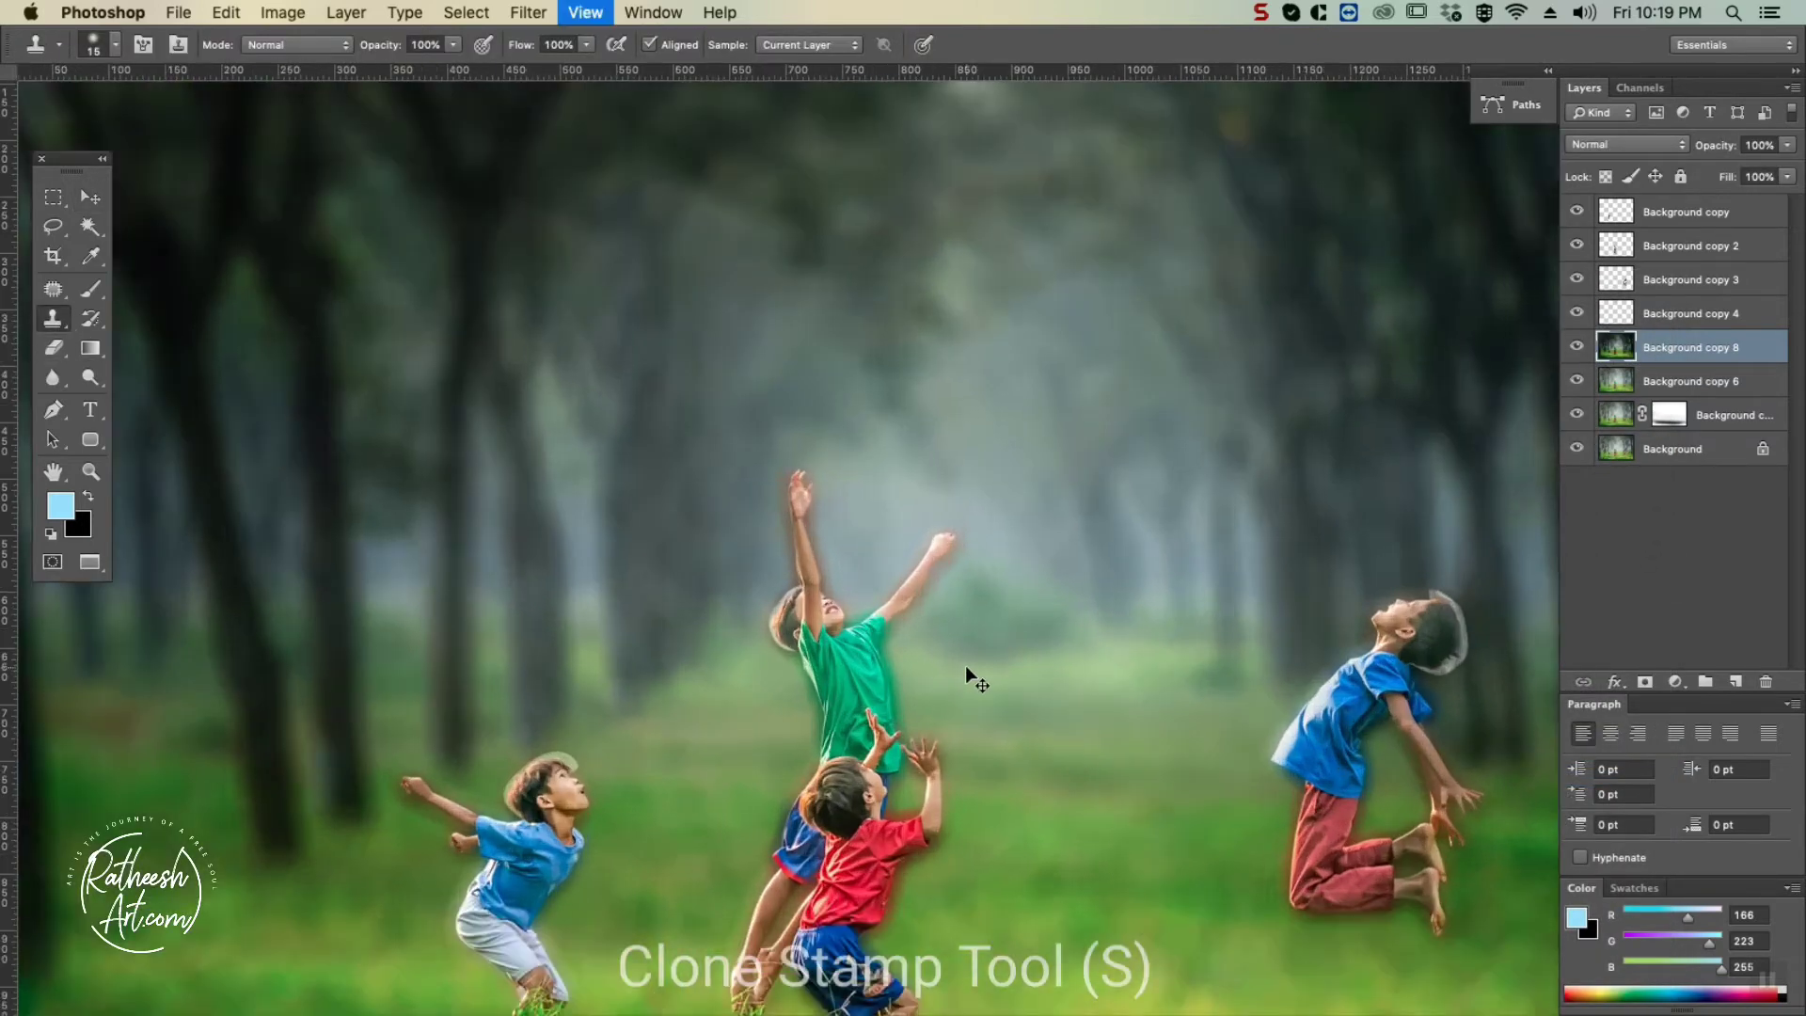
key(super+plus)
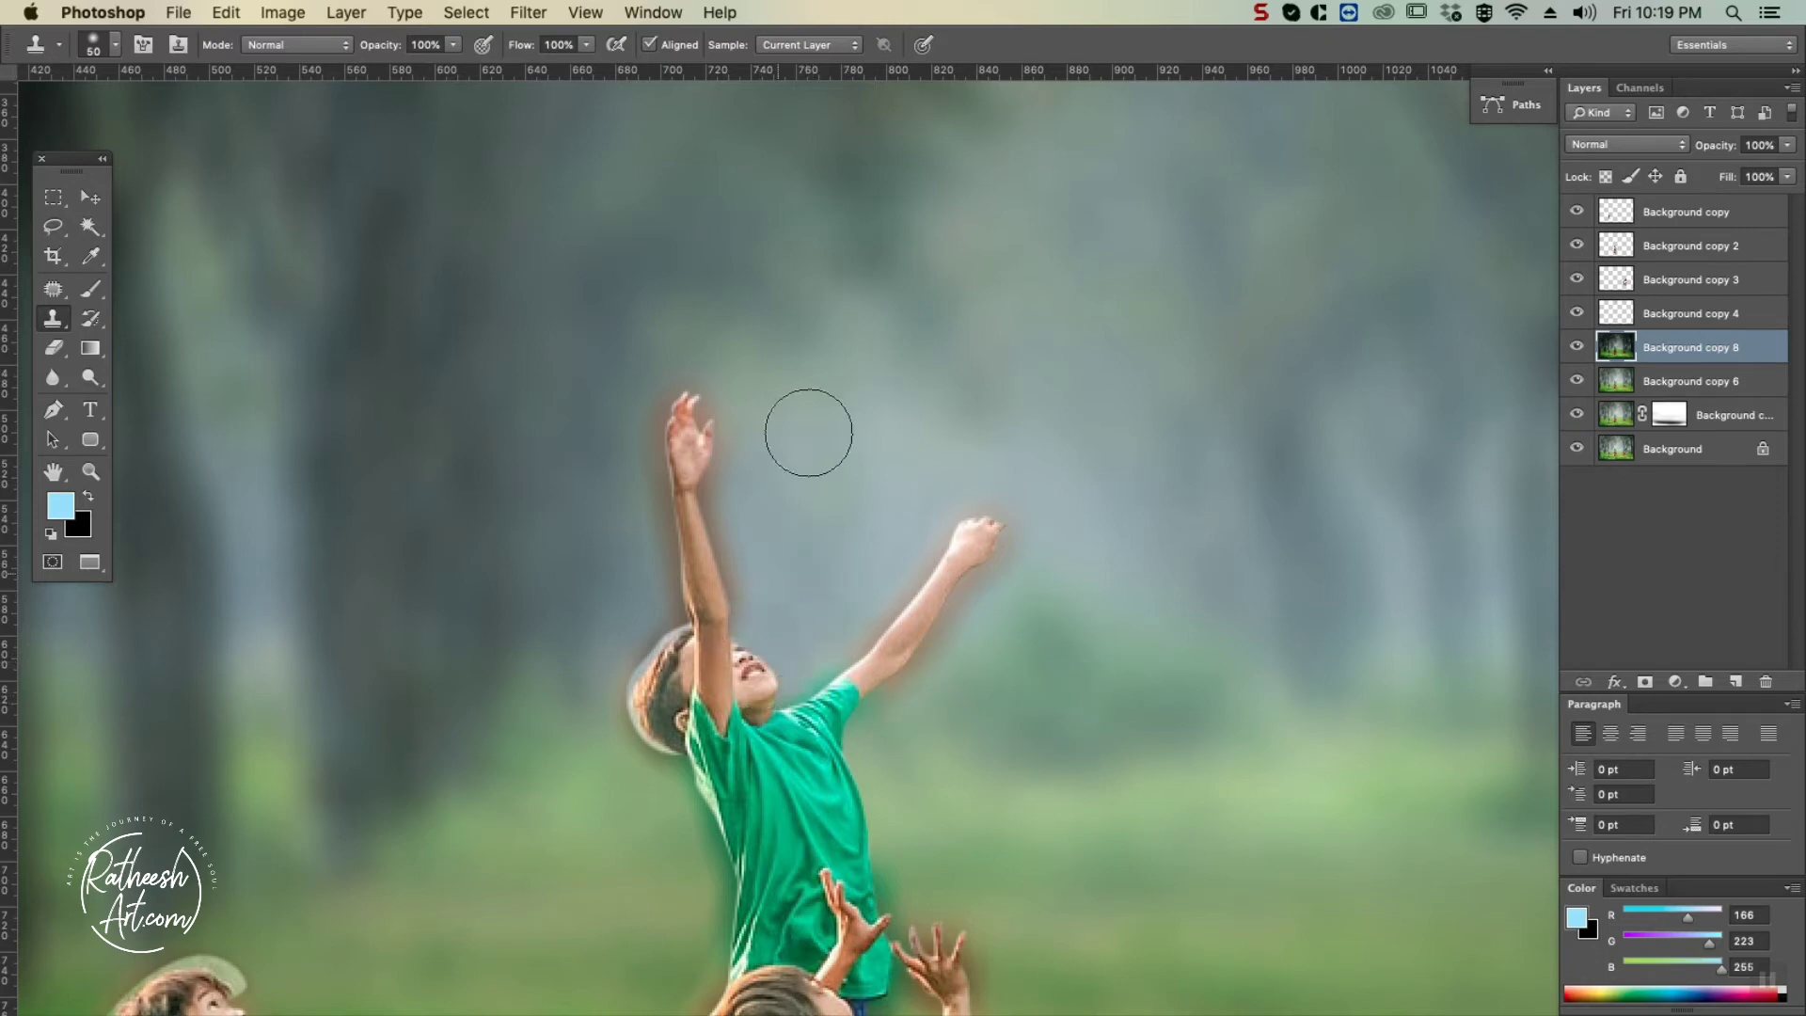
alt+click(566, 476)
key(super+z)
mouse_move(673, 402)
mouse_down()
mouse_move(674, 470)
mouse_move(731, 438)
mouse_up()
Clone nearby background over the halo beside the green-shirted boy's raised forearm and along the underside of his outstretched arm.
alt+click(879, 453)
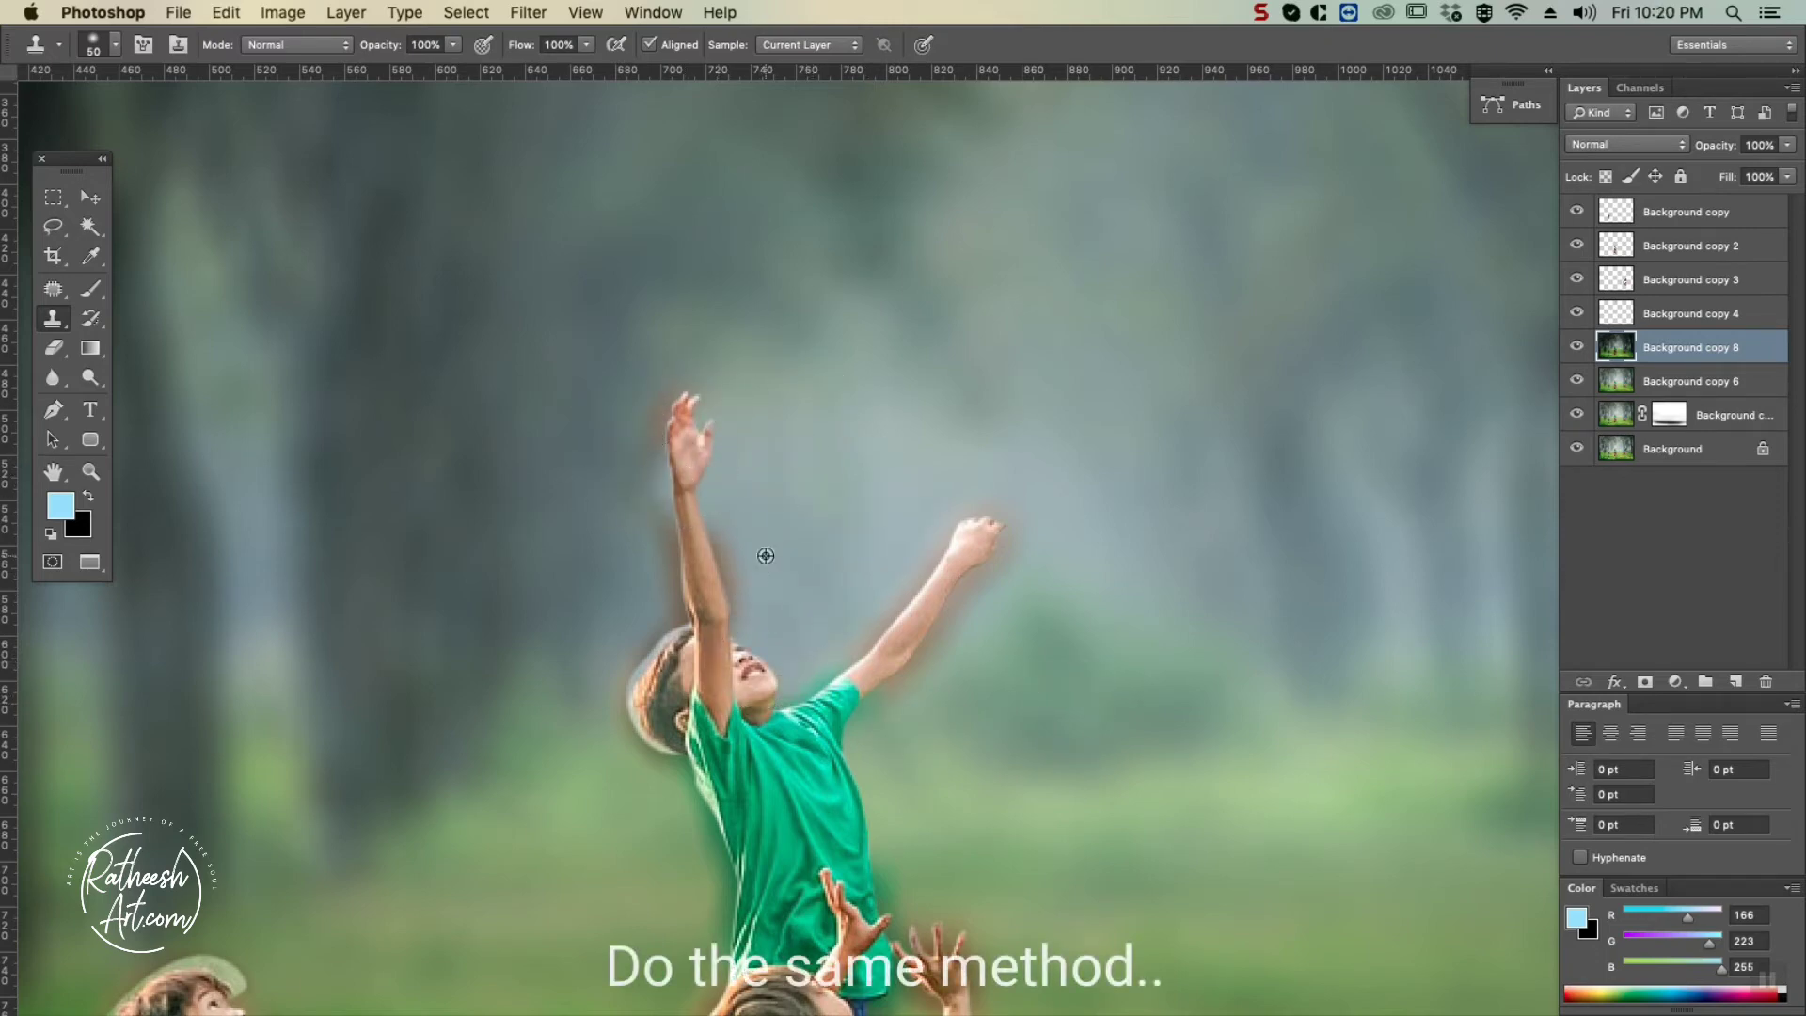
alt+click(765, 556)
drag(729, 551, 736, 626)
alt+click(856, 623)
mouse_move(917, 658)
mouse_down()
mouse_move(987, 576)
mouse_move(865, 720)
mouse_up()
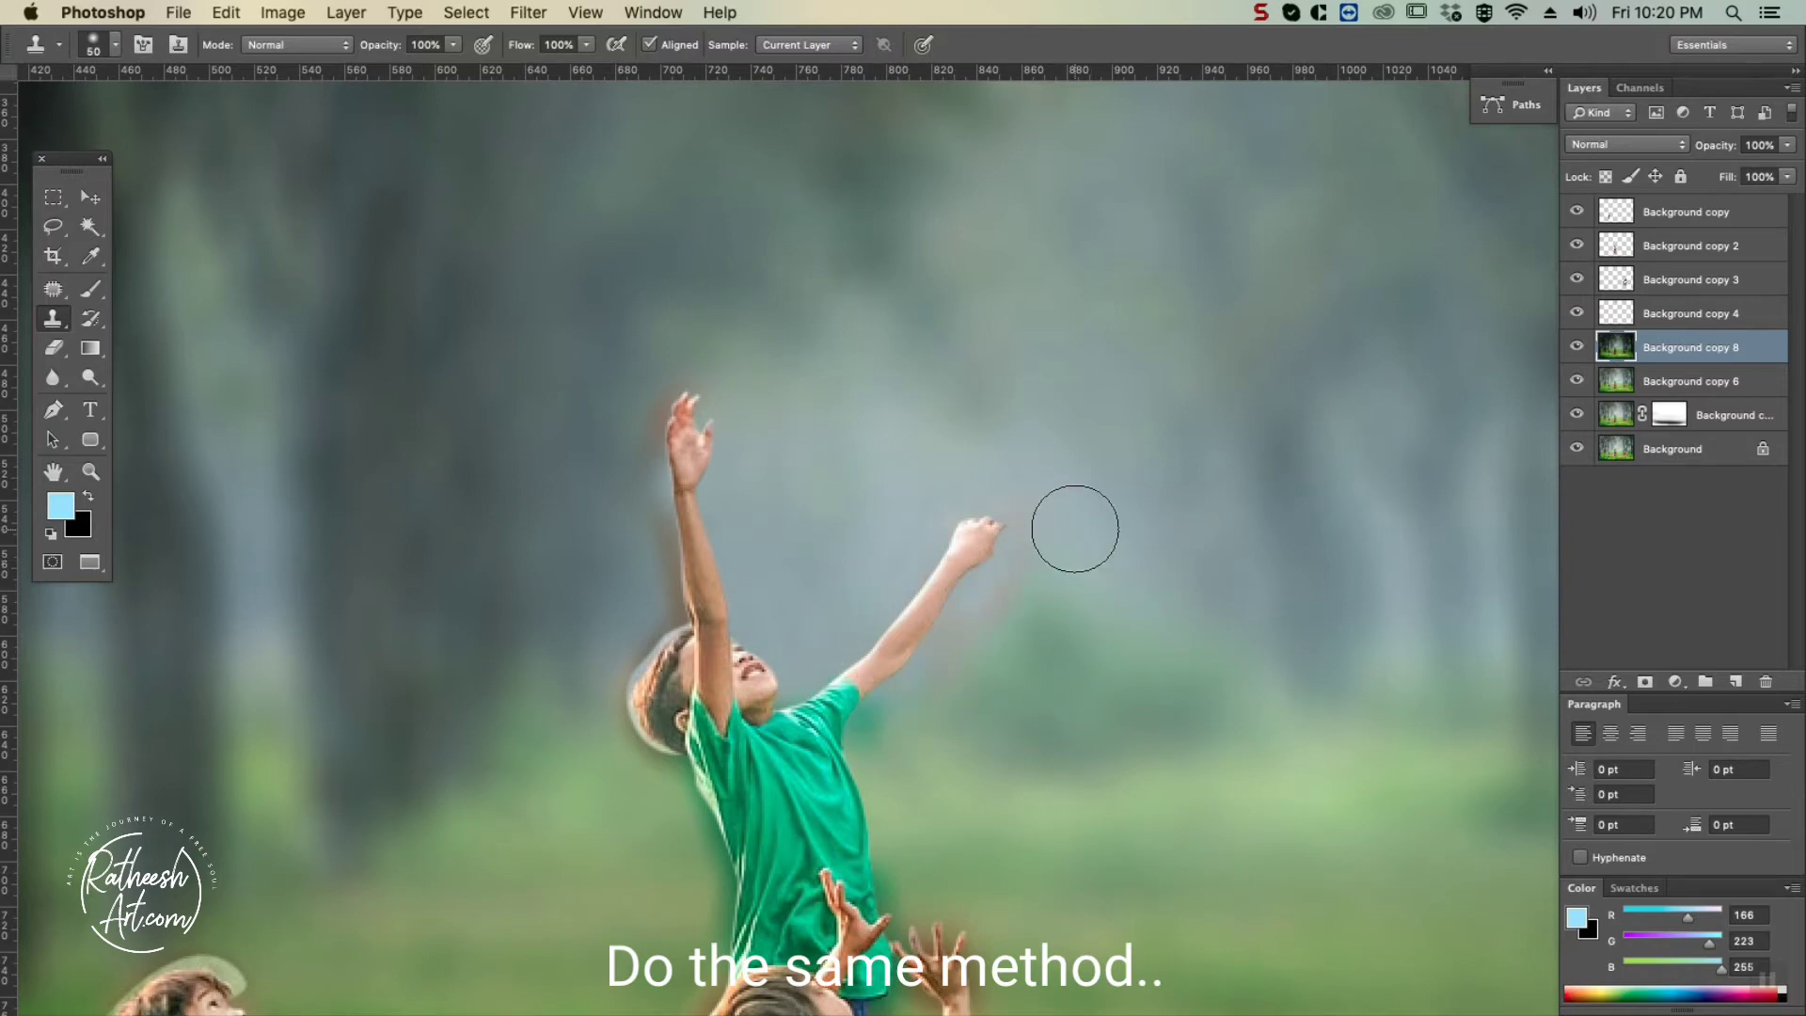
Clone clean background over the halo around the green-shirted boy's head, back and legs on Background copy 8.
drag(636, 617, 661, 638)
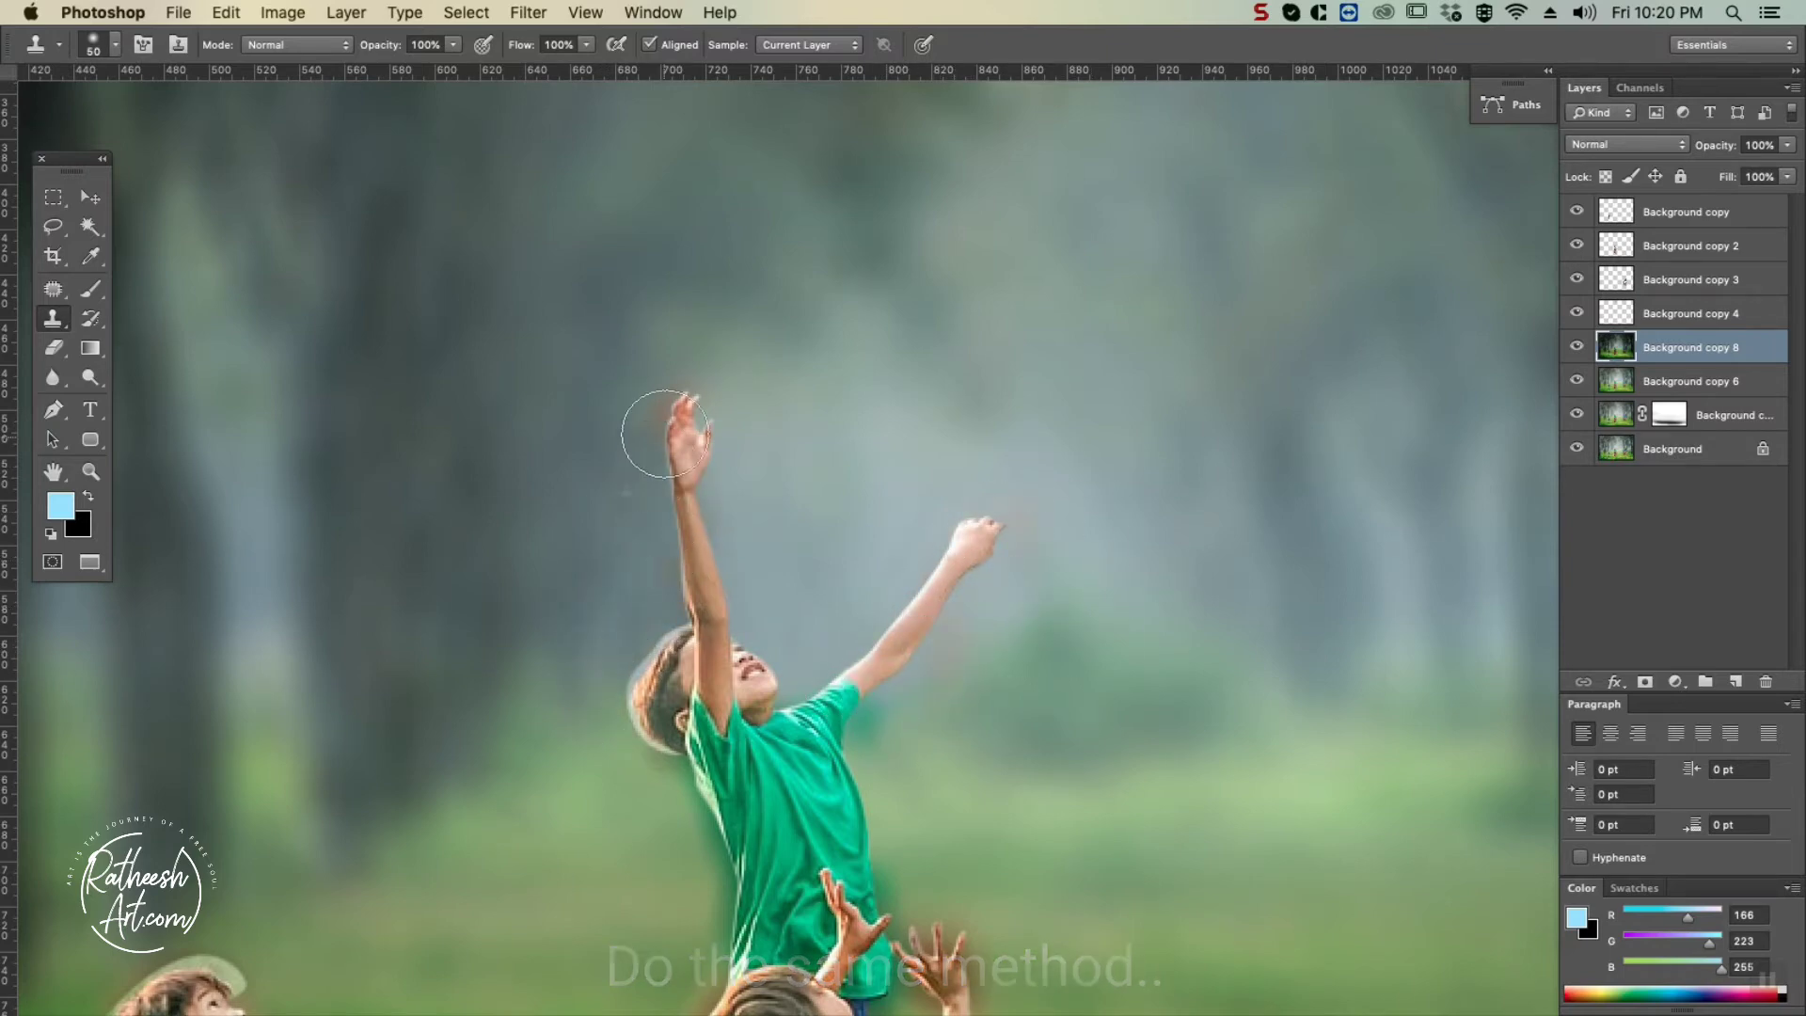
scroll(649, 470, down, 5)
drag(714, 567, 629, 814)
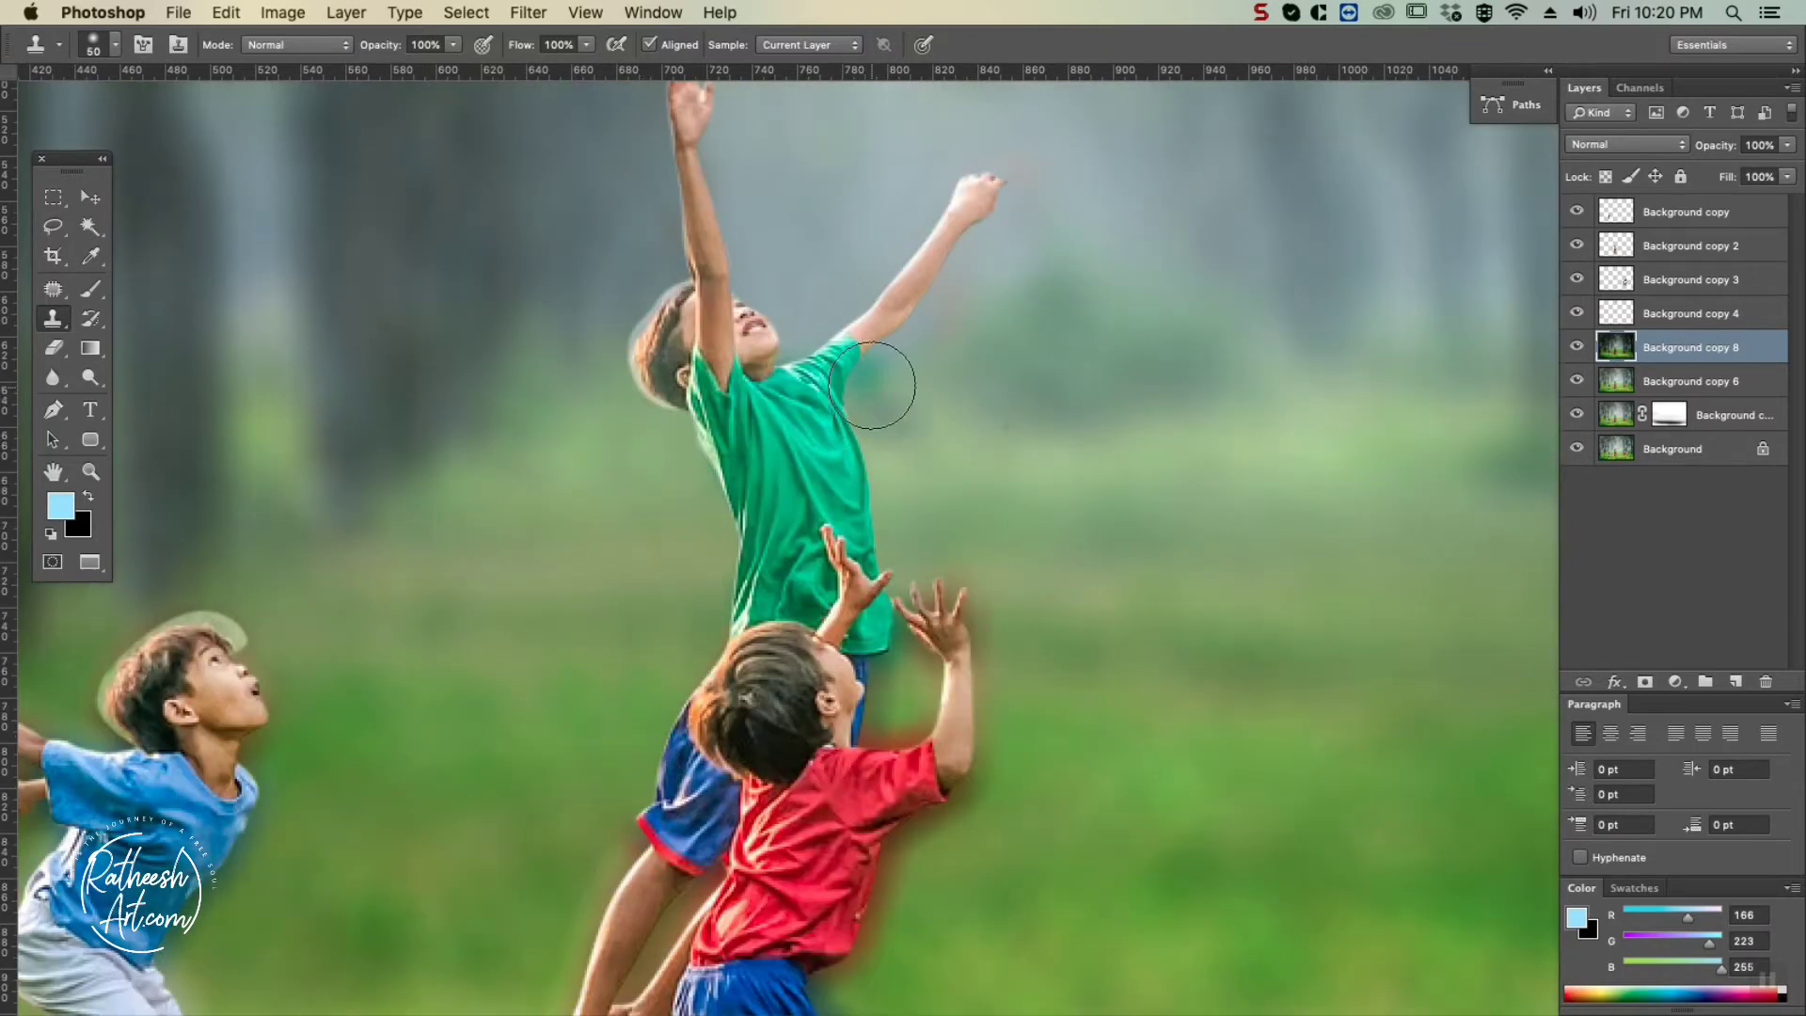
scroll(918, 391, down, 4)
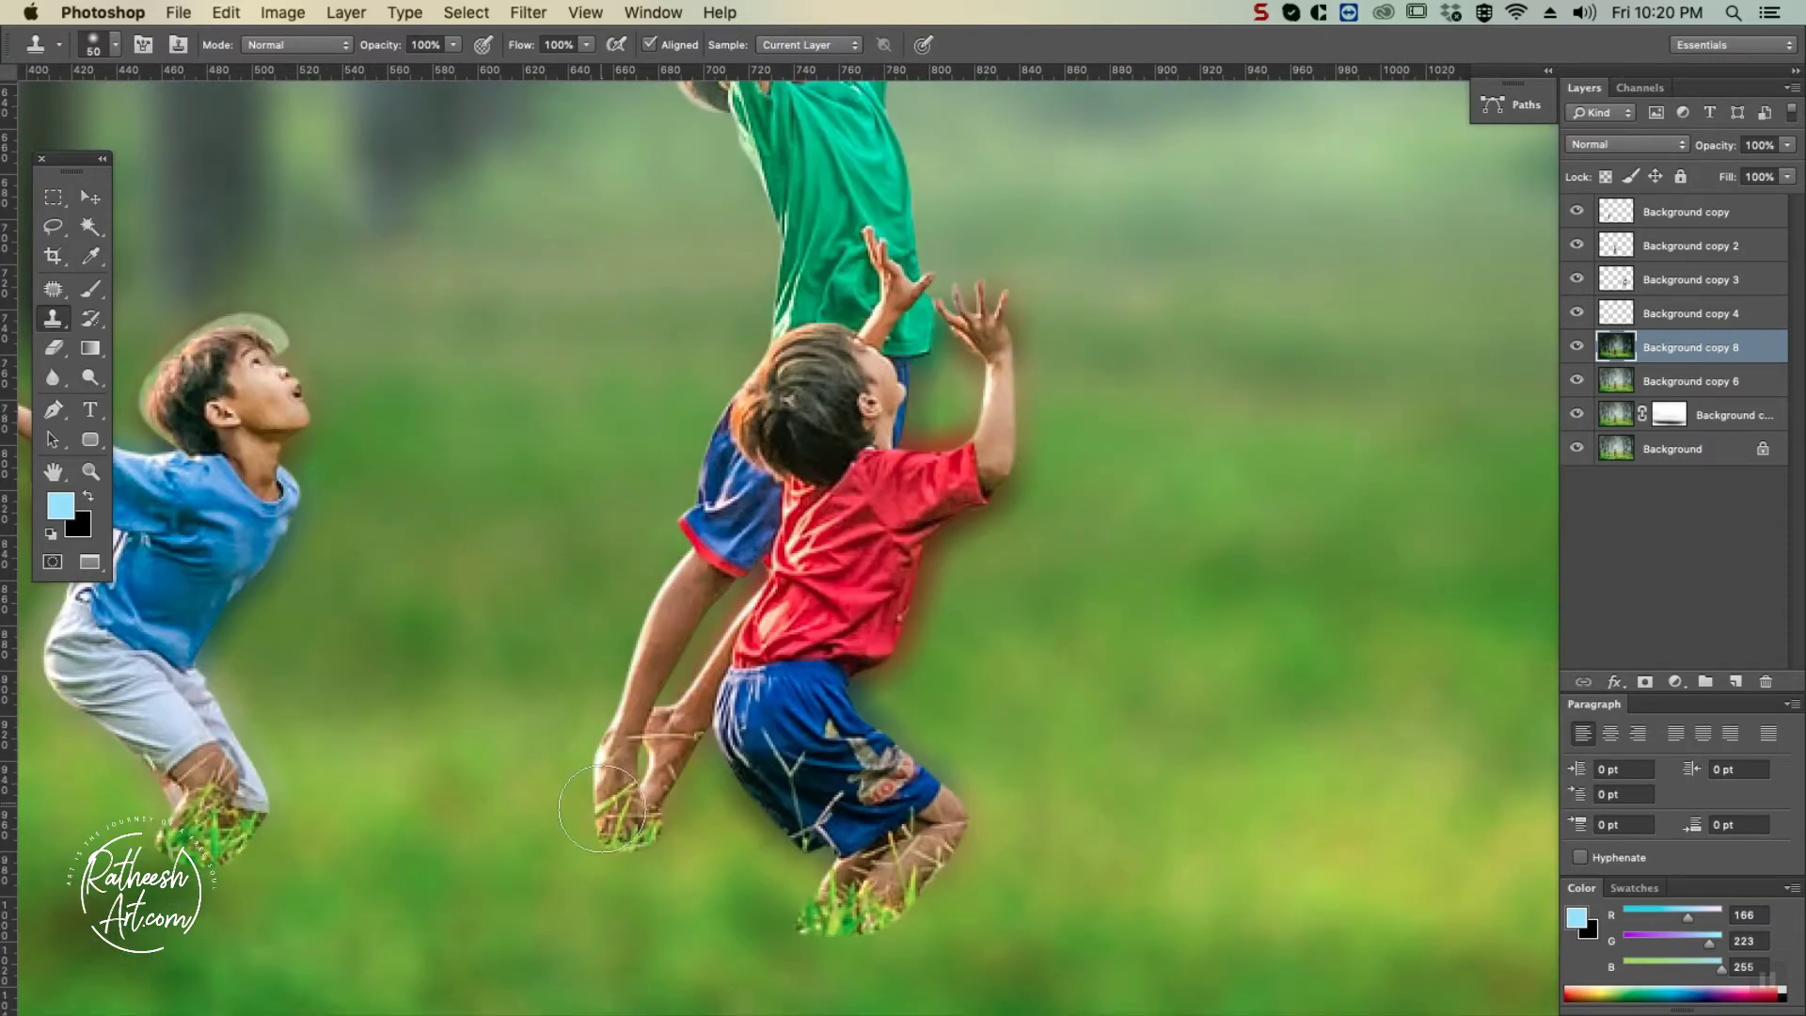
drag(735, 609, 719, 643)
Clone nearby grass over the halo along the red-shirted boy's back, shorts, knees and raised arm.
alt+click(1183, 555)
mouse_move(917, 626)
mouse_down()
mouse_move(931, 592)
mouse_move(906, 686)
mouse_move(980, 835)
mouse_up()
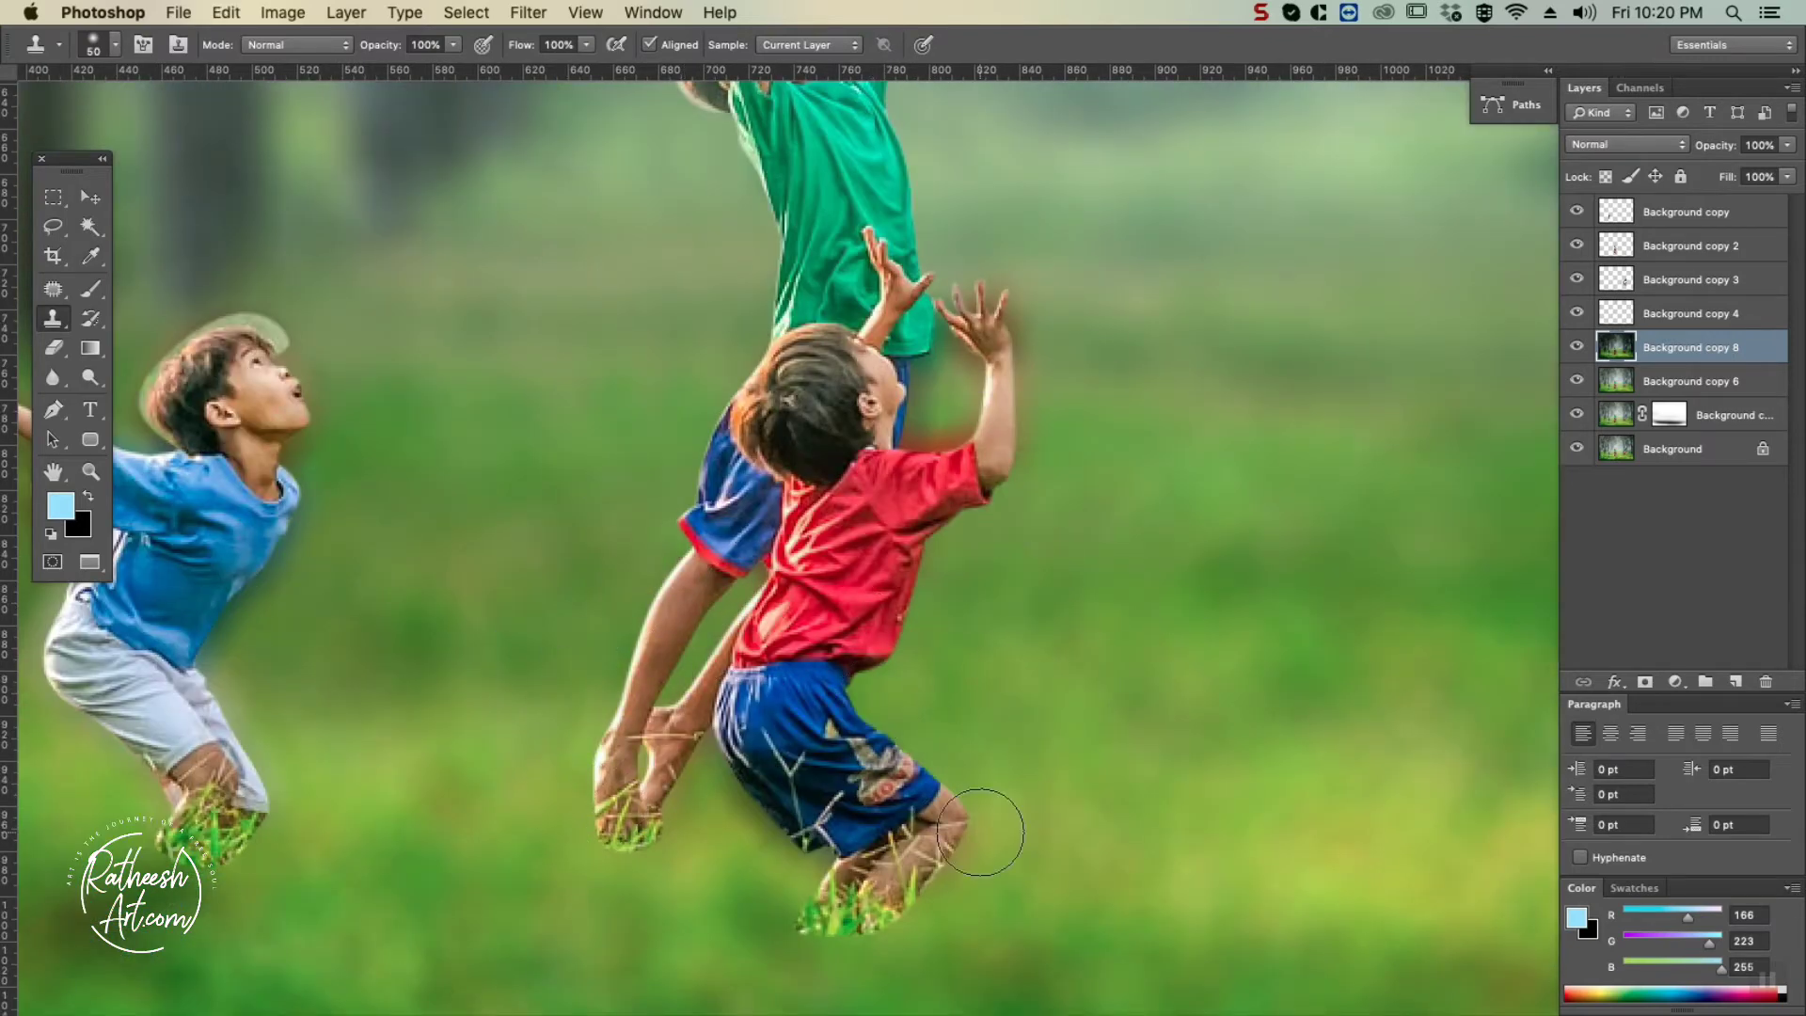
alt+click(477, 788)
mouse_move(752, 811)
mouse_down()
mouse_move(743, 791)
mouse_move(814, 856)
mouse_up()
click(1072, 442)
alt+click(1233, 423)
mouse_move(1077, 447)
mouse_down()
mouse_move(1051, 347)
mouse_move(959, 336)
mouse_up()
scroll(1342, 266, up, 5)
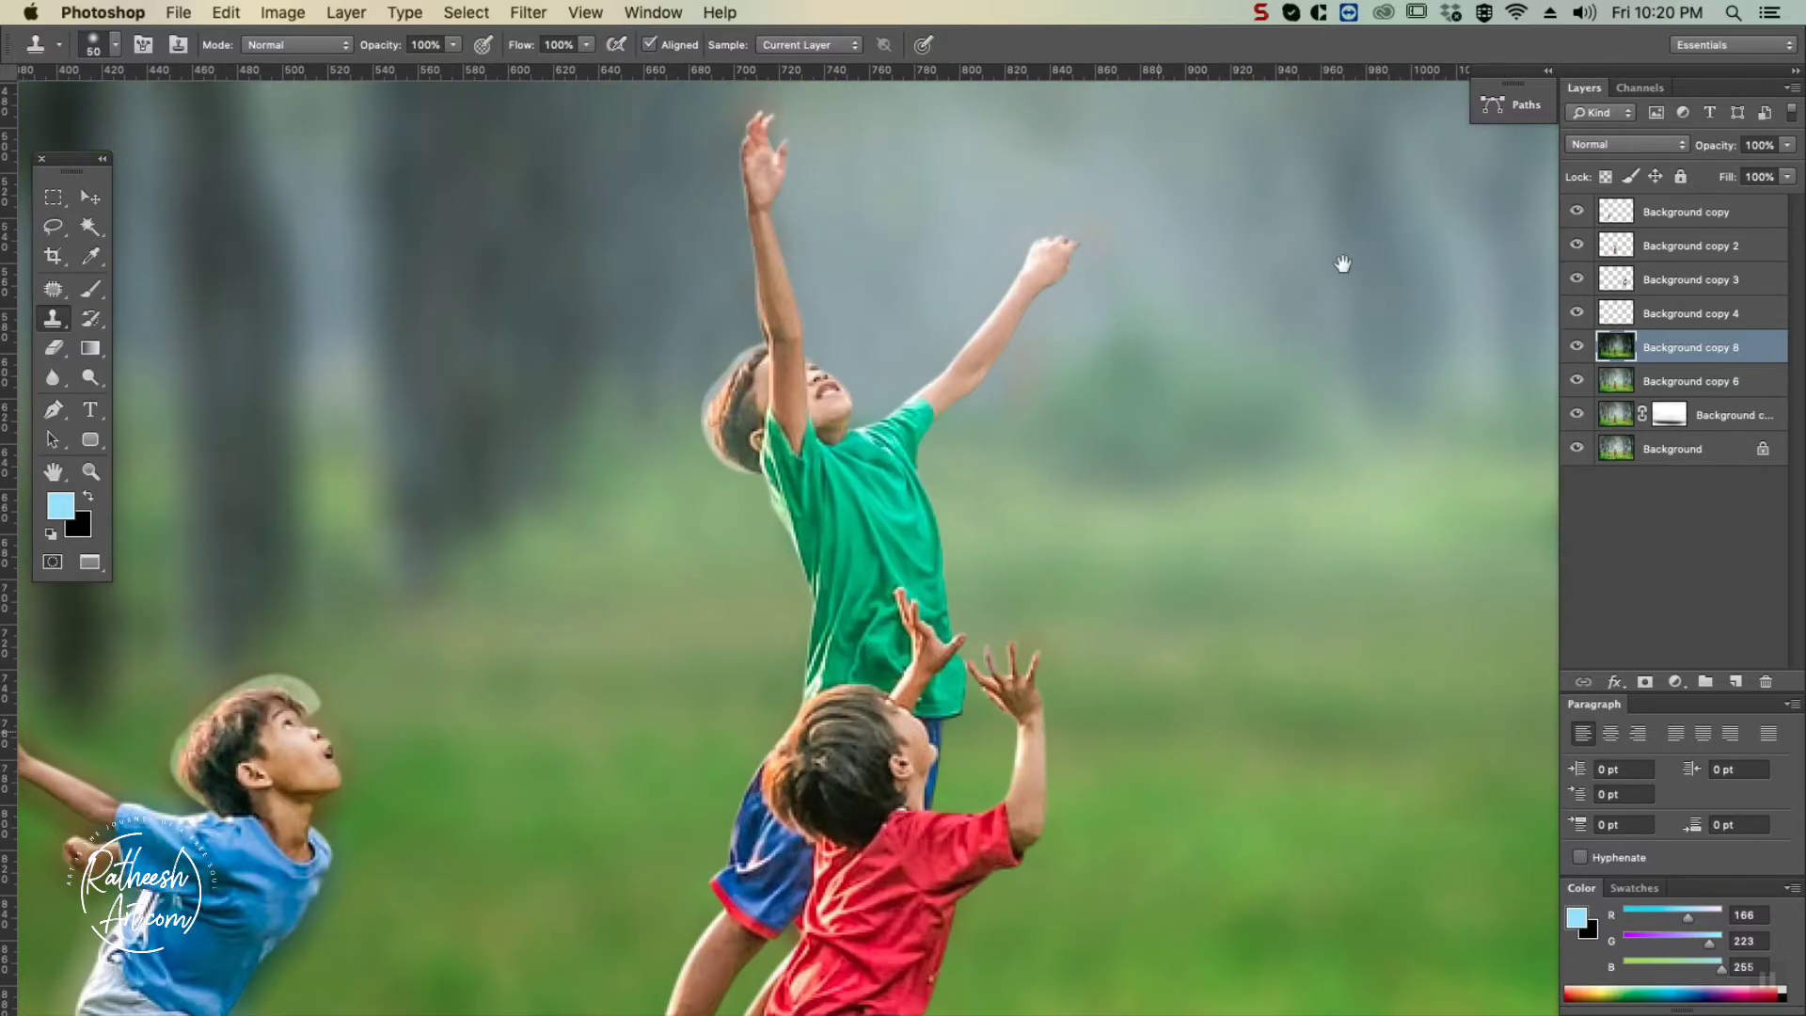
Clone nearby background over the halo around the head, arms and body of the boy in light blue and white shorts.
scroll(1342, 266, down, 6)
alt+click(544, 532)
drag(475, 526, 527, 414)
alt+click(681, 301)
drag(564, 311, 584, 246)
scroll(583, 246, left, 4)
alt+click(319, 435)
drag(541, 428, 604, 591)
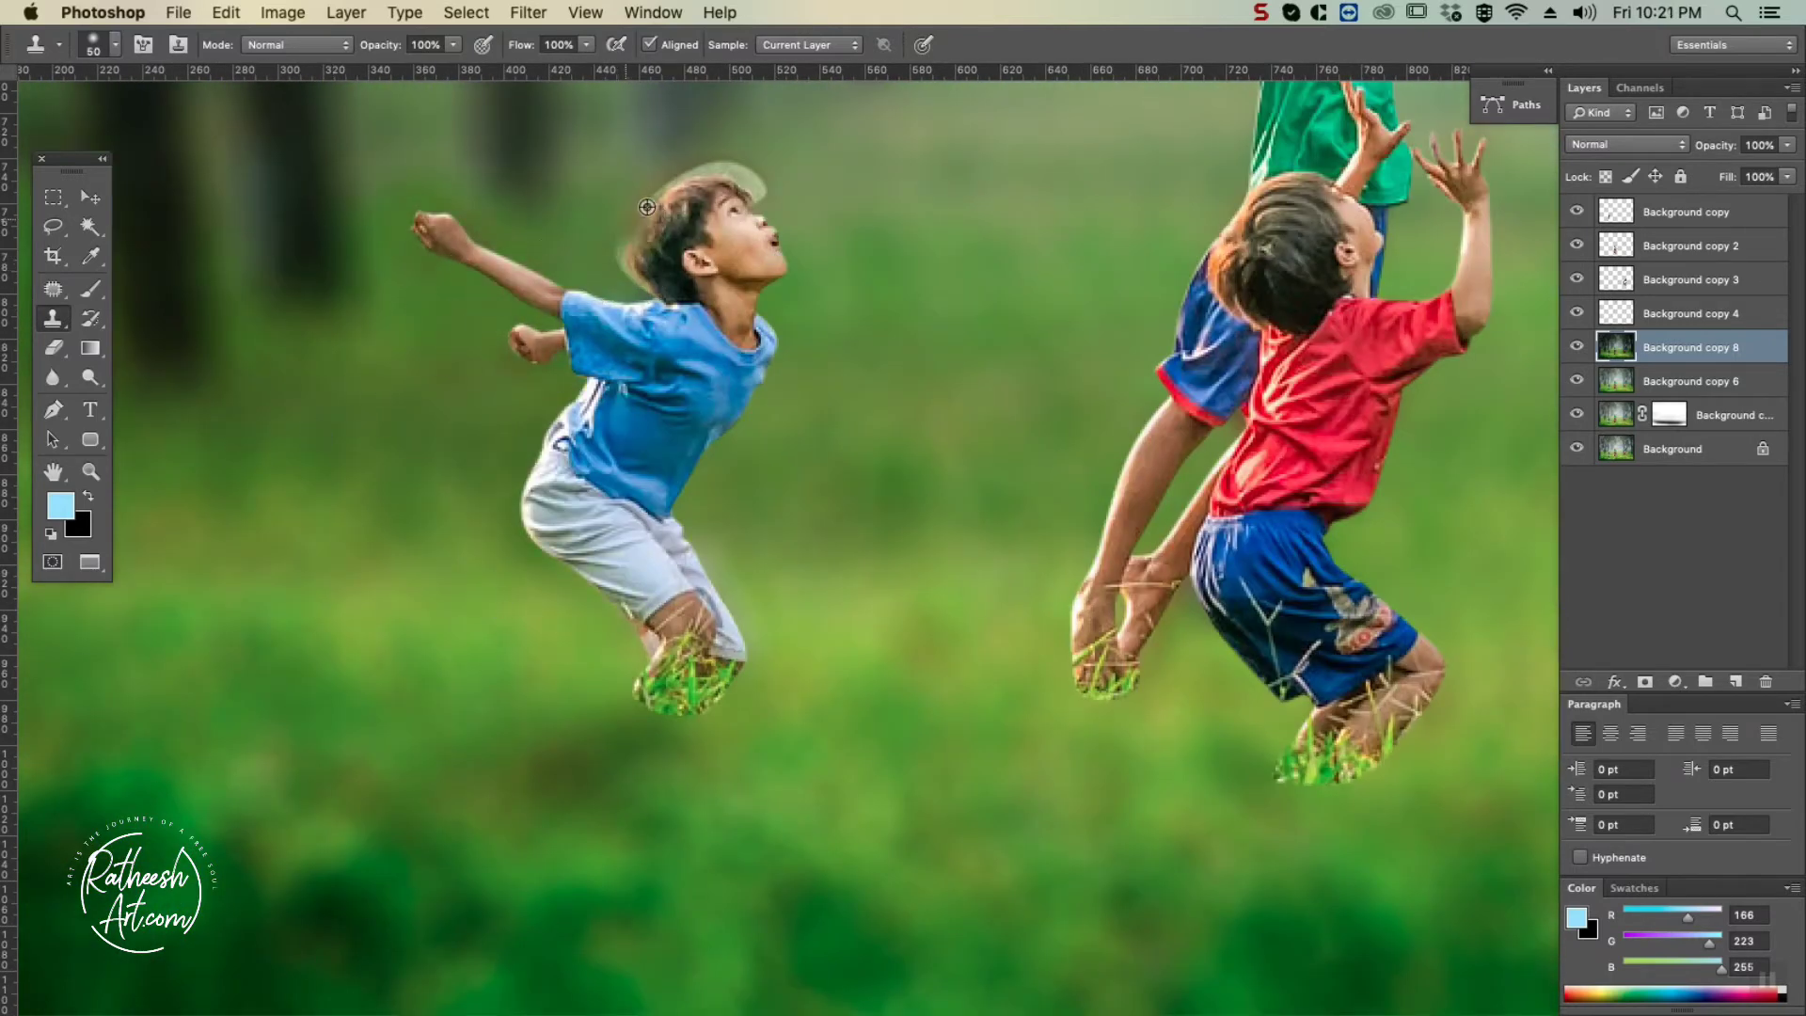
Clone clean background over the halo around the hands, red trousers and feet of the boy jumping on his own.
scroll(647, 207, up, 5)
scroll(647, 207, right, 3)
scroll(1008, 330, down, 4)
key(super+minus)
drag(1505, 405, 1113, 510)
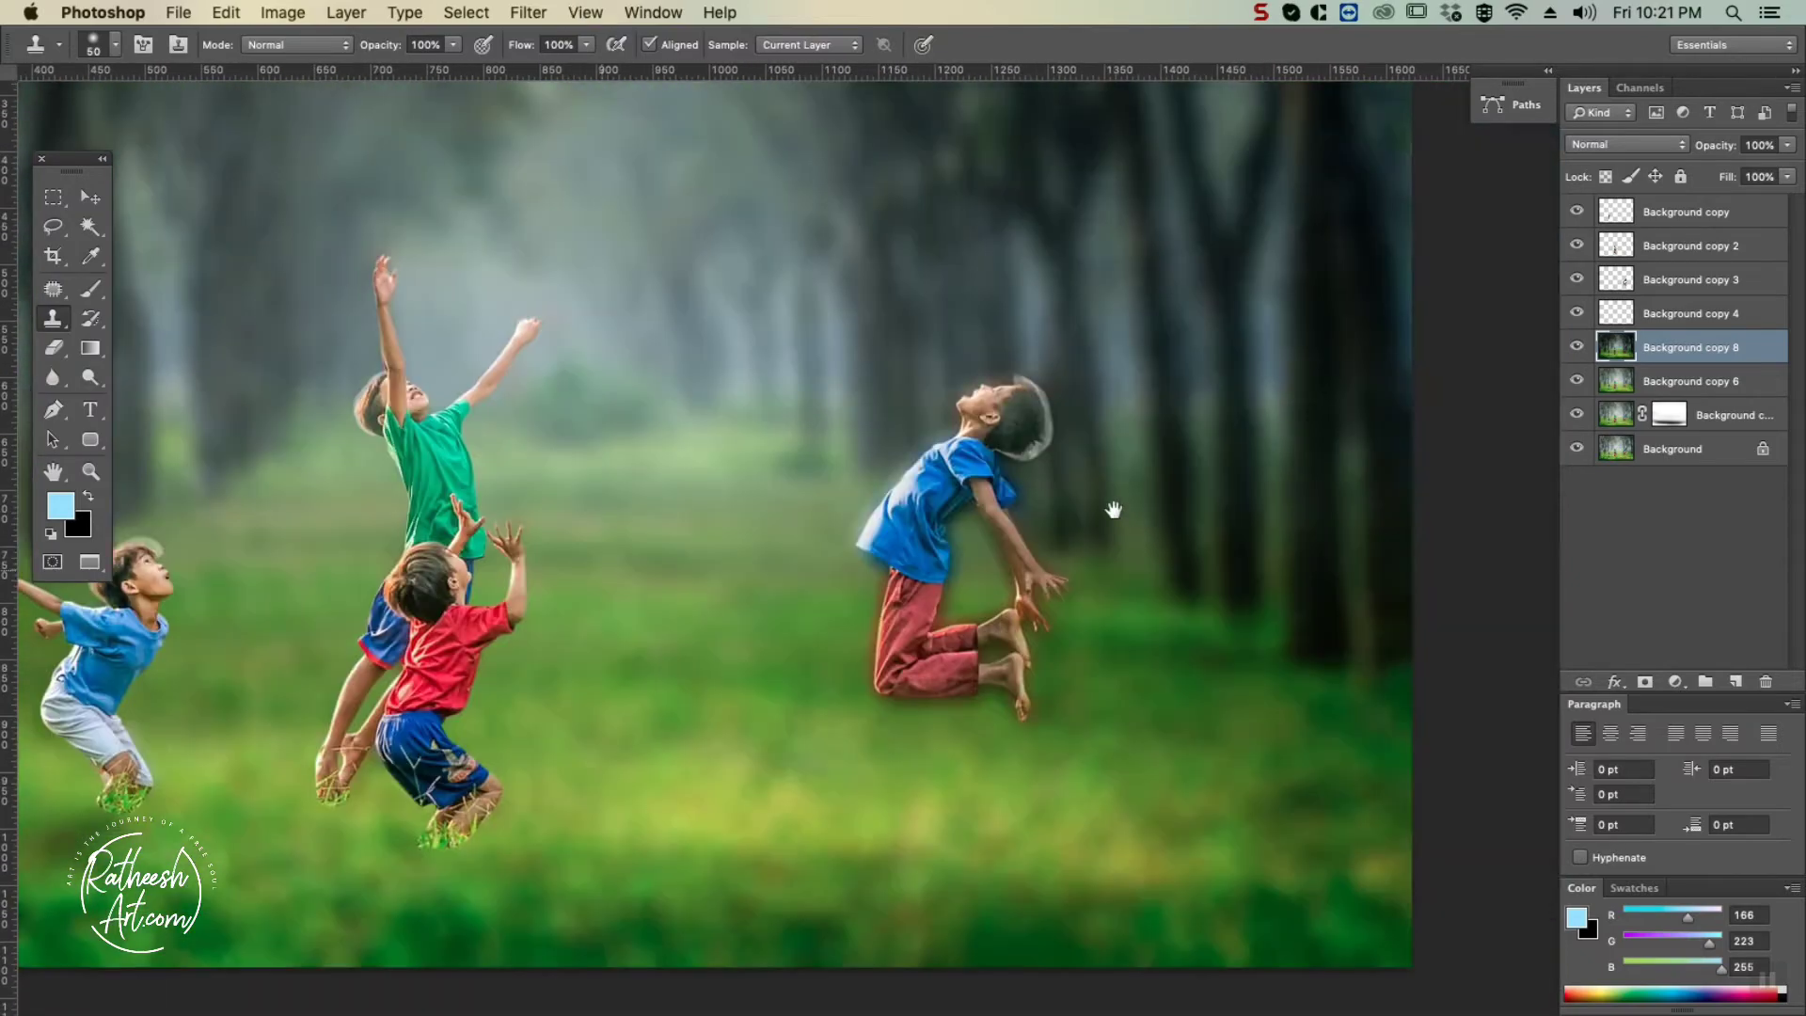
key(super+plus)
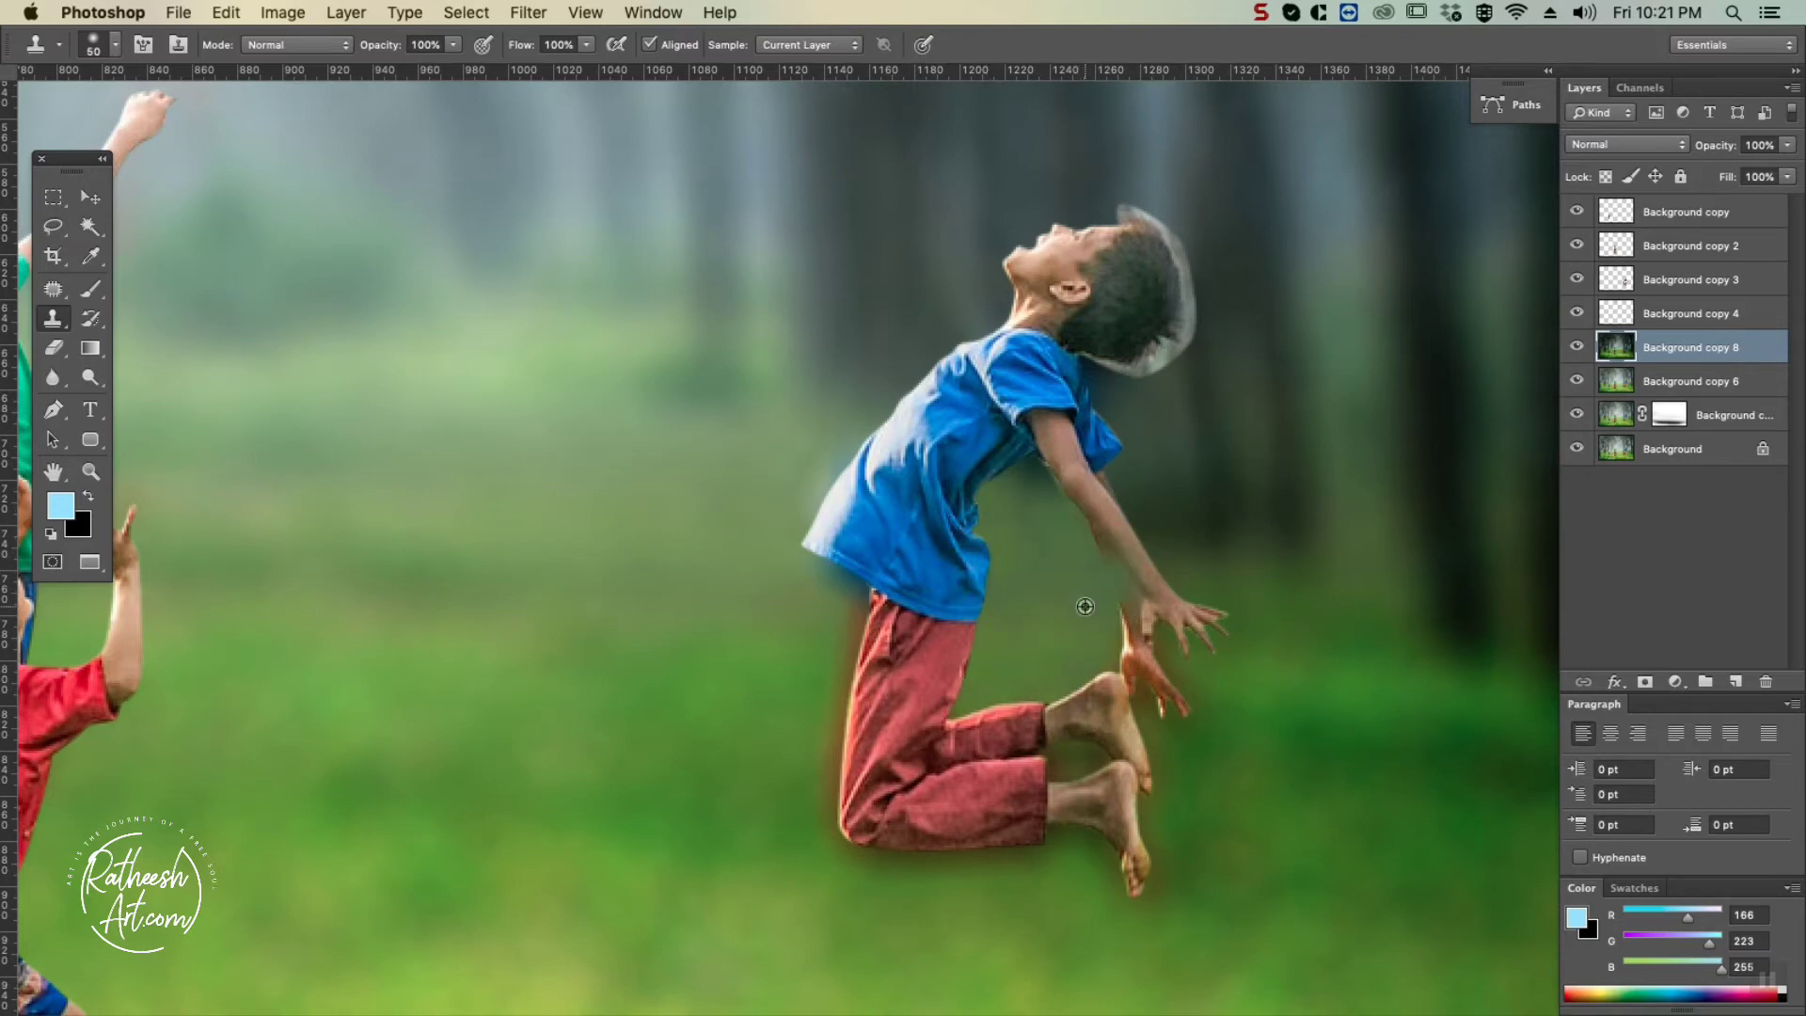
alt+click(1085, 606)
drag(1162, 696, 1169, 733)
mouse_move(815, 788)
mouse_down()
mouse_move(821, 715)
mouse_move(879, 854)
mouse_move(1076, 850)
mouse_up()
alt+click(1292, 833)
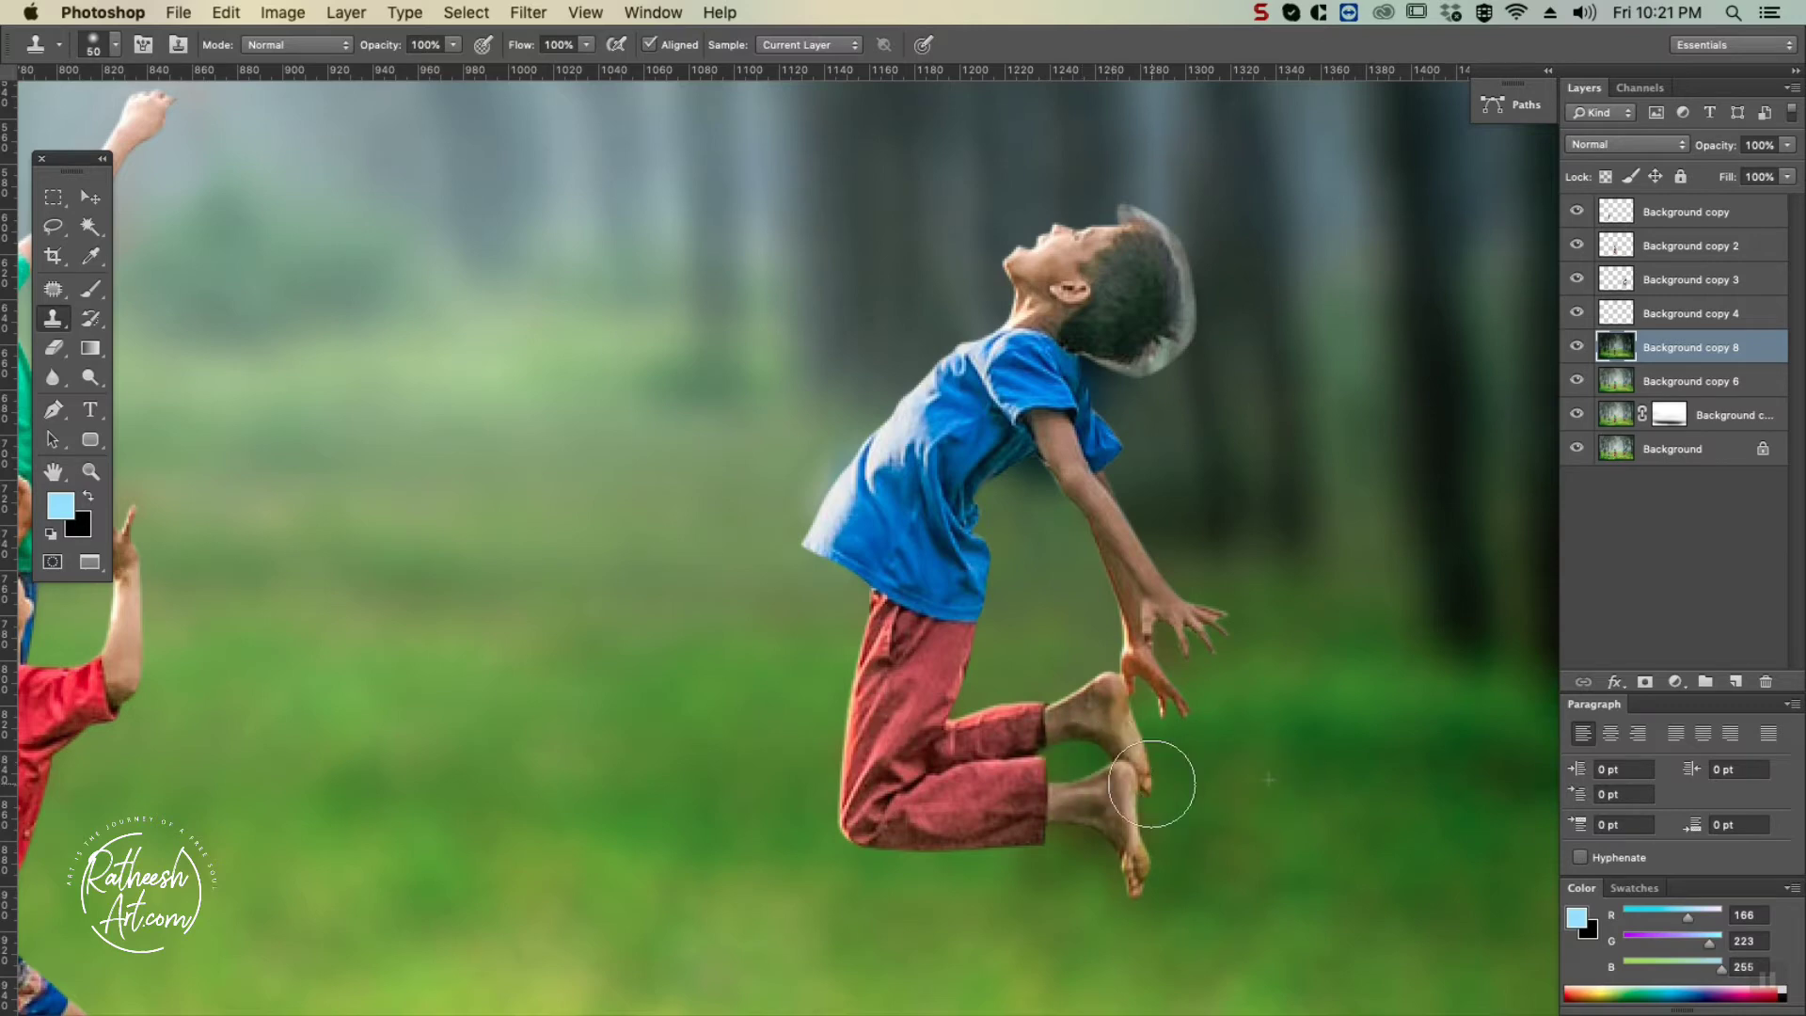
click(1192, 644)
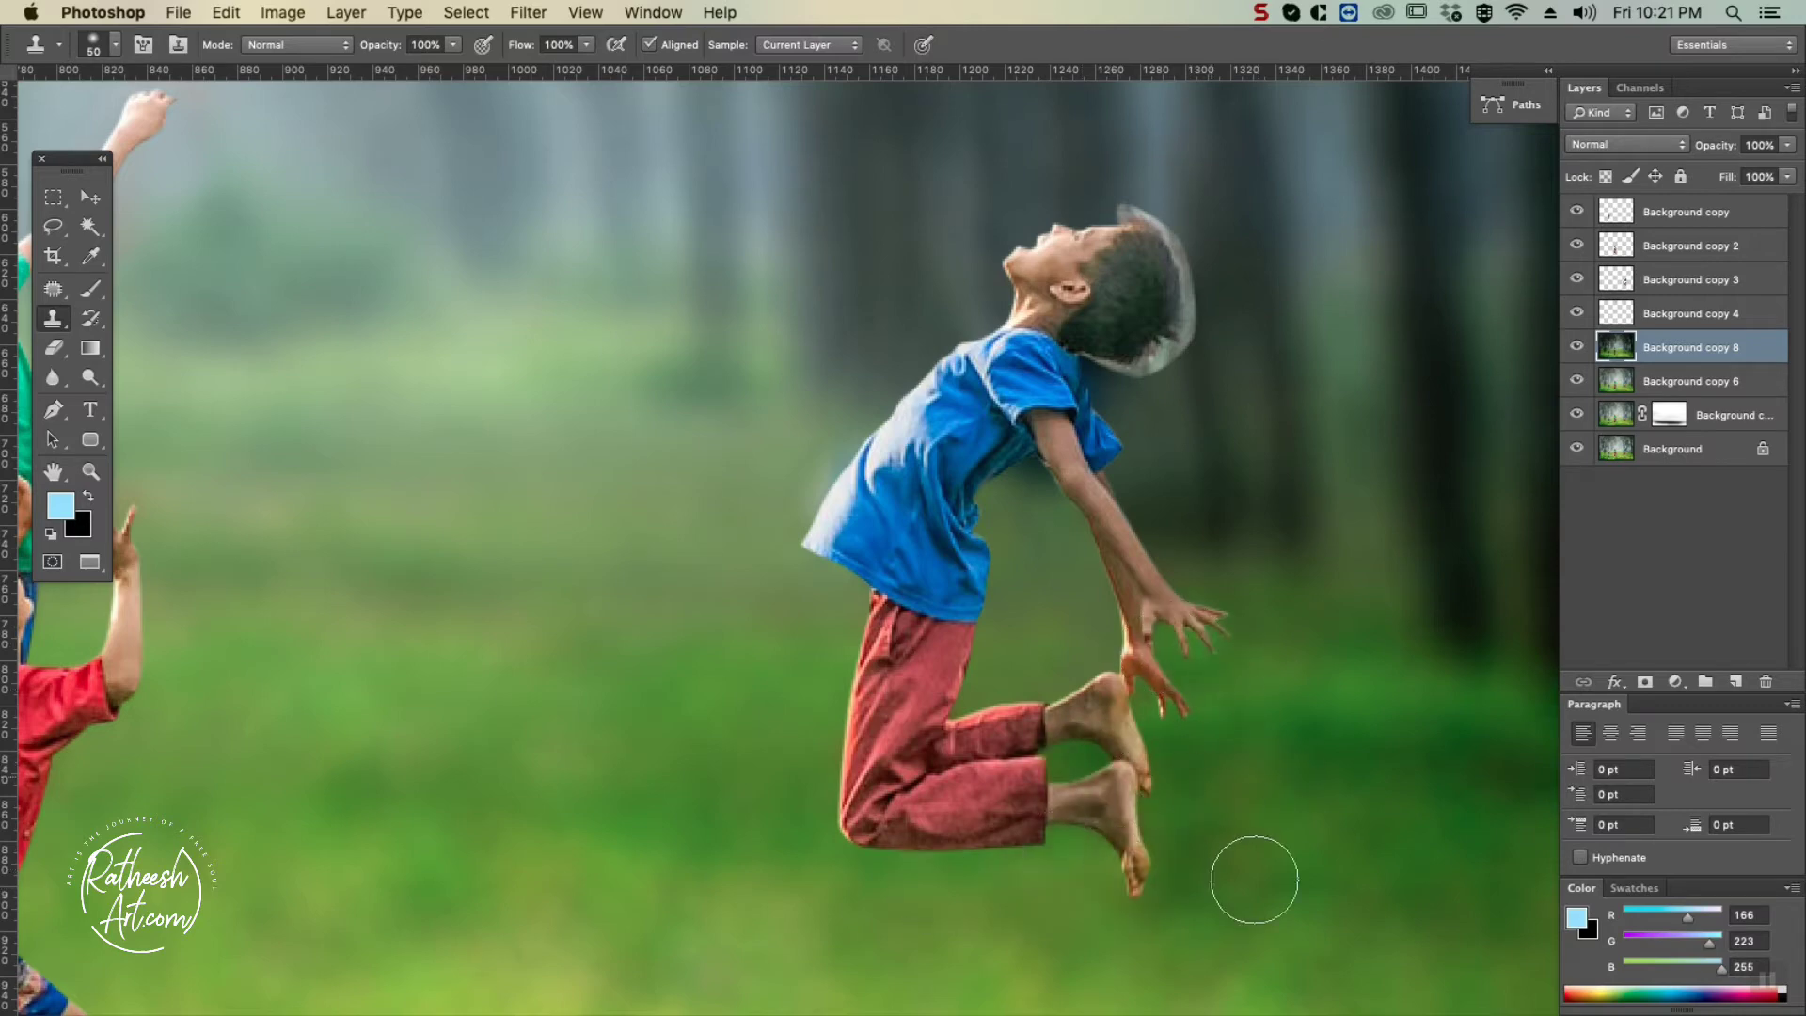
key(super+0)
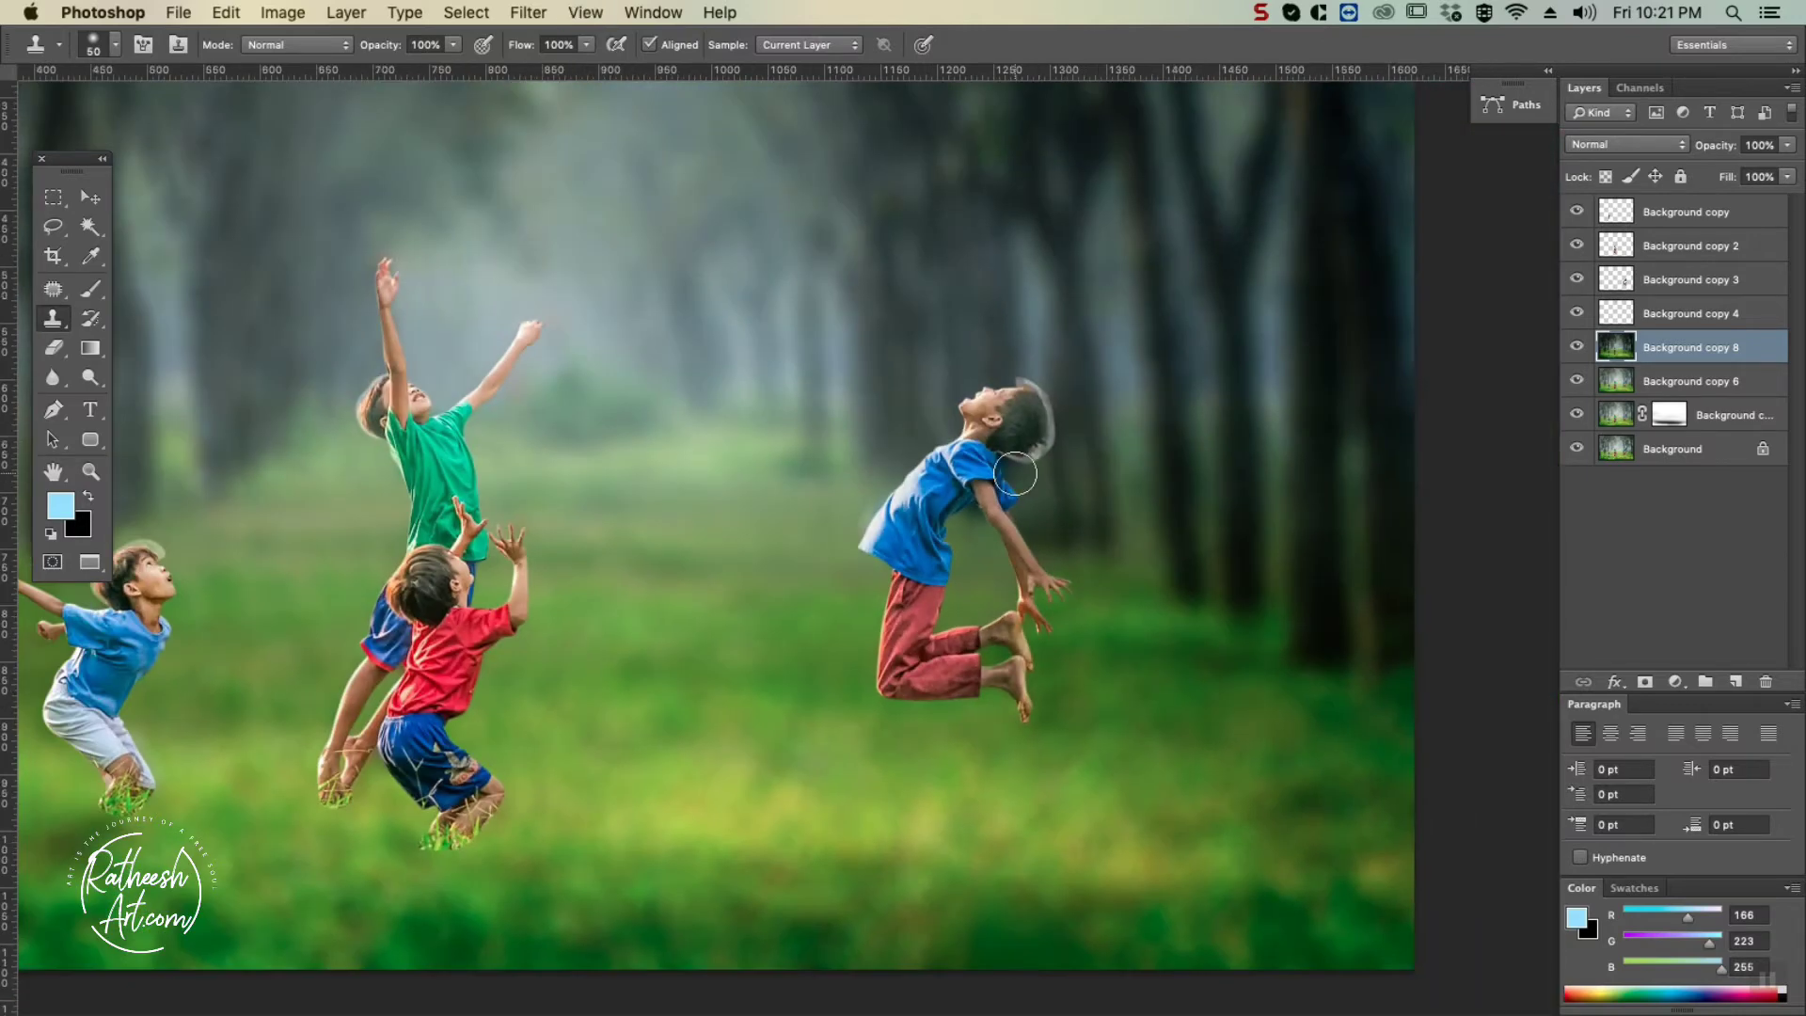
key(super+0)
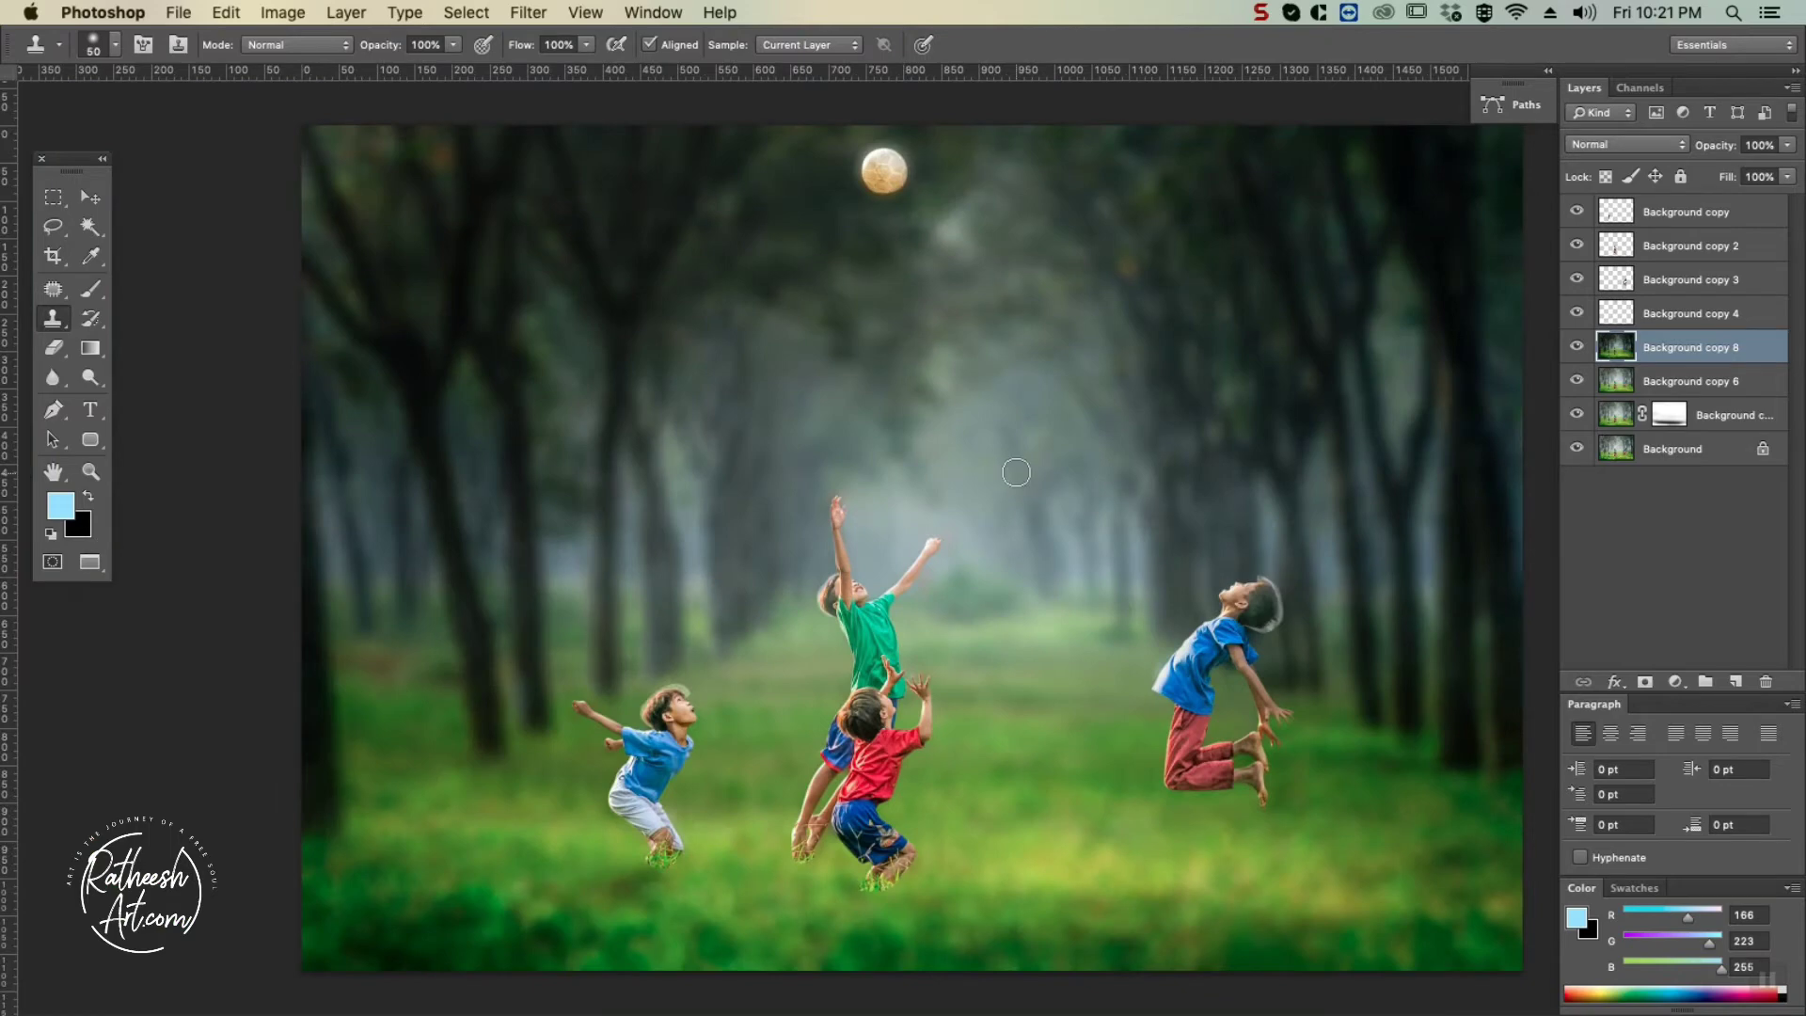
Hide Background copy 6 and the masked blur layer, and select the Background copy layer holding the boy in light blue.
click(88, 200)
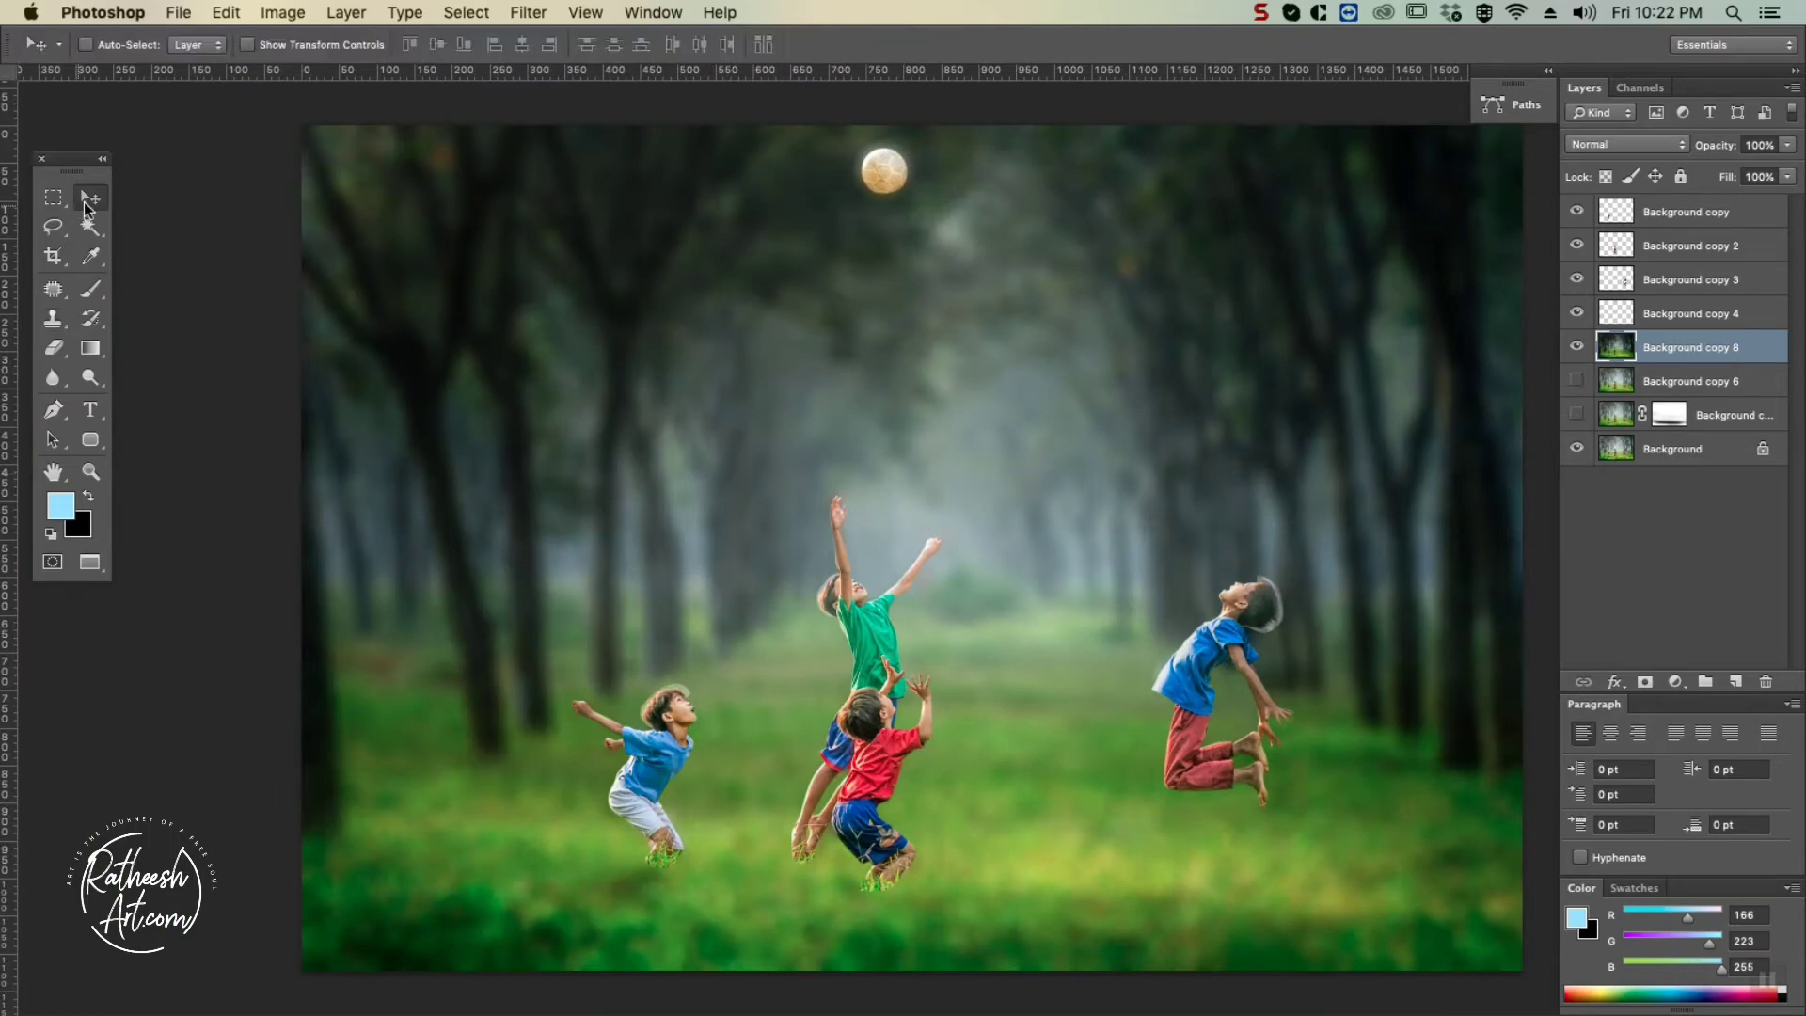
right_click(691, 749)
click(719, 752)
key(super+plus)
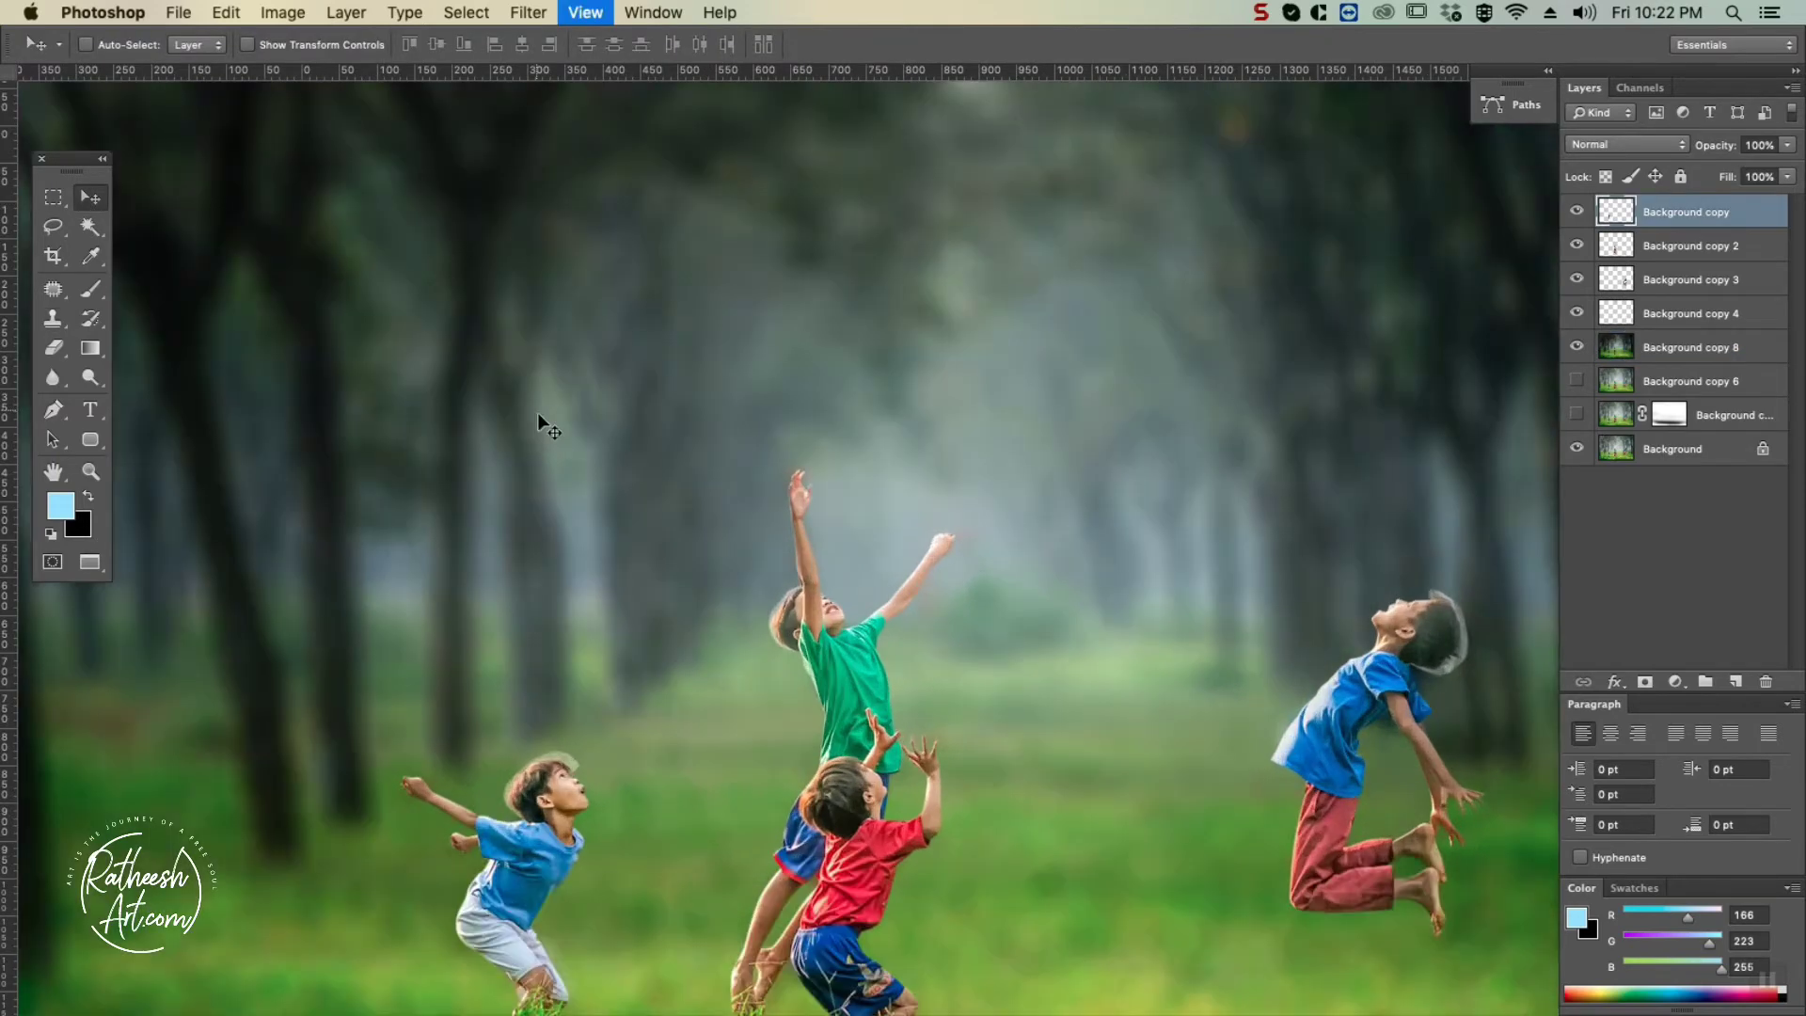
key(super+plus)
key(super+plus)
drag(529, 753, 1372, 211)
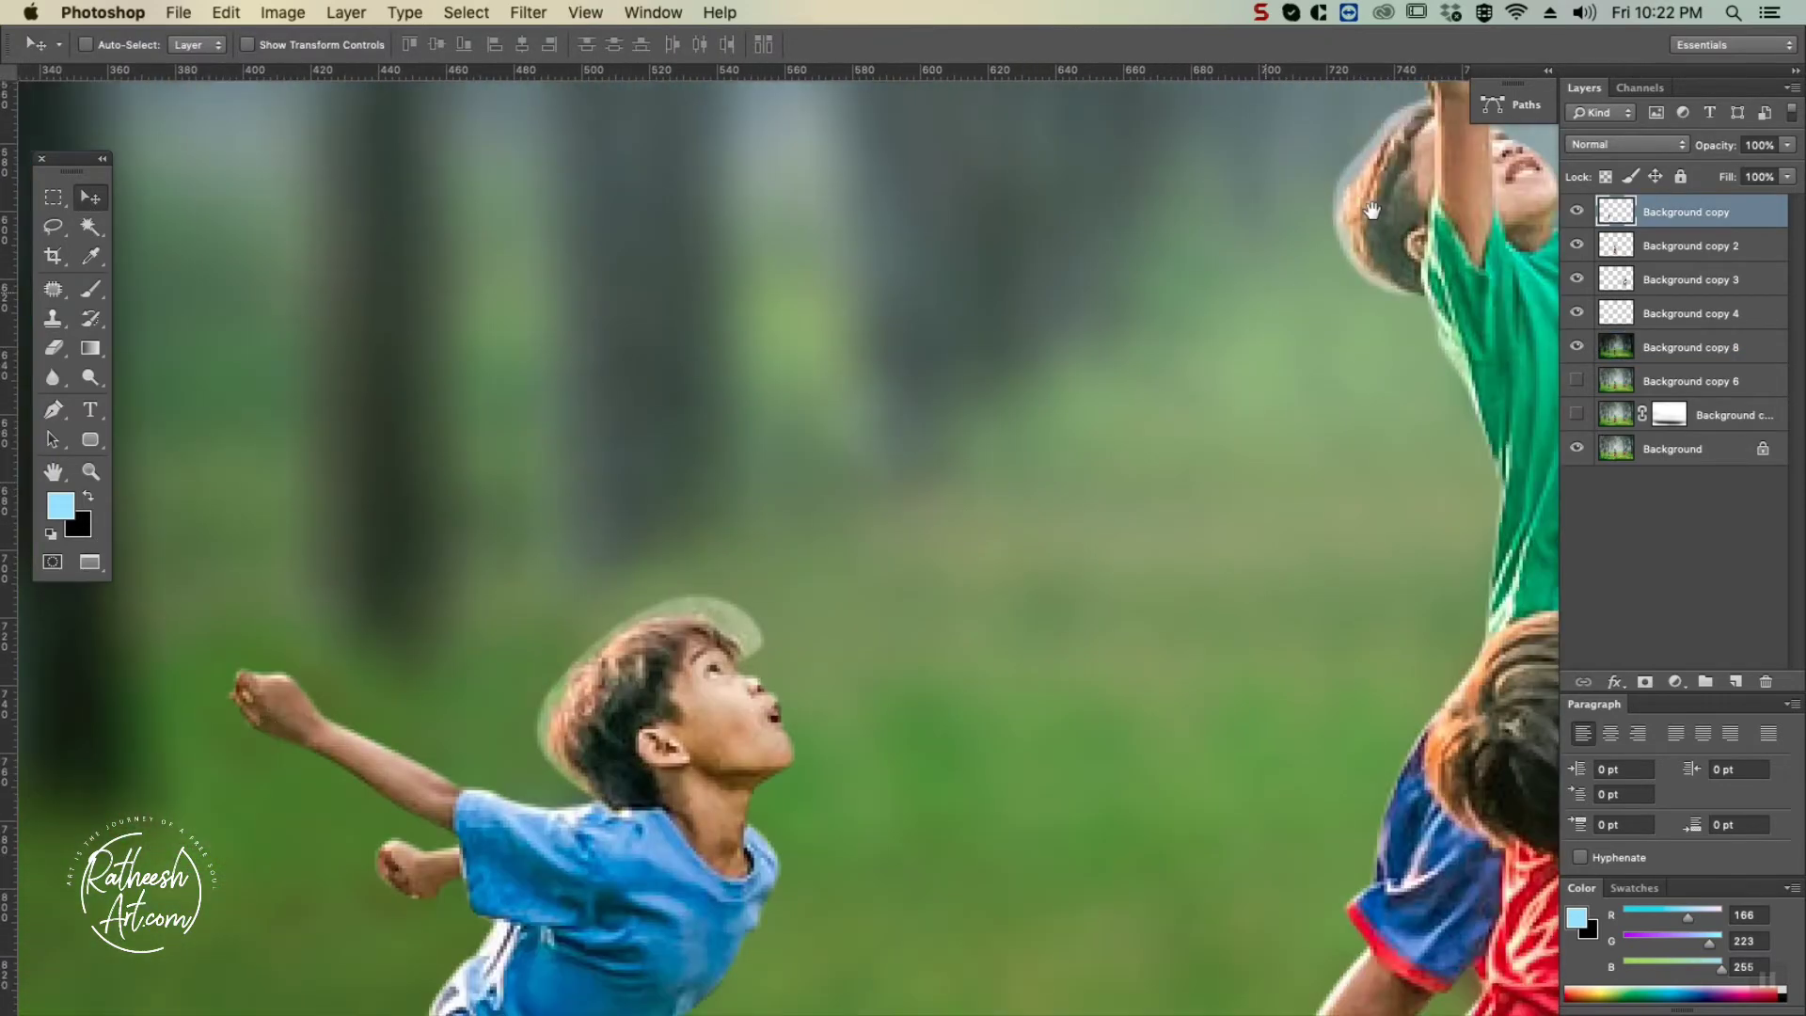
Activate the Eraser tool with a brush size of 4 and 100% flow for work around the boy's hair.
click(53, 409)
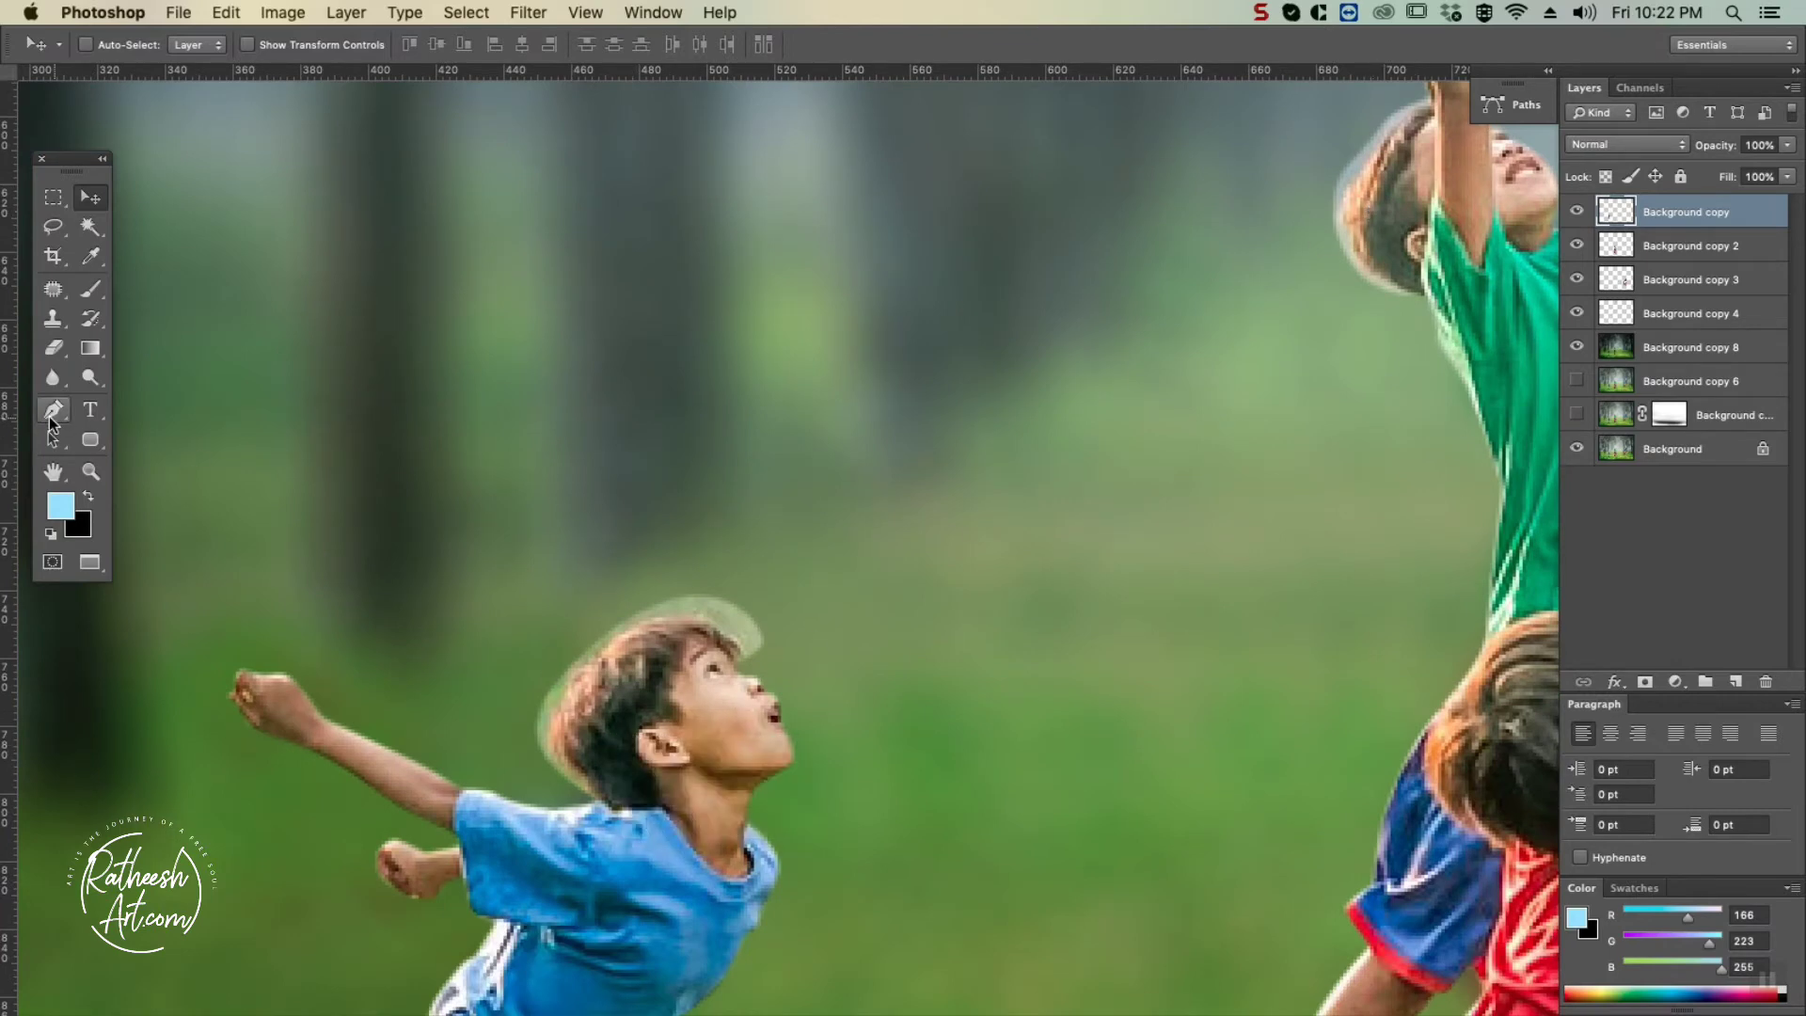
key(super+plus)
key(e)
key(super+plus)
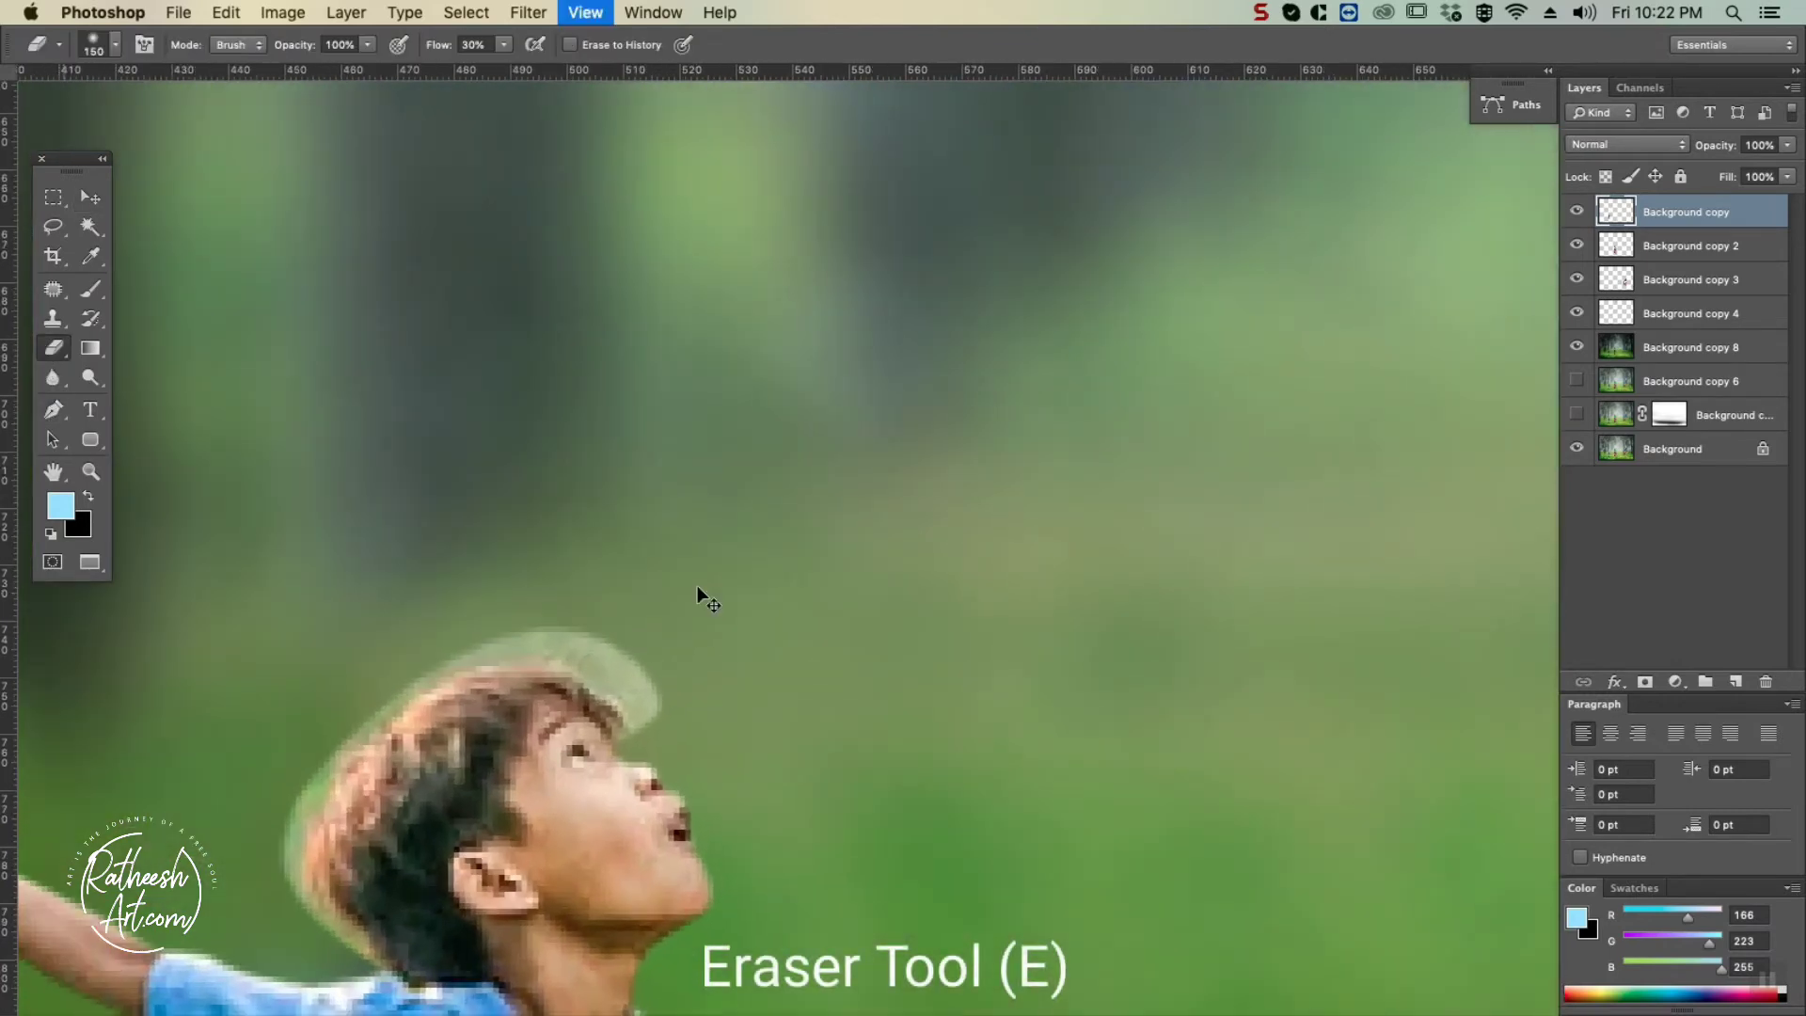
key(super+plus)
key(bracketleft)
key(bracketleft)
key(bracketleft)
key(bracketleft)
key(bracketleft)
key(bracketleft)
key(bracketleft)
key(bracketleft)
key(bracketleft)
key(bracketleft)
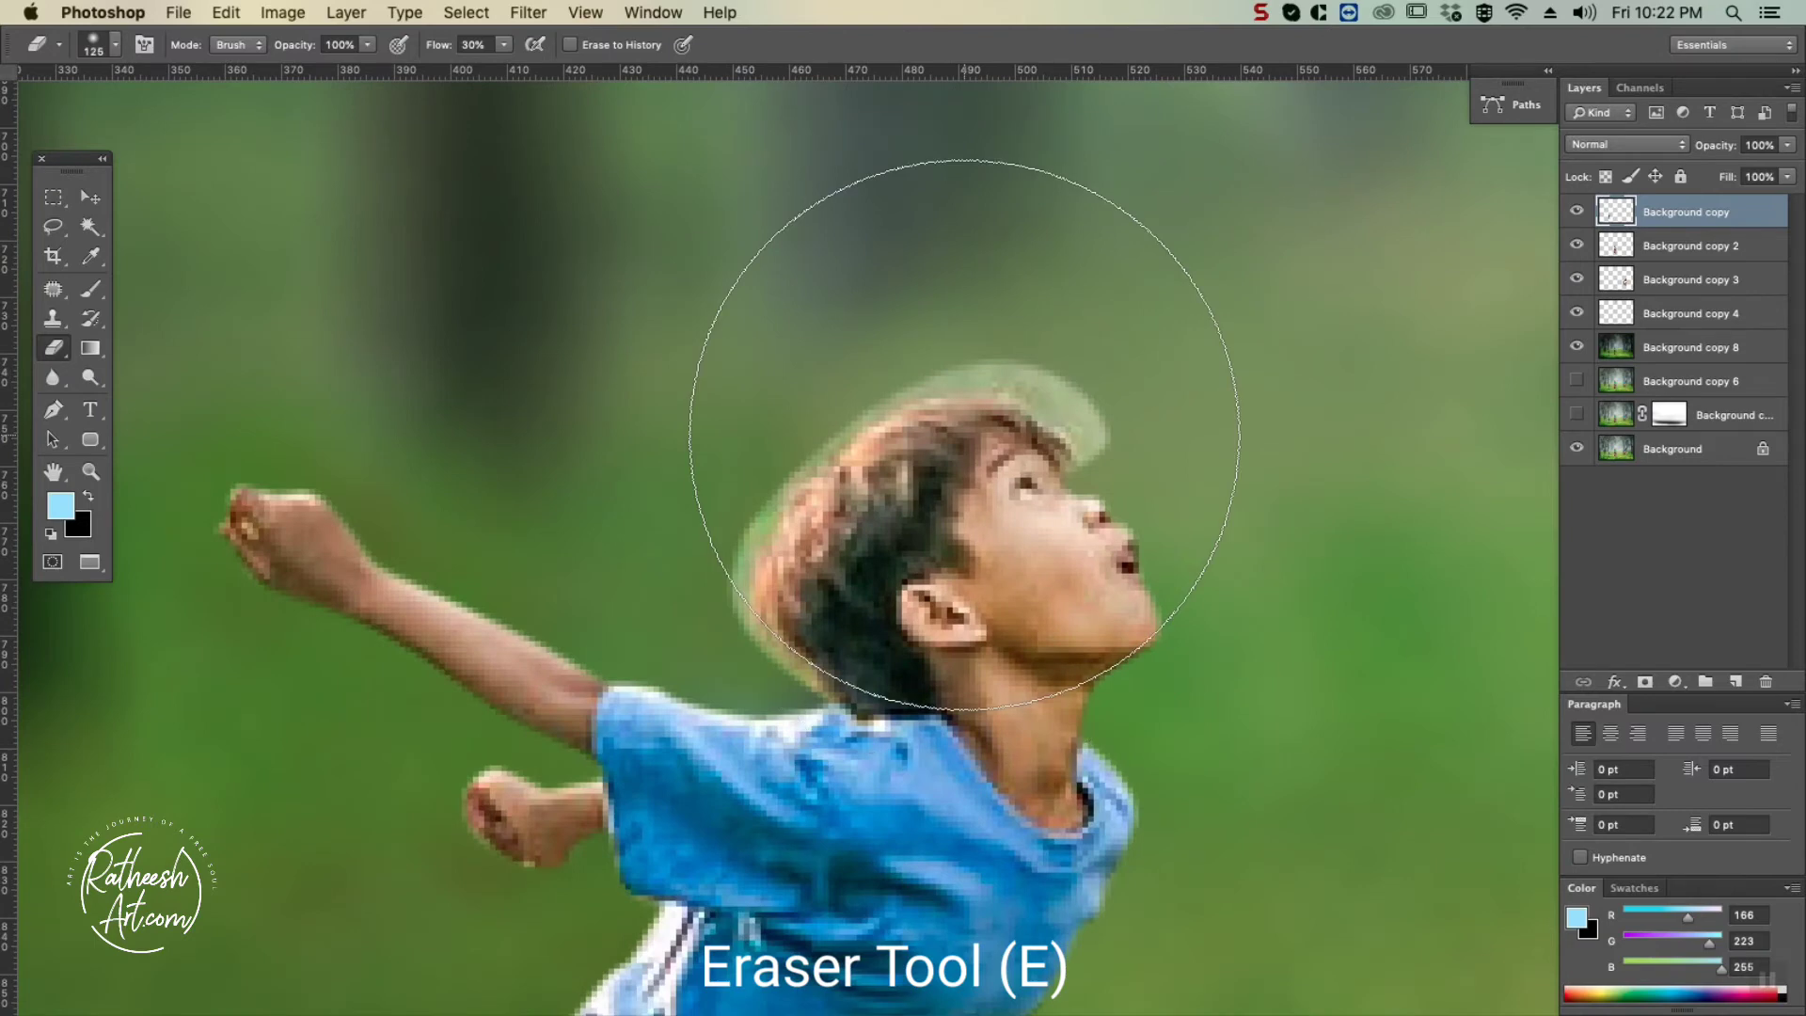
key(bracketleft)
key(bracketleft)
key(bracketleft)
key(bracketleft)
key(bracketleft)
click(503, 44)
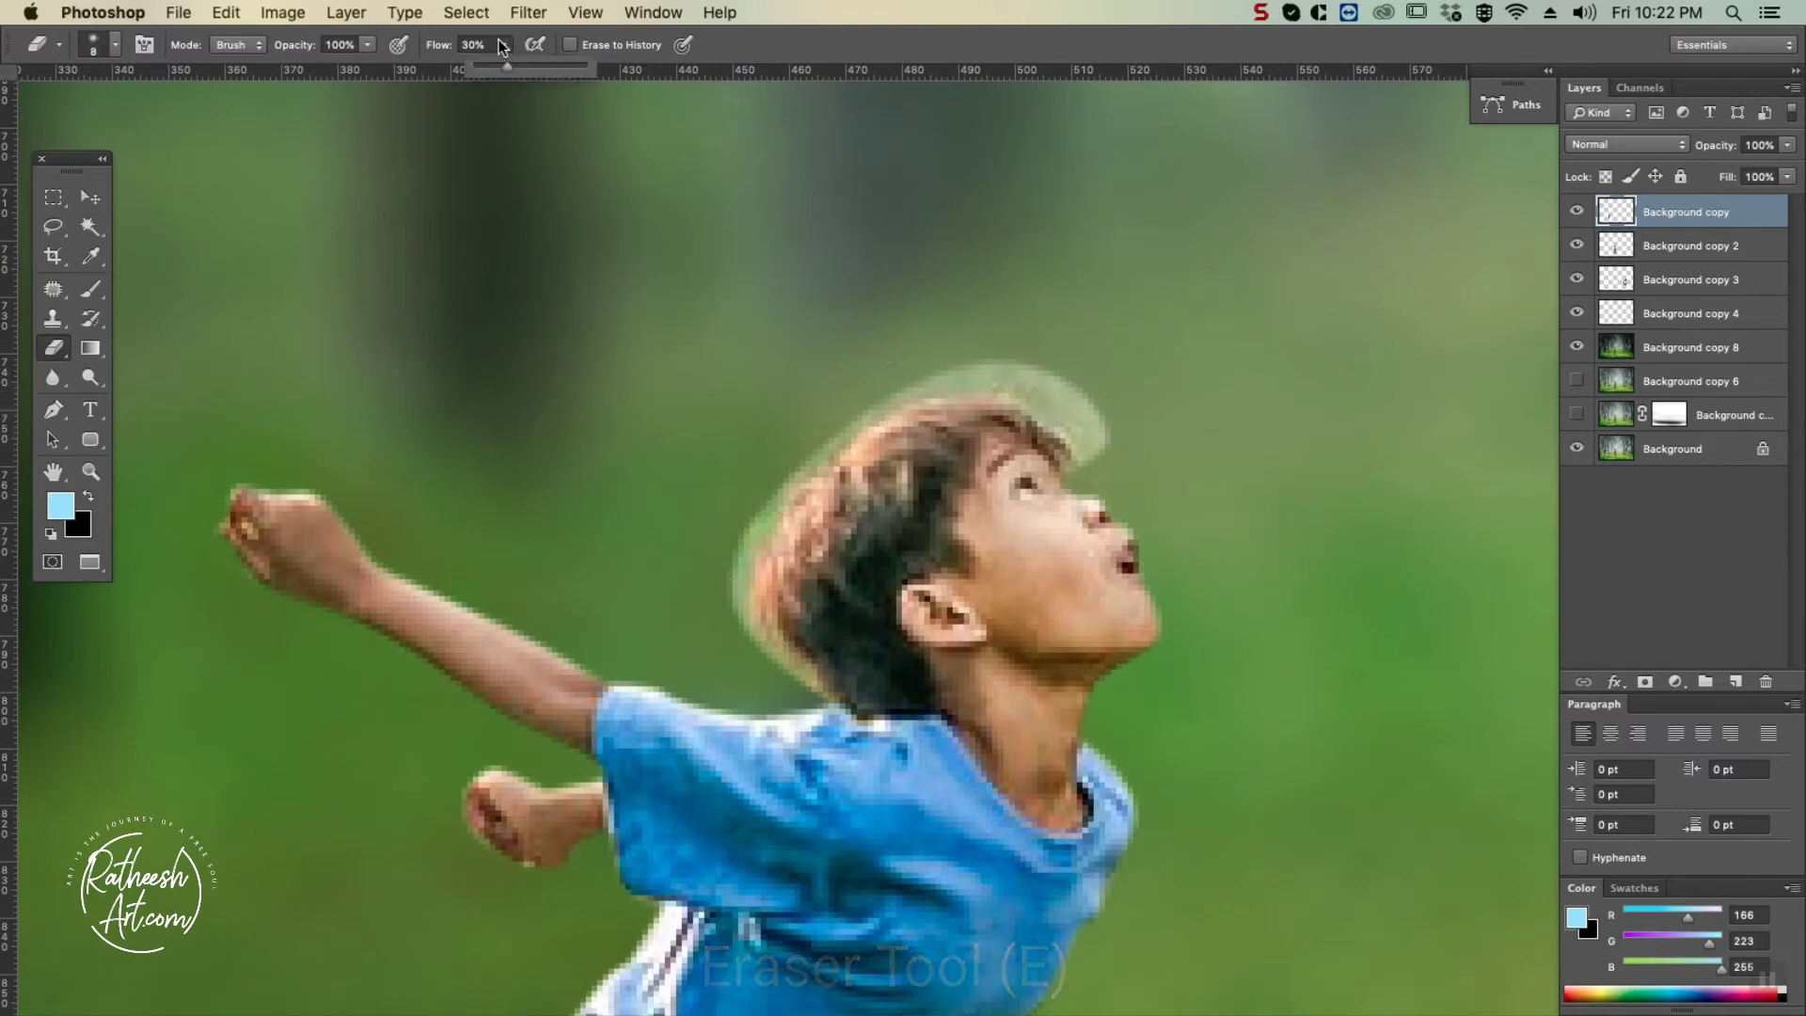
drag(508, 65, 617, 65)
key(bracketleft)
key(bracketleft)
key(bracketleft)
key(bracketleft)
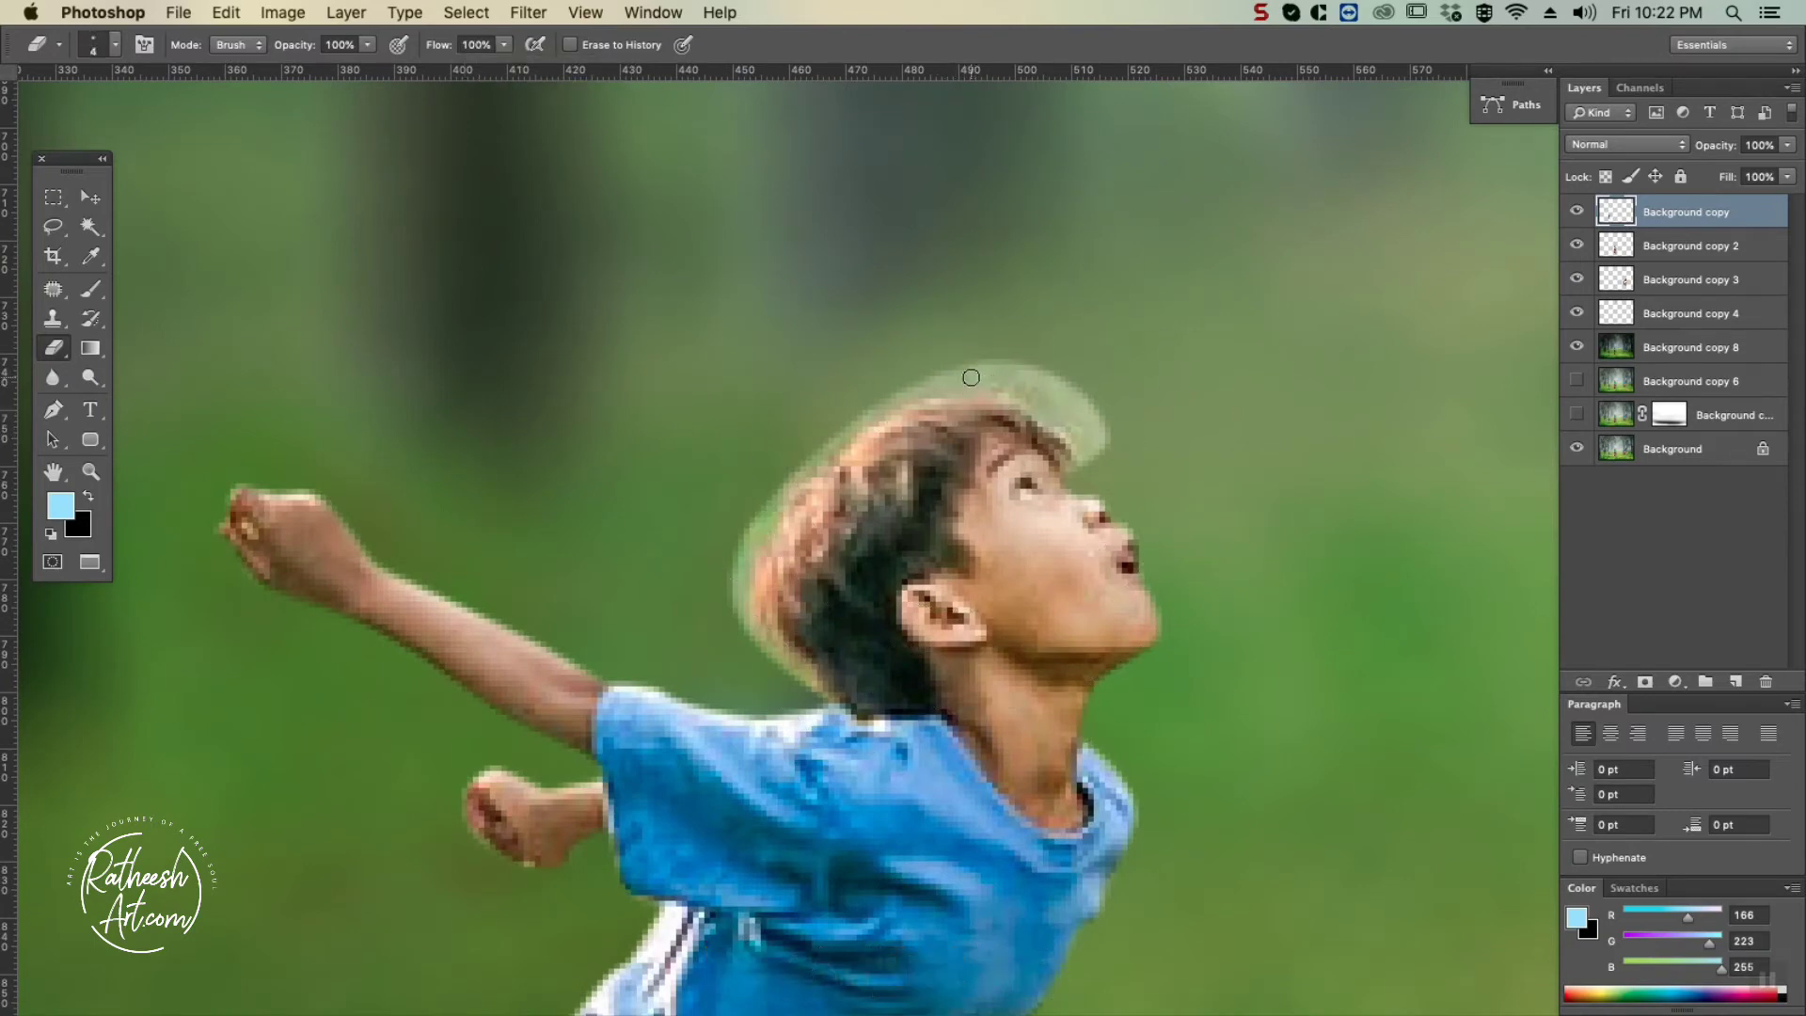
Erase the pale halo around the hair of the boy in light blue on the Background copy layer.
key(bracketleft)
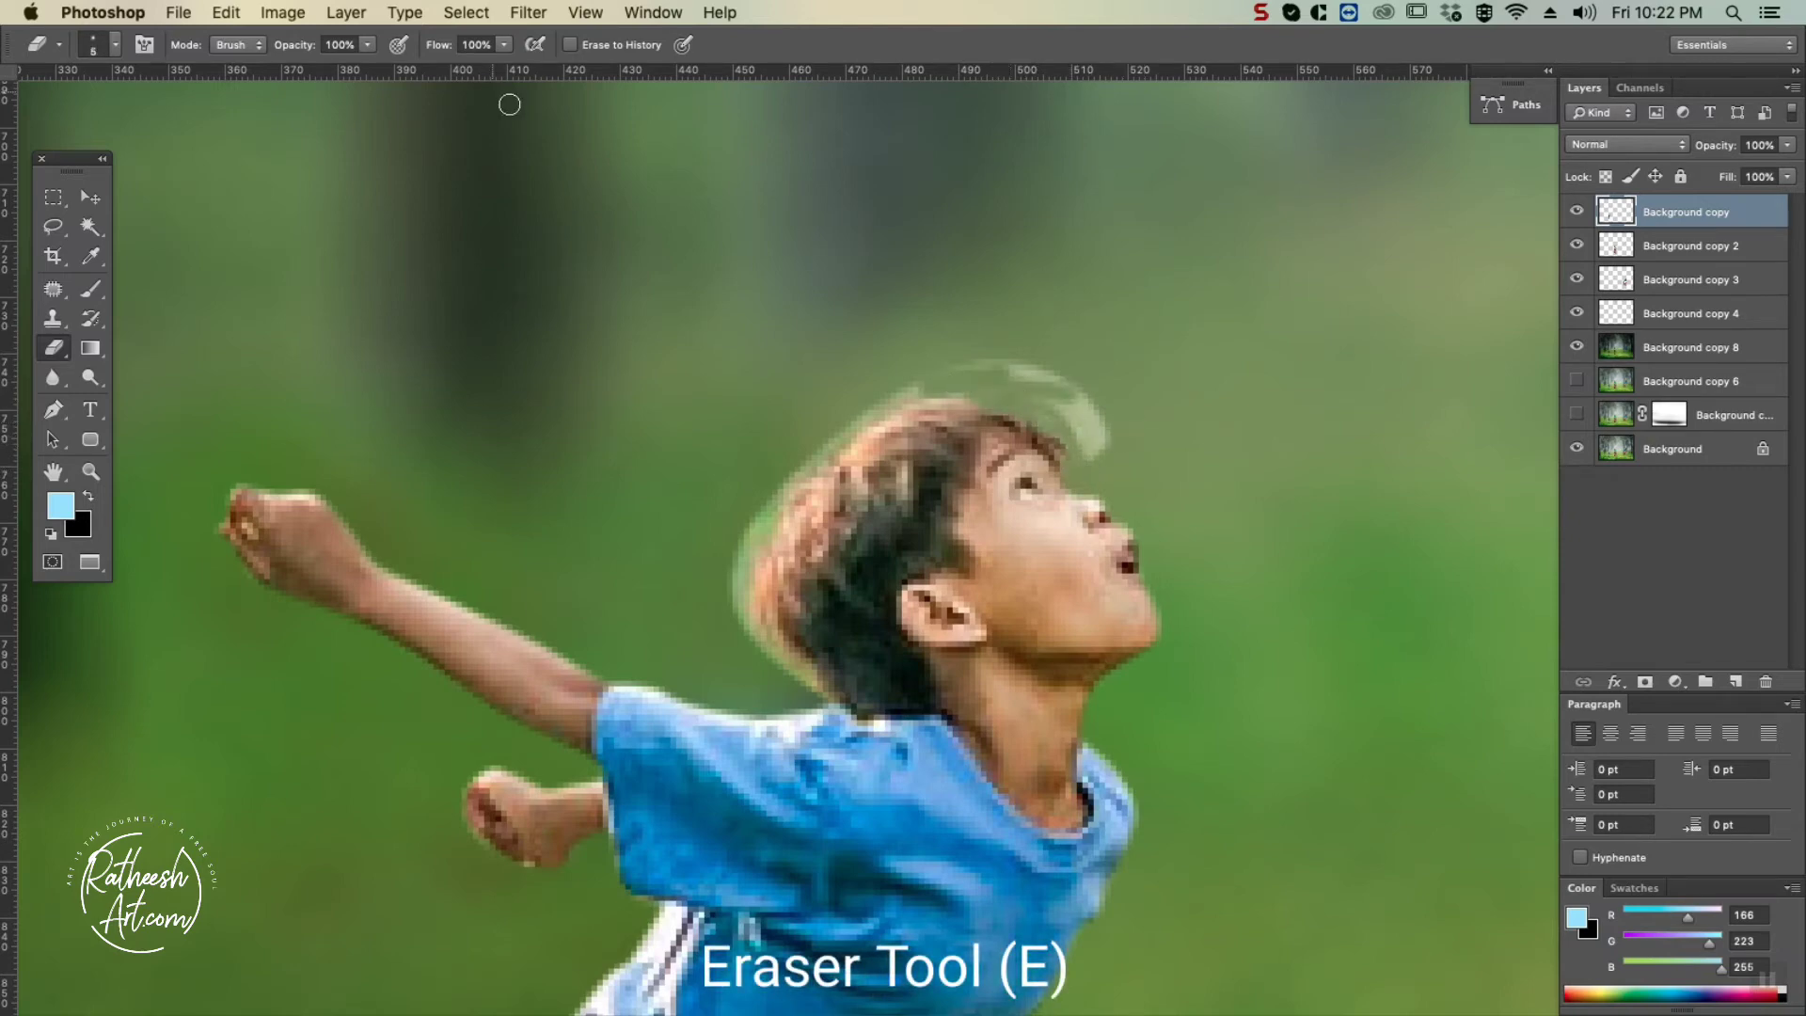
key(bracketright)
drag(1027, 376, 1092, 438)
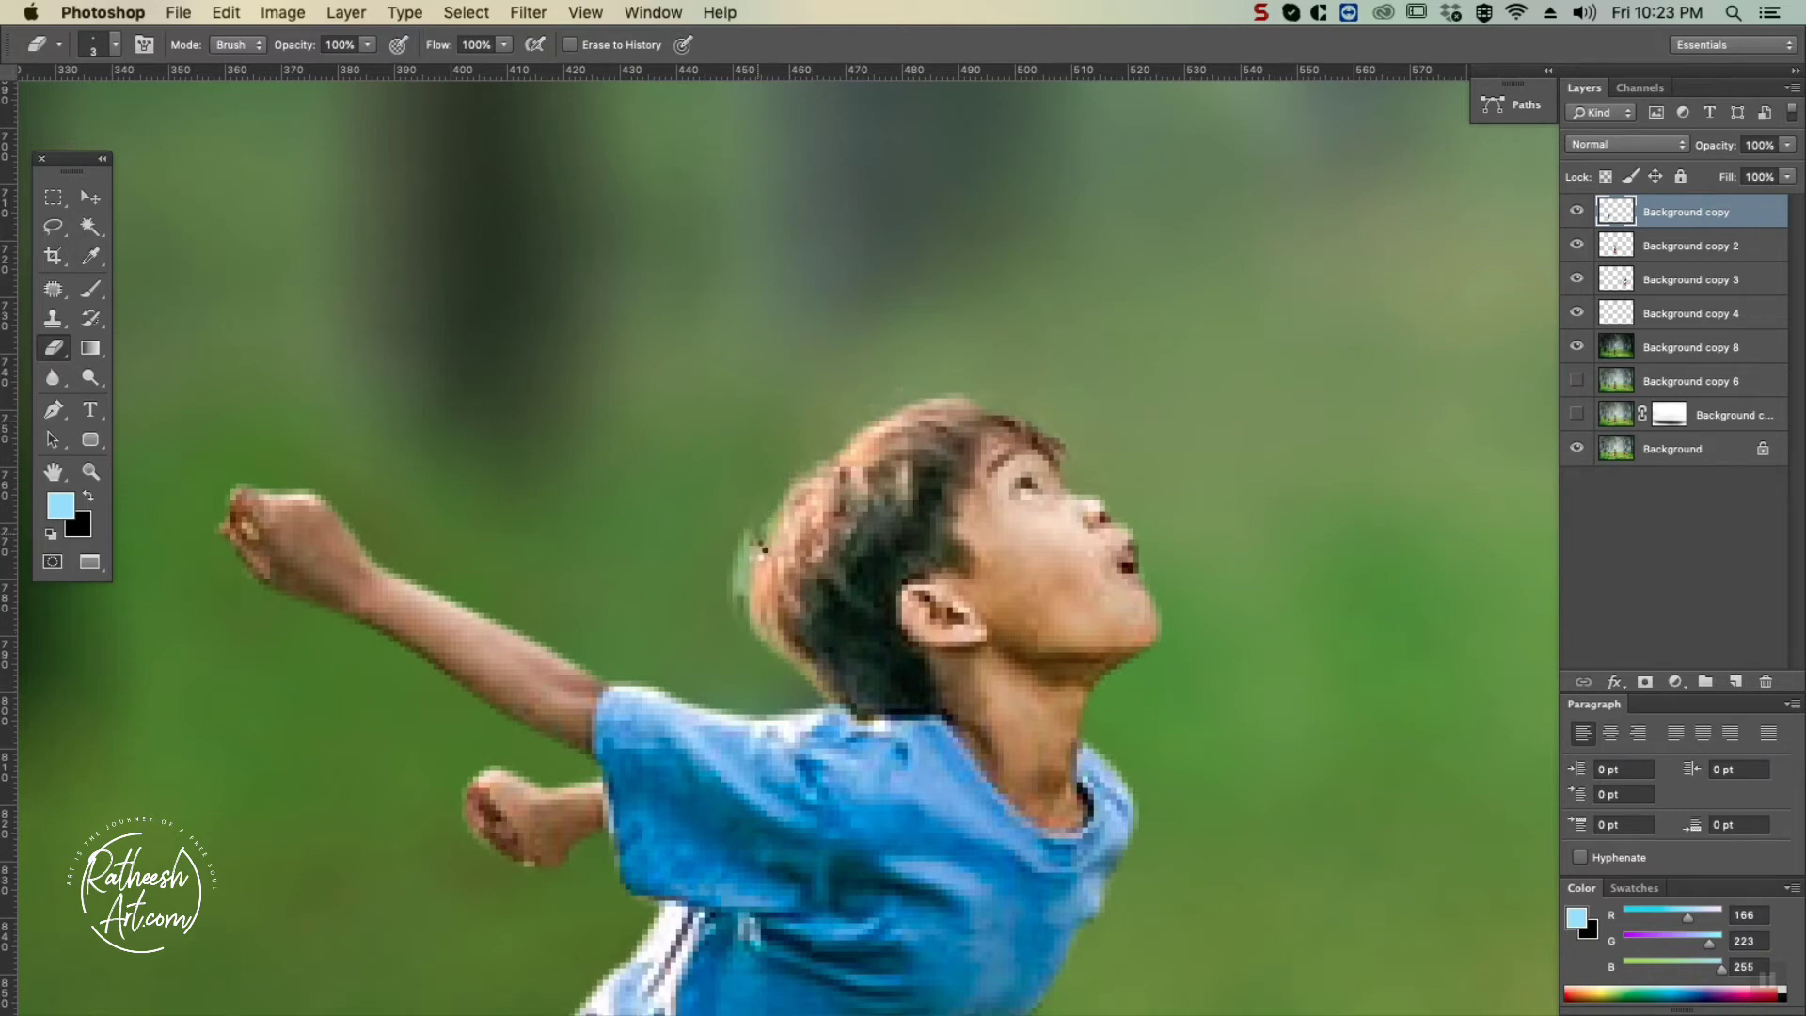
drag(758, 505, 738, 588)
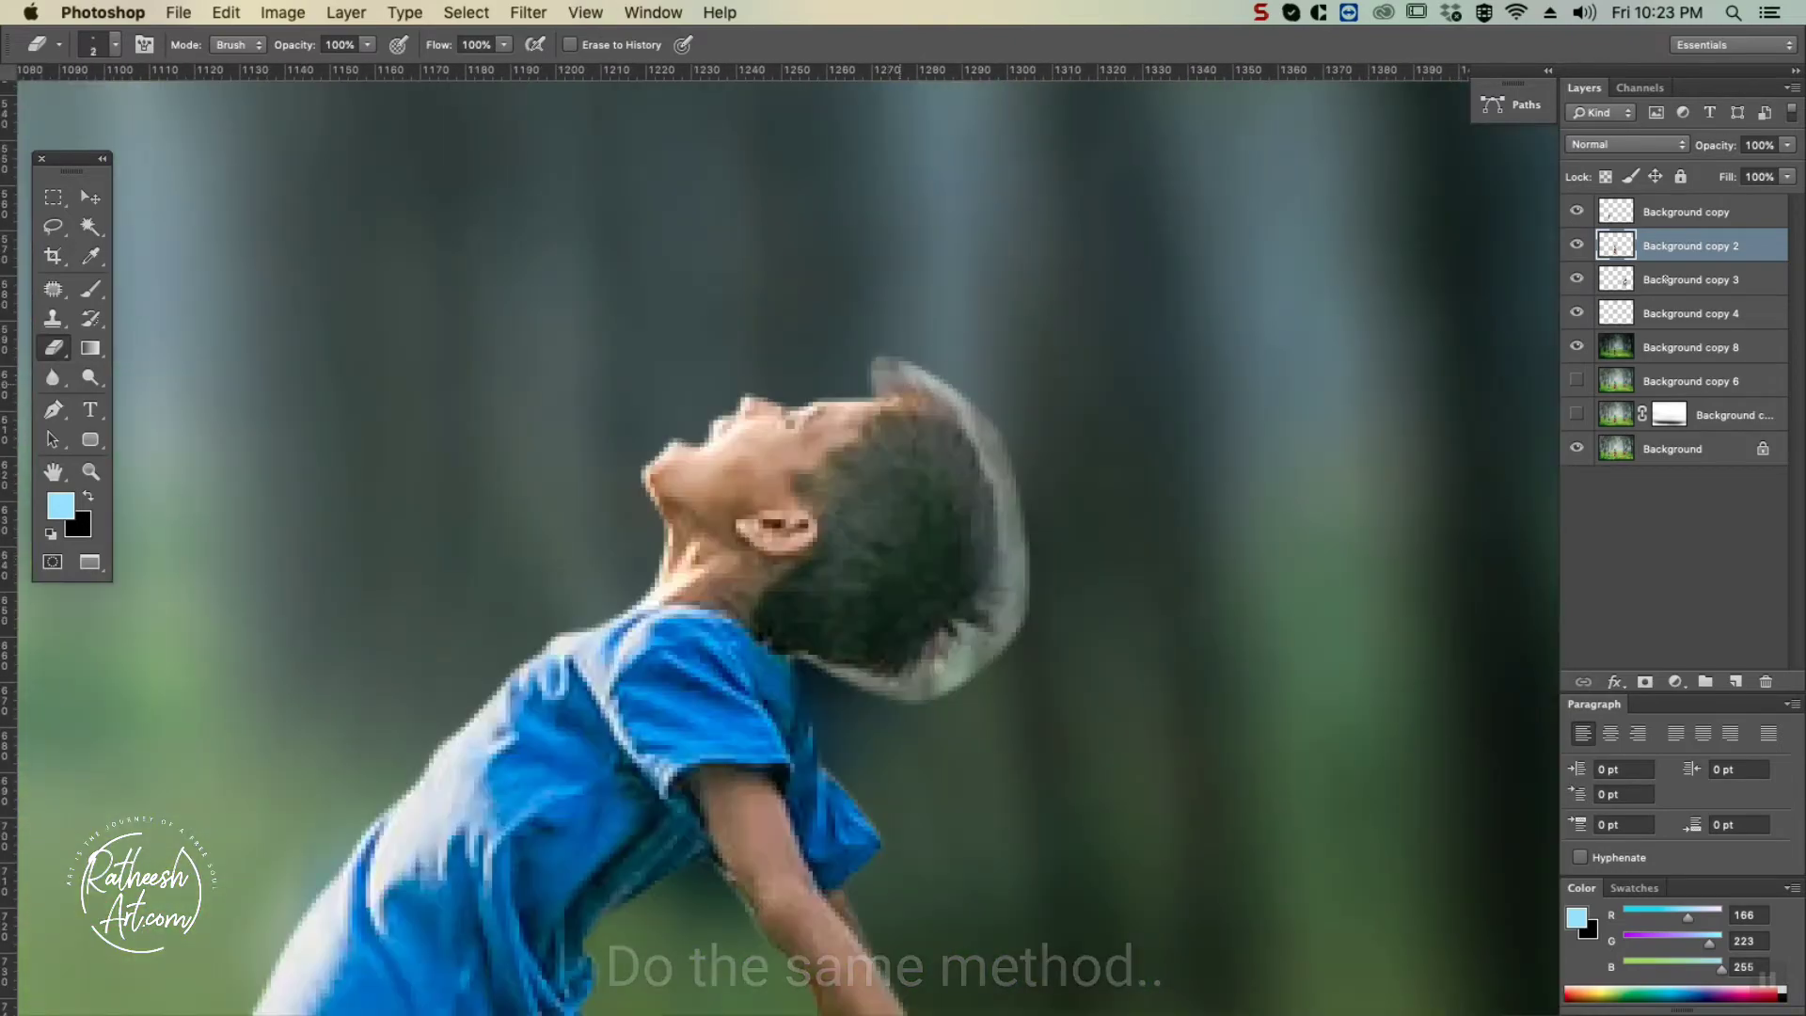
Erase the pale halo around the hair of the boy in red trousers on Background copy 3.
super+click(882, 381)
key(bracketleft)
key(bracketleft)
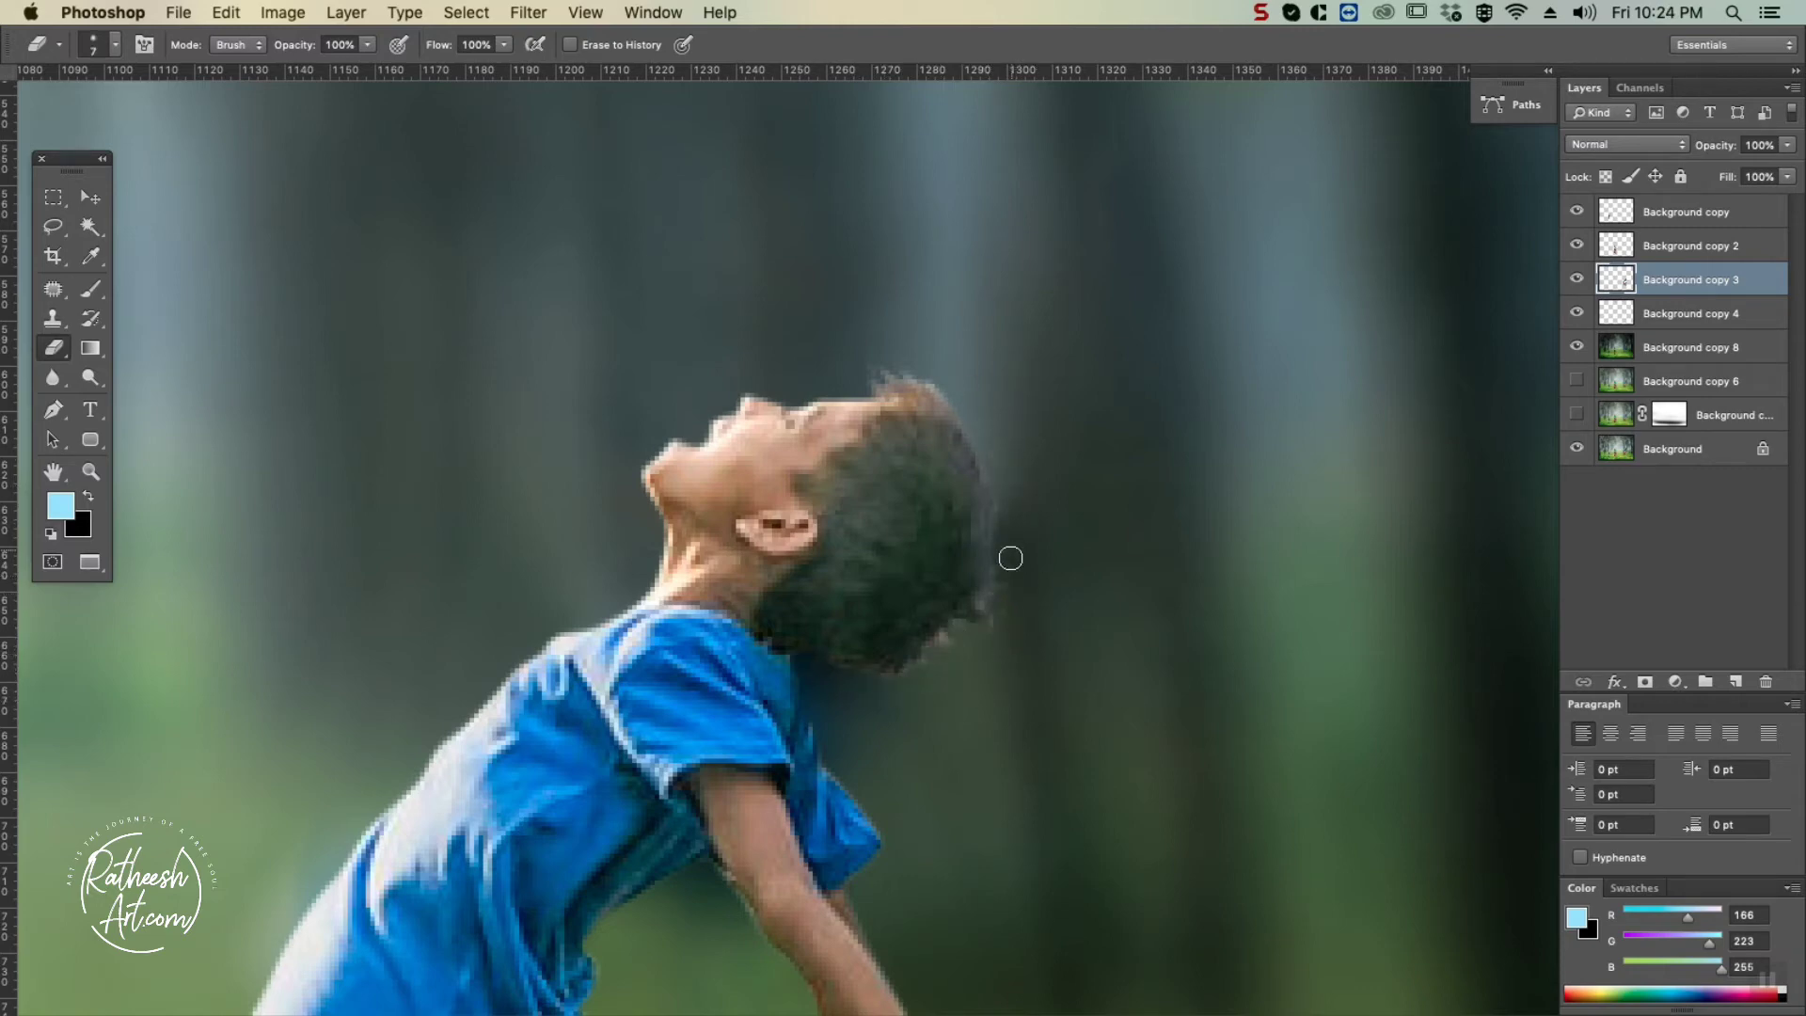
key(super+0)
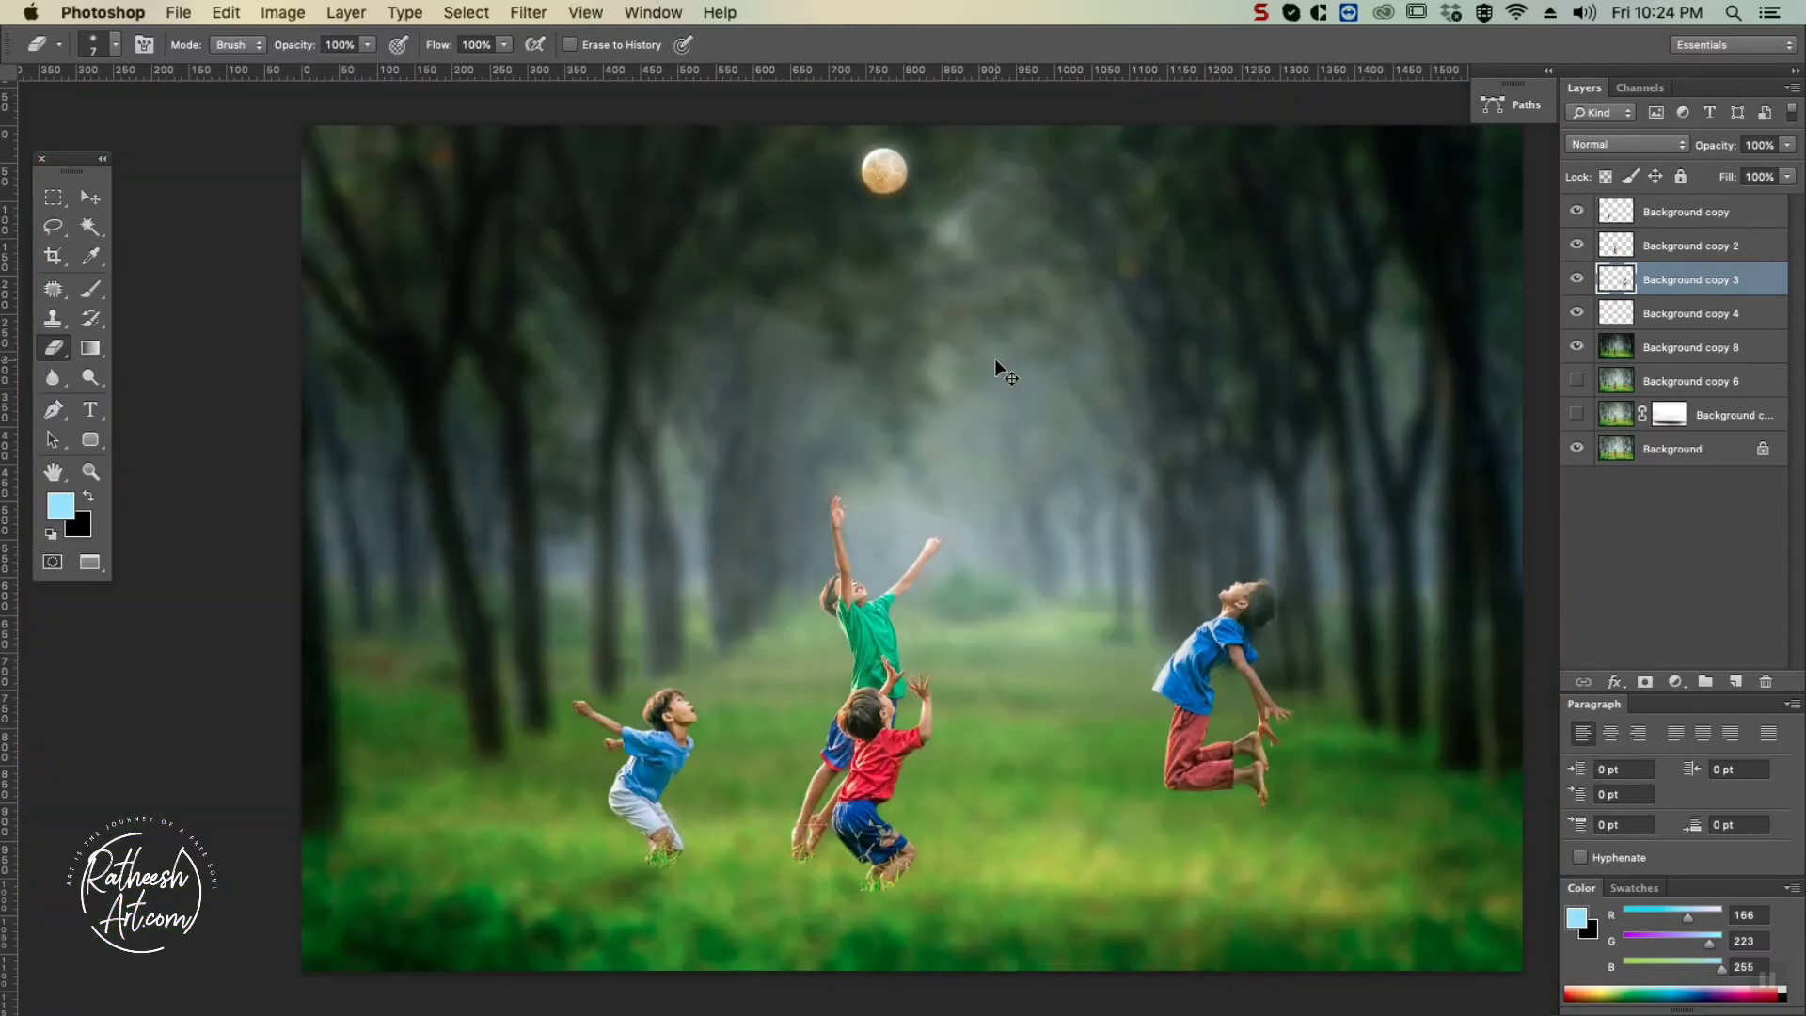
Clone dark background over the glow around the ball on Background copy 8 with a size 70 Clone Stamp.
key(v)
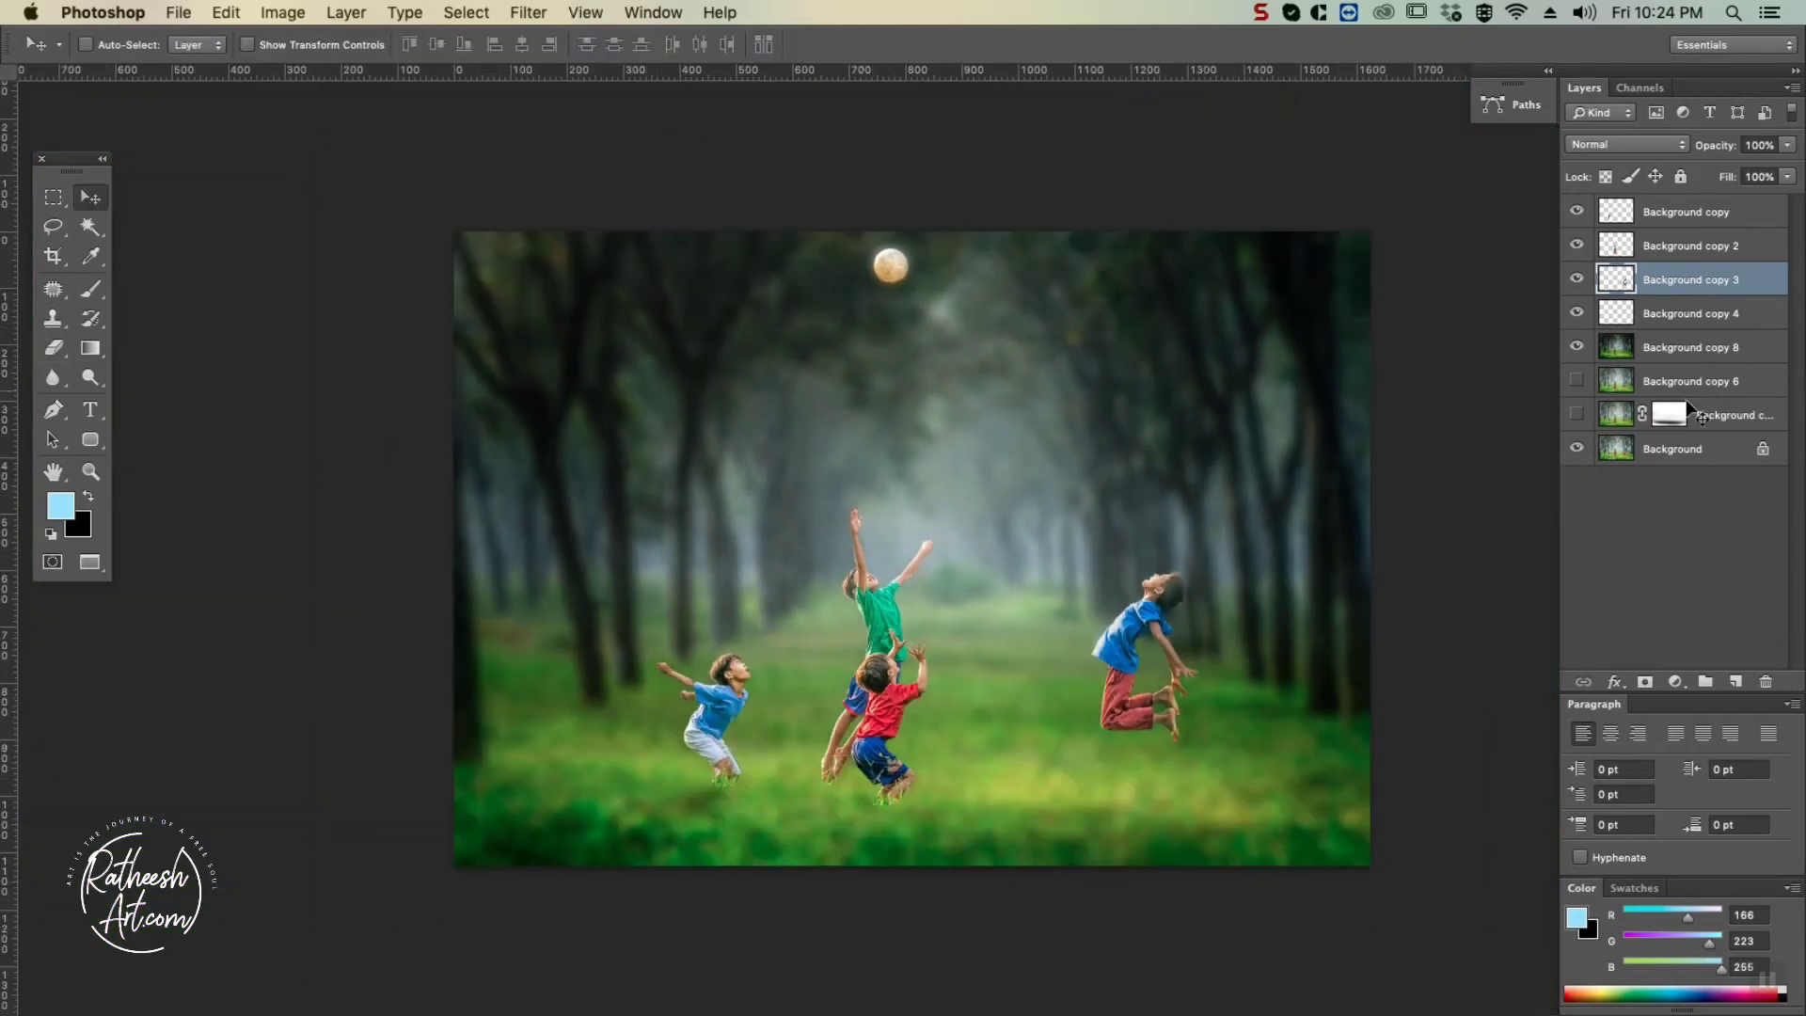
click(1576, 347)
click(1687, 350)
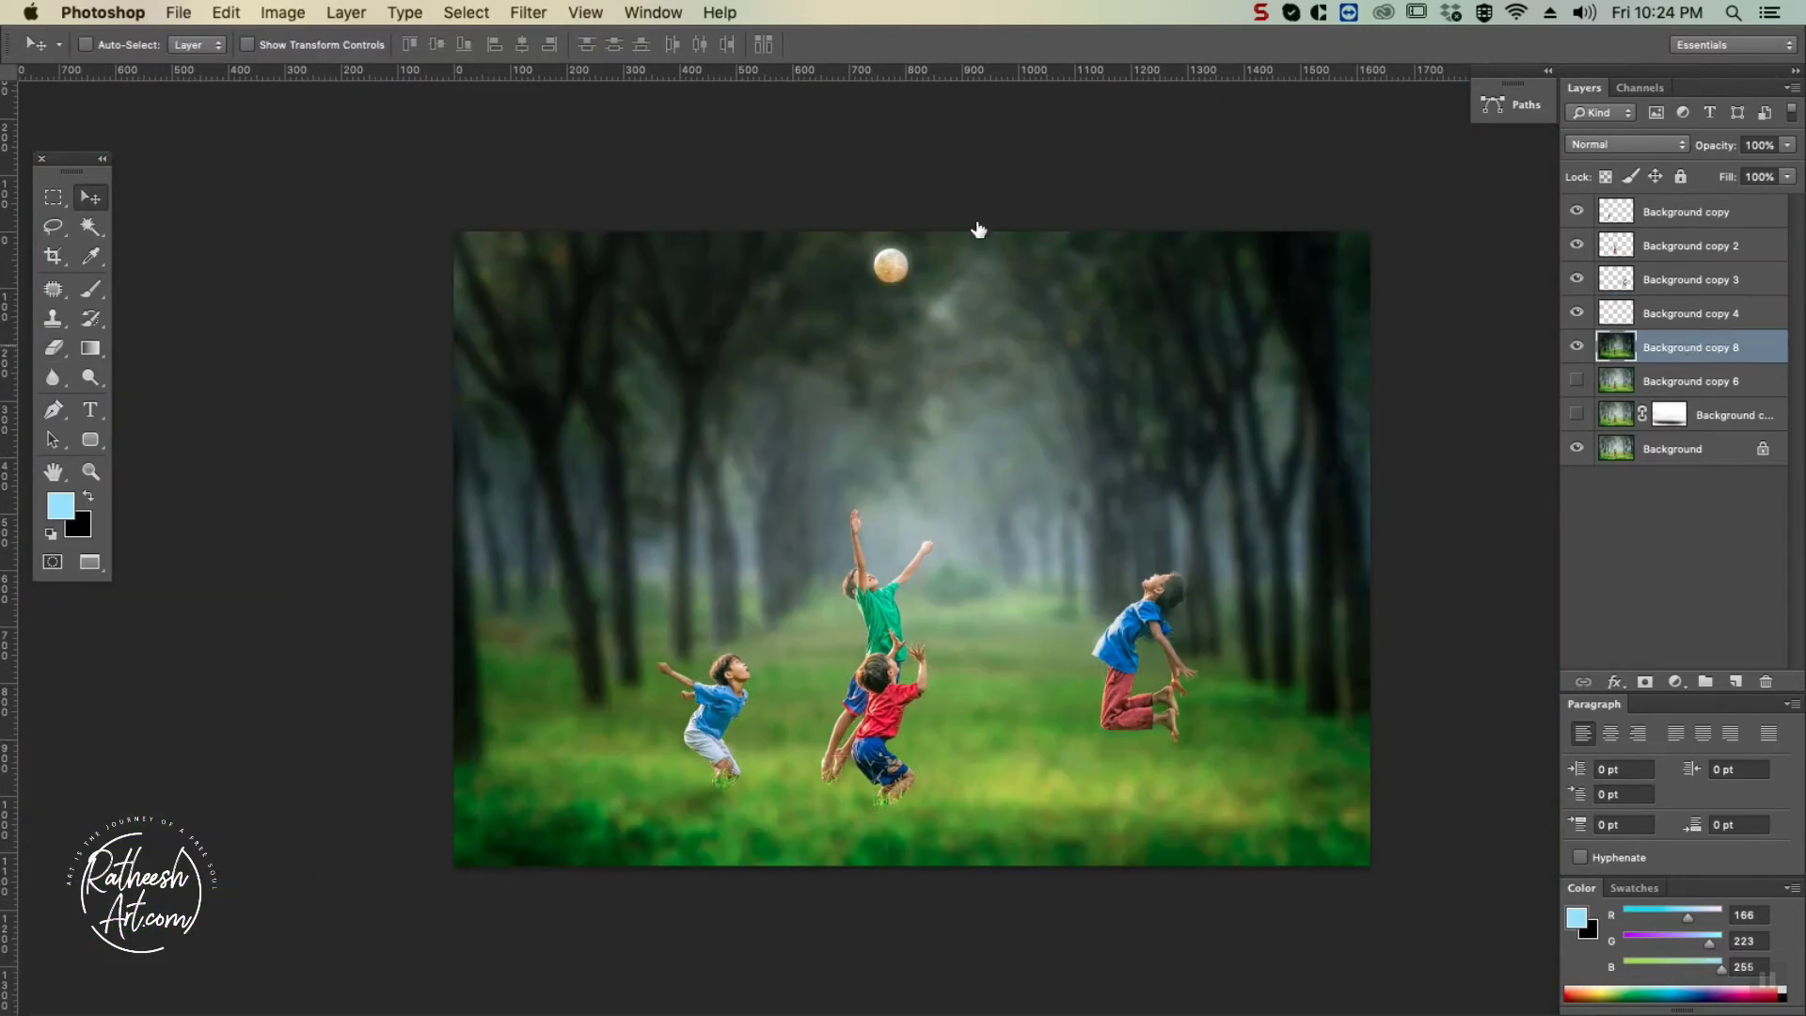
key(super+plus)
key(super+plus)
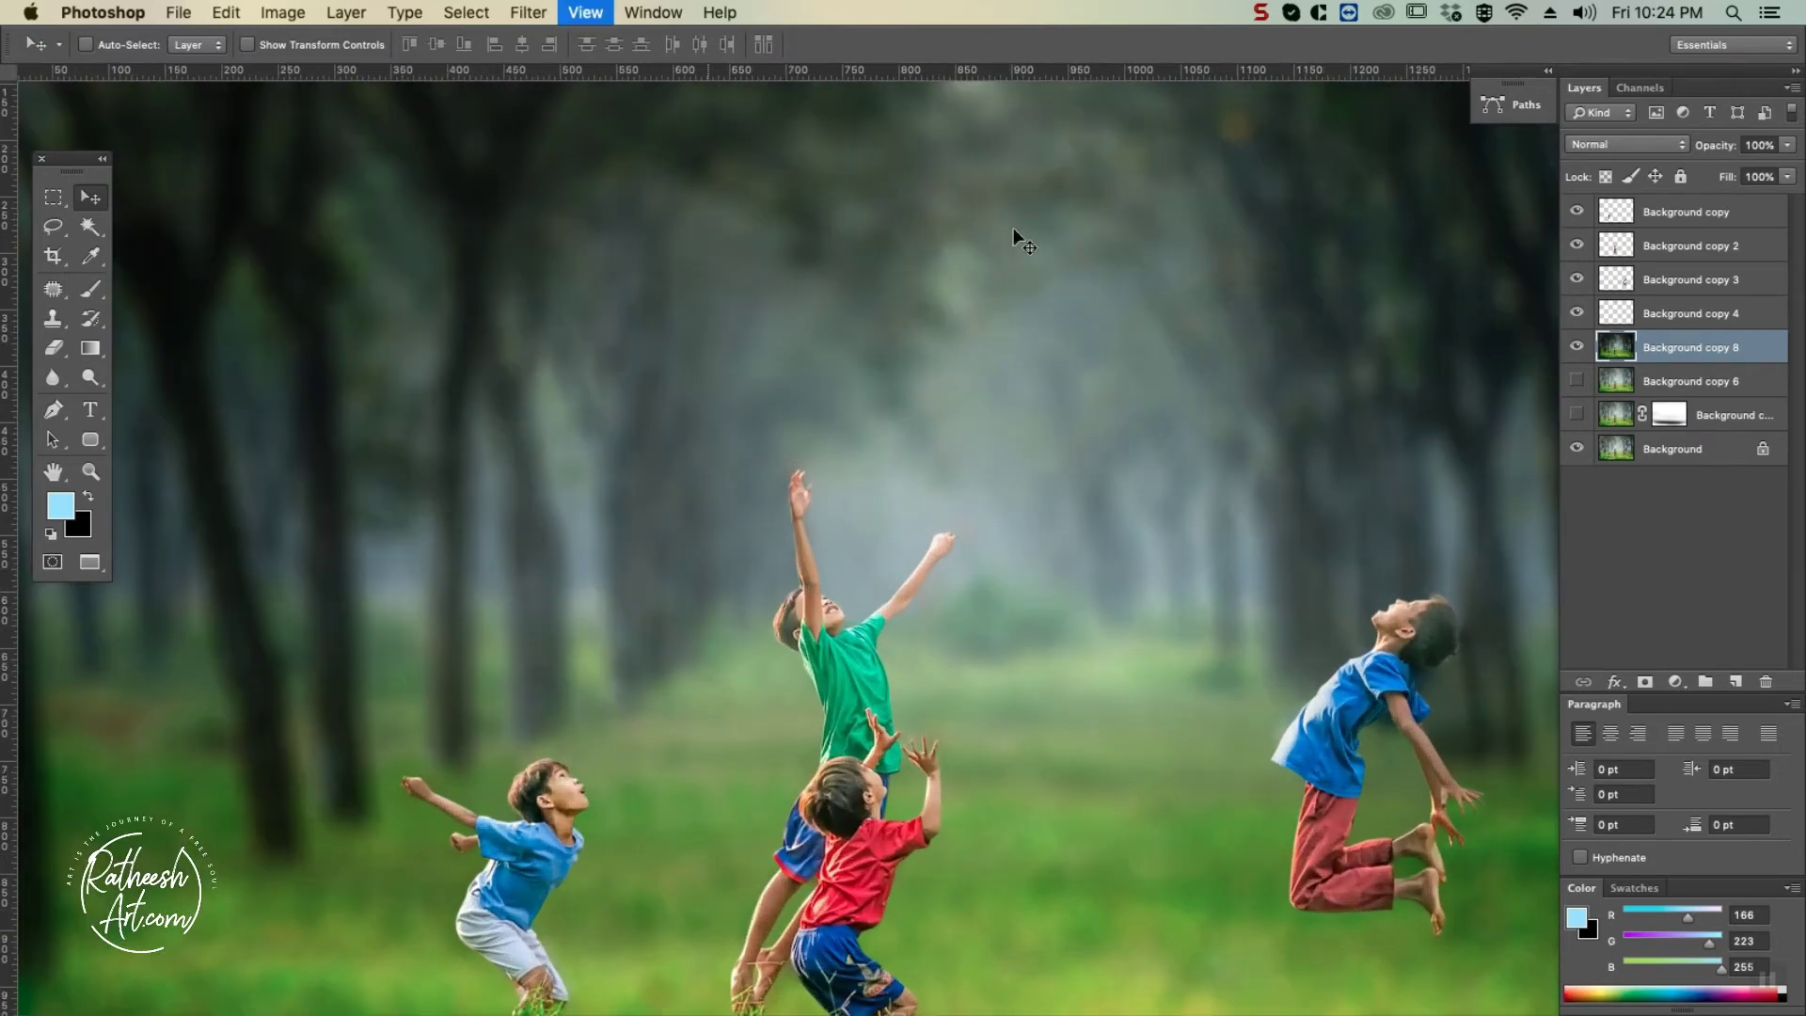
drag(1016, 235, 1025, 624)
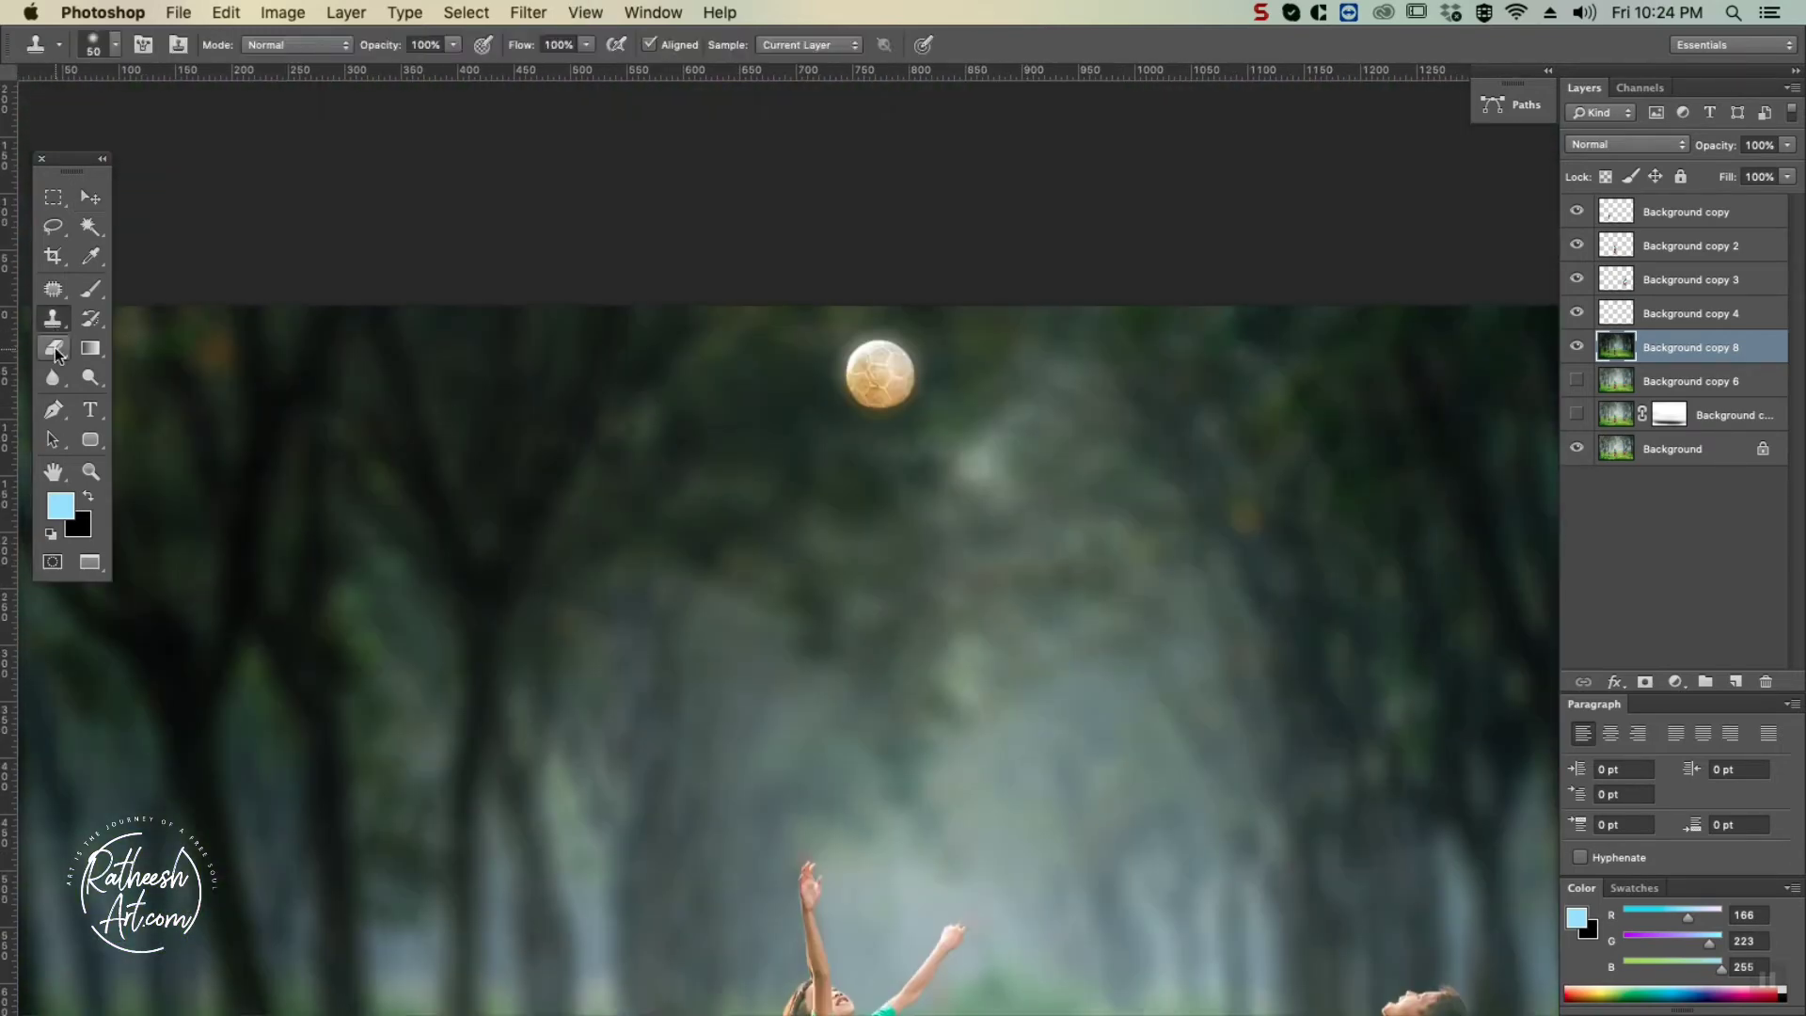
click(54, 348)
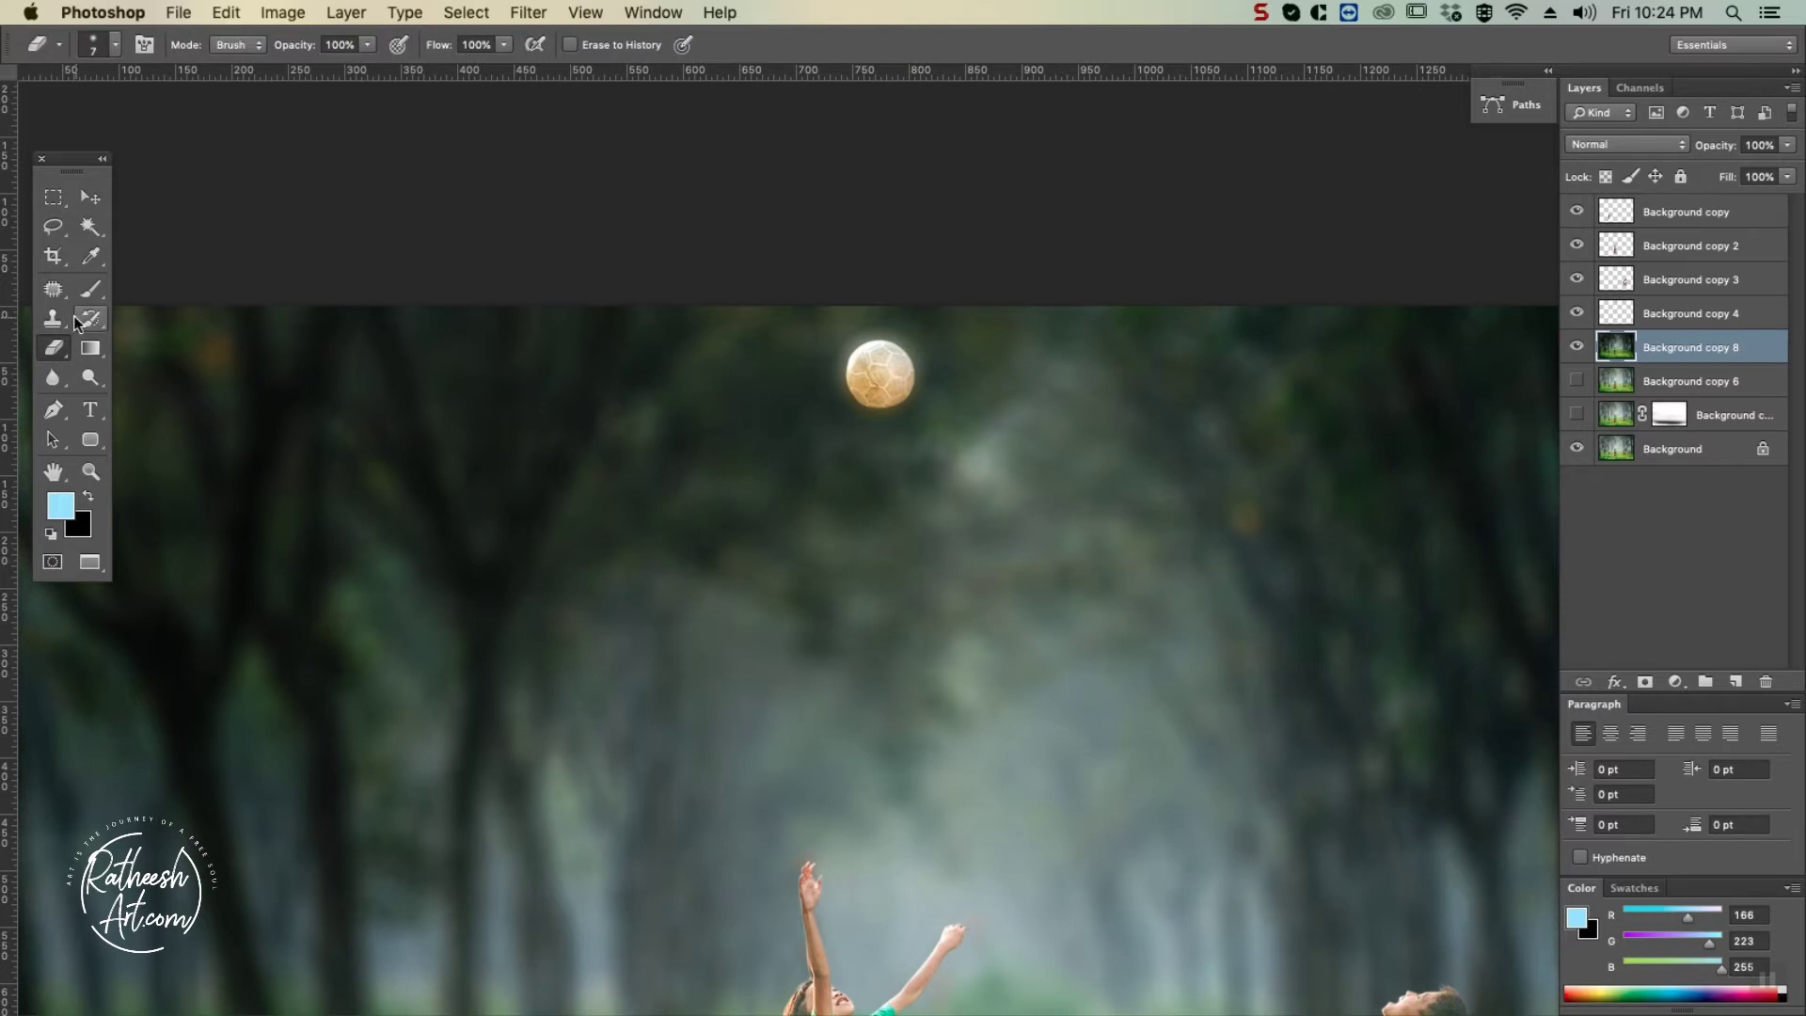
click(62, 324)
key(])
key(])
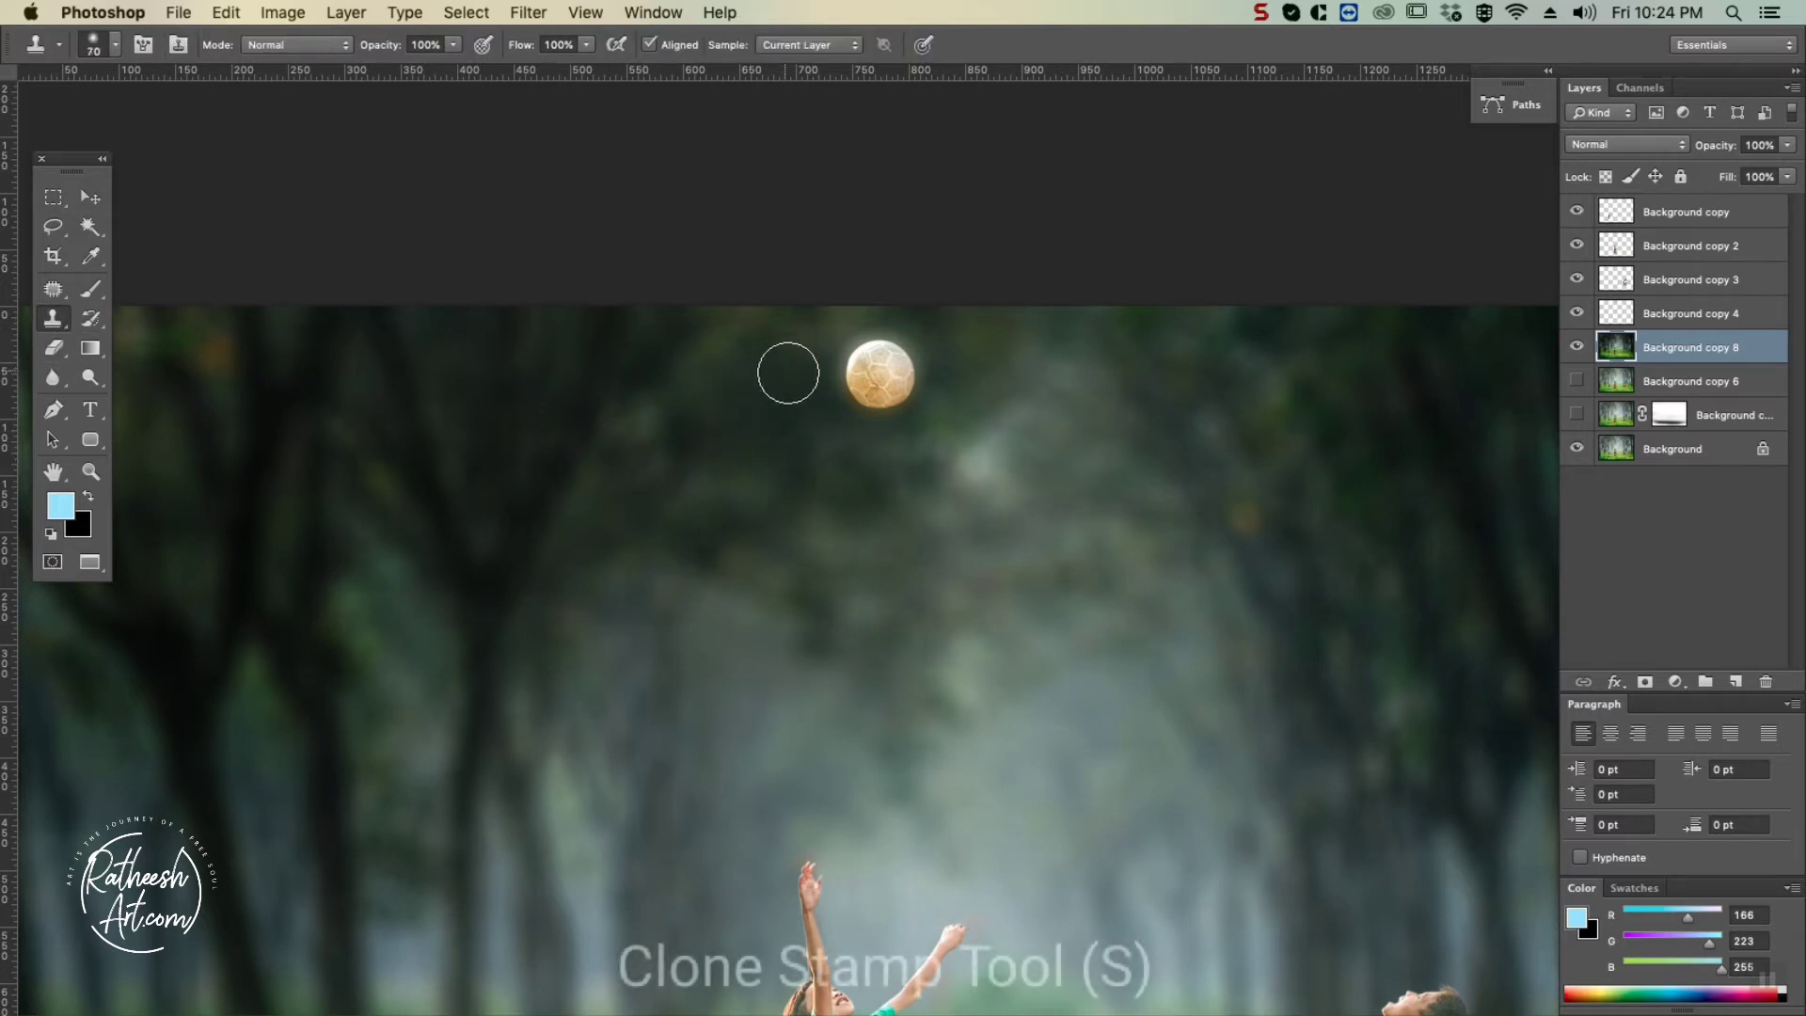
alt+click(805, 369)
drag(854, 372, 883, 374)
click(97, 203)
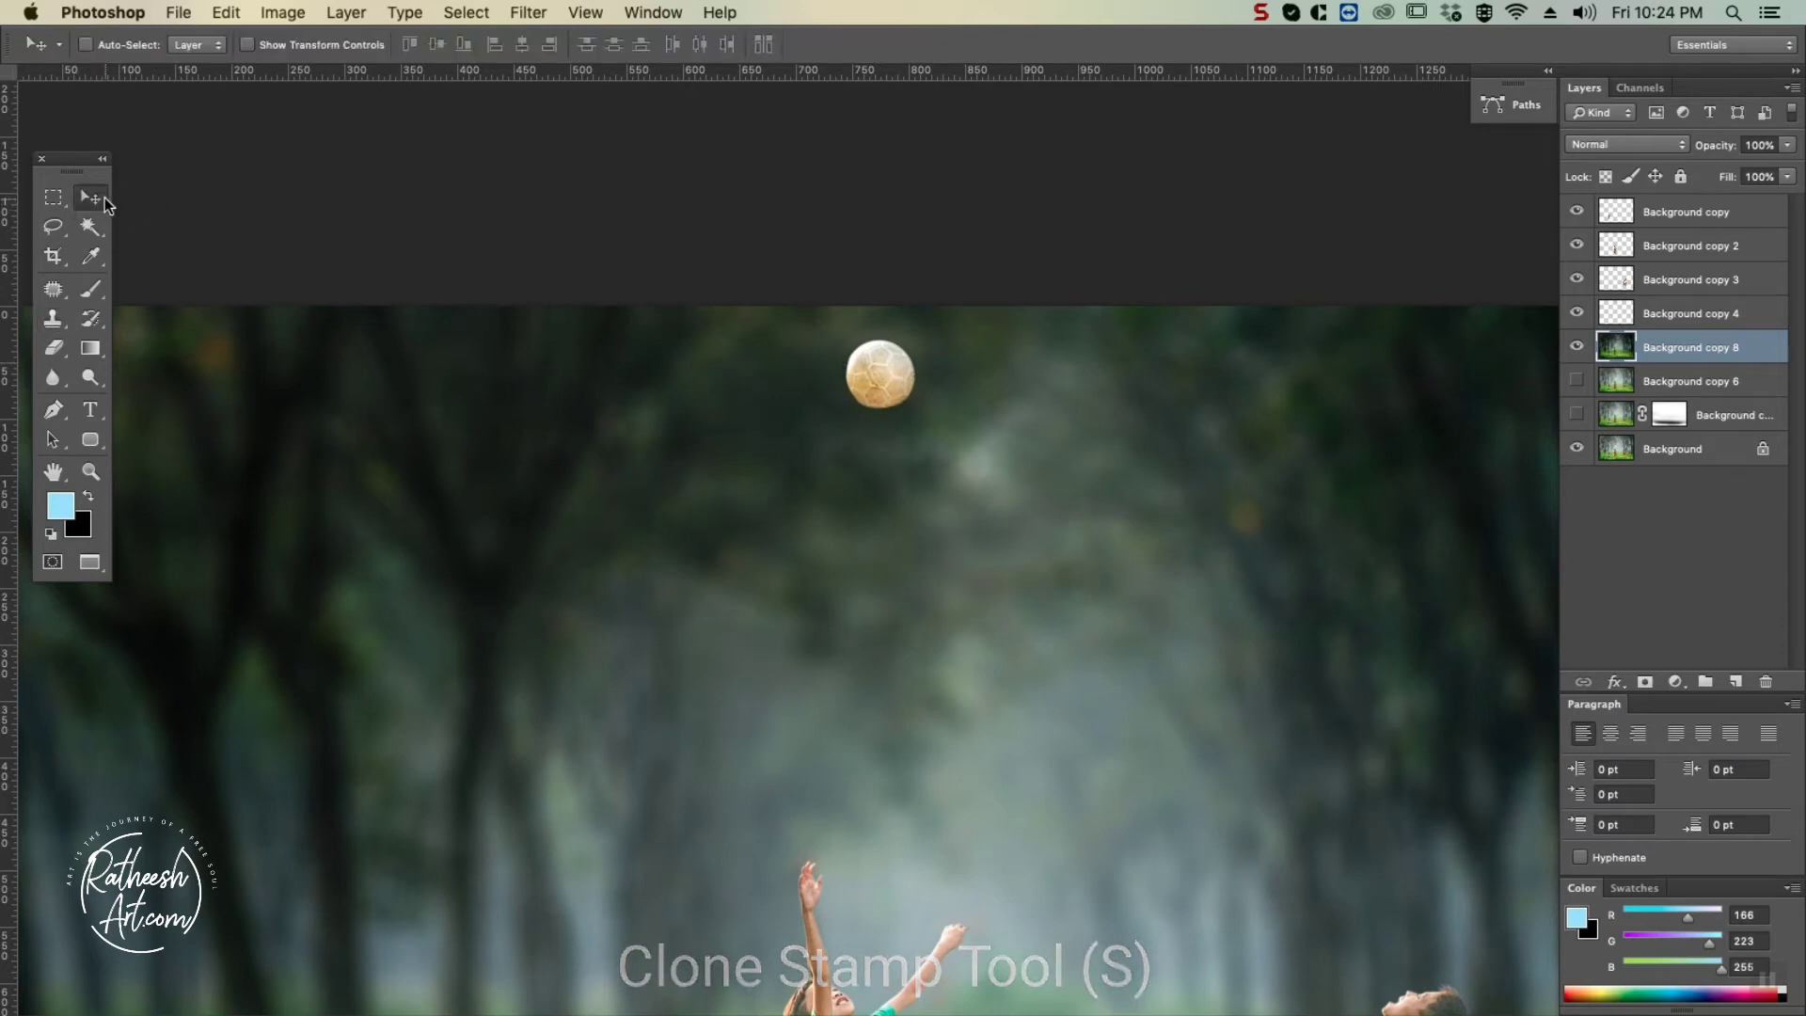
Select the ball's layer, Background copy 4, and move the ball lower in the photo, closer to the green-shirted boy's hands.
key(super+0)
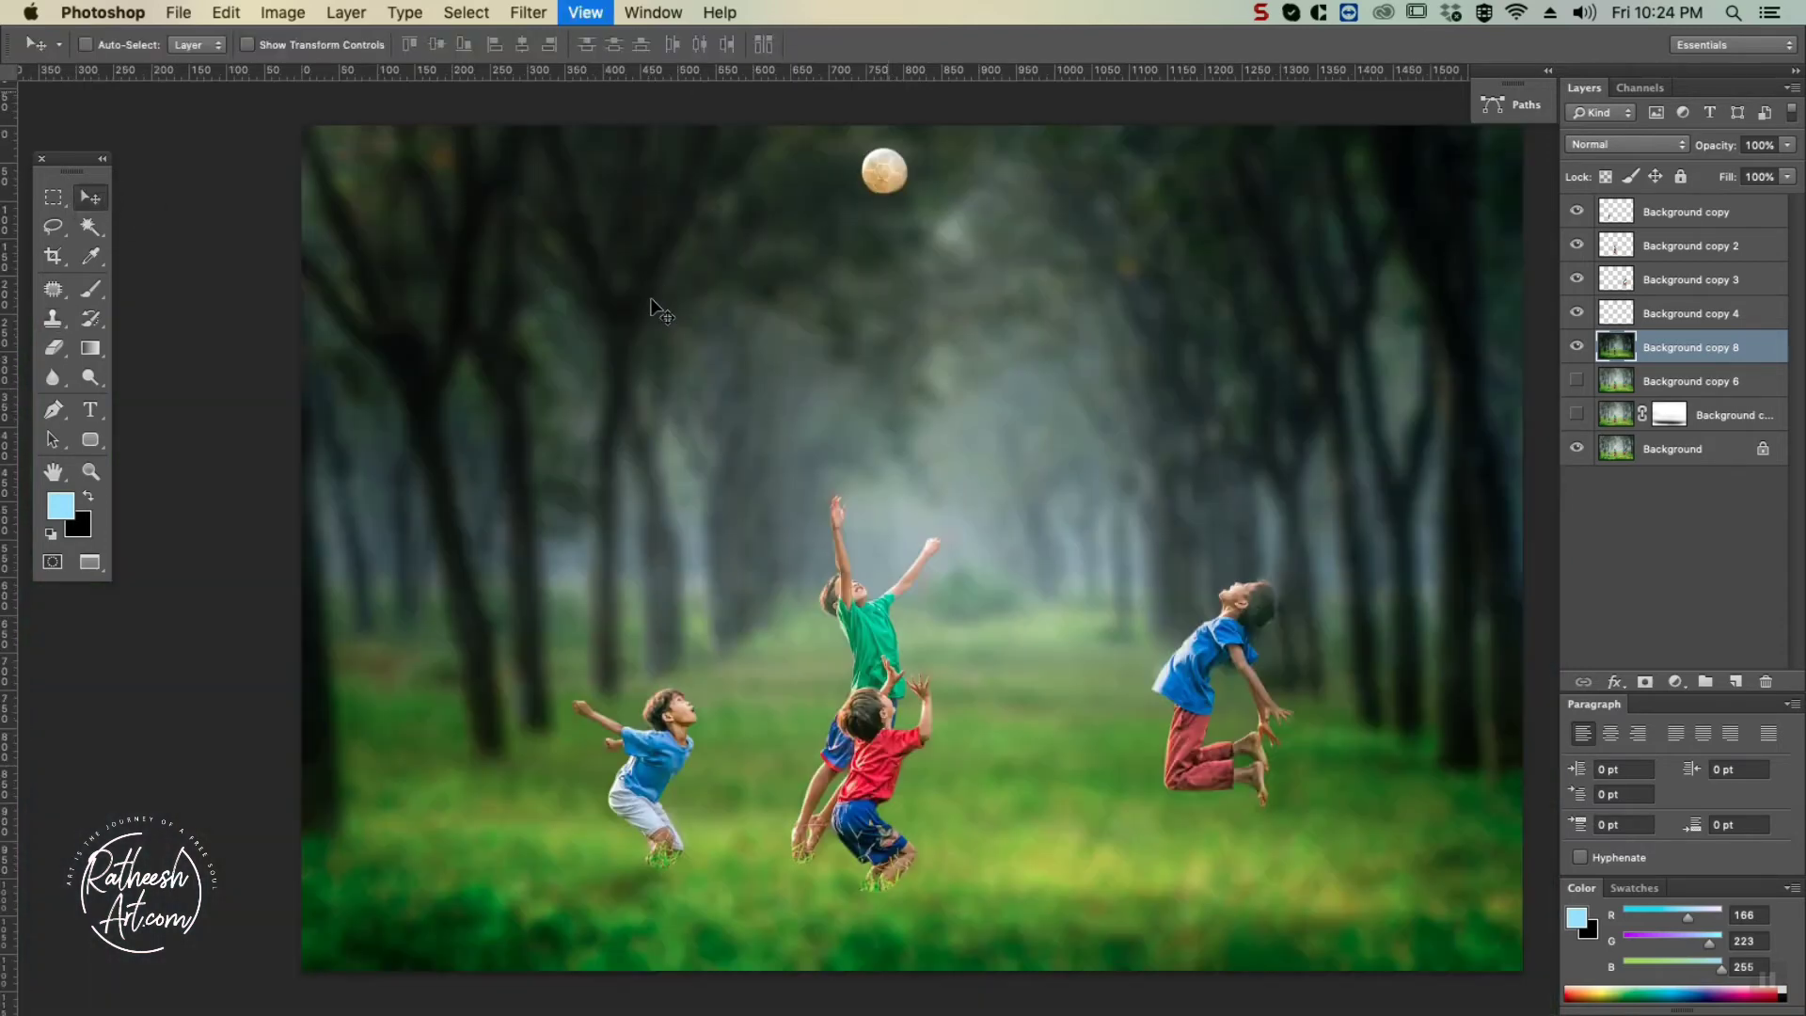
right_click(889, 176)
click(931, 177)
drag(892, 188, 963, 346)
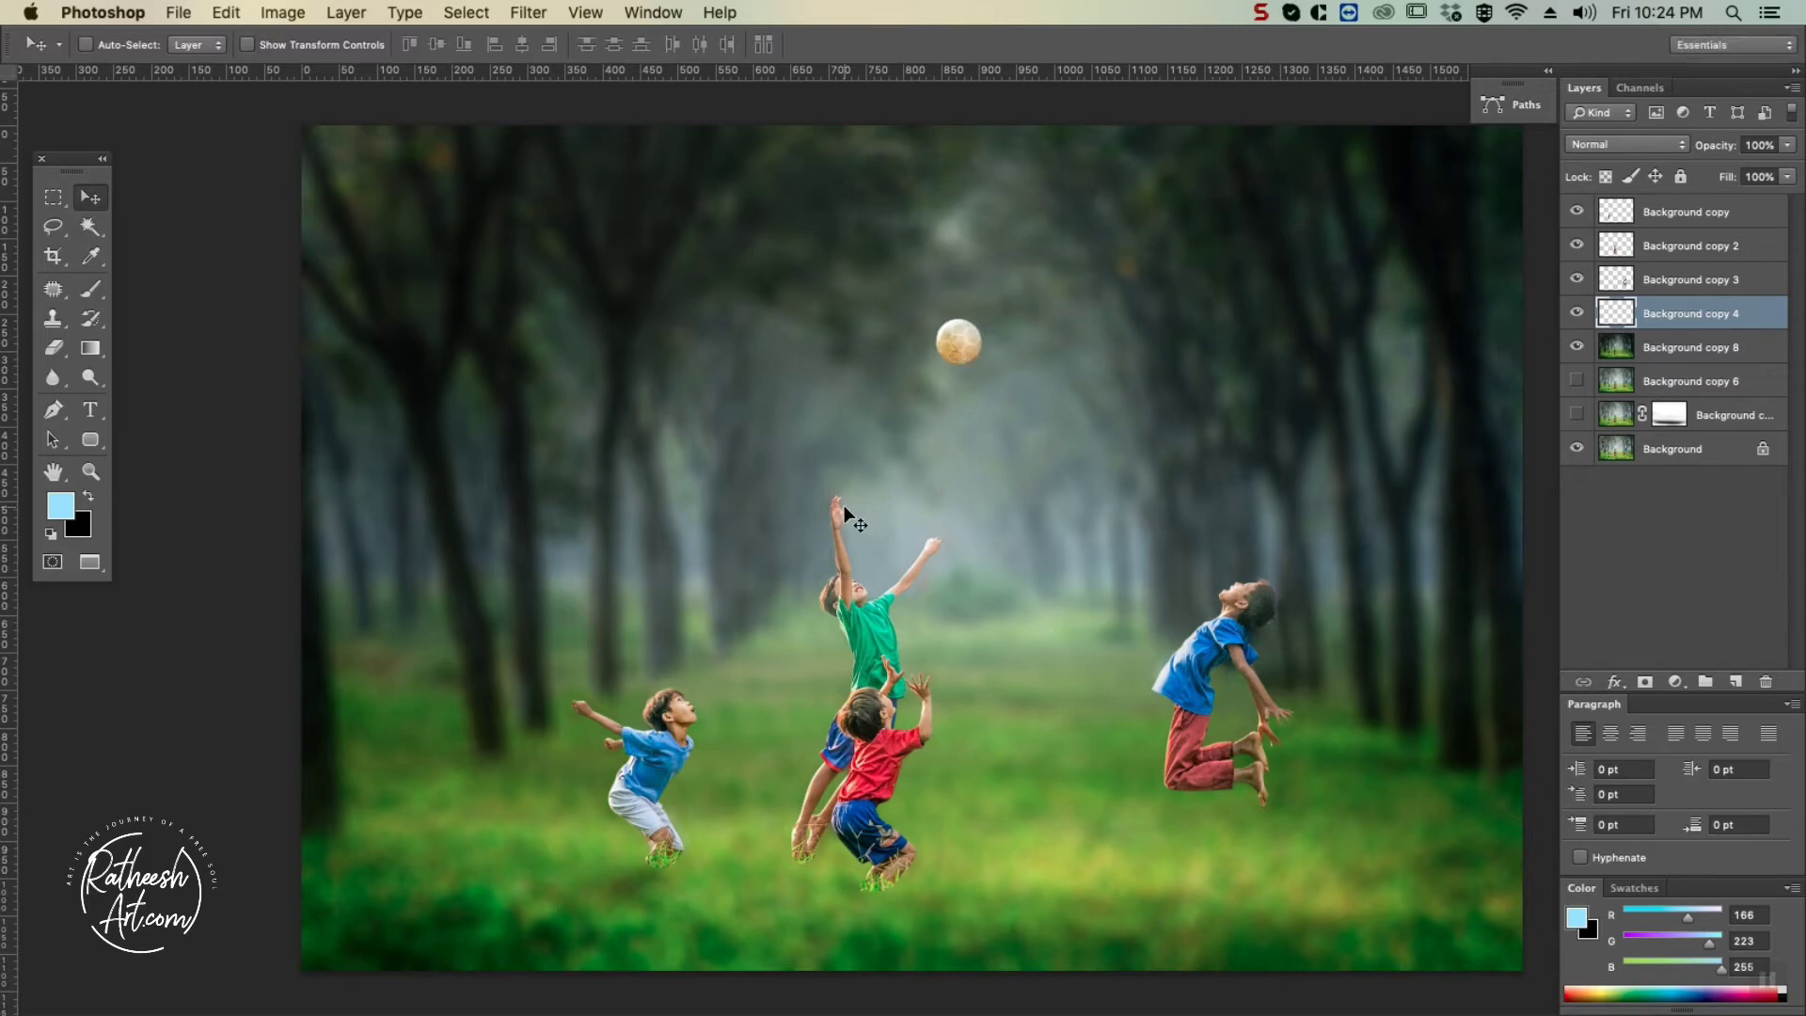
right_click(838, 165)
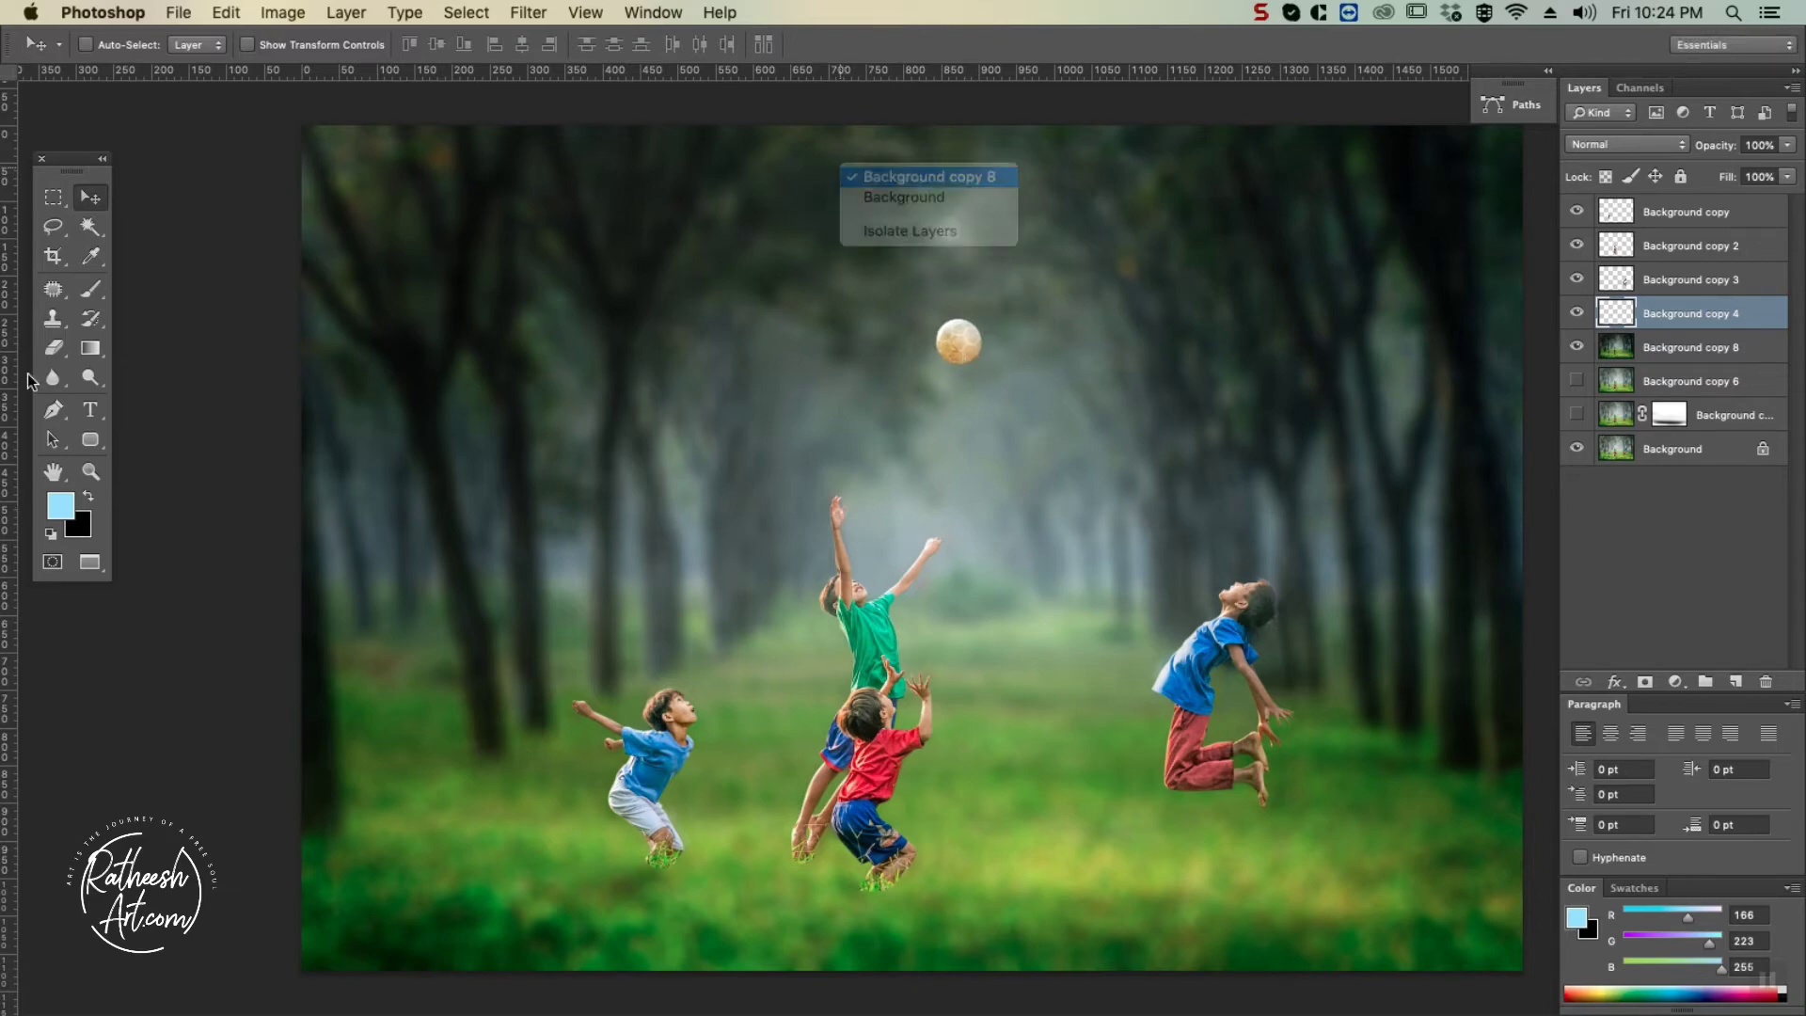
Select Background copy 8 and hide and show it to compare the blurred forest with the original photo.
click(875, 176)
key(s)
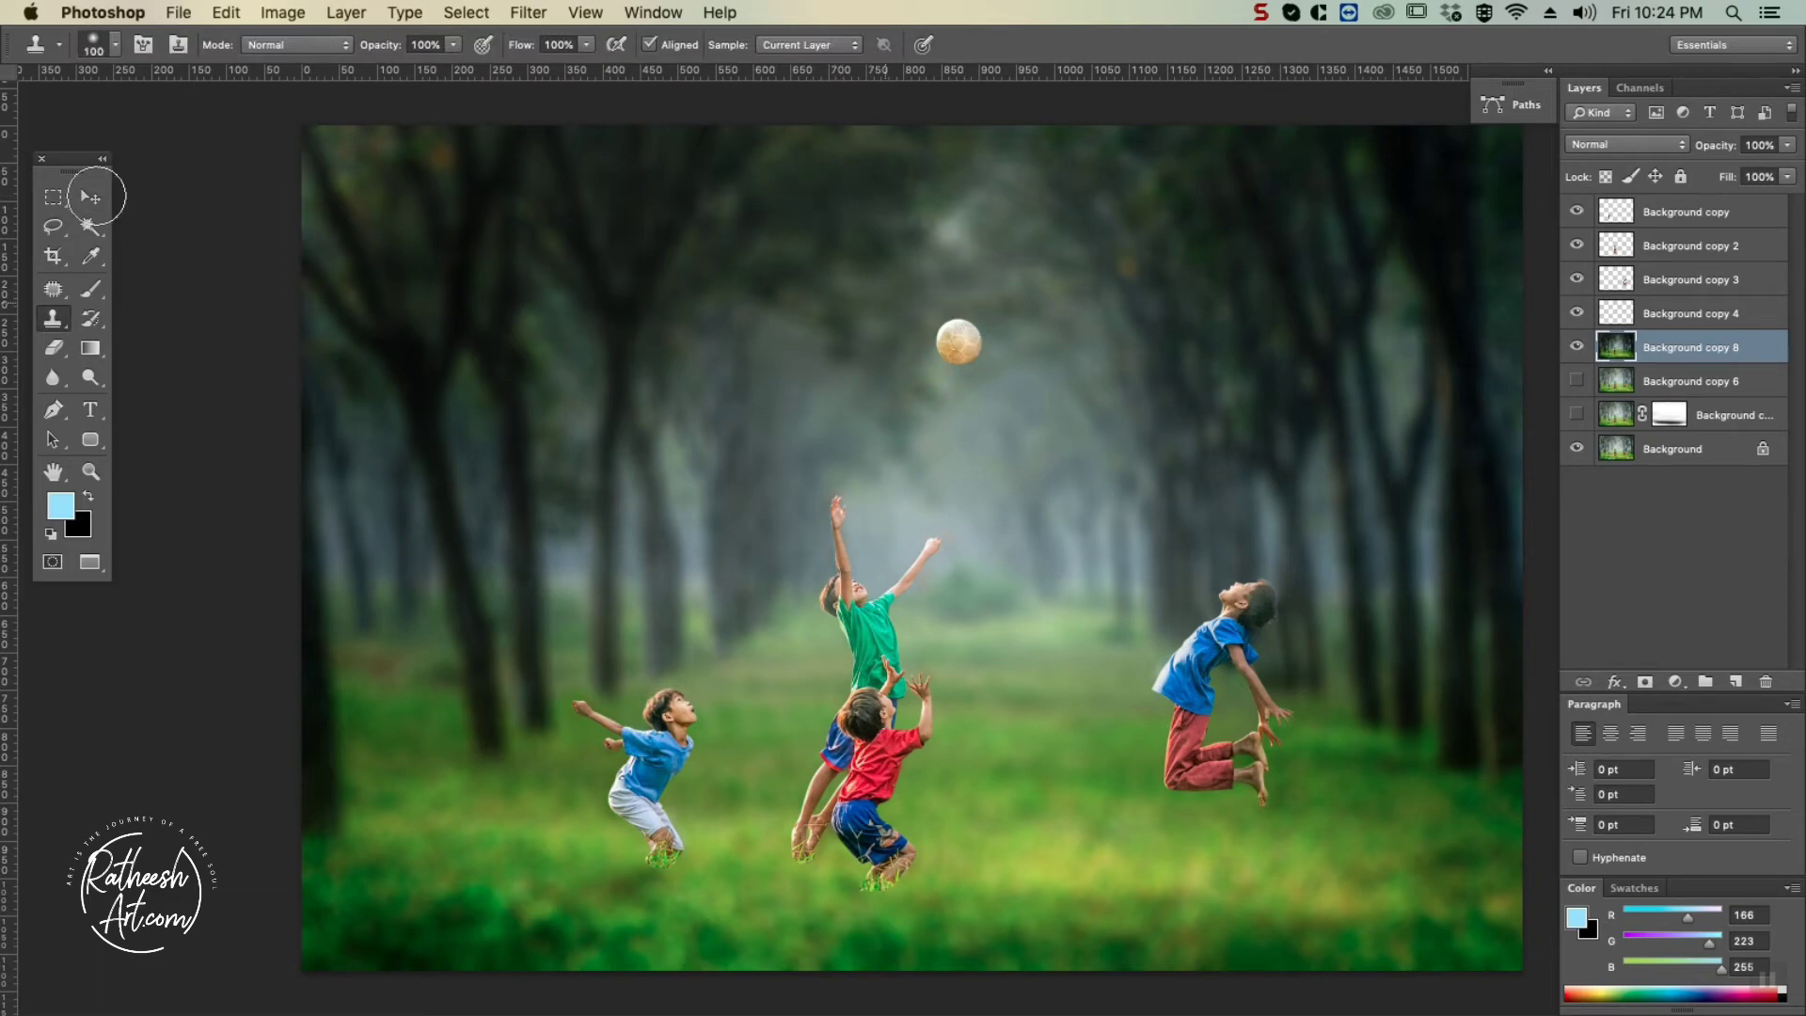
click(85, 200)
click(1577, 346)
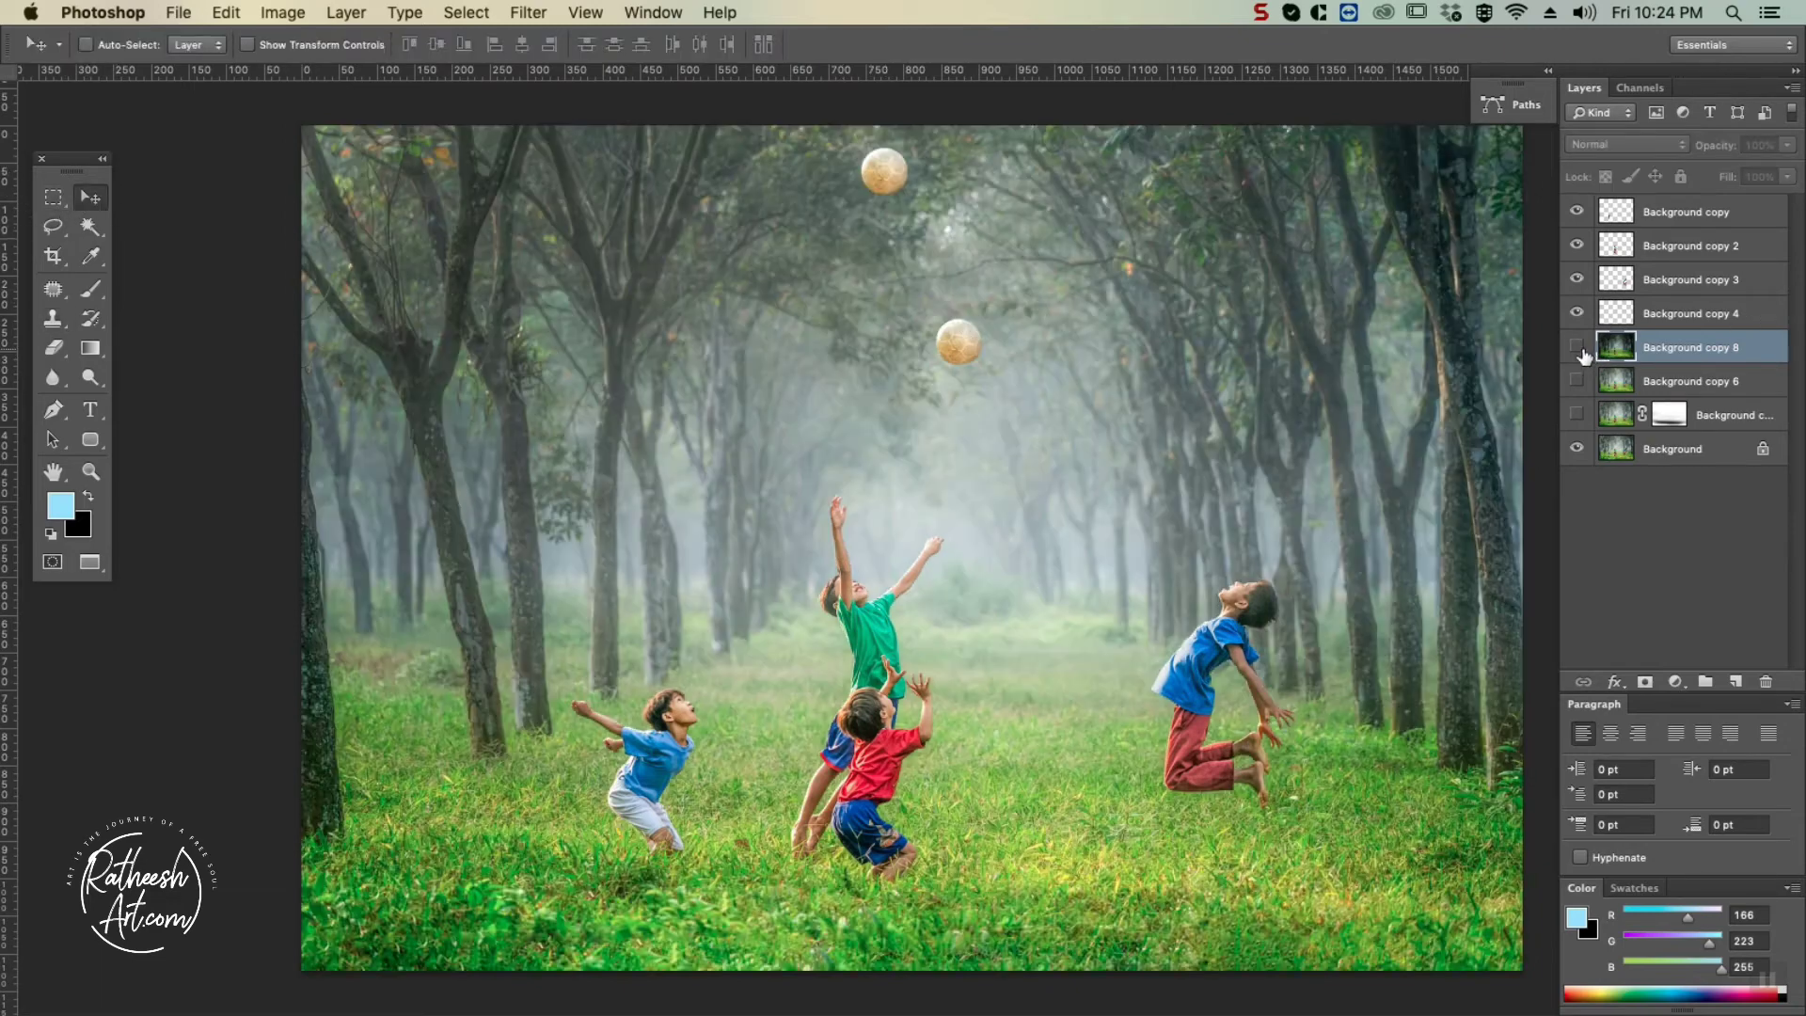
click(1577, 346)
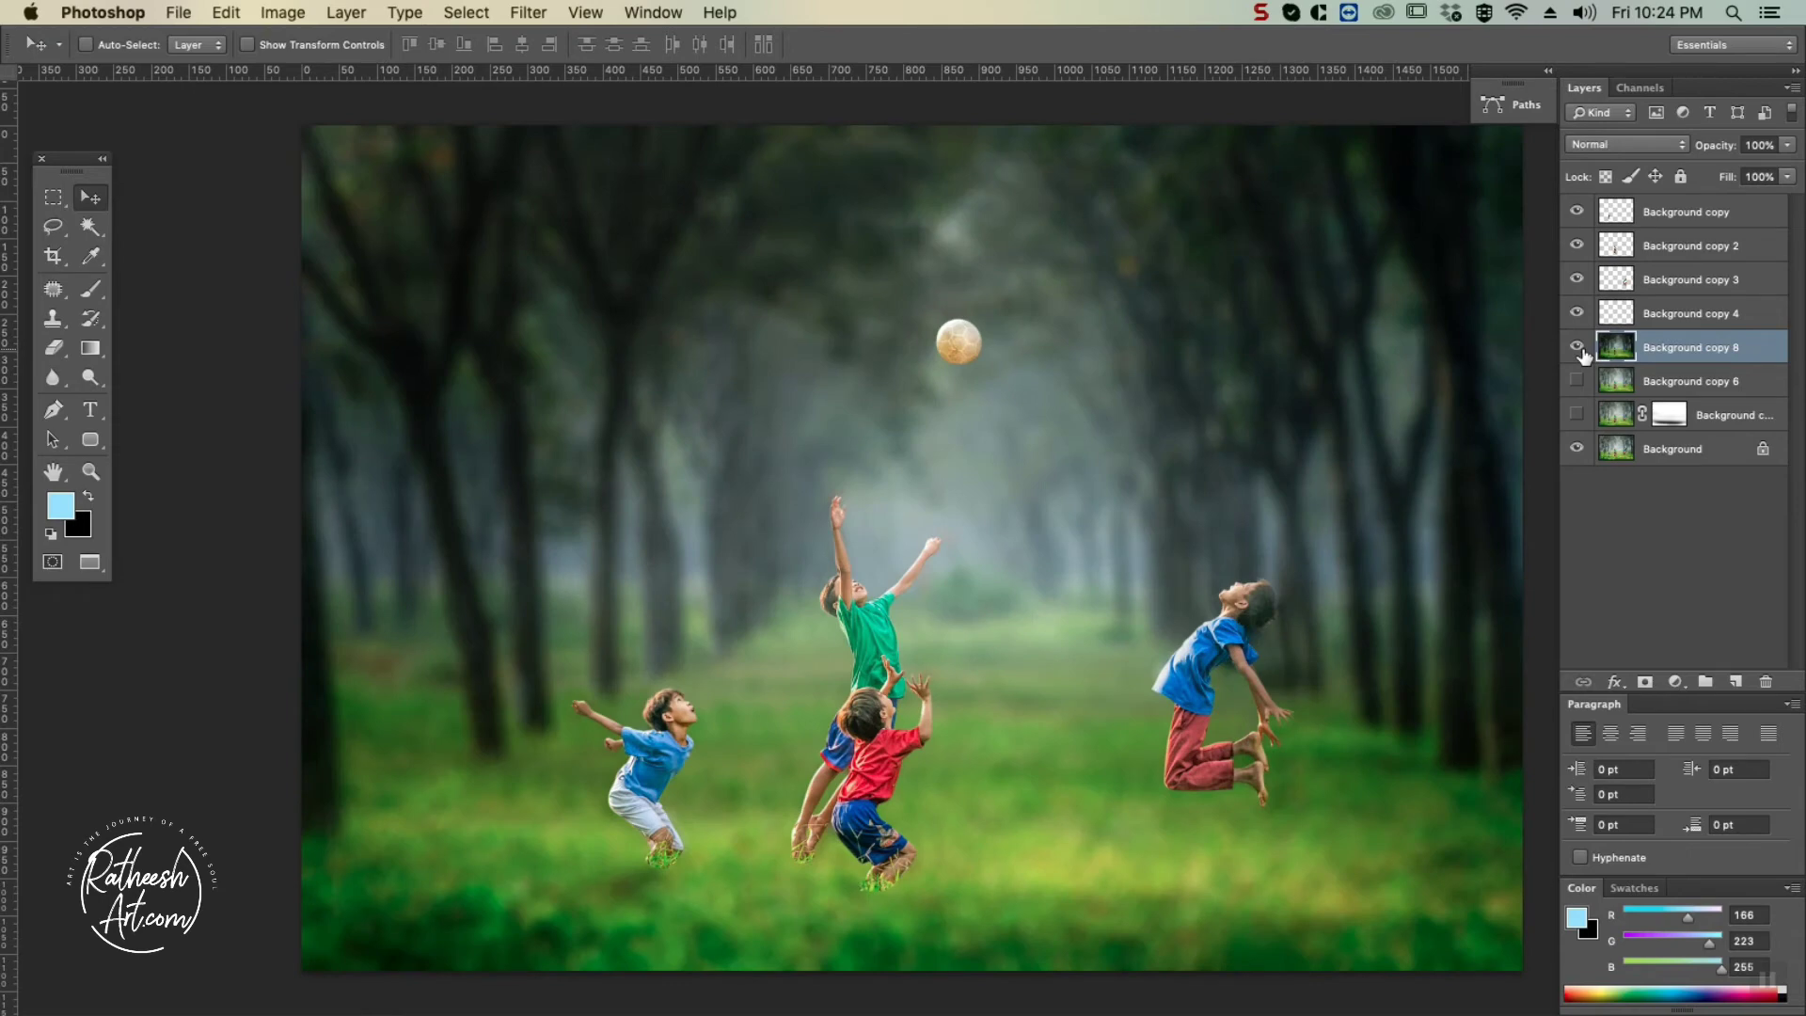
Duplicate the Background layer and move the duplicate up to directly below Background copy 8.
right_click(1662, 453)
click(1556, 488)
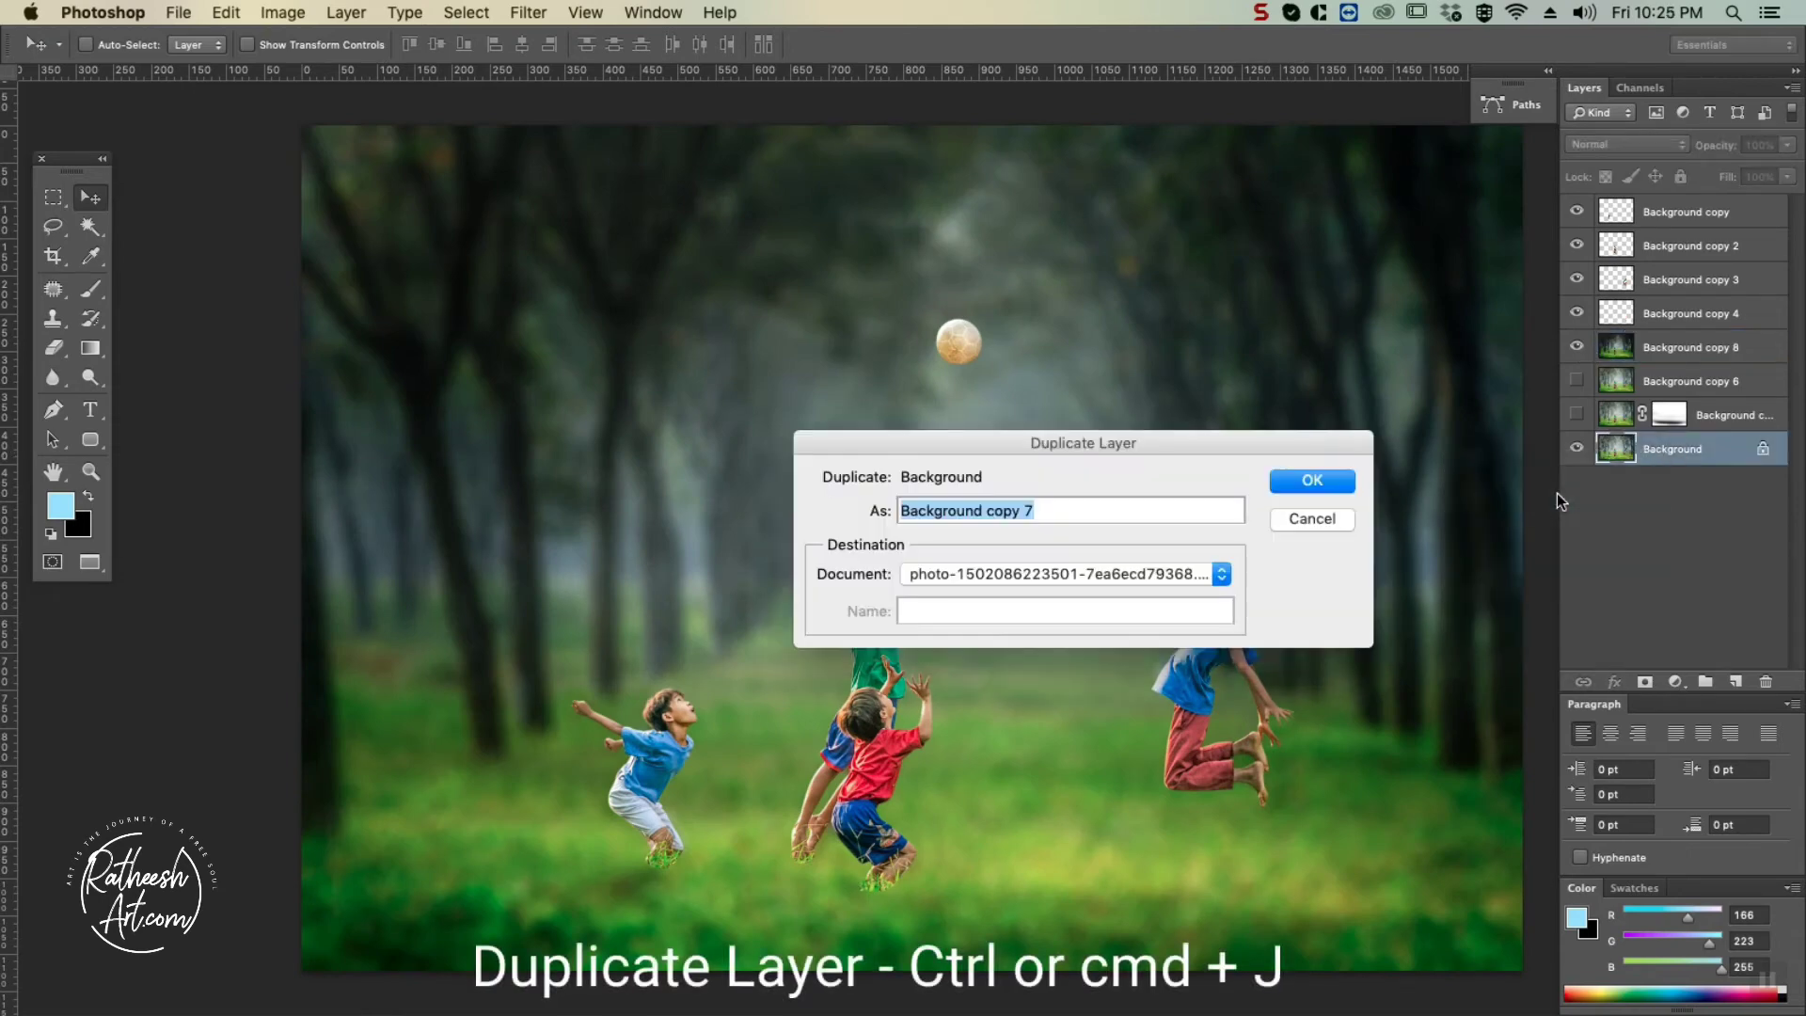
key(Return)
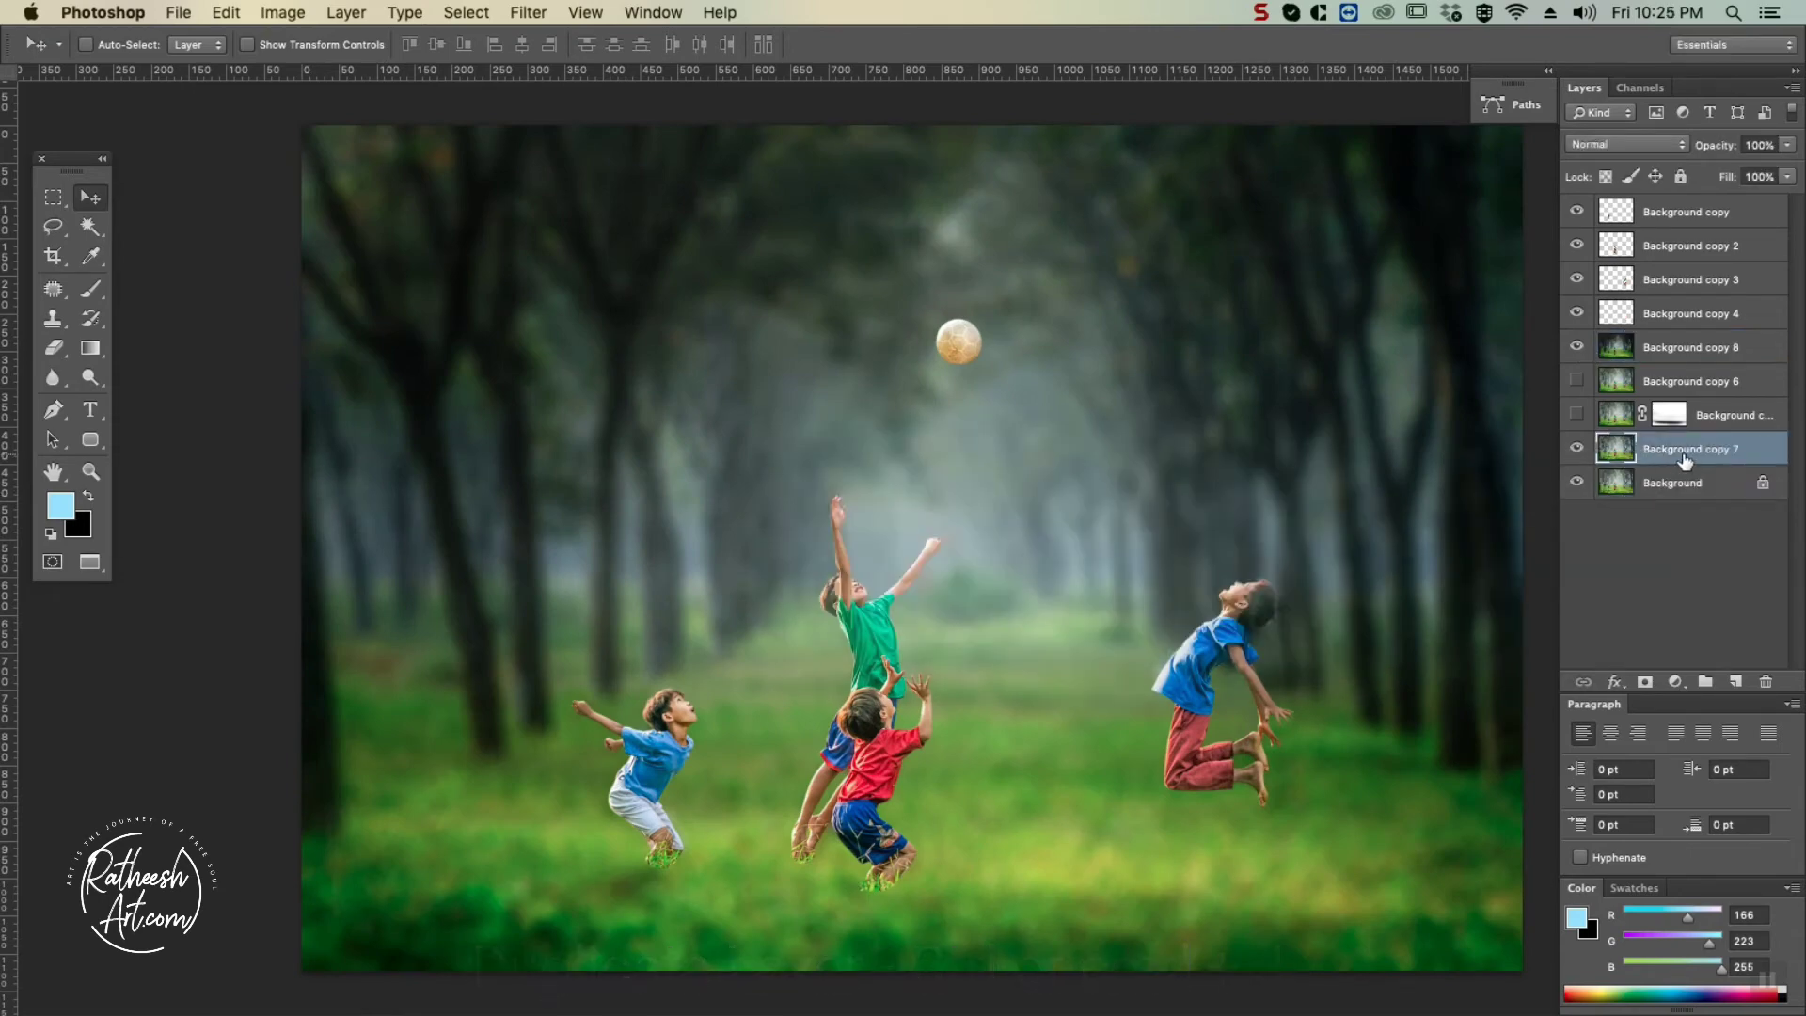
key(super+bracketright)
key(super+bracketright)
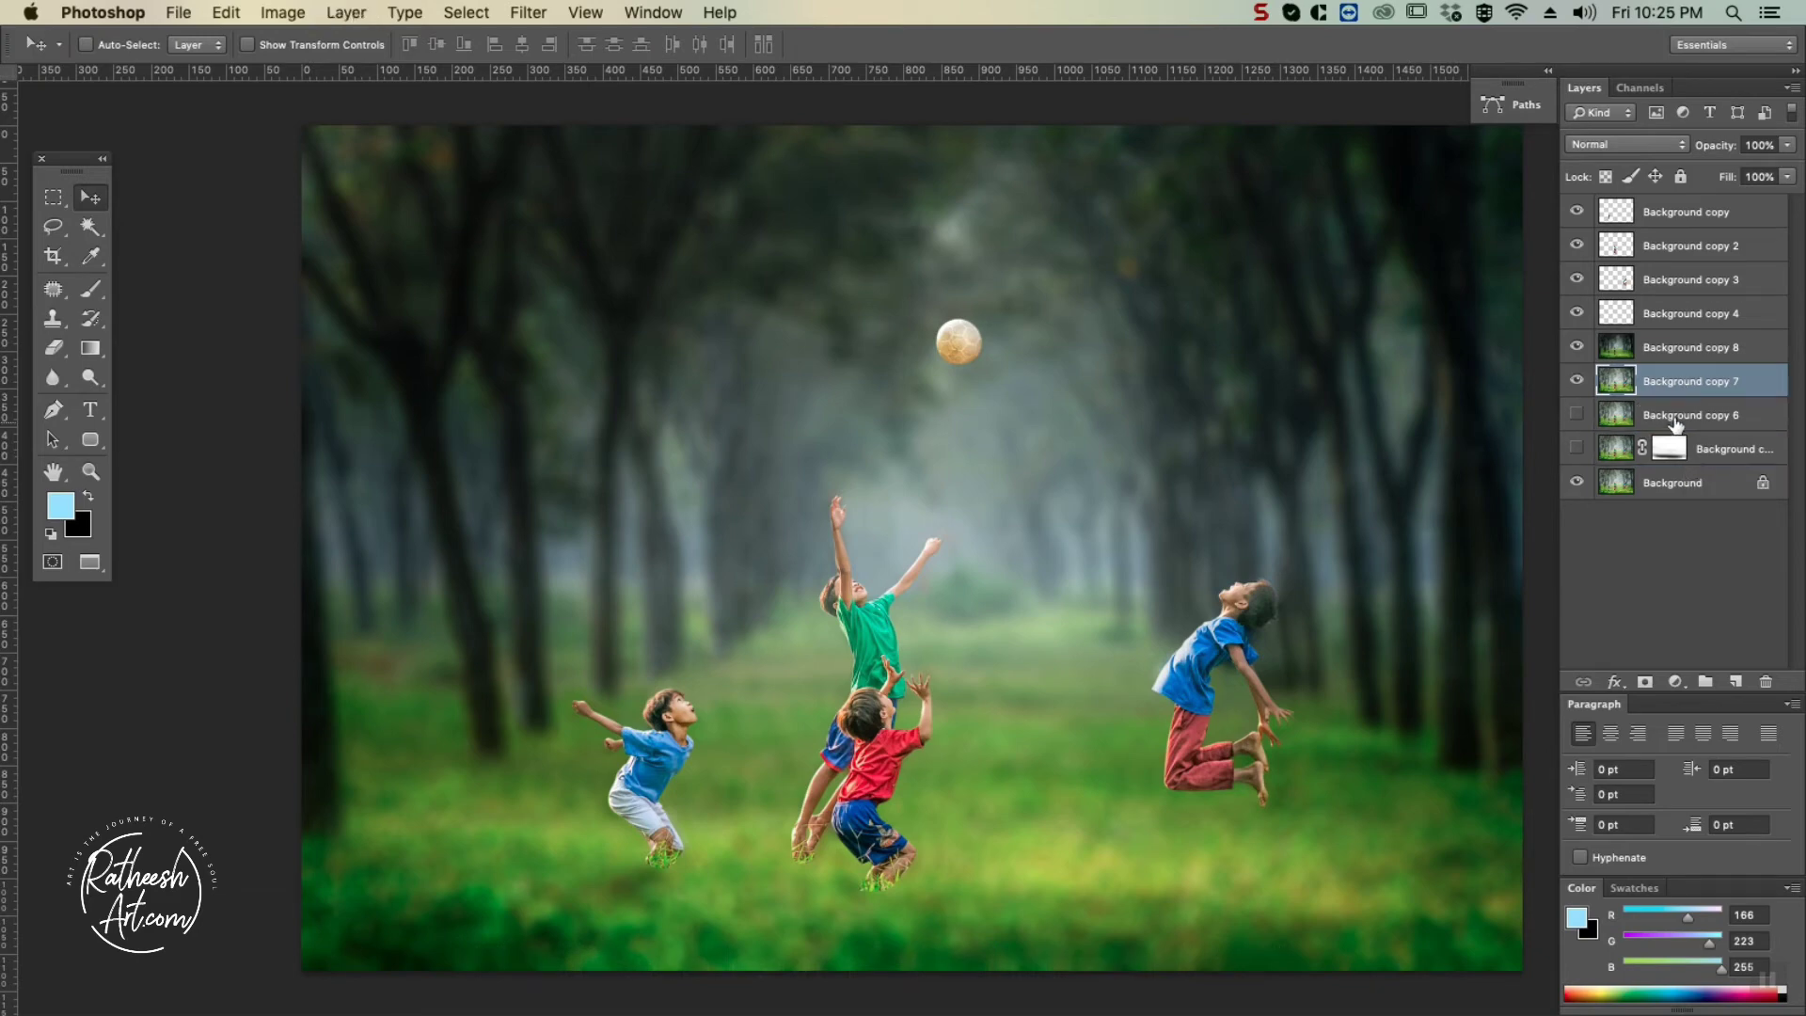
Delete Background copy 6 and the hidden masked layer below it.
click(1681, 414)
shift+click(1712, 448)
right_click(1712, 448)
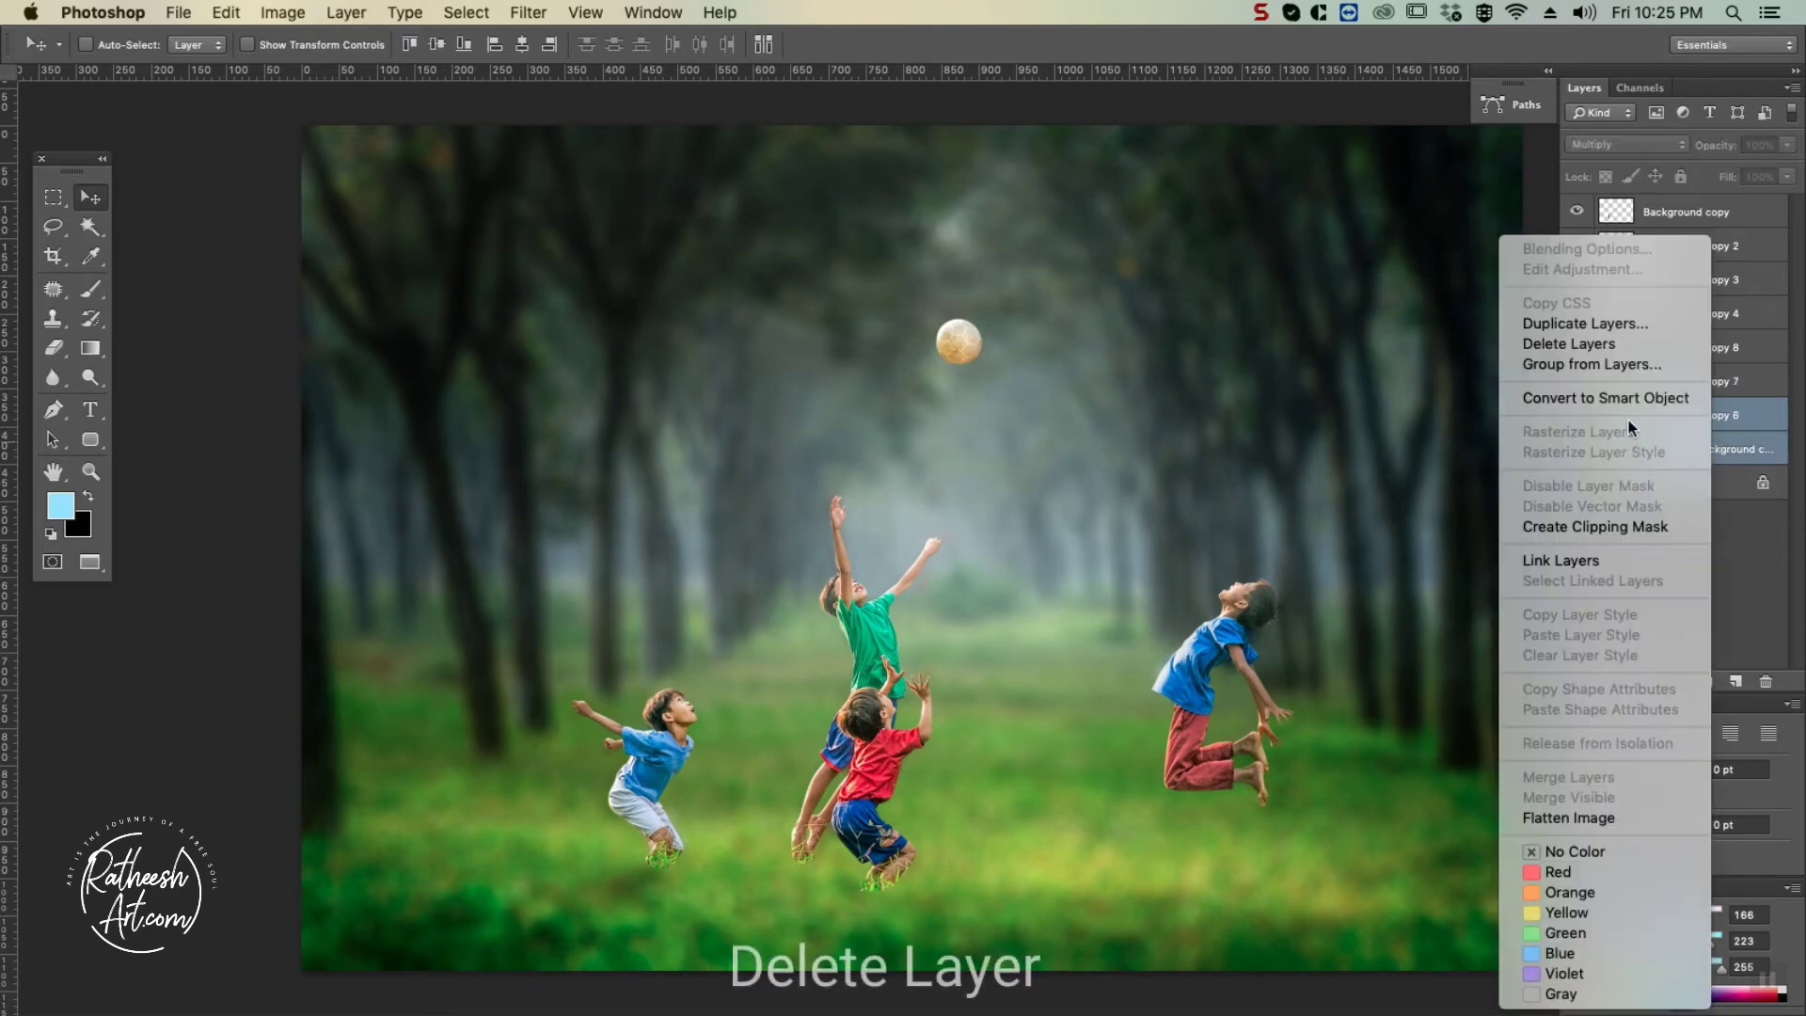
click(1572, 335)
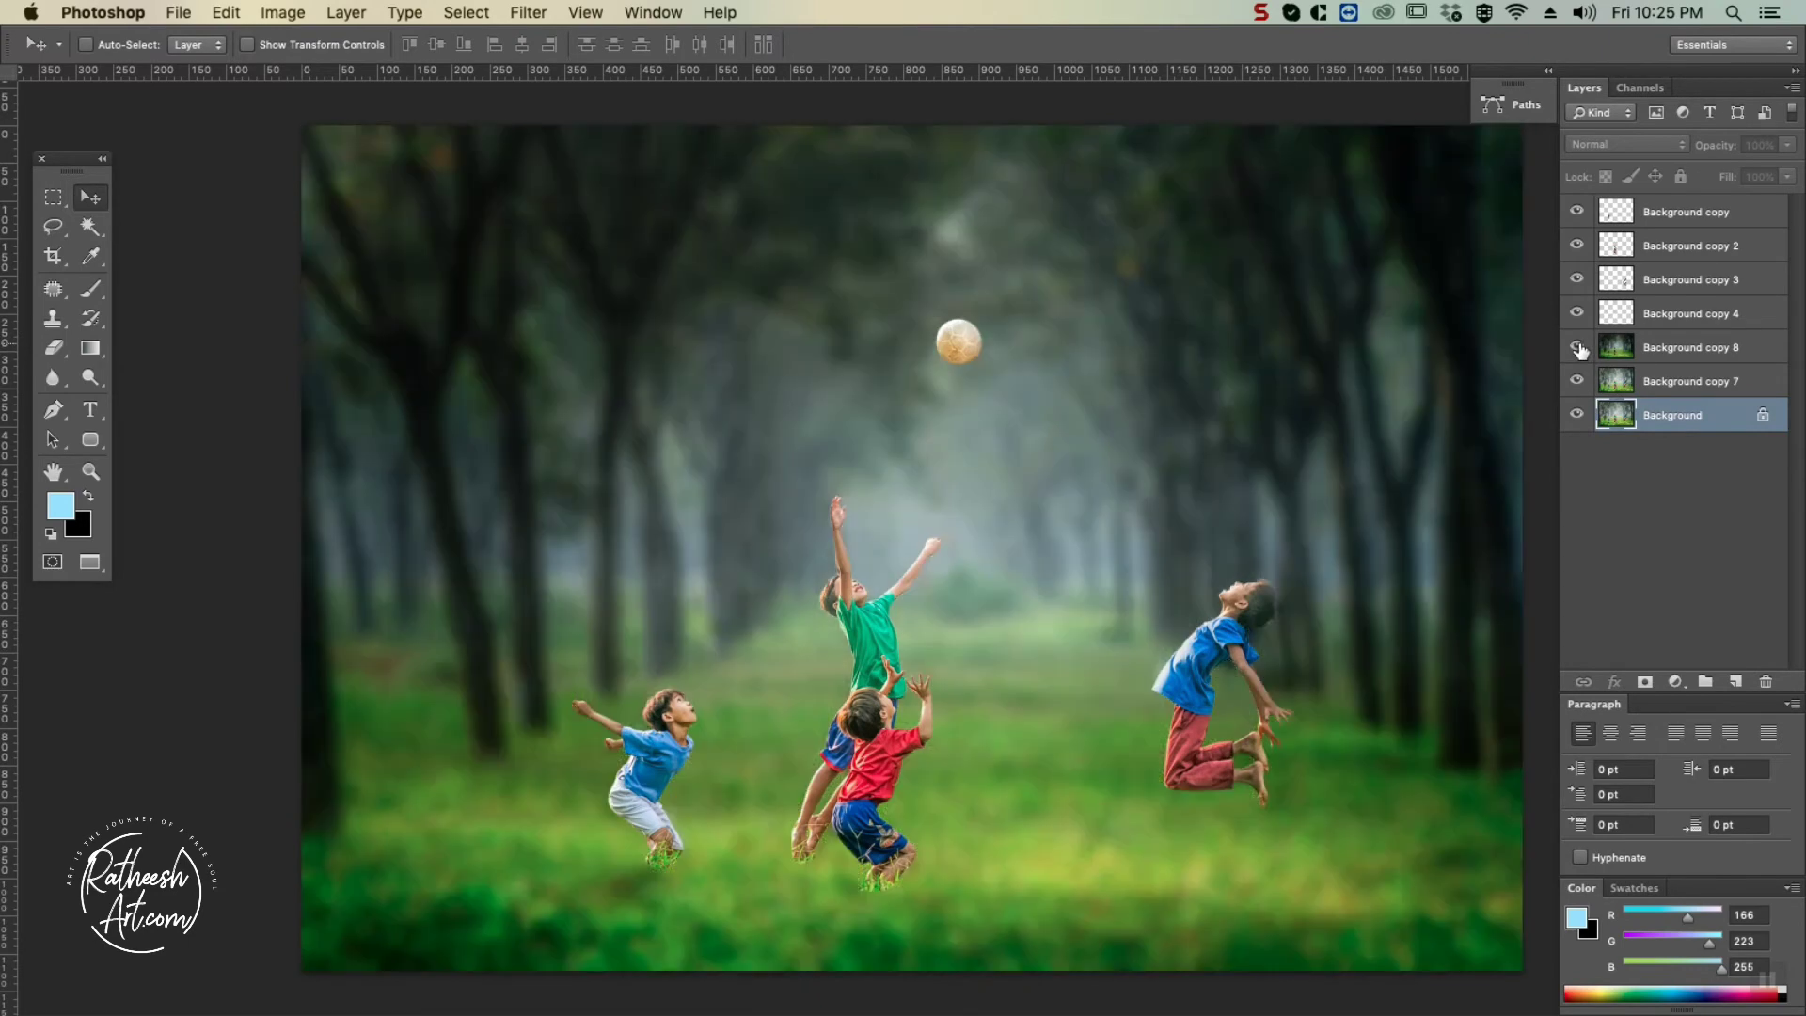
Add a Hide All layer mask to Background copy 8.
click(1576, 347)
click(1688, 347)
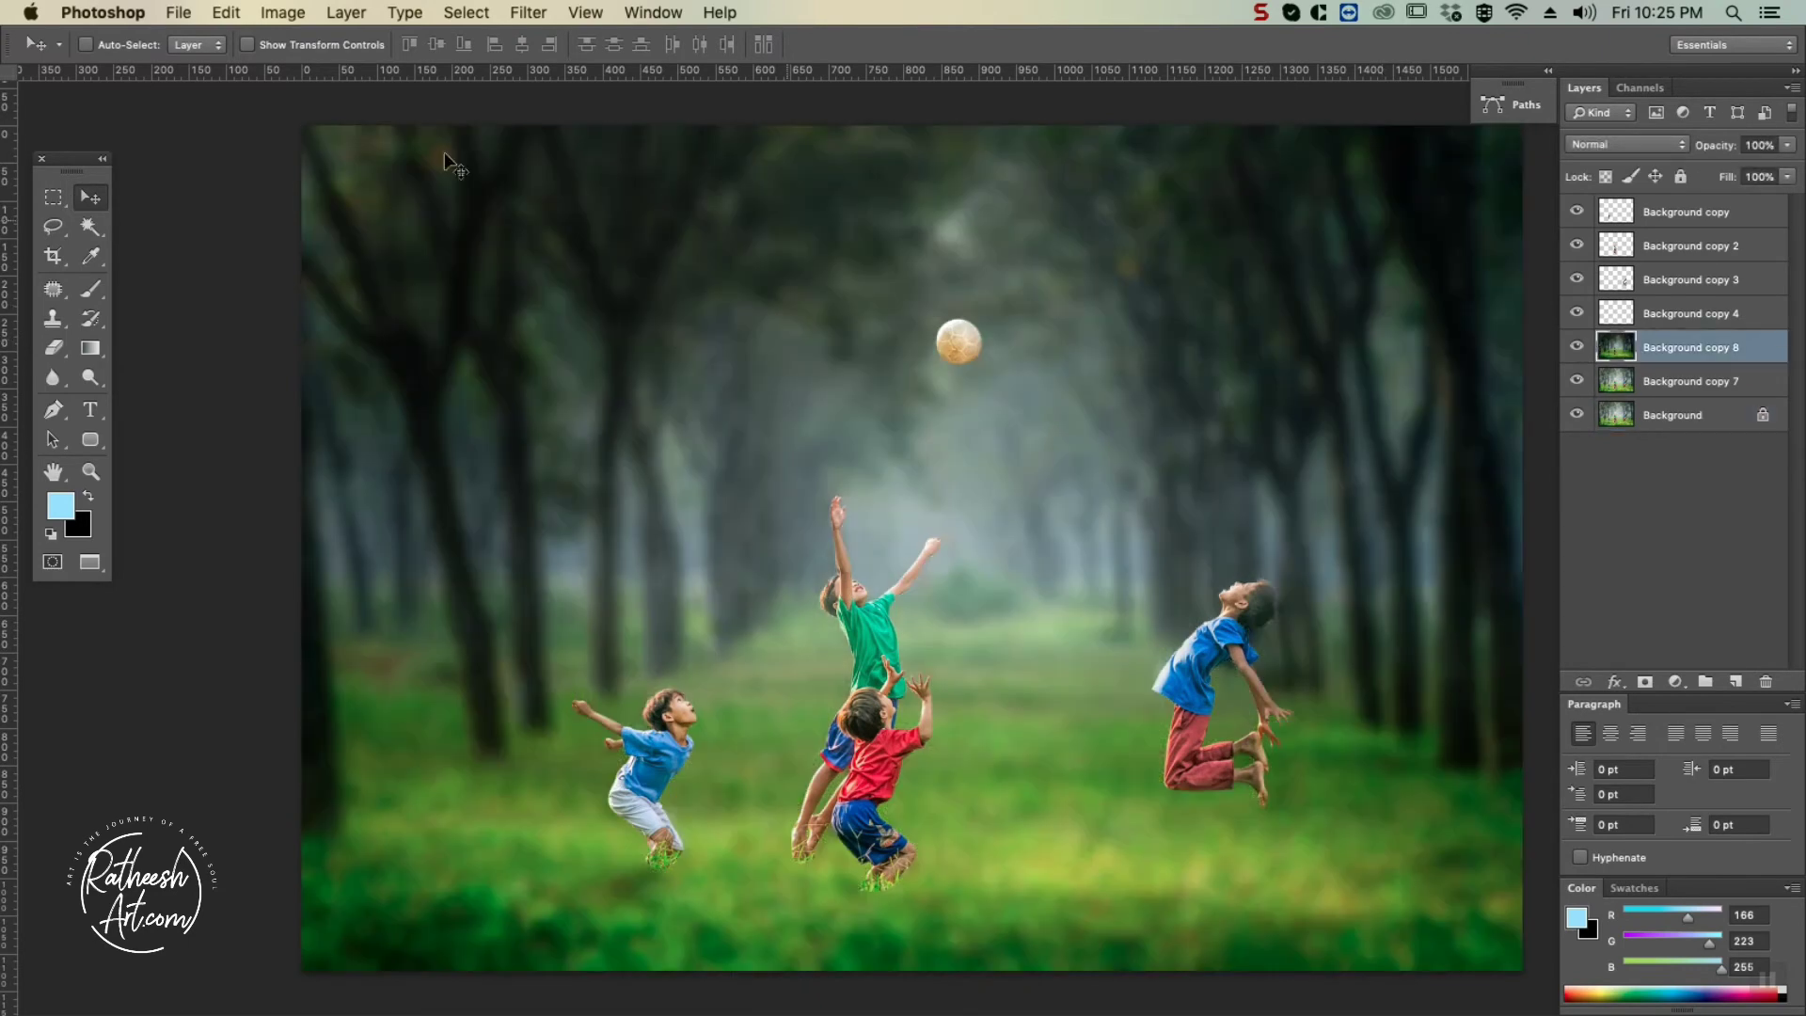
click(345, 13)
mouse_move(414, 320)
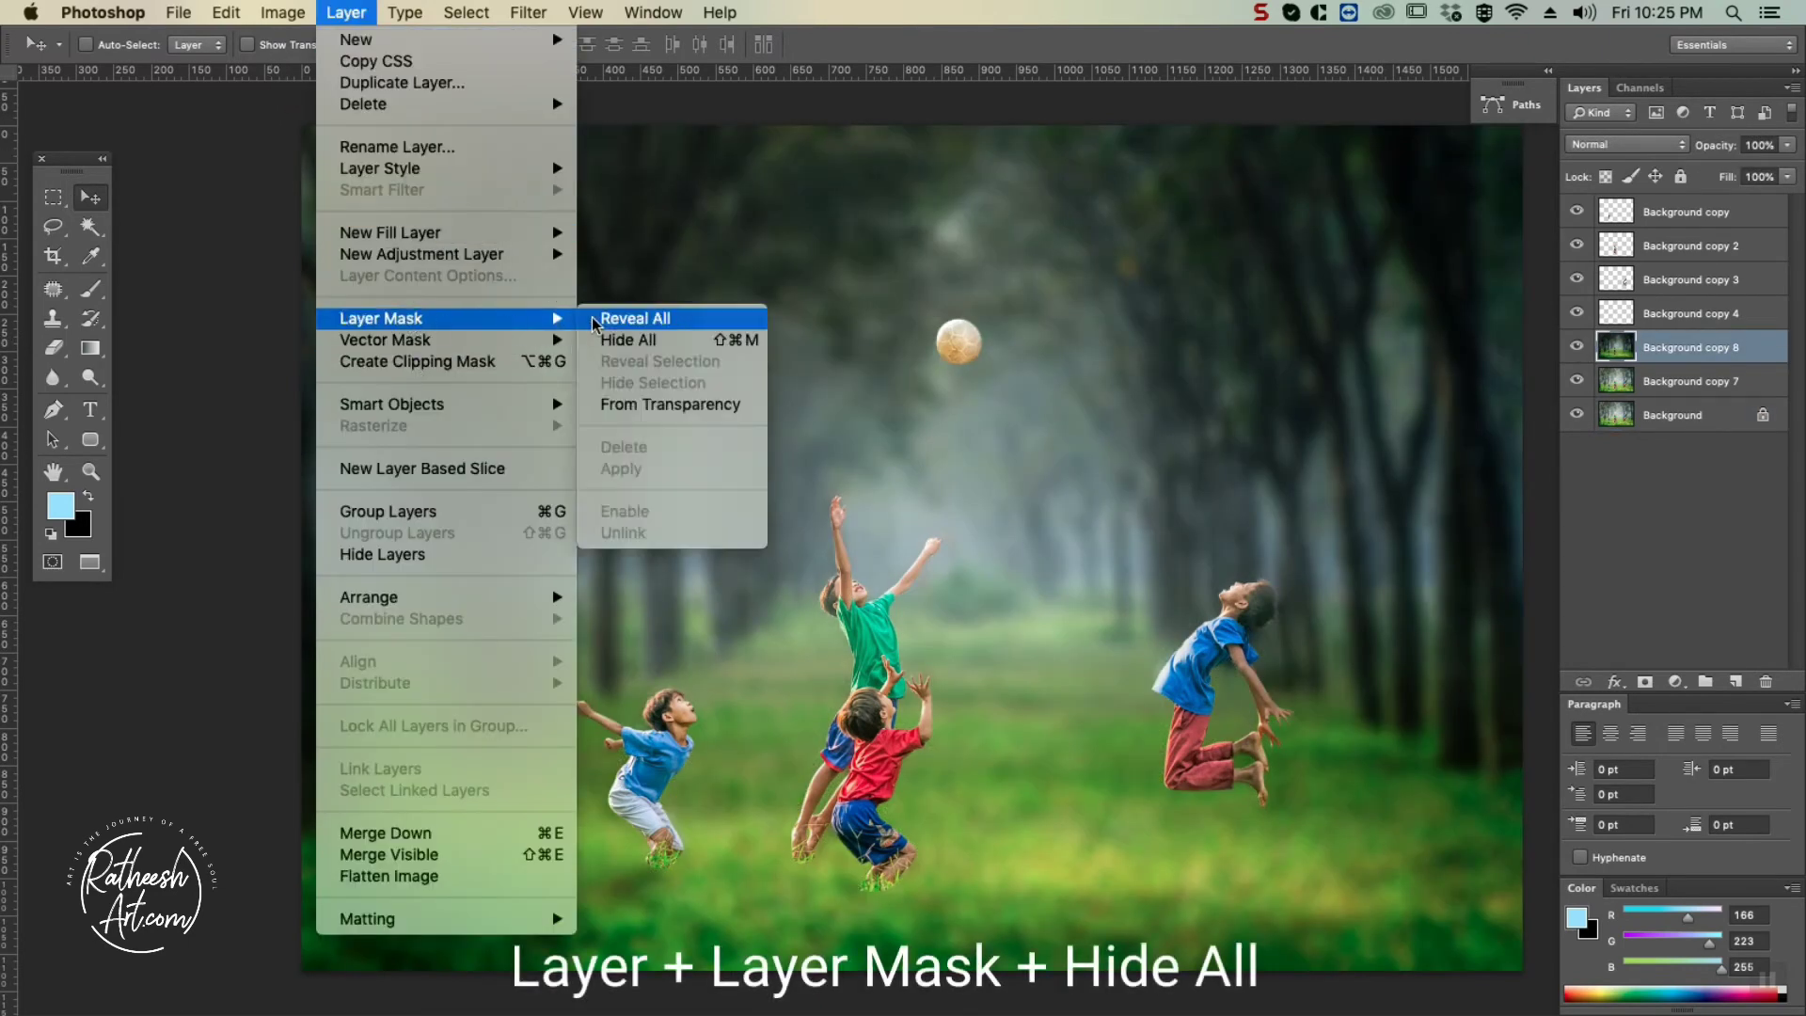
click(629, 343)
Erase the black mask over the trees with a size 400 Eraser to reveal the dark blurred forest, leaving the grass masked.
click(54, 347)
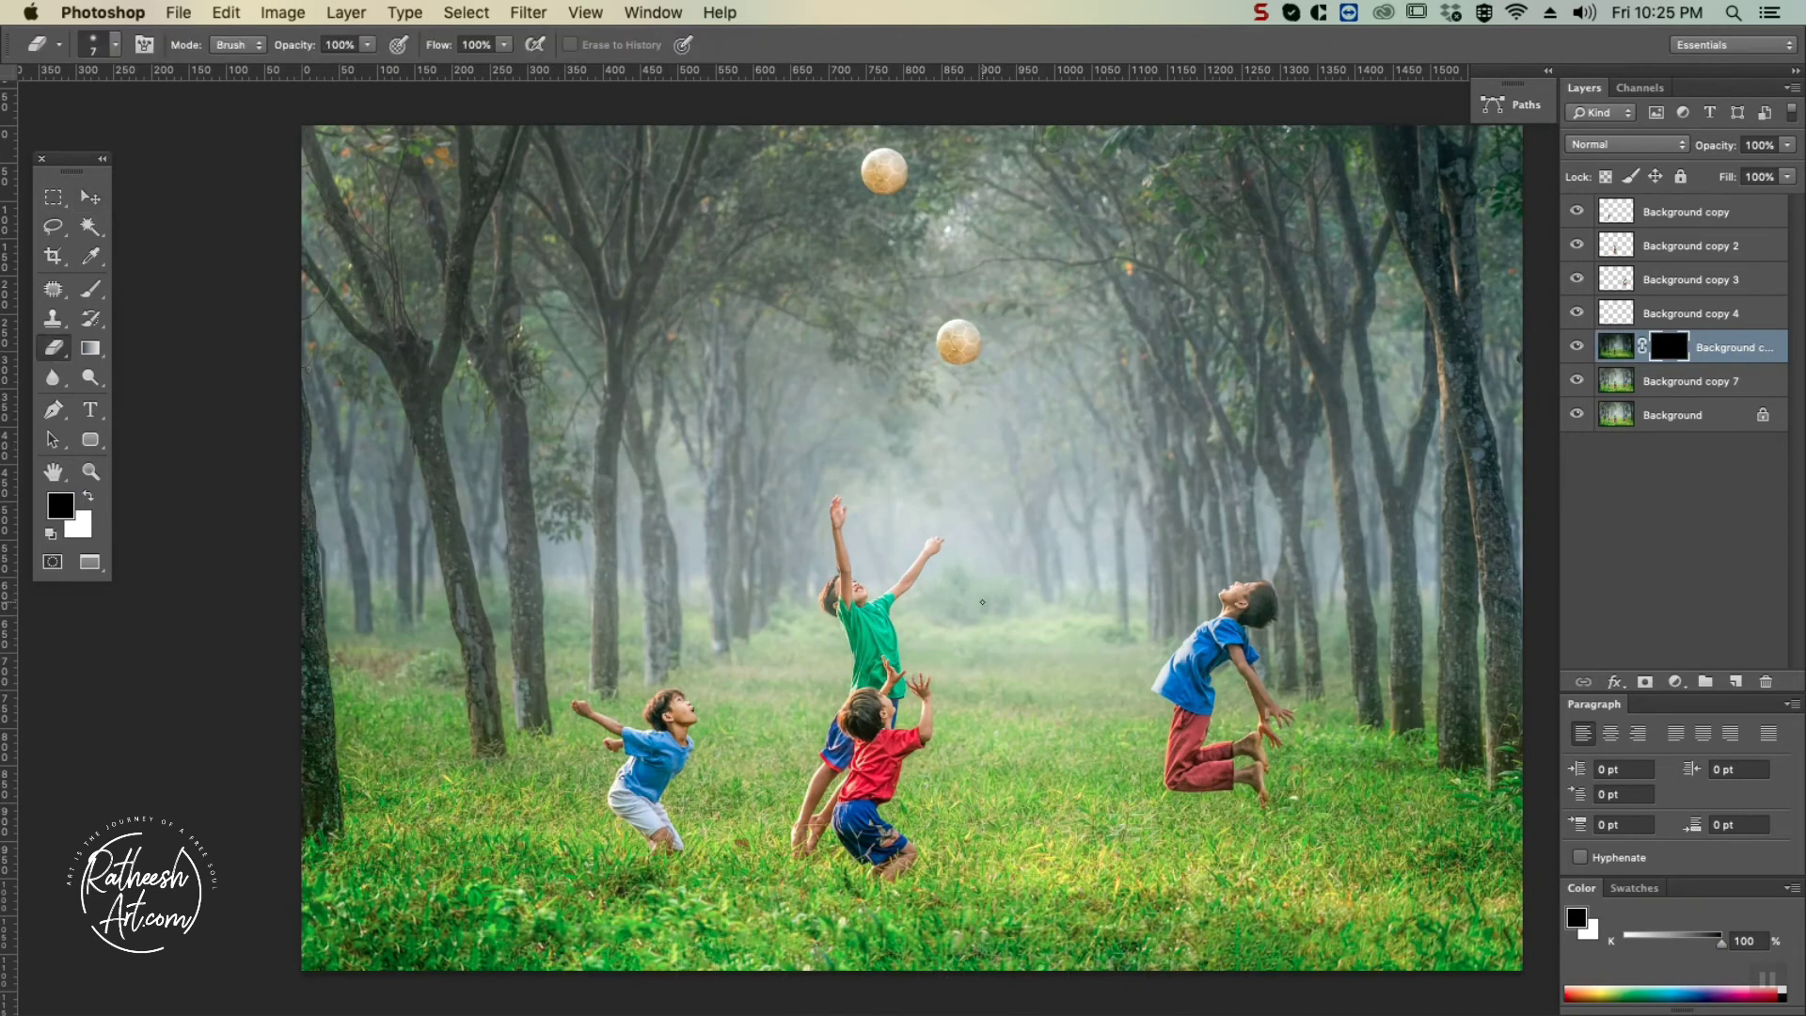
key(super+minus)
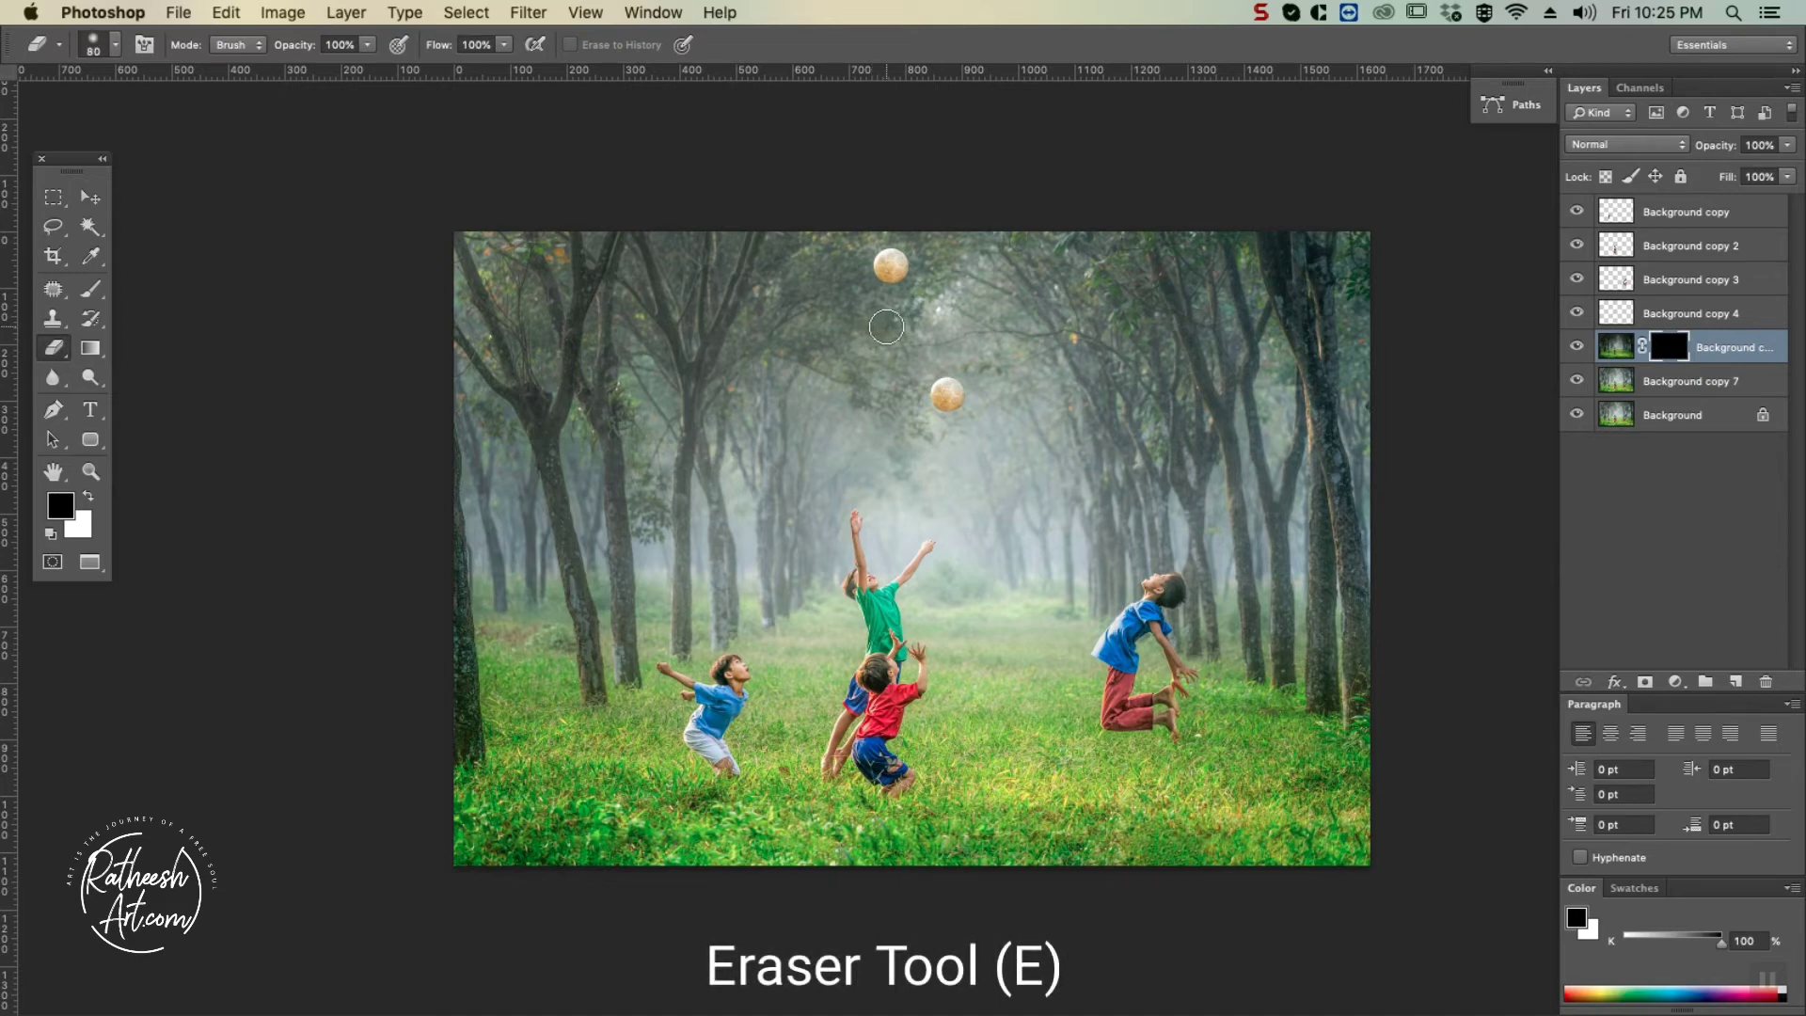
key(bracketright)
key(bracketright)
key(bracketright)
key(bracketright)
key(bracketright)
key(bracketleft)
key(bracketleft)
mouse_move(950, 249)
mouse_down()
mouse_move(635, 261)
mouse_move(1450, 266)
mouse_move(444, 277)
mouse_move(1317, 356)
mouse_move(406, 357)
mouse_move(750, 438)
mouse_move(1364, 443)
mouse_move(1354, 486)
mouse_move(426, 482)
mouse_move(588, 420)
mouse_move(1288, 579)
mouse_move(1347, 553)
mouse_move(267, 547)
mouse_move(900, 545)
mouse_move(1402, 582)
mouse_up()
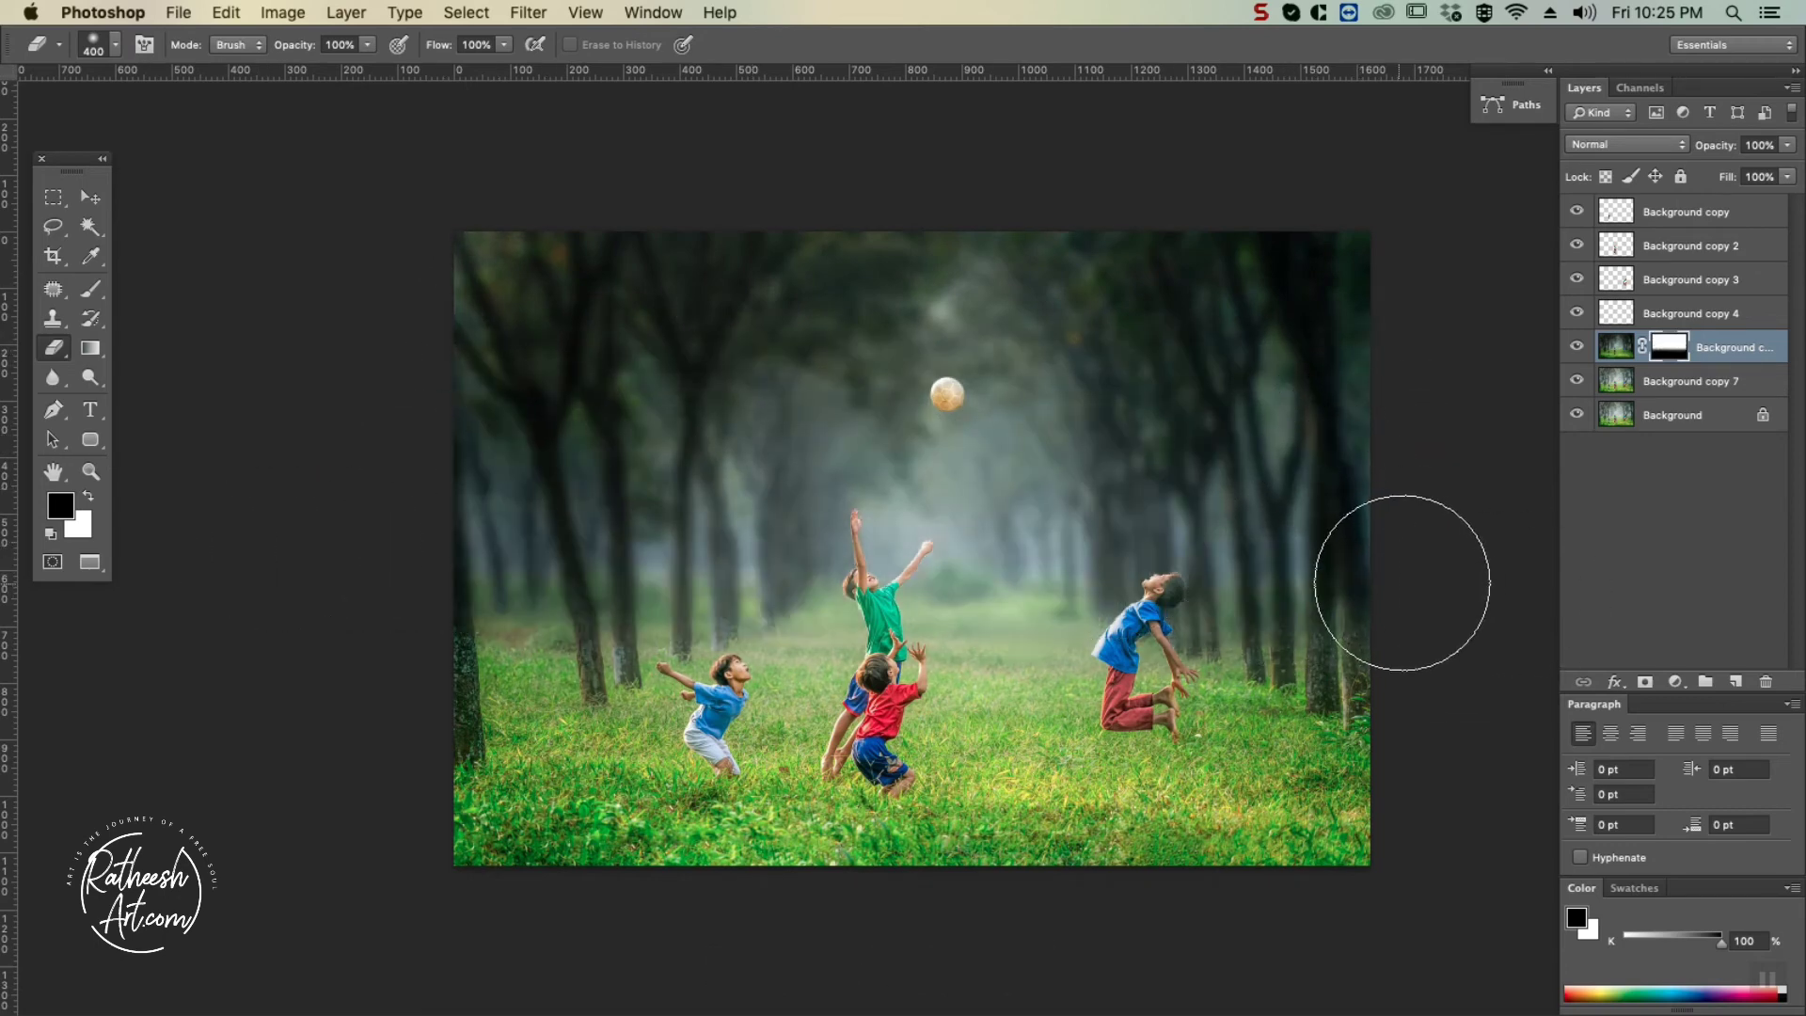
Set the Eraser opacity to 29% and erase the mask along the photo's lower edge to blur the foreground grass.
click(367, 45)
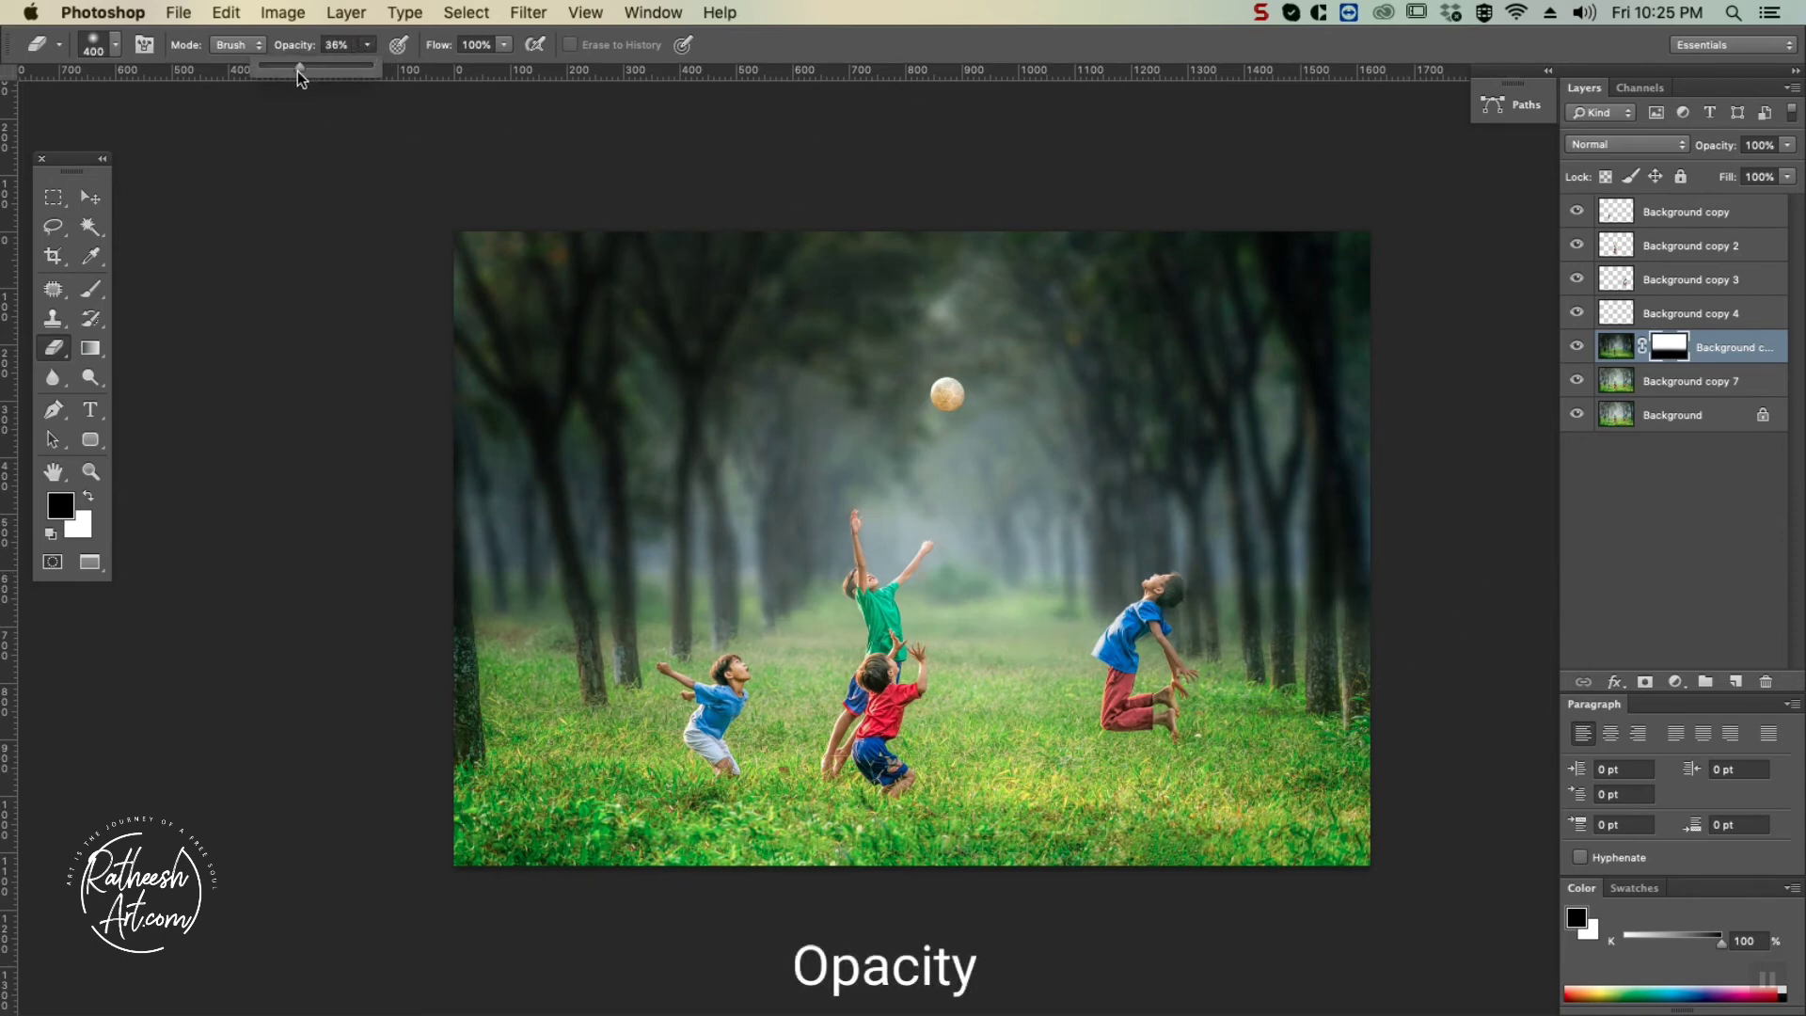
drag(299, 73, 291, 74)
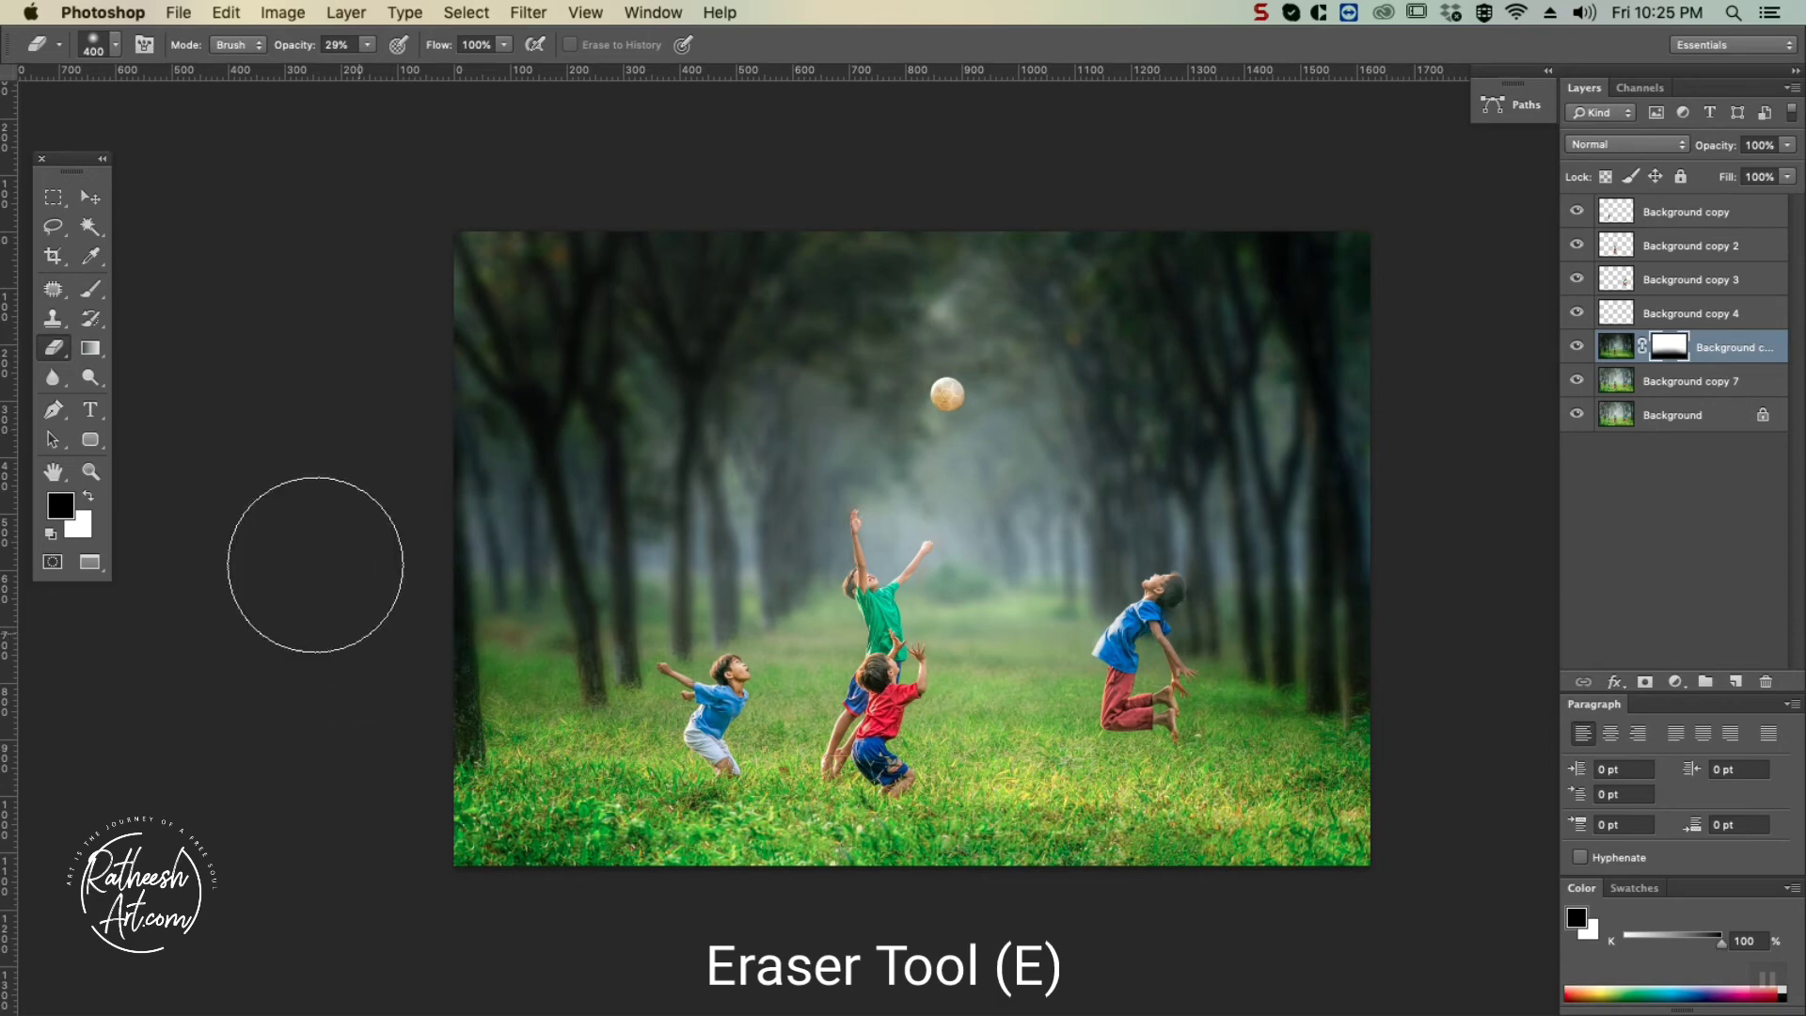
mouse_move(1327, 839)
mouse_down()
mouse_move(1278, 844)
mouse_move(1357, 848)
mouse_move(1218, 848)
mouse_move(1328, 830)
mouse_move(1287, 848)
mouse_move(1345, 816)
mouse_move(1179, 867)
mouse_move(1259, 863)
mouse_move(882, 867)
mouse_move(961, 851)
mouse_move(438, 826)
mouse_move(543, 848)
mouse_move(523, 881)
mouse_move(489, 864)
mouse_move(646, 879)
mouse_move(415, 870)
mouse_move(676, 887)
mouse_up()
key(bracketright)
key(bracketright)
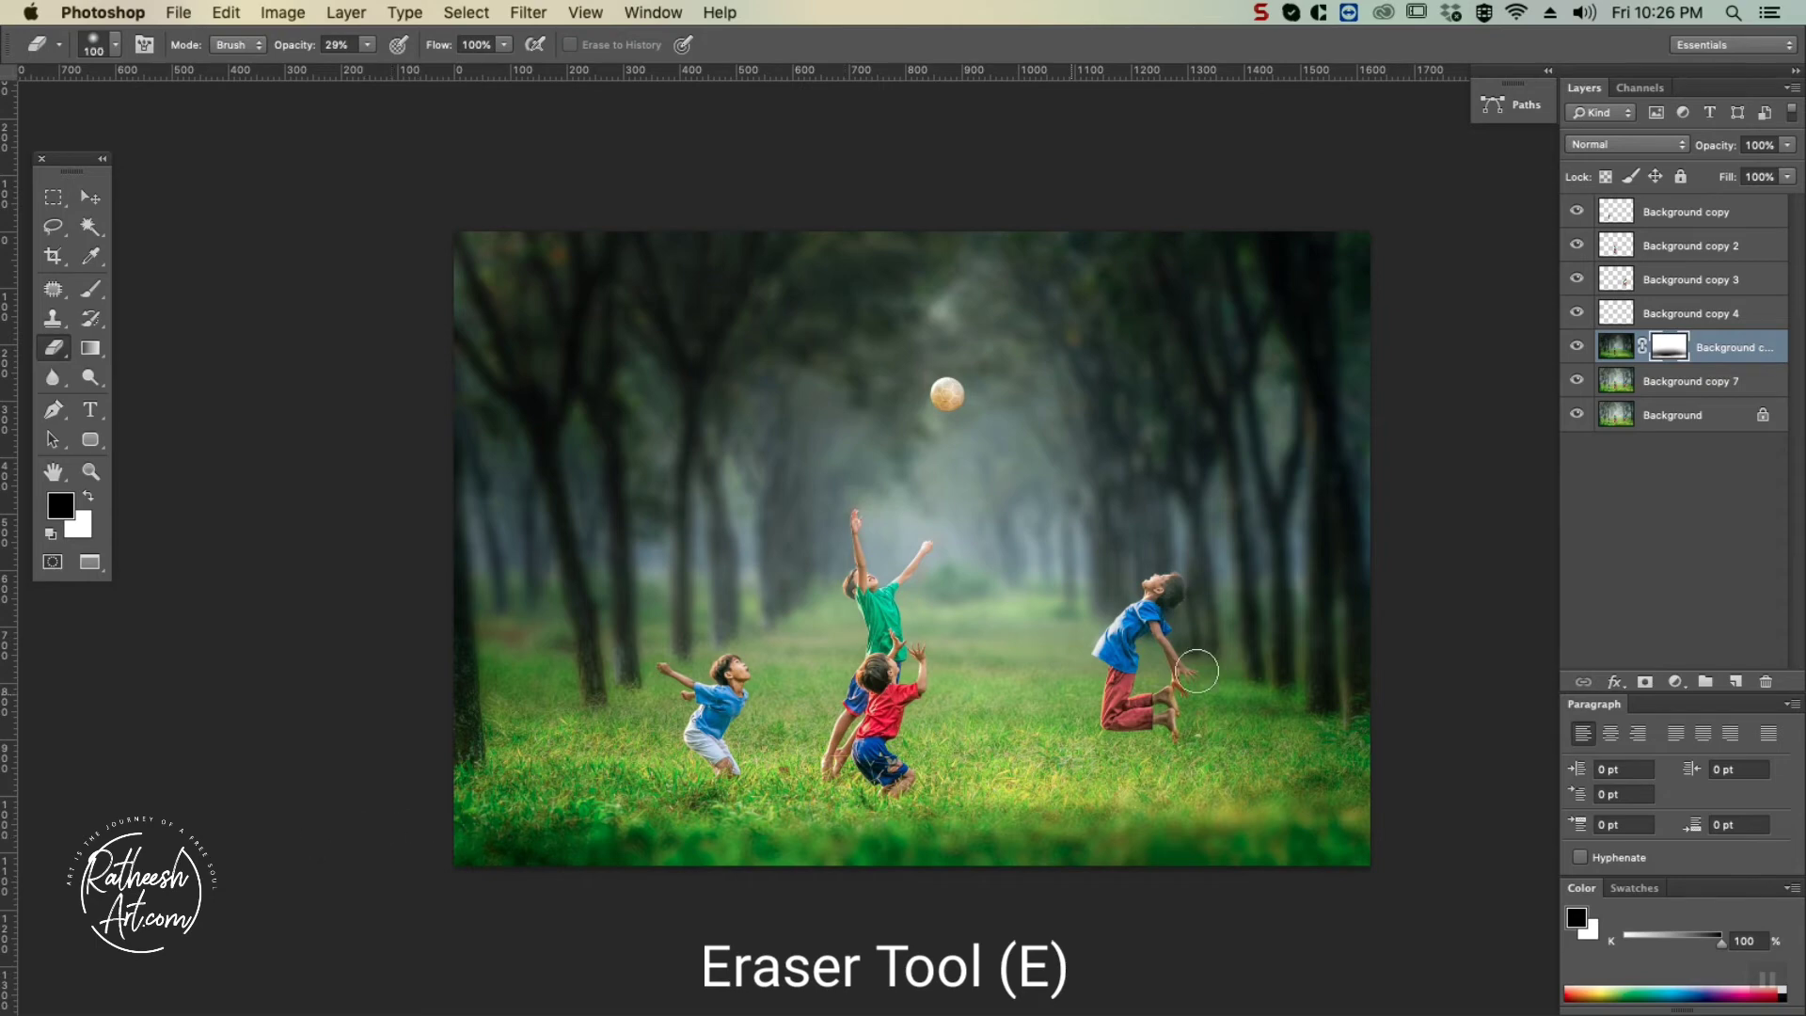
Soften the mask's transition between the blurred forest and the sharp grass with Eraser sizes between 300 and 500.
key(bracketright)
key(bracketright)
key(bracketright)
key(bracketright)
key(bracketright)
key(bracketright)
key(bracketright)
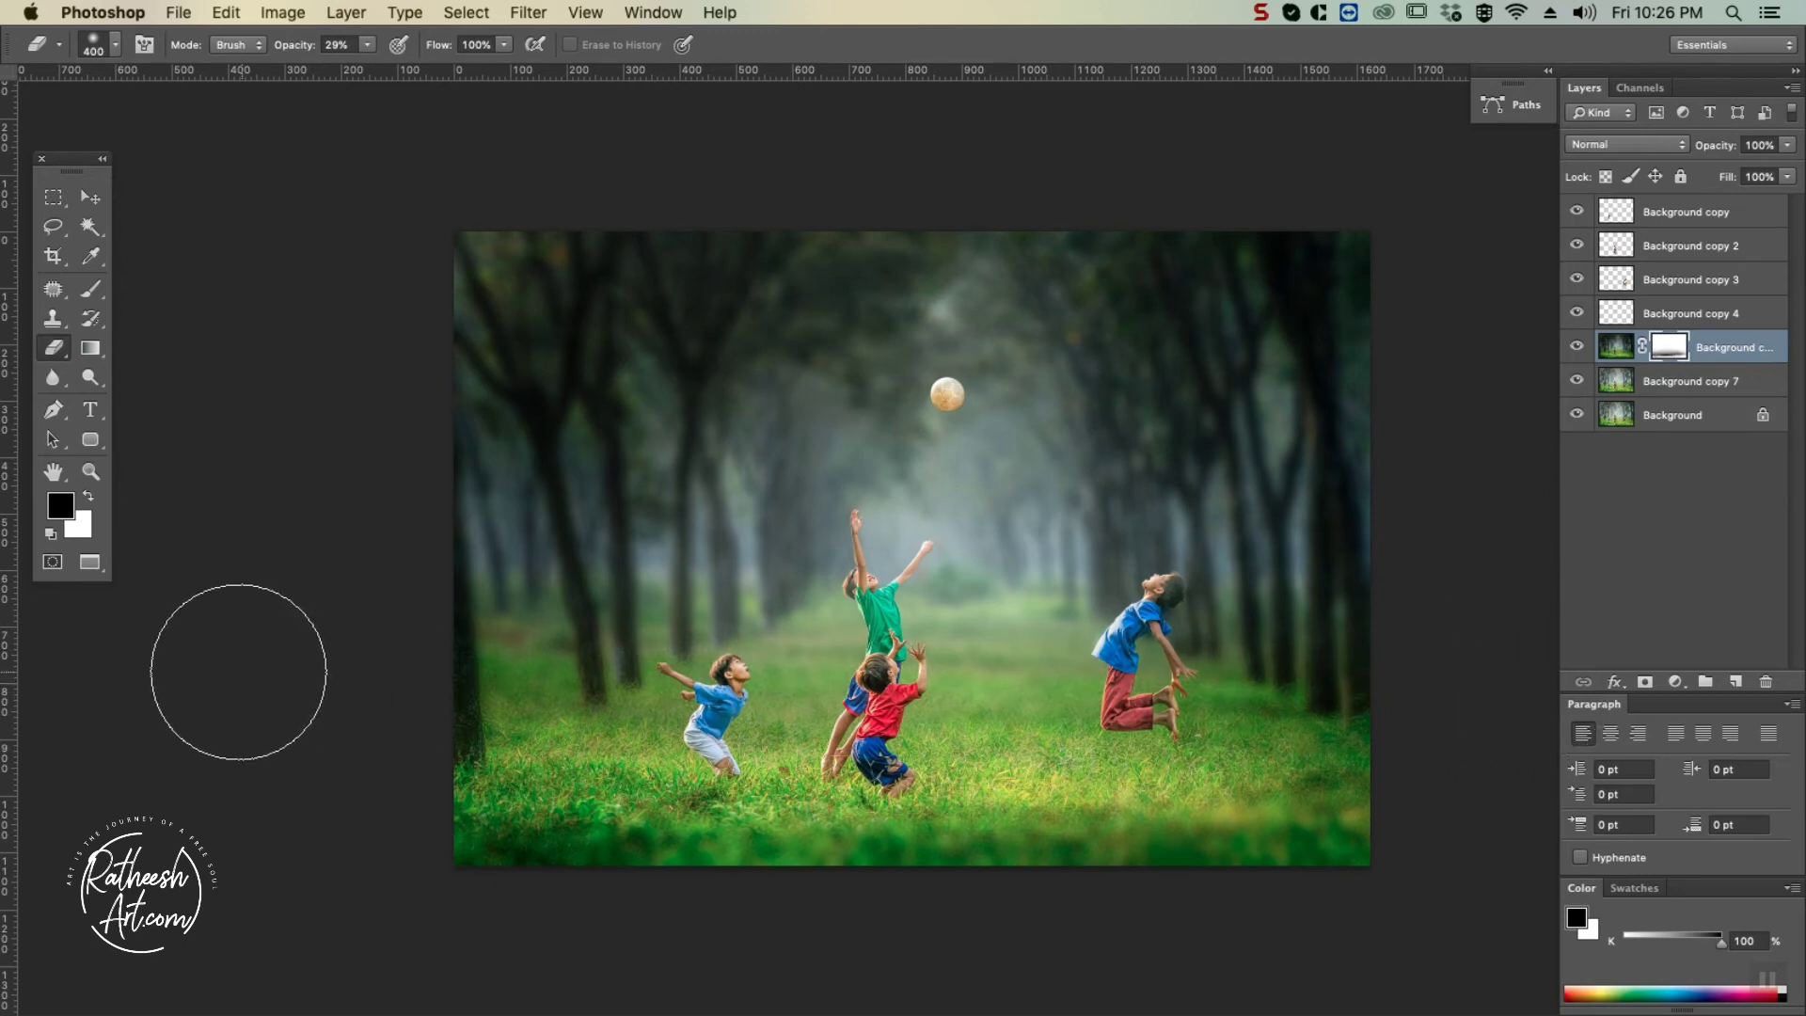
key(bracketleft)
key(bracketleft)
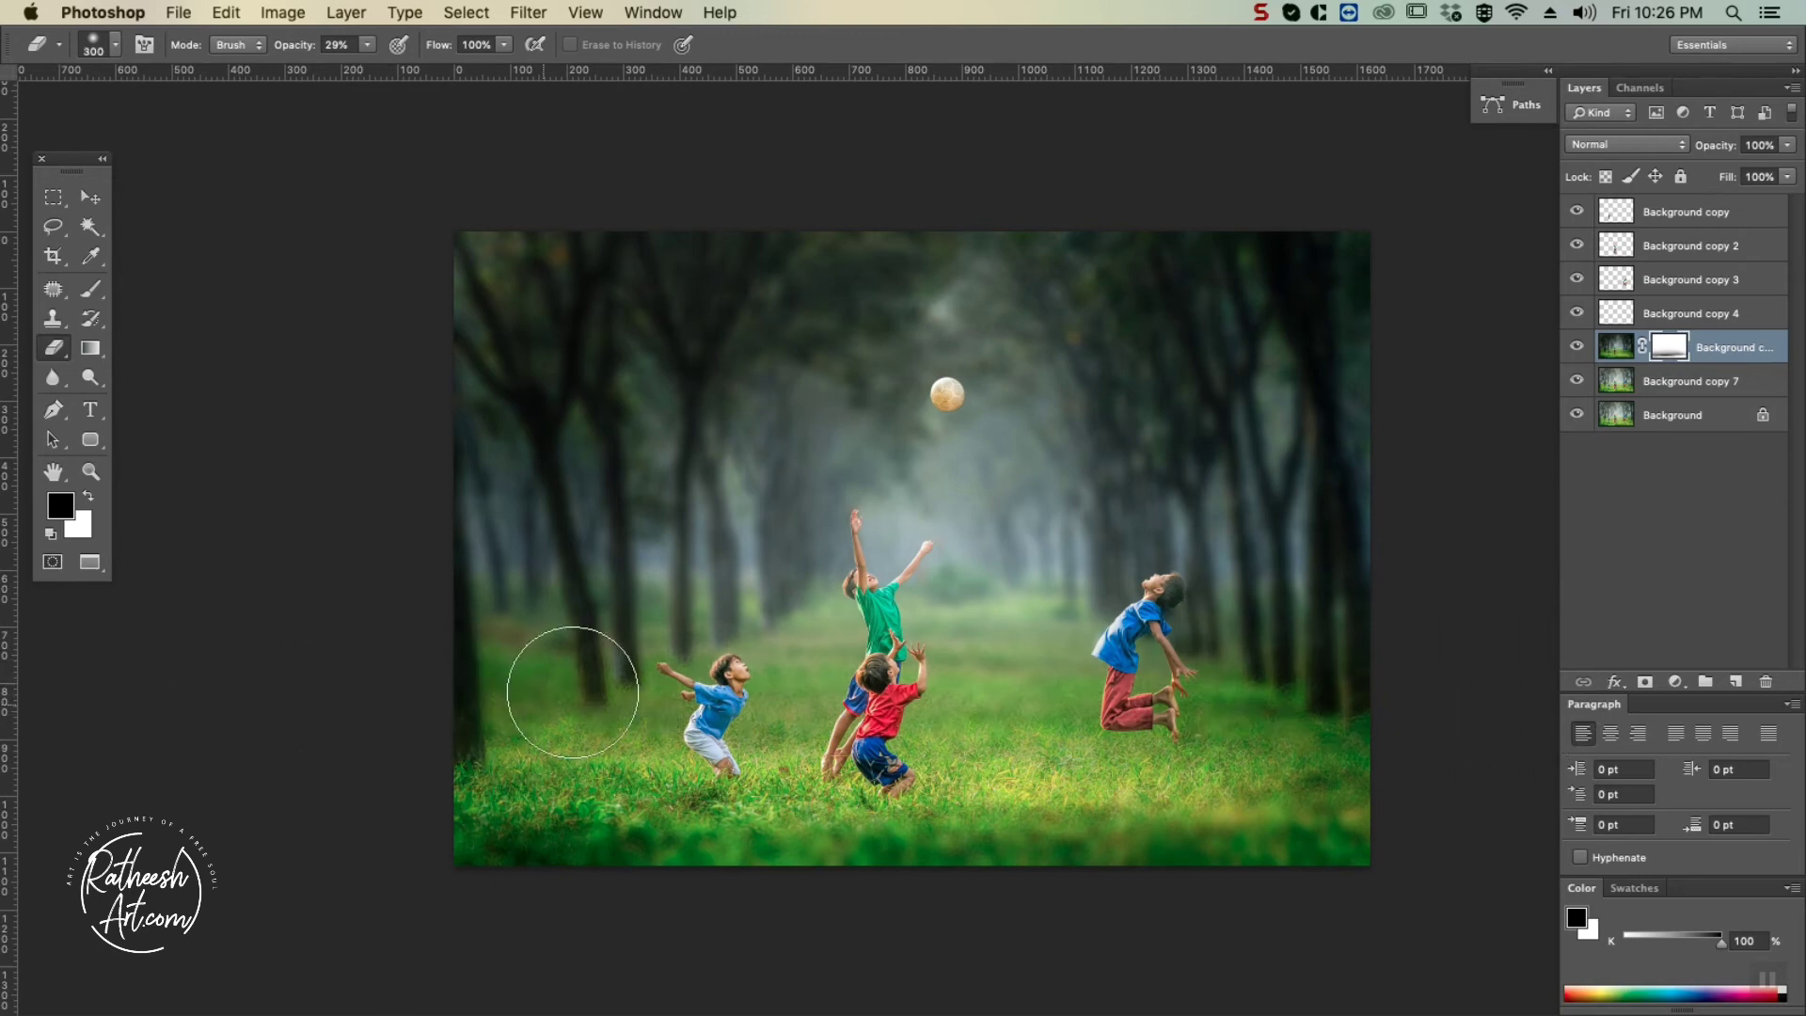
key(bracketright)
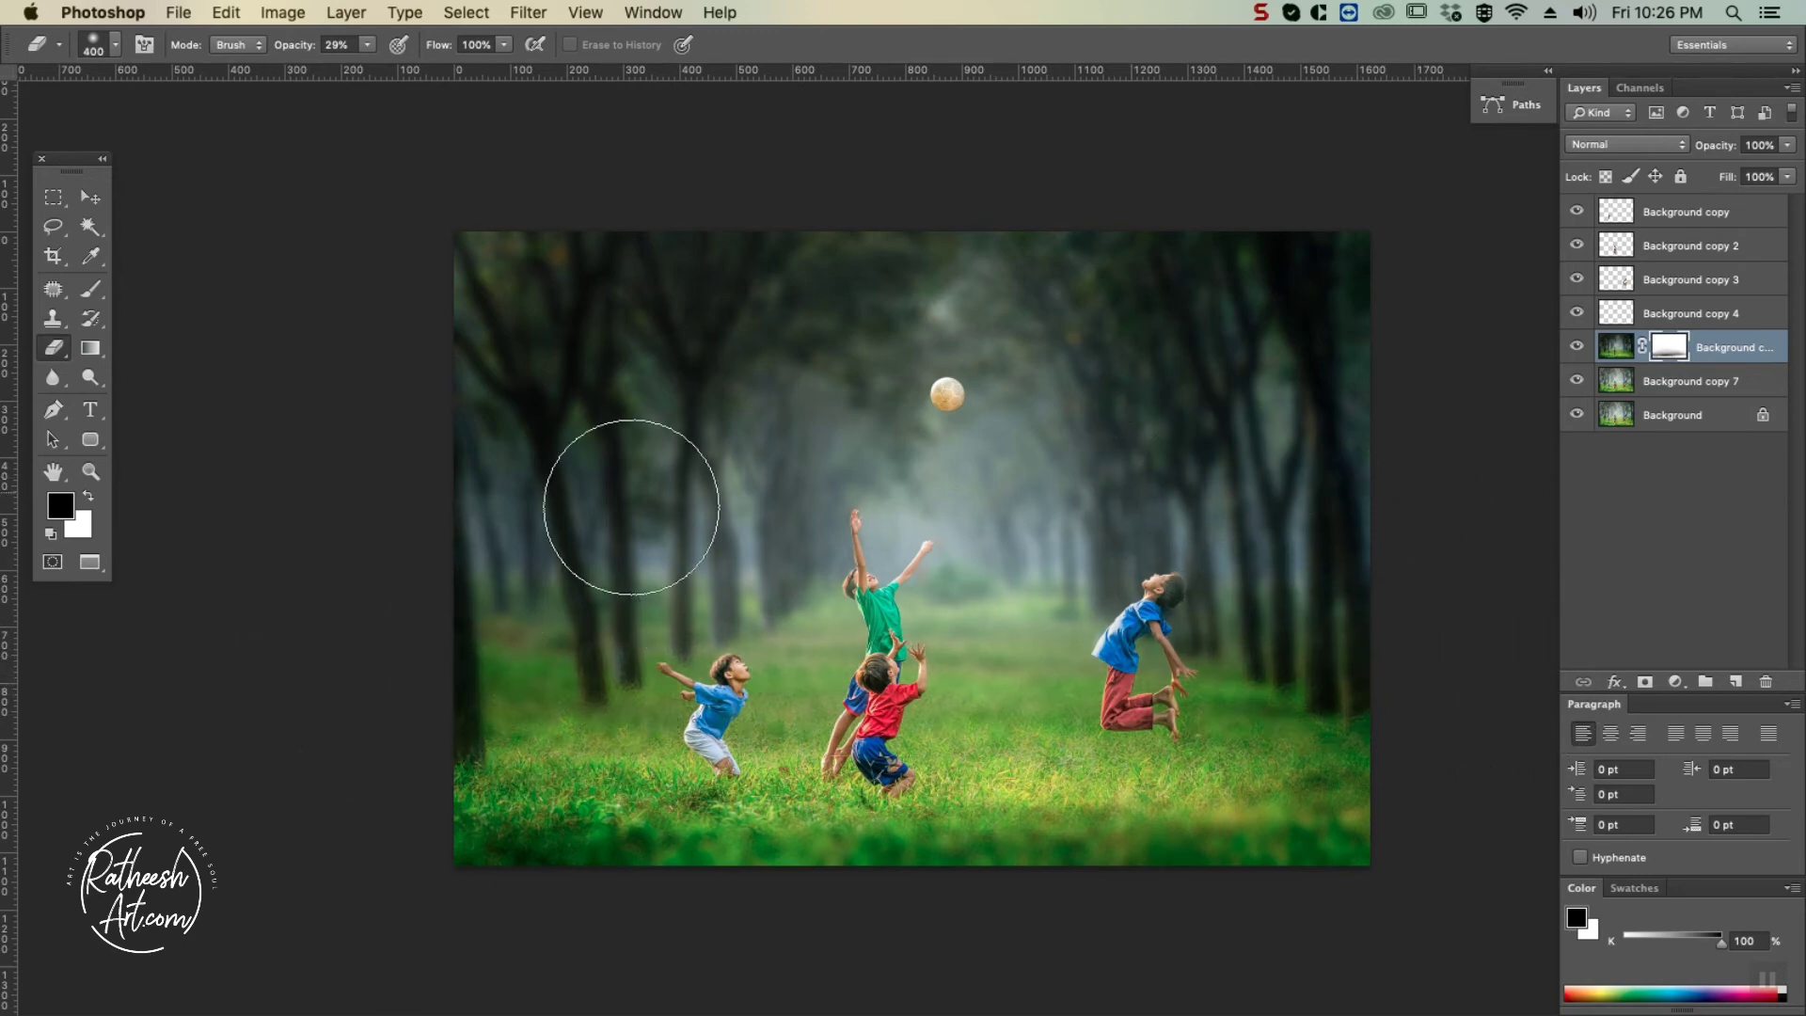
key(bracketright)
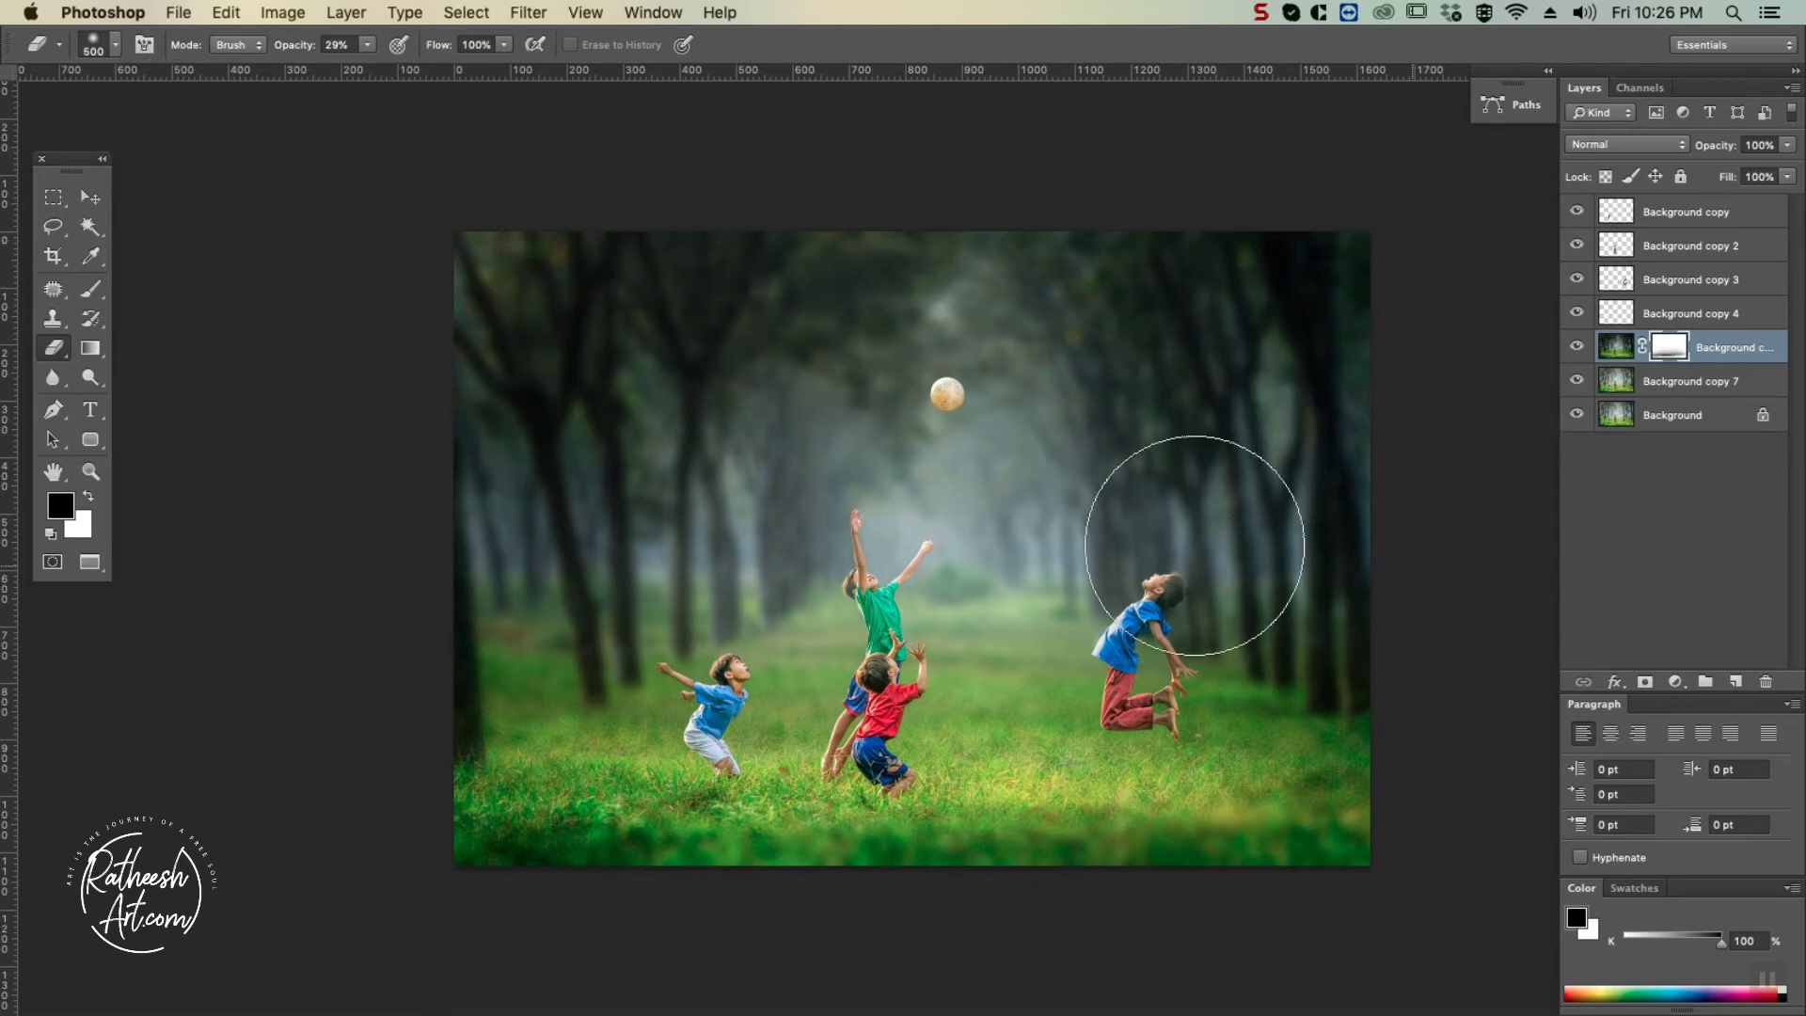
click(89, 201)
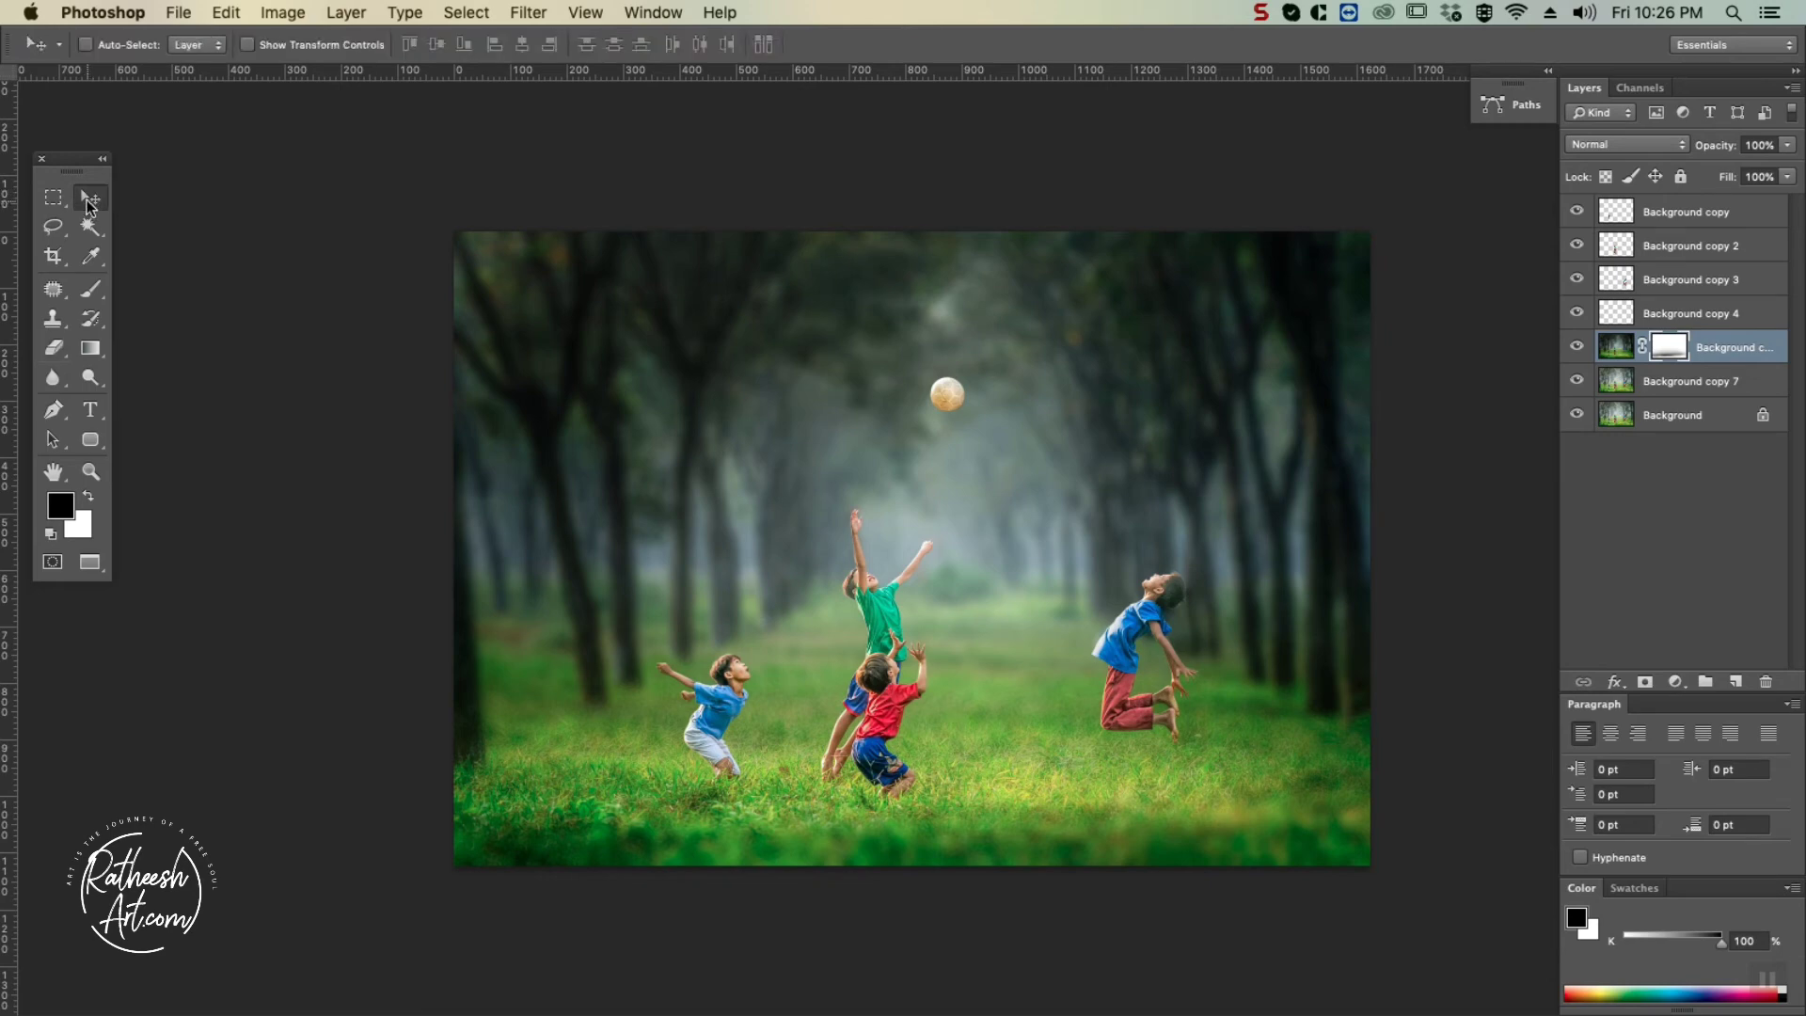
key(super+equal)
key(super+equal)
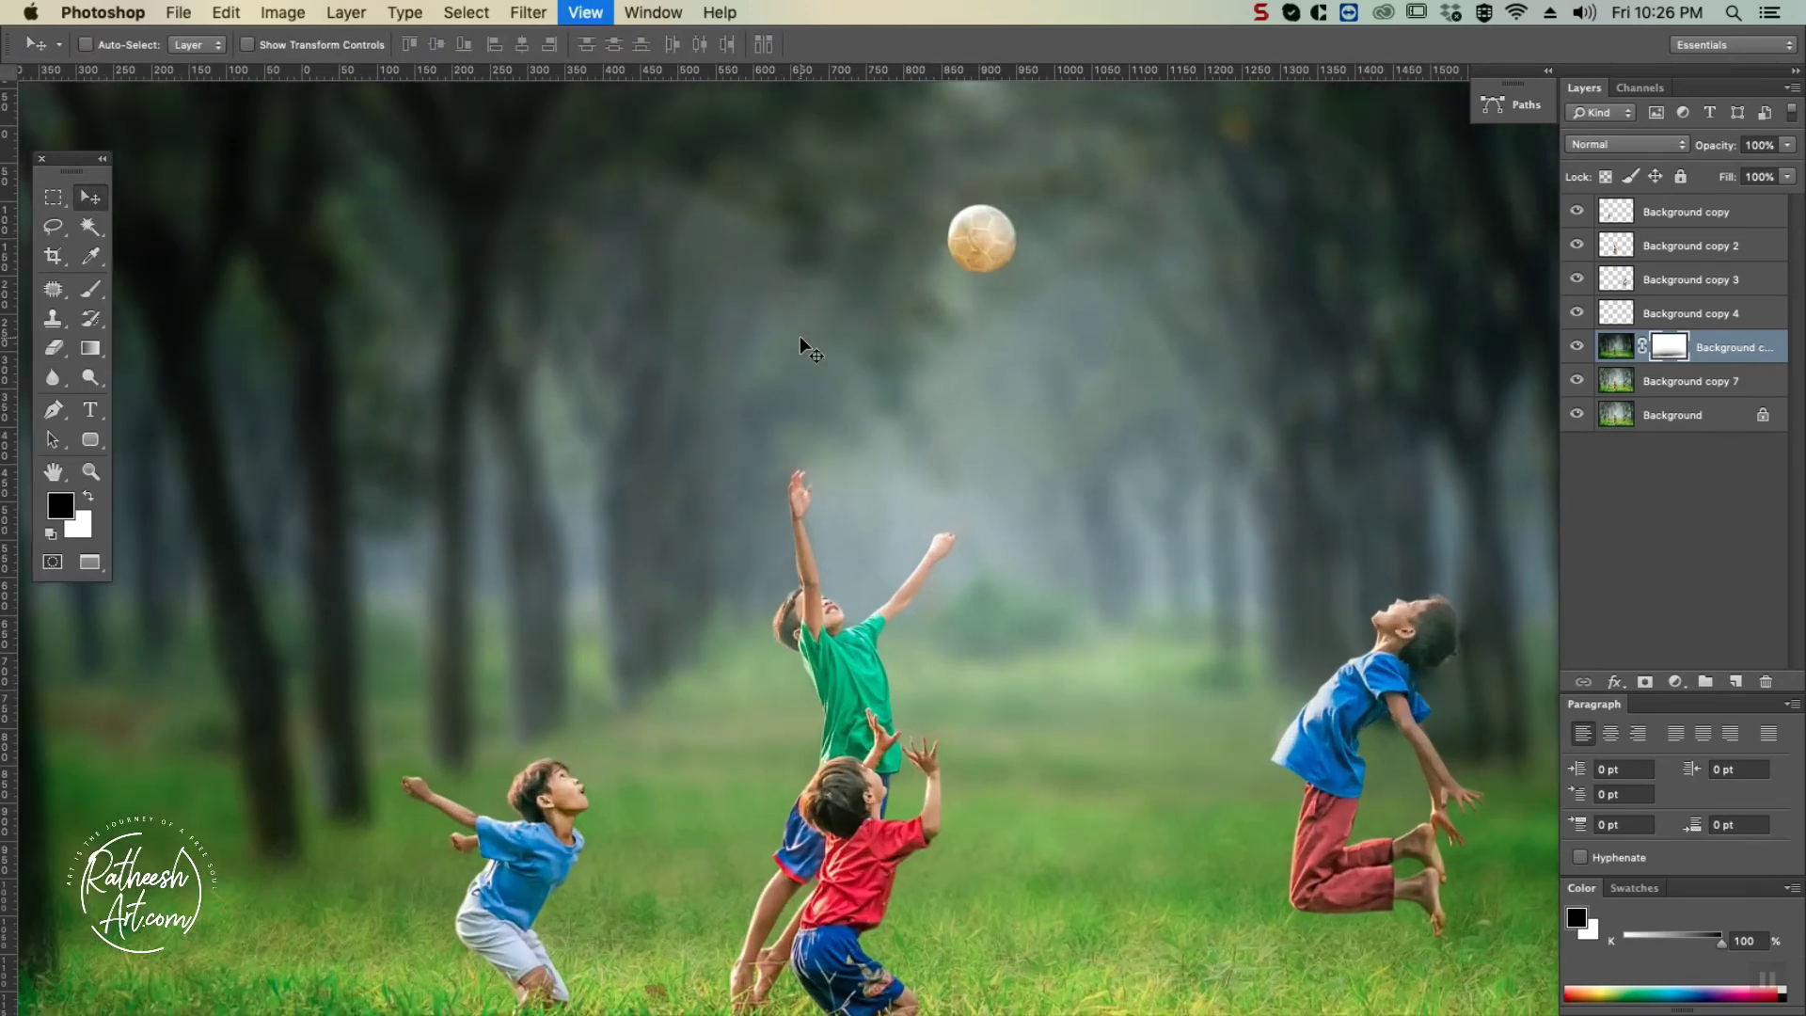
key(super+minus)
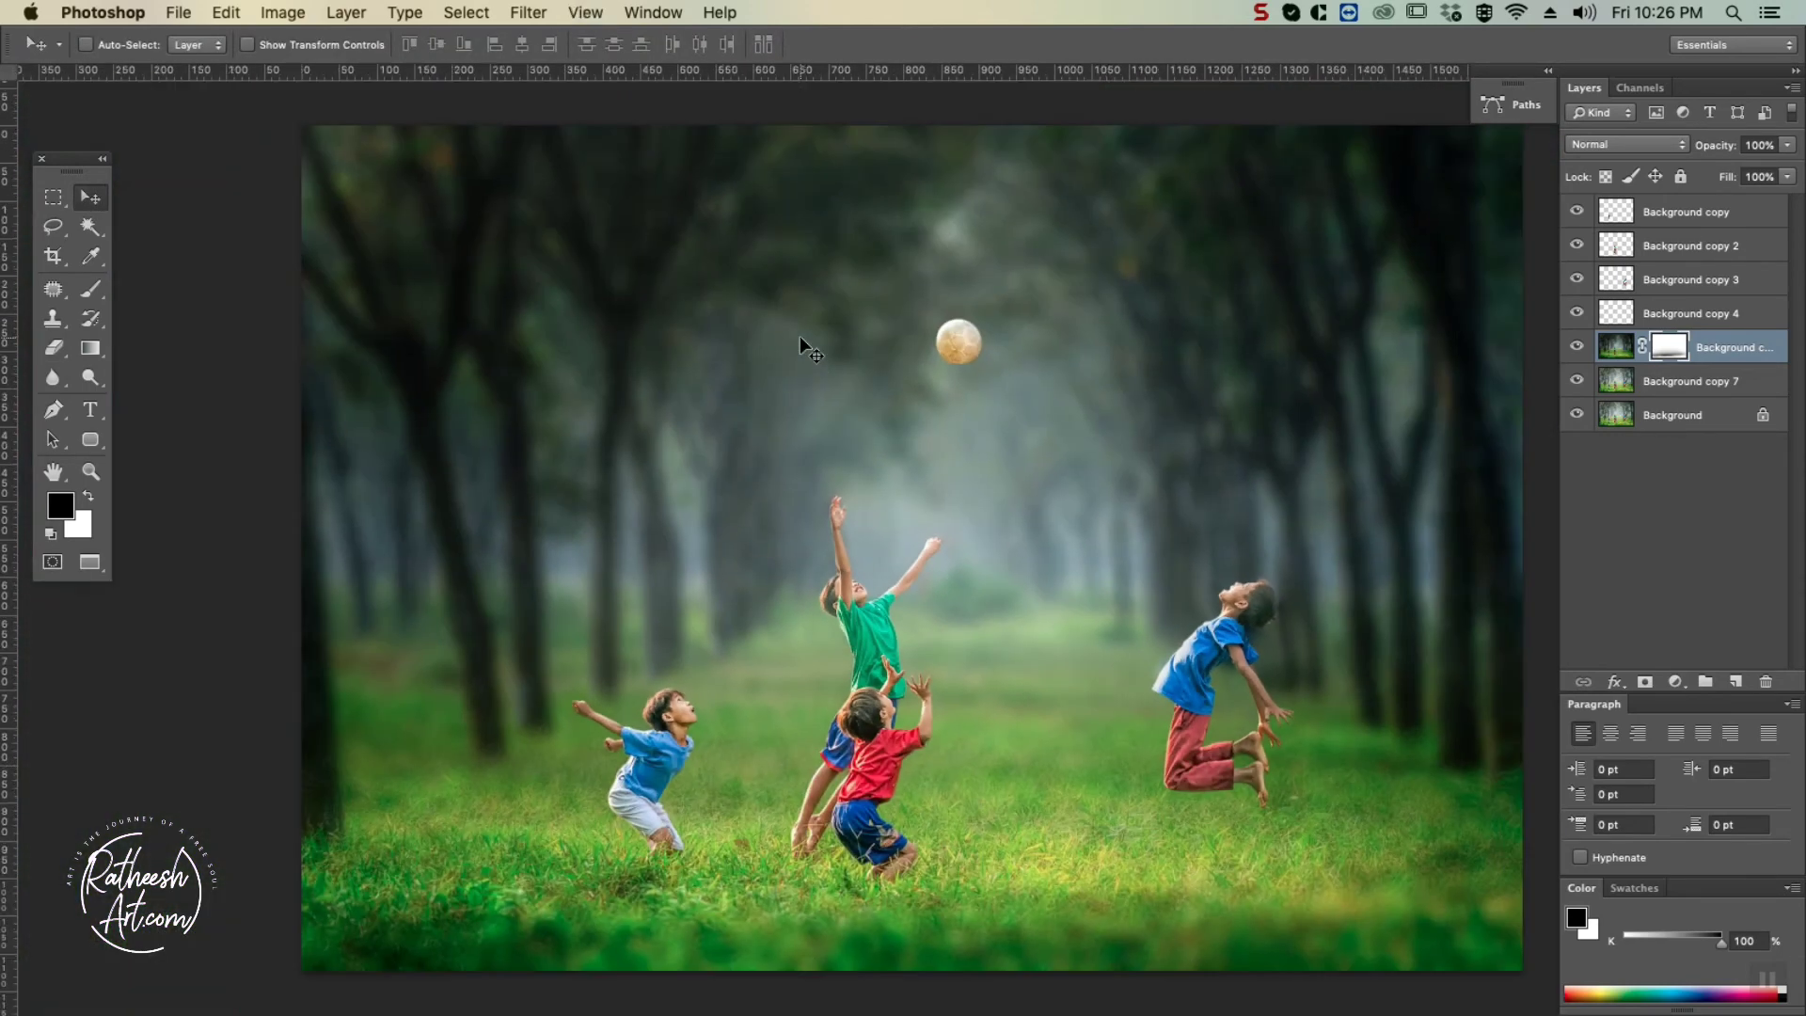
key(super+minus)
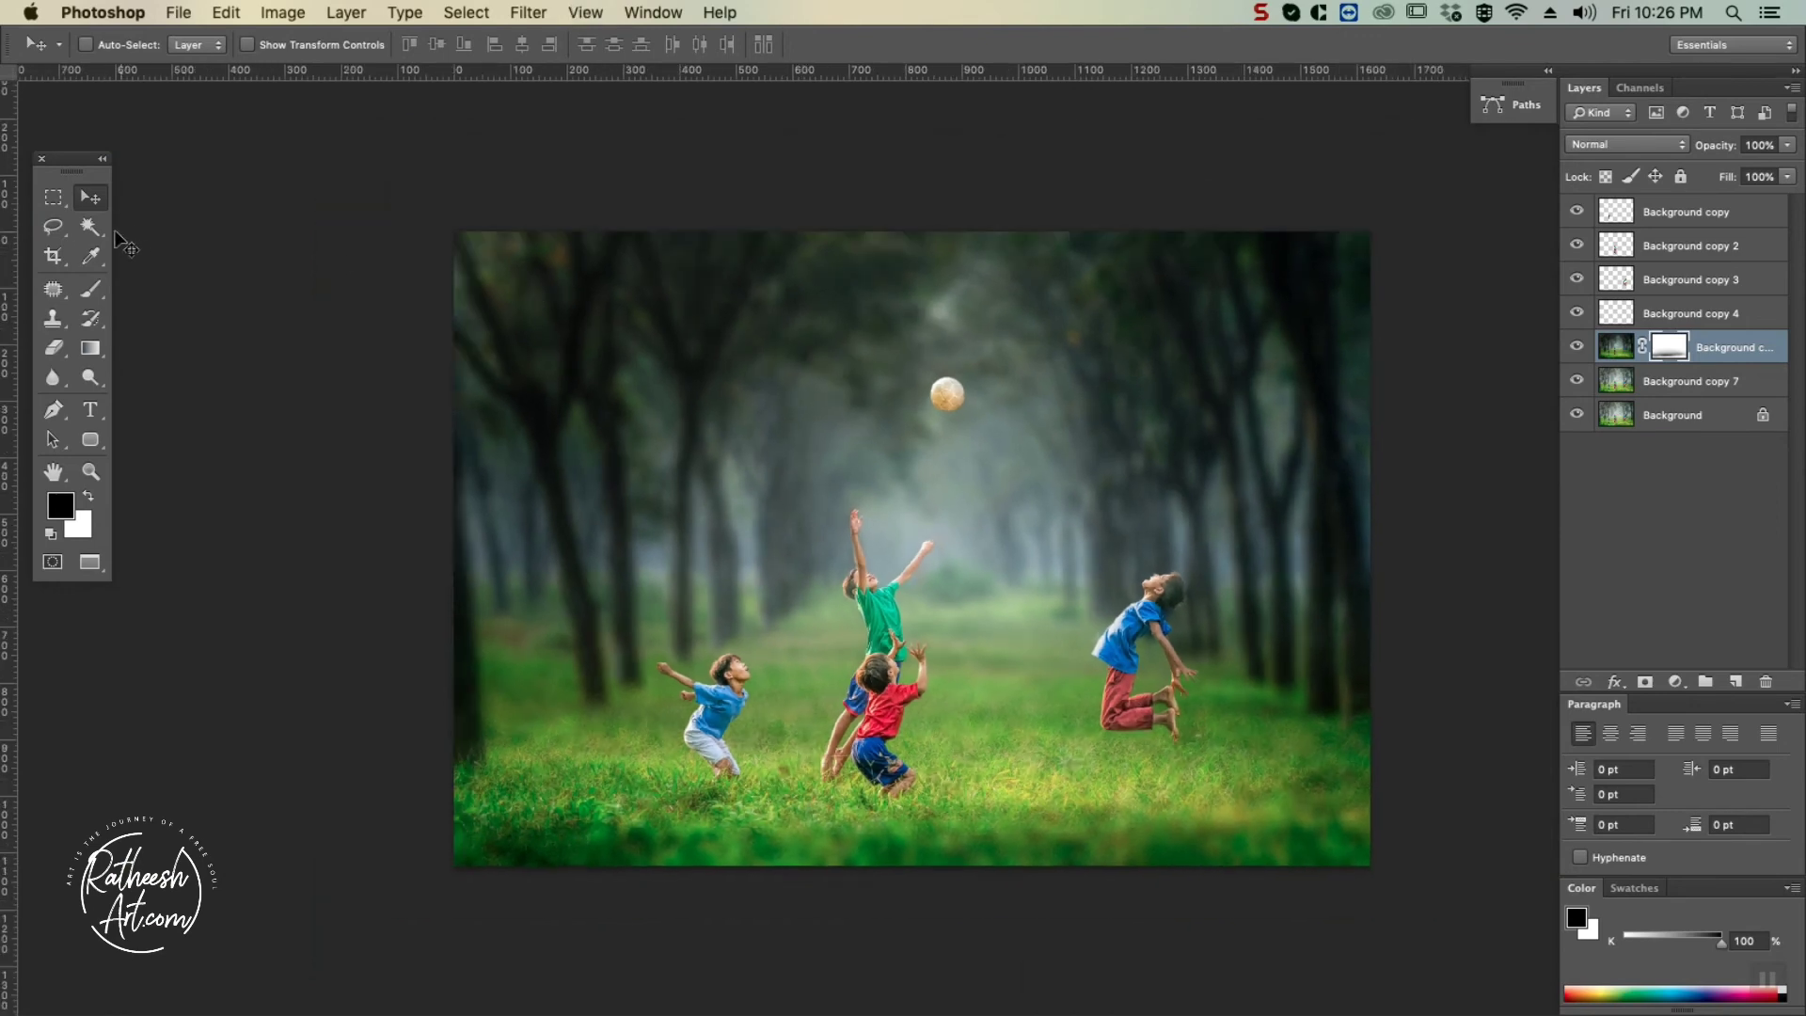
right_click(956, 390)
click(983, 396)
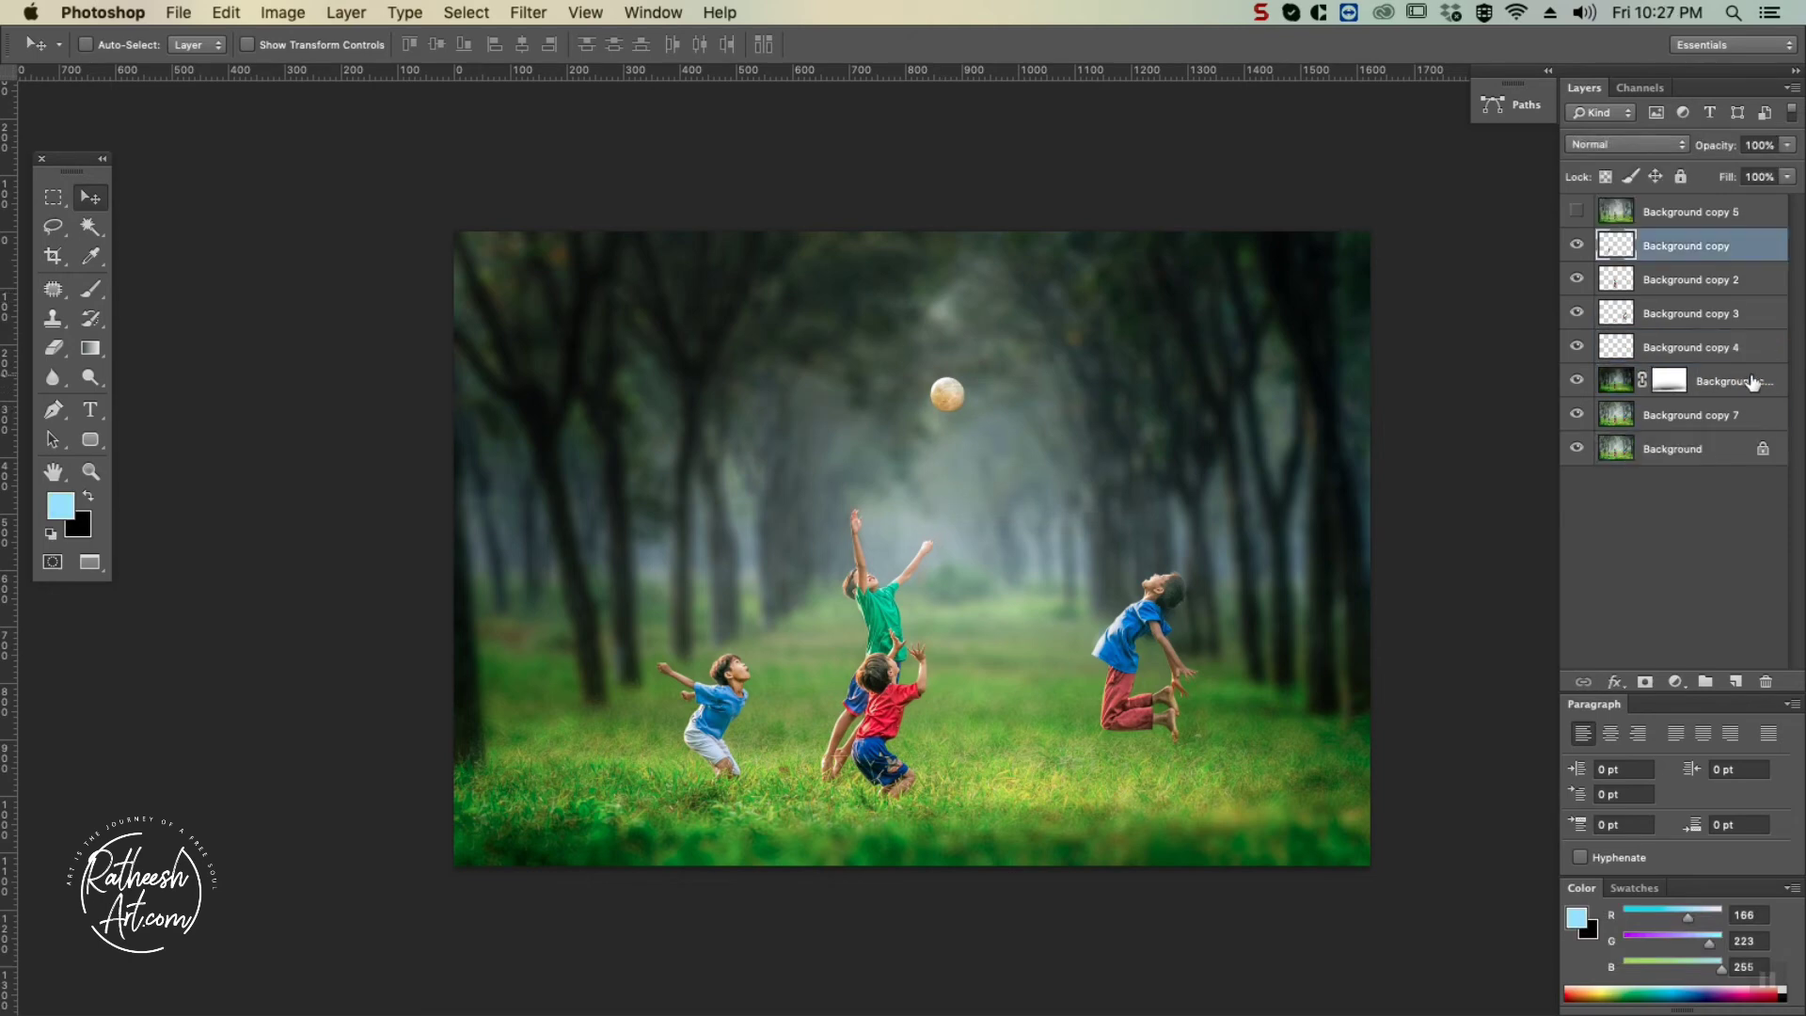
Duplicate the masked blurred background layer and set the duplicate's blend mode to Multiply.
click(1752, 382)
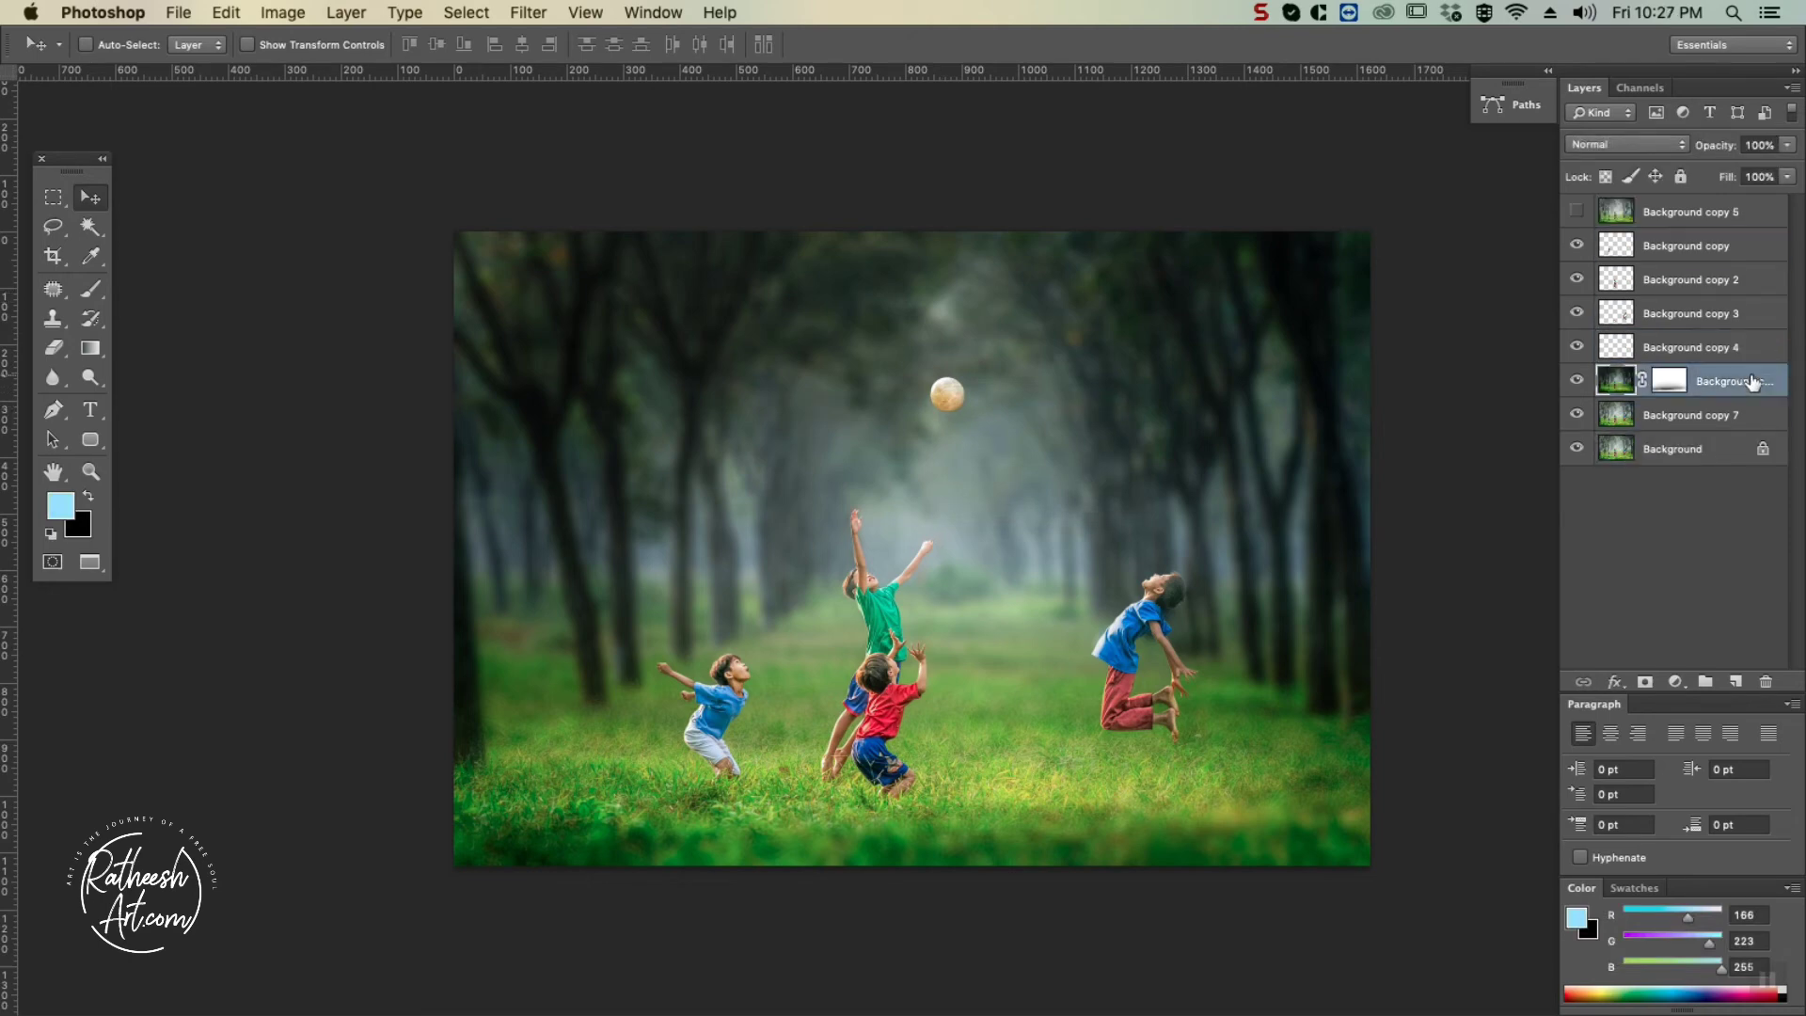
key(super+j)
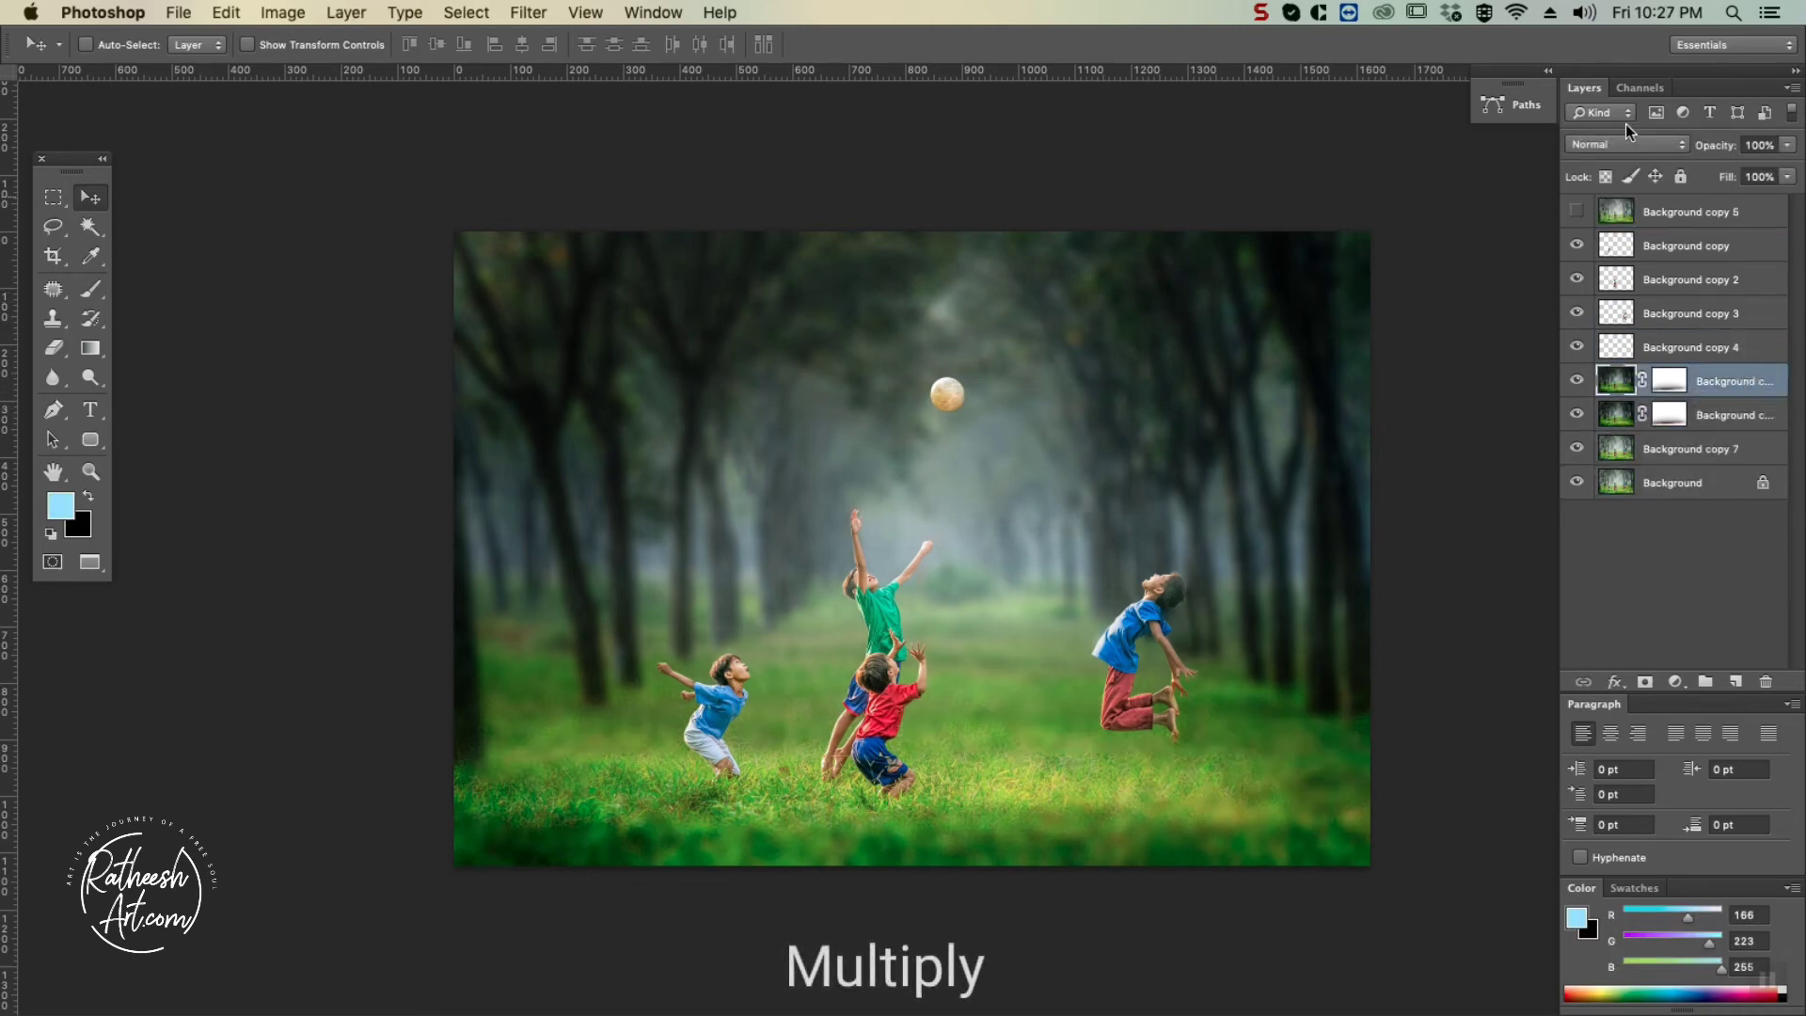
click(1595, 143)
click(1600, 199)
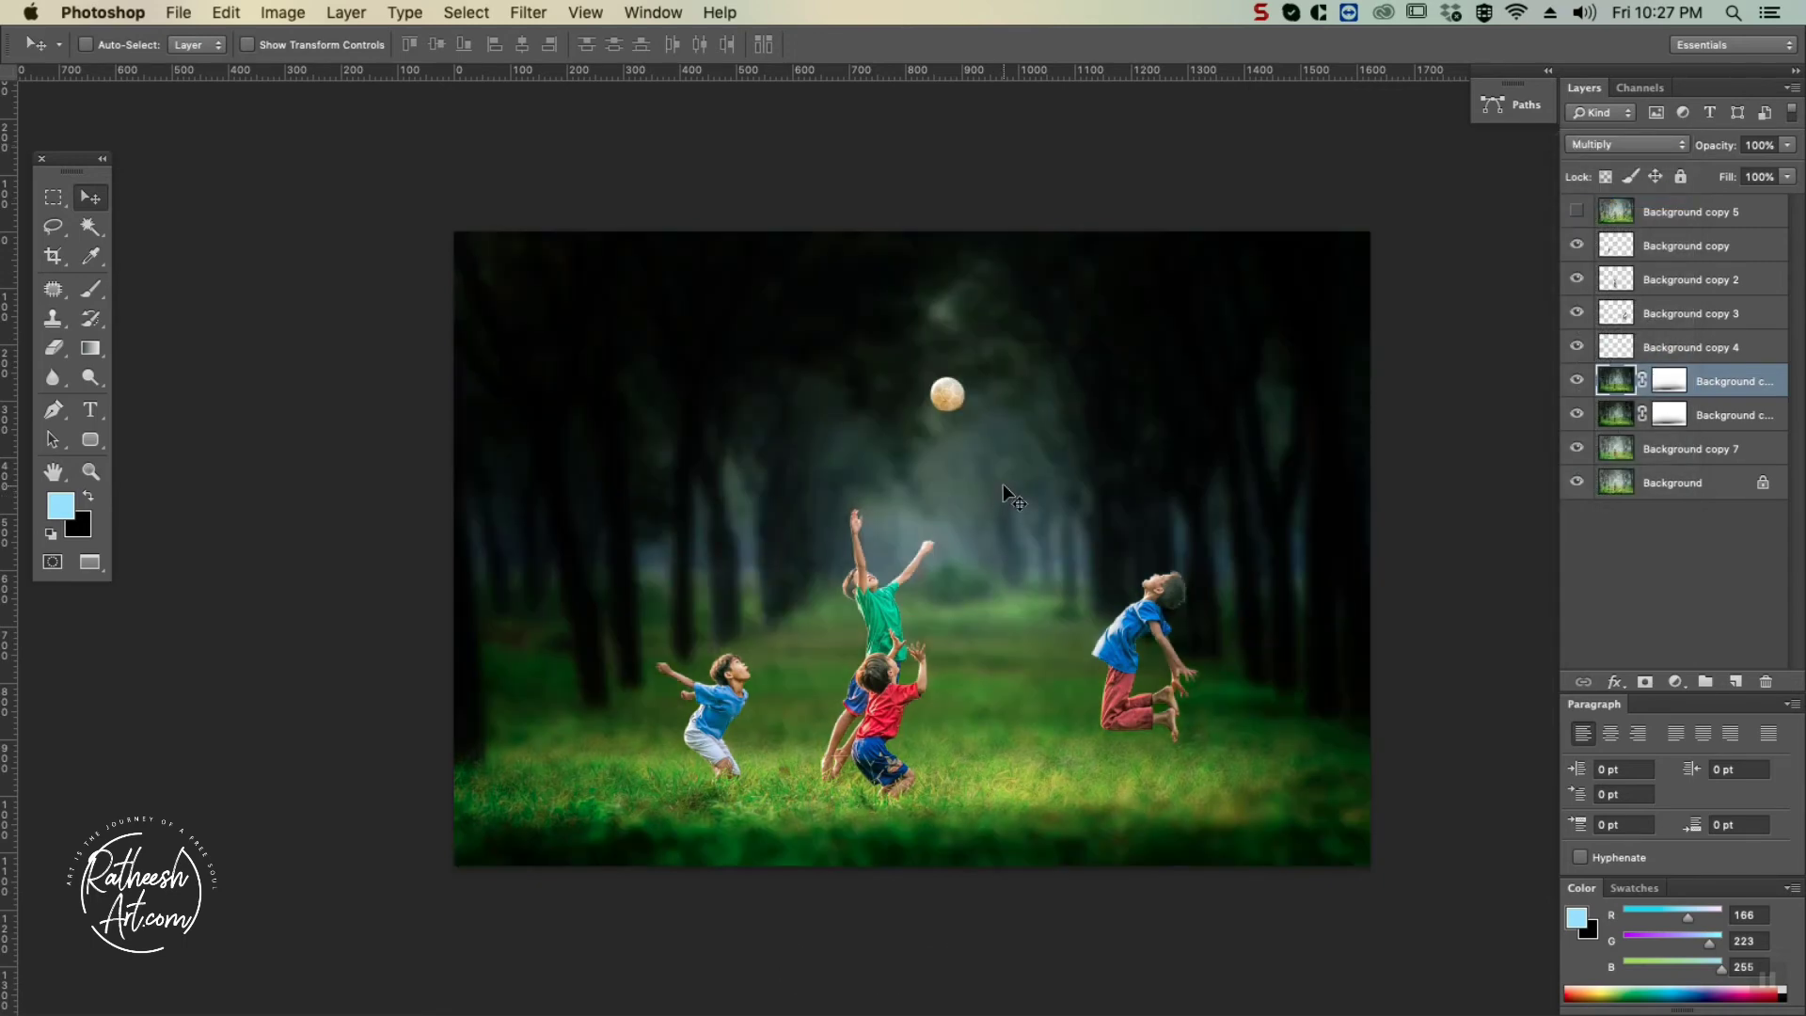
Lower the Multiply layer's opacity to 65%.
key(super+minus)
key(super+plus)
key(super+plus)
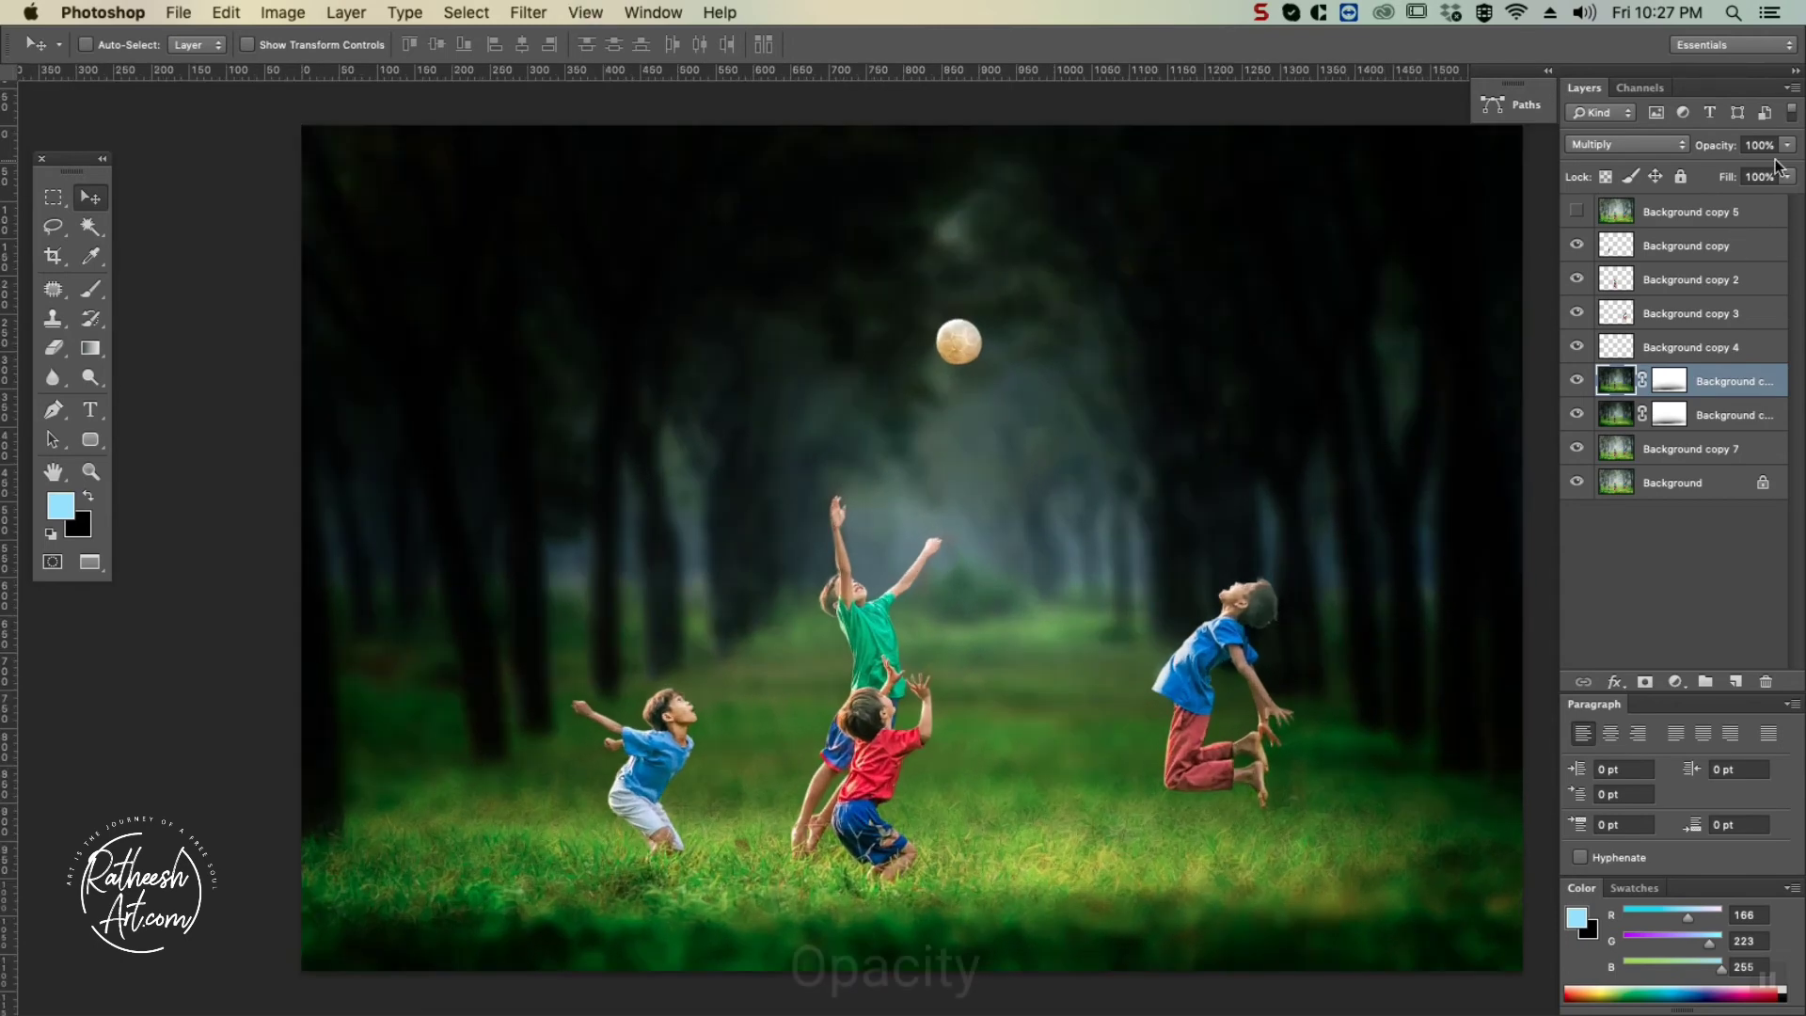
click(1776, 169)
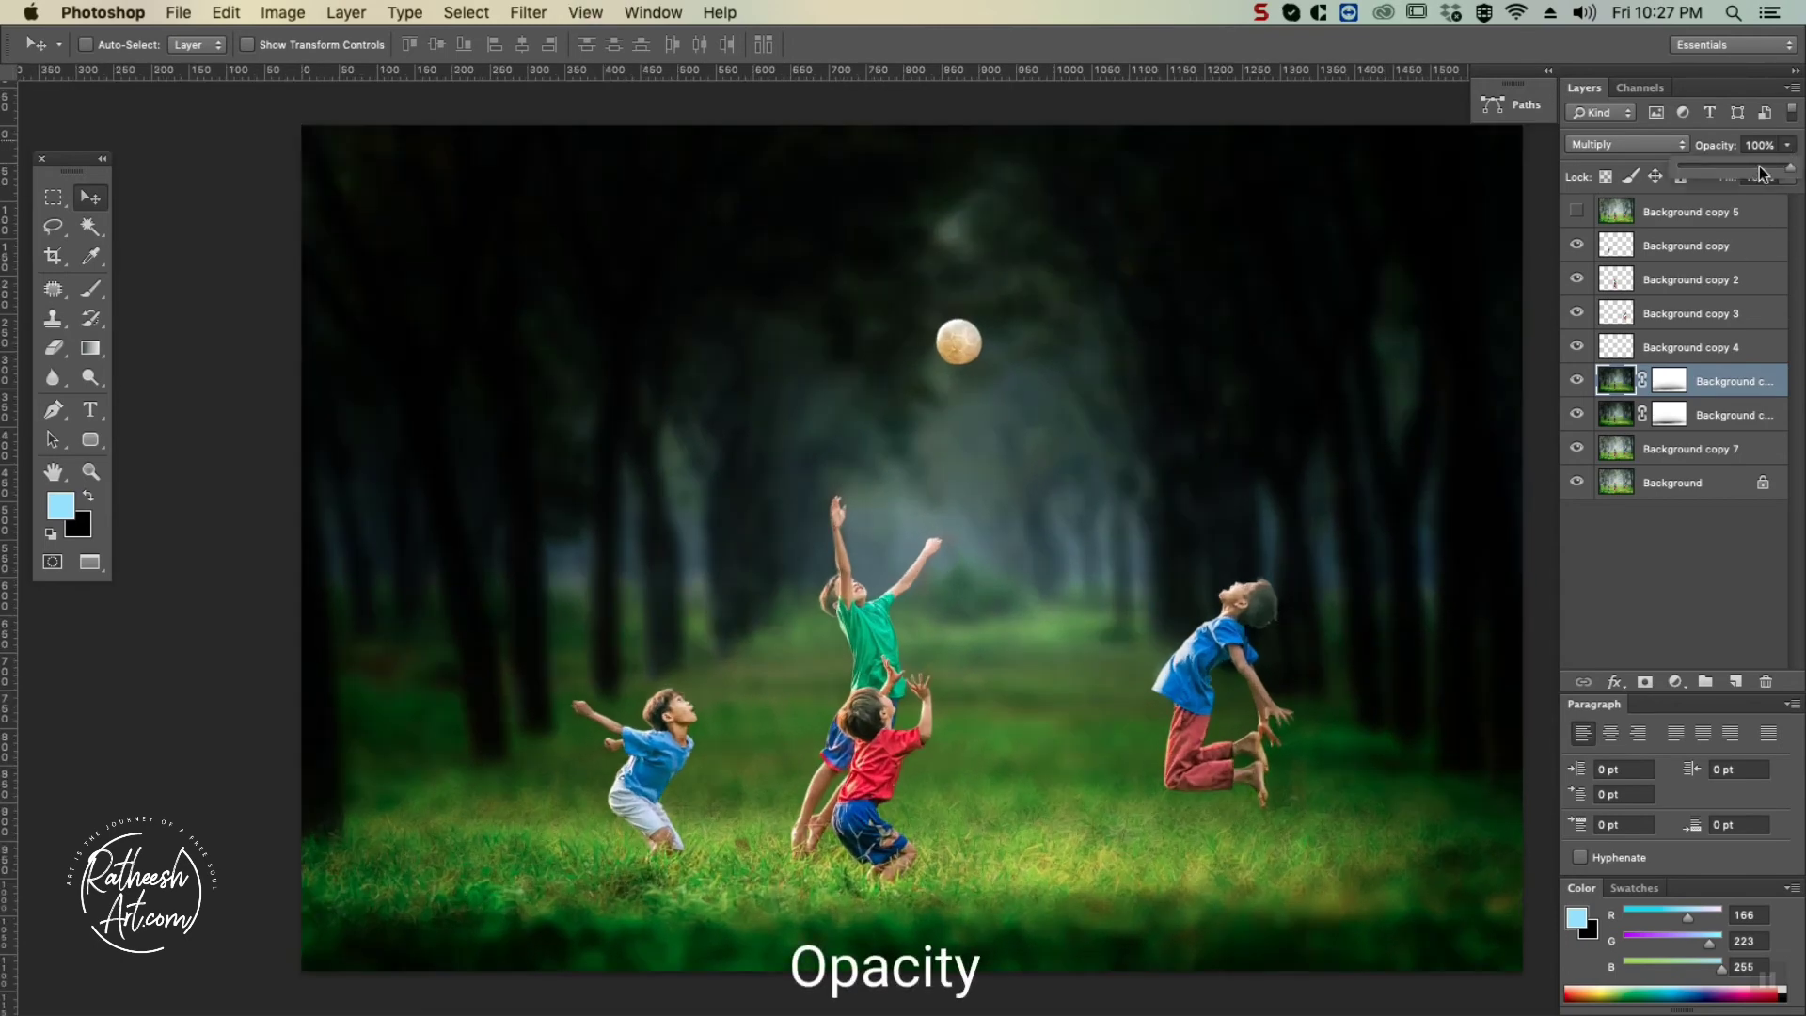
drag(1759, 166, 1751, 166)
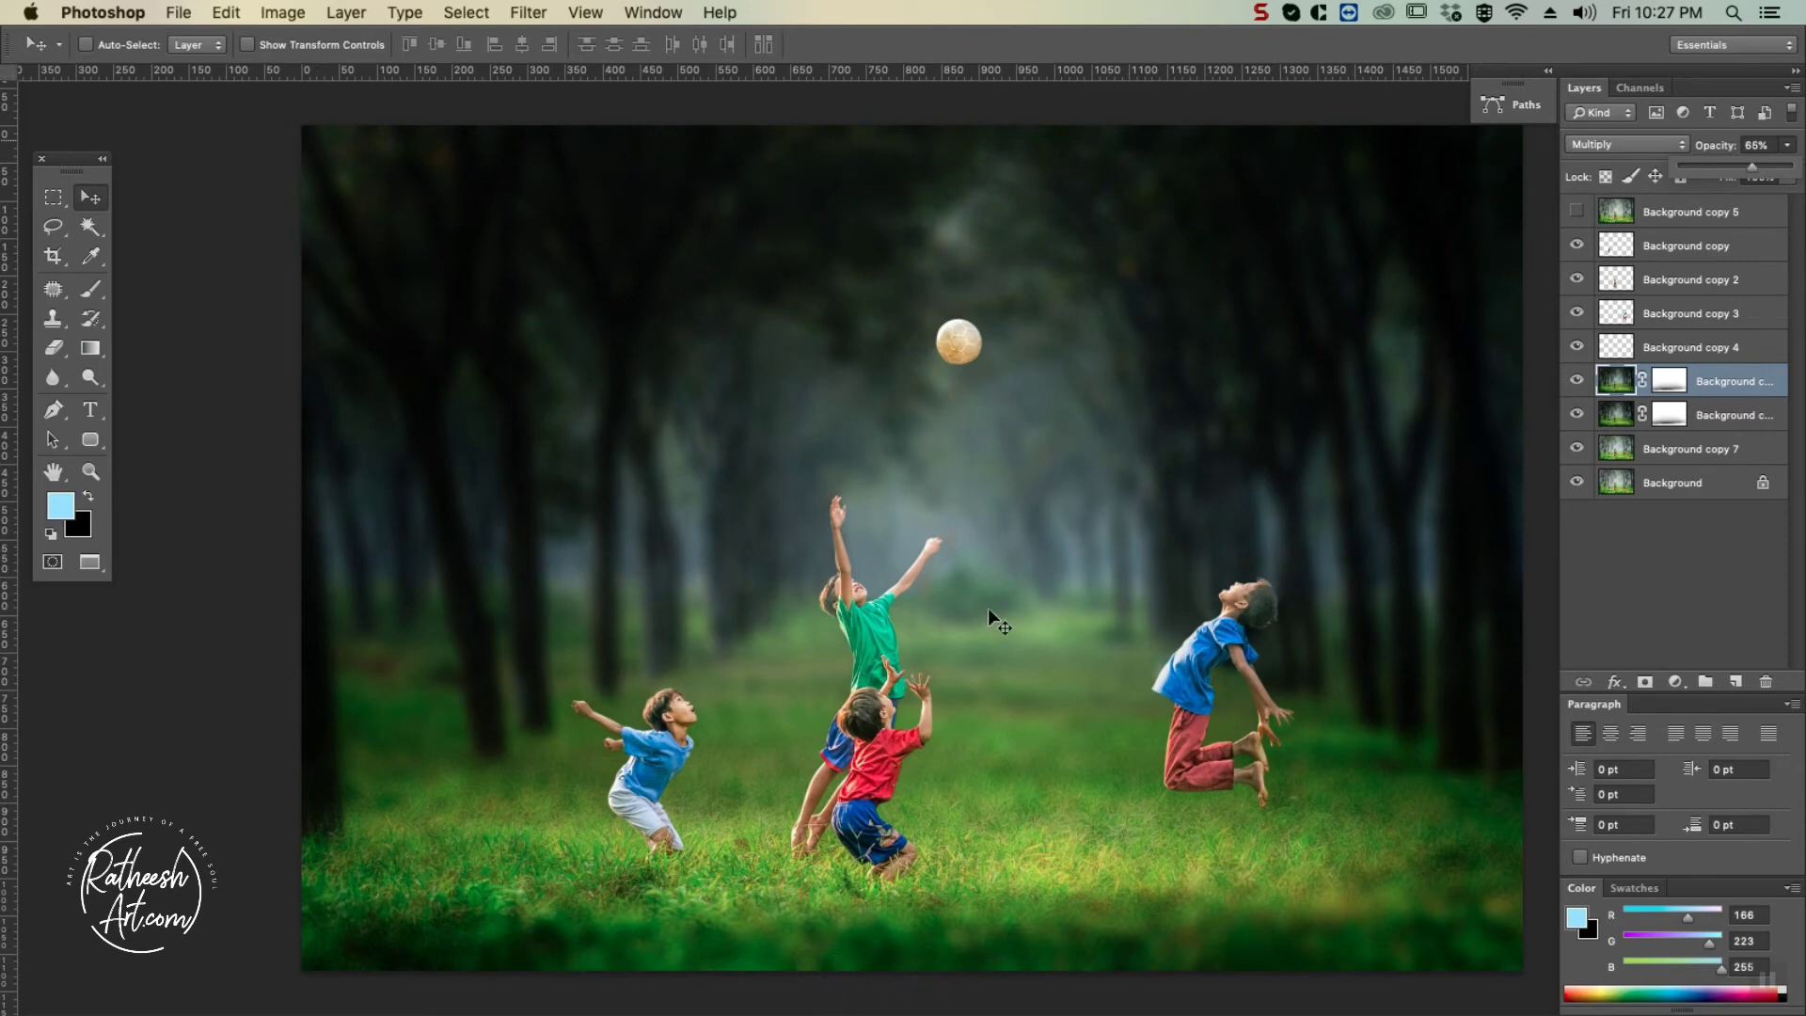
Merge the four cut-out layers, from Background copy to Background copy 4, into one layer.
click(1665, 247)
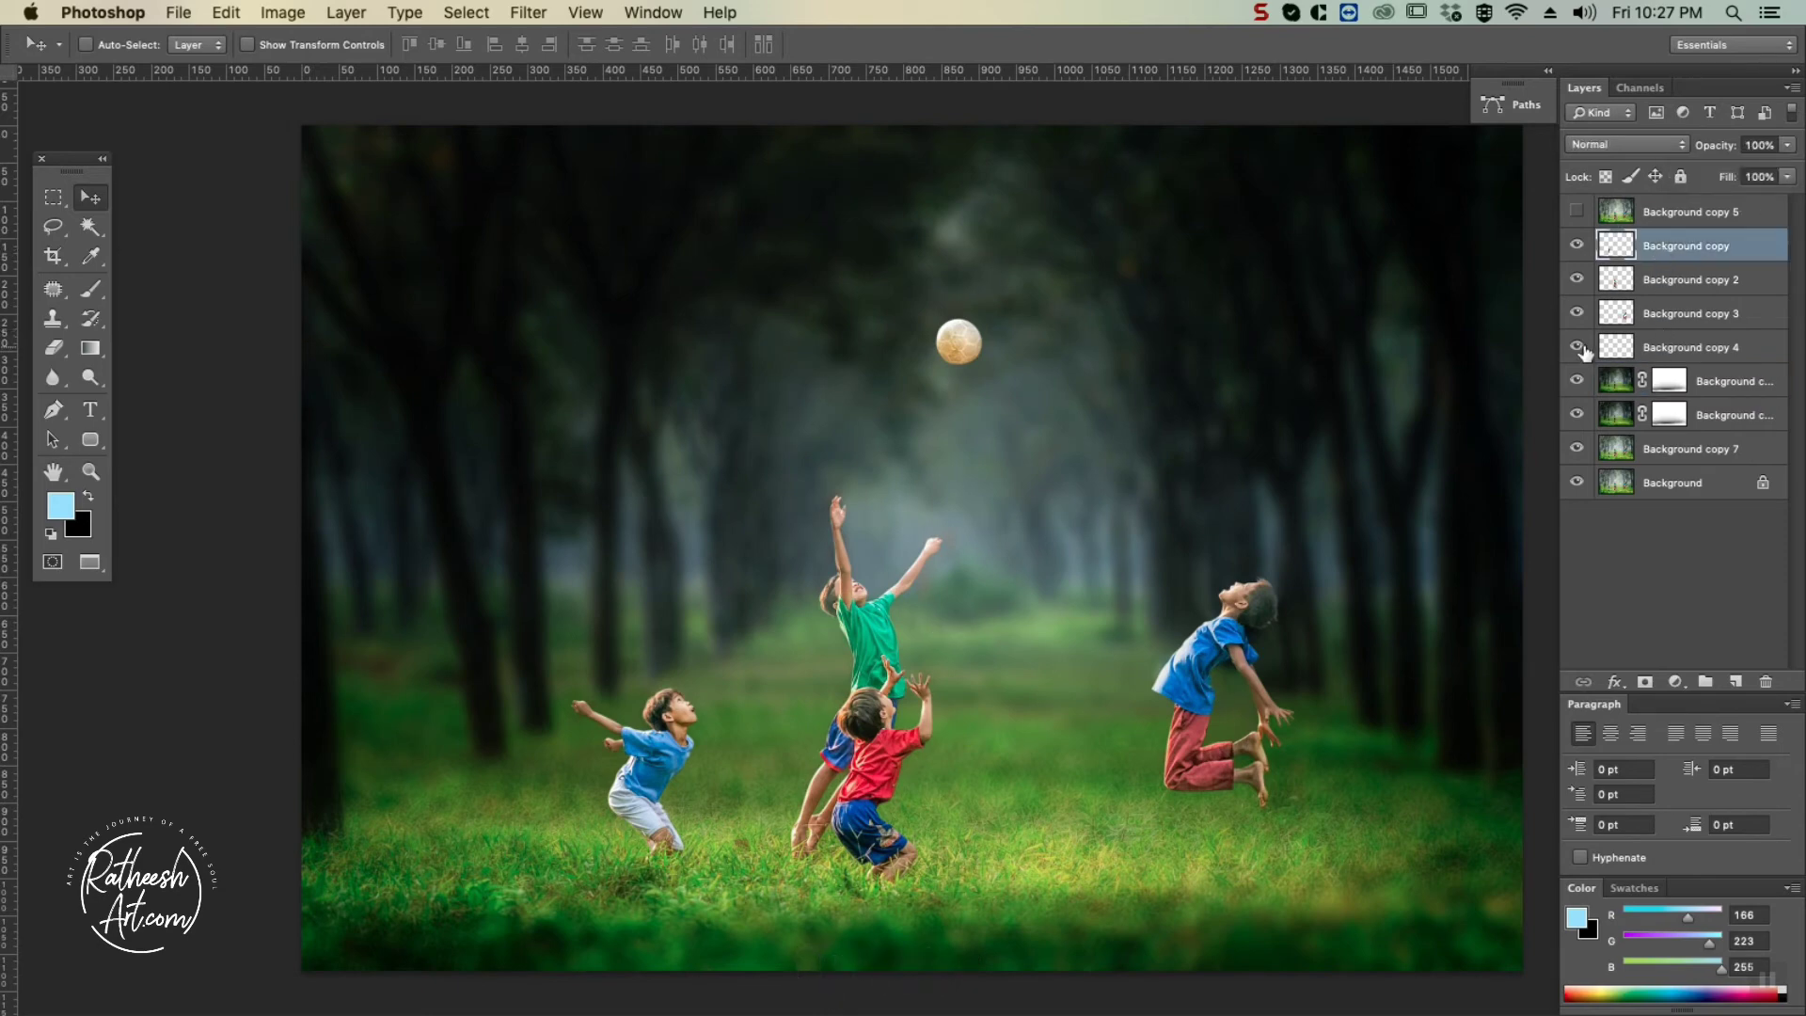
shift+click(1665, 351)
right_click(1664, 350)
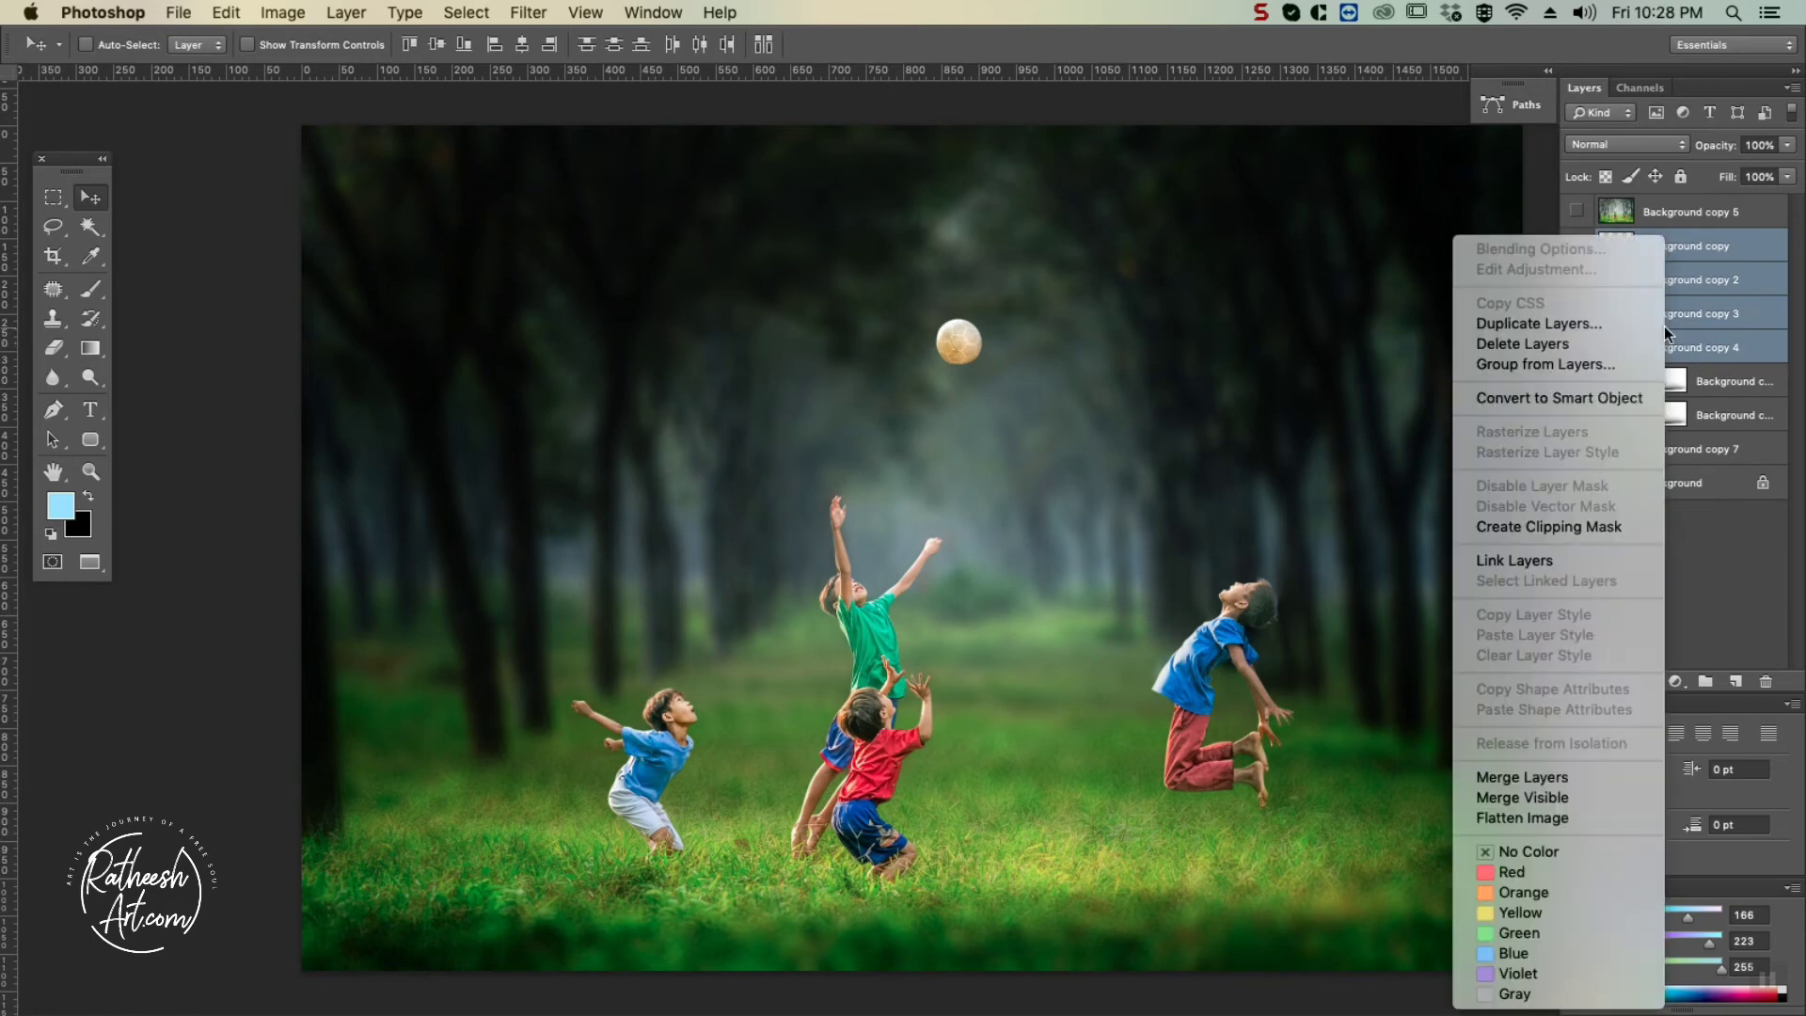
click(1503, 777)
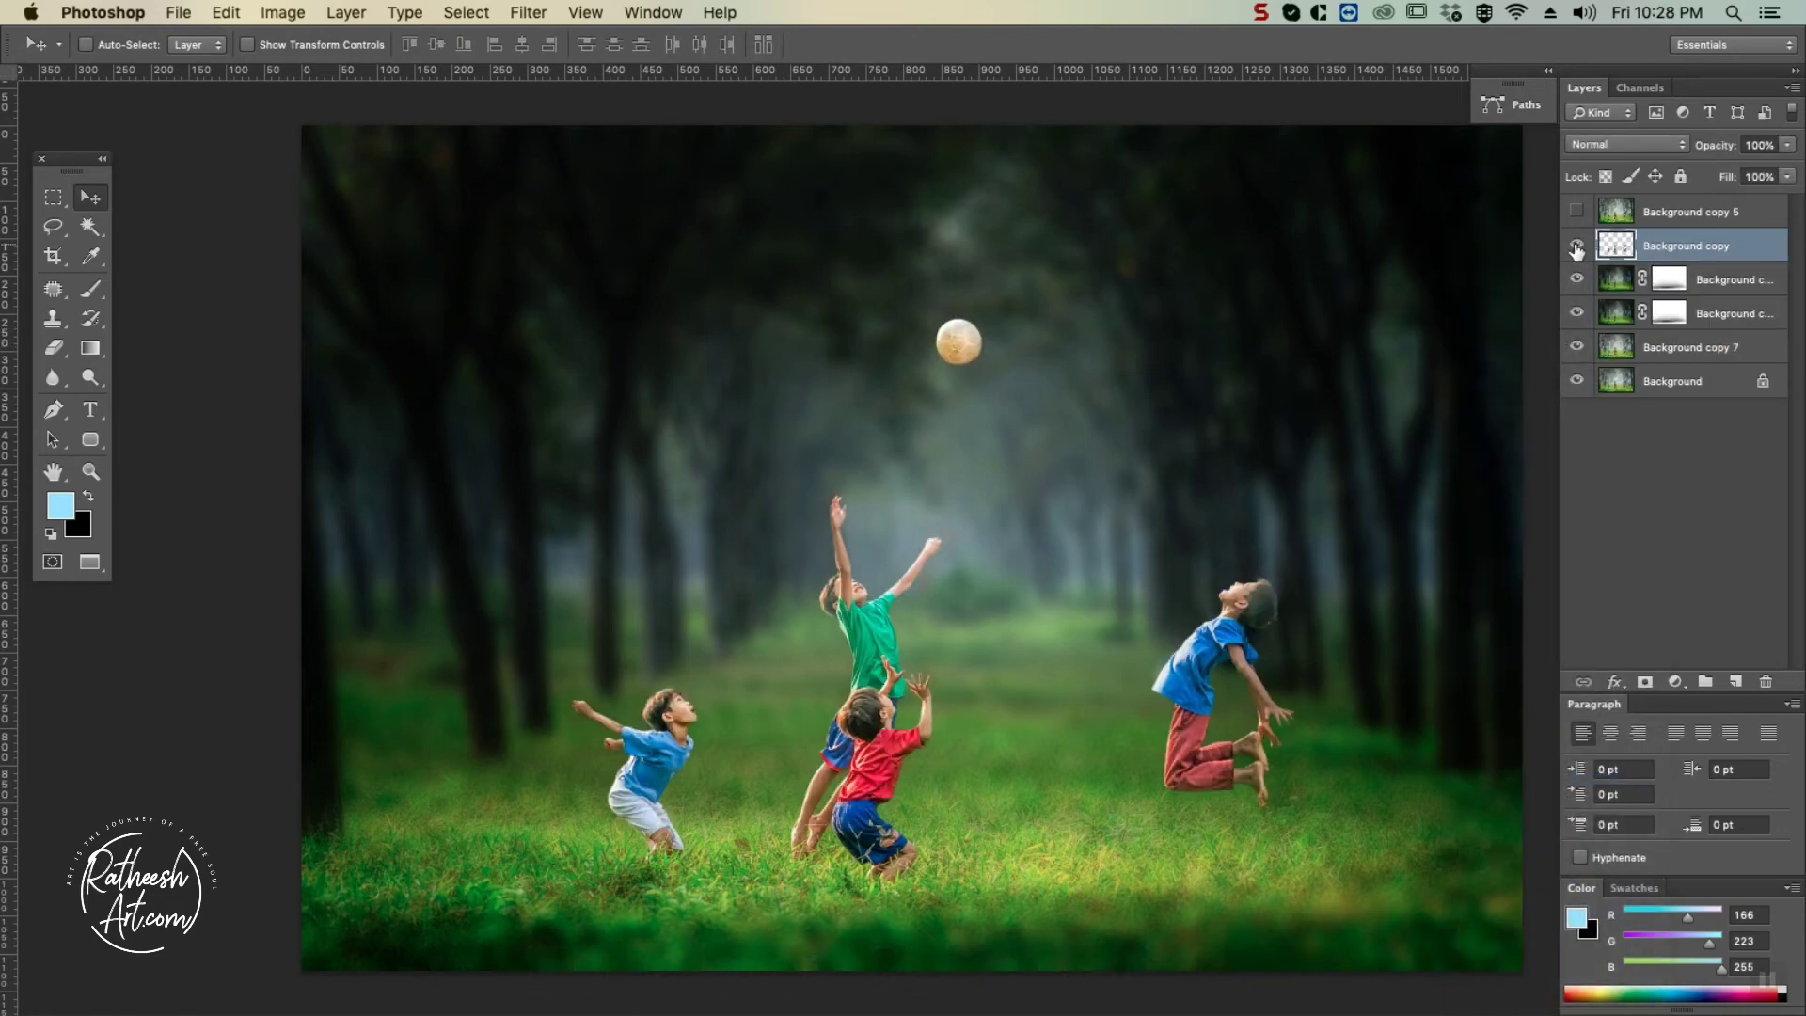
Duplicate the merged cut-out layer and set the duplicate to Soft Light at 84% opacity.
right_click(1686, 256)
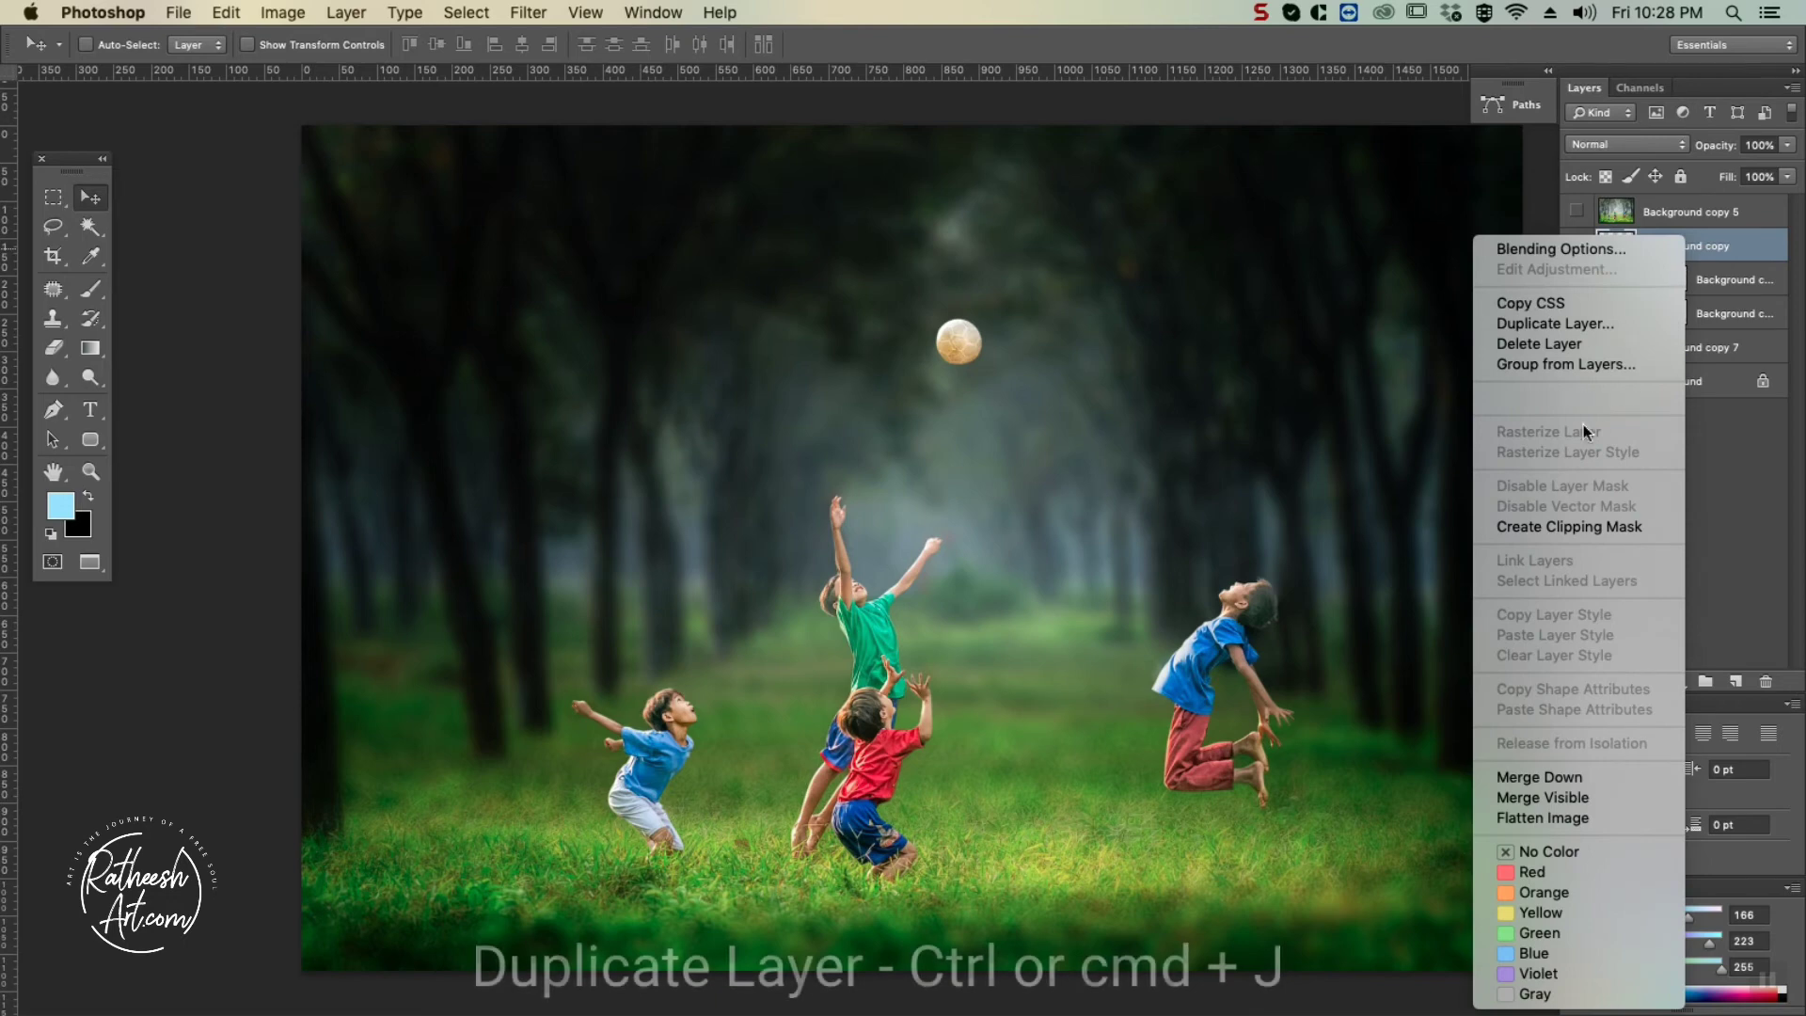
click(1543, 324)
key(Return)
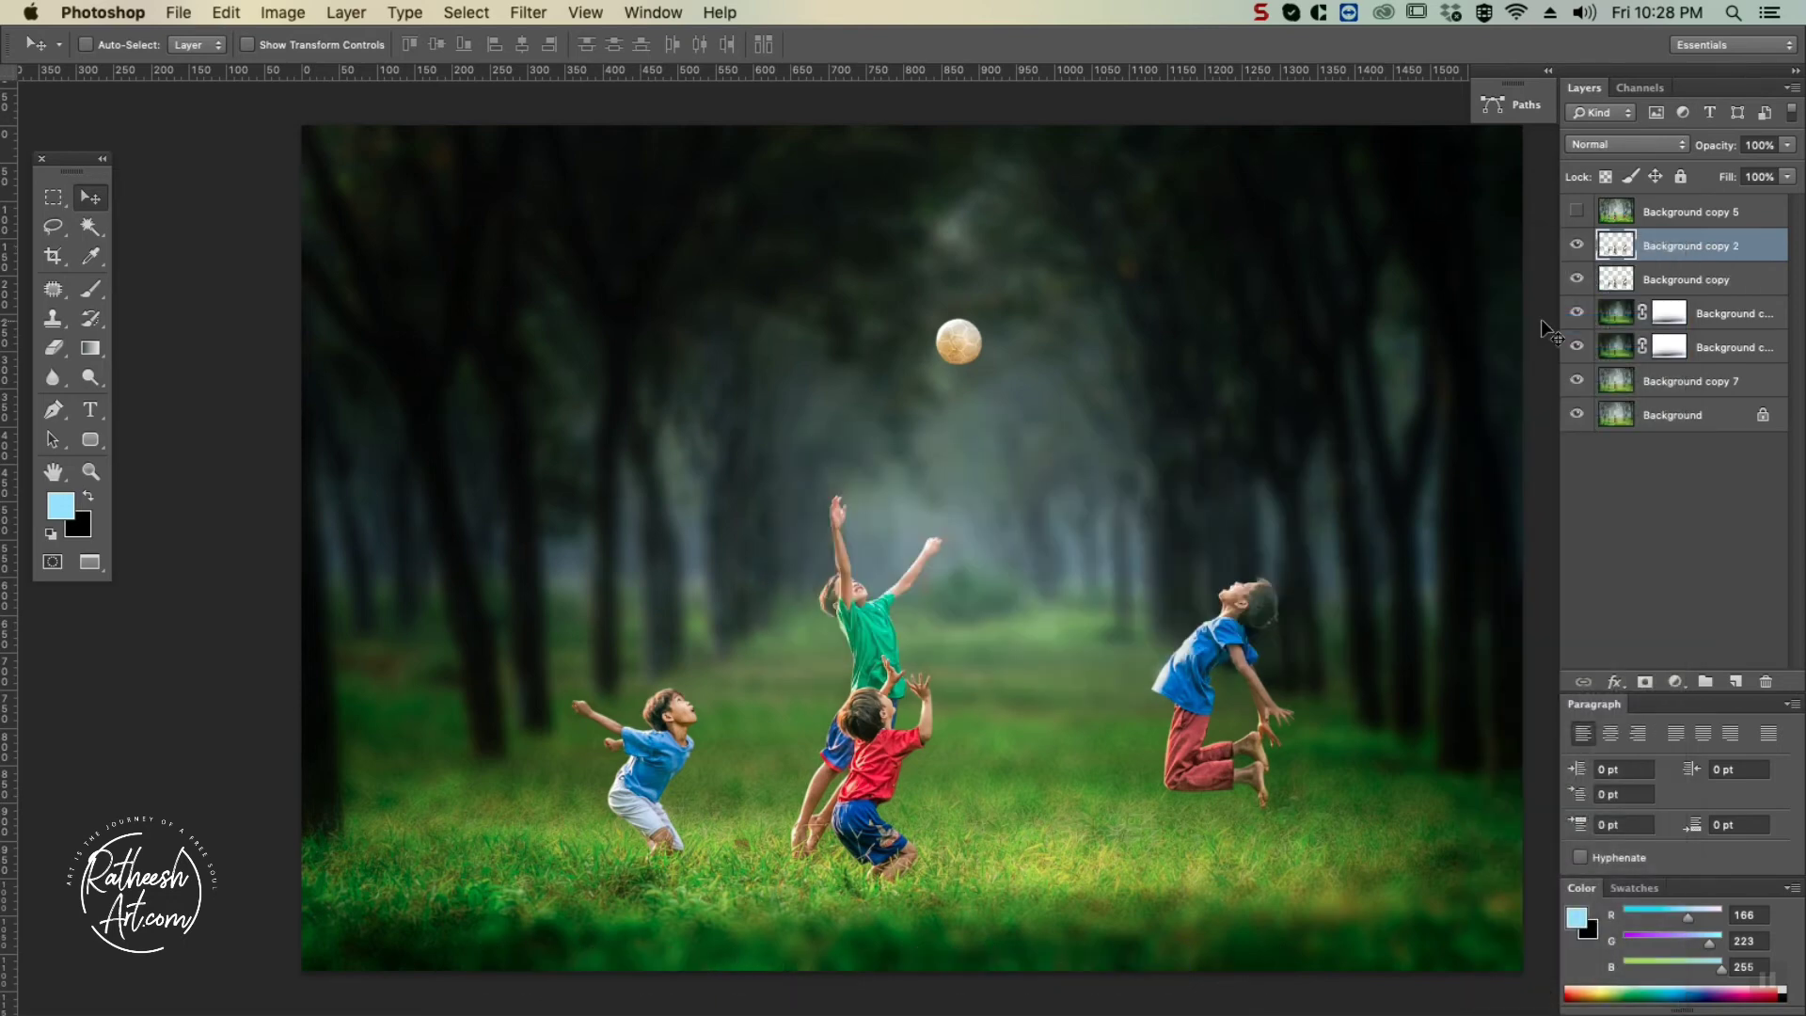
click(1619, 143)
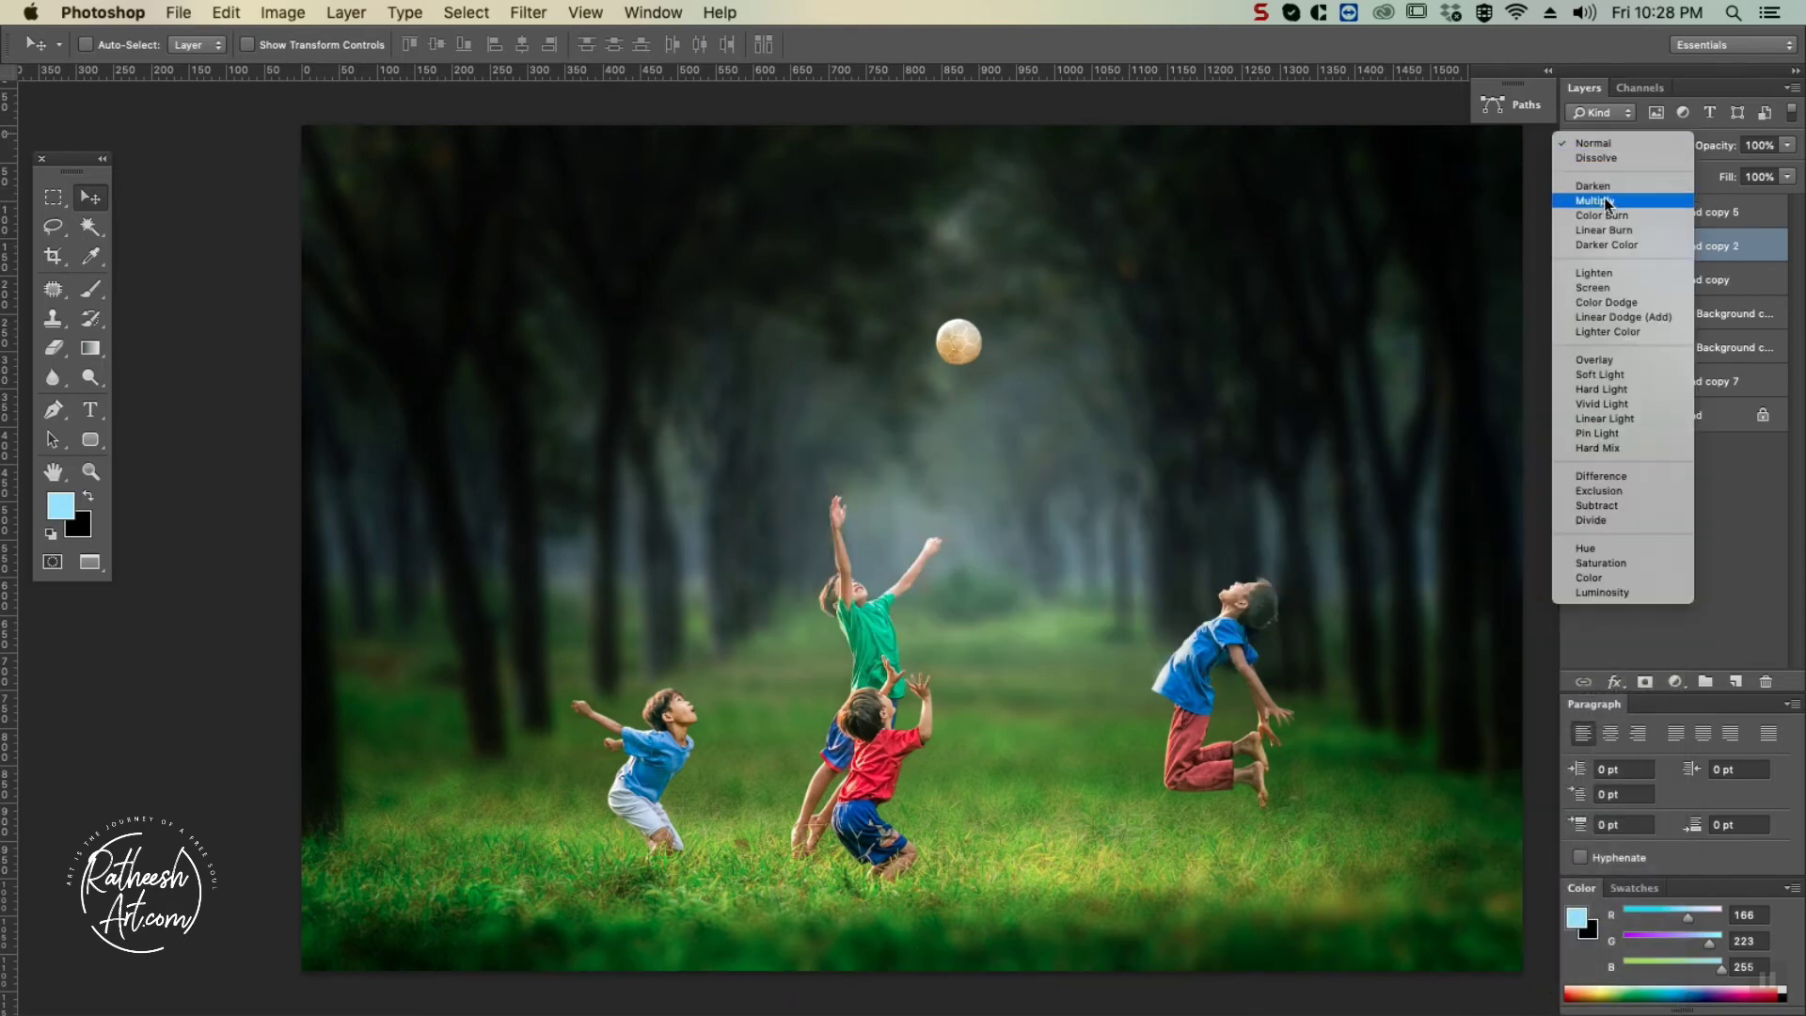
click(1600, 375)
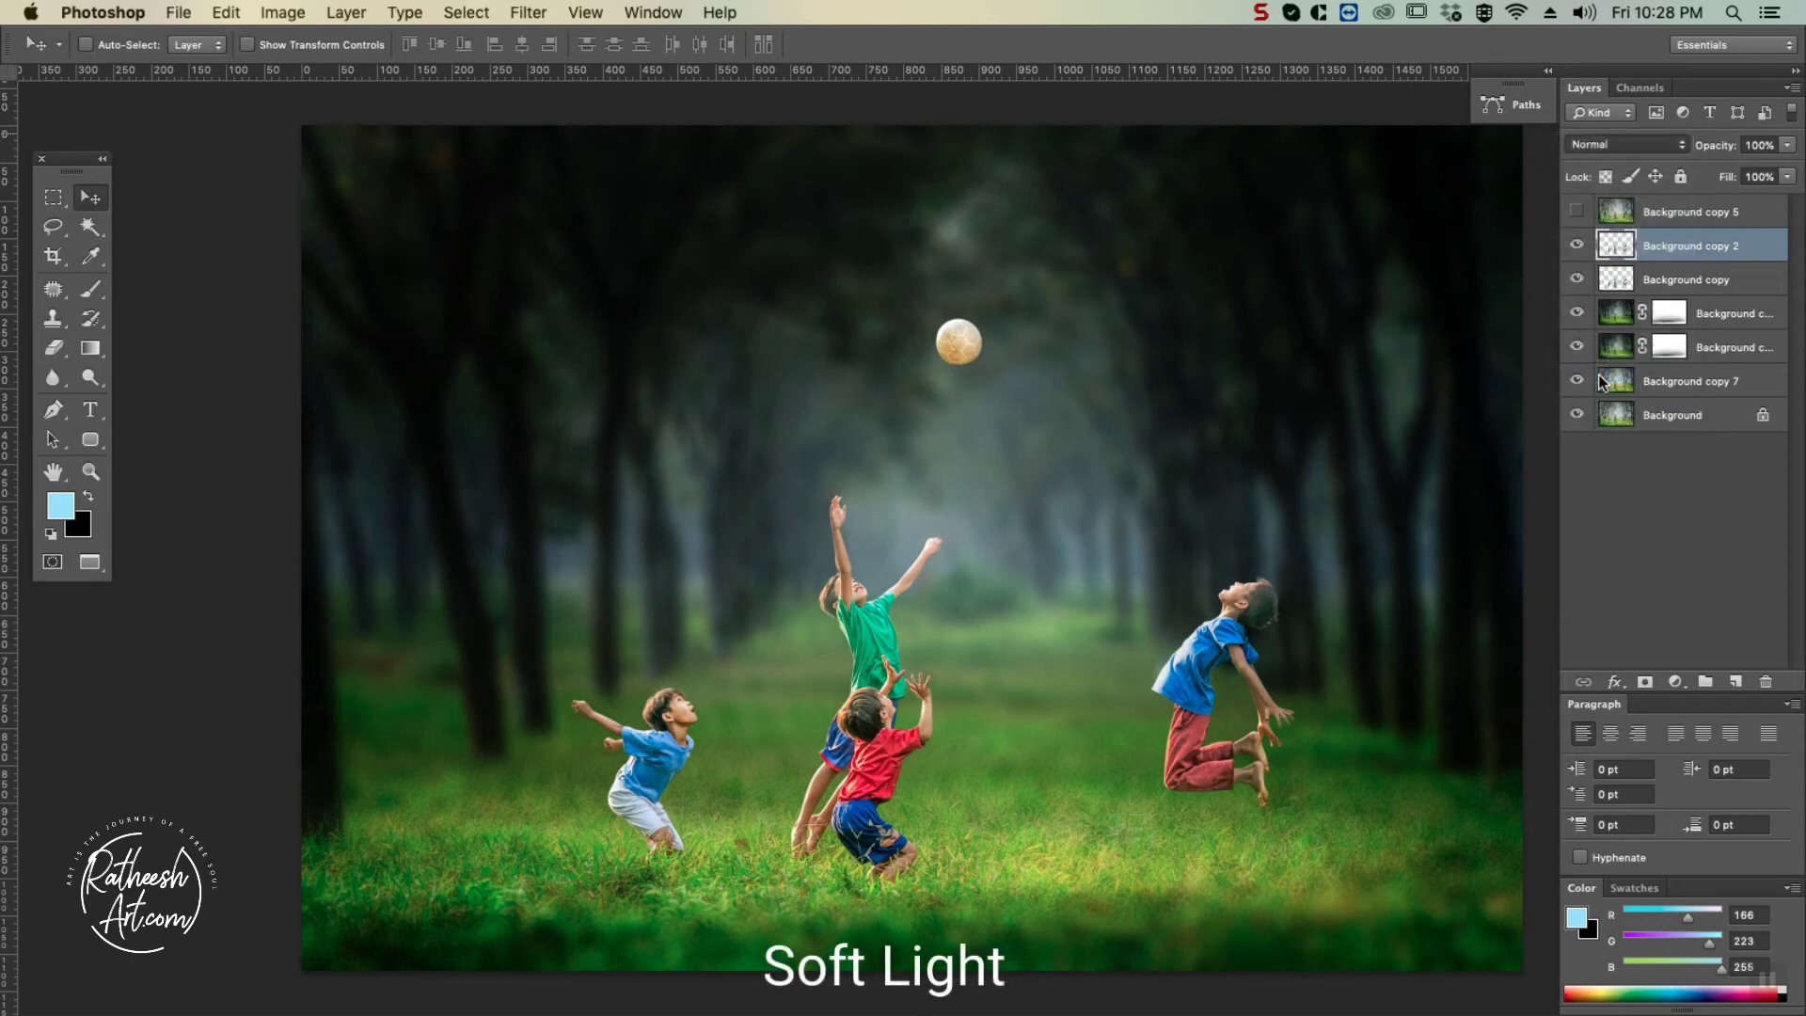
click(1787, 146)
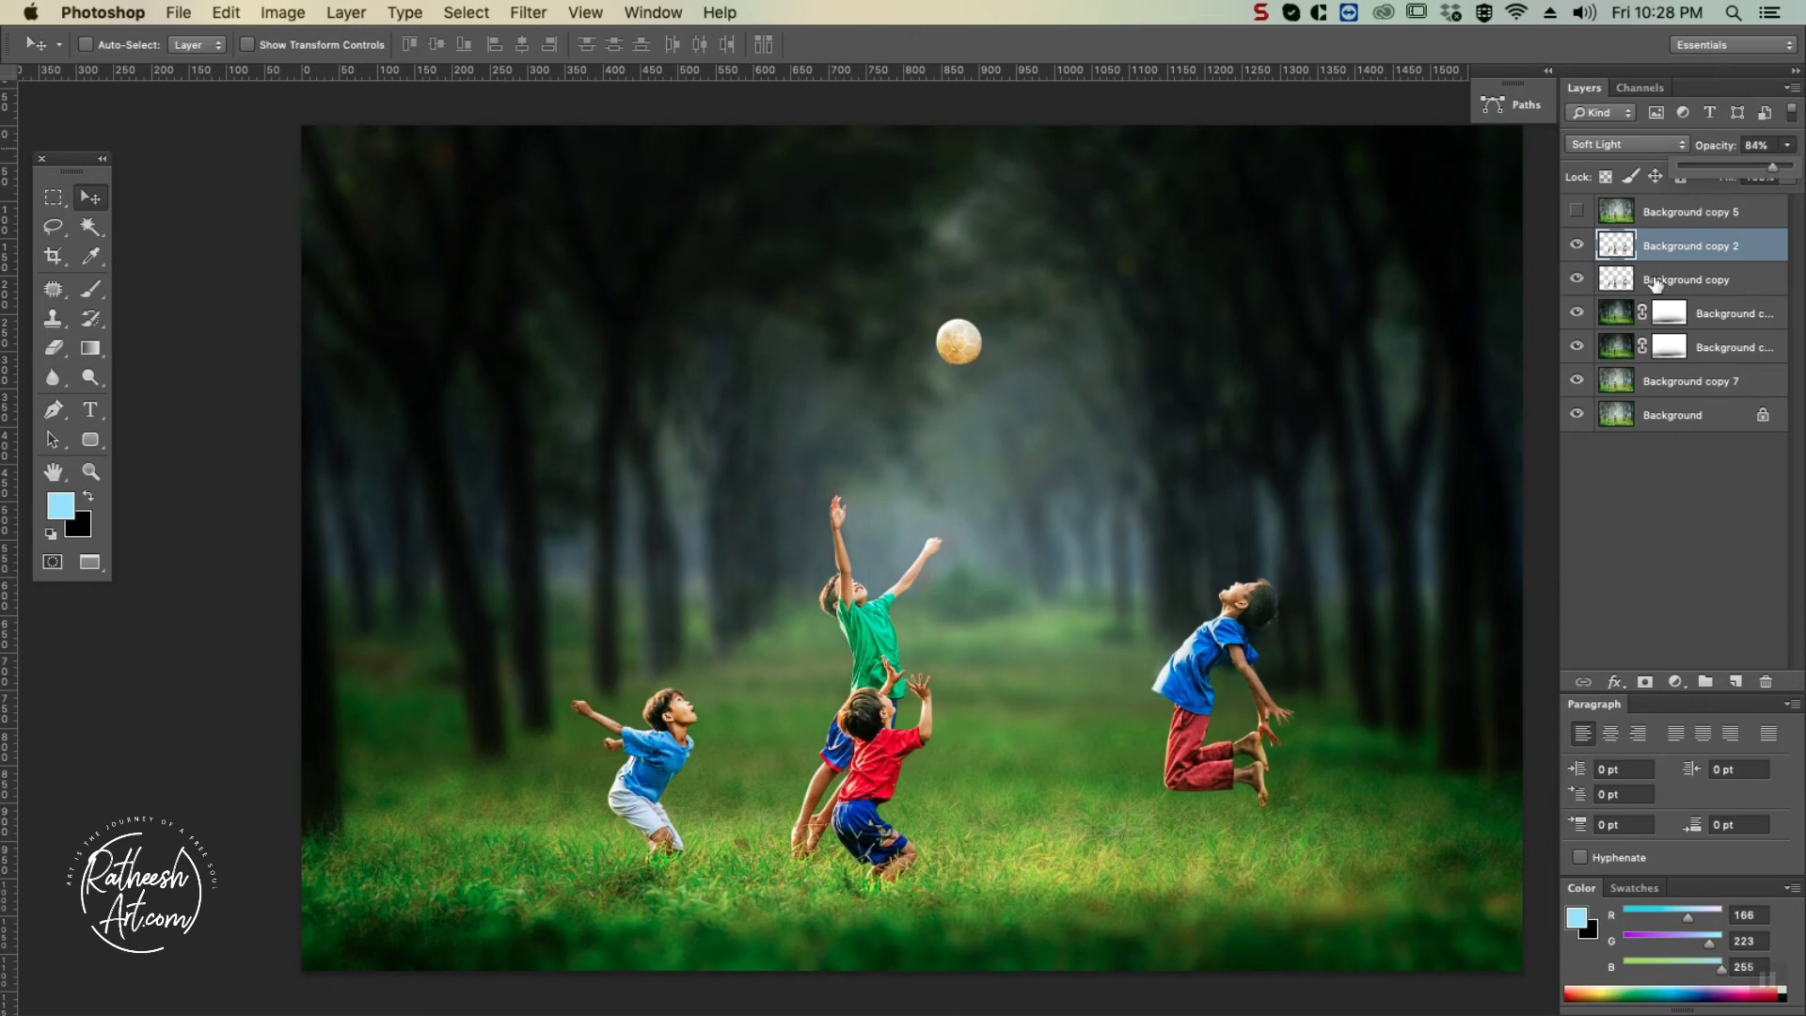
Merge the Soft Light duplicate with the original cut-out layer.
shift+click(1607, 287)
right_click(1607, 294)
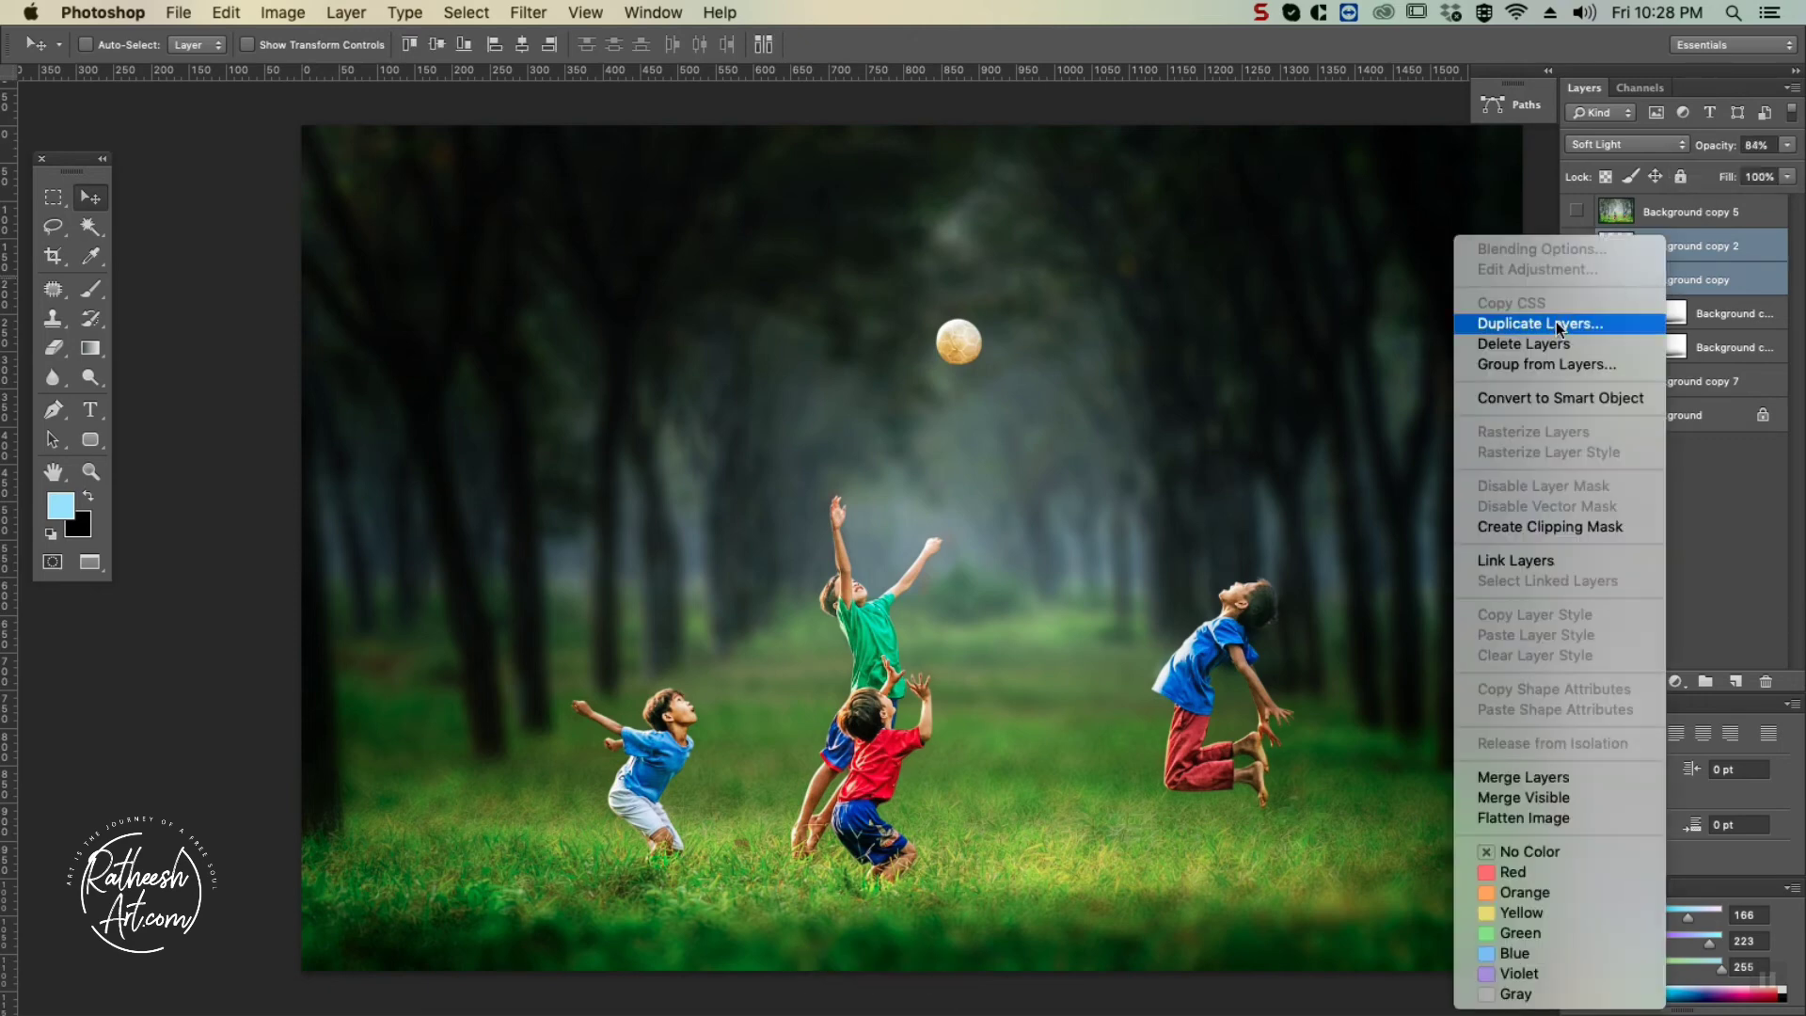
click(1526, 778)
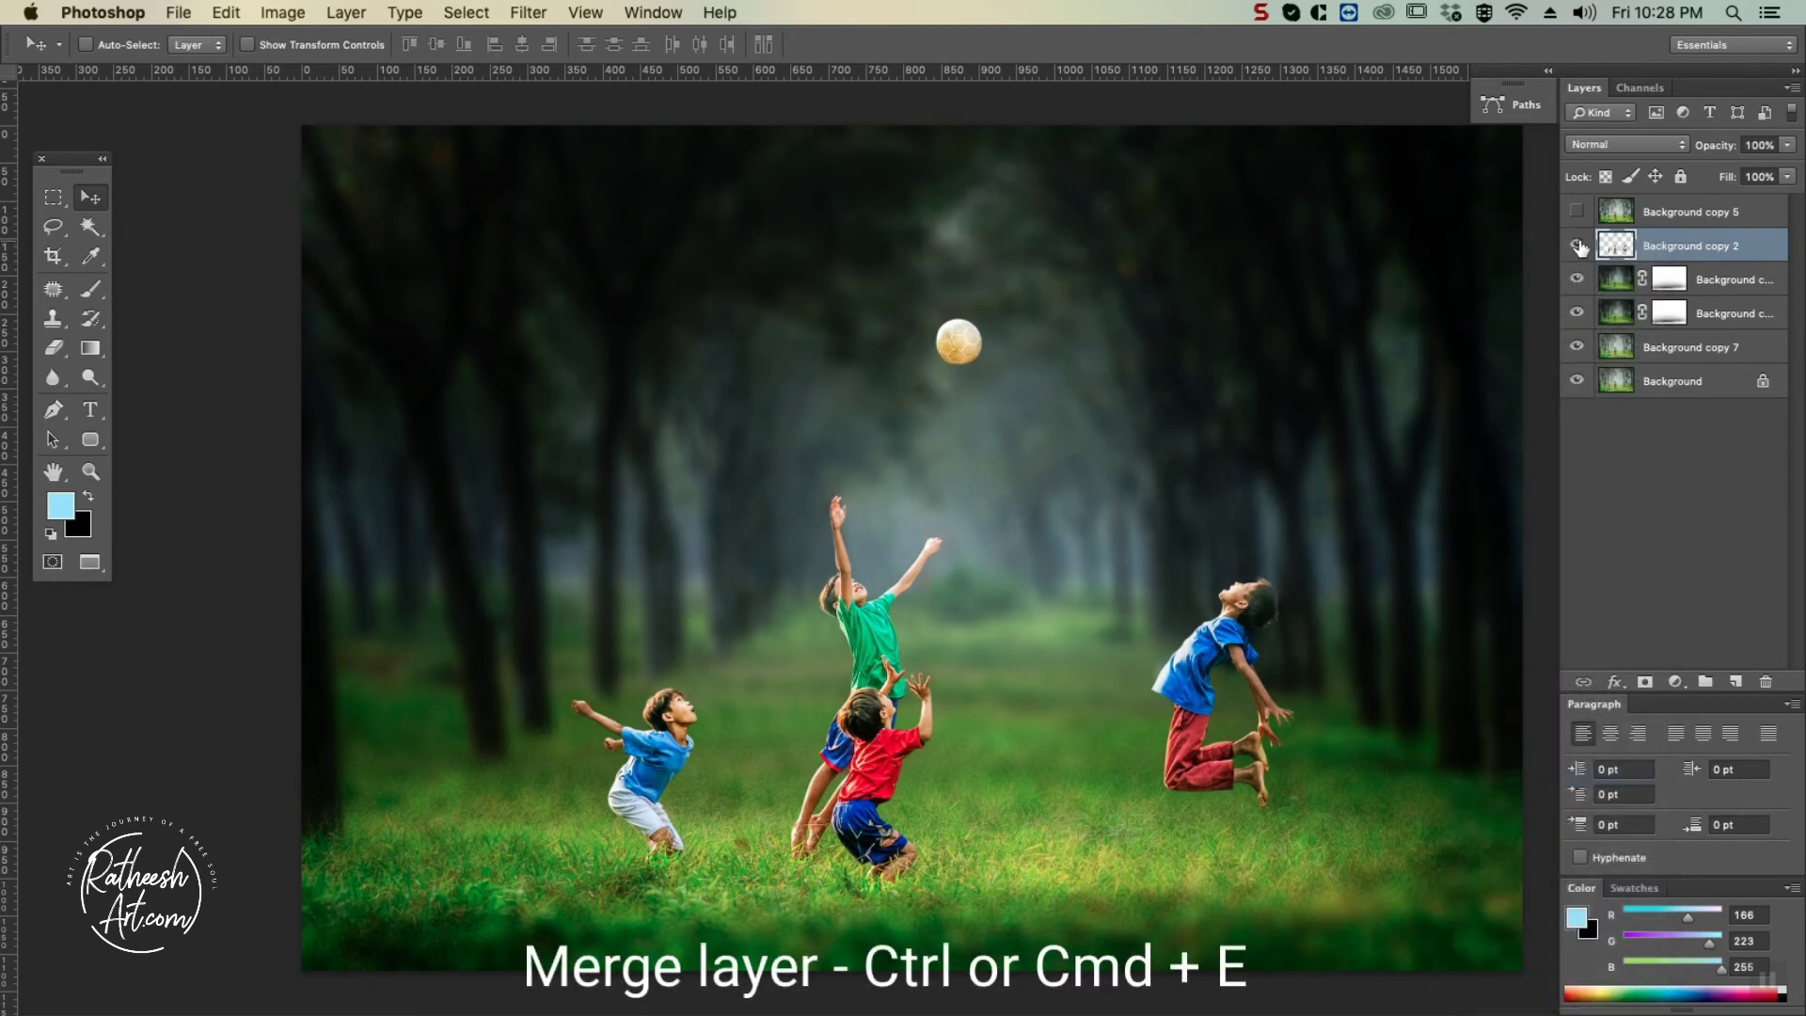
Apply Selective Color to the merged cut-outs, raising Black to +27% in the Blacks range.
click(285, 13)
mouse_move(357, 82)
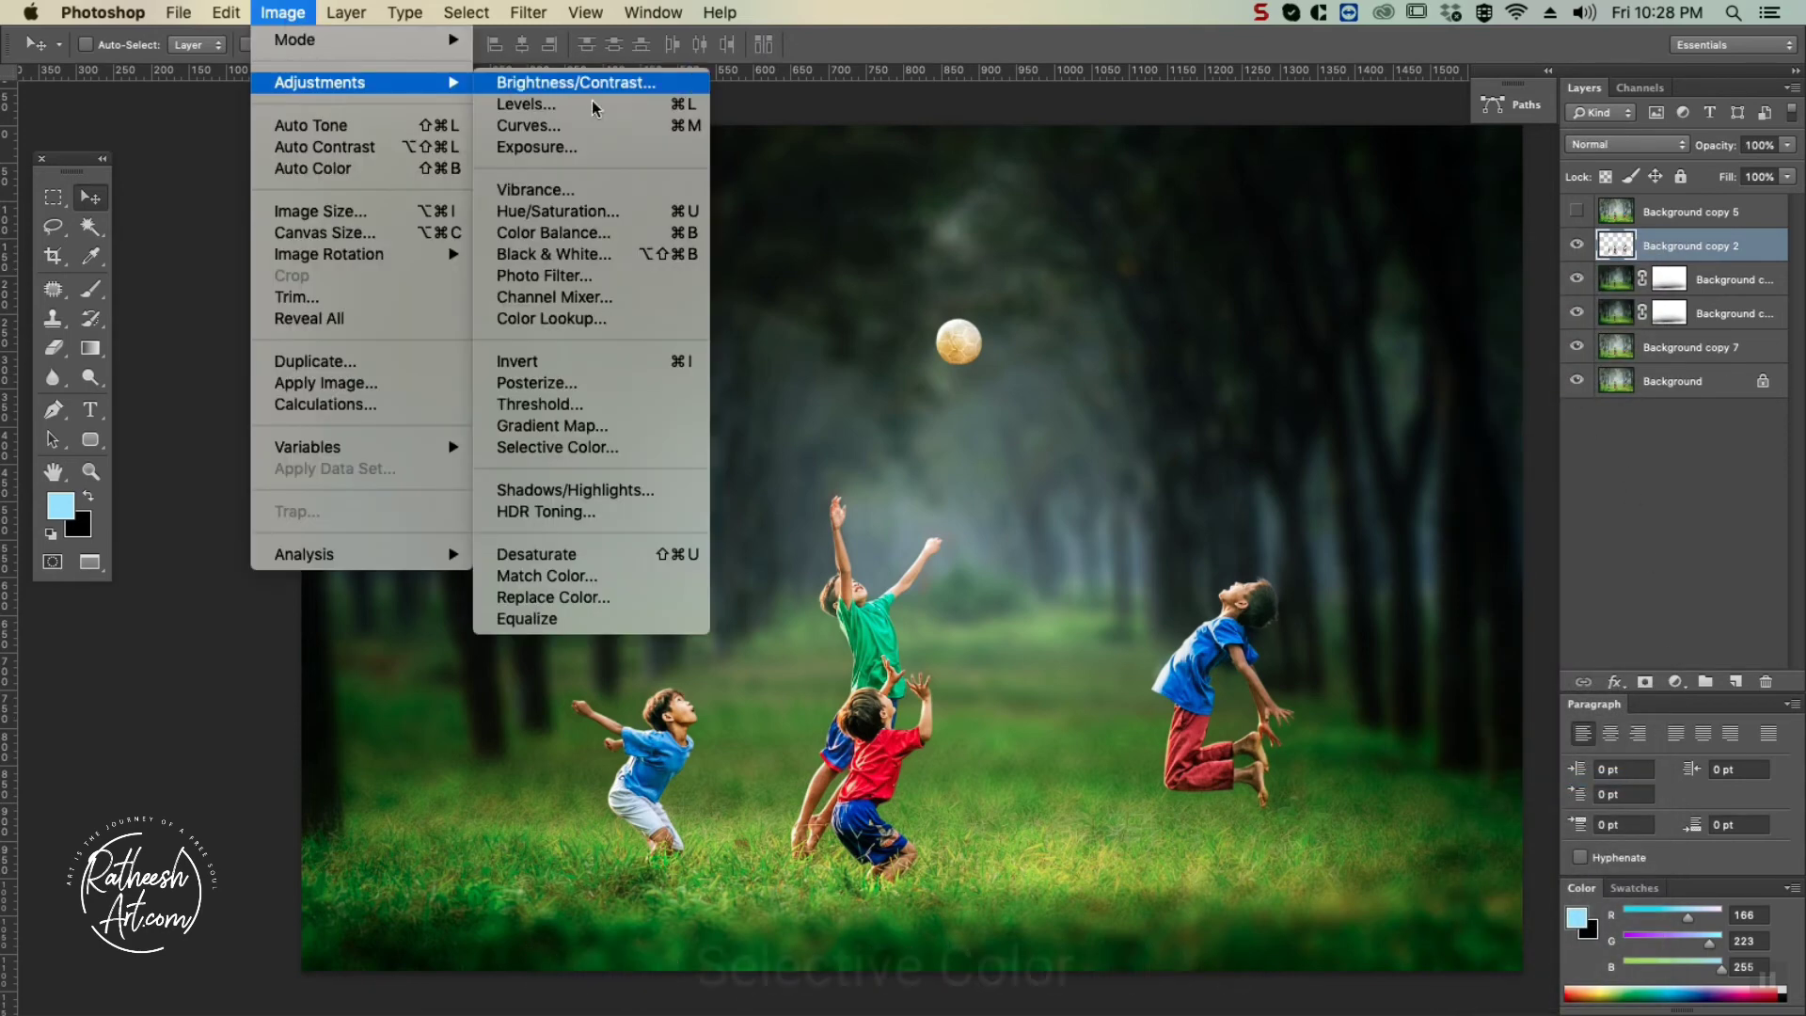
click(561, 447)
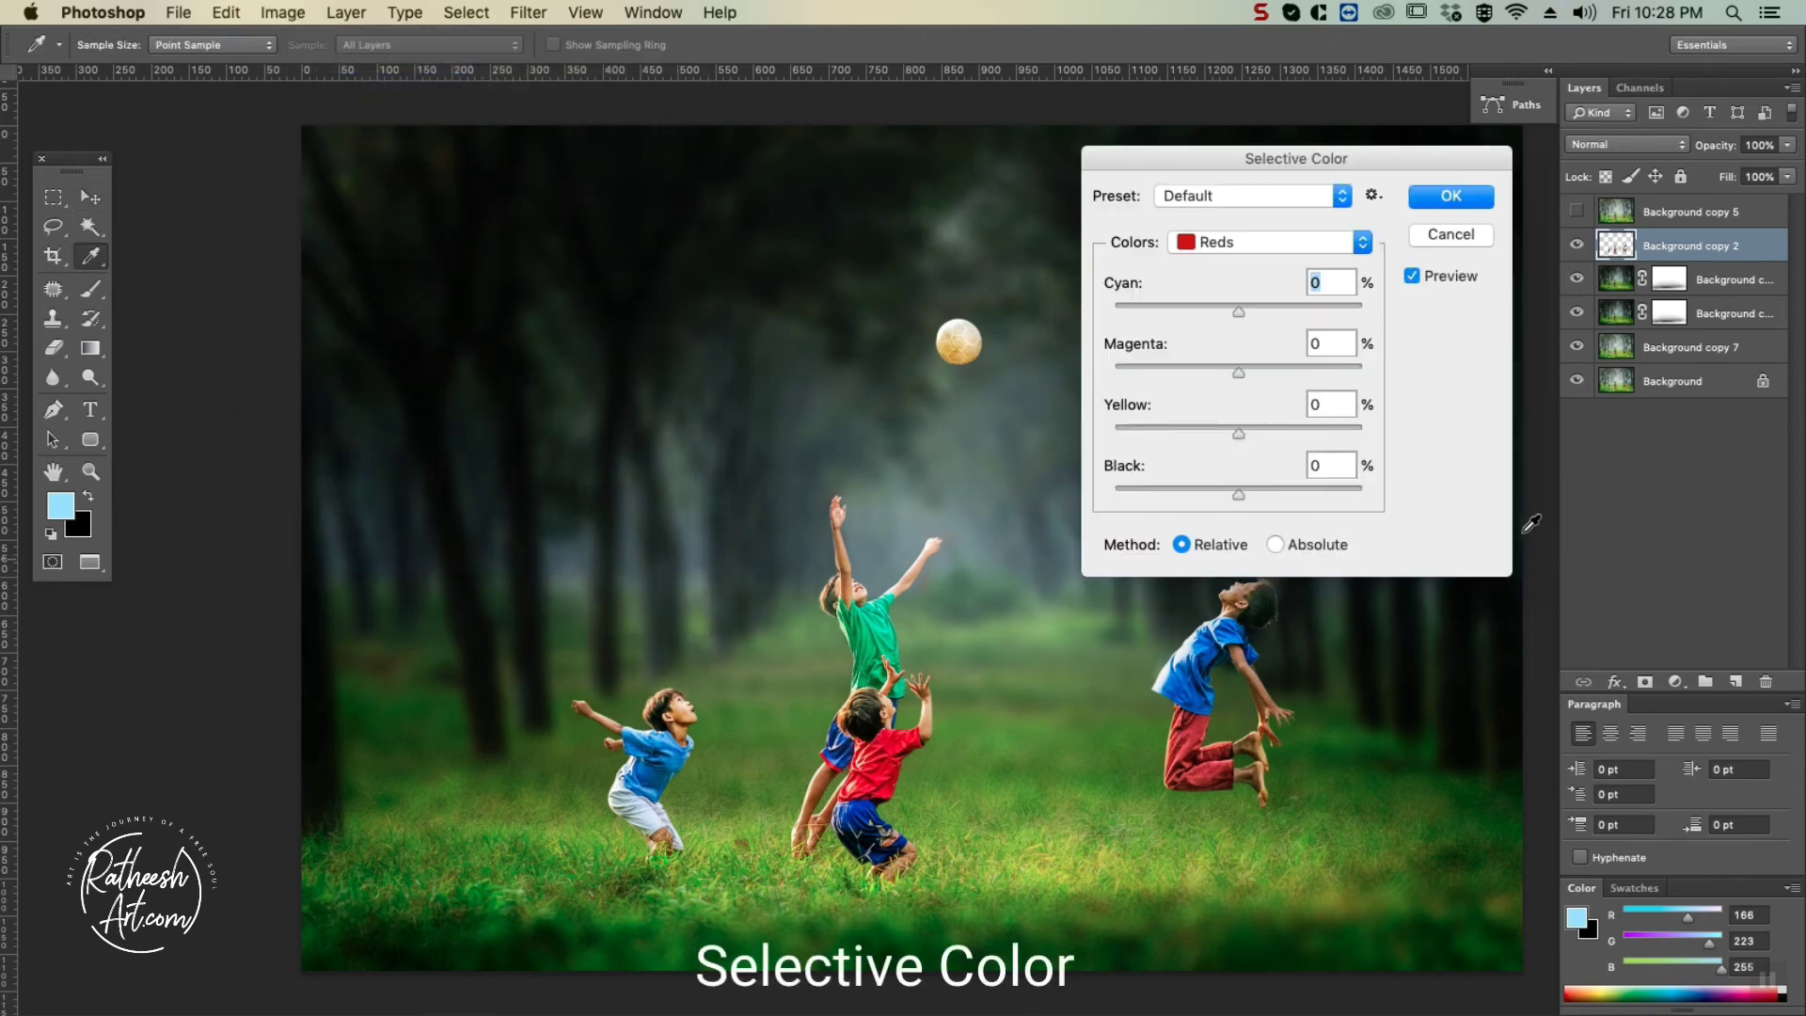
click(1223, 242)
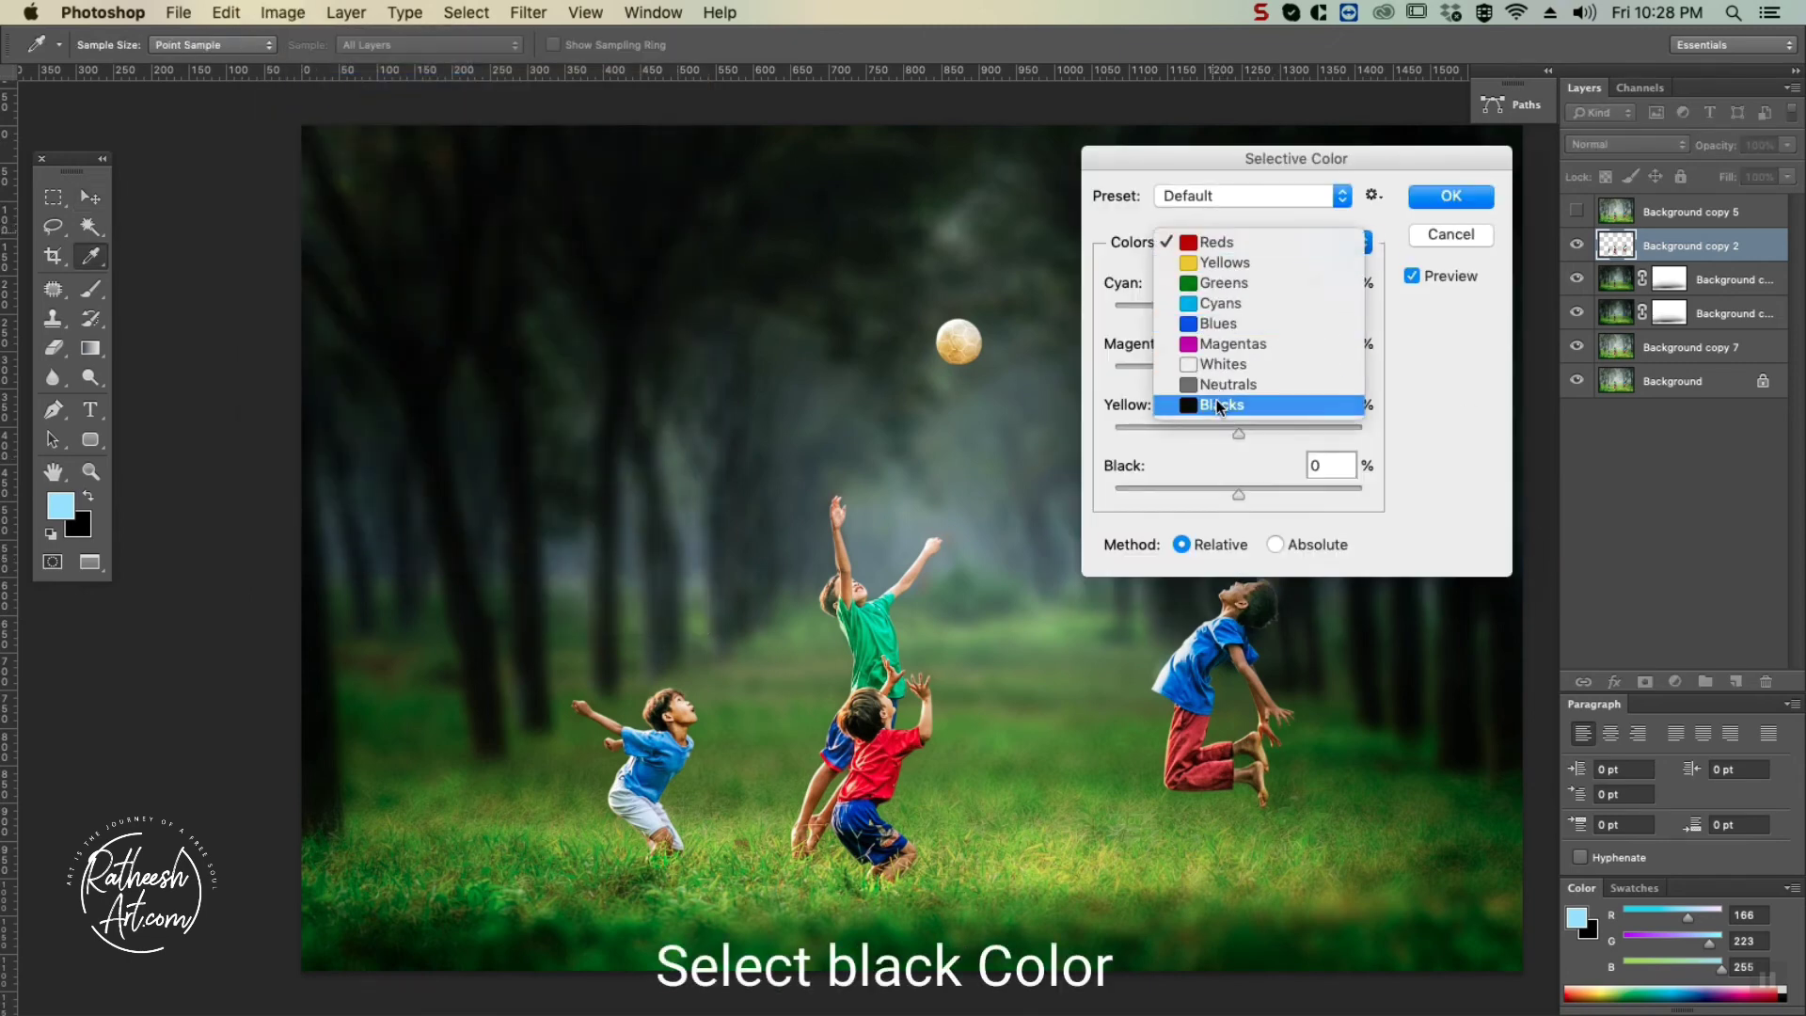
click(1218, 405)
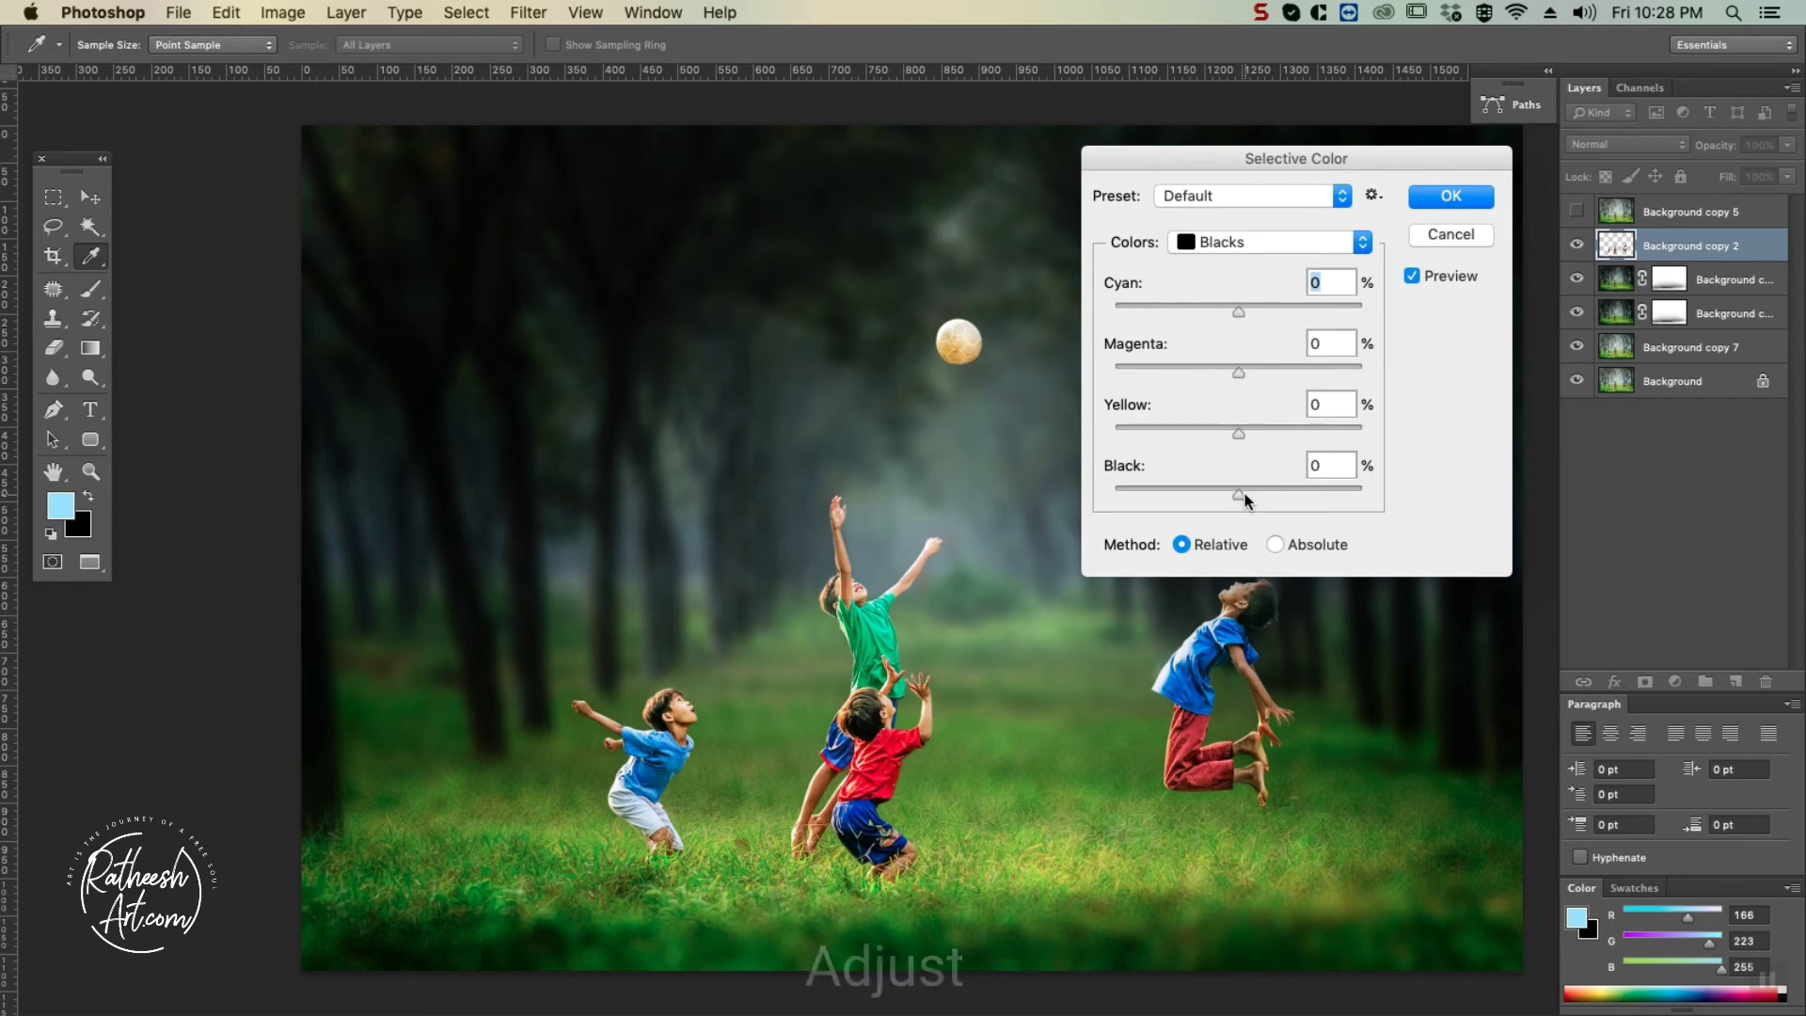
drag(1240, 495, 1274, 498)
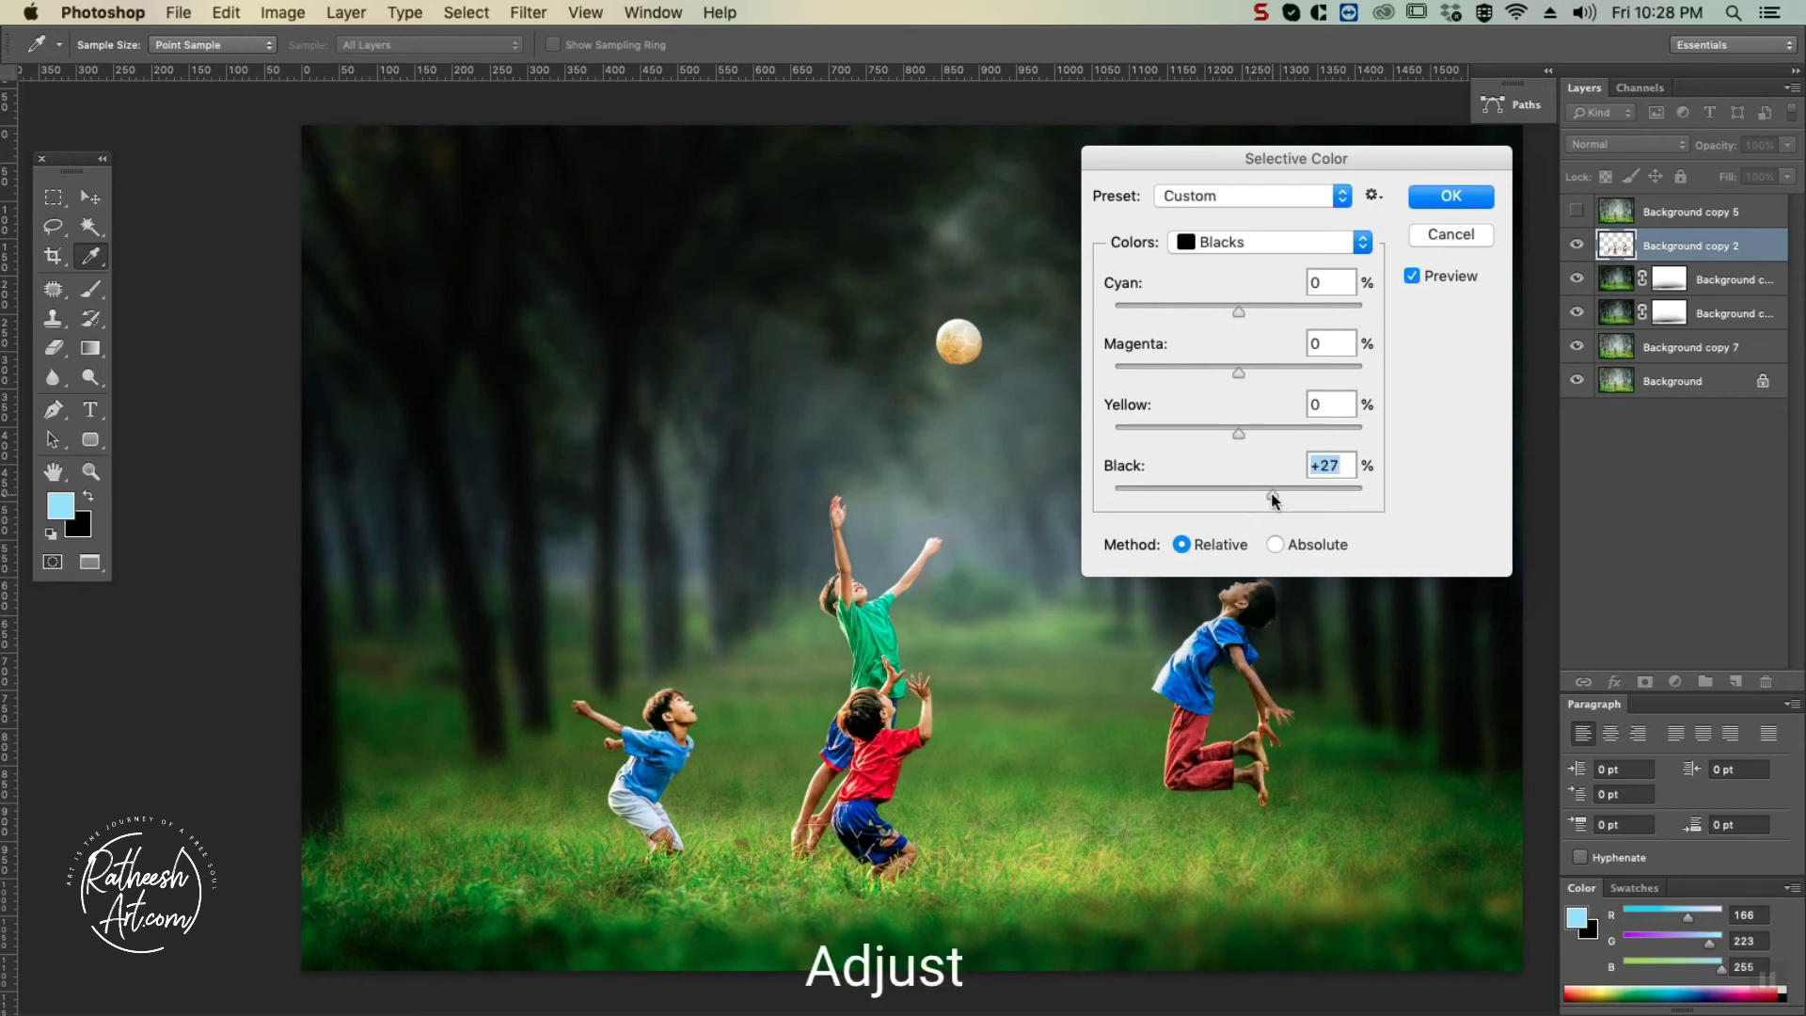
click(1447, 199)
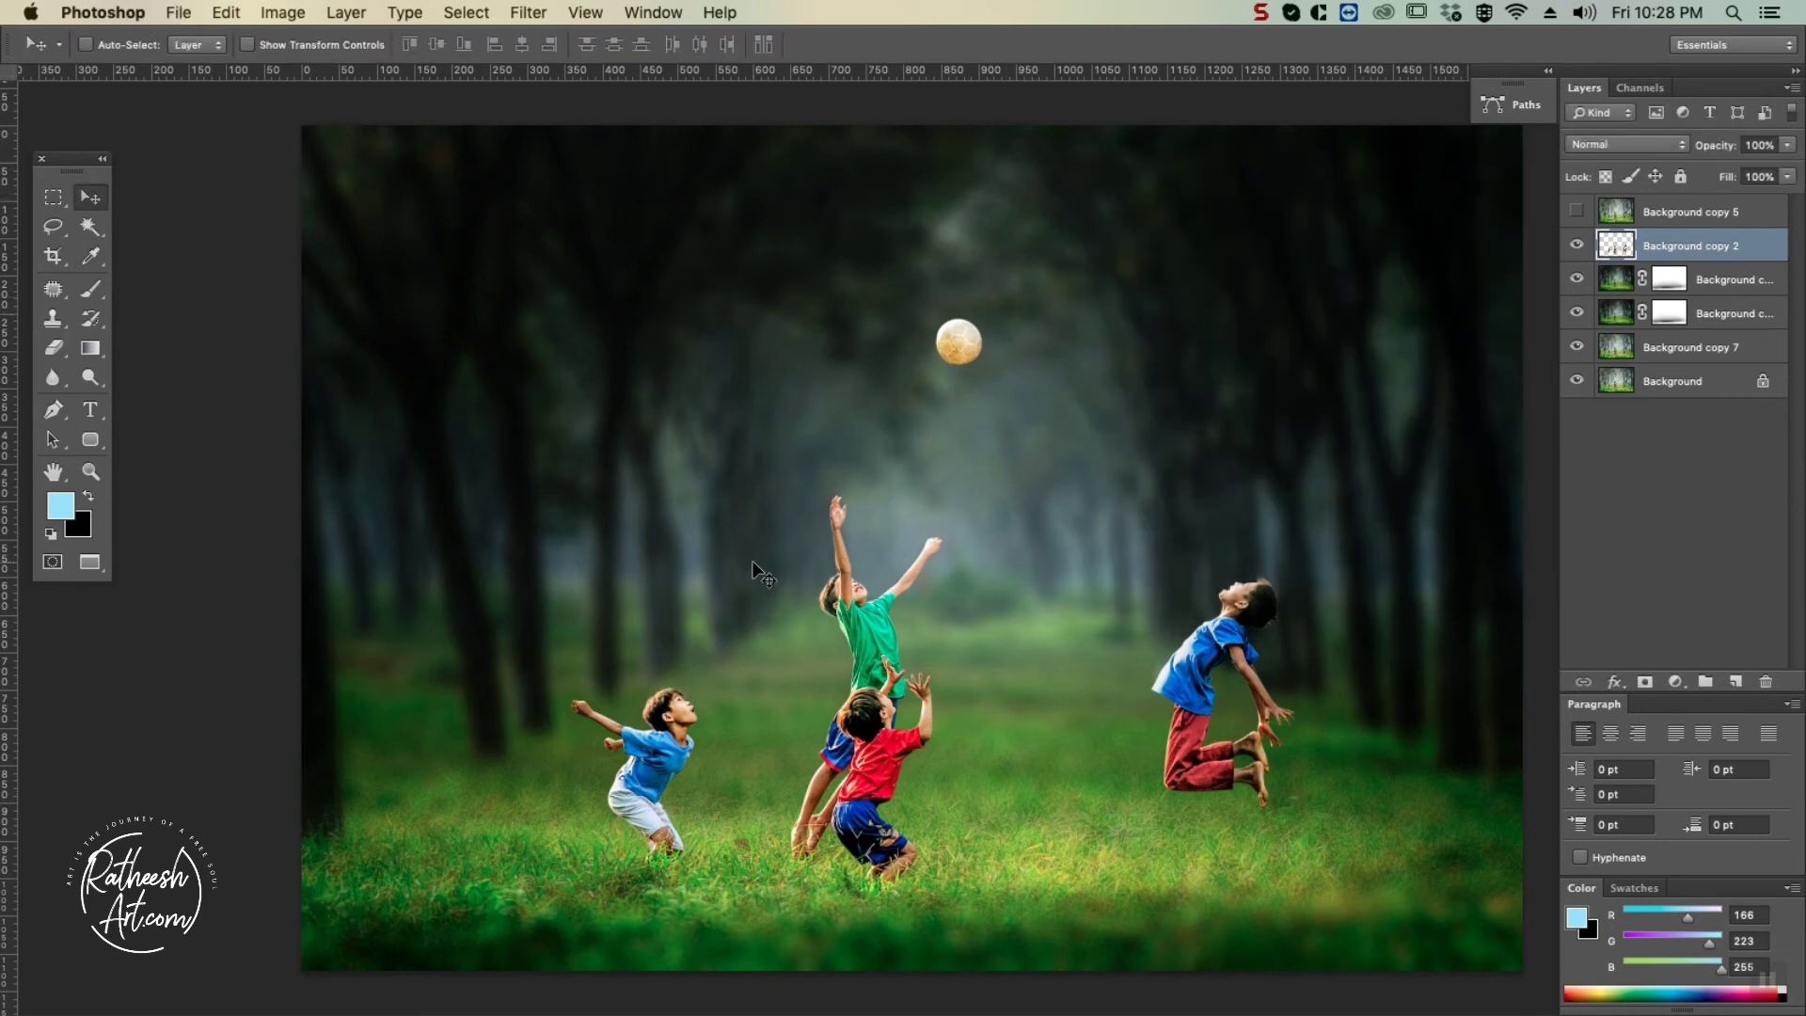
Copy the whole orange glow image into the forest composition and place it beside the boy in green.
key(super+minus)
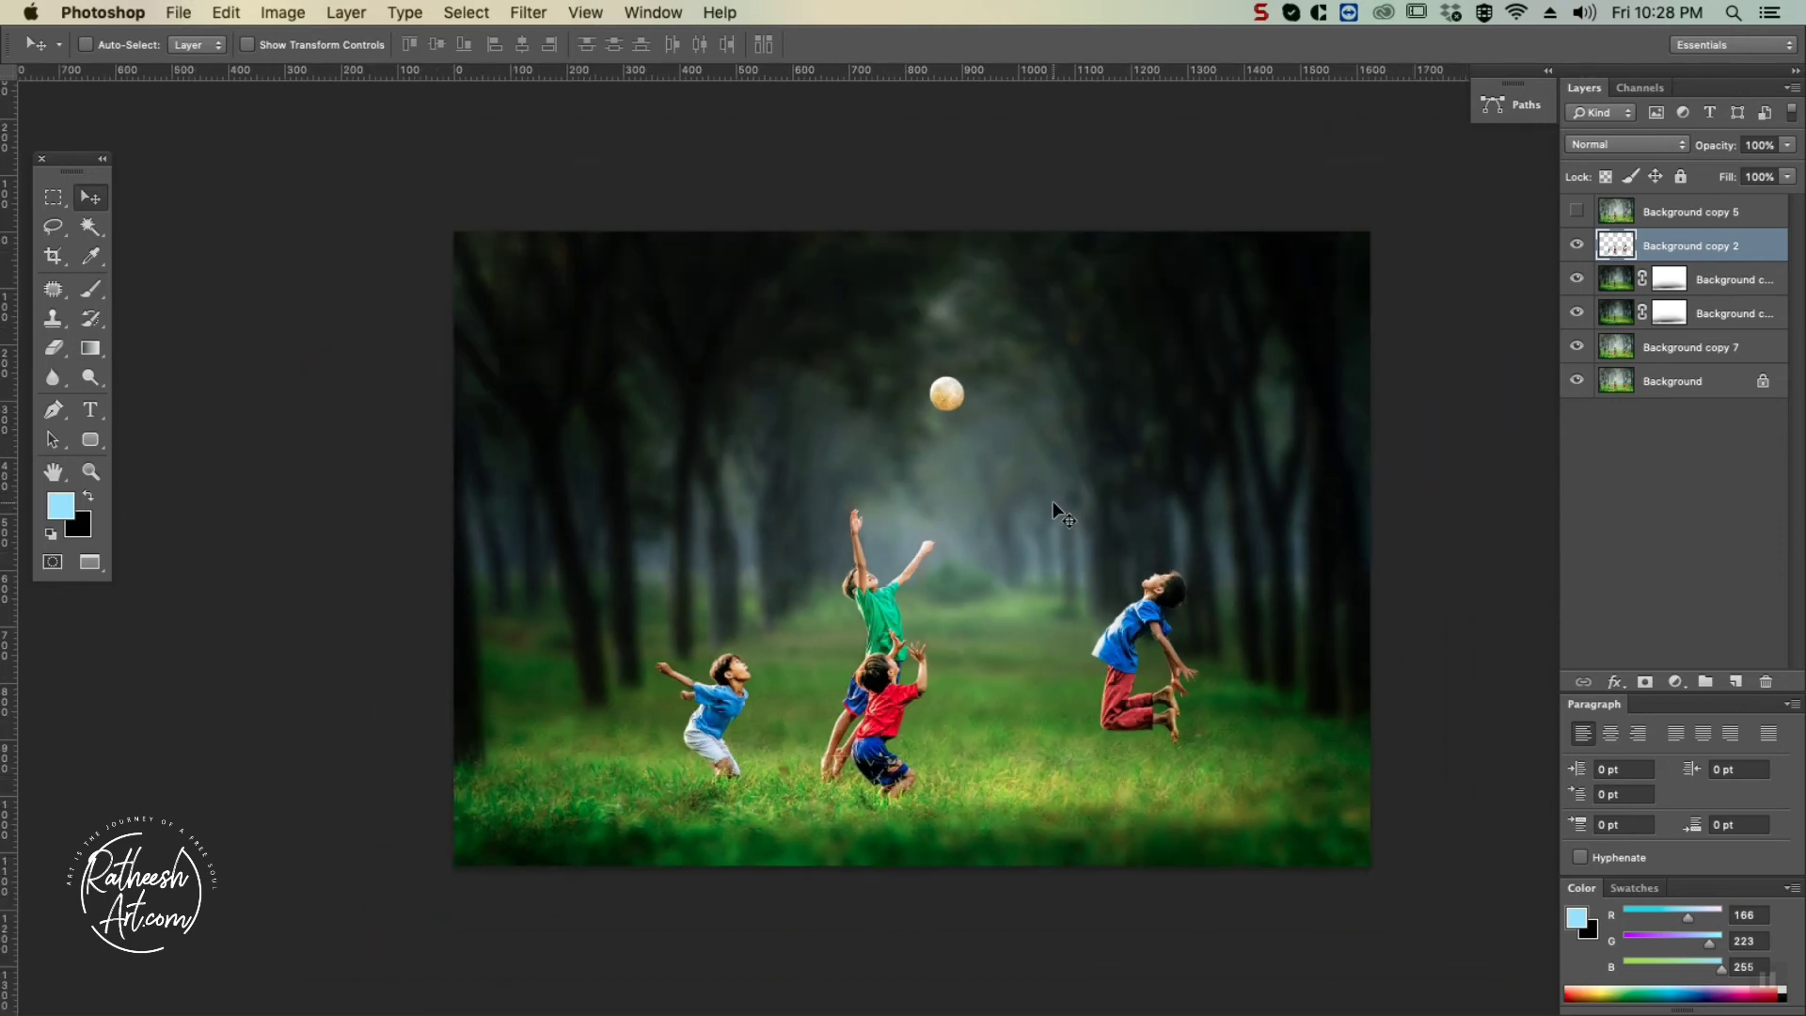
key(ctrl+Tab)
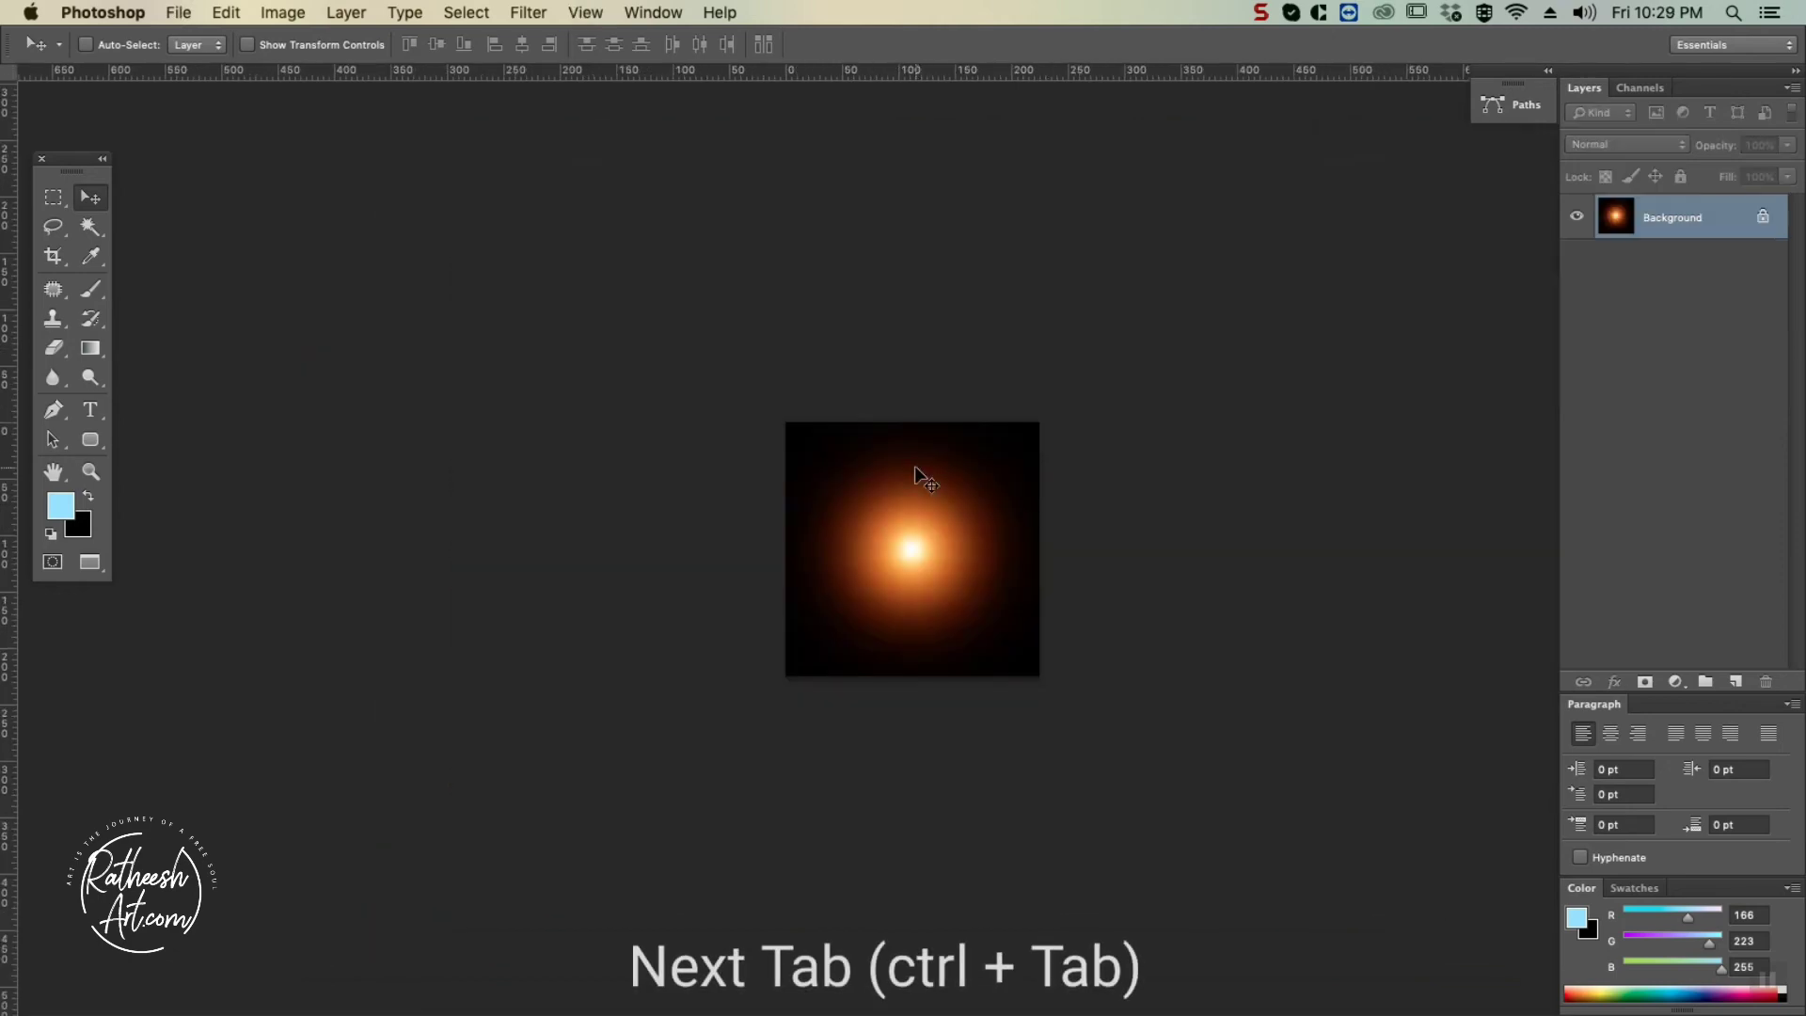
key(super+a)
key(super+c)
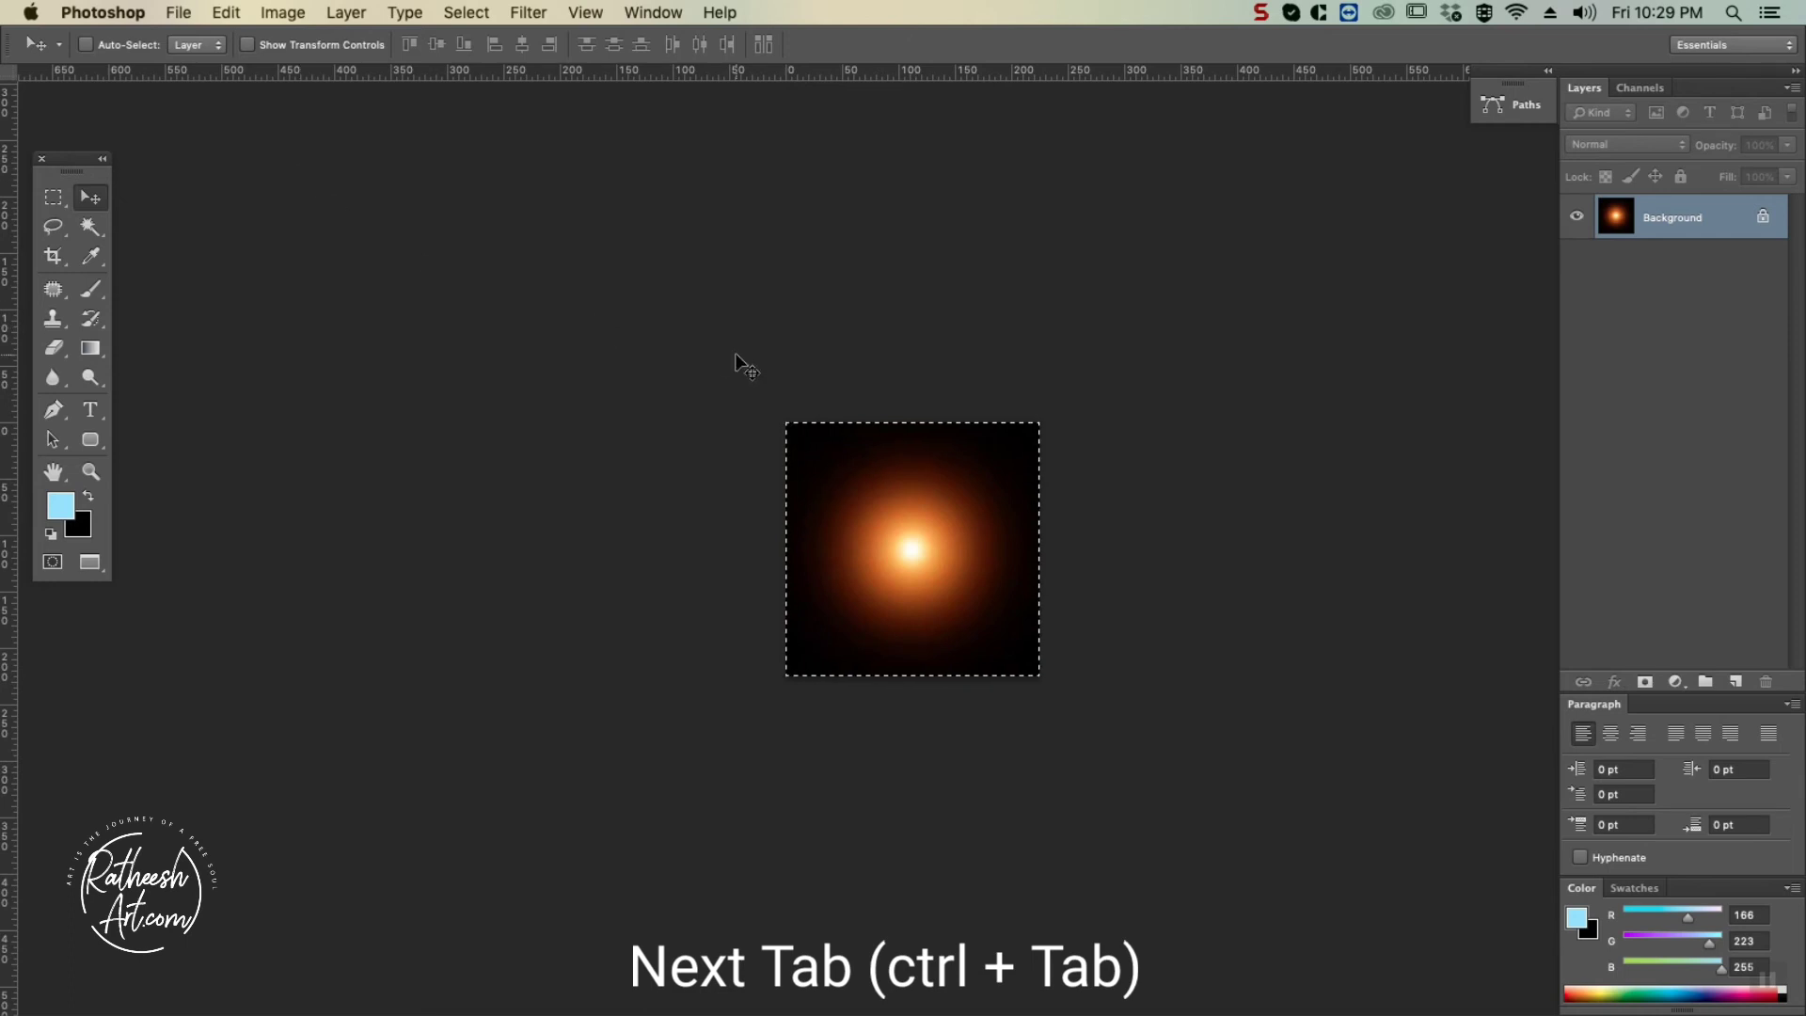
key(ctrl+Tab)
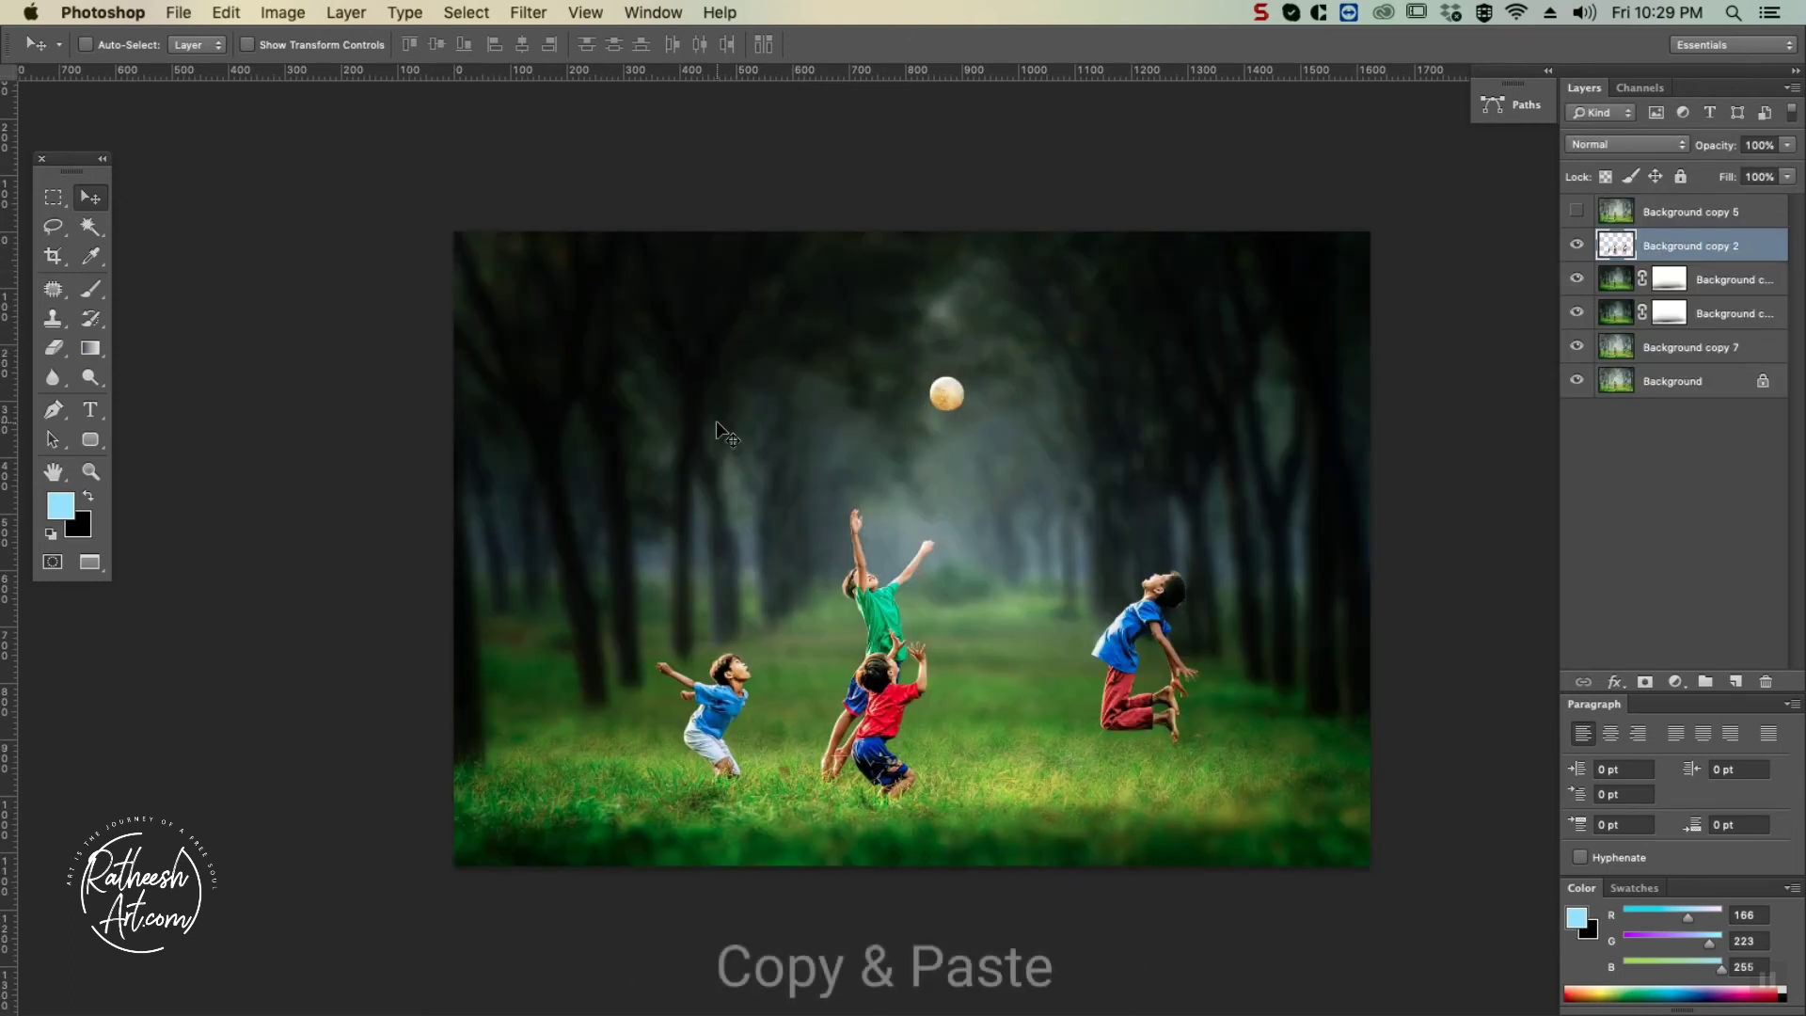
key(super+v)
drag(926, 552, 809, 545)
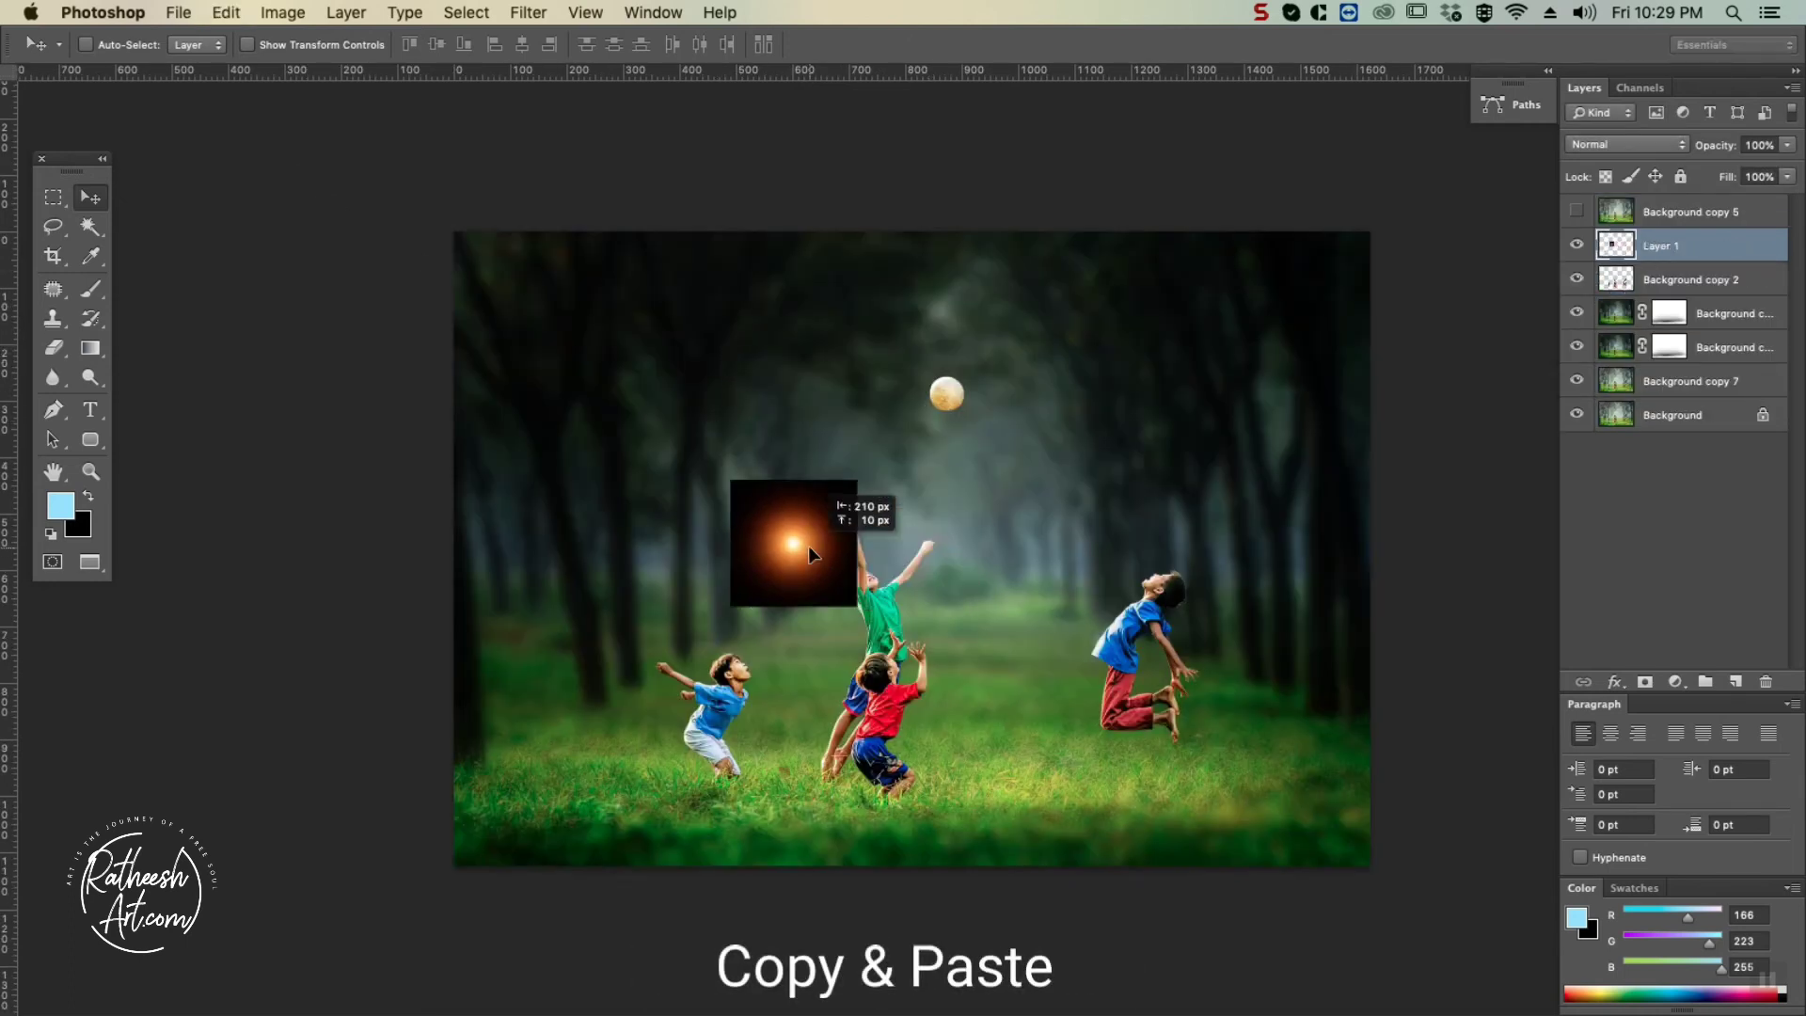
Enlarge the pasted glow to cover most of the picture and set its blend mode to Screen.
key(super+t)
drag(857, 481, 1258, 237)
key(Return)
click(1614, 148)
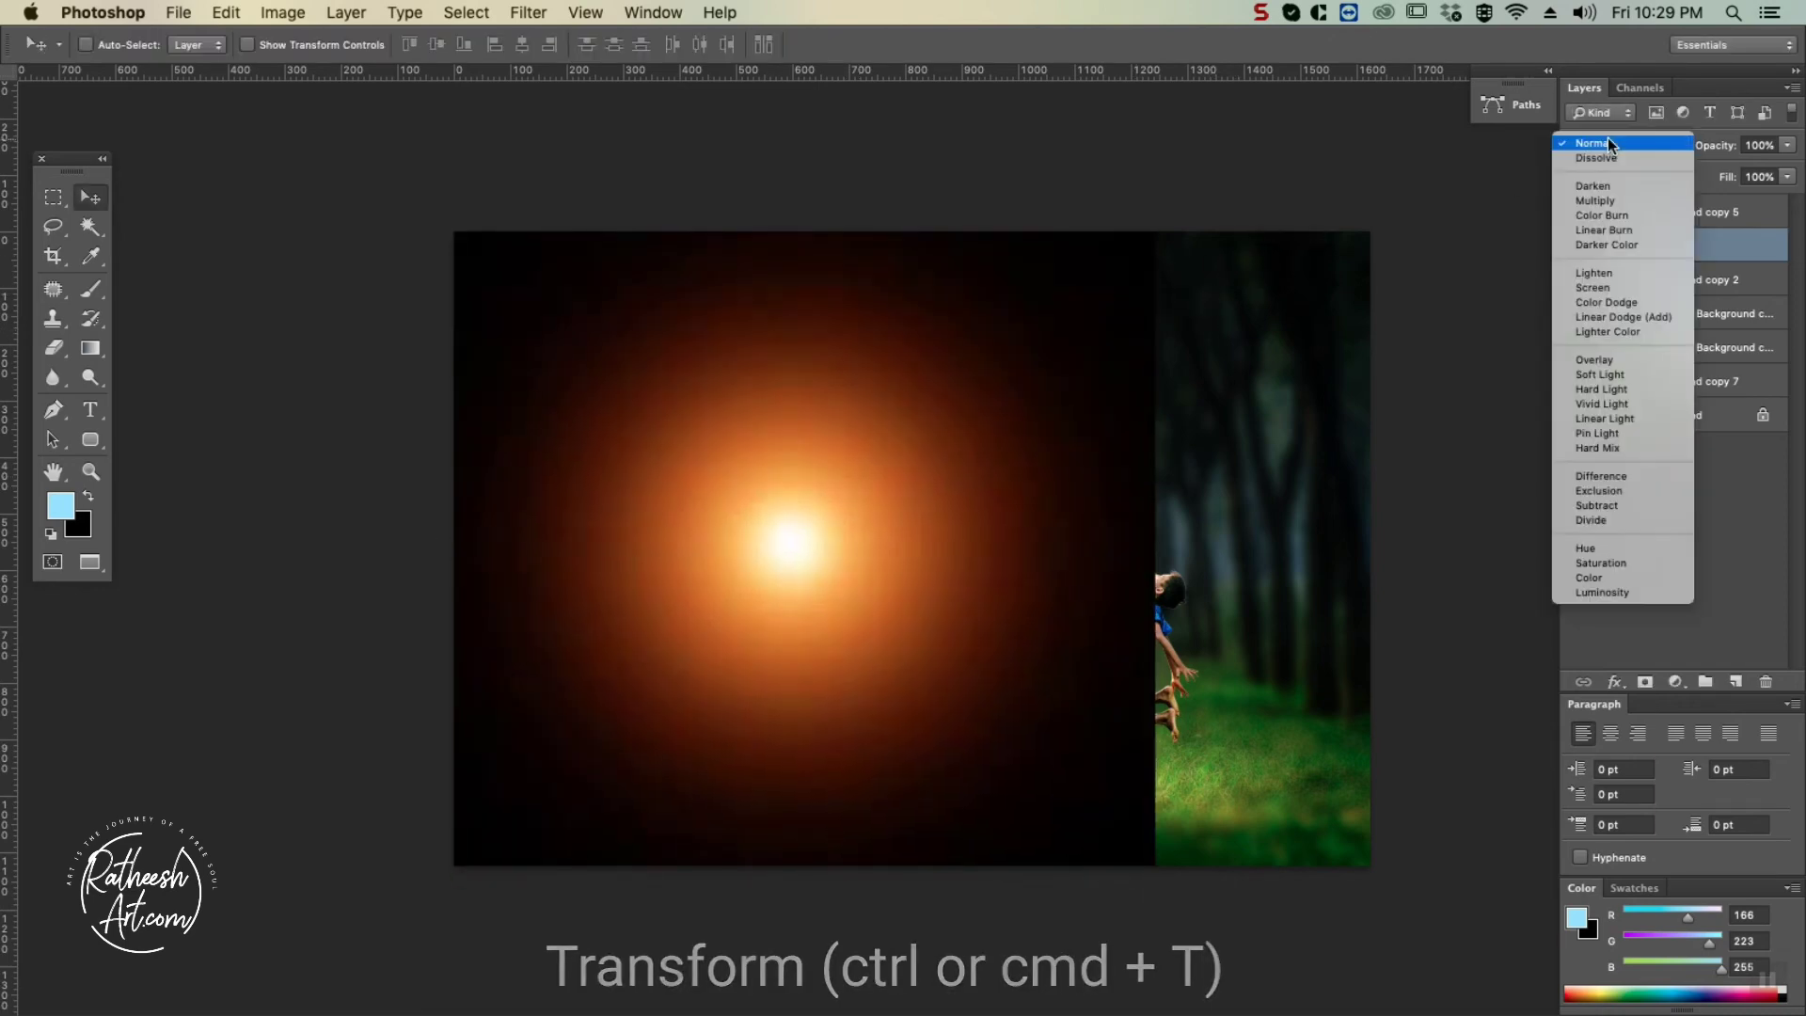
click(1611, 287)
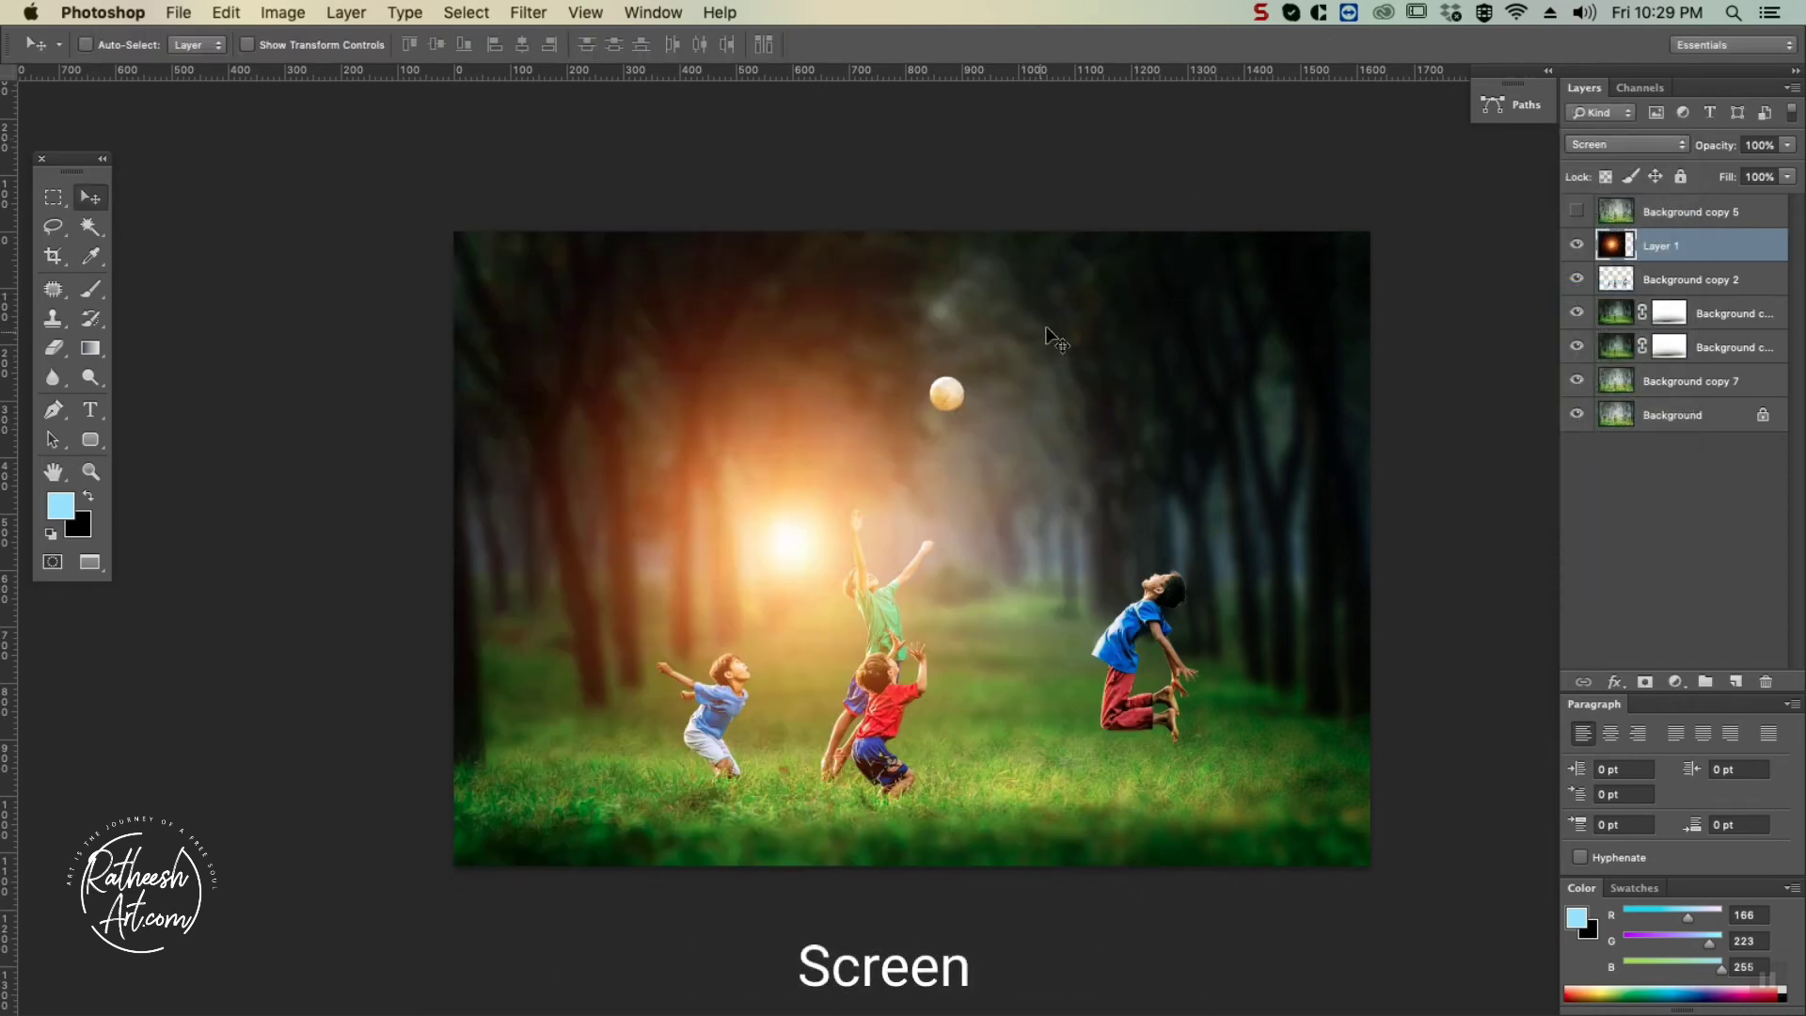
Move the glow to the upper edge of the forest and scale it to about 178%.
drag(779, 563, 799, 330)
key(super+minus)
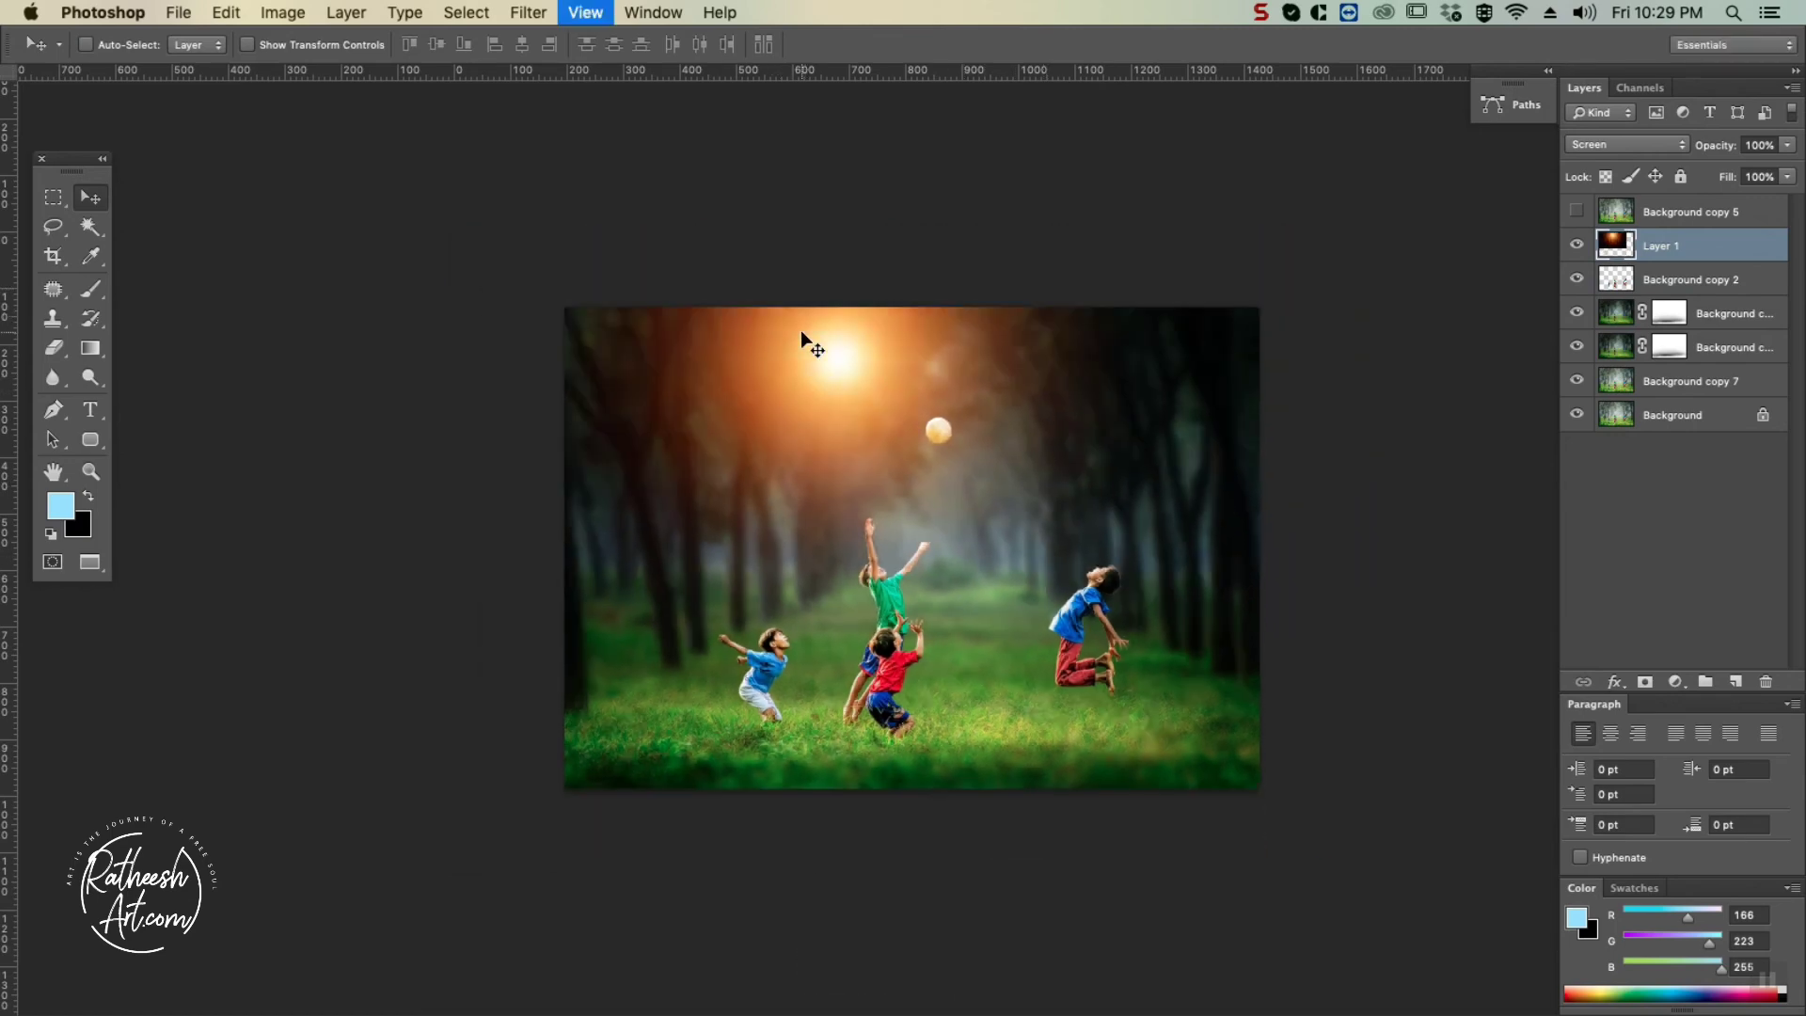
key(super+minus)
key(super+t)
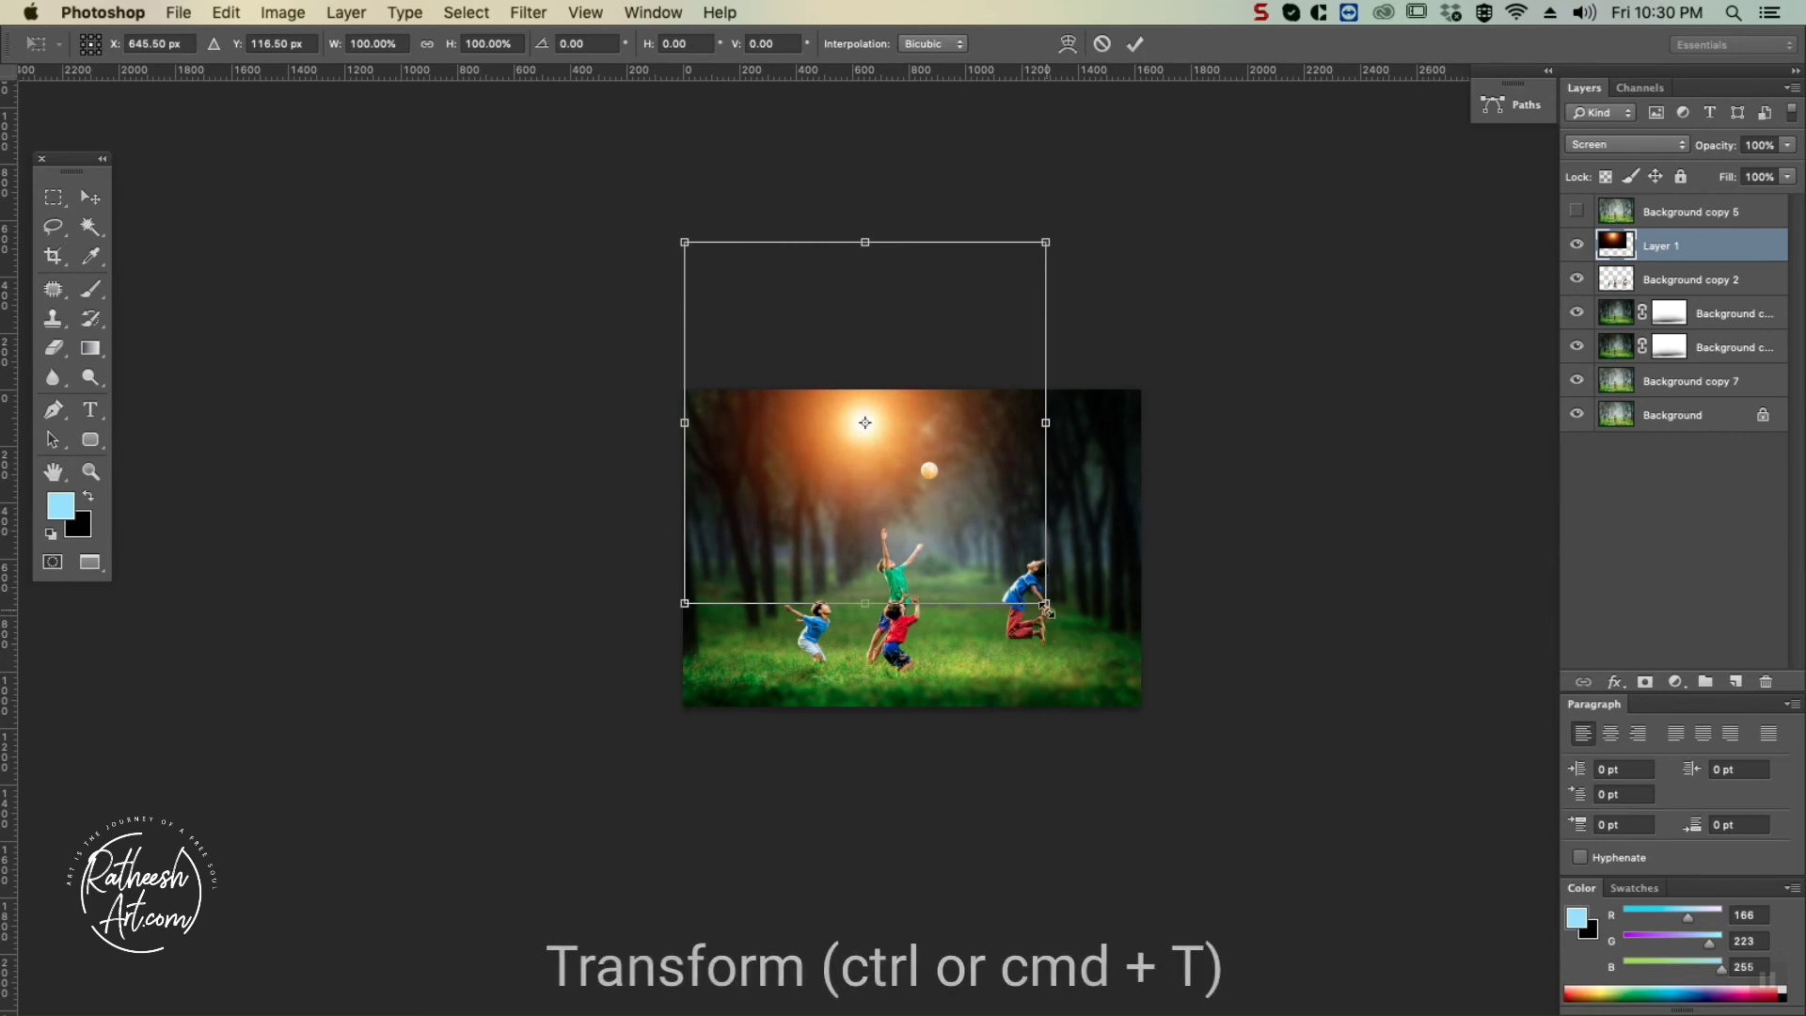
drag(1029, 605, 1215, 719)
mouse_move(992, 527)
mouse_down()
mouse_move(957, 540)
mouse_move(969, 550)
mouse_move(975, 516)
mouse_up()
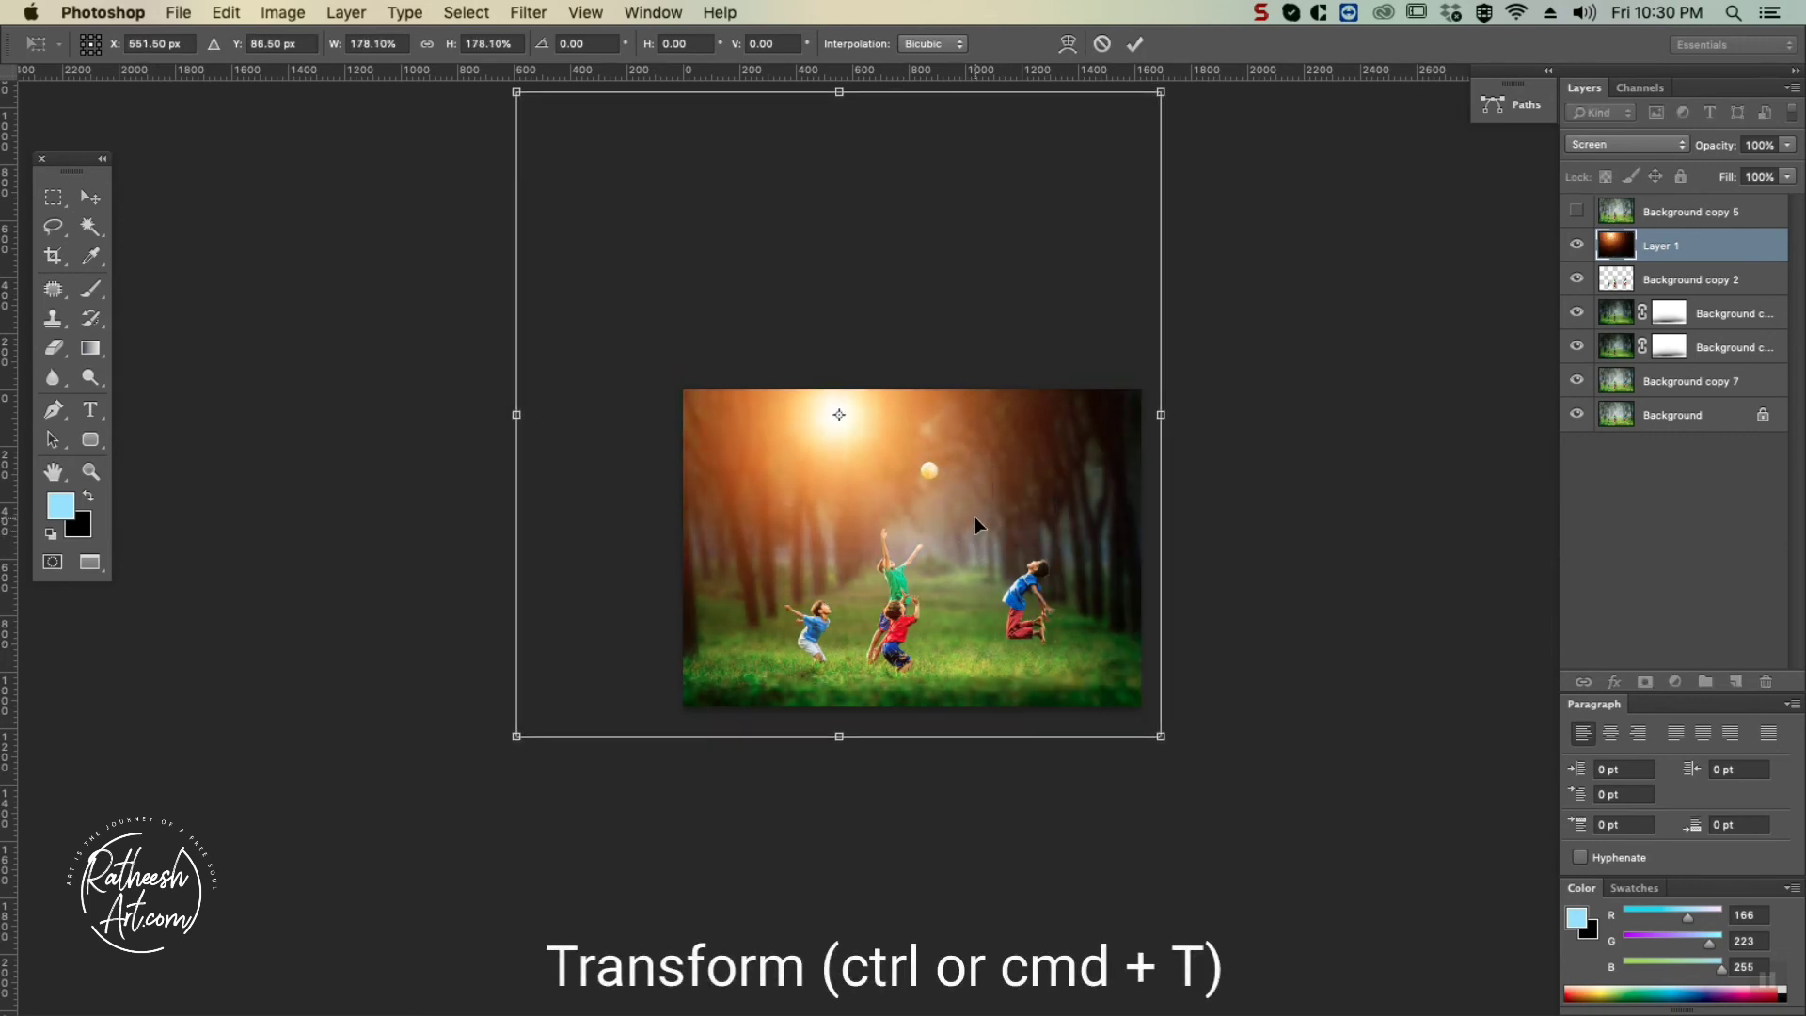
key(Return)
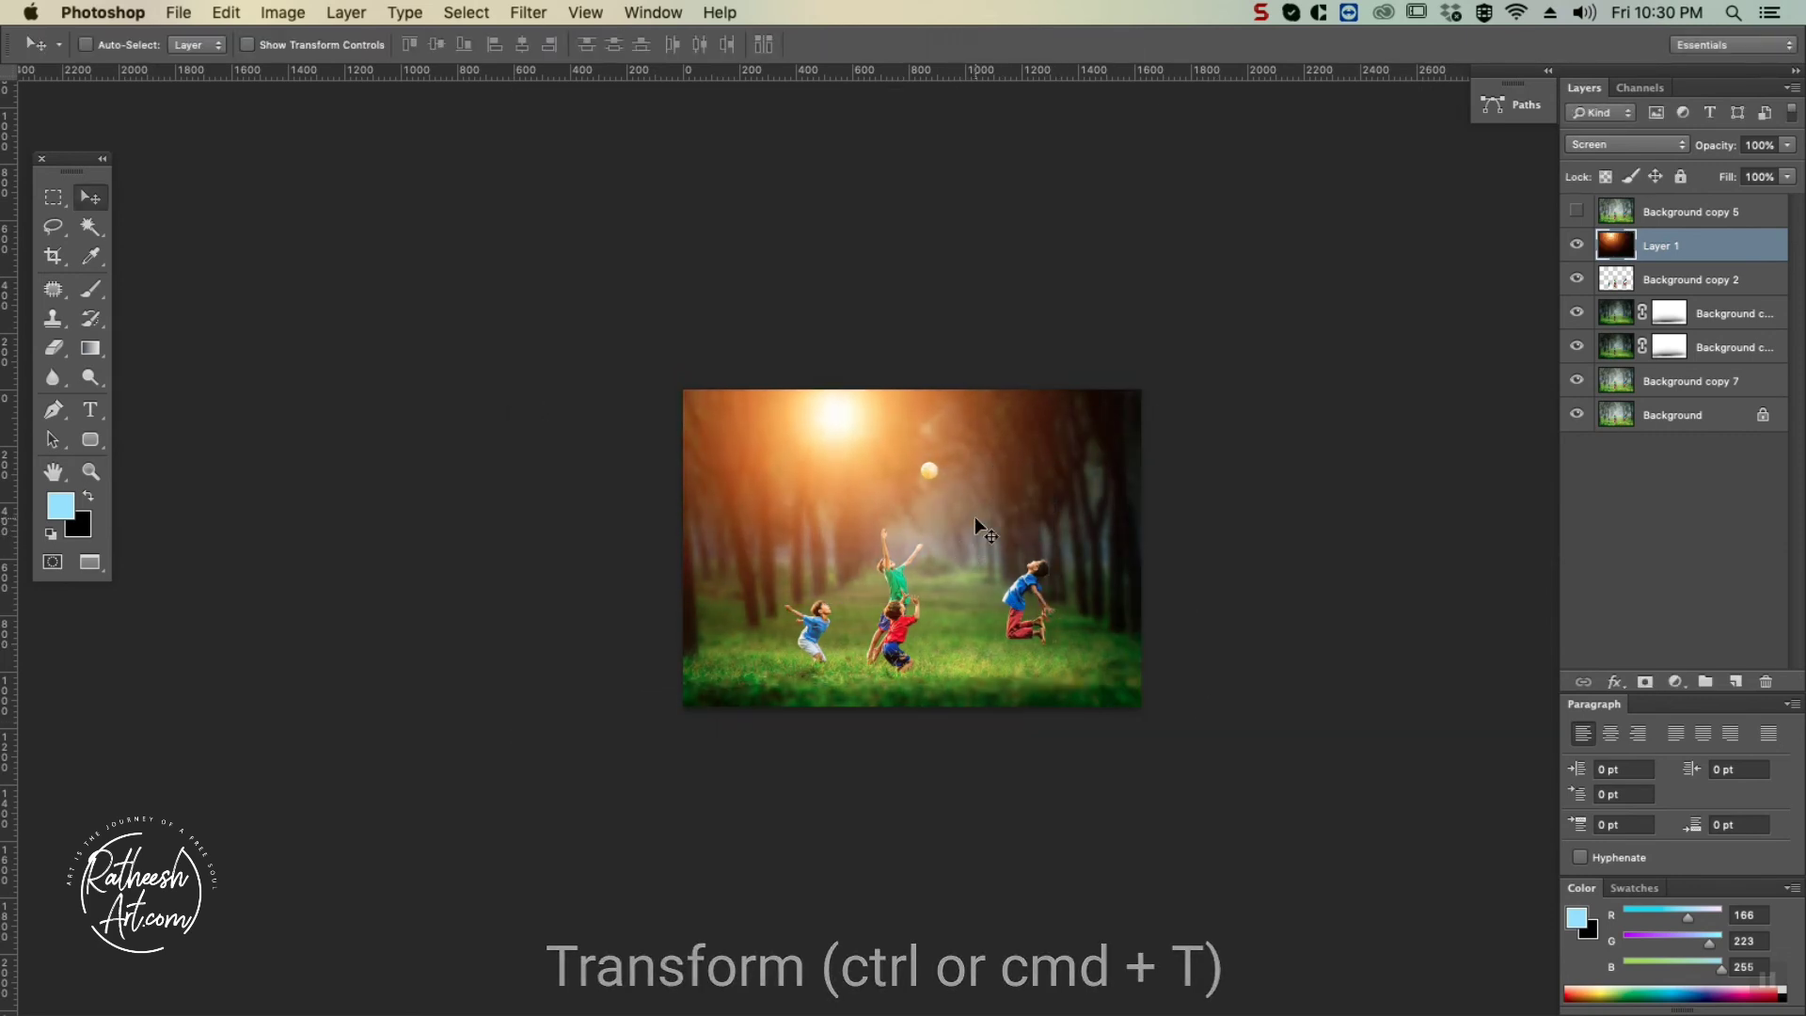
Add a Hide All layer mask to the glow layer.
click(346, 12)
mouse_move(527, 318)
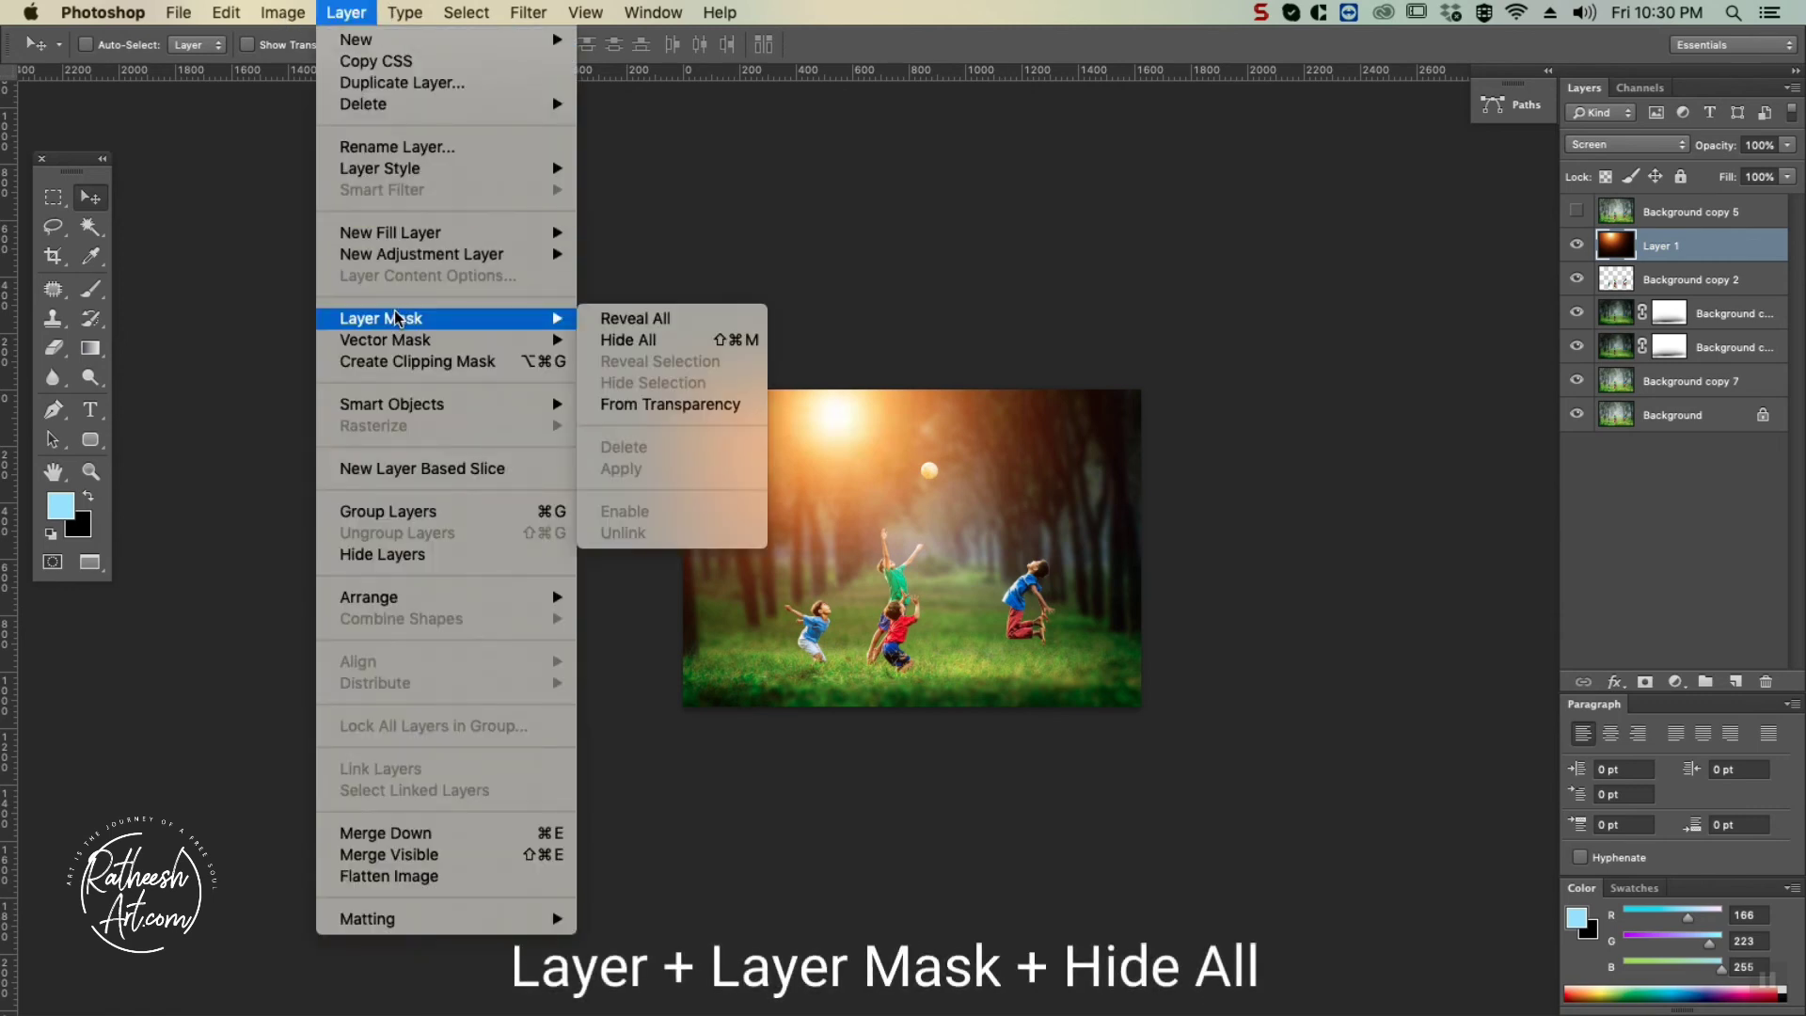
click(607, 340)
Reveal the glow faintly along the picture's upper edge with a size 900 Eraser at 19% opacity and 23% flow.
key(super+equal)
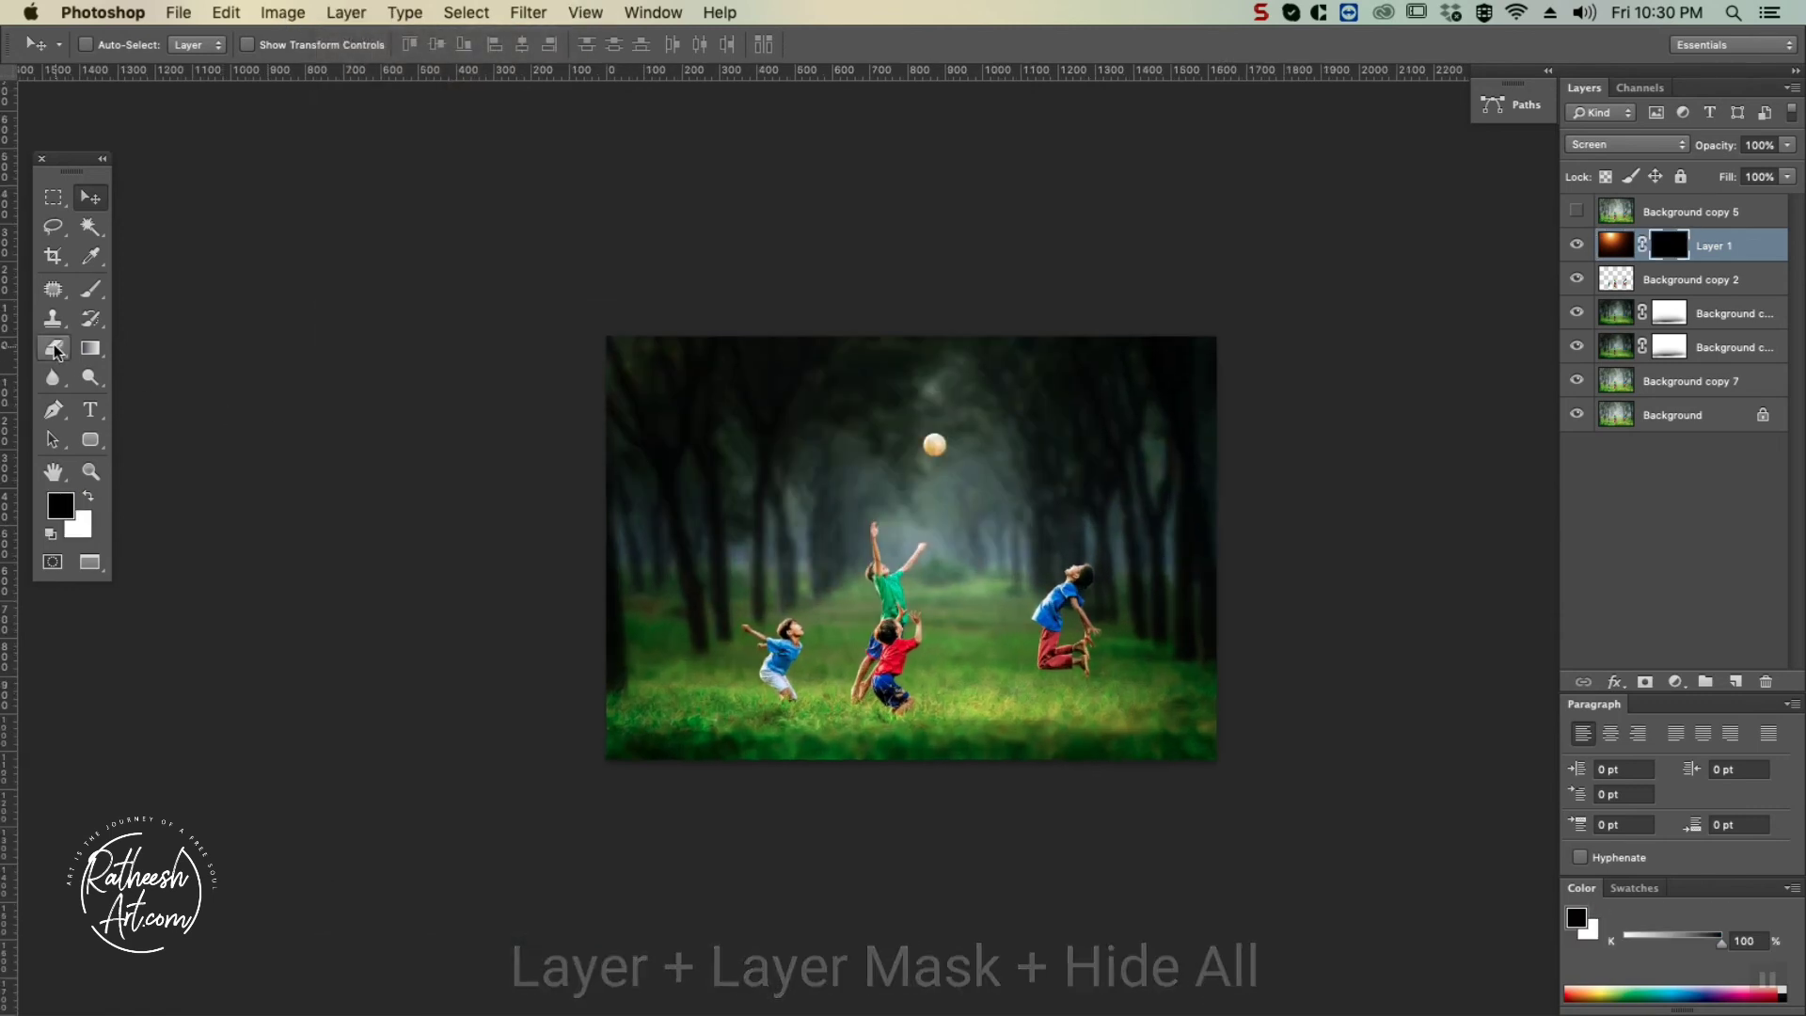
key(e)
click(368, 44)
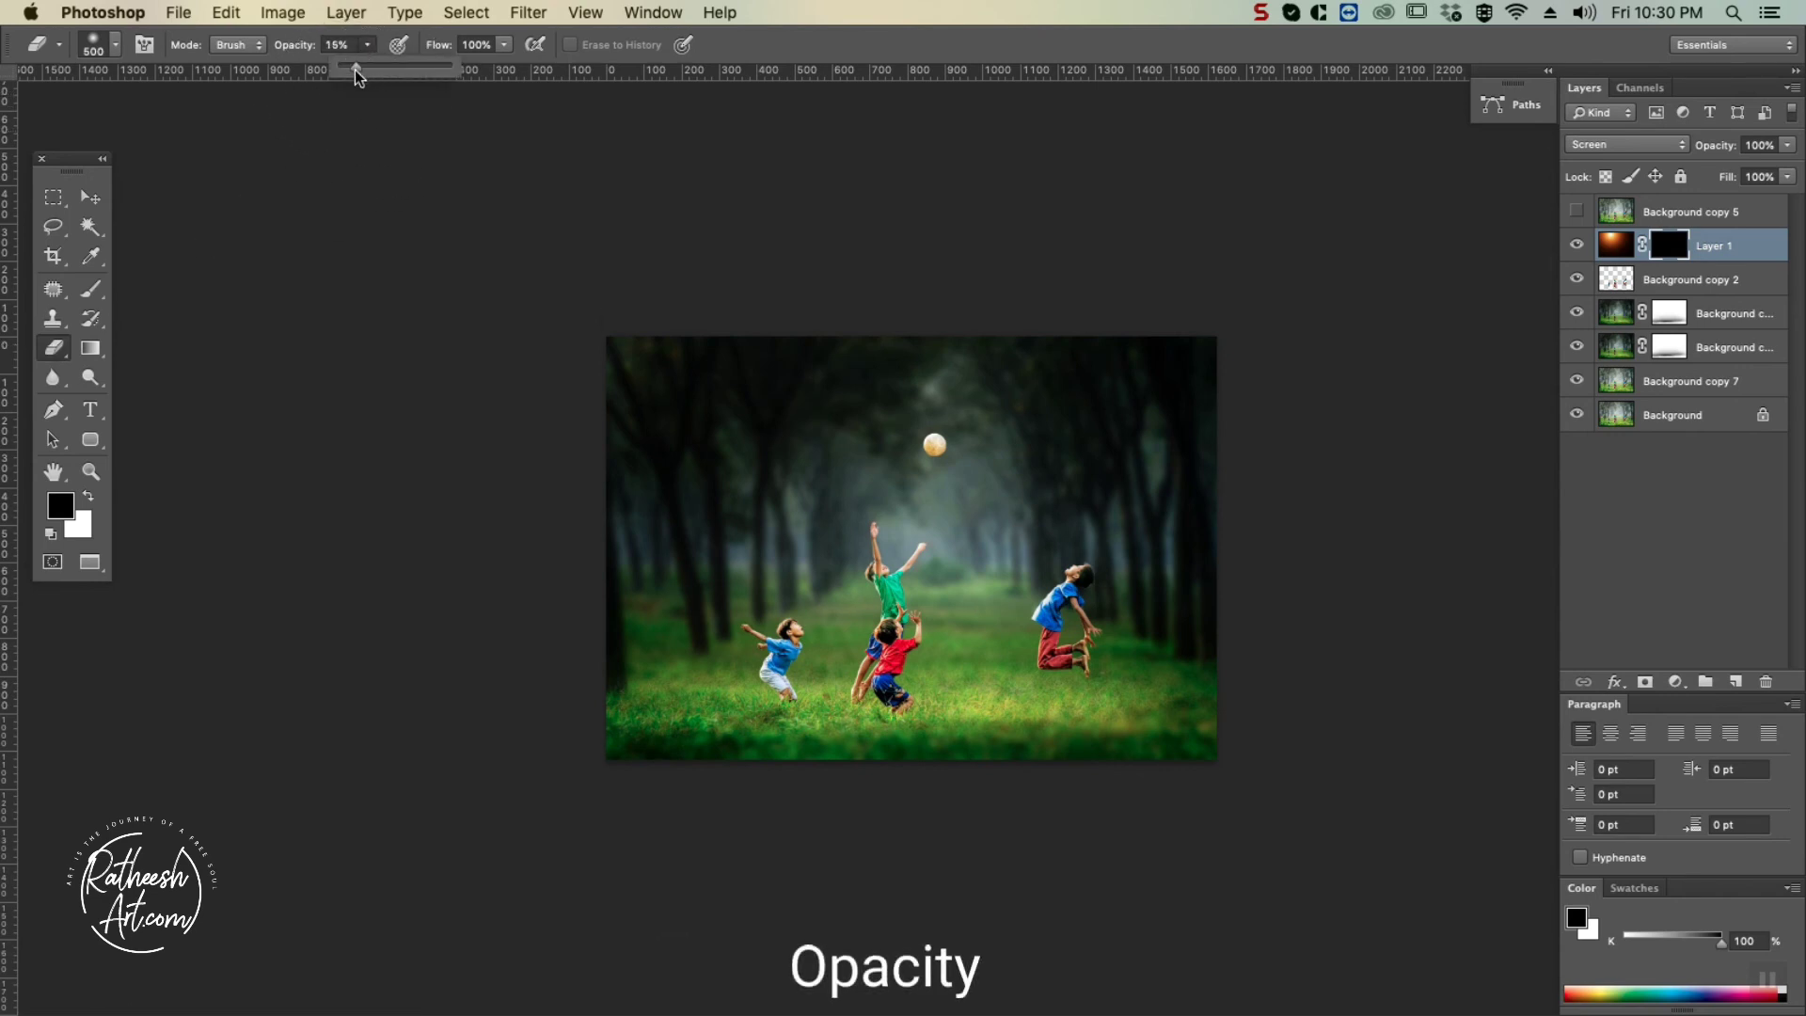
click(504, 44)
click(498, 66)
key(bracketright)
key(bracketright)
key(bracketright)
key(bracketright)
mouse_move(986, 347)
mouse_down()
mouse_move(936, 333)
mouse_move(878, 360)
mouse_up()
click(873, 323)
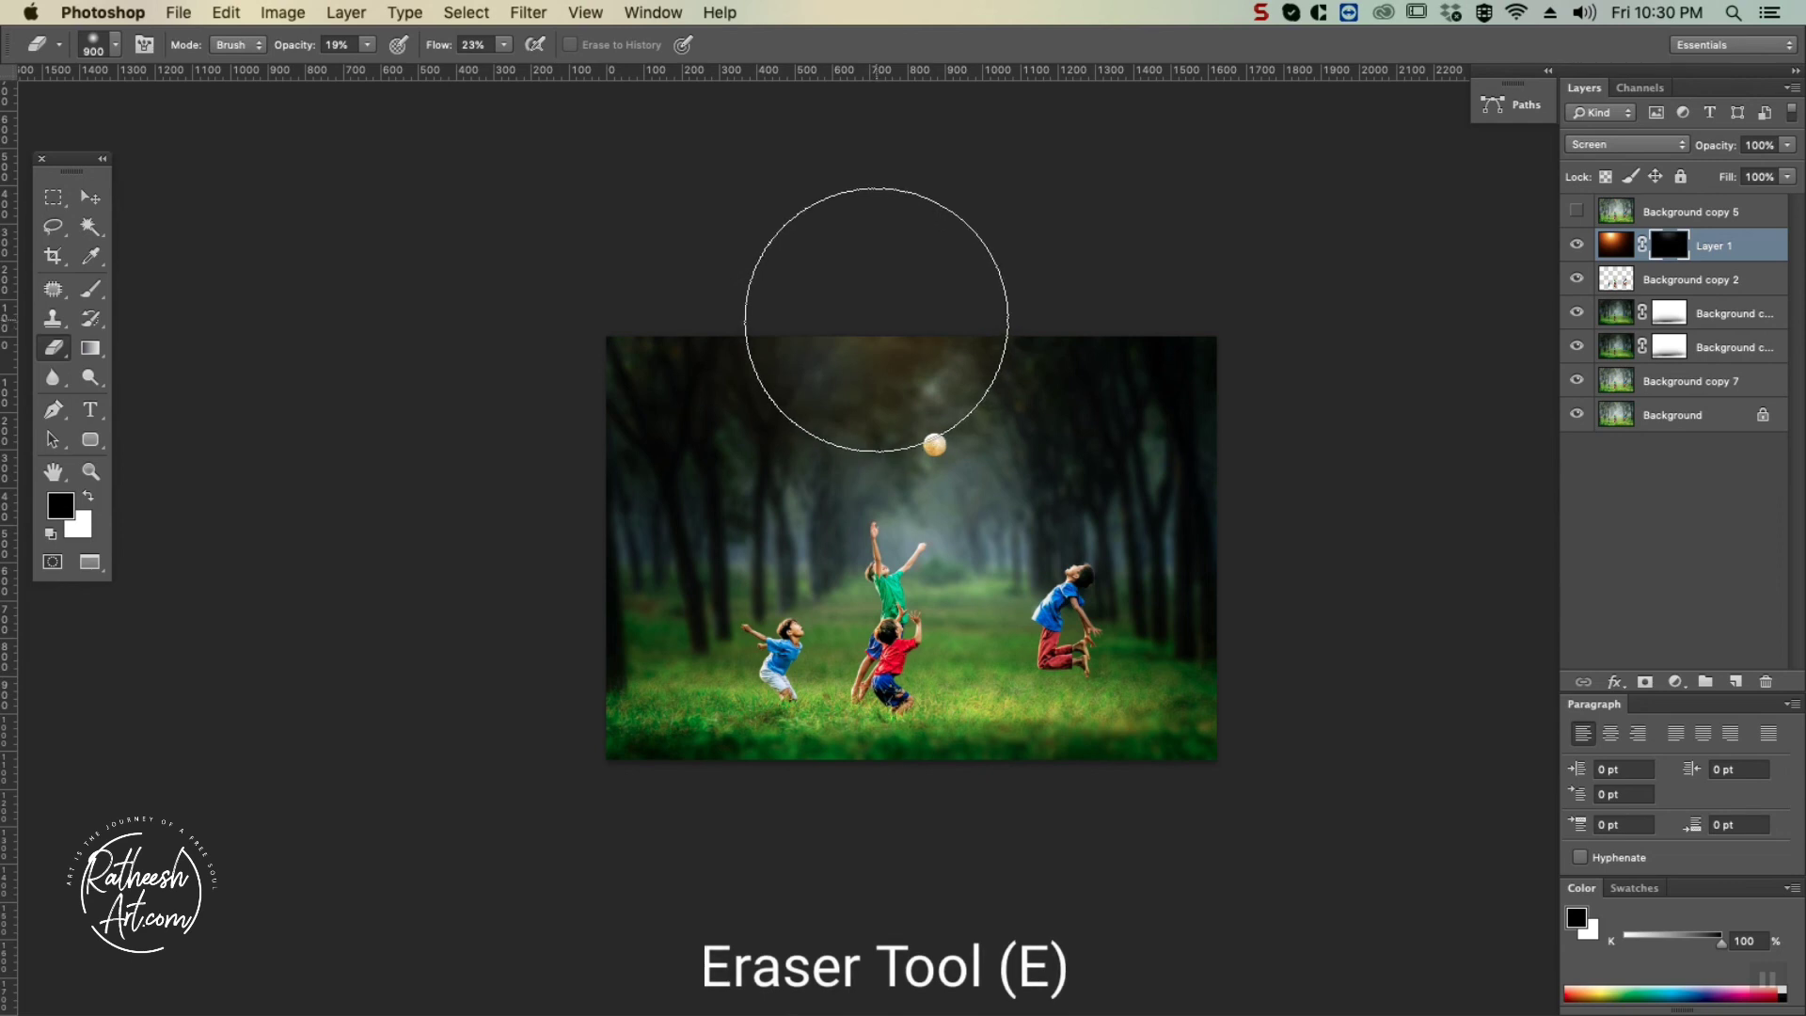
Reveal more of the glow across the trees and around the ball with the Eraser at size 1200.
key(bracketright)
key(bracketright)
key(bracketright)
click(806, 323)
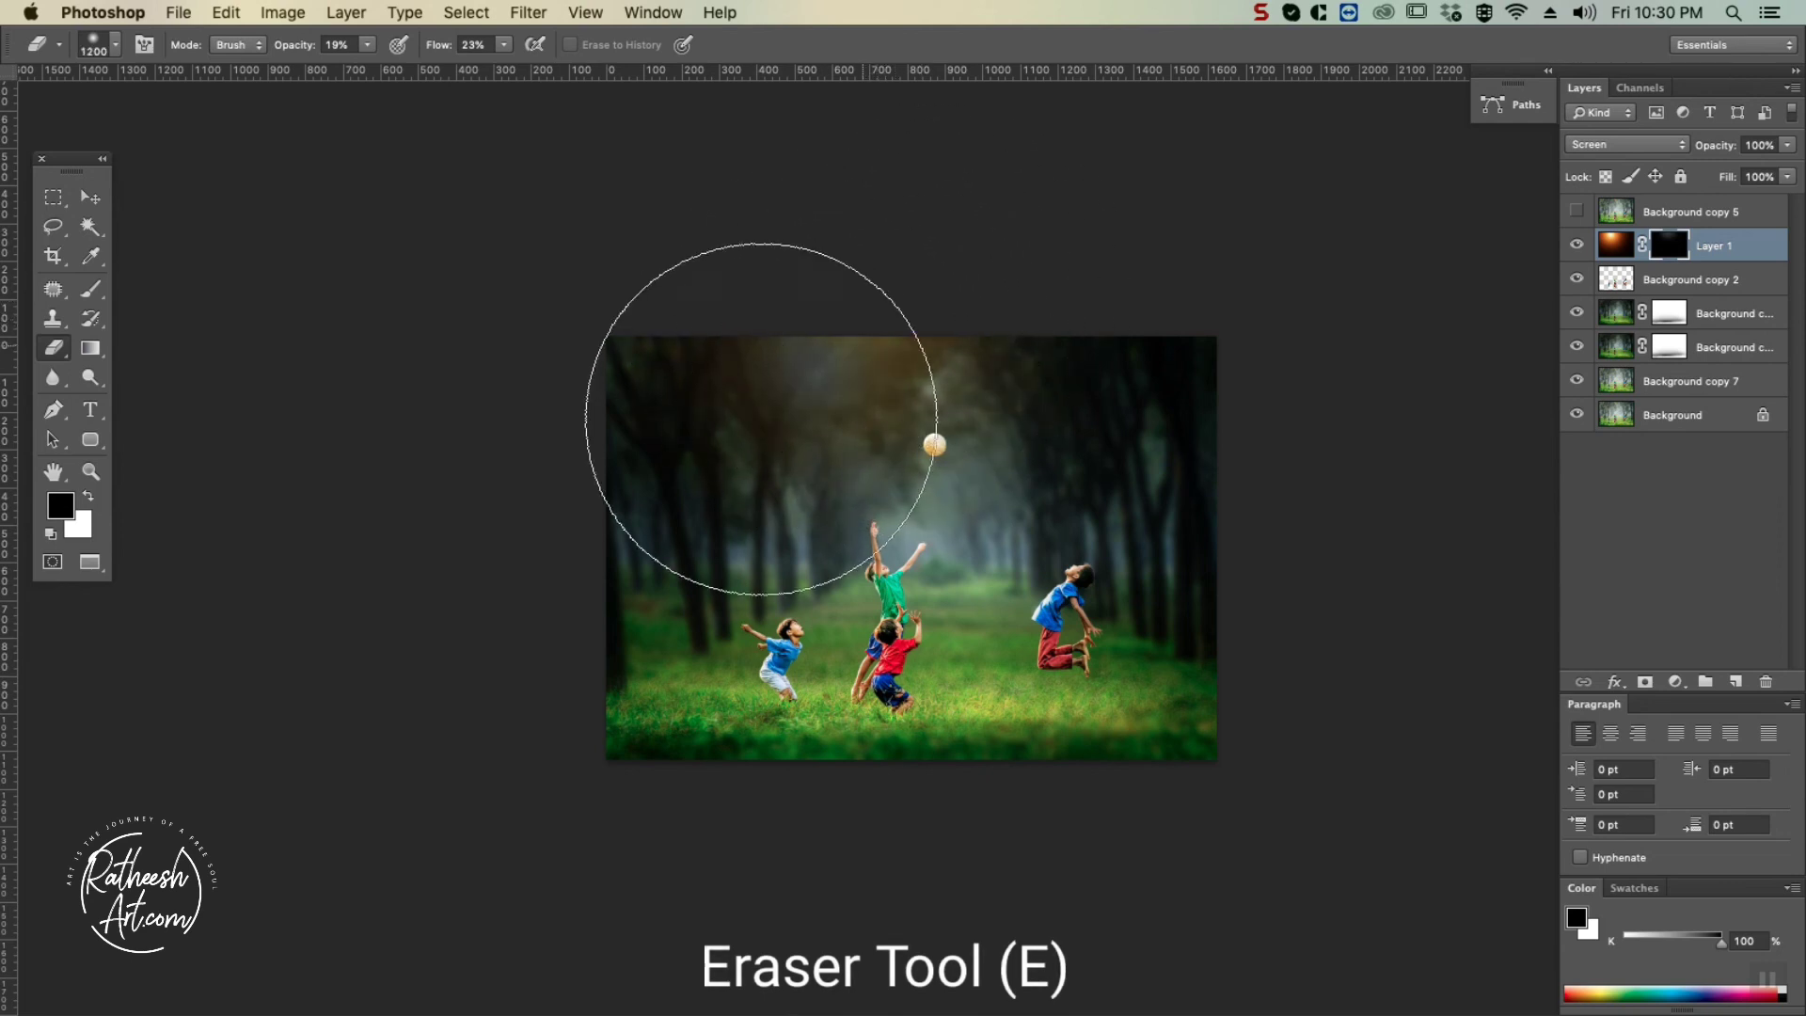
mouse_move(939, 310)
mouse_down()
mouse_move(968, 303)
mouse_move(906, 631)
mouse_move(956, 254)
mouse_move(982, 381)
mouse_move(977, 311)
mouse_move(1008, 393)
mouse_up()
mouse_move(1025, 663)
mouse_down()
mouse_move(1016, 492)
mouse_move(1021, 656)
mouse_move(992, 499)
mouse_move(997, 311)
mouse_up()
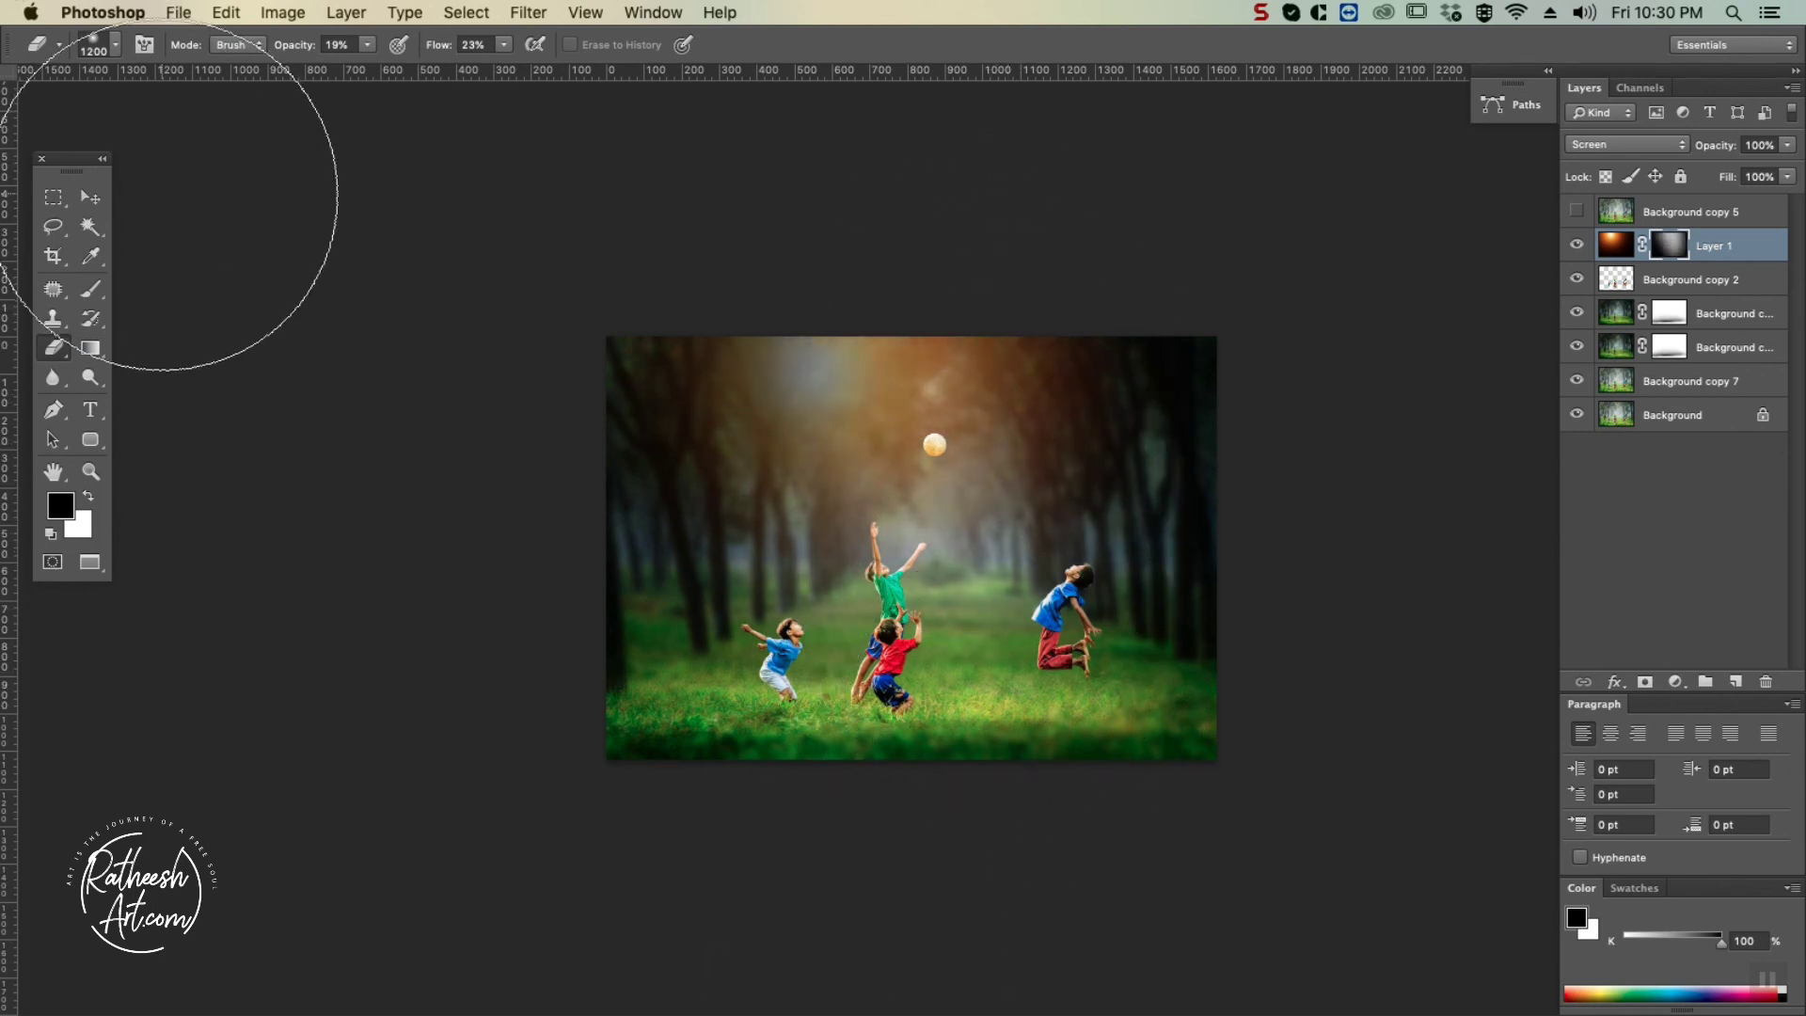
Rotate the masked glow by about 40° and reposition it over the trees above and beyond the ball.
click(98, 205)
drag(843, 442, 771, 395)
key(super+t)
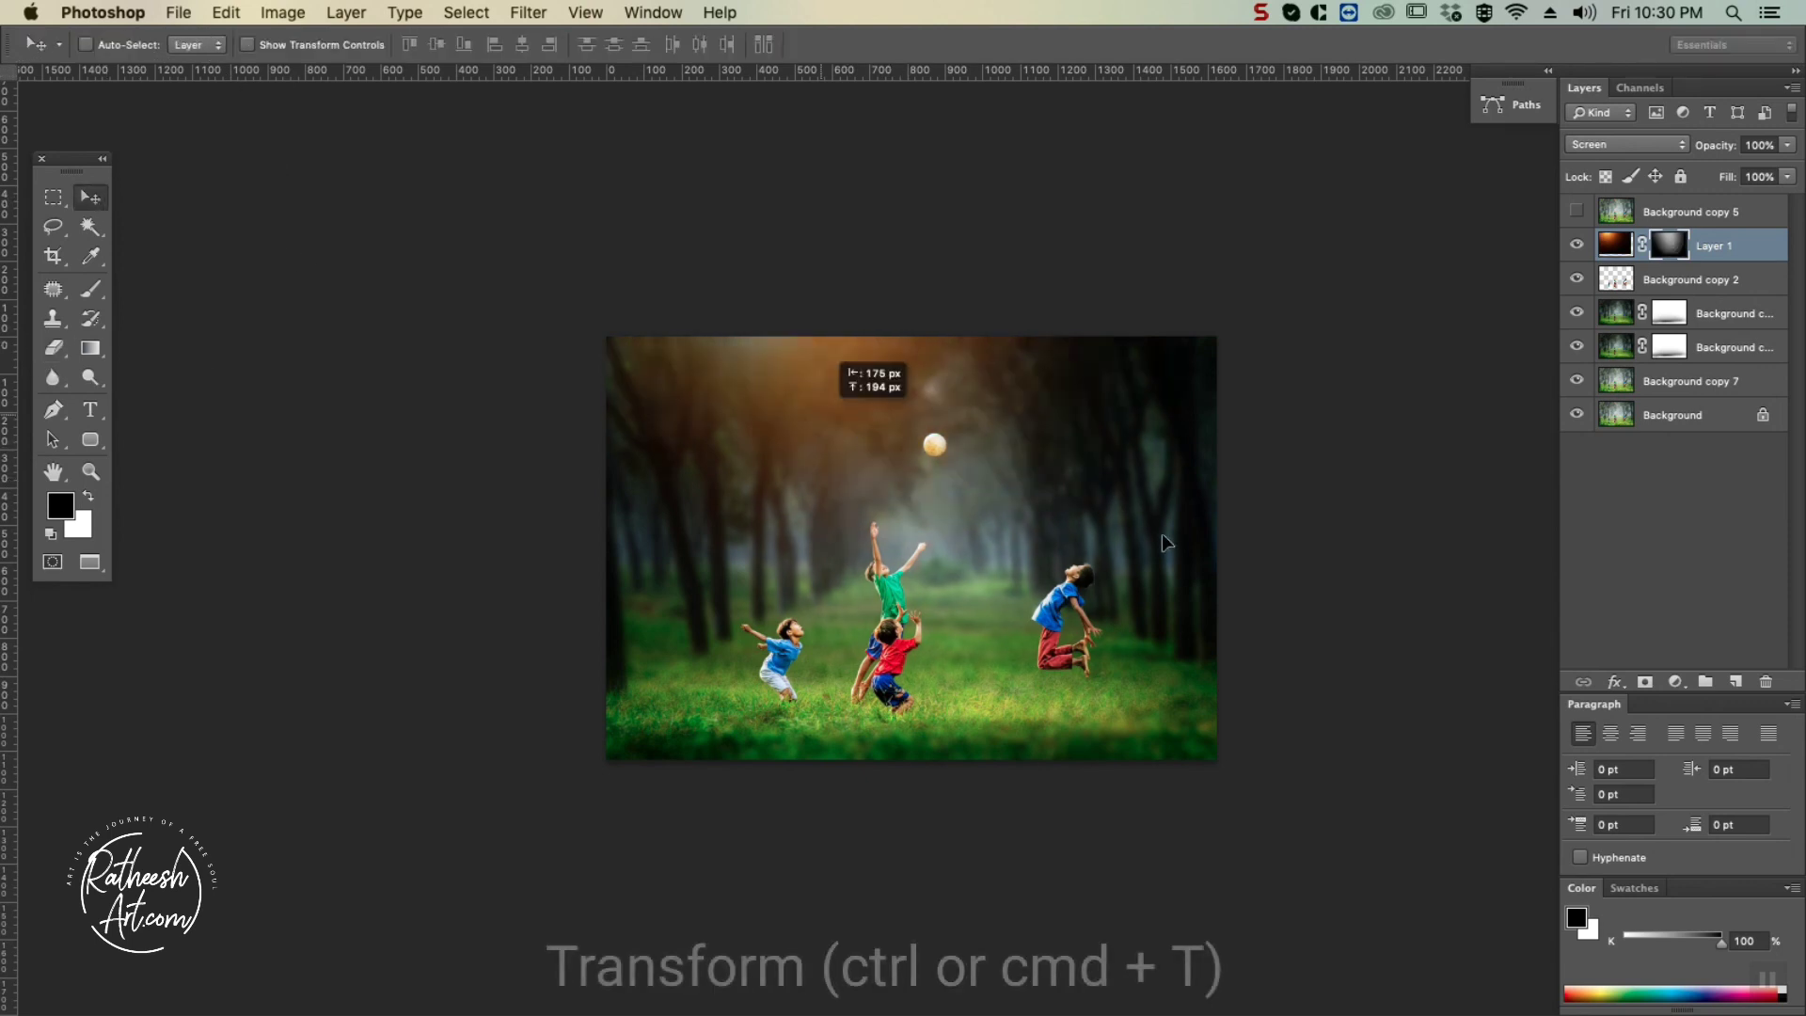
drag(1041, 842, 1041, 842)
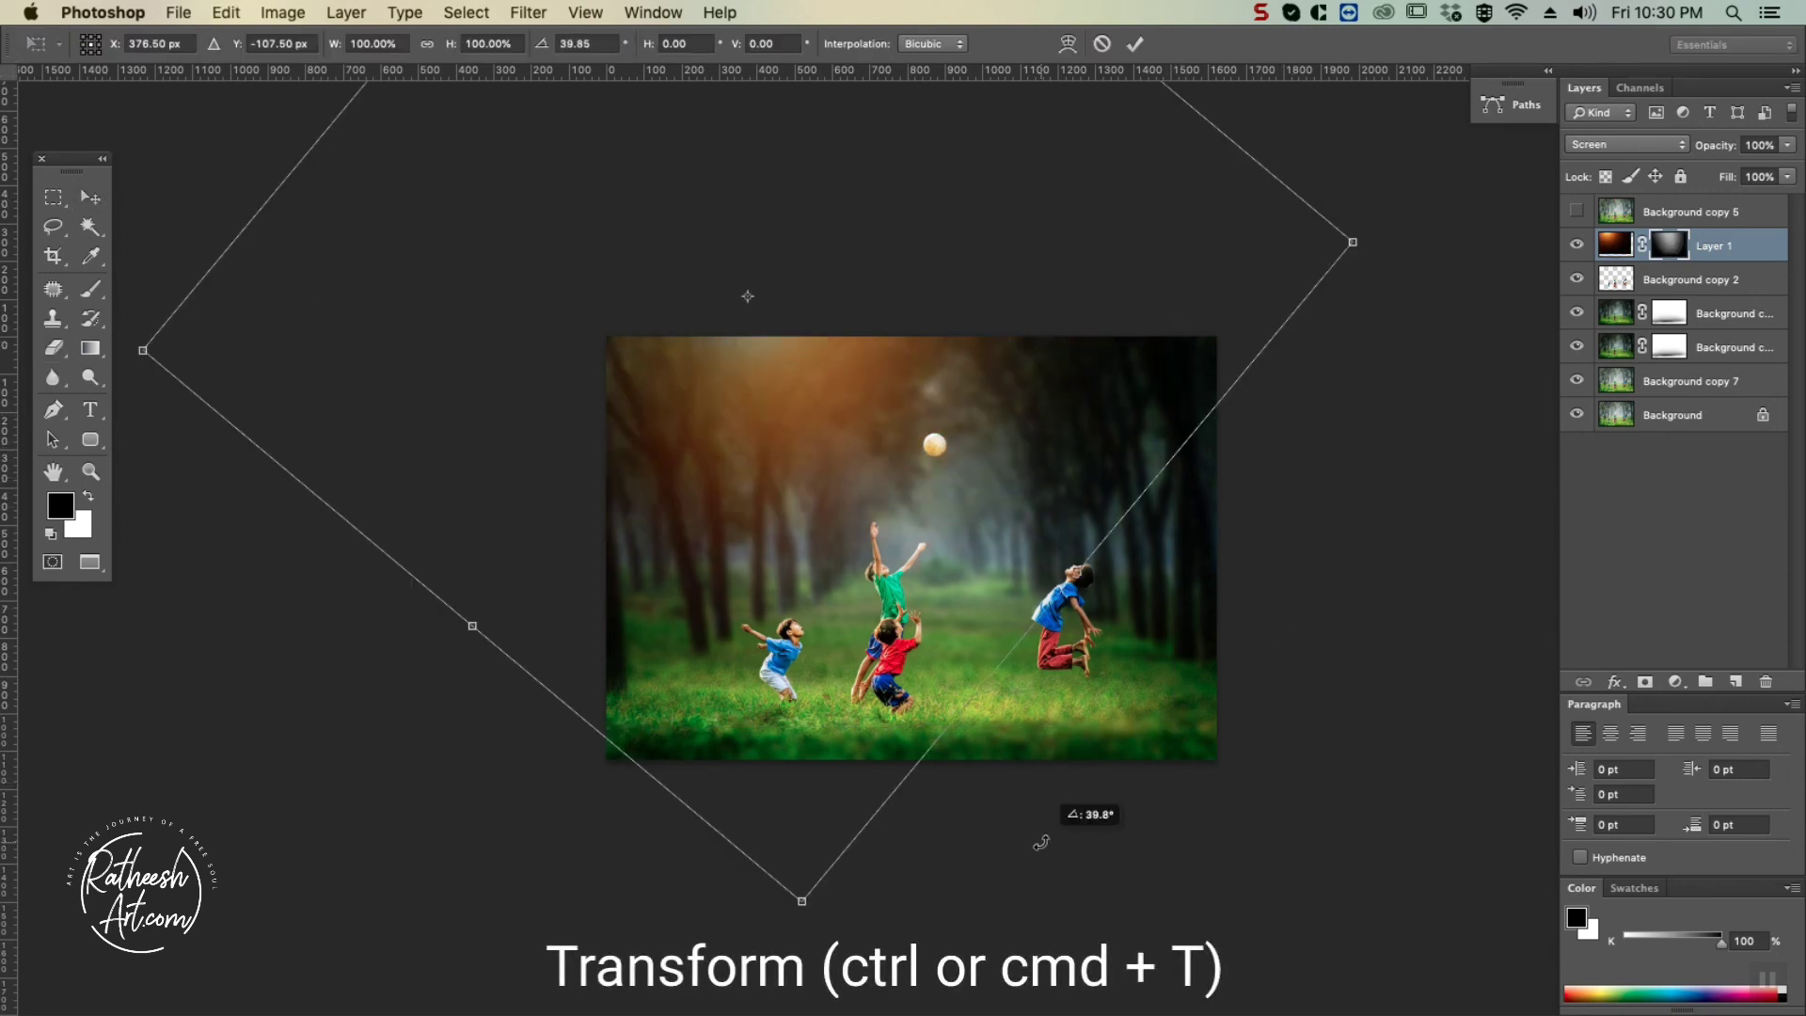
drag(831, 402, 976, 392)
key(Return)
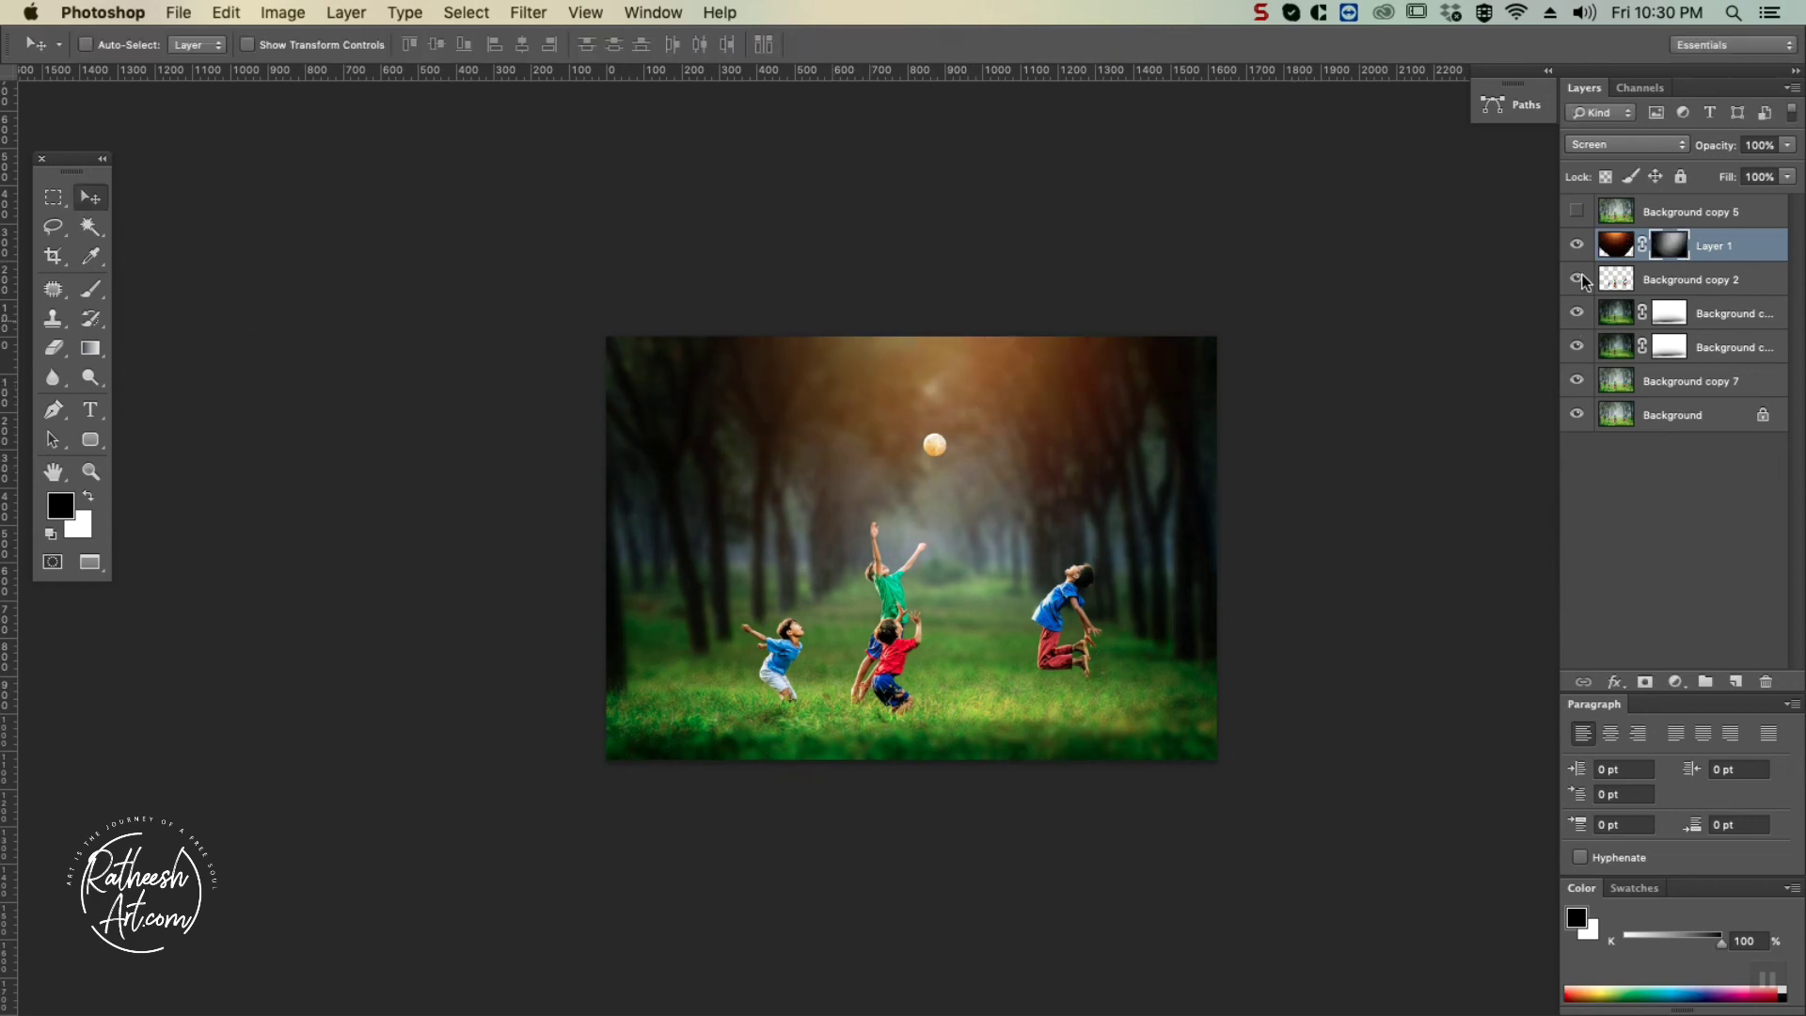
Shift the hue of the glow layer's image, rather than its mask, to -19 with Hue/Saturation.
click(1618, 250)
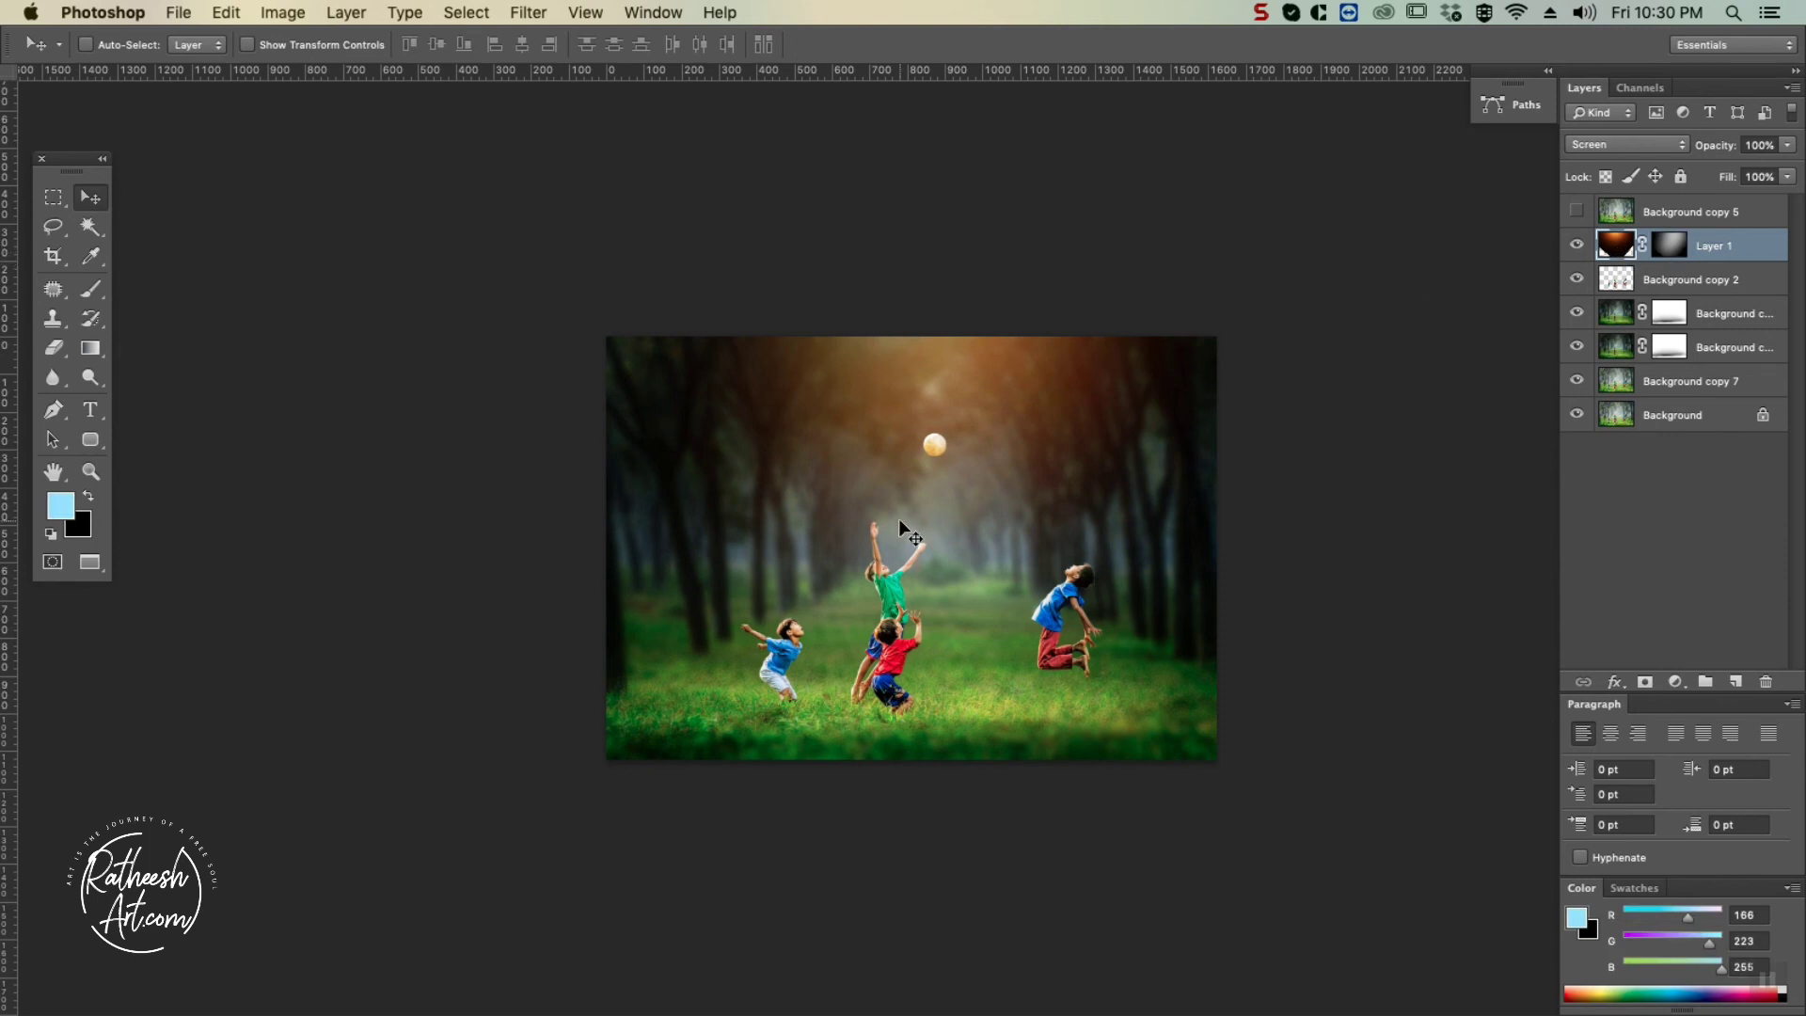
key(super+u)
drag(1488, 424, 1467, 426)
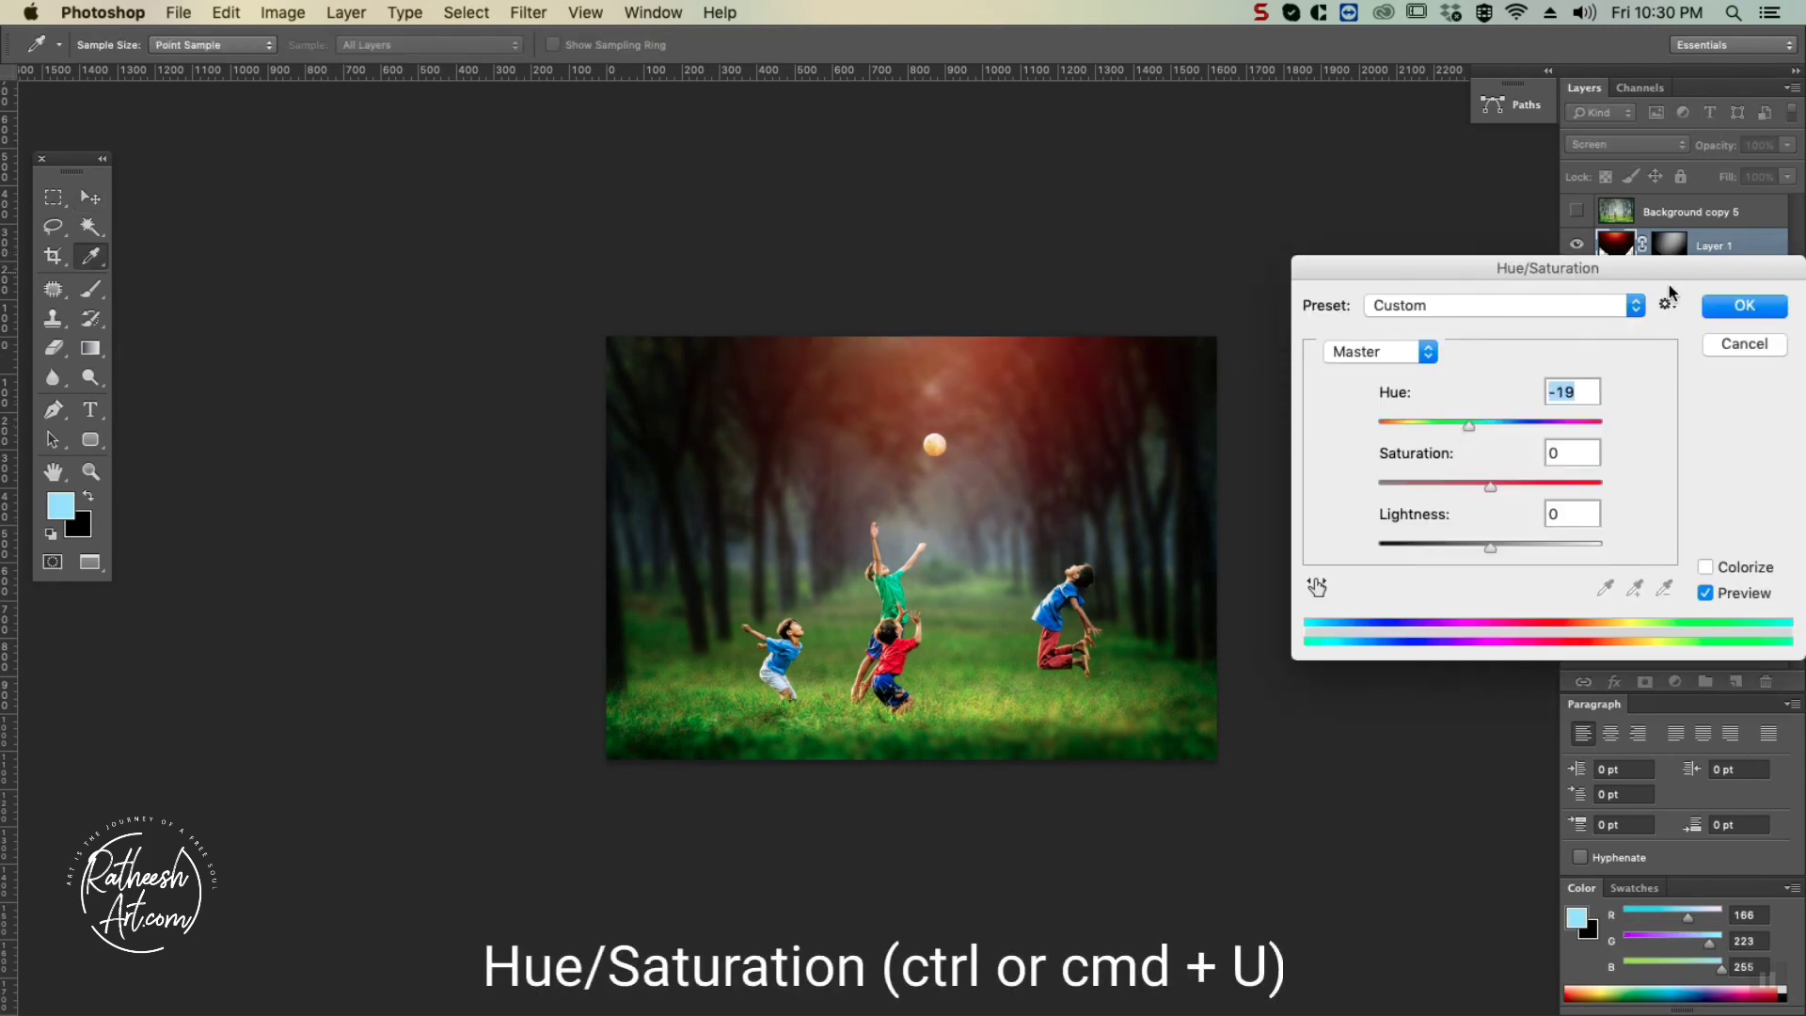
key(Return)
key(v)
key(super+equal)
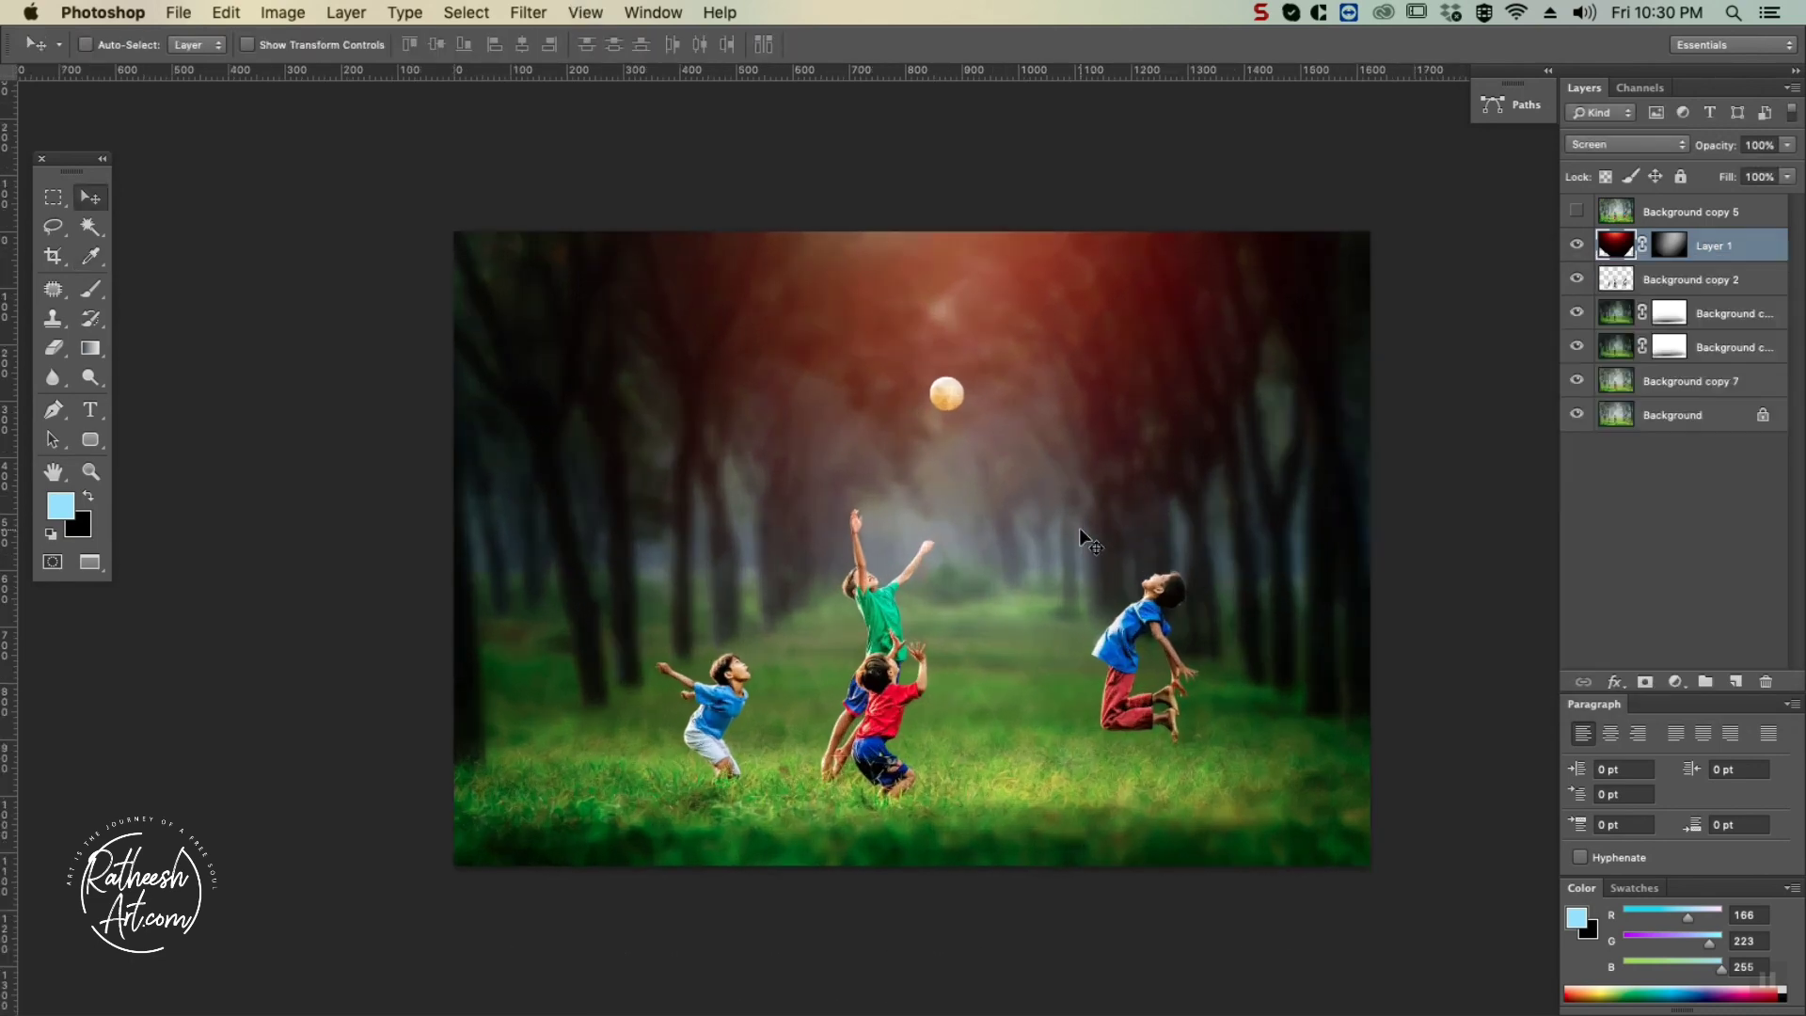
drag(1079, 528, 999, 535)
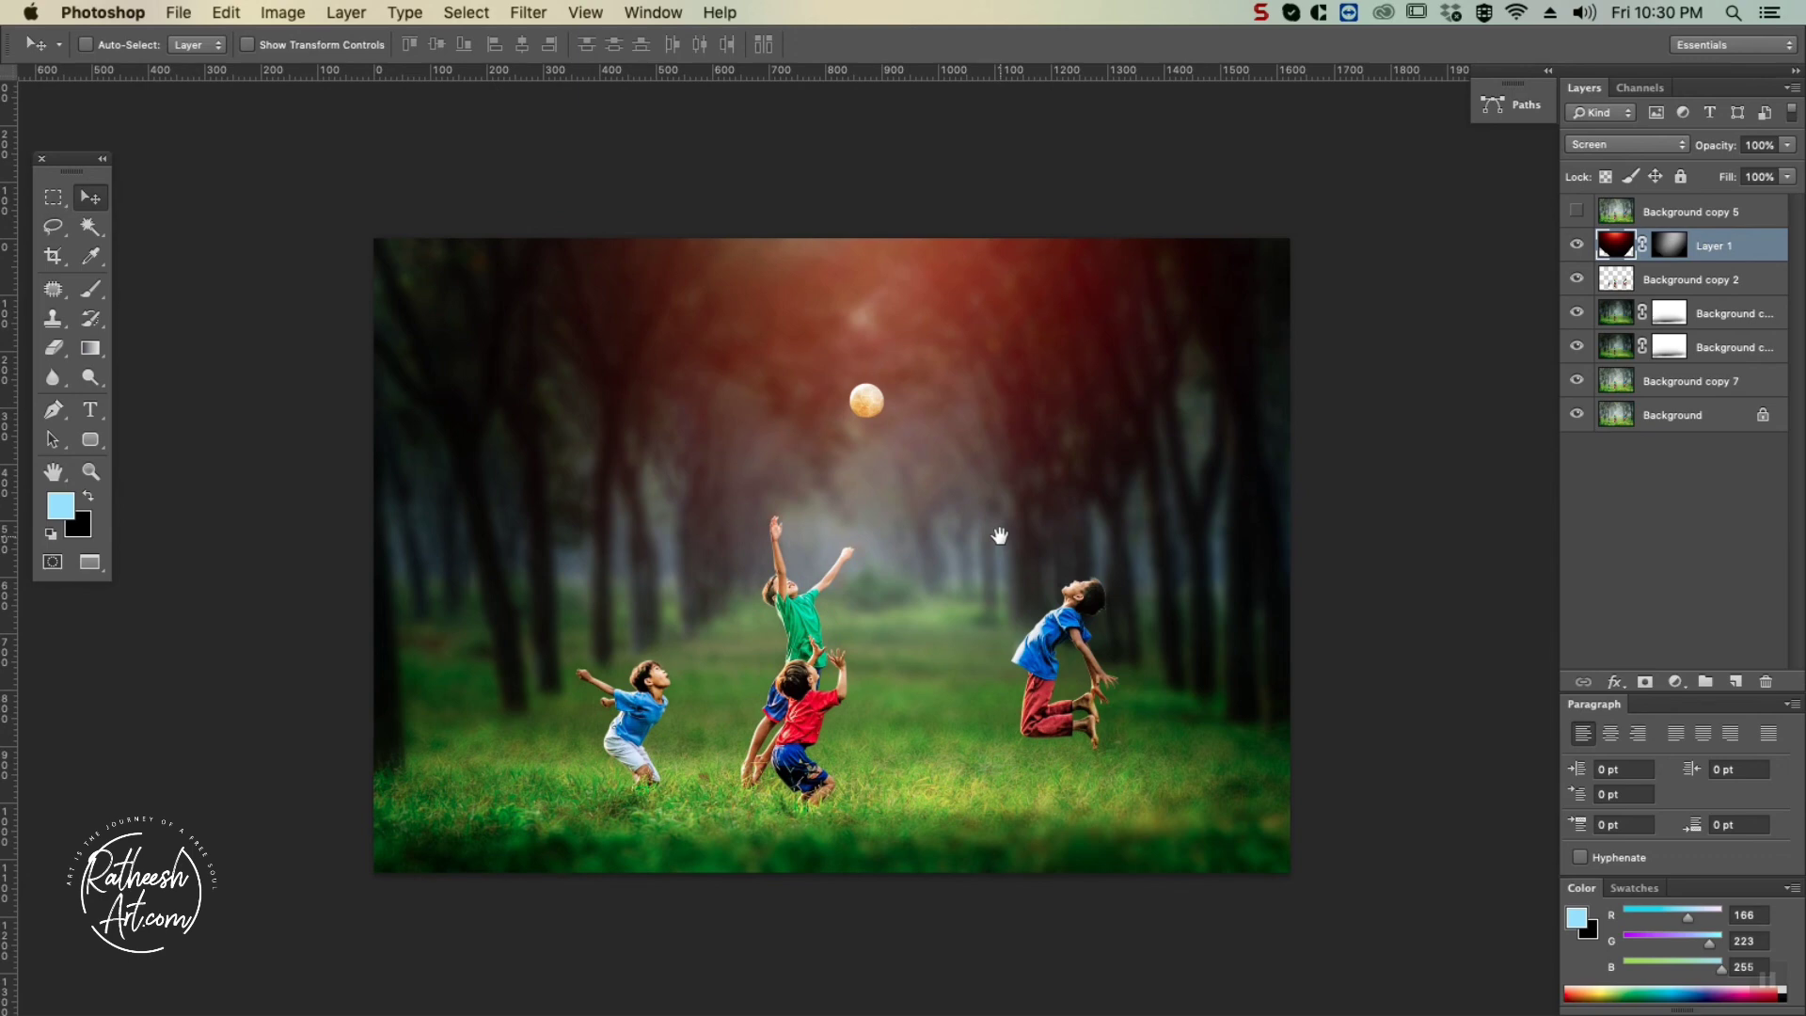
key(super+equal)
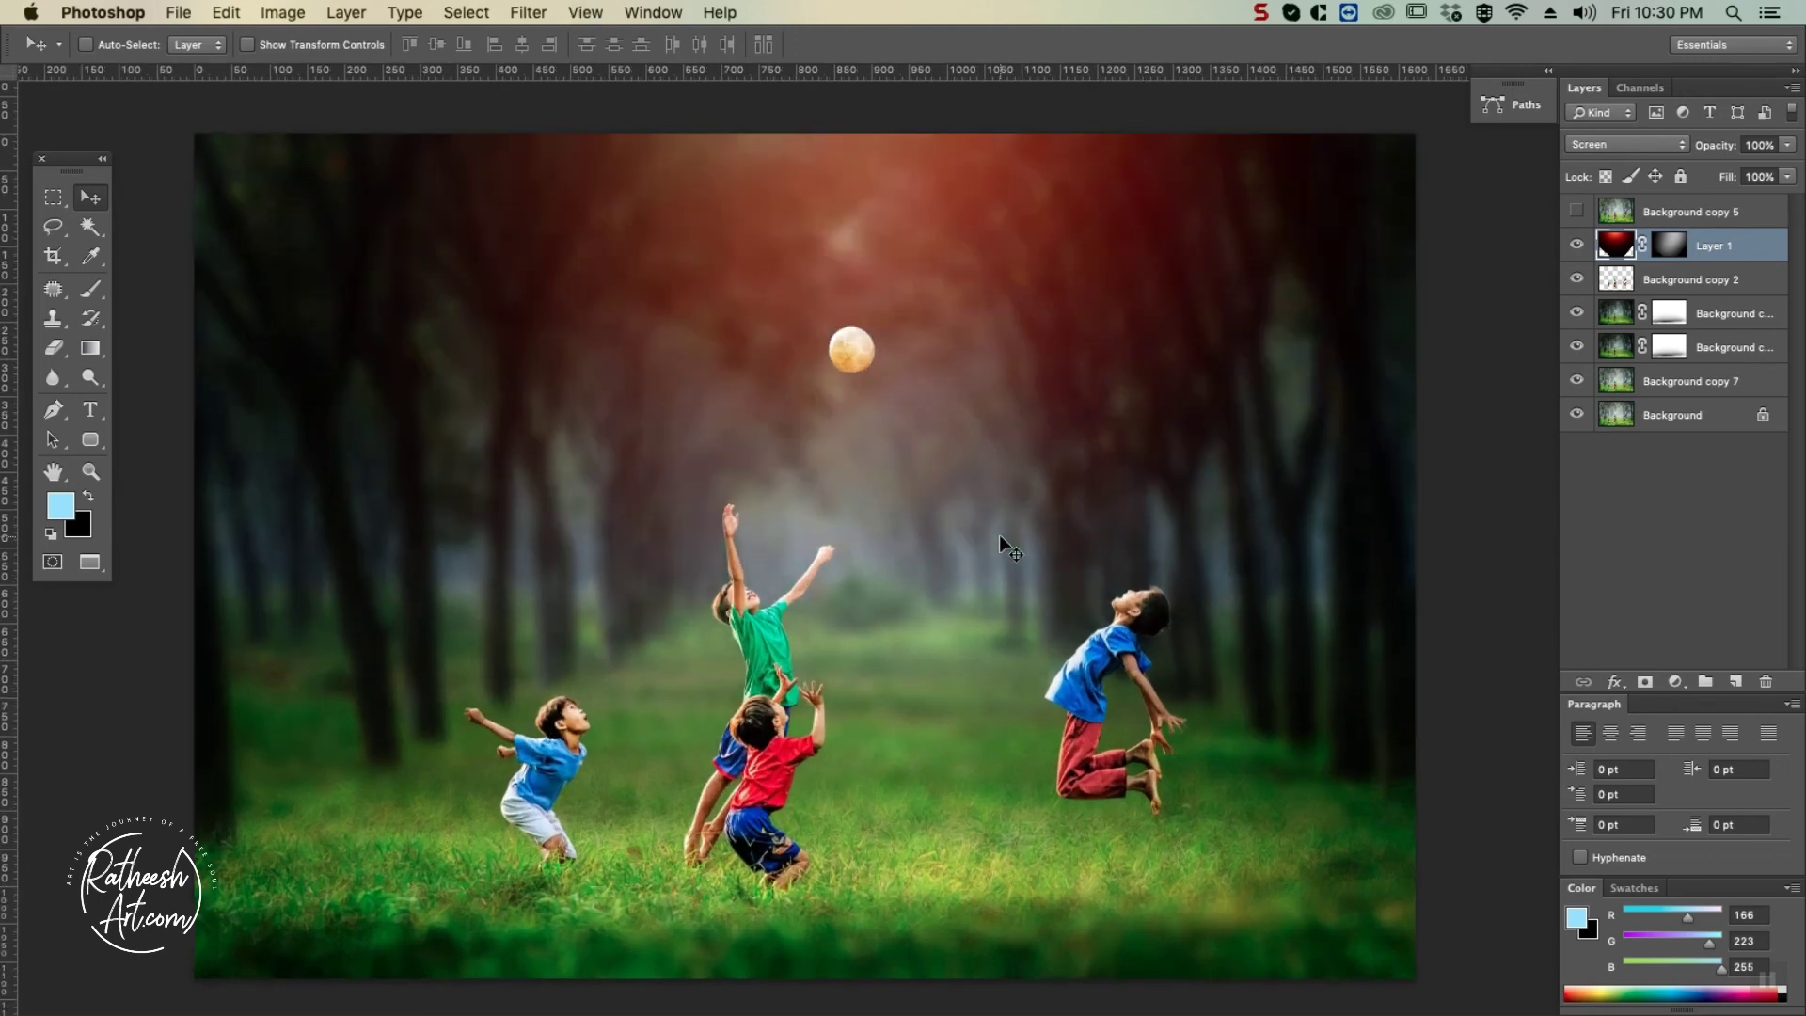
key(super+minus)
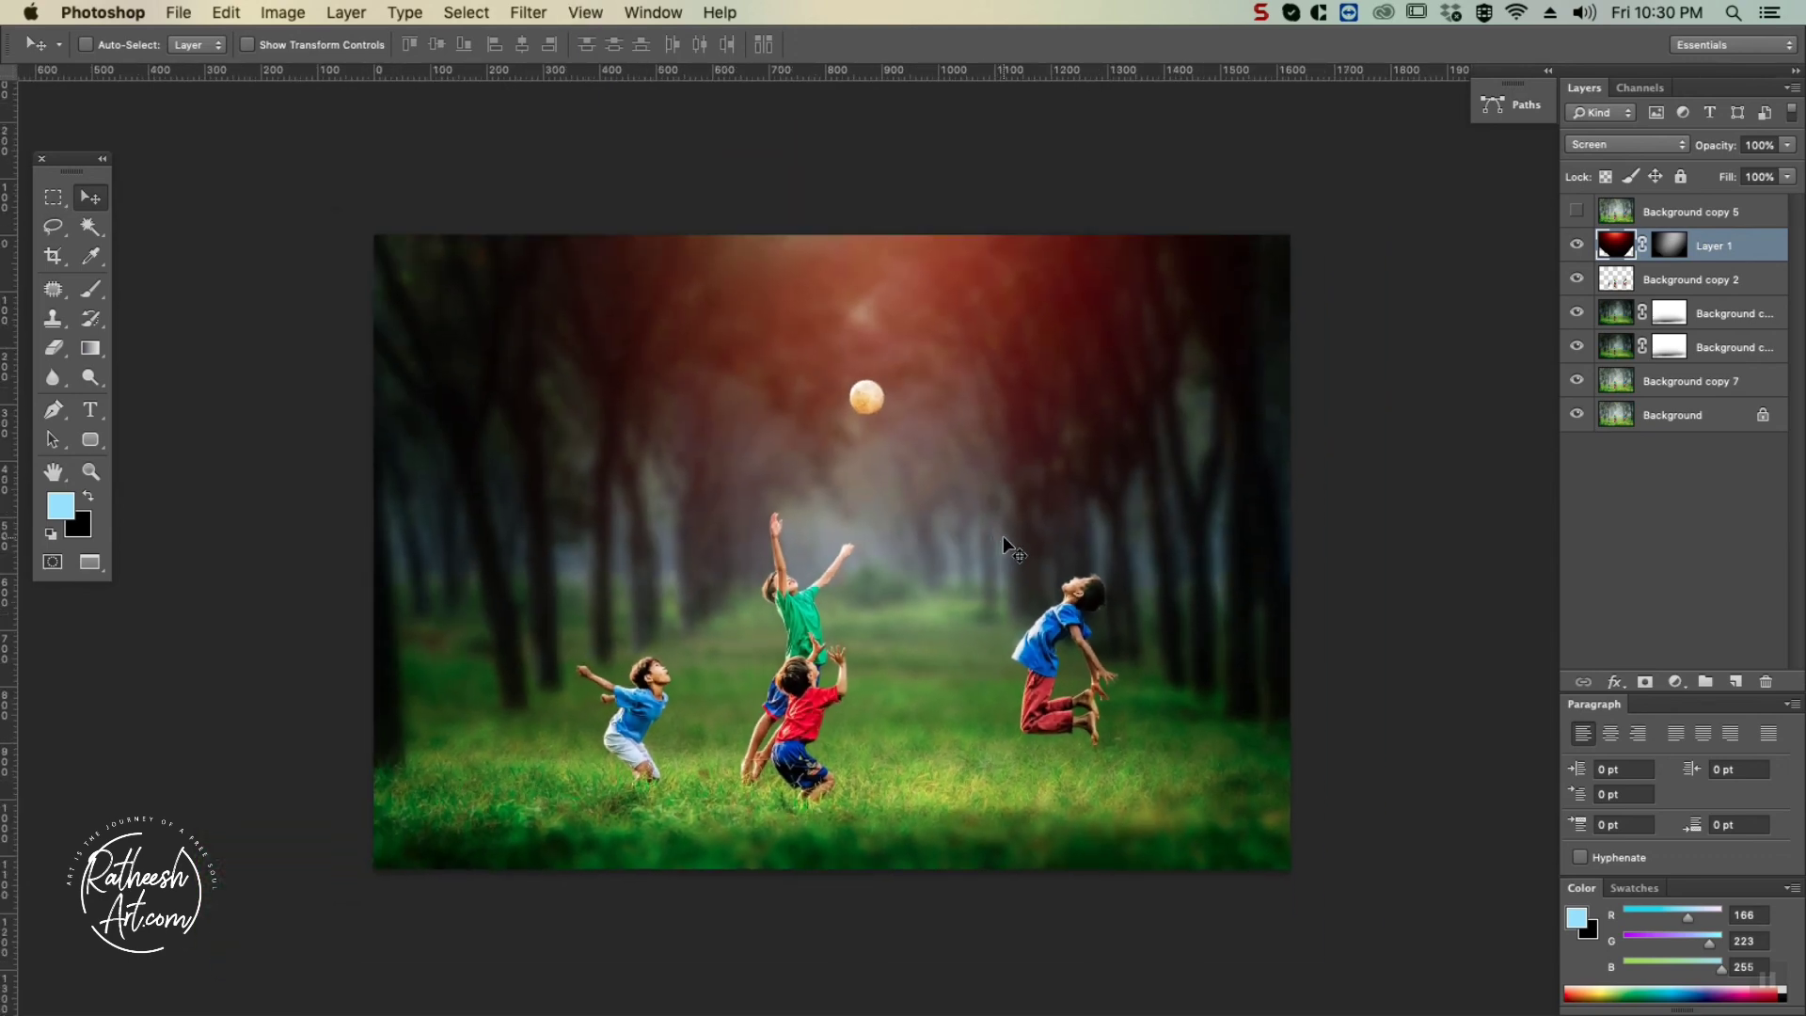
Save a JPEG copy of the composite as 01-edit in the Work-000 folder with the default JPEG options.
click(178, 12)
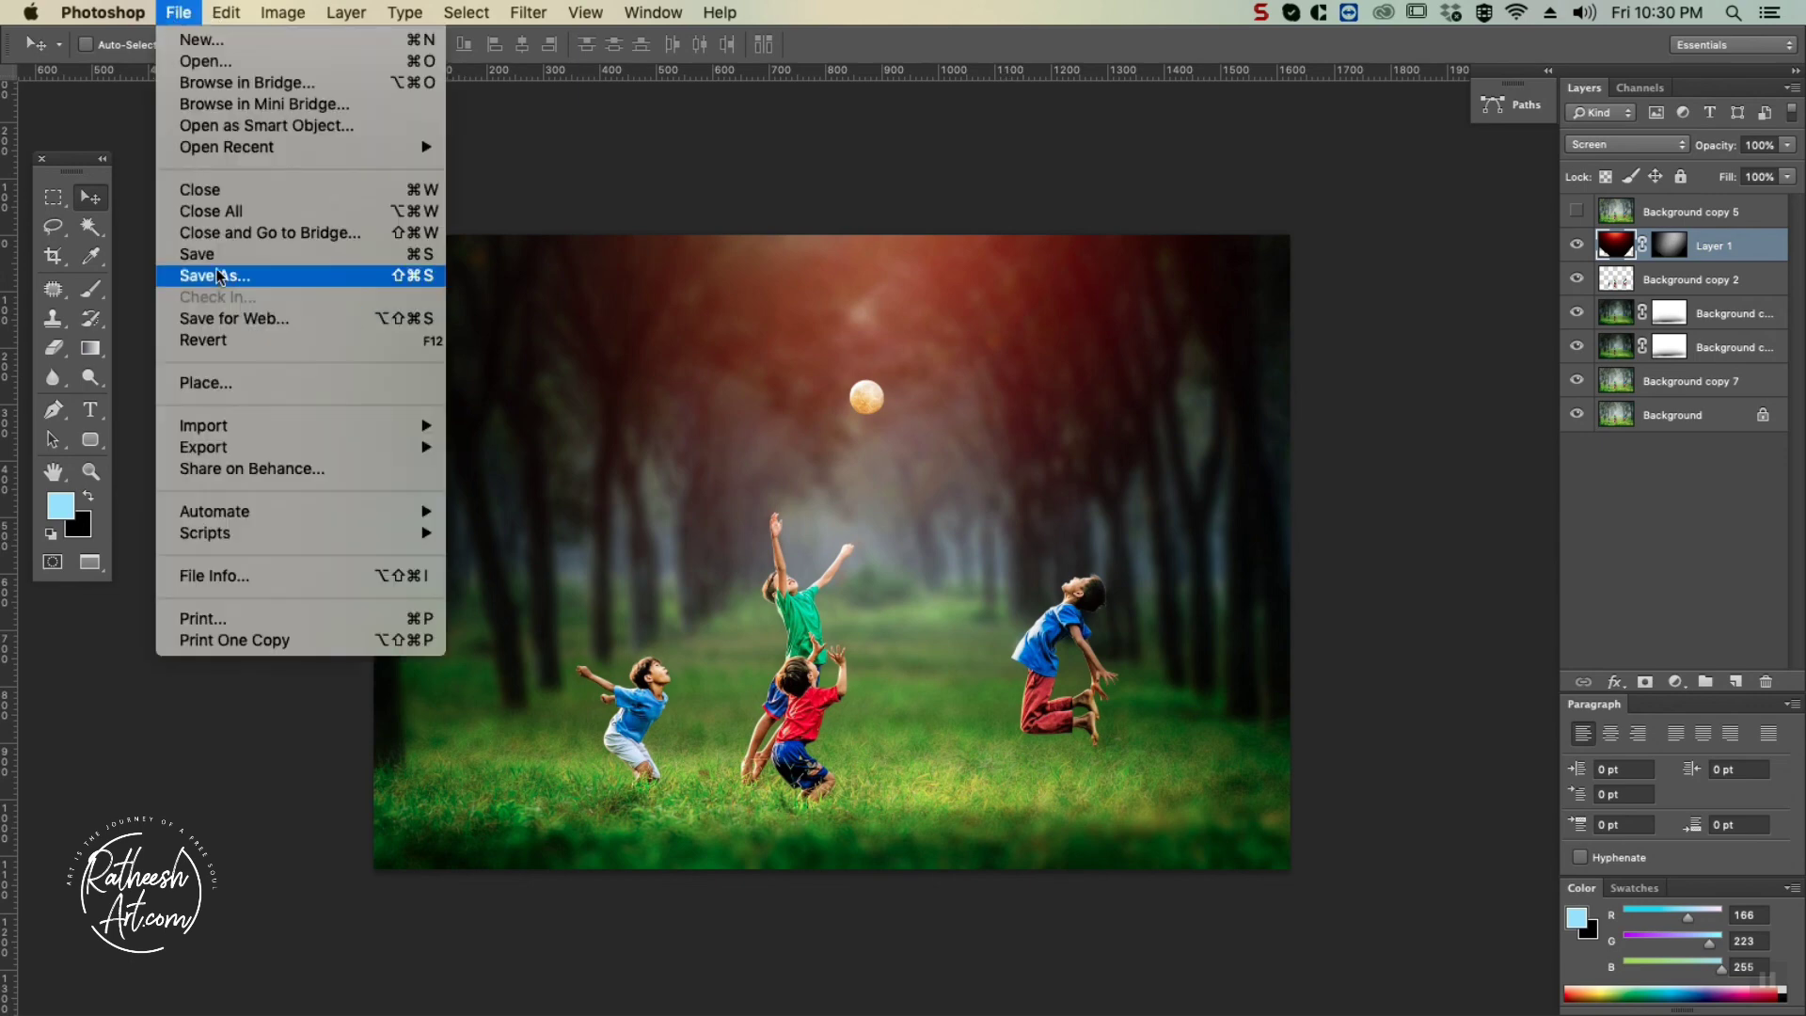
click(219, 274)
click(839, 662)
click(816, 790)
key(BackSpace)
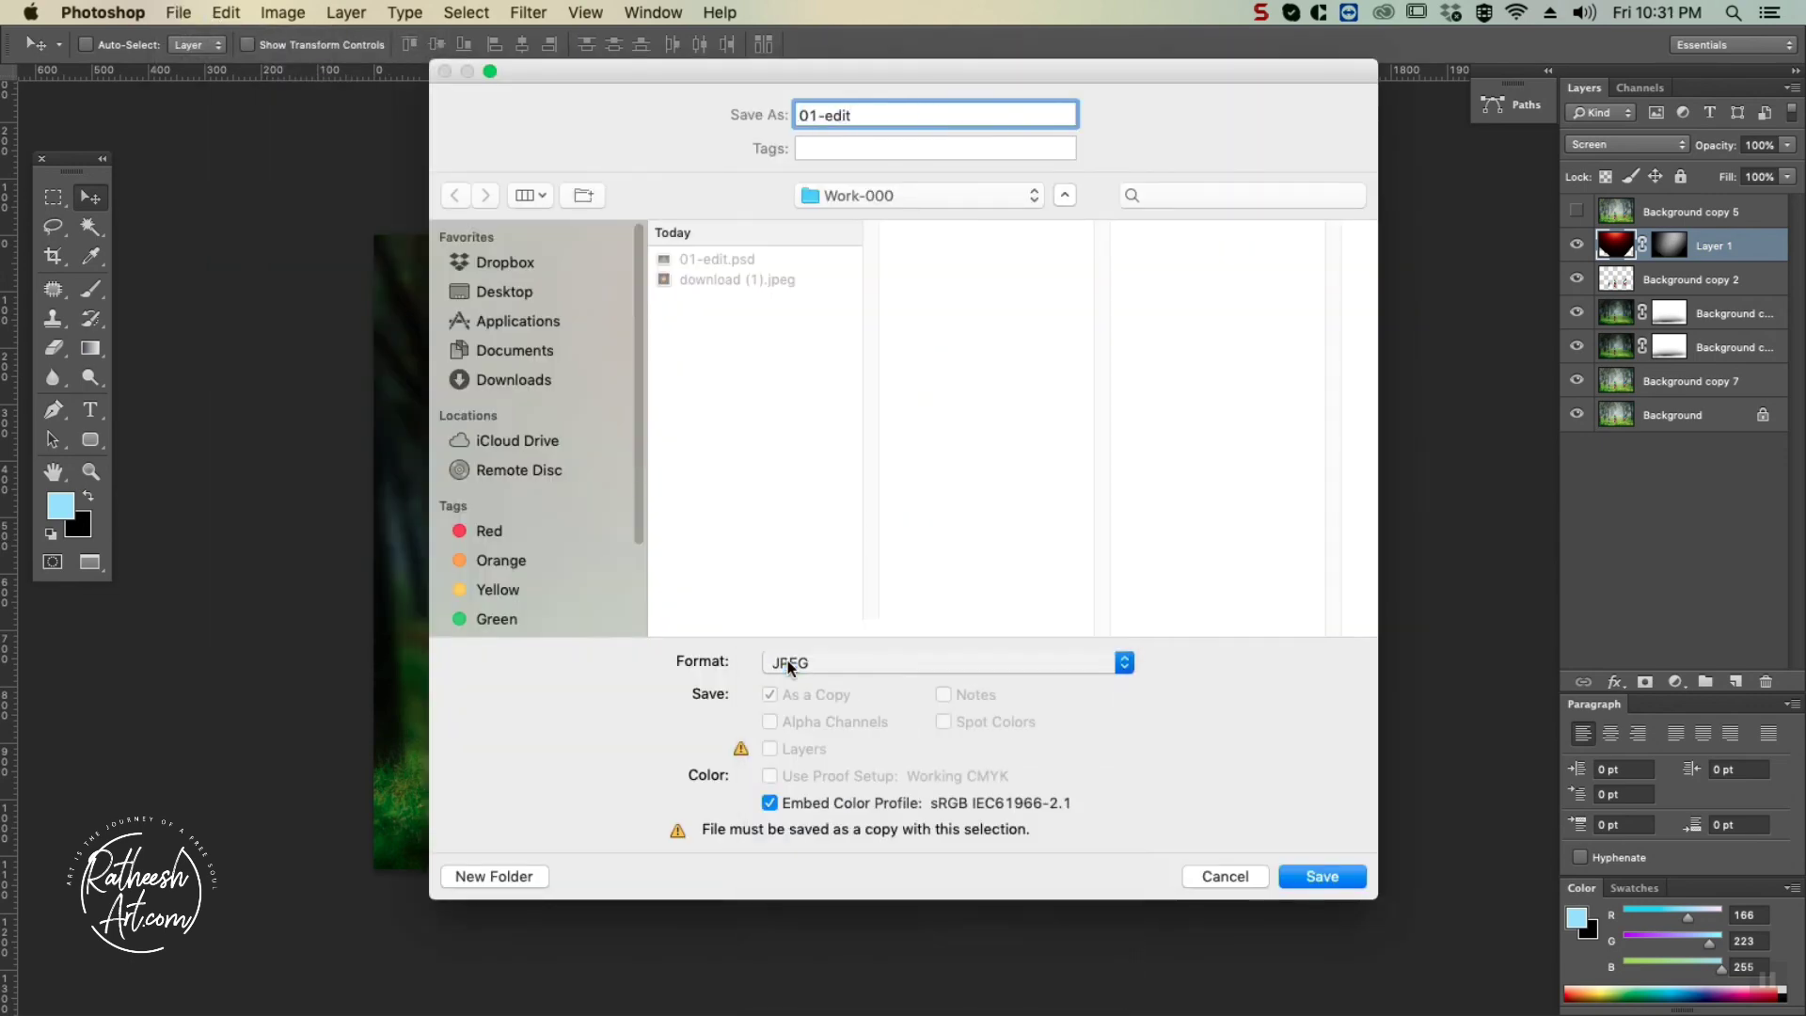
key(Return)
key(Return)
Switch to Finder and preview the exported 01-edit.jpg at large size.
key(super+Tab)
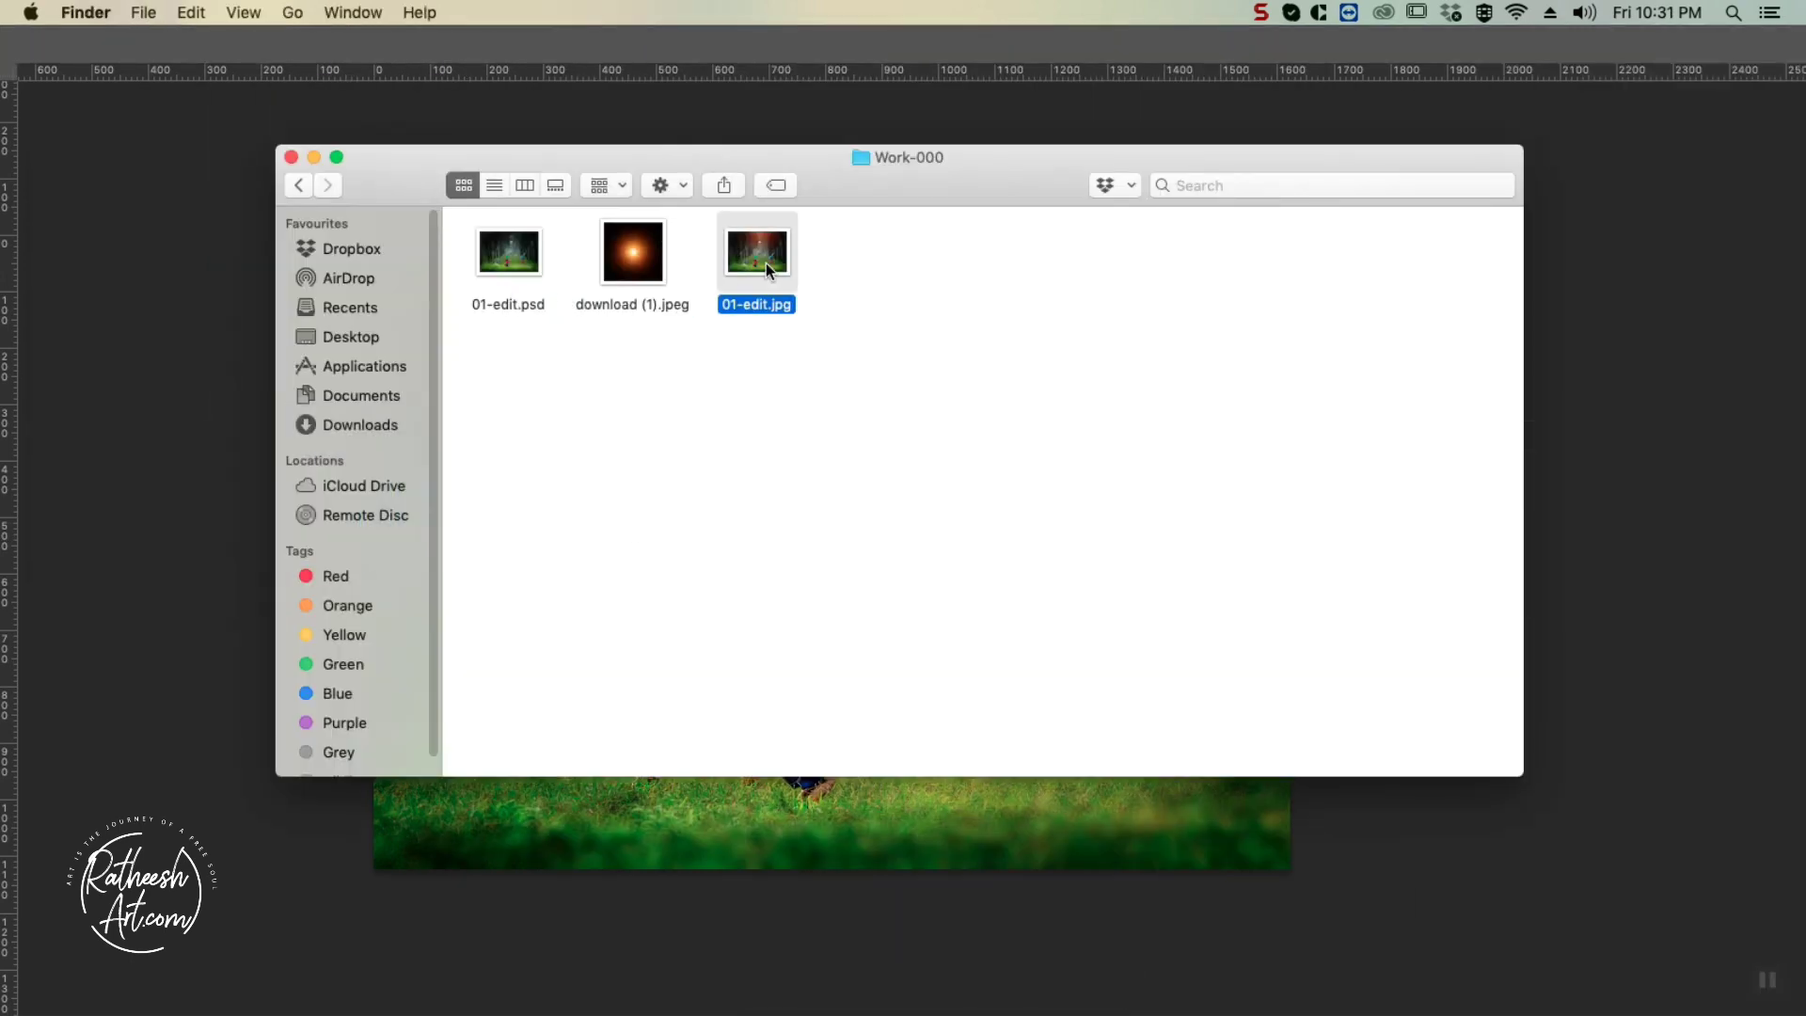
key(space)
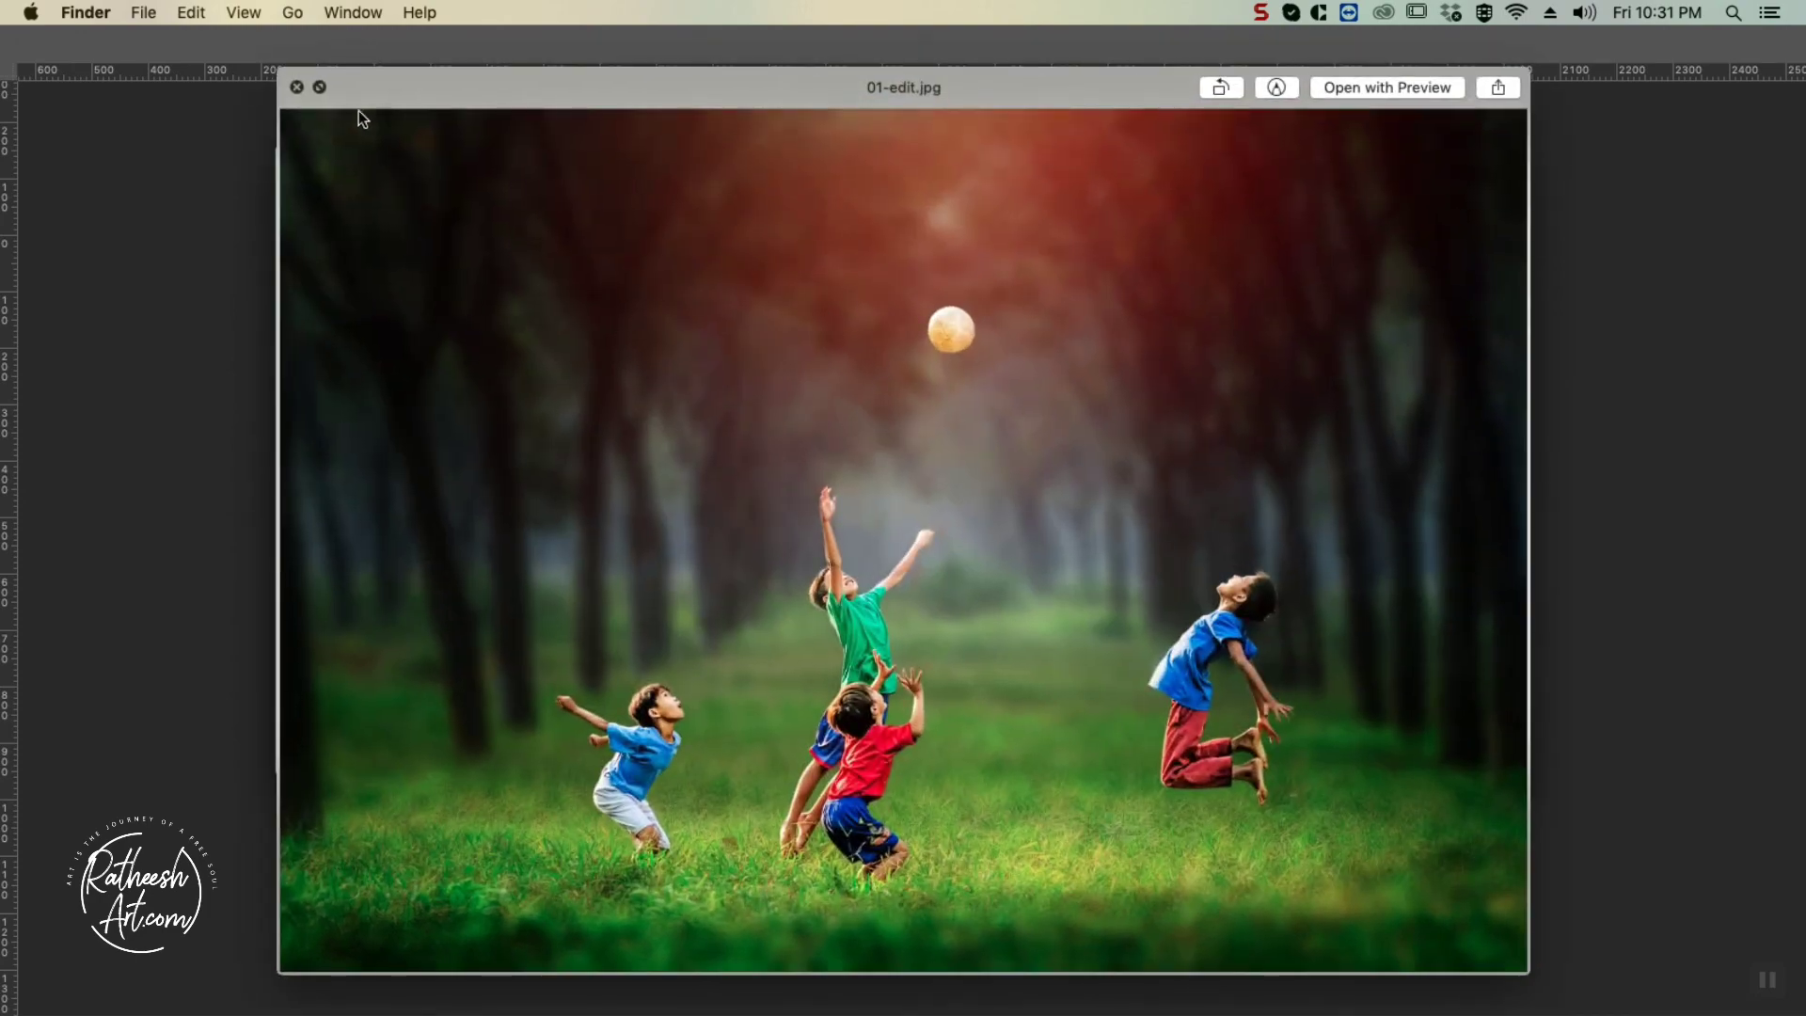